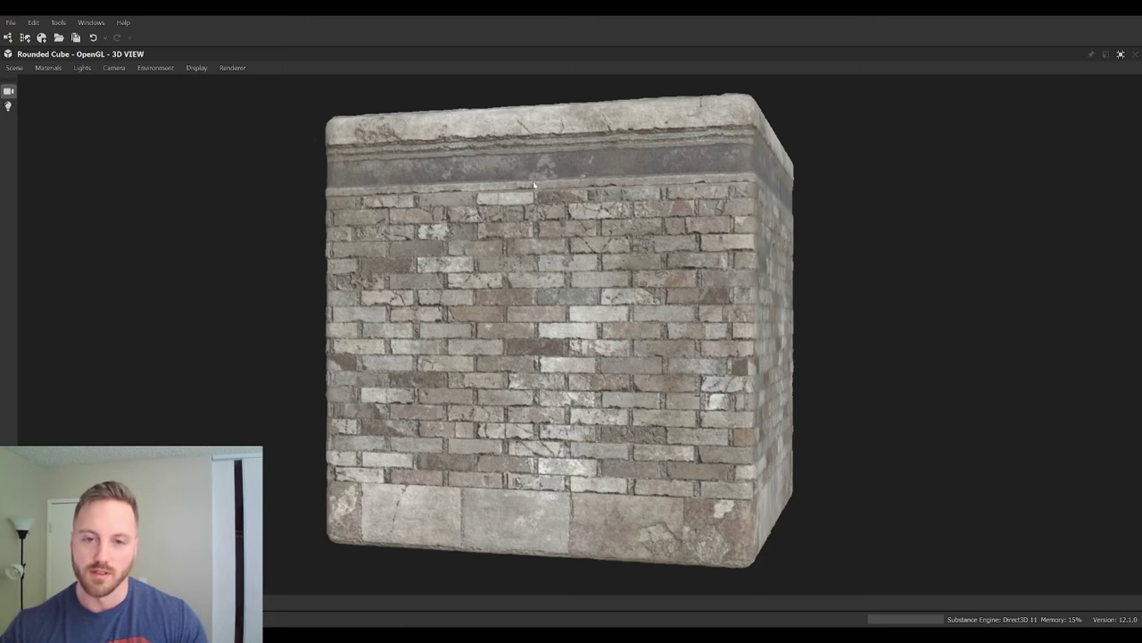
Step: Examine the finished brick-and-stone wall material on the rounded cube from several angles
{"action": "left_click_drag", "start_coordinate": [538, 202], "coordinate": [600, 251]}
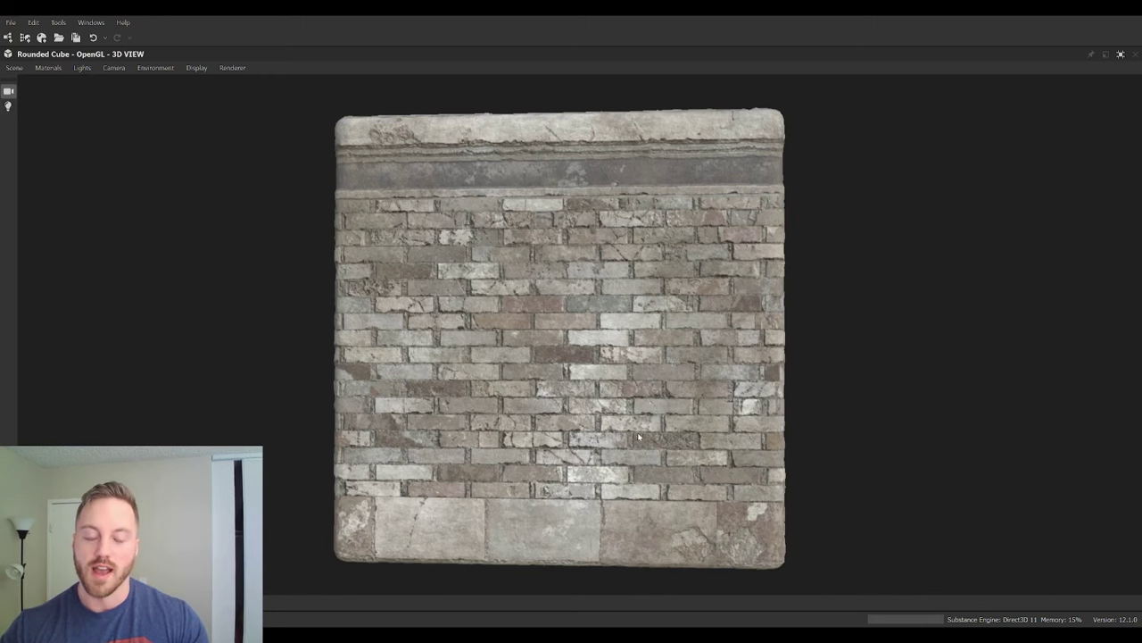
{"action": "left_click_drag", "start_coordinate": [637, 436], "coordinate": [370, 486]}
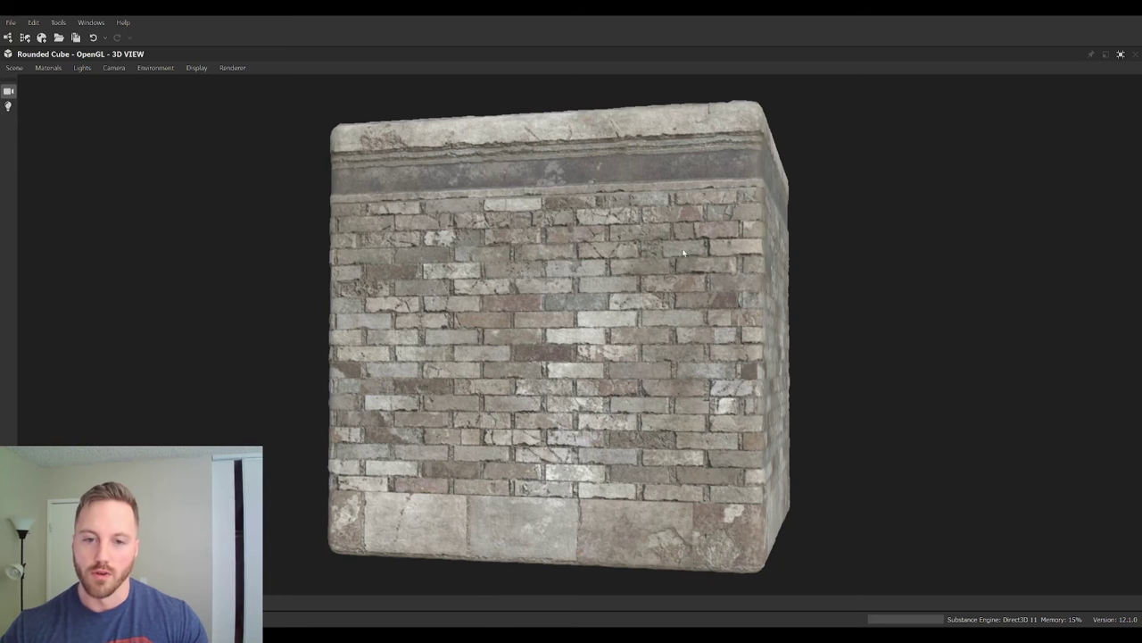
{"action": "left_click_drag", "start_coordinate": [684, 253], "coordinate": [645, 281]}
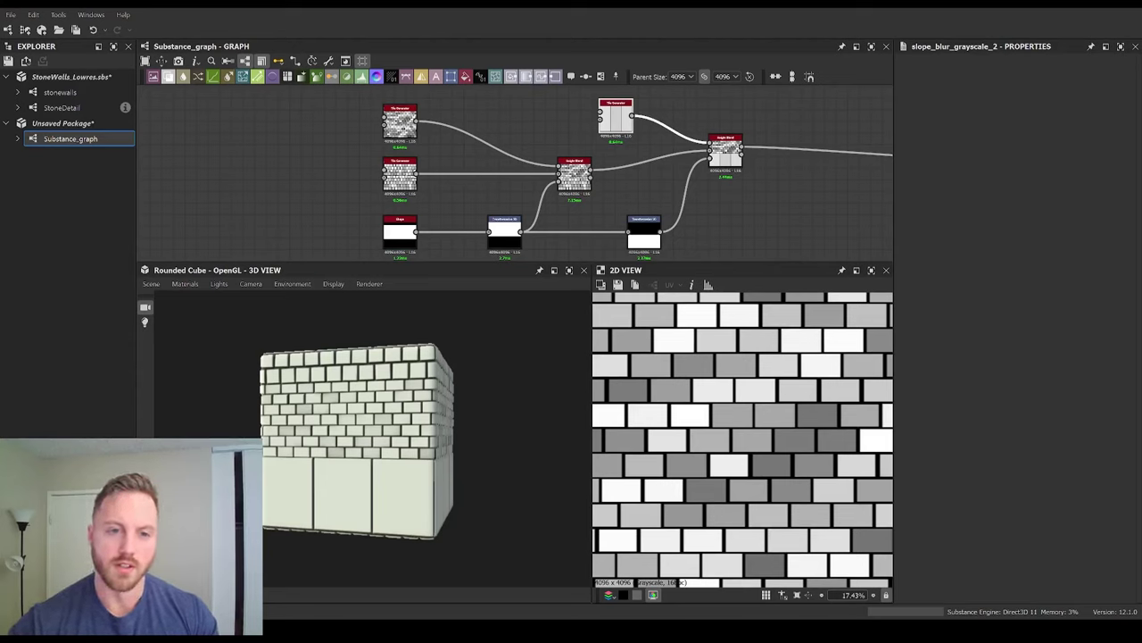
Step: Find the Shape node in the graph and preview the rectangular mask that it generates
{"action": "middle_click_drag", "start_coordinate": [483, 139], "coordinate": [462, 159]}
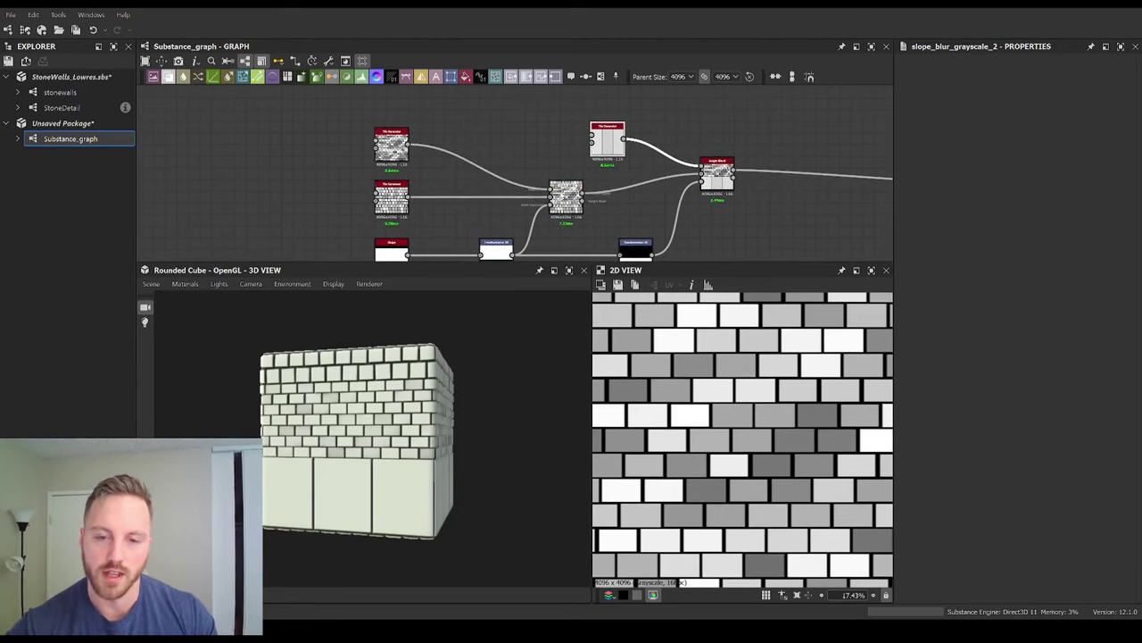
{"action": "middle_click_drag", "start_coordinate": [526, 190], "coordinate": [534, 146]}
{"action": "scroll", "coordinate": [576, 161], "scroll_direction": "up", "scroll_amount": 3}
{"action": "middle_click_drag", "start_coordinate": [454, 191], "coordinate": [457, 167]}
{"action": "middle_click_drag", "start_coordinate": [376, 187], "coordinate": [408, 181]}
{"action": "mouse_move", "coordinate": [315, 217]}
{"action": "left_mouse_down"}
{"action": "mouse_move", "coordinate": [335, 217]}
{"action": "mouse_move", "coordinate": [314, 219]}
{"action": "left_mouse_up"}
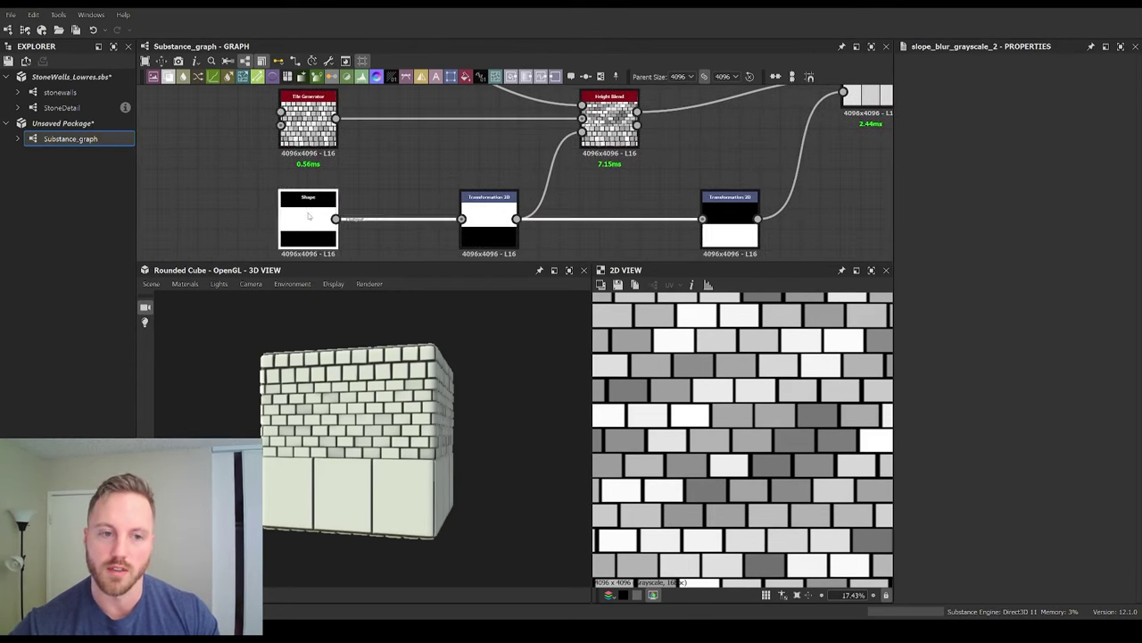
{"action": "double_click", "coordinate": [314, 221]}
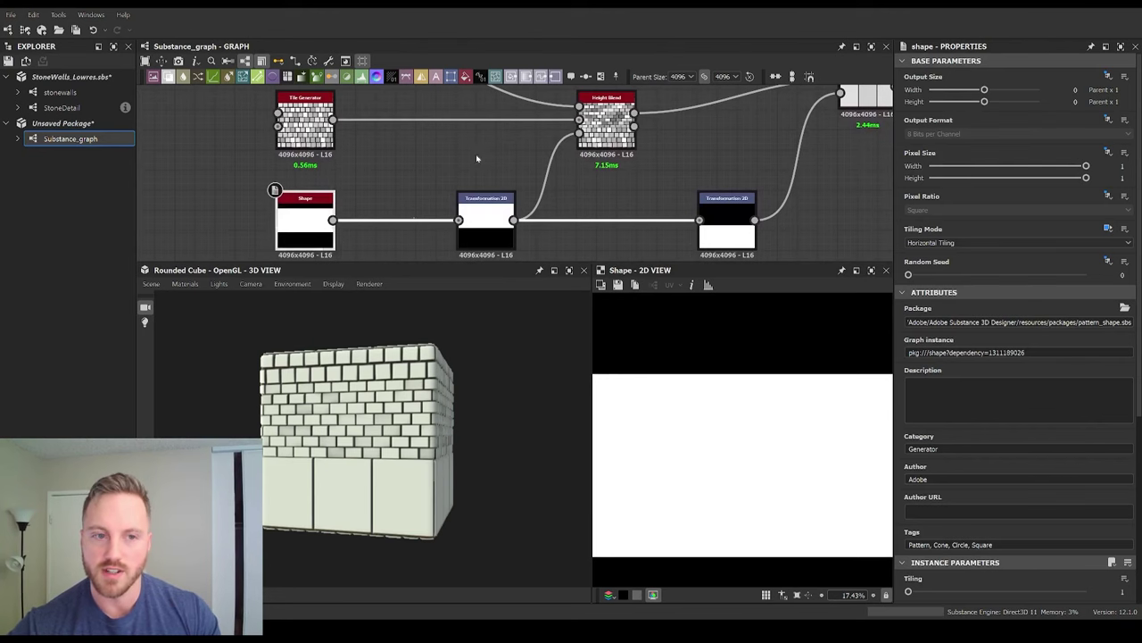
Step: Examine how the brick Tile Generators and the Shape mask feed the first Height Blend node
{"action": "middle_click_drag", "start_coordinate": [476, 158], "coordinate": [426, 205]}
{"action": "scroll", "coordinate": [459, 211], "scroll_direction": "down", "scroll_amount": 1}
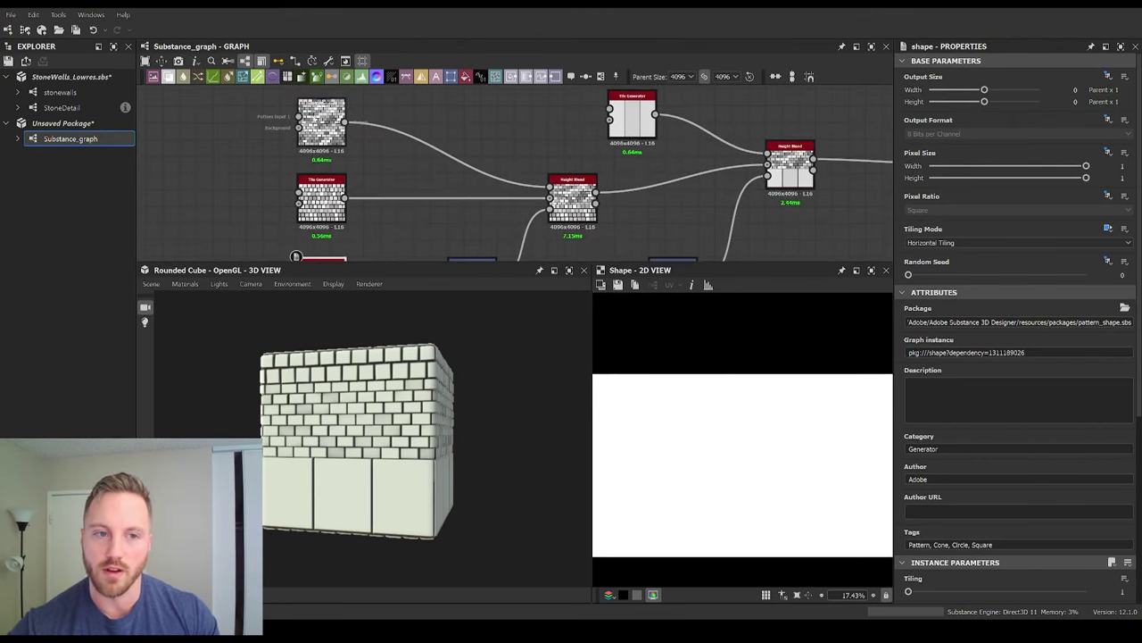
{"action": "left_click", "coordinate": [321, 123]}
{"action": "middle_click_drag", "start_coordinate": [480, 174], "coordinate": [474, 140]}
{"action": "scroll", "coordinate": [557, 169], "scroll_direction": "up", "scroll_amount": 3}
{"action": "scroll", "coordinate": [556, 165], "scroll_direction": "down", "scroll_amount": 2}
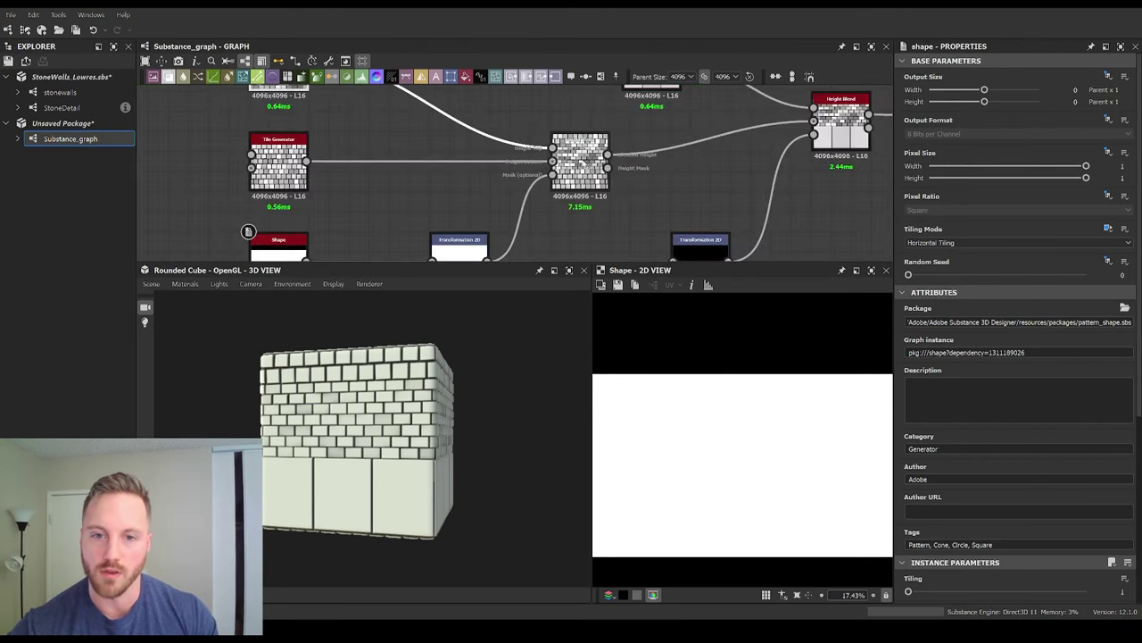
{"action": "scroll", "coordinate": [411, 161], "scroll_direction": "up", "scroll_amount": 2}
{"action": "left_click", "coordinate": [302, 248]}
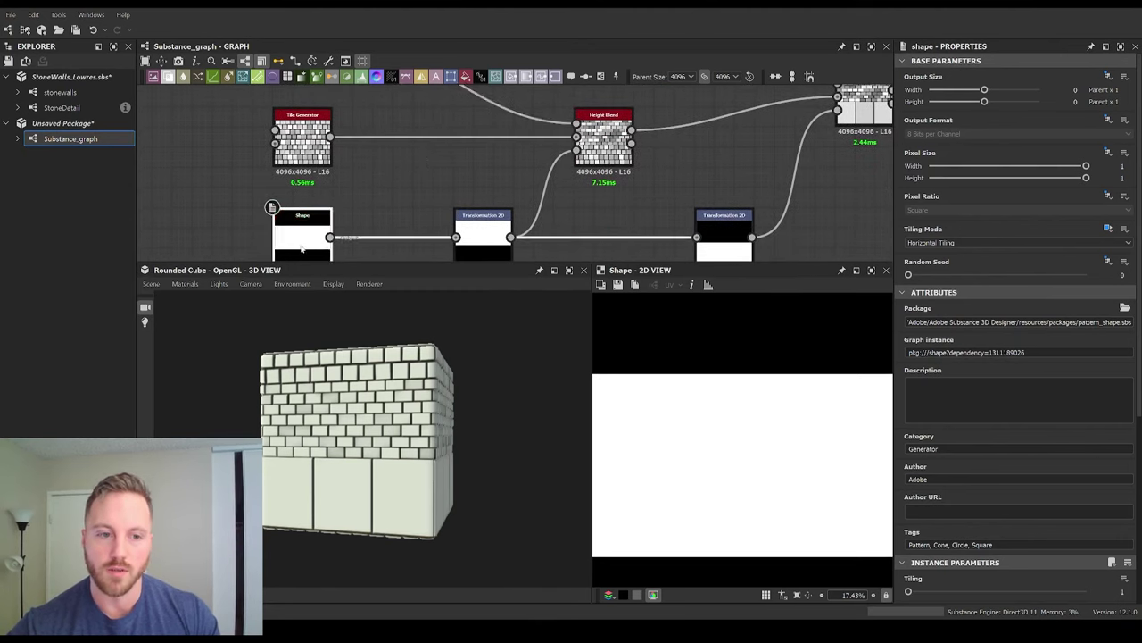
{"action": "middle_click_drag", "start_coordinate": [384, 230], "coordinate": [409, 186]}
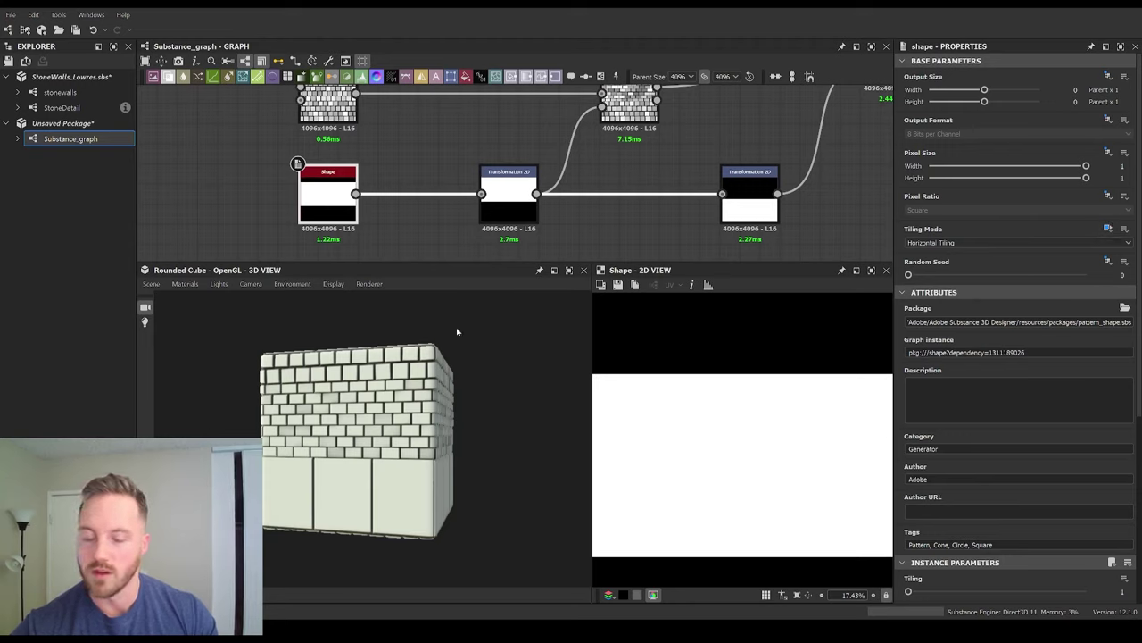
Step: Preview the first Height Blend and try shifting the vertical offset of the Transformation 2D node that drives its mask
{"action": "middle_click_drag", "start_coordinate": [594, 136], "coordinate": [540, 166]}
{"action": "left_click", "coordinate": [579, 136]}
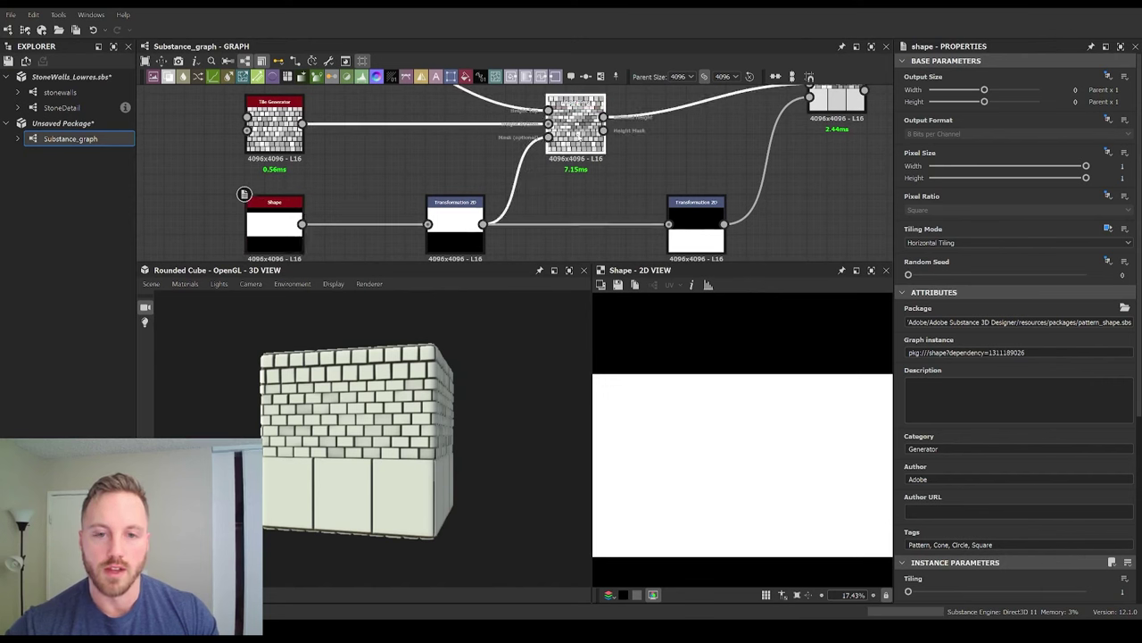
{"action": "double_click", "coordinate": [575, 125]}
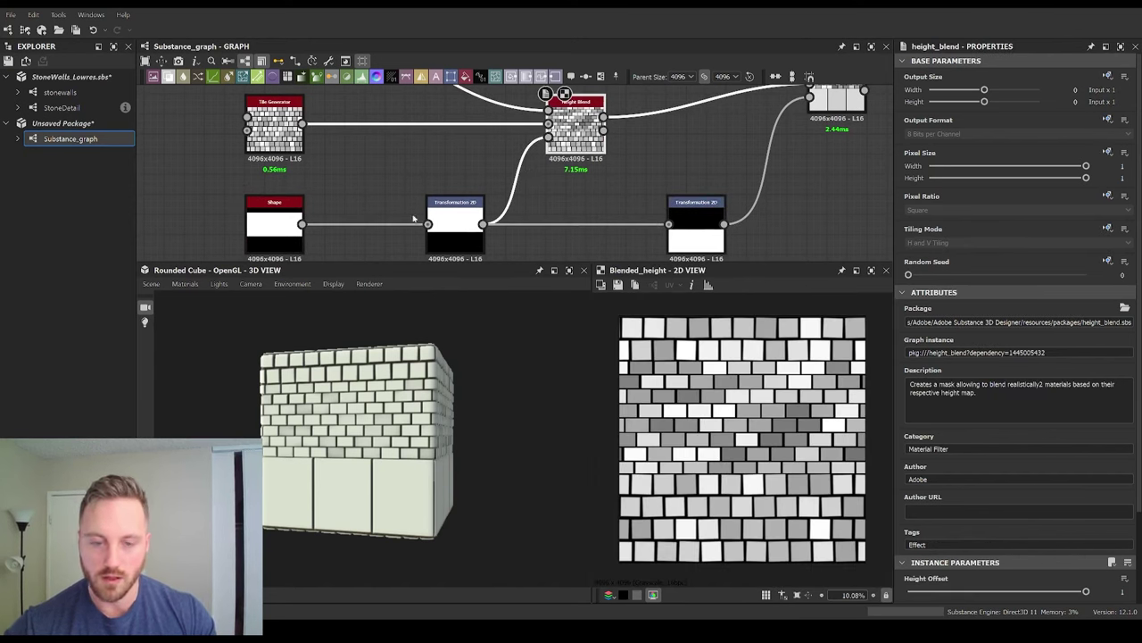
{"action": "left_click", "coordinate": [446, 219]}
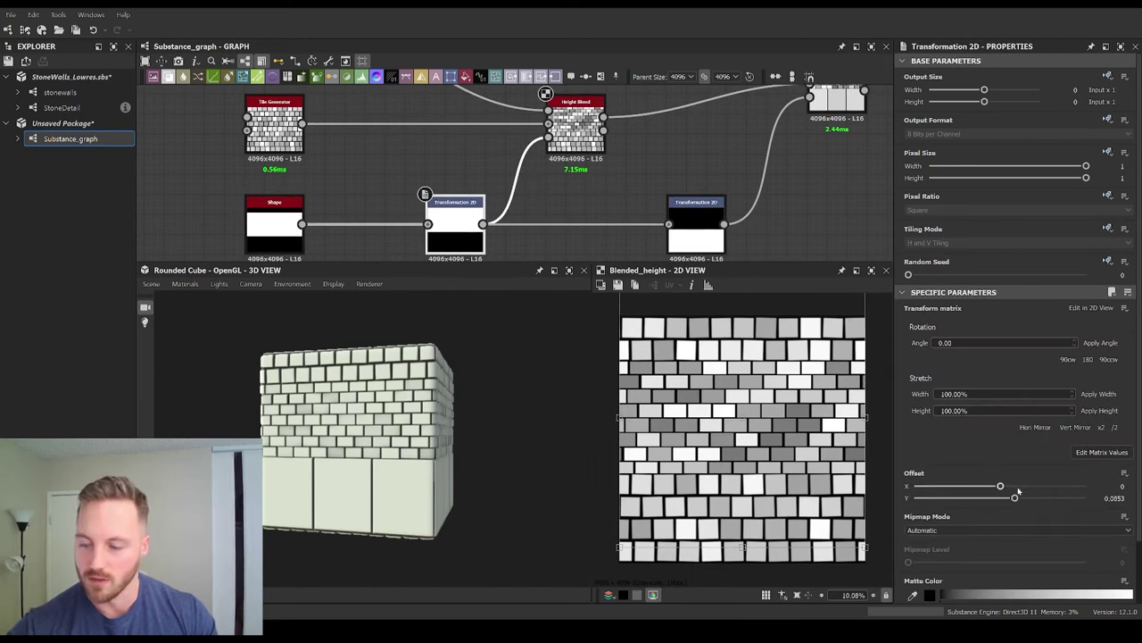
{"action": "mouse_move", "coordinate": [1016, 498]}
{"action": "left_mouse_down"}
{"action": "mouse_move", "coordinate": [1034, 498]}
{"action": "mouse_move", "coordinate": [996, 498]}
{"action": "mouse_move", "coordinate": [1015, 498]}
{"action": "left_mouse_up"}
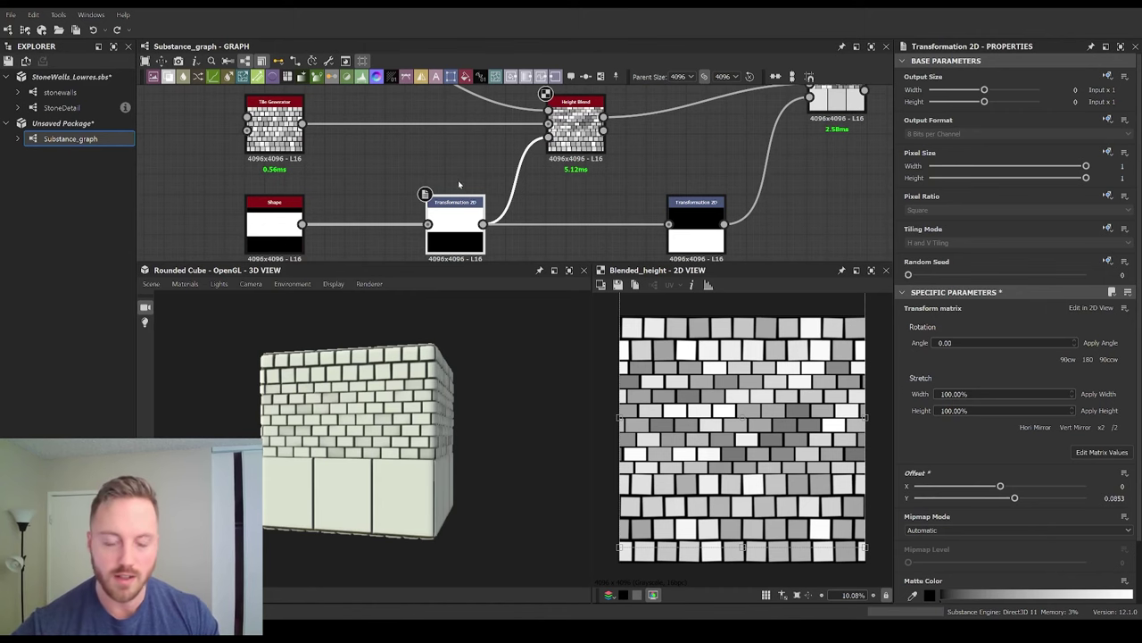
Step: Preview the slab Tile Generator that feeds the second Height Blend and examine the large slabs on the cube
{"action": "middle_click_drag", "start_coordinate": [628, 169], "coordinate": [549, 202]}
{"action": "scroll", "coordinate": [550, 203], "scroll_direction": "down", "scroll_amount": 2}
{"action": "middle_click_drag", "start_coordinate": [635, 198], "coordinate": [561, 230]}
{"action": "left_click_drag", "start_coordinate": [624, 180], "coordinate": [637, 193]}
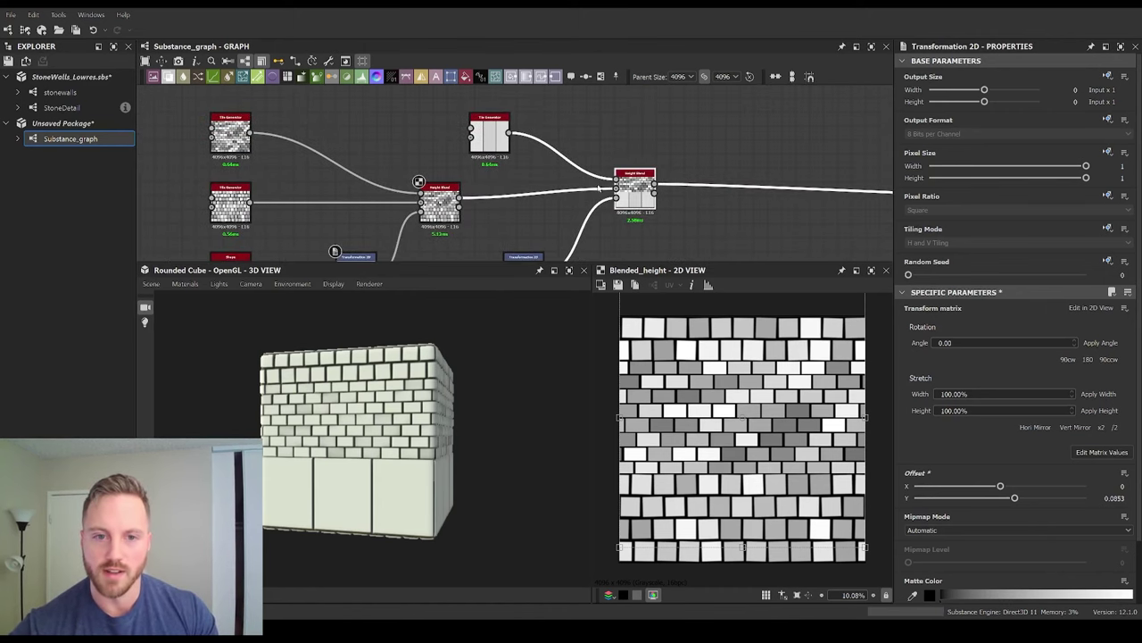
{"action": "left_click", "coordinate": [495, 144]}
{"action": "double_click", "coordinate": [495, 144]}
{"action": "scroll", "coordinate": [370, 437], "scroll_direction": "up", "scroll_amount": 3}
{"action": "left_click_drag", "start_coordinate": [357, 447], "coordinate": [397, 464]}
{"action": "scroll", "coordinate": [397, 482], "scroll_direction": "up", "scroll_amount": 3}
{"action": "middle_click_drag", "start_coordinate": [397, 500], "coordinate": [402, 416]}
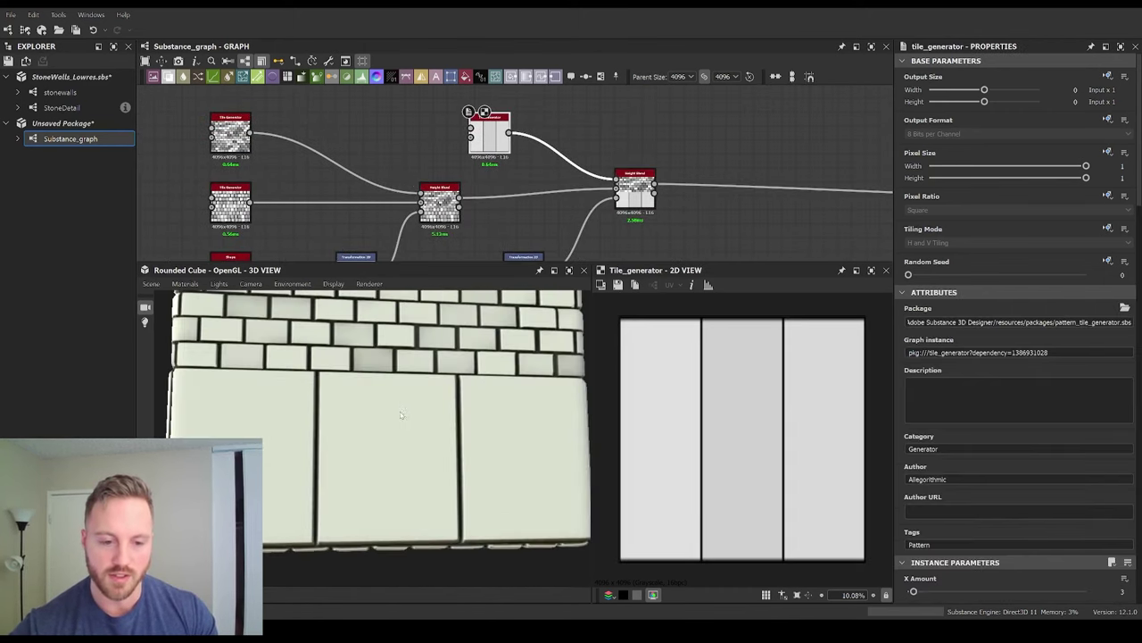
{"action": "left_click_drag", "start_coordinate": [403, 416], "coordinate": [462, 424]}
{"action": "scroll", "coordinate": [463, 423], "scroll_direction": "down", "scroll_amount": 2}
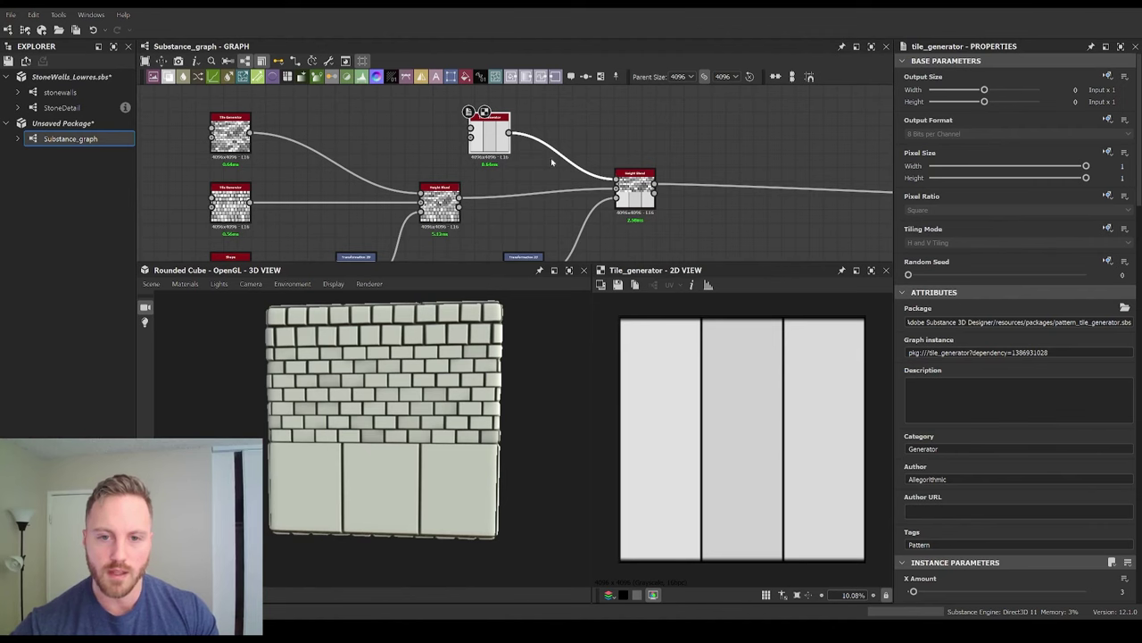
Step: Follow the second Height Blend's output to the Levels node and preview the combined height map
{"action": "middle_click_drag", "start_coordinate": [451, 185], "coordinate": [520, 184]}
{"action": "middle_click_drag", "start_coordinate": [792, 190], "coordinate": [595, 187]}
{"action": "scroll", "coordinate": [594, 187], "scroll_direction": "down", "scroll_amount": 3}
{"action": "middle_click_drag", "start_coordinate": [816, 205], "coordinate": [464, 206]}
{"action": "scroll", "coordinate": [523, 193], "scroll_direction": "up", "scroll_amount": 3}
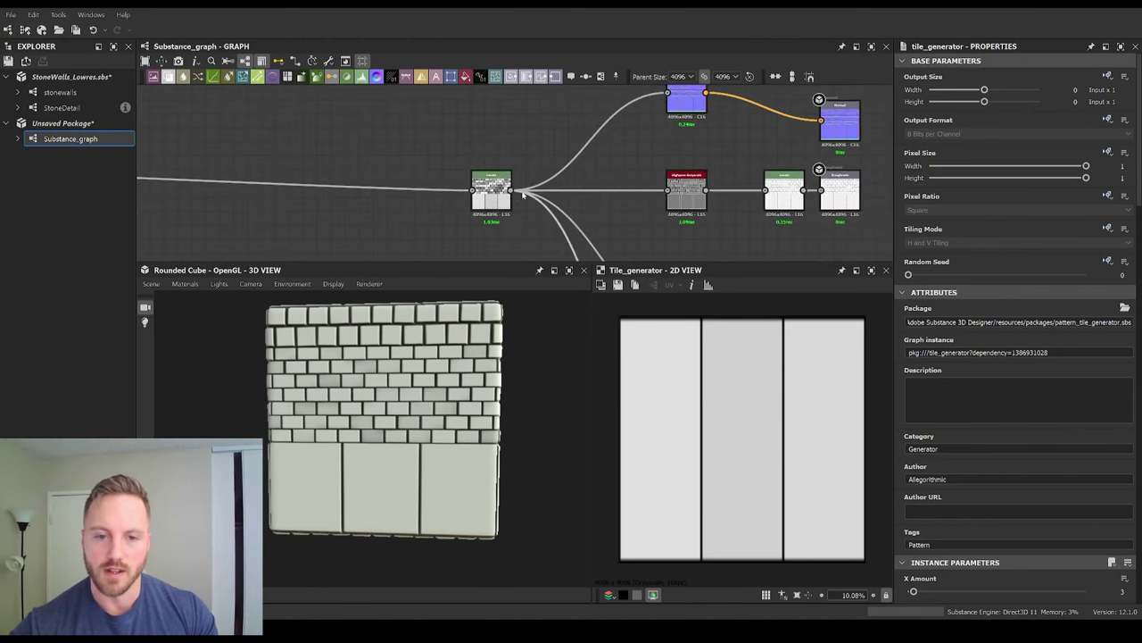
{"action": "scroll", "coordinate": [503, 192], "scroll_direction": "up", "scroll_amount": 2}
{"action": "double_click", "coordinate": [495, 190]}
{"action": "middle_click_drag", "start_coordinate": [655, 184], "coordinate": [563, 184]}
{"action": "scroll", "coordinate": [563, 183], "scroll_direction": "down", "scroll_amount": 5}
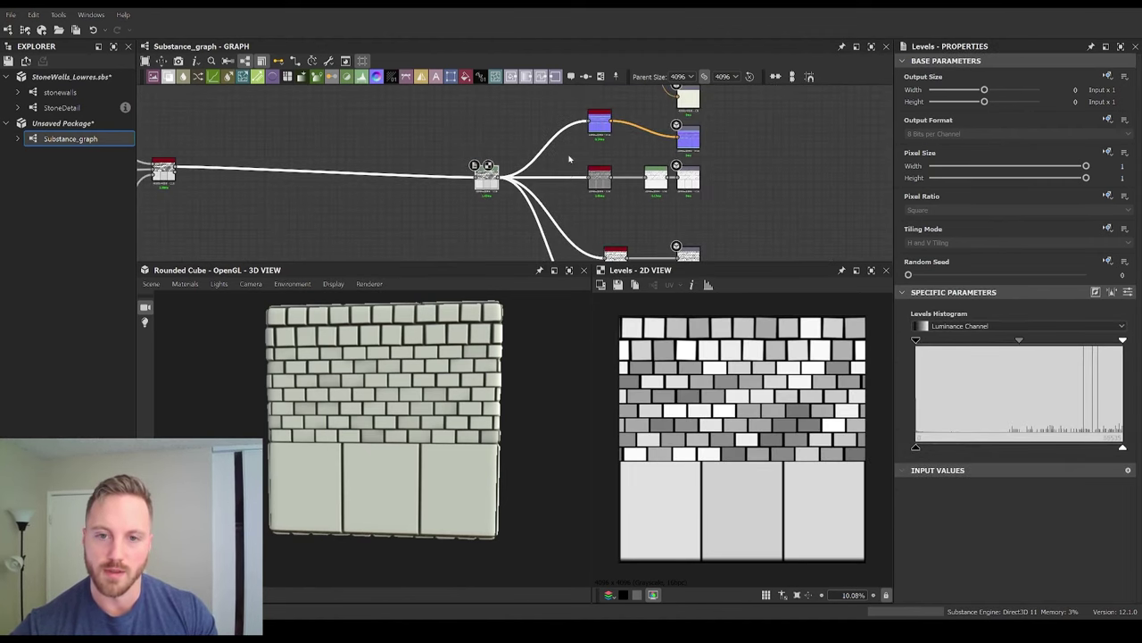
Step: Look over the normal, roughness, ambient occlusion and height outputs branching from the Levels node, and return to the tile nodes
{"action": "scroll", "coordinate": [568, 159], "scroll_direction": "down", "scroll_amount": 2}
{"action": "scroll", "coordinate": [652, 191], "scroll_direction": "up", "scroll_amount": 5}
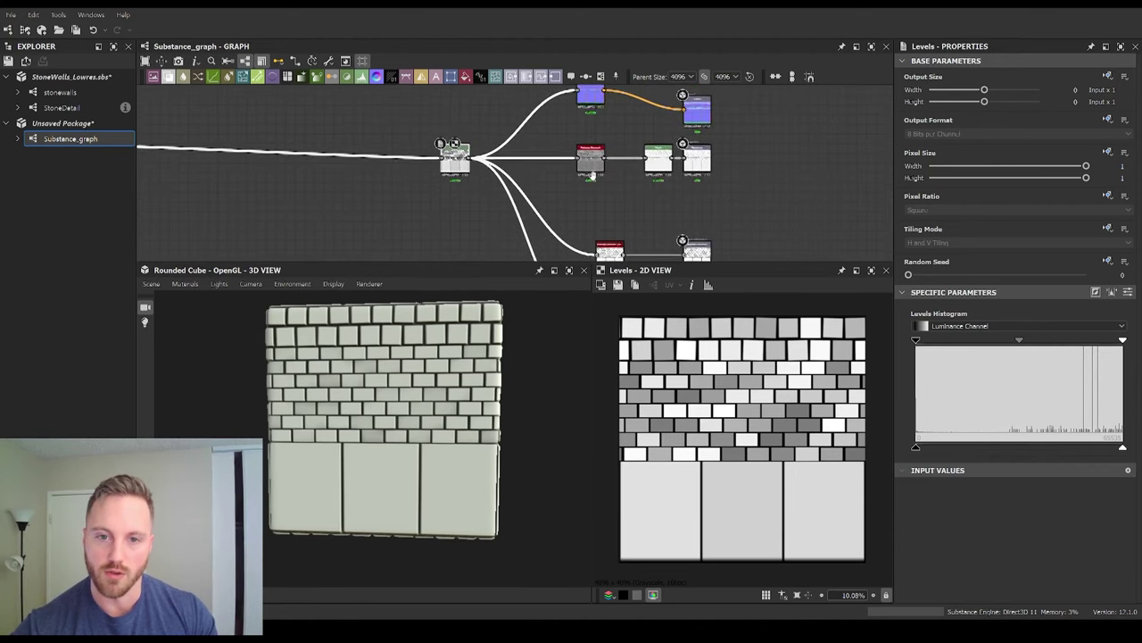
{"action": "scroll", "coordinate": [627, 117], "scroll_direction": "down", "scroll_amount": 4}
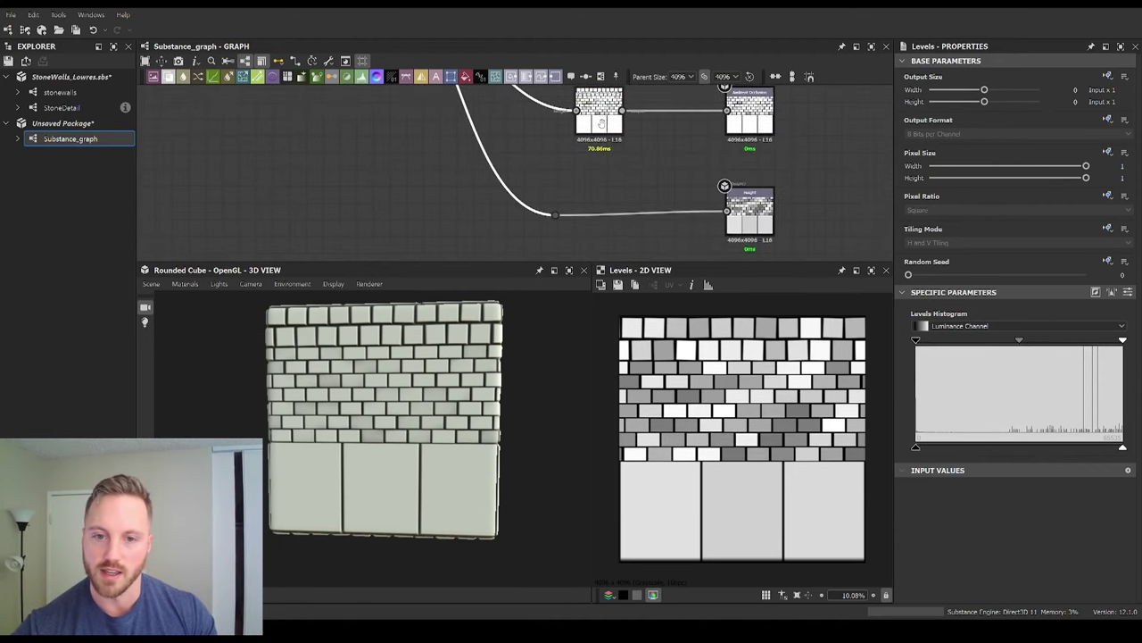
{"action": "scroll", "coordinate": [522, 176], "scroll_direction": "down", "scroll_amount": 3}
{"action": "scroll", "coordinate": [467, 171], "scroll_direction": "up", "scroll_amount": 4}
{"action": "middle_click_drag", "start_coordinate": [299, 162], "coordinate": [520, 143]}
{"action": "scroll", "coordinate": [440, 224], "scroll_direction": "up", "scroll_amount": 1}
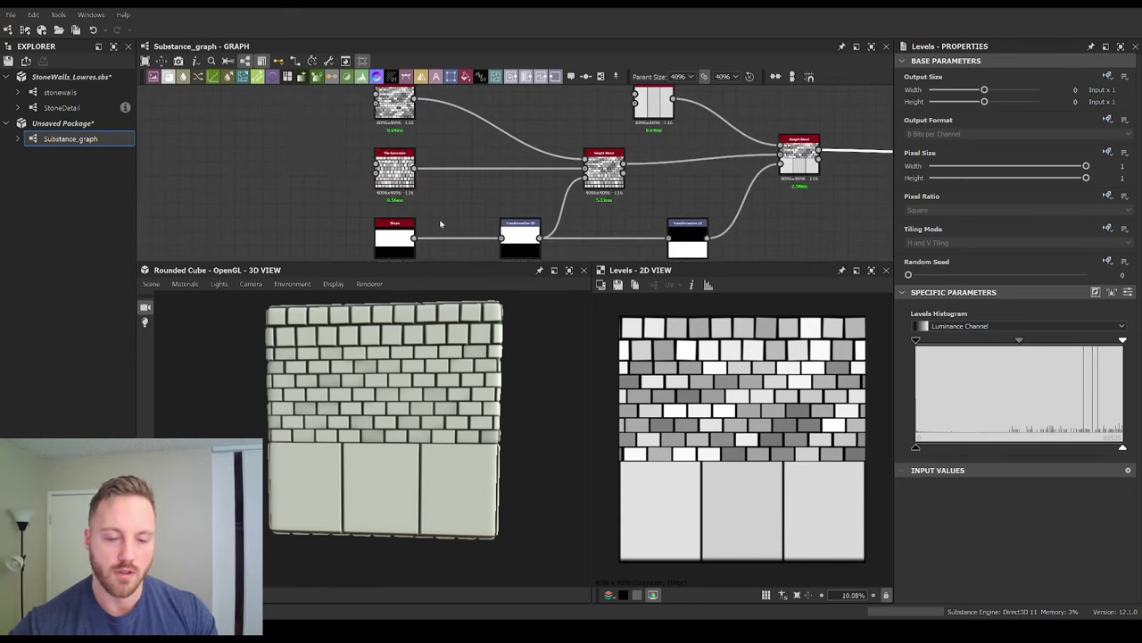
Step: Enlarge the graph area and move the upper brick Tile Generator far away from the first Height Blend to make room between them
{"action": "scroll", "coordinate": [630, 166], "scroll_direction": "down", "scroll_amount": 2}
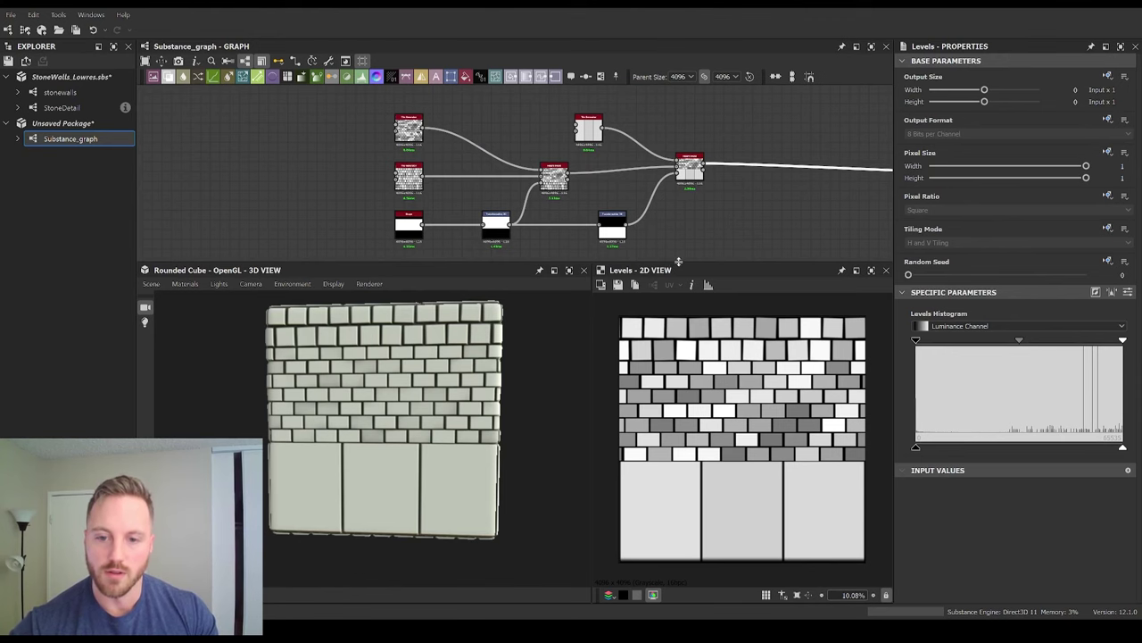
{"action": "left_click_drag", "start_coordinate": [679, 261], "coordinate": [679, 313]}
{"action": "scroll", "coordinate": [429, 169], "scroll_direction": "up", "scroll_amount": 2}
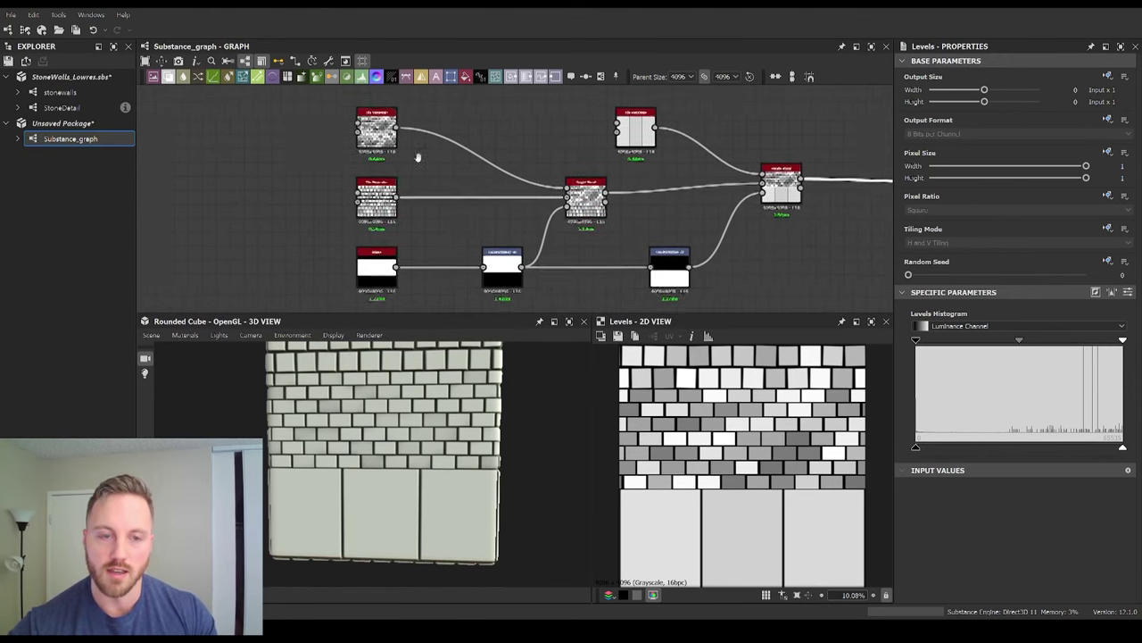
{"action": "middle_click_drag", "start_coordinate": [417, 157], "coordinate": [445, 181]}
{"action": "left_click_drag", "start_coordinate": [415, 161], "coordinate": [339, 131]}
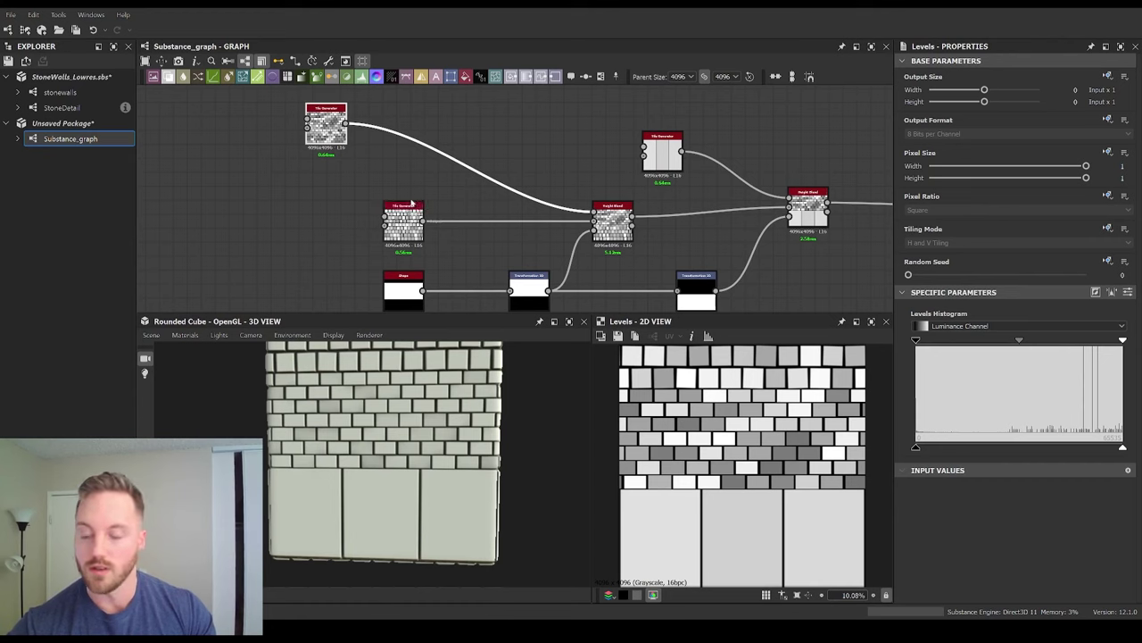
{"action": "scroll", "coordinate": [455, 157], "scroll_direction": "down", "scroll_amount": 3}
{"action": "middle_click_drag", "start_coordinate": [507, 164], "coordinate": [548, 236]}
{"action": "scroll", "coordinate": [525, 183], "scroll_direction": "up", "scroll_amount": 3}
{"action": "middle_click_drag", "start_coordinate": [446, 170], "coordinate": [490, 185]}
{"action": "left_click_drag", "start_coordinate": [483, 154], "coordinate": [269, 154]}
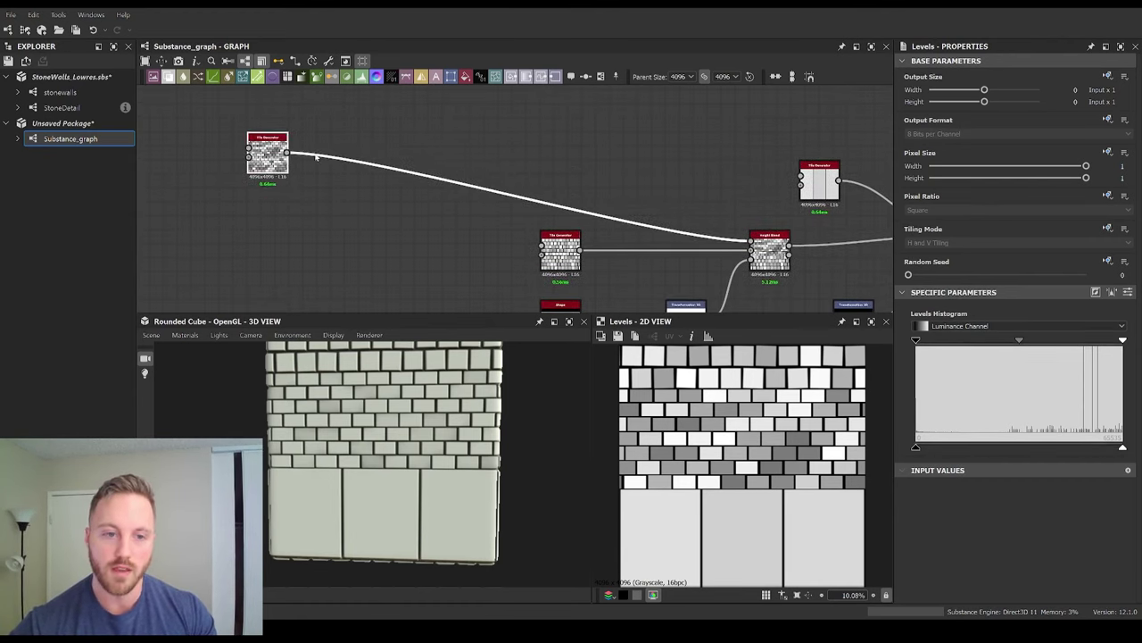
Step: Add a BnW Spots 1 noise node beside the moved Tile Generator and preview it
{"action": "middle_click_drag", "start_coordinate": [316, 156], "coordinate": [306, 181]}
{"action": "scroll", "coordinate": [306, 182], "scroll_direction": "up", "scroll_amount": 2}
{"action": "left_click", "coordinate": [241, 163]}
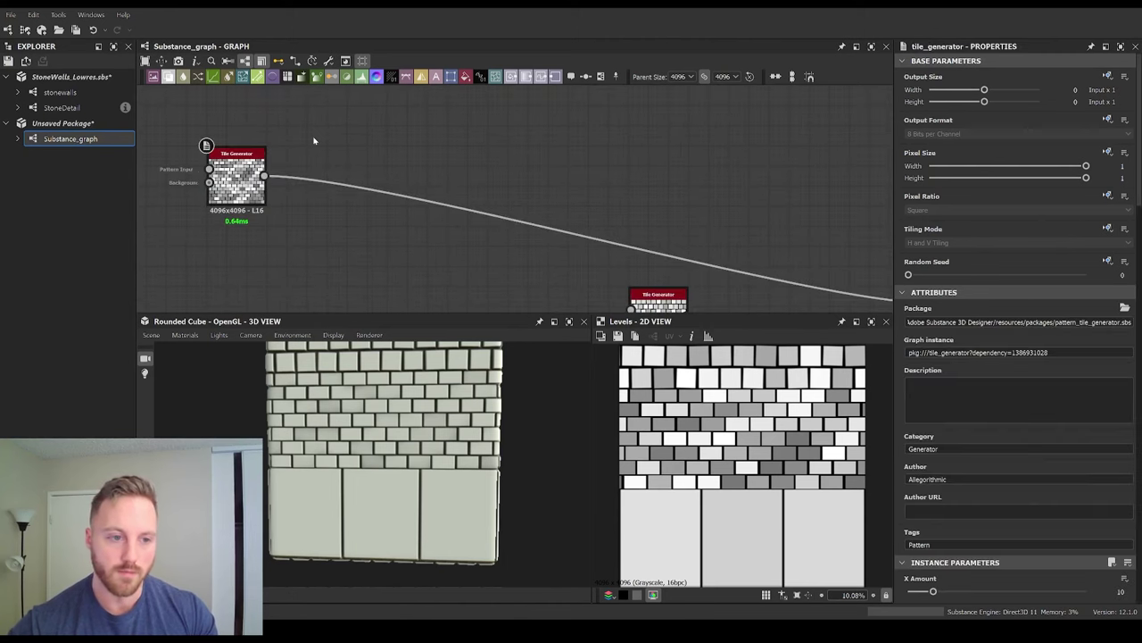
{"action": "left_click", "coordinate": [355, 149]}
{"action": "middle_click_drag", "start_coordinate": [360, 150], "coordinate": [385, 152]}
{"action": "scroll", "coordinate": [382, 150], "scroll_direction": "up", "scroll_amount": 1}
{"action": "middle_click_drag", "start_coordinate": [291, 196], "coordinate": [360, 186]}
{"action": "scroll", "coordinate": [433, 384], "scroll_direction": "up", "scroll_amount": 3}
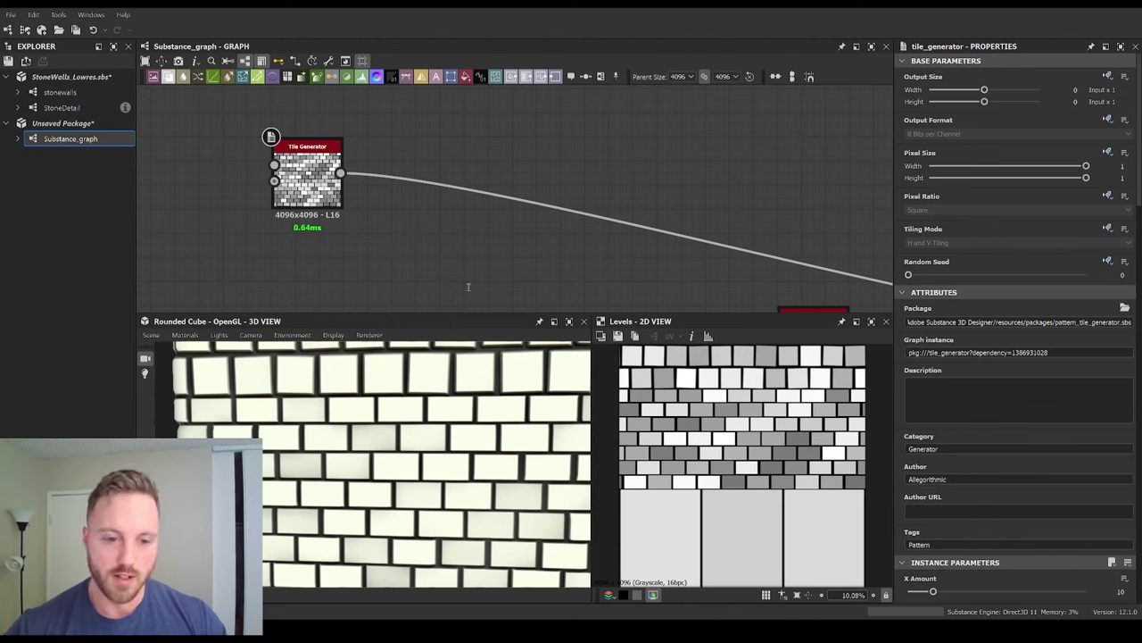
{"action": "double_click", "coordinate": [404, 248]}
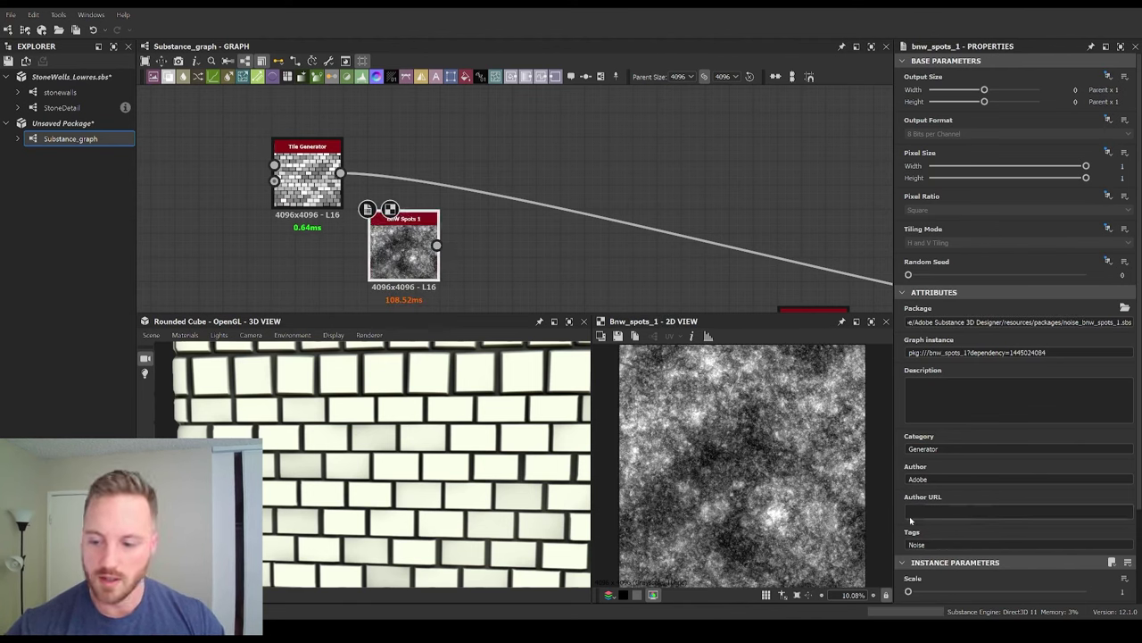
Step: Set the BnW Spots 1 noise to Roughness 0.29 and Random Seed 6
{"action": "scroll", "coordinate": [935, 539], "scroll_direction": "down", "scroll_amount": 3}
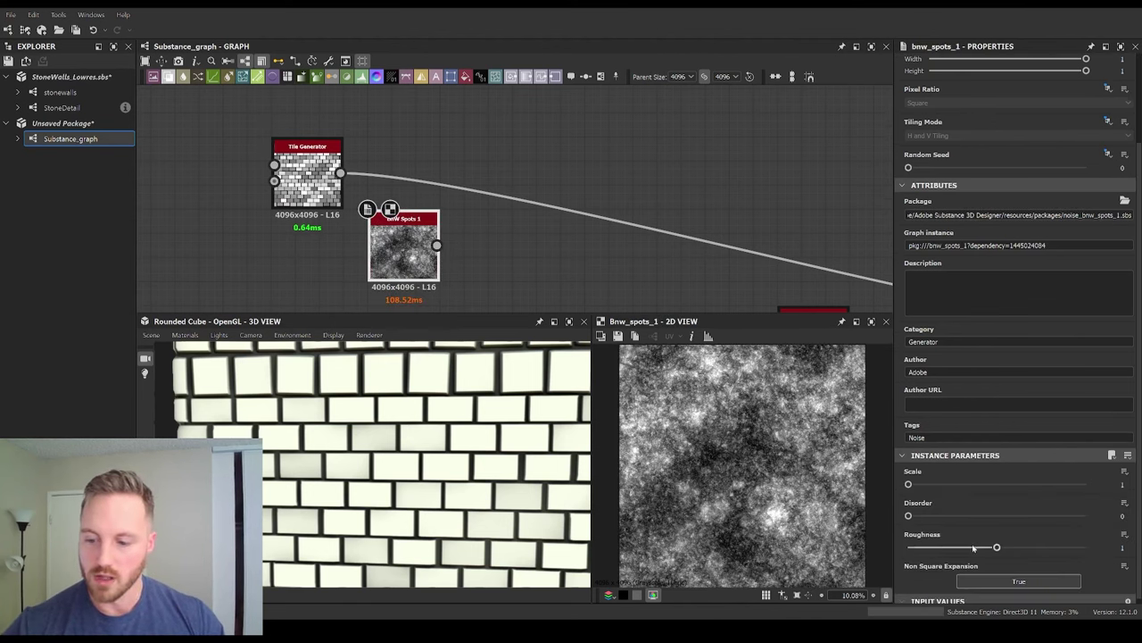
{"action": "left_click_drag", "start_coordinate": [973, 547], "coordinate": [935, 554]}
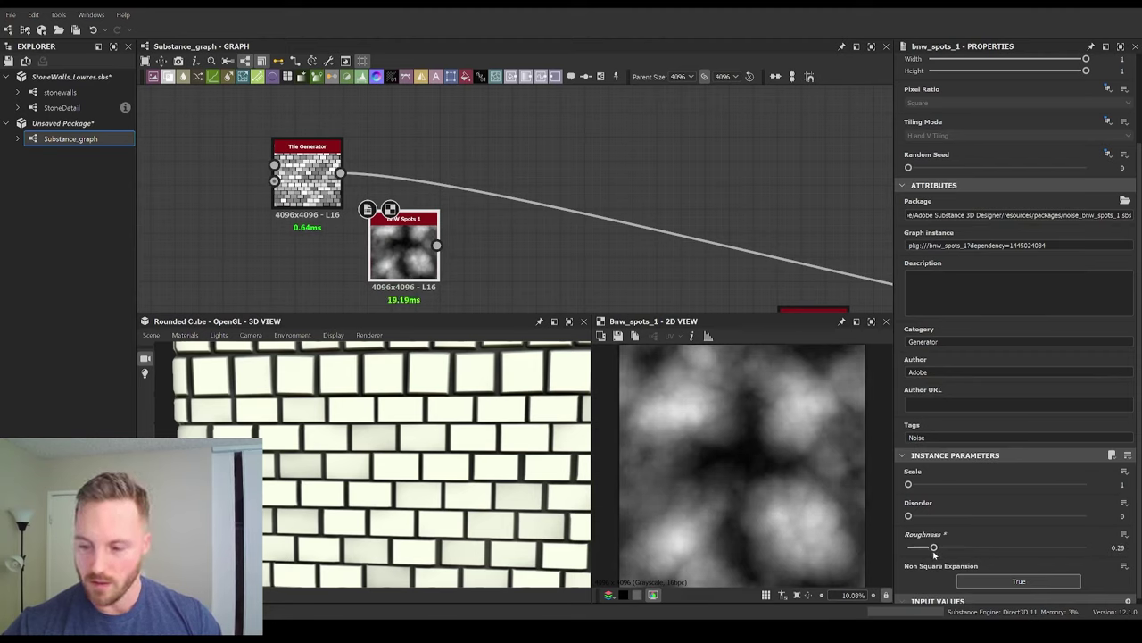
{"action": "left_click", "coordinate": [1013, 168]}
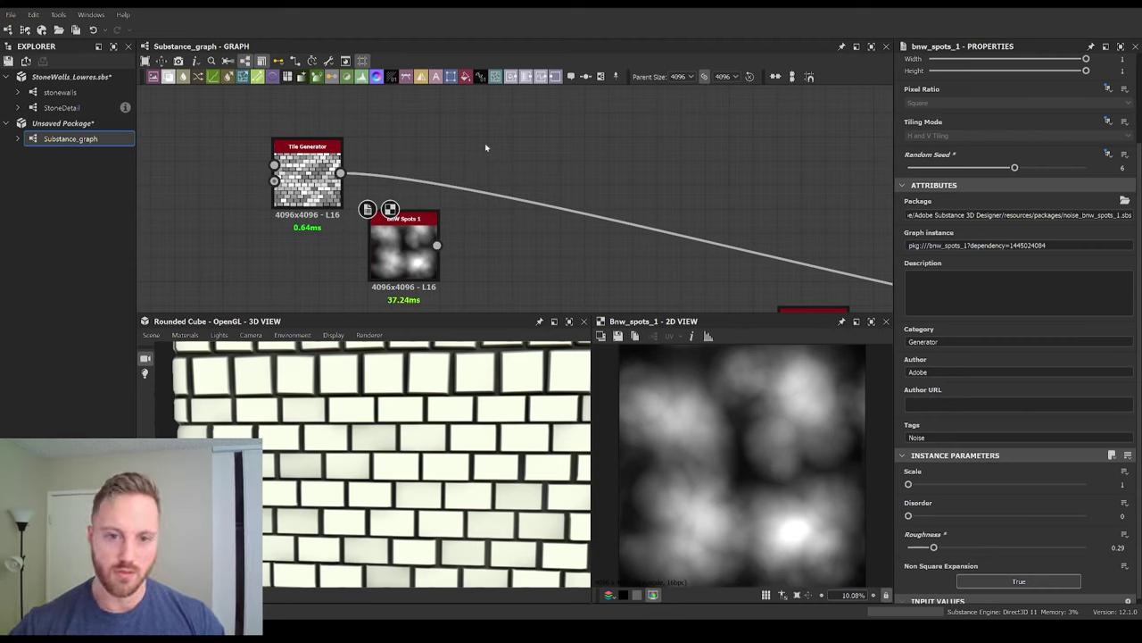
Step: Add a Slope Blur Grayscale node, feeding the Tile Generator into its Grayscale input and BnW Spots 1 into its Slope input
{"action": "key", "text": "Return"}
{"action": "left_click_drag", "start_coordinate": [485, 148], "coordinate": [558, 147]}
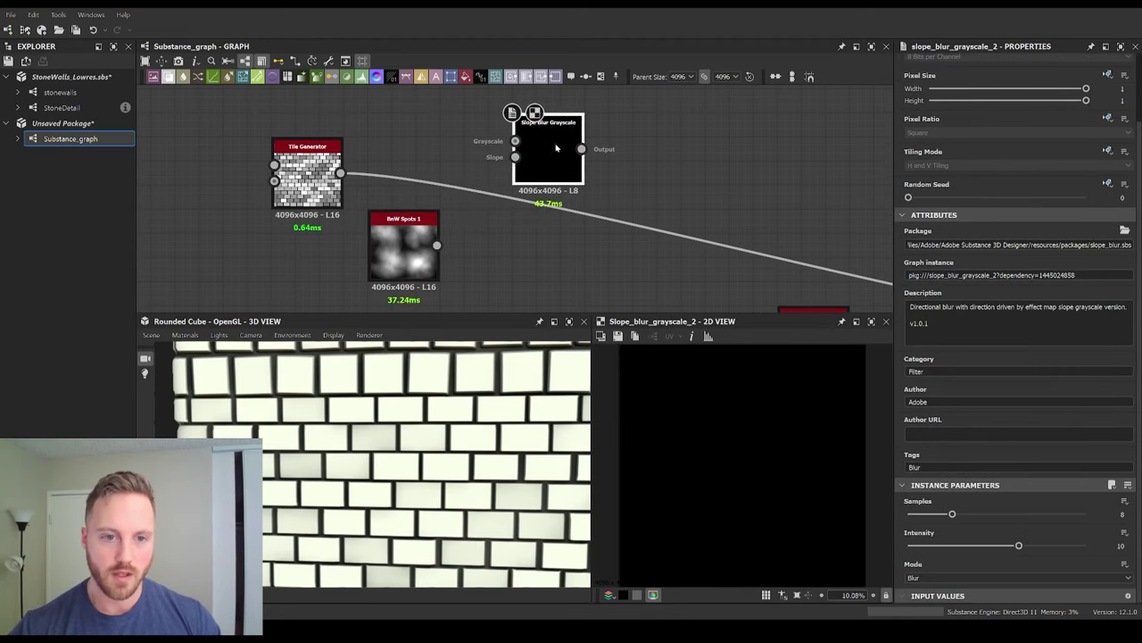
{"action": "left_click_drag", "start_coordinate": [341, 173], "coordinate": [565, 150]}
{"action": "left_click_drag", "start_coordinate": [437, 245], "coordinate": [540, 158]}
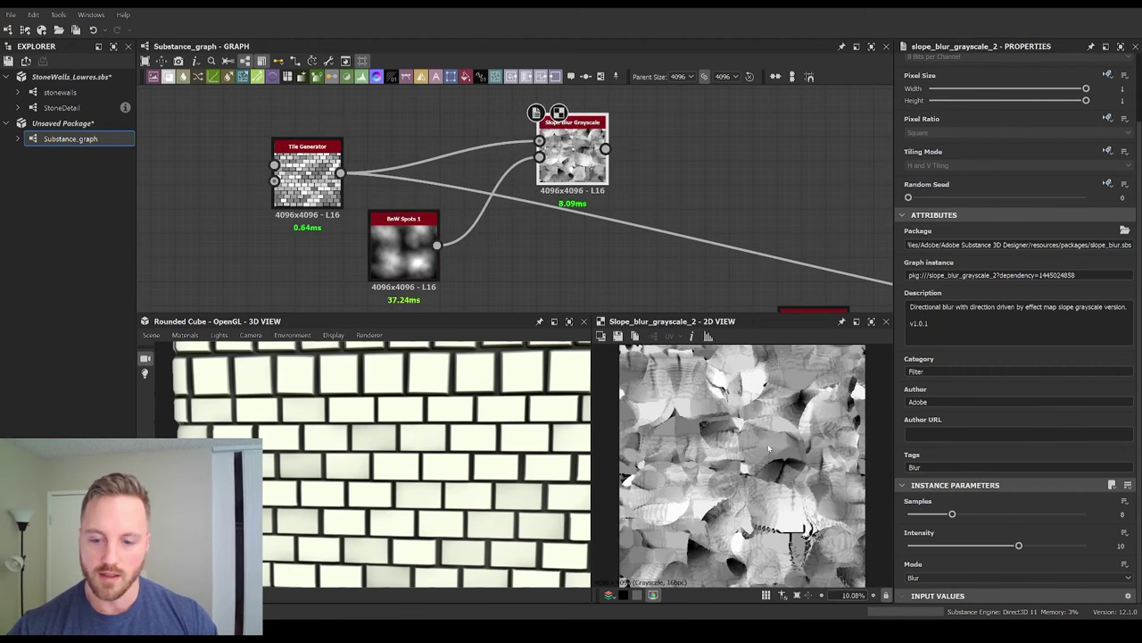
{"action": "scroll", "coordinate": [745, 479], "scroll_direction": "down", "scroll_amount": 1}
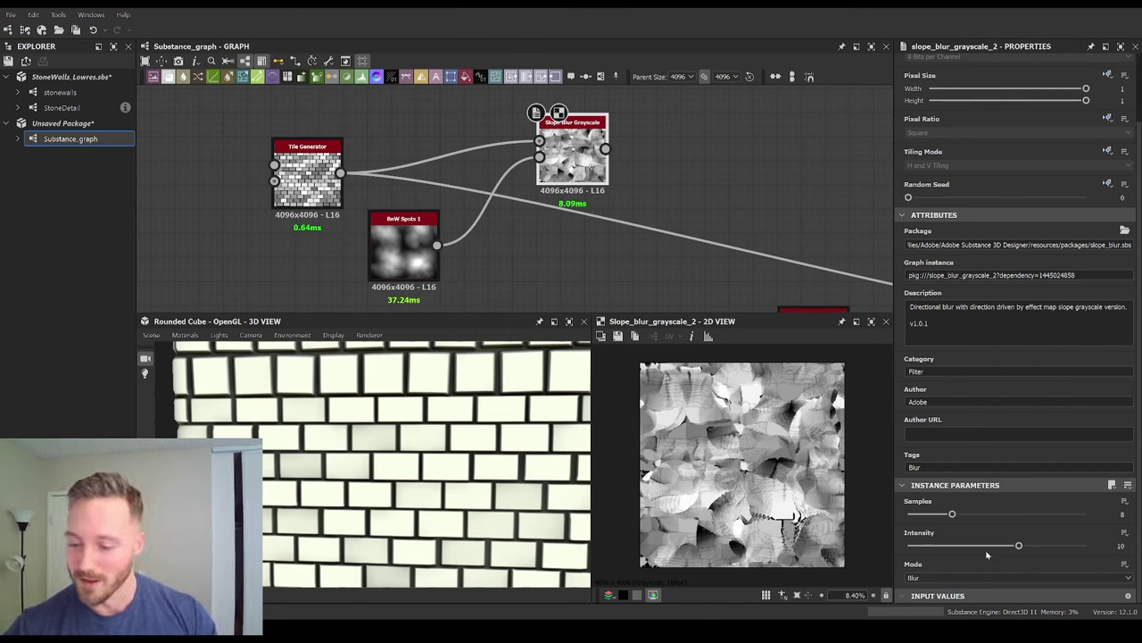
Step: Set the Slope Blur Grayscale node's Intensity to 0.16
{"action": "left_click_drag", "start_coordinate": [1000, 547], "coordinate": [901, 557]}
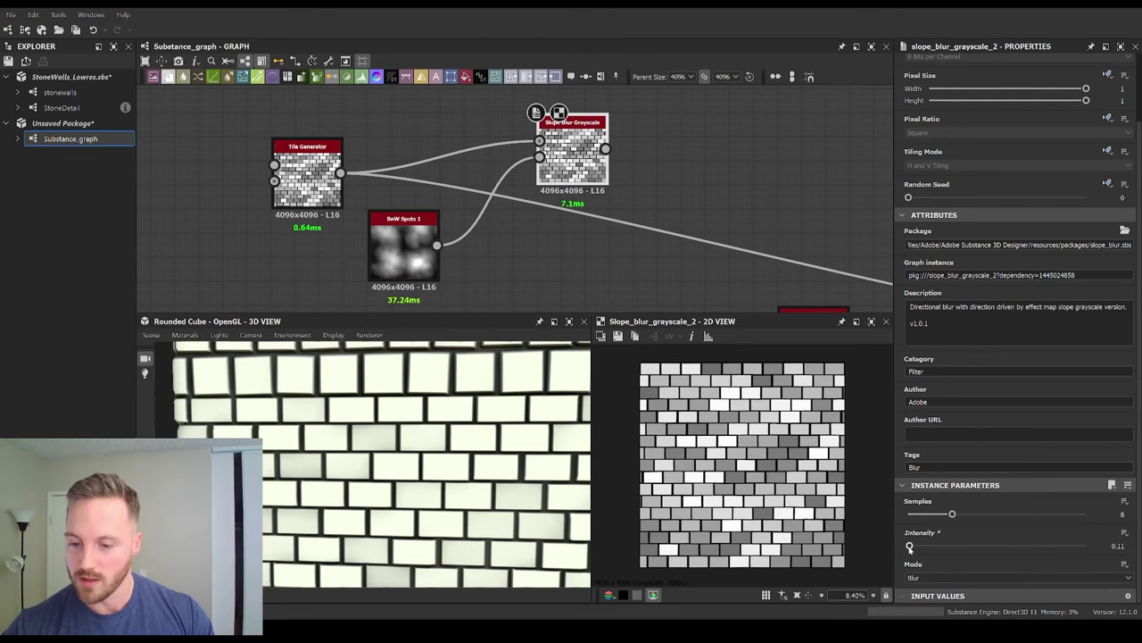
{"action": "scroll", "coordinate": [874, 507], "scroll_direction": "up", "scroll_amount": 5}
{"action": "left_click_drag", "start_coordinate": [911, 546], "coordinate": [910, 545]}
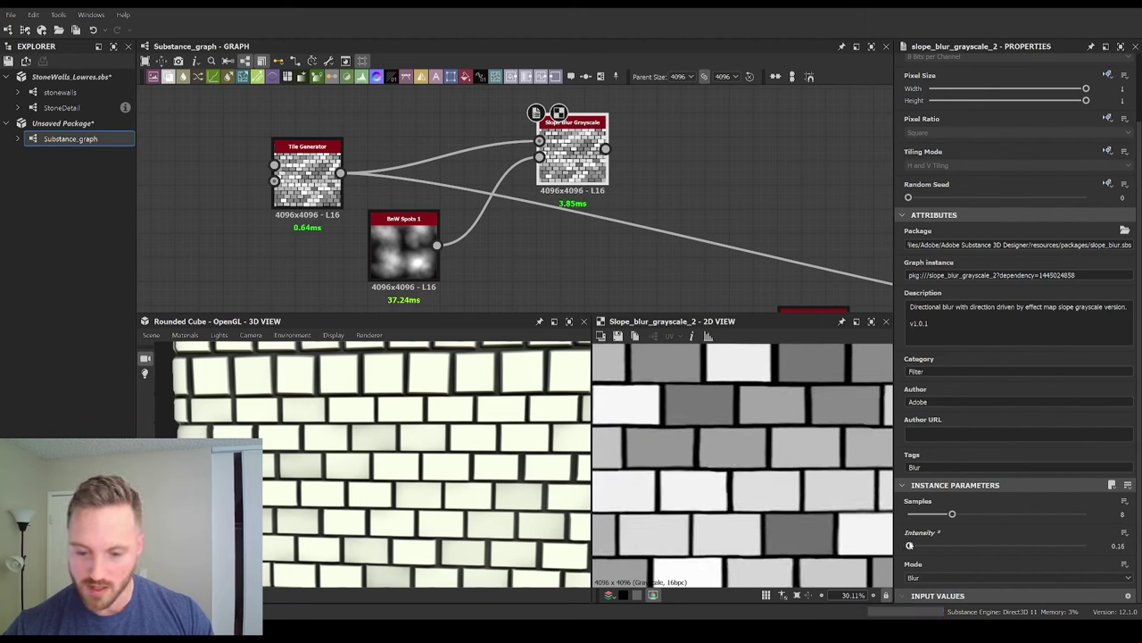
Step: Set the BnW Spots 1 noise to Roughness 0.36 and Disorder 0.41 while previewing the Slope Blur Grayscale result
{"action": "double_click", "coordinate": [406, 254]}
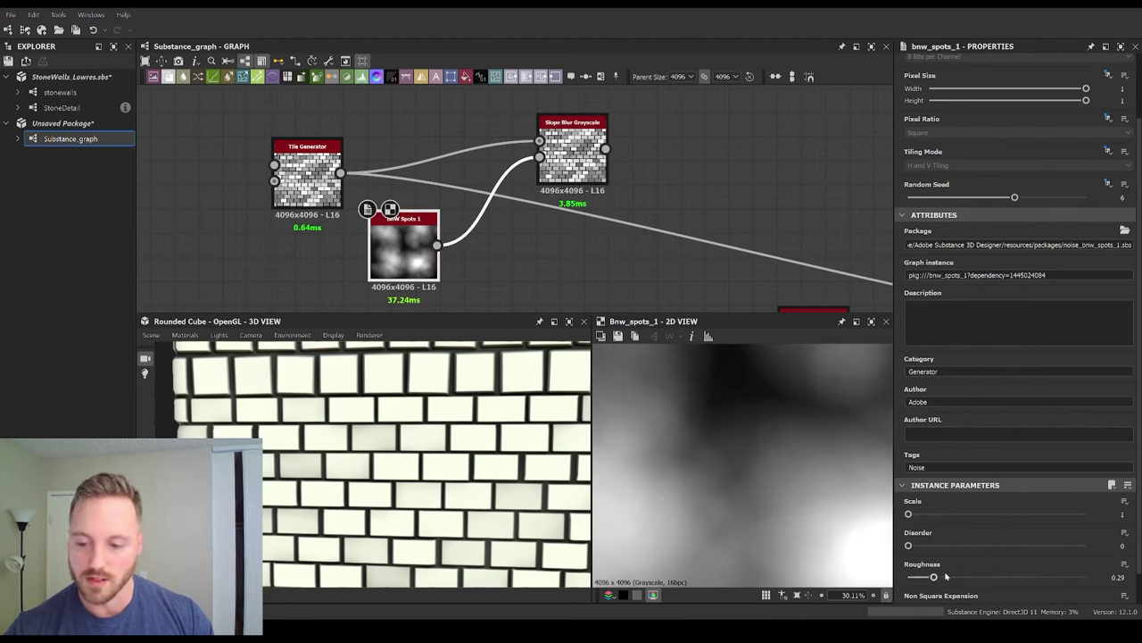
{"action": "left_click", "coordinate": [946, 577]}
{"action": "double_click", "coordinate": [575, 170]}
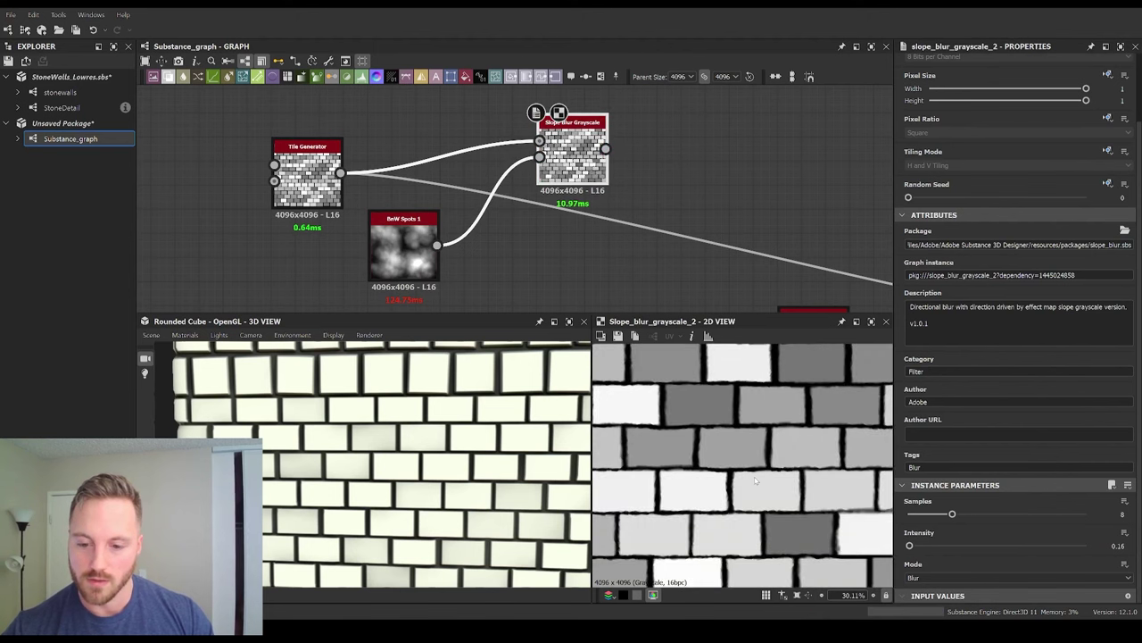
{"action": "scroll", "coordinate": [756, 480], "scroll_direction": "up", "scroll_amount": 3}
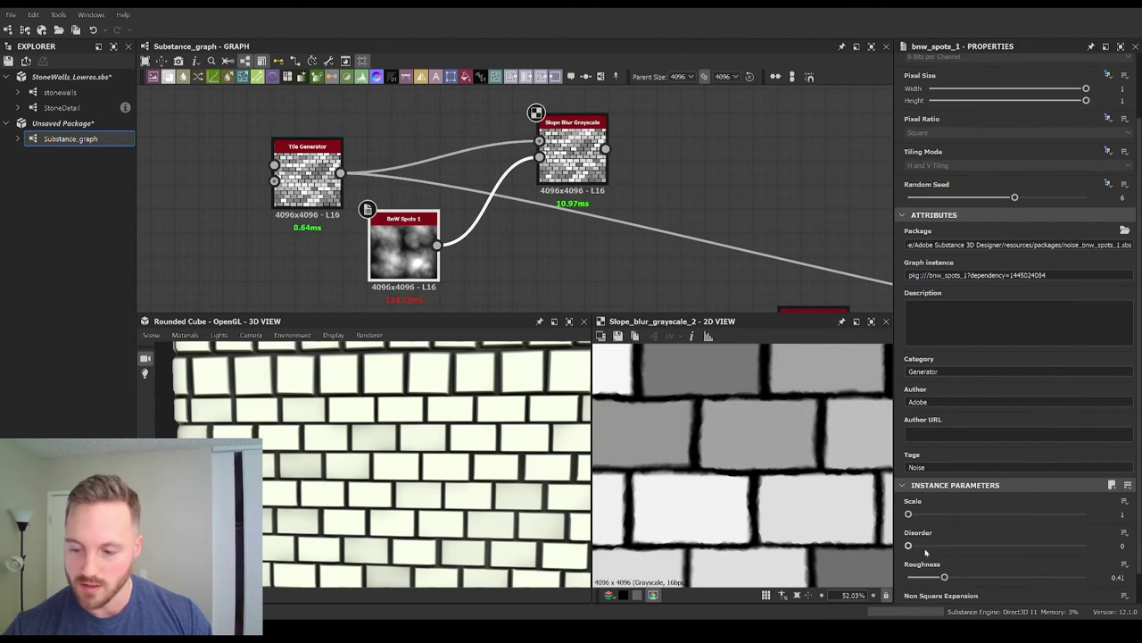
{"action": "left_click_drag", "start_coordinate": [944, 576], "coordinate": [940, 579]}
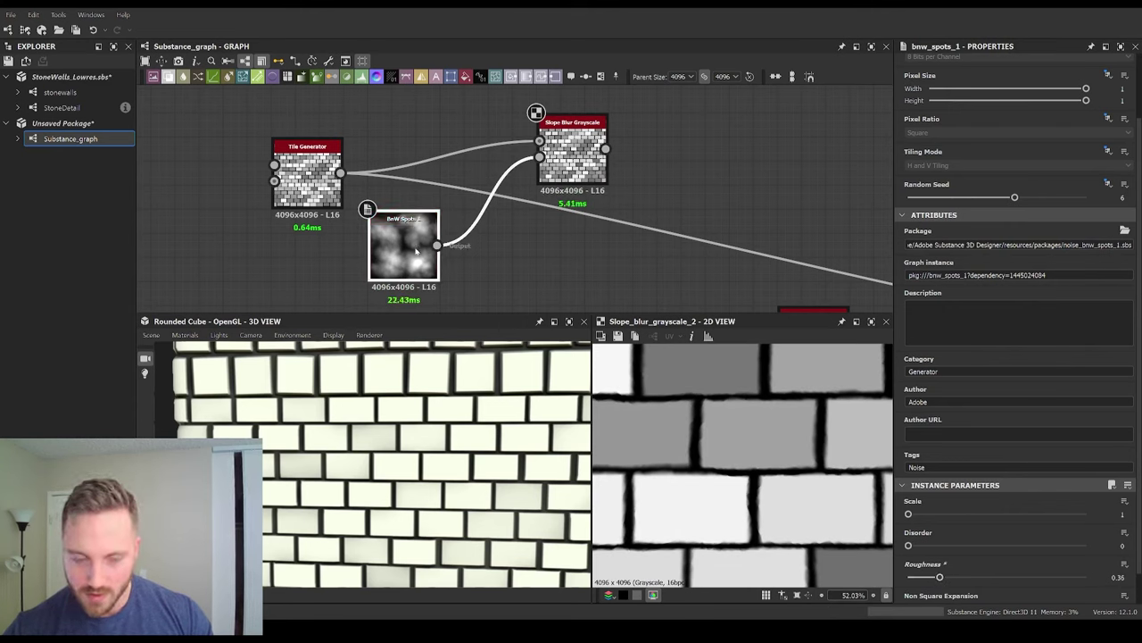
{"action": "scroll", "coordinate": [1013, 508], "scroll_direction": "down", "scroll_amount": 1}
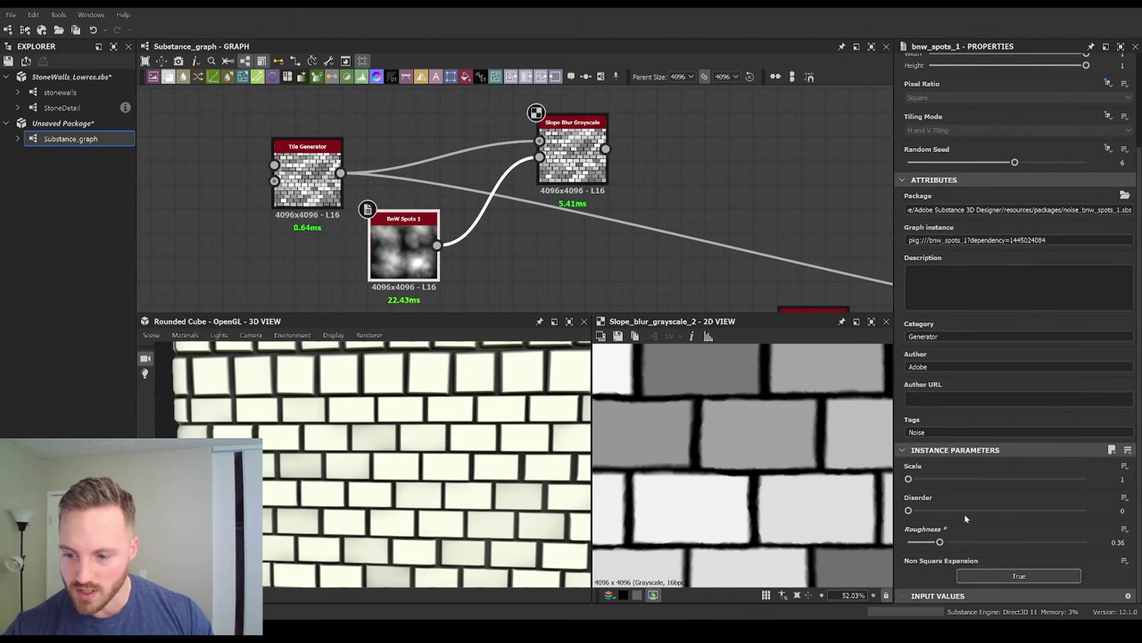
{"action": "left_click", "coordinate": [972, 510]}
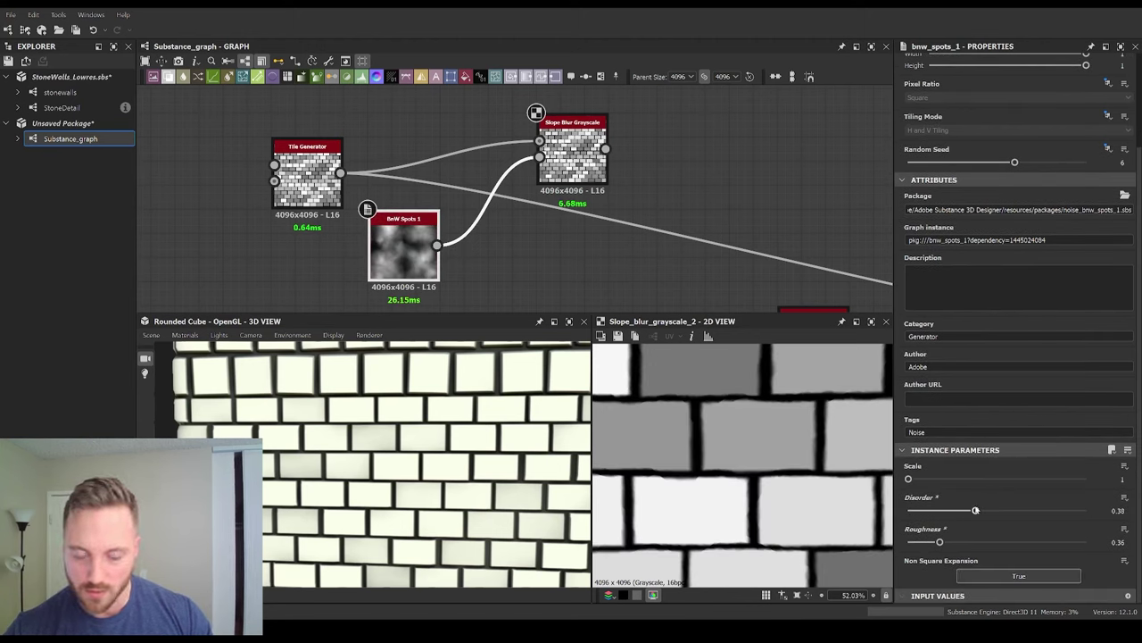
{"action": "left_click_drag", "start_coordinate": [975, 510], "coordinate": [981, 510]}
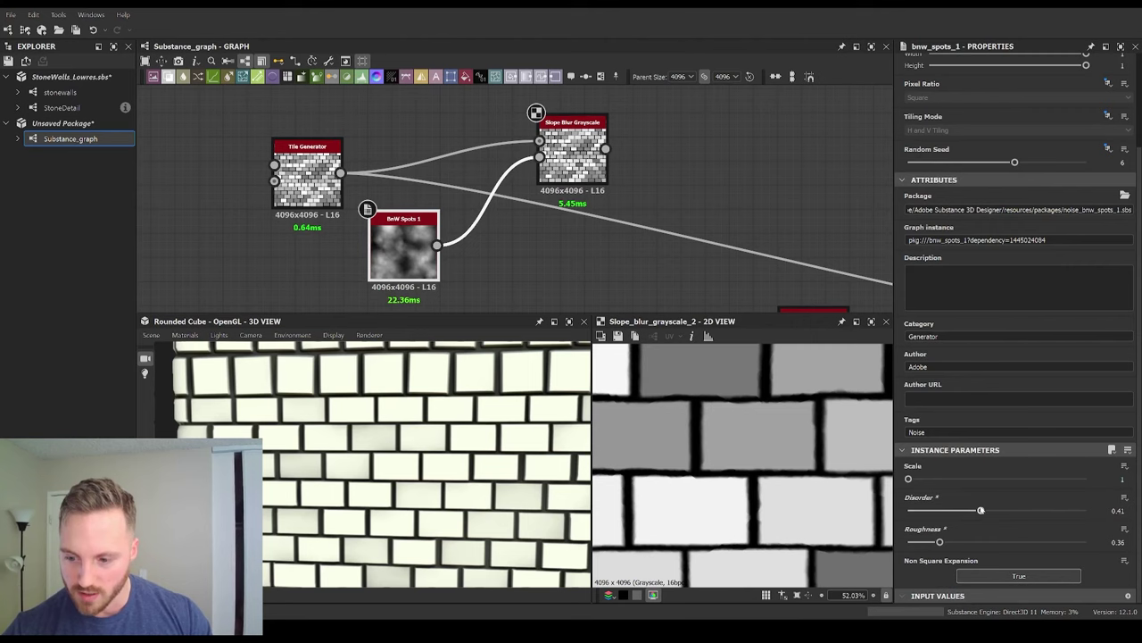
Step: Move the Tile Generator up for room and insert a Levels node between BnW Spots 1 and the Slope Blur Grayscale node
{"action": "left_click_drag", "start_coordinate": [312, 179], "coordinate": [313, 107]}
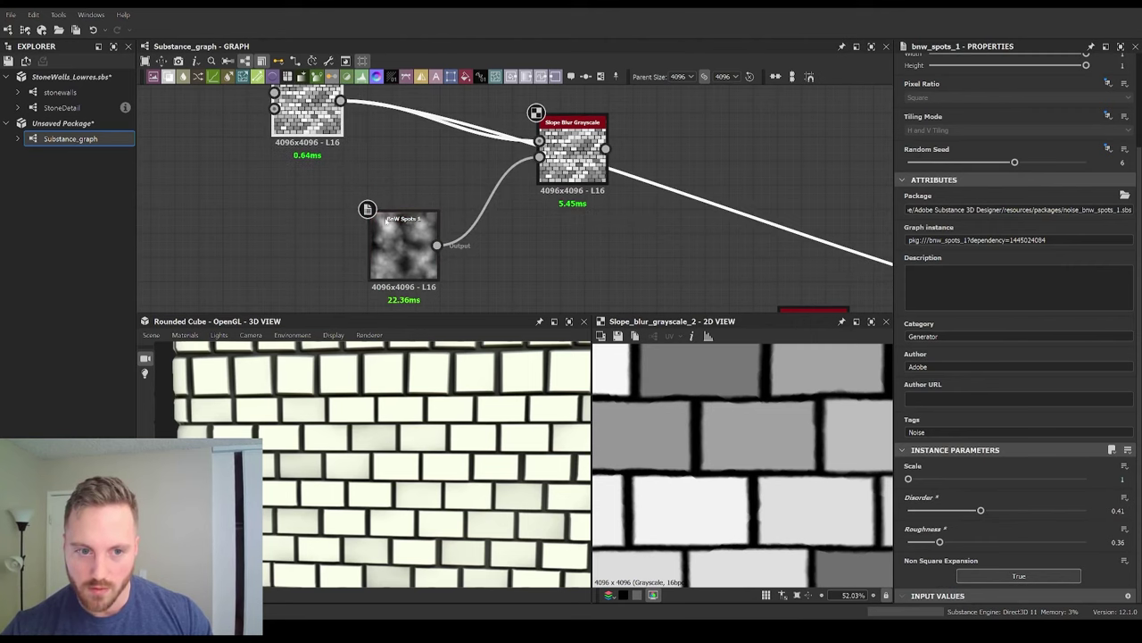
{"action": "left_click_drag", "start_coordinate": [386, 220], "coordinate": [540, 157]}
{"action": "key", "text": "Return"}
{"action": "left_click", "coordinate": [572, 151]}
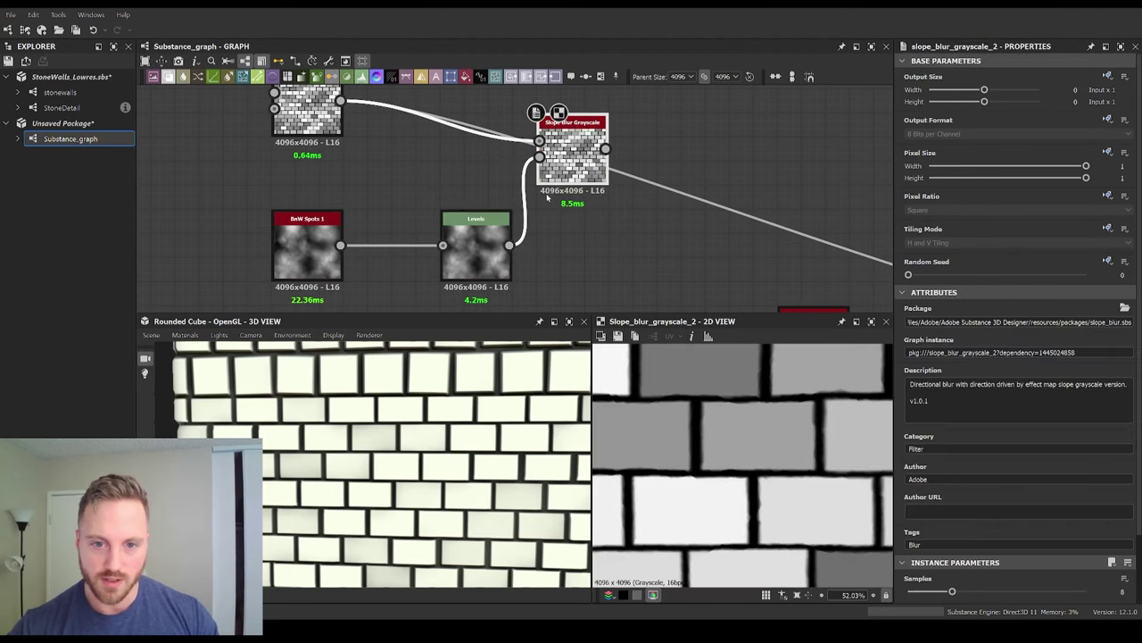
Step: Adjust the Levels histogram of the noise by raising the input black point slightly and shifting the midtone handle toward black
{"action": "left_click", "coordinate": [492, 257]}
{"action": "mouse_move", "coordinate": [1020, 342]}
{"action": "left_mouse_down"}
{"action": "mouse_move", "coordinate": [1048, 341]}
{"action": "mouse_move", "coordinate": [961, 340]}
{"action": "mouse_move", "coordinate": [1006, 357]}
{"action": "left_mouse_up"}
{"action": "mouse_move", "coordinate": [918, 448]}
{"action": "left_mouse_down"}
{"action": "mouse_move", "coordinate": [954, 447]}
{"action": "mouse_move", "coordinate": [916, 446]}
{"action": "left_mouse_up"}
{"action": "left_click_drag", "start_coordinate": [970, 344], "coordinate": [934, 354]}
{"action": "scroll", "coordinate": [767, 415], "scroll_direction": "up", "scroll_amount": 4}
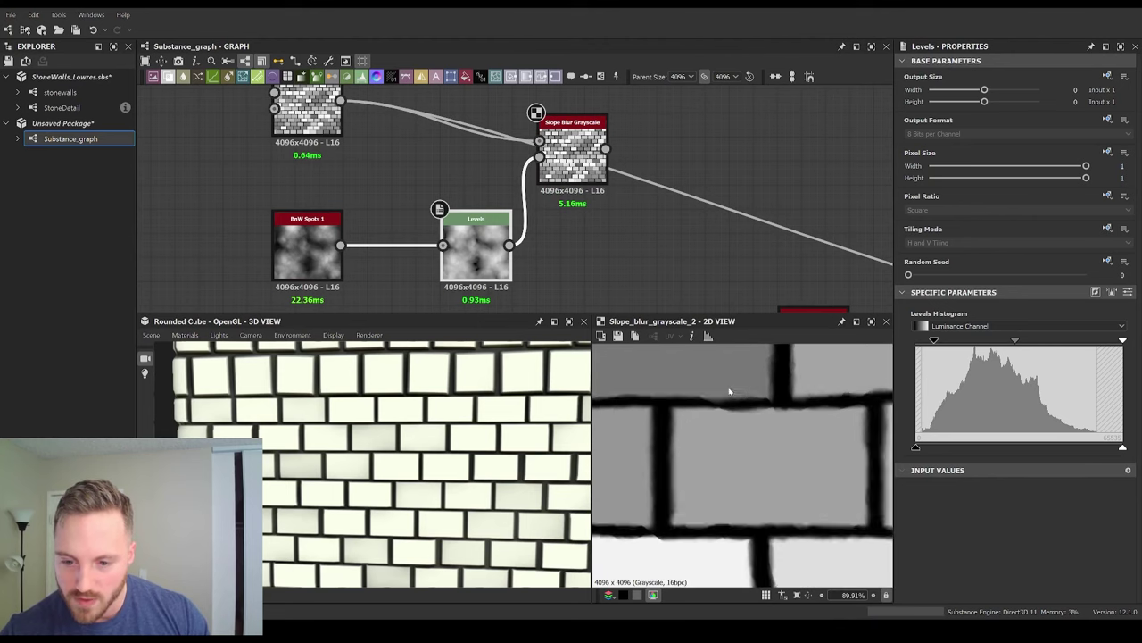
{"action": "scroll", "coordinate": [757, 429], "scroll_direction": "down", "scroll_amount": 6}
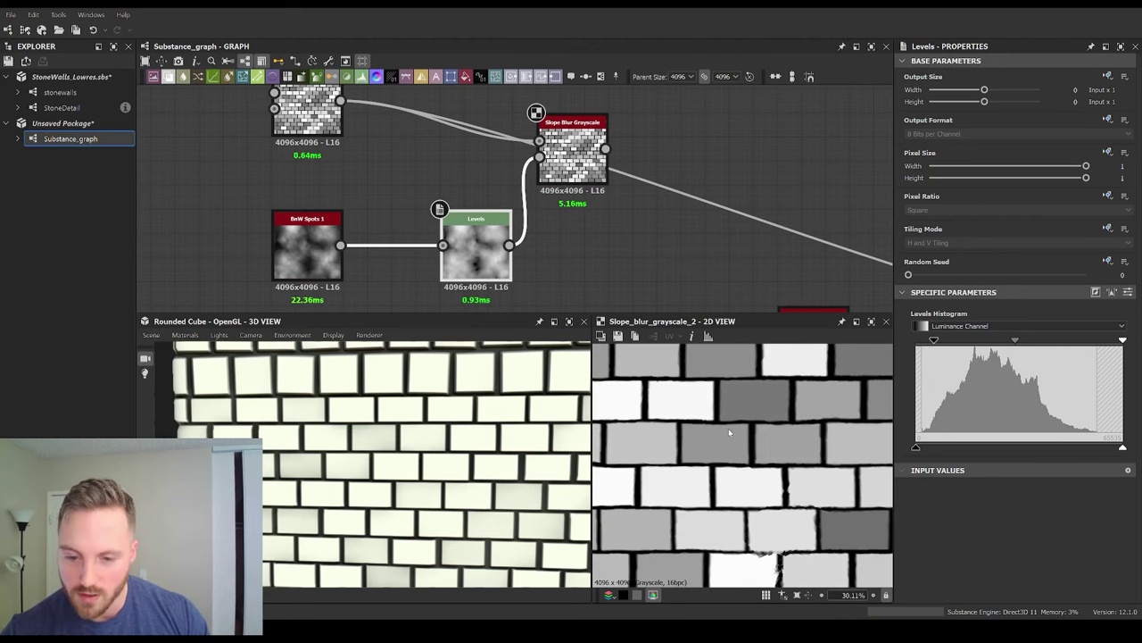
Step: Feed the Slope Blur Grayscale output into the first Height Blend in place of the Tile Generator and check the brick edges in 3D
{"action": "scroll", "coordinate": [592, 247], "scroll_direction": "down", "scroll_amount": 3}
{"action": "middle_click_drag", "start_coordinate": [592, 247], "coordinate": [516, 214]}
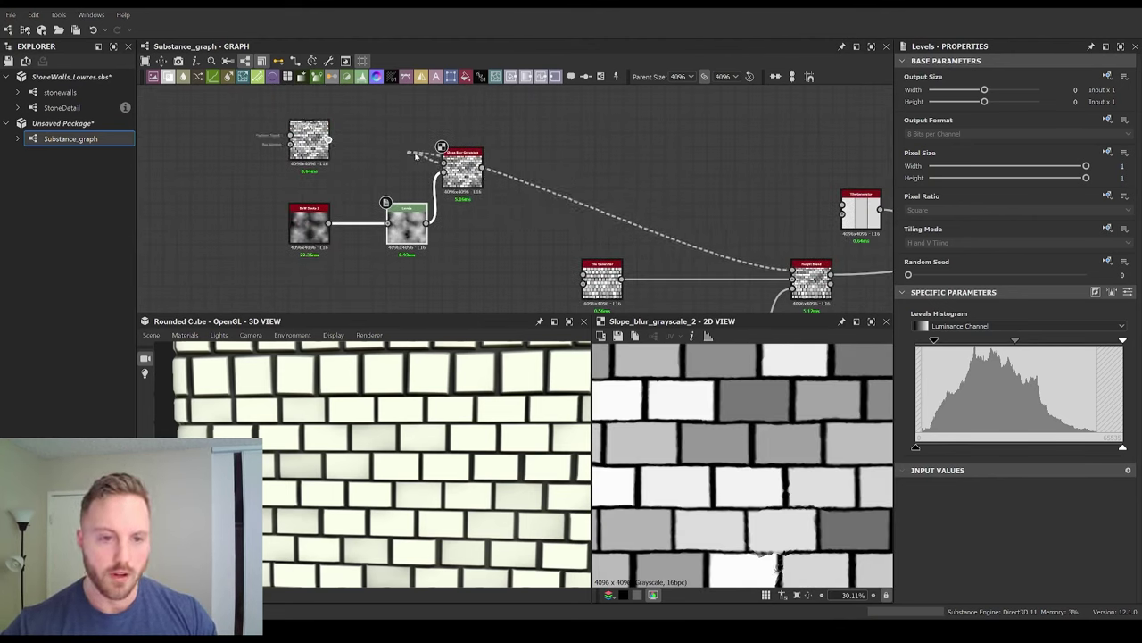
{"action": "scroll", "coordinate": [409, 427], "scroll_direction": "up", "scroll_amount": 3}
{"action": "scroll", "coordinate": [408, 427], "scroll_direction": "up", "scroll_amount": 5}
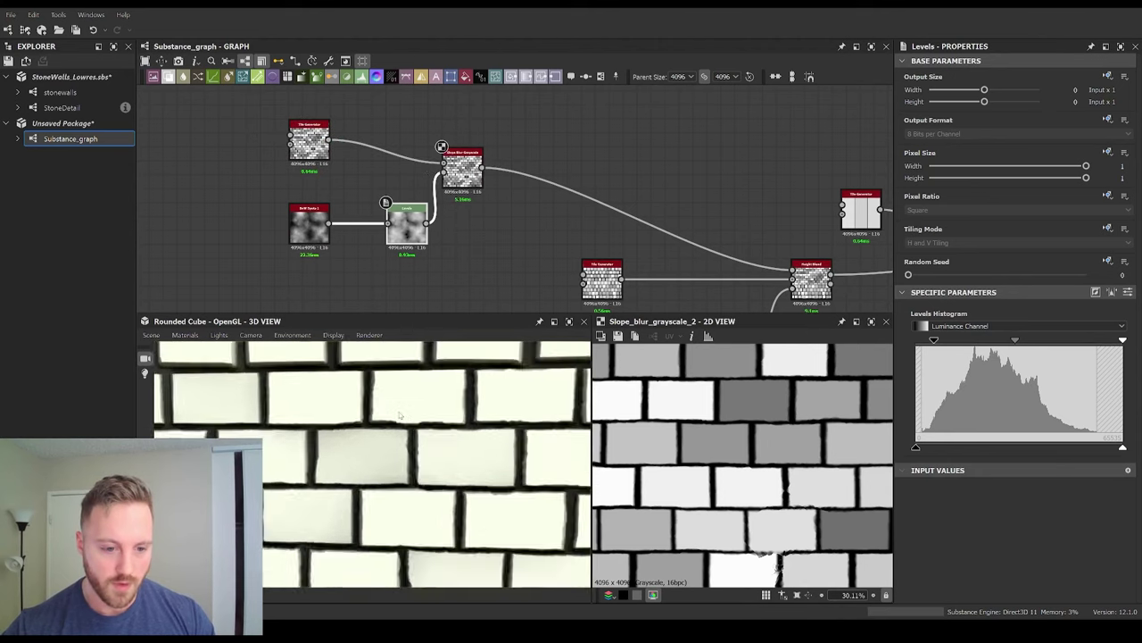
{"action": "mouse_move", "coordinate": [409, 426]}
{"action": "left_mouse_down"}
{"action": "mouse_move", "coordinate": [387, 431]}
{"action": "mouse_move", "coordinate": [416, 445]}
{"action": "left_mouse_up"}
{"action": "scroll", "coordinate": [416, 445], "scroll_direction": "down", "scroll_amount": 2}
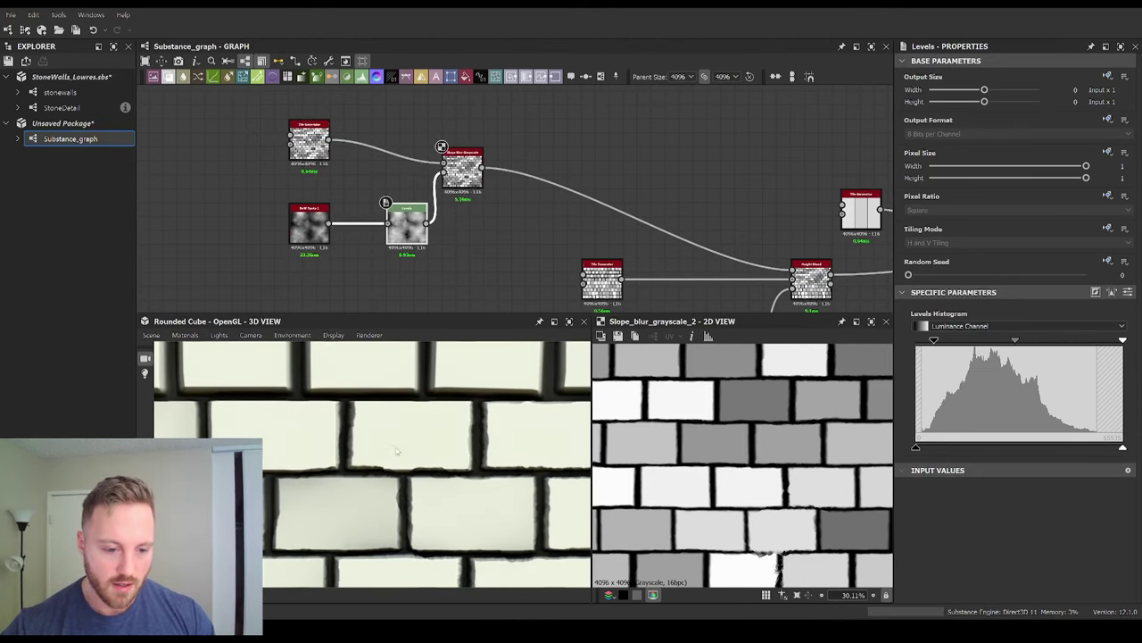
{"action": "scroll", "coordinate": [465, 474], "scroll_direction": "down", "scroll_amount": 6}
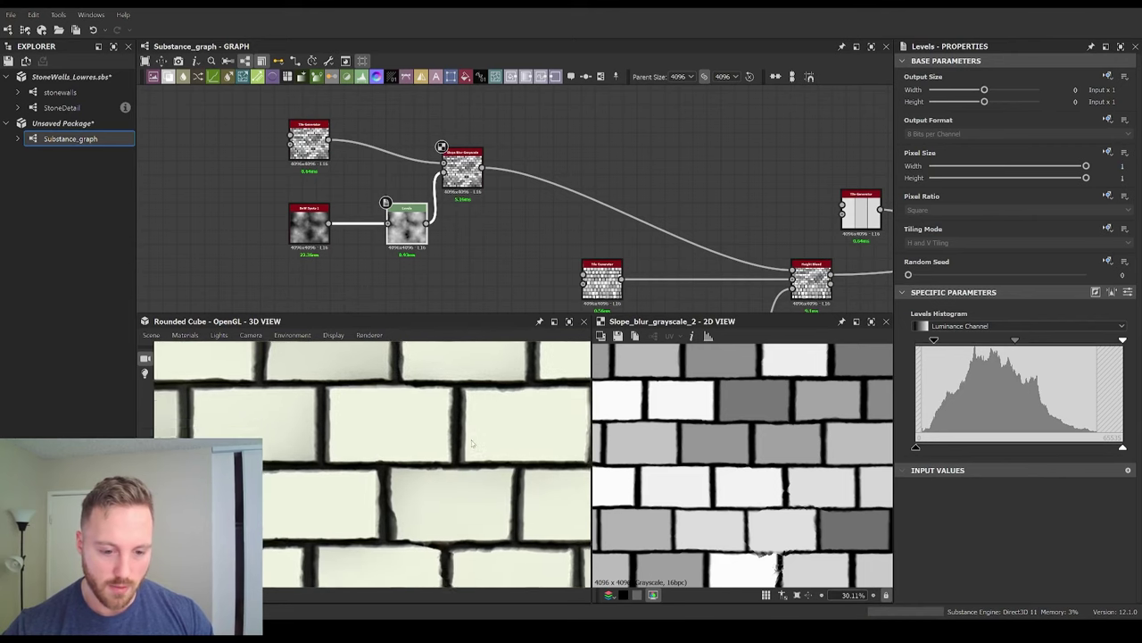
{"action": "scroll", "coordinate": [455, 448], "scroll_direction": "up", "scroll_amount": 6}
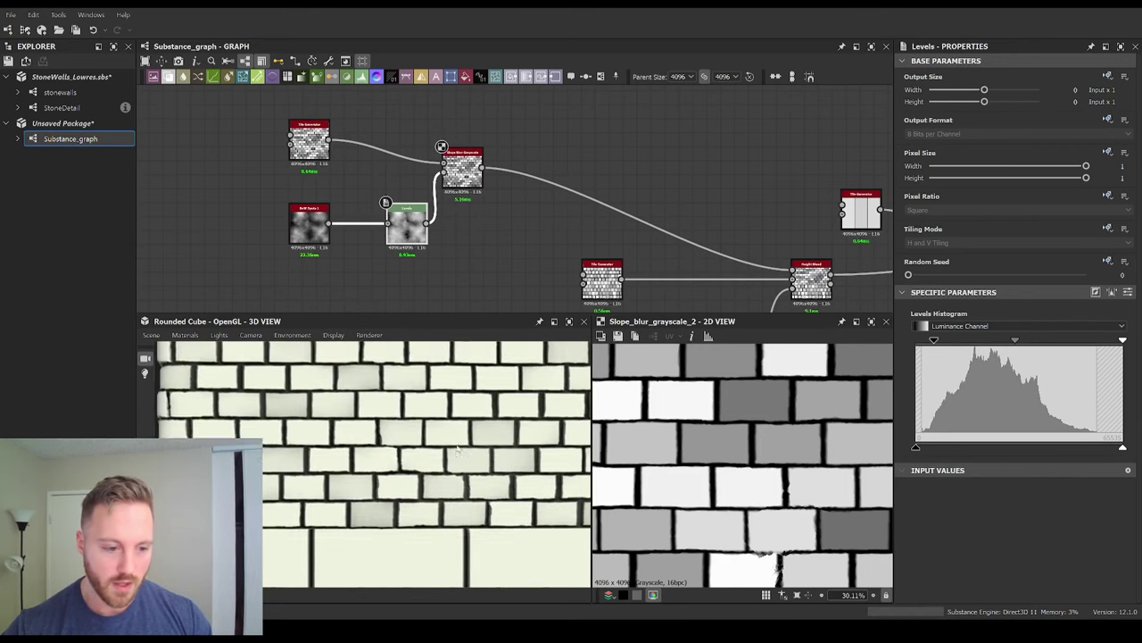
{"action": "scroll", "coordinate": [404, 451], "scroll_direction": "down", "scroll_amount": 5}
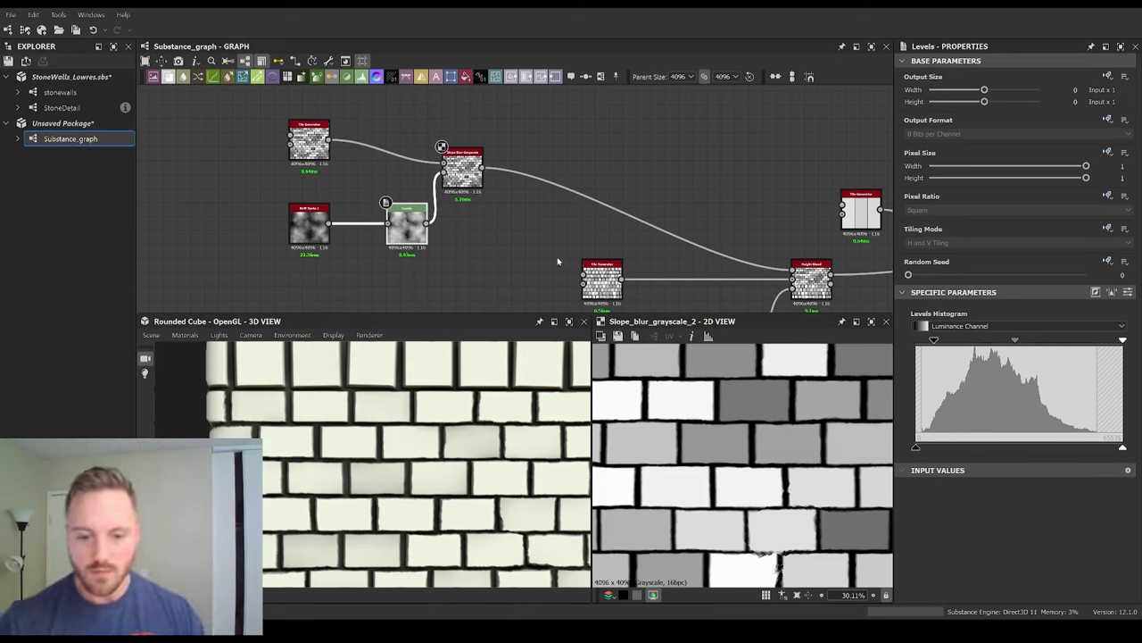
Step: Tidy the spacing of the Tile Generator, BnW Spots 1, Levels and Slope Blur Grayscale nodes and inspect the brick edges in 3D
{"action": "middle_click_drag", "start_coordinate": [440, 152], "coordinate": [468, 179]}
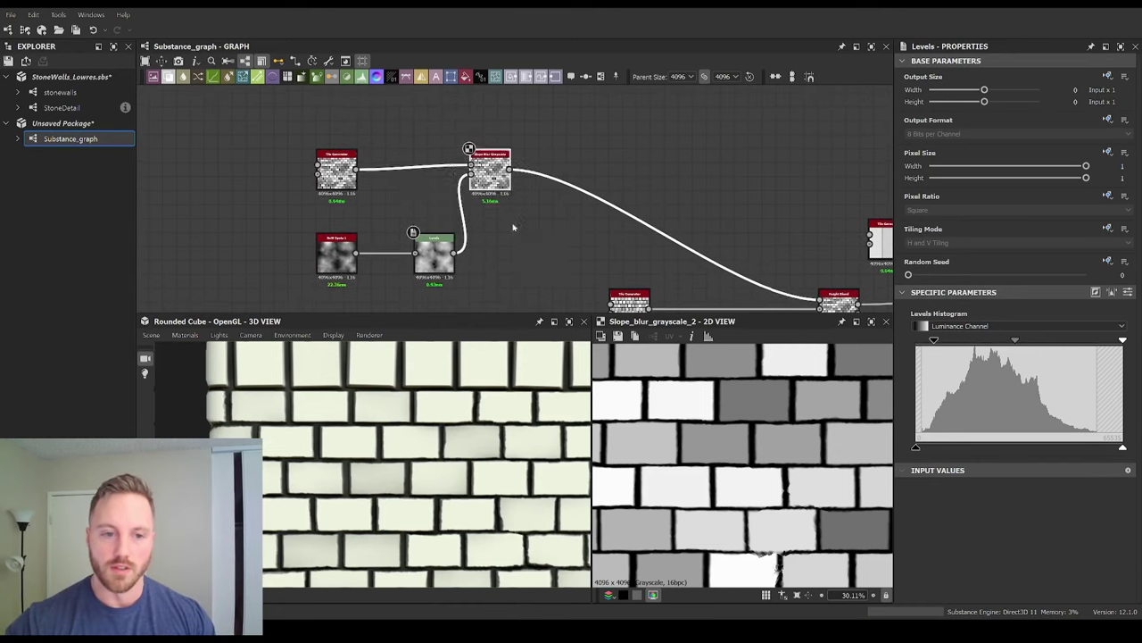
{"action": "middle_click_drag", "start_coordinate": [513, 226], "coordinate": [521, 202]}
{"action": "left_click_drag", "start_coordinate": [437, 234], "coordinate": [423, 234]}
{"action": "left_click_drag", "start_coordinate": [341, 234], "coordinate": [327, 234]}
{"action": "mouse_move", "coordinate": [419, 237]}
{"action": "left_mouse_down"}
{"action": "mouse_move", "coordinate": [405, 237]}
{"action": "mouse_move", "coordinate": [418, 233]}
{"action": "left_mouse_up"}
{"action": "left_click_drag", "start_coordinate": [496, 147], "coordinate": [491, 147]}
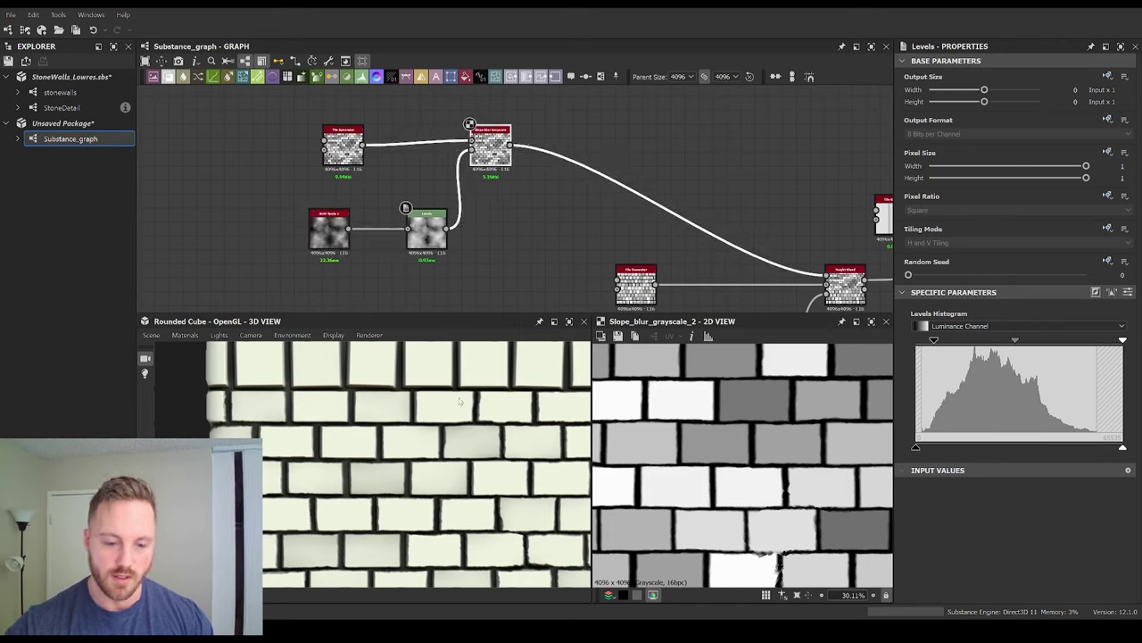
{"action": "scroll", "coordinate": [459, 402], "scroll_direction": "up", "scroll_amount": 6}
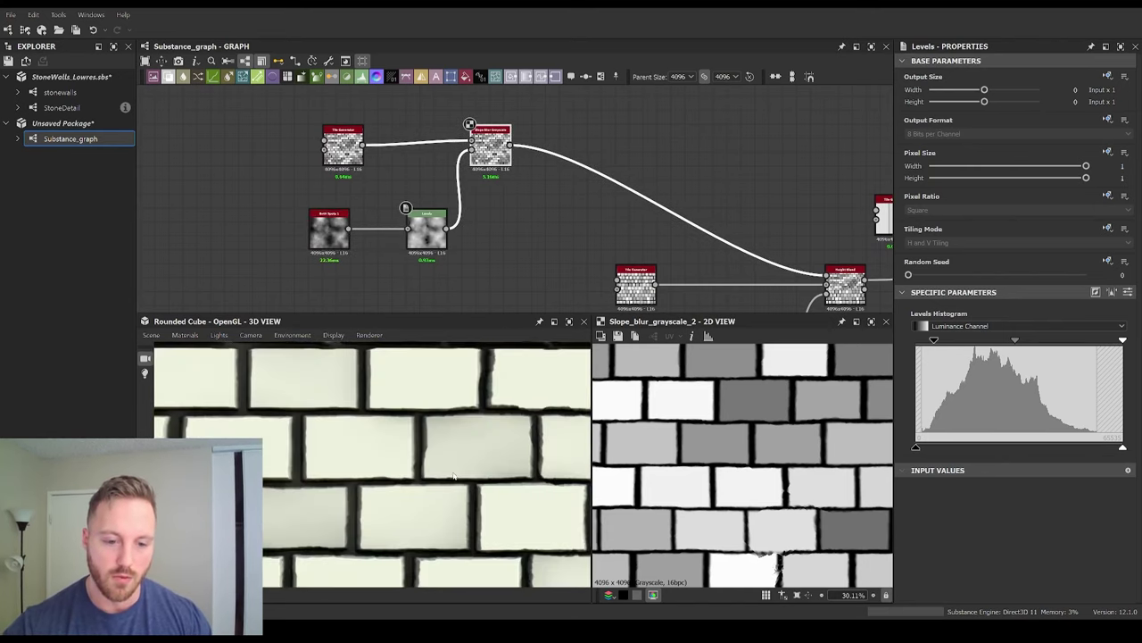
{"action": "scroll", "coordinate": [453, 476], "scroll_direction": "down", "scroll_amount": 6}
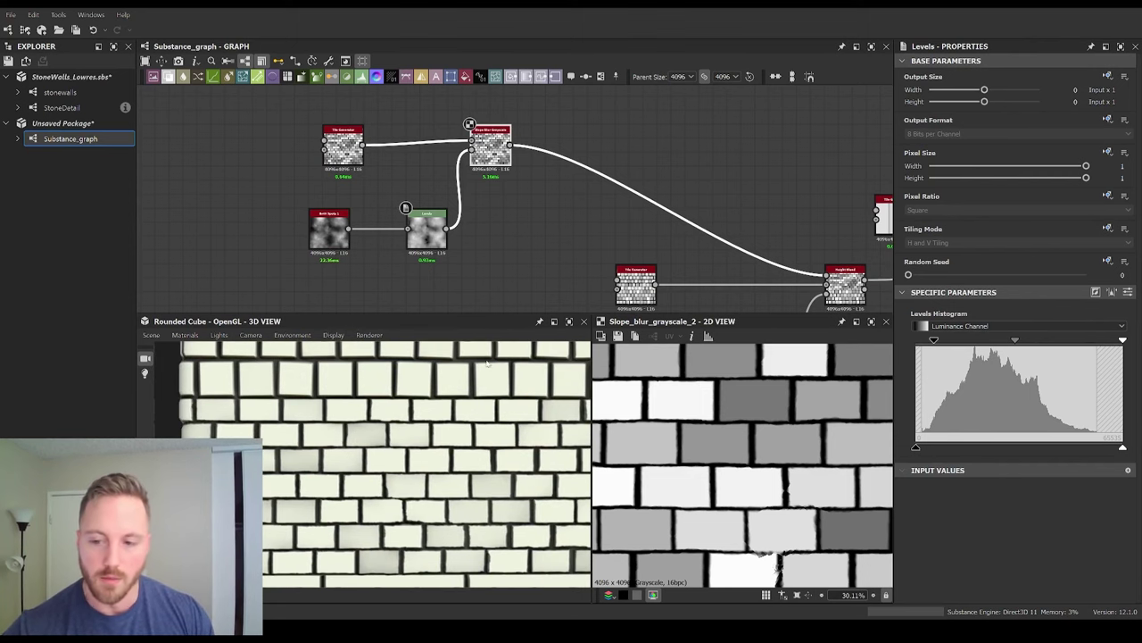
{"action": "scroll", "coordinate": [506, 182], "scroll_direction": "up", "scroll_amount": 3}
{"action": "left_click_drag", "start_coordinate": [480, 127], "coordinate": [466, 127]}
Step: Add a second Slope Blur Grayscale node after the first and feed the first one's output into its Grayscale input
{"action": "middle_click_drag", "start_coordinate": [523, 160], "coordinate": [492, 202]}
{"action": "scroll", "coordinate": [492, 202], "scroll_direction": "down", "scroll_amount": 3}
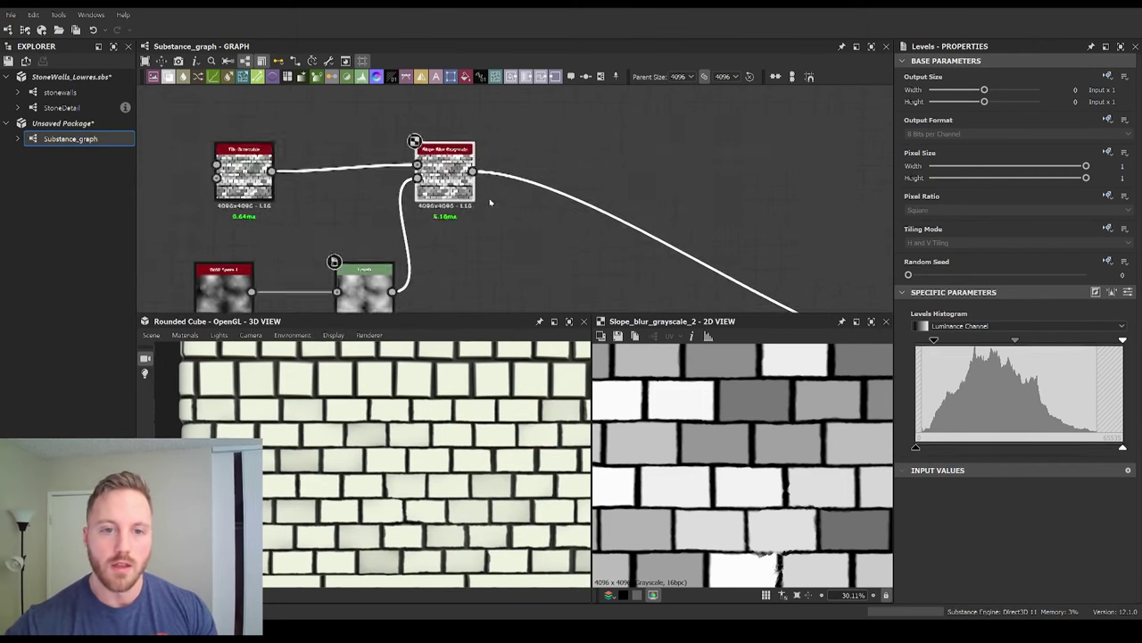
{"action": "middle_click_drag", "start_coordinate": [562, 169], "coordinate": [490, 137]}
{"action": "left_click", "coordinate": [507, 149]}
{"action": "left_click", "coordinate": [507, 149]}
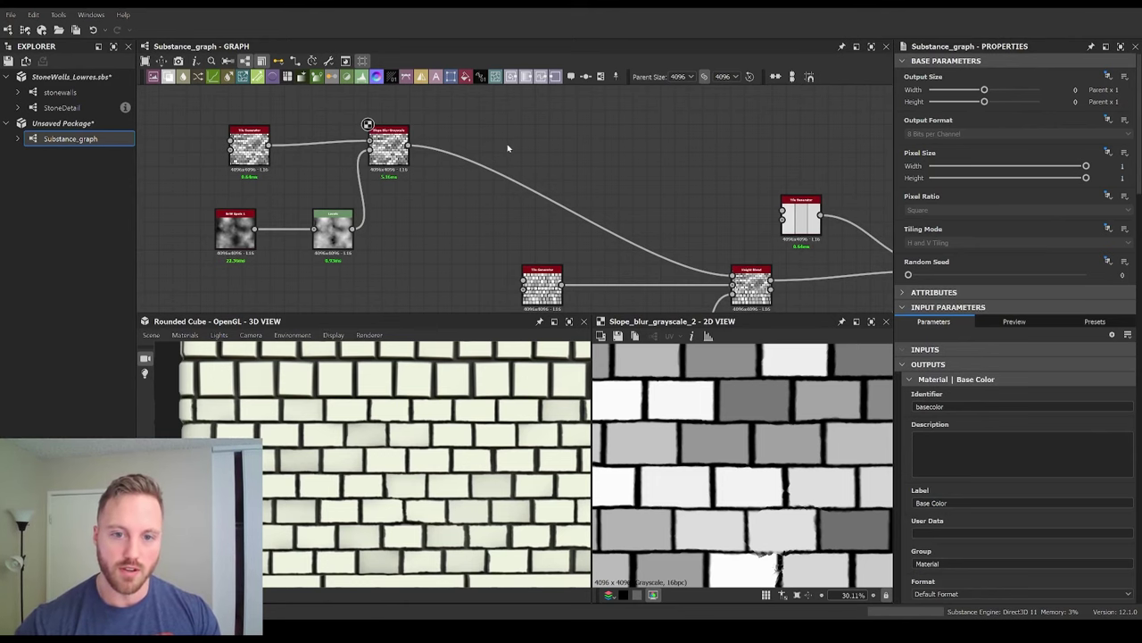
{"action": "key", "text": "ctrl+v"}
{"action": "scroll", "coordinate": [513, 159], "scroll_direction": "up", "scroll_amount": 2}
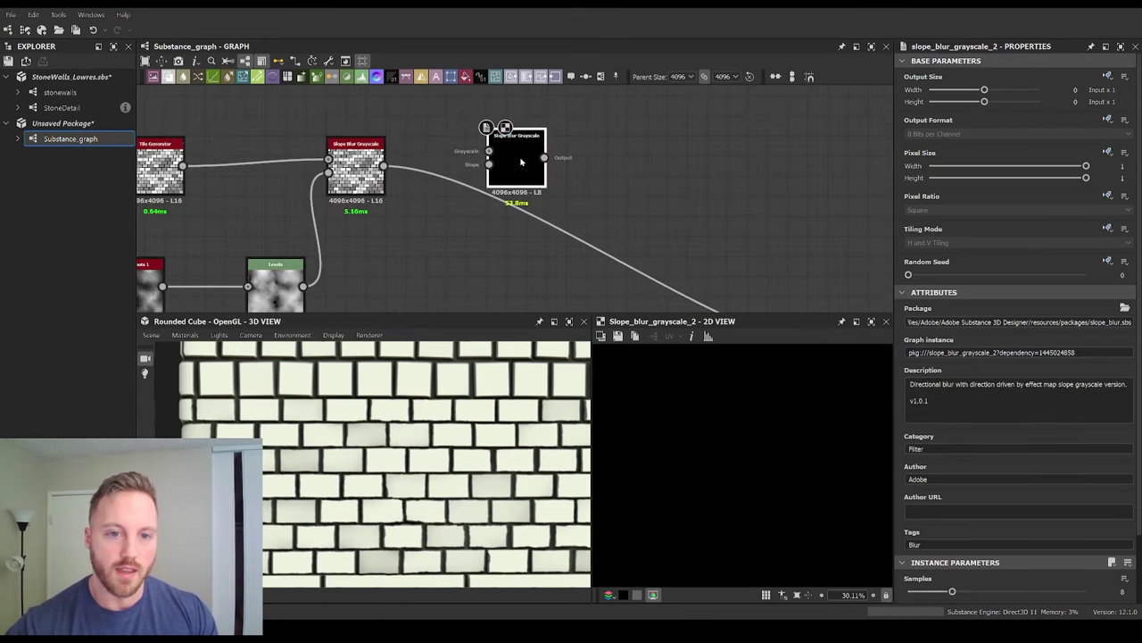
{"action": "left_click_drag", "start_coordinate": [488, 153], "coordinate": [555, 168]}
{"action": "left_click", "coordinate": [512, 207]}
{"action": "middle_click_drag", "start_coordinate": [512, 206], "coordinate": [525, 167]}
Step: Duplicate the BnW Spots 1 node and place the copy below and between the two Slope Blur Grayscale nodes
{"action": "scroll", "coordinate": [400, 243], "scroll_direction": "down", "scroll_amount": 2}
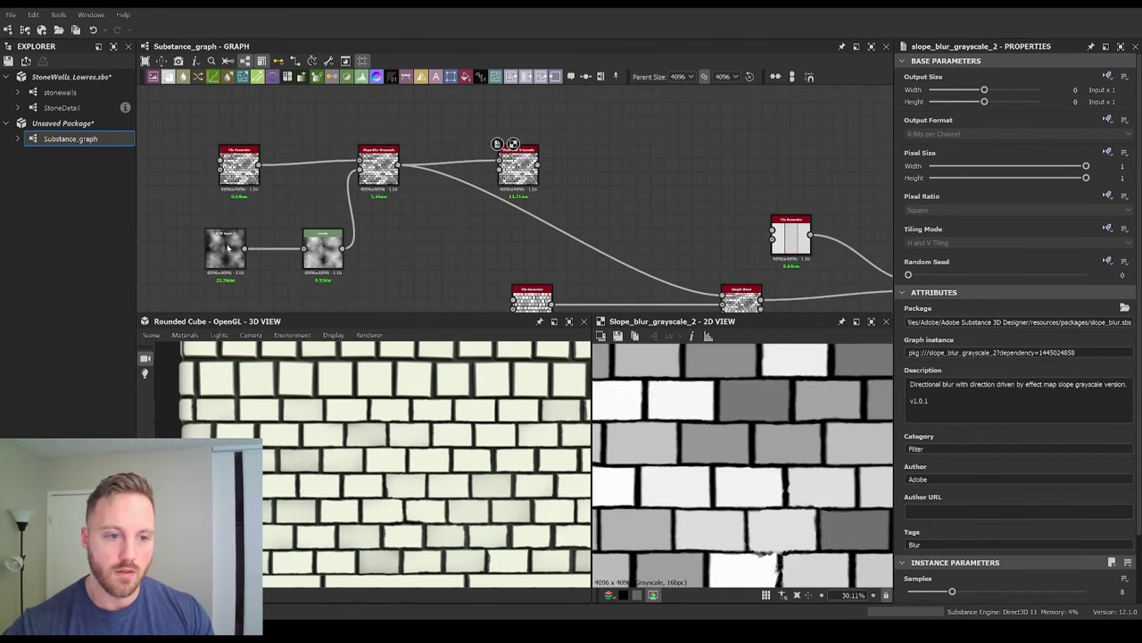
{"action": "left_click", "coordinate": [227, 248]}
{"action": "key", "text": "ctrl+v"}
{"action": "left_click_drag", "start_coordinate": [520, 203], "coordinate": [454, 243]}
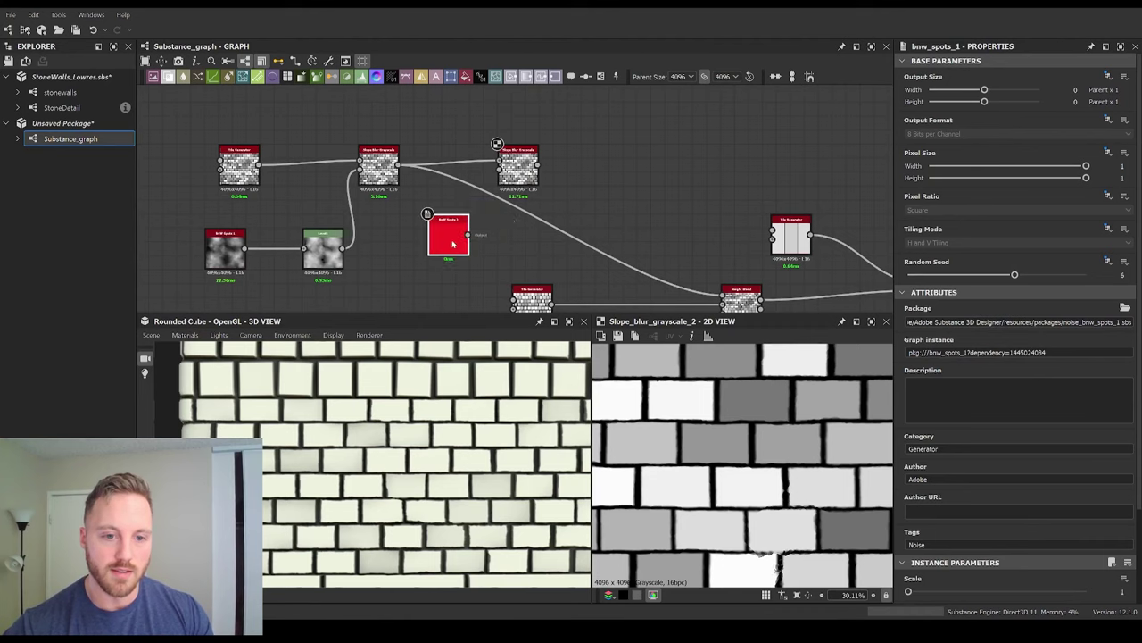
Step: Preview the duplicated BnW Spots 1 noise and set it to Scale 3, Disorder 0.63 and Random Seed 8
{"action": "double_click", "coordinate": [454, 244]}
{"action": "scroll", "coordinate": [957, 541], "scroll_direction": "down", "scroll_amount": 1}
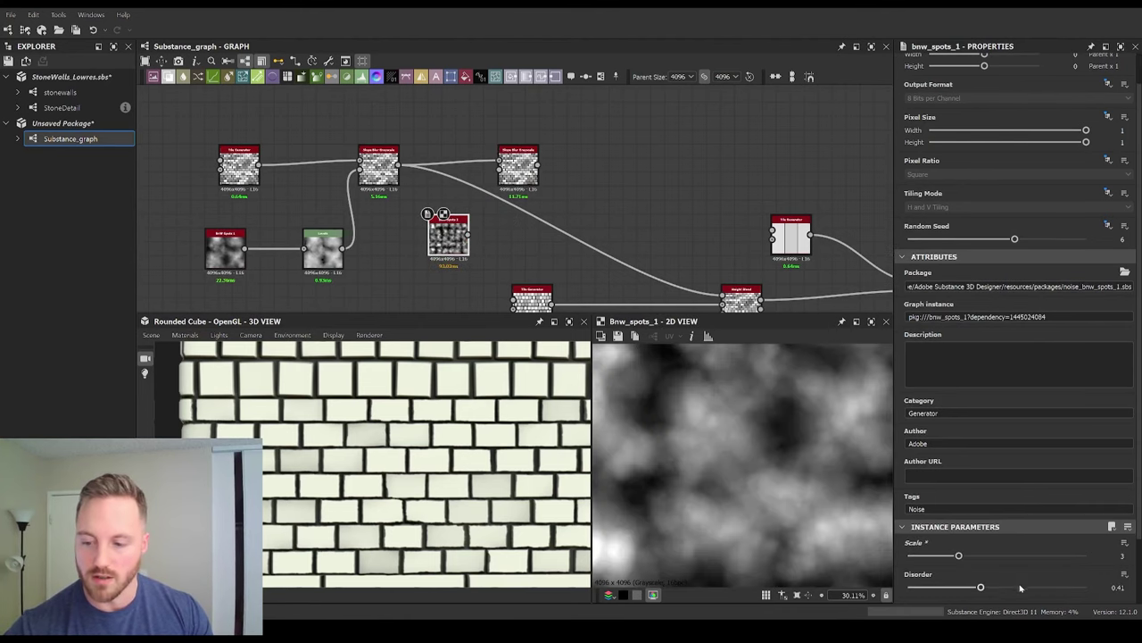
{"action": "left_click", "coordinate": [1022, 587]}
{"action": "left_click", "coordinate": [1050, 239]}
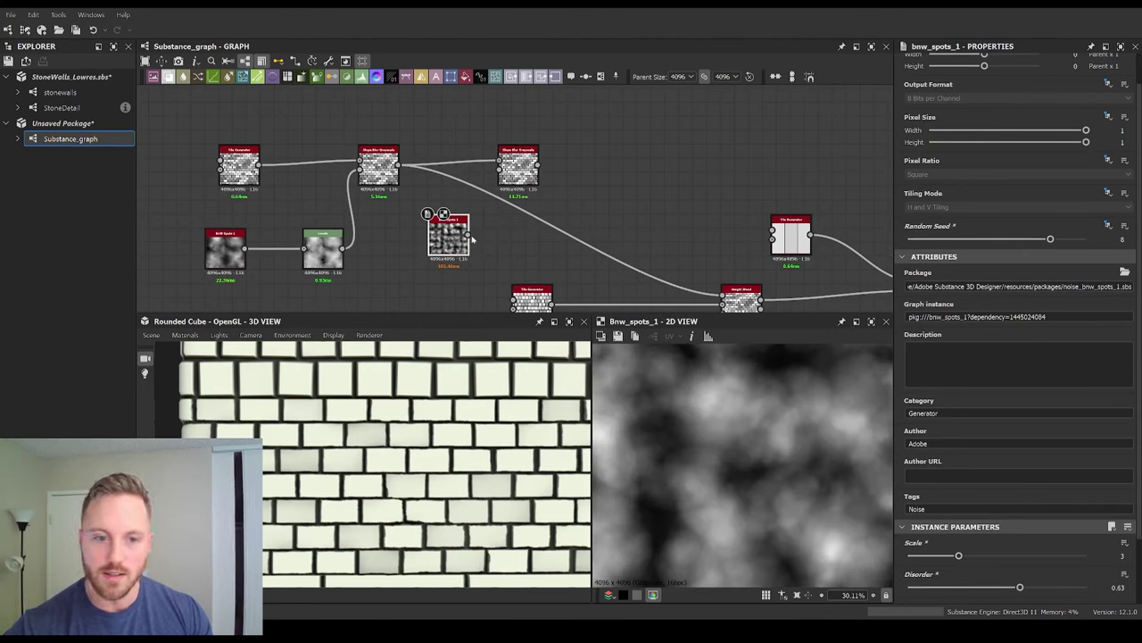
Step: Connect the duplicated noise to the second Slope Blur Grayscale's Slope input, and set that blur to Samples 32 and Intensity 0.11
{"action": "left_click_drag", "start_coordinate": [469, 235], "coordinate": [499, 163]}
{"action": "scroll", "coordinate": [509, 169], "scroll_direction": "up", "scroll_amount": 2}
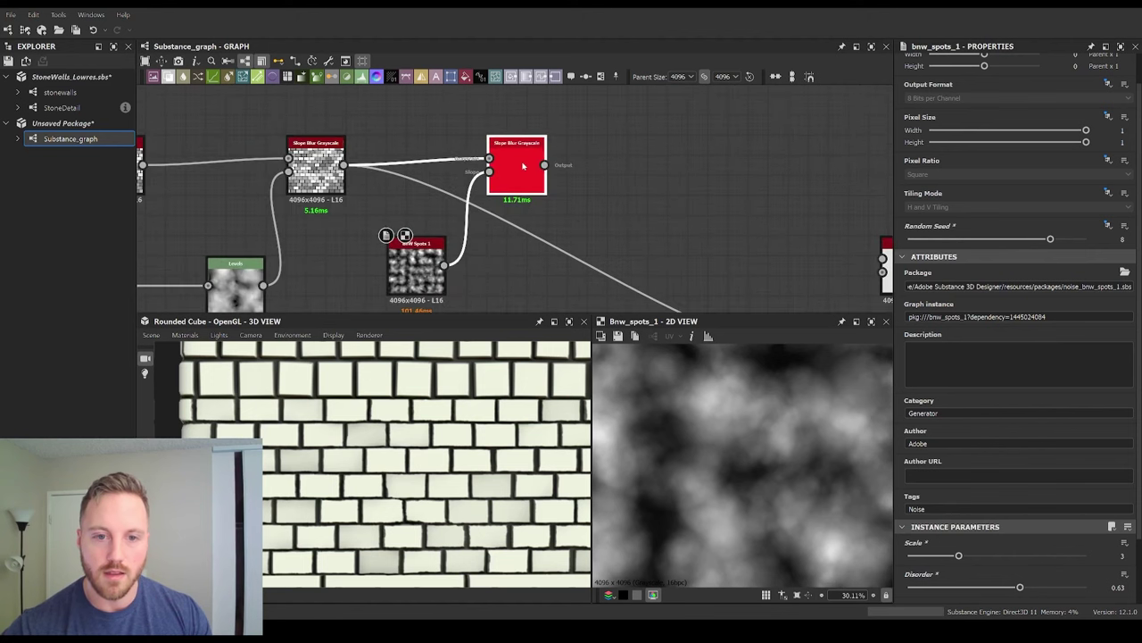
{"action": "double_click", "coordinate": [516, 170]}
{"action": "left_click_drag", "start_coordinate": [952, 555], "coordinate": [1087, 555]}
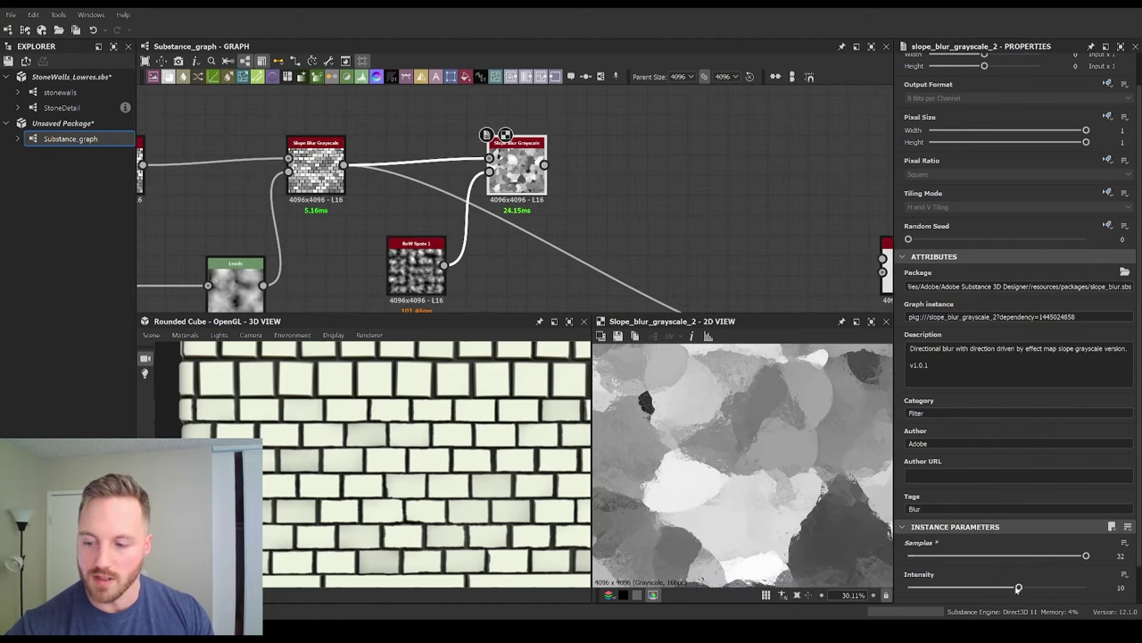
{"action": "left_click_drag", "start_coordinate": [1019, 586], "coordinate": [908, 588]}
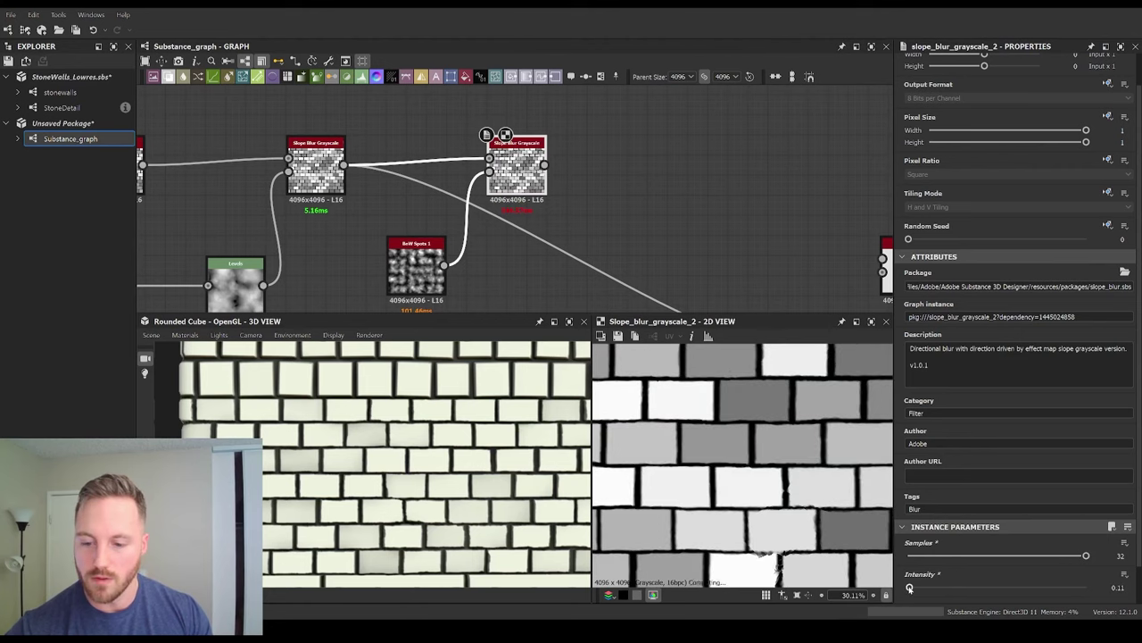
Step: Set the duplicated BnW Spots 1 noise's Roughness to 0.49
{"action": "double_click", "coordinate": [415, 268]}
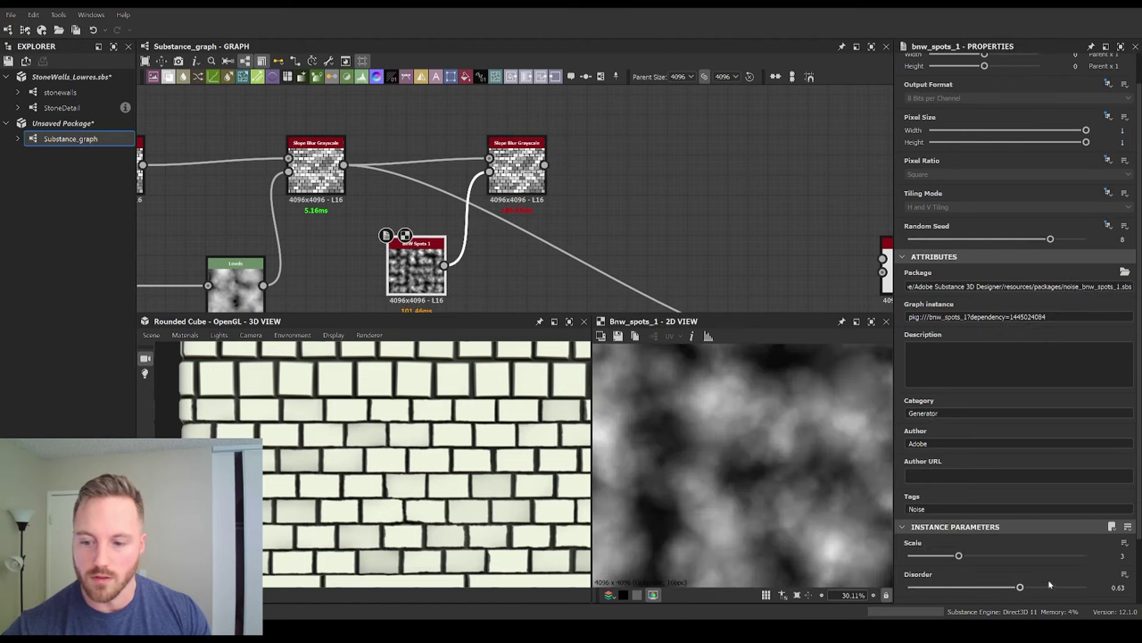
{"action": "left_click_drag", "start_coordinate": [945, 548], "coordinate": [952, 550]}
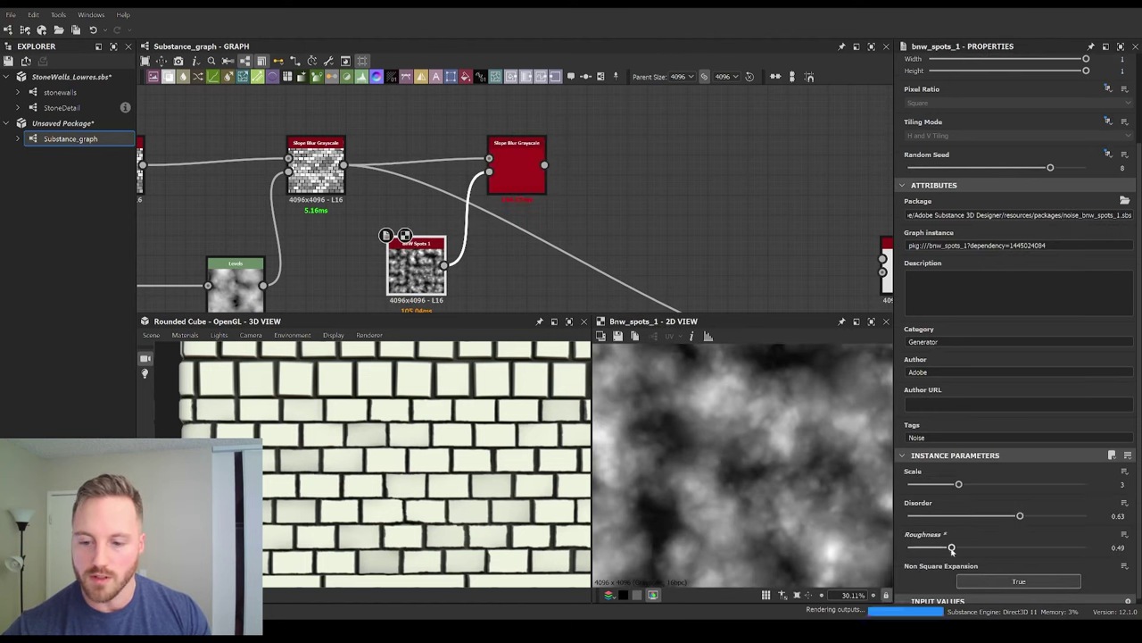
Step: Preview the second Slope Blur Grayscale and examine its roughened brick edges up close
{"action": "double_click", "coordinate": [517, 170]}
{"action": "scroll", "coordinate": [723, 457], "scroll_direction": "up", "scroll_amount": 4}
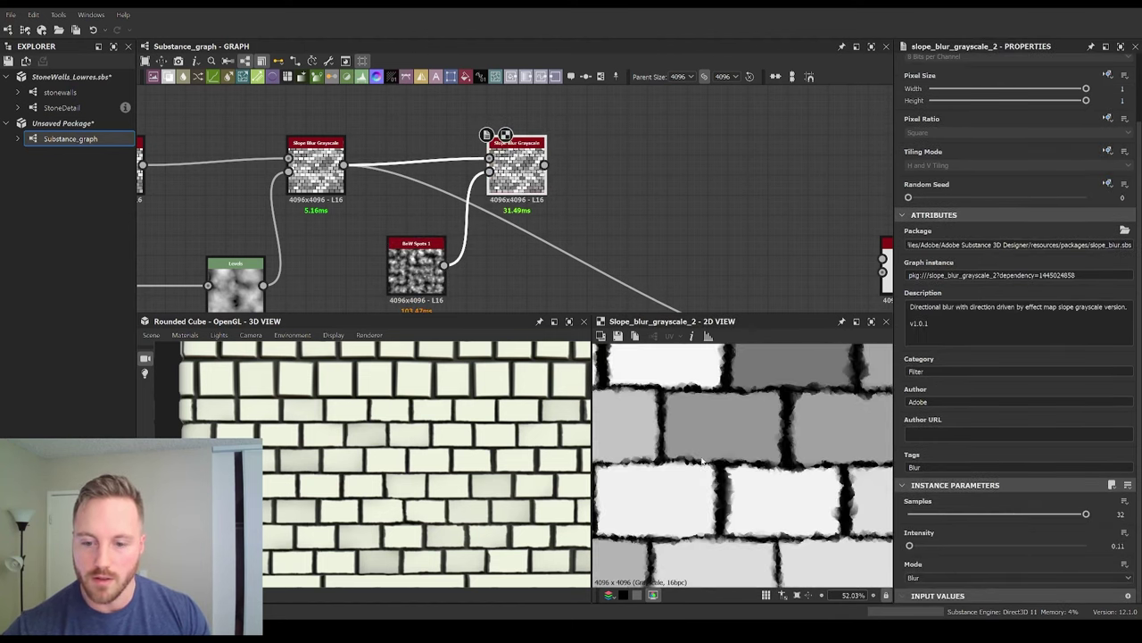
{"action": "scroll", "coordinate": [728, 457], "scroll_direction": "up", "scroll_amount": 2}
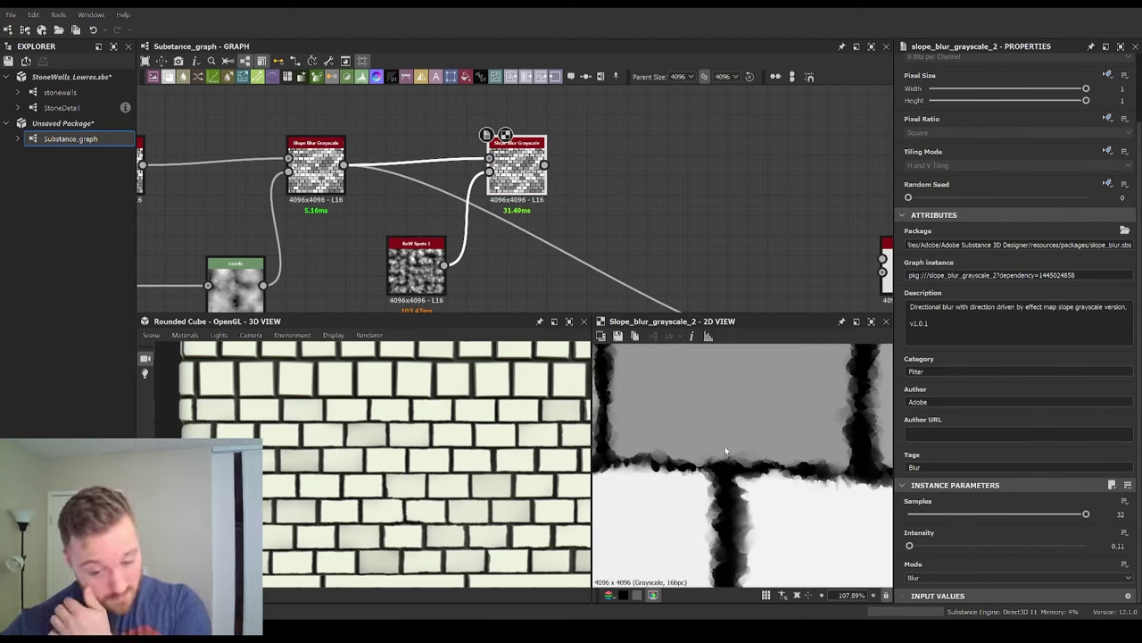
{"action": "scroll", "coordinate": [727, 457], "scroll_direction": "down", "scroll_amount": 7}
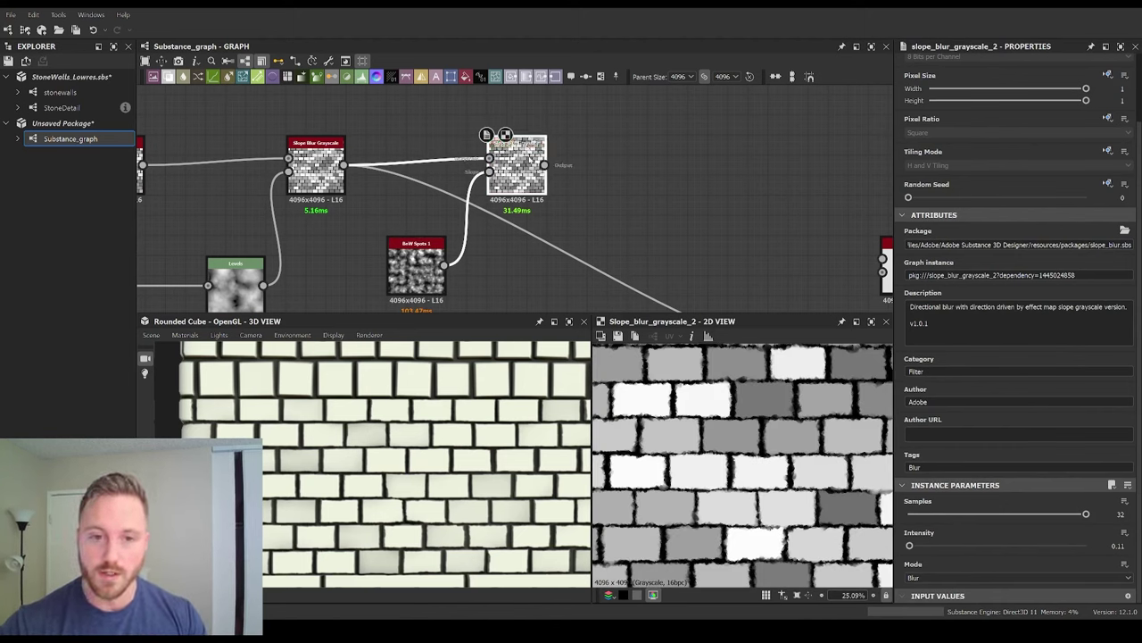
Step: Move the second Slope Blur Grayscale and its BnW Spots 1 noise above the base Tile Generator chain
{"action": "mouse_move", "coordinate": [517, 170]}
{"action": "left_mouse_down"}
{"action": "mouse_move", "coordinate": [578, 160]}
{"action": "mouse_move", "coordinate": [538, 168]}
{"action": "left_mouse_up"}
{"action": "middle_click_drag", "start_coordinate": [616, 191], "coordinate": [706, 190]}
{"action": "scroll", "coordinate": [700, 191], "scroll_direction": "down", "scroll_amount": 3}
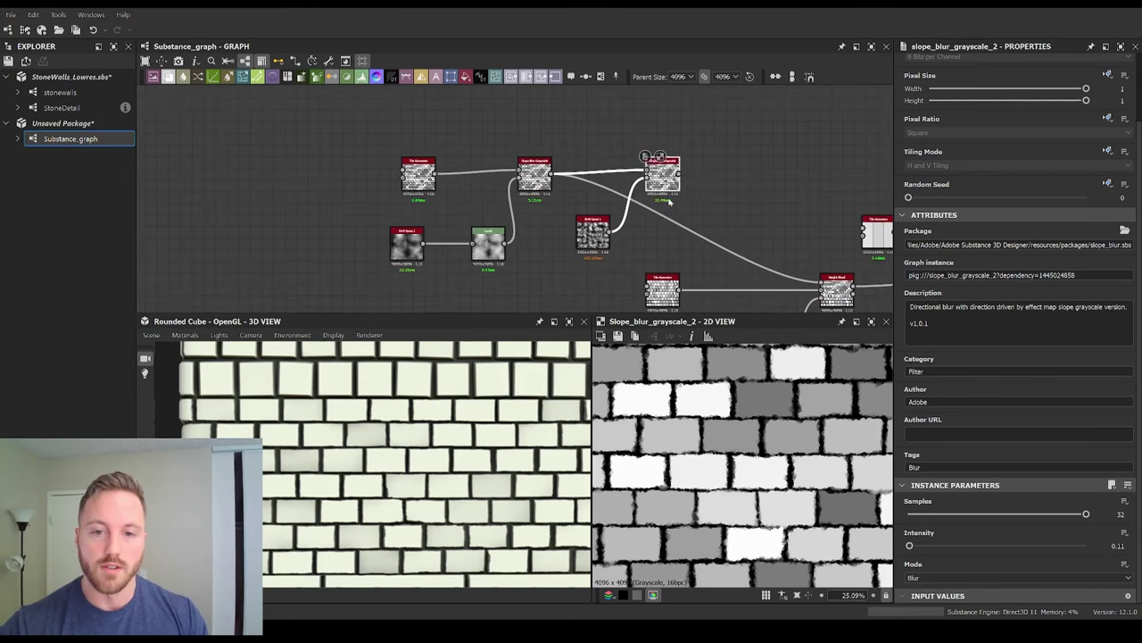
{"action": "mouse_move", "coordinate": [670, 202]}
{"action": "left_mouse_down"}
{"action": "mouse_move", "coordinate": [625, 241]}
{"action": "mouse_move", "coordinate": [684, 201]}
{"action": "mouse_move", "coordinate": [659, 201]}
{"action": "left_mouse_up"}
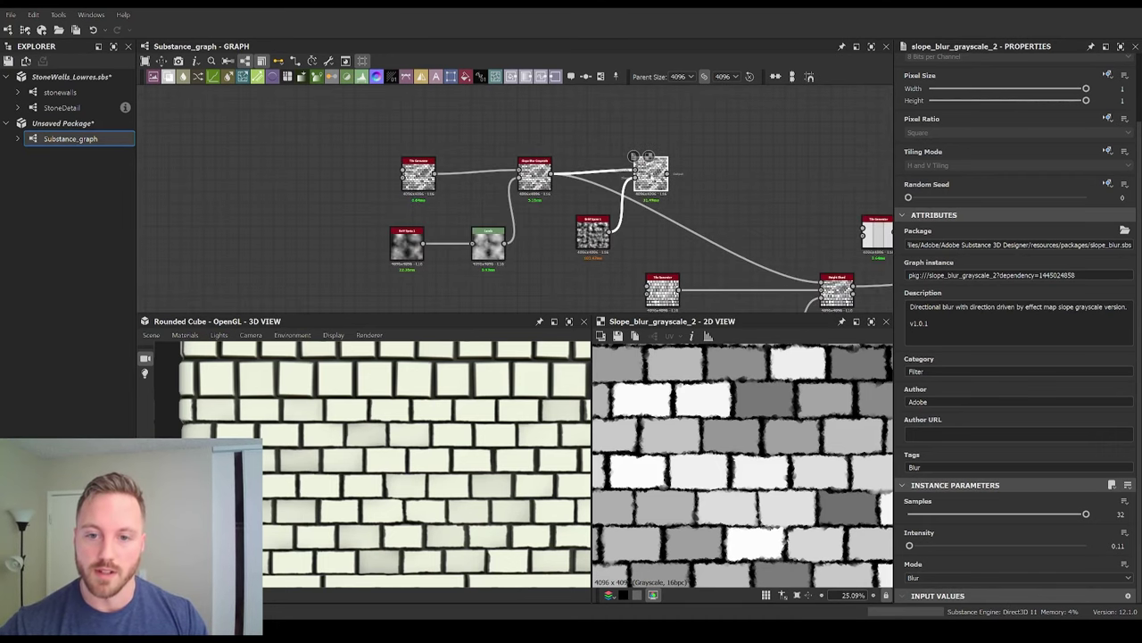
{"action": "middle_click_drag", "start_coordinate": [673, 234], "coordinate": [708, 206]}
{"action": "scroll", "coordinate": [670, 214], "scroll_direction": "up", "scroll_amount": 3}
{"action": "scroll", "coordinate": [668, 211], "scroll_direction": "down", "scroll_amount": 3}
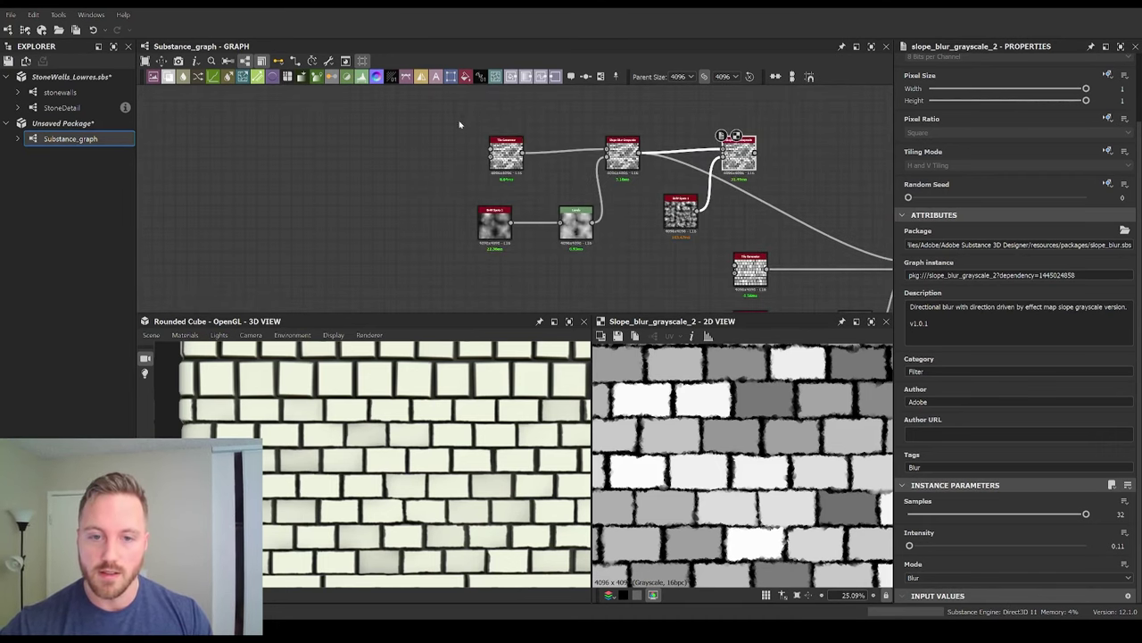
{"action": "left_click_drag", "start_coordinate": [457, 98], "coordinate": [555, 222]}
{"action": "left_click_drag", "start_coordinate": [736, 154], "coordinate": [579, 87]}
{"action": "left_click", "coordinate": [555, 228]}
{"action": "middle_click_drag", "start_coordinate": [595, 164], "coordinate": [613, 208]}
{"action": "left_click_drag", "start_coordinate": [578, 270], "coordinate": [503, 147]}
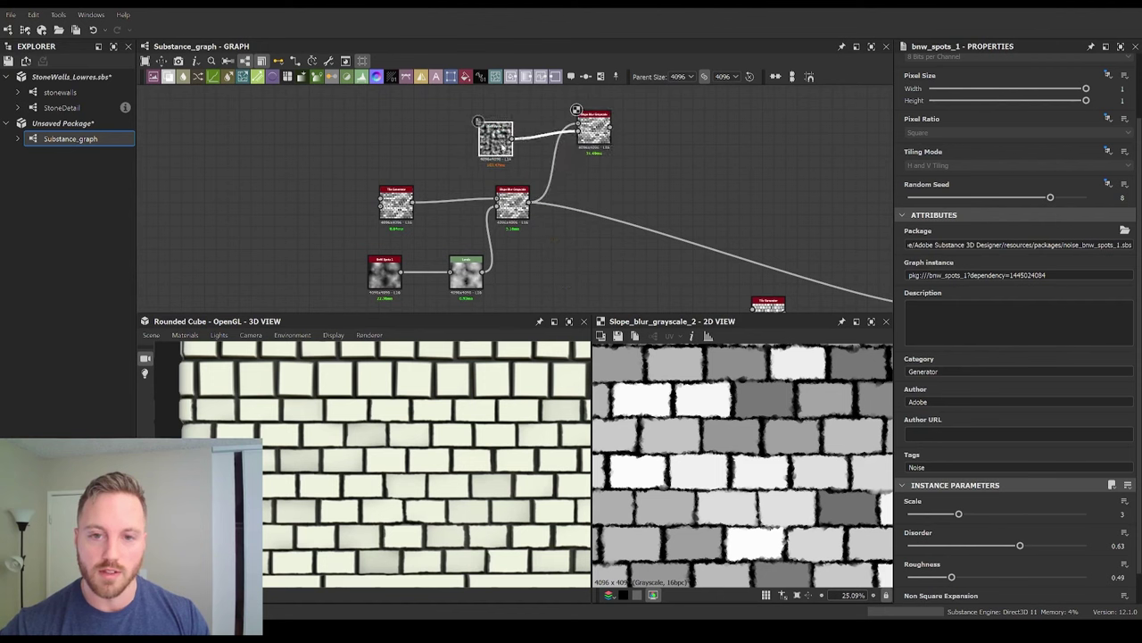
Step: Add a Blend node with the second Slope Blur Grayscale as foreground and the first as background
{"action": "middle_click_drag", "start_coordinate": [579, 187], "coordinate": [560, 175]}
{"action": "scroll", "coordinate": [555, 184], "scroll_direction": "up", "scroll_amount": 3}
{"action": "double_click", "coordinate": [461, 191]}
{"action": "middle_click_drag", "start_coordinate": [628, 185], "coordinate": [545, 178]}
{"action": "scroll", "coordinate": [582, 205], "scroll_direction": "down", "scroll_amount": 2}
{"action": "left_click", "coordinate": [587, 229]}
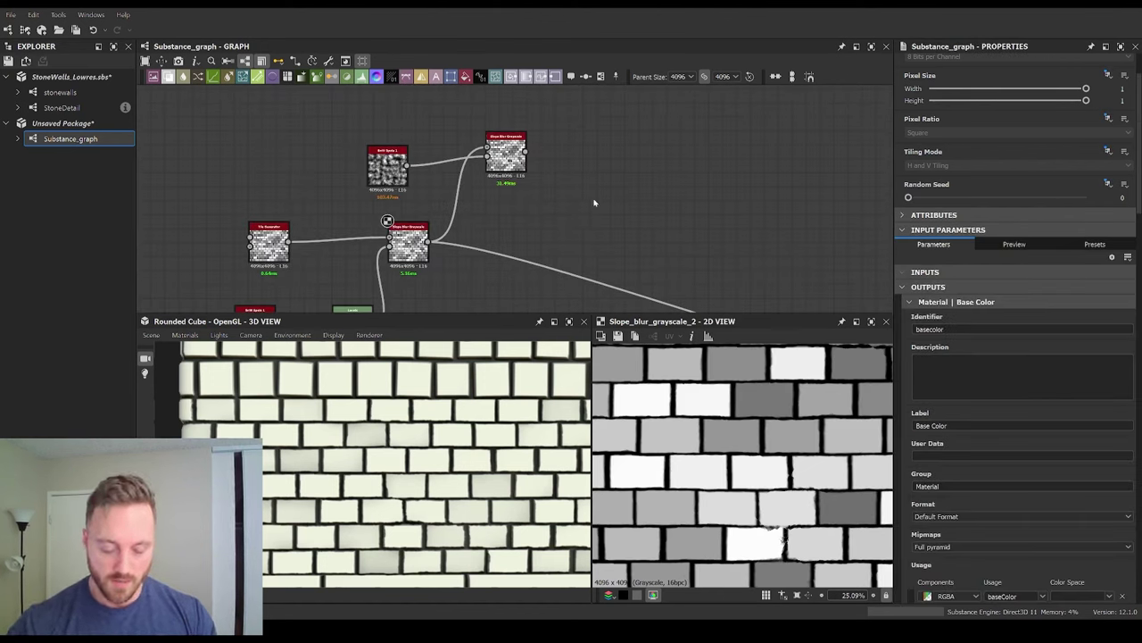
{"action": "key", "text": "b"}
{"action": "left_click_drag", "start_coordinate": [593, 199], "coordinate": [593, 234]}
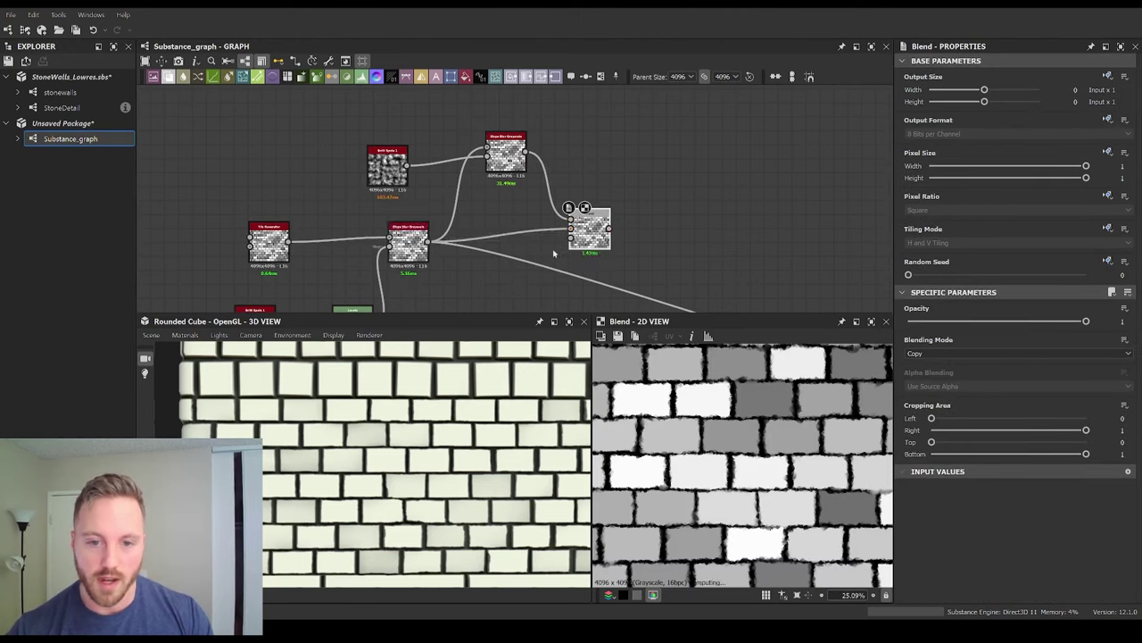
Step: Add a Grunge Map 008 node below the Blend and set its Balance to 0.31 and Contrast to 0.25
{"action": "middle_click_drag", "start_coordinate": [506, 285], "coordinate": [528, 260]}
{"action": "left_click", "coordinate": [528, 261]}
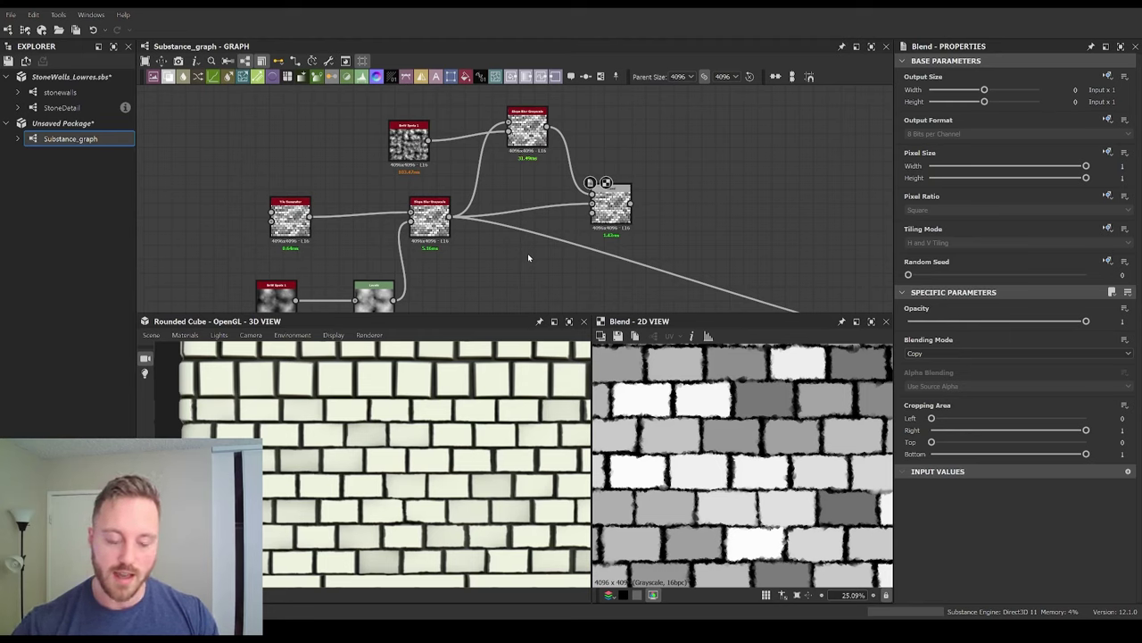
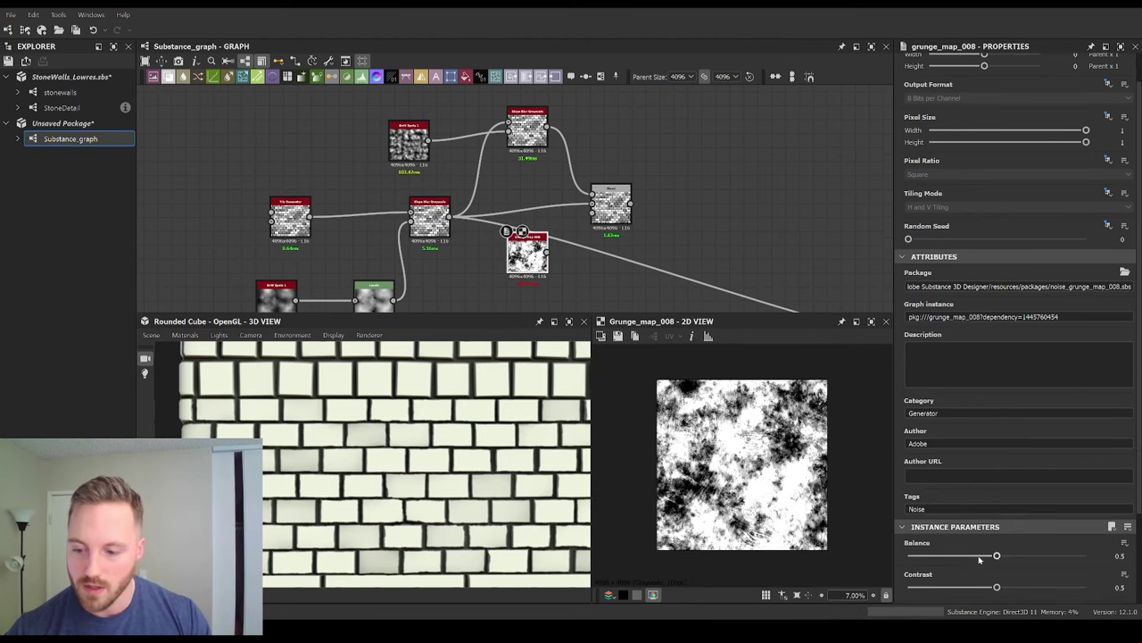
{"action": "left_click_drag", "start_coordinate": [972, 556], "coordinate": [952, 587]}
{"action": "scroll", "coordinate": [837, 492], "scroll_direction": "up", "scroll_amount": 5}
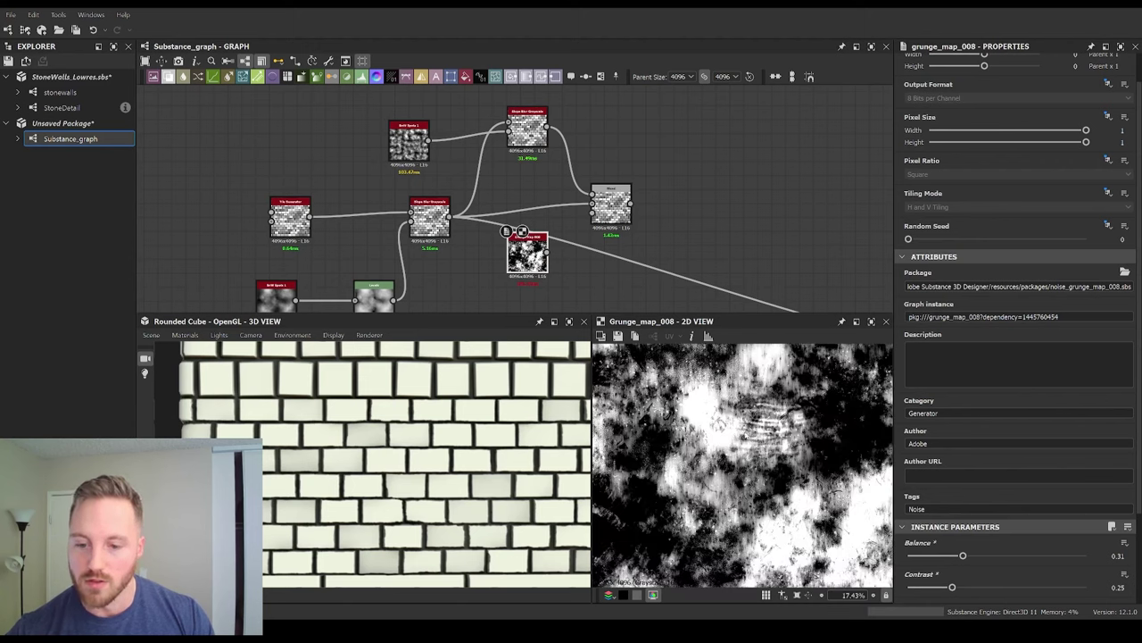
{"action": "middle_click_drag", "start_coordinate": [757, 378], "coordinate": [753, 450]}
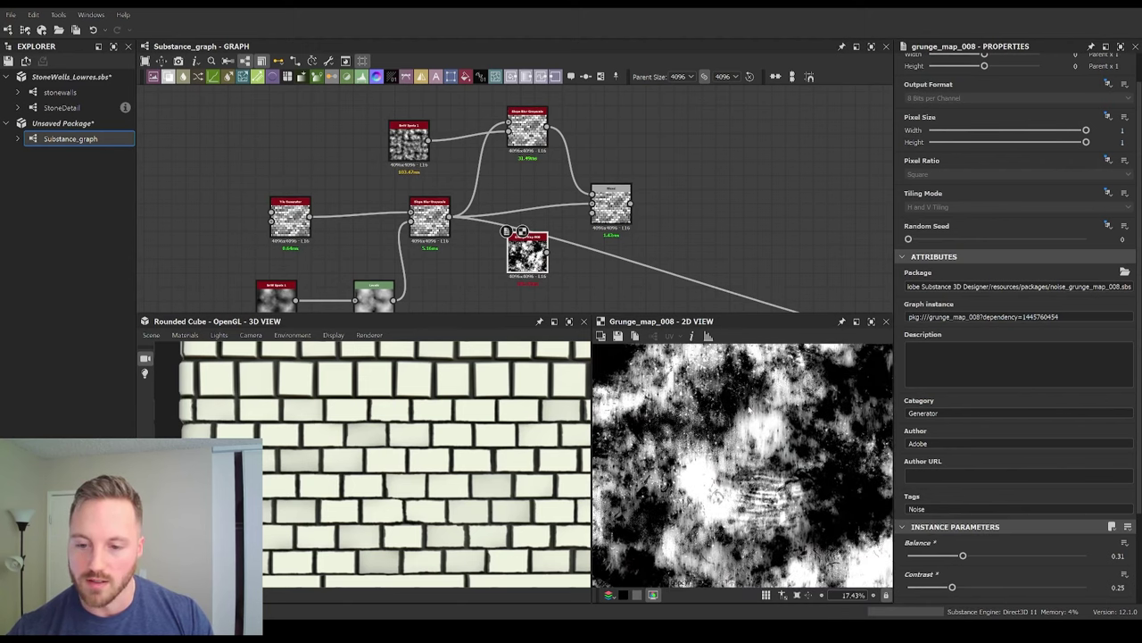
{"action": "scroll", "coordinate": [741, 464], "scroll_direction": "down", "scroll_amount": 3}
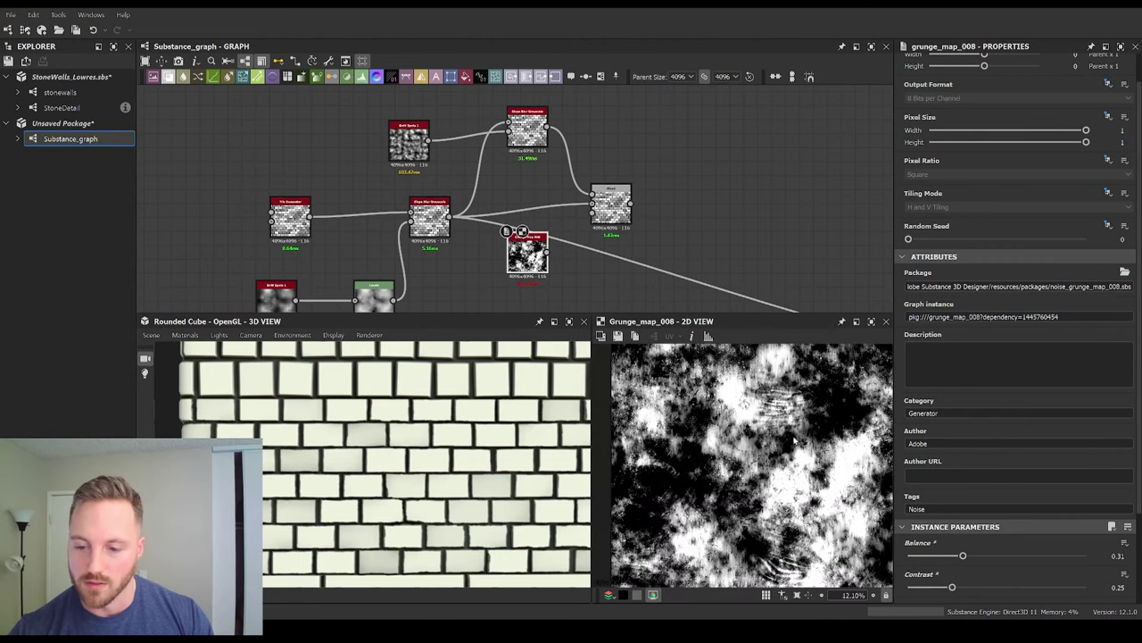
{"action": "scroll", "coordinate": [624, 266], "scroll_direction": "up", "scroll_amount": 2}
Step: Connect Grunge Map 008 to the Blend's Opacity input and preview the blended bricks
{"action": "double_click", "coordinate": [626, 179]}
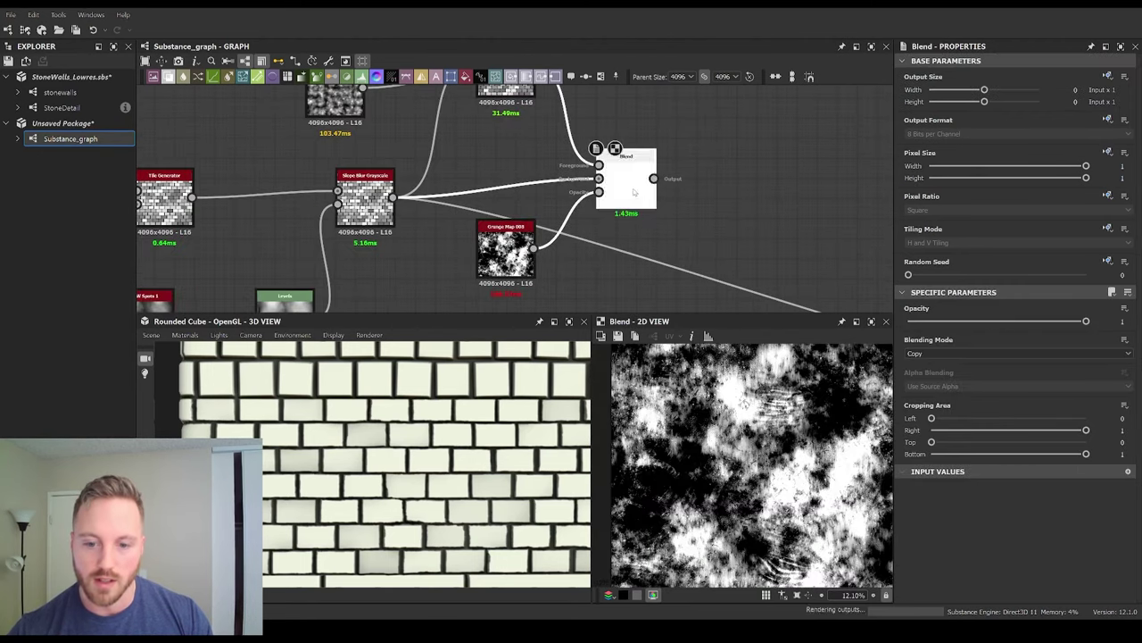
{"action": "scroll", "coordinate": [709, 414], "scroll_direction": "up", "scroll_amount": 3}
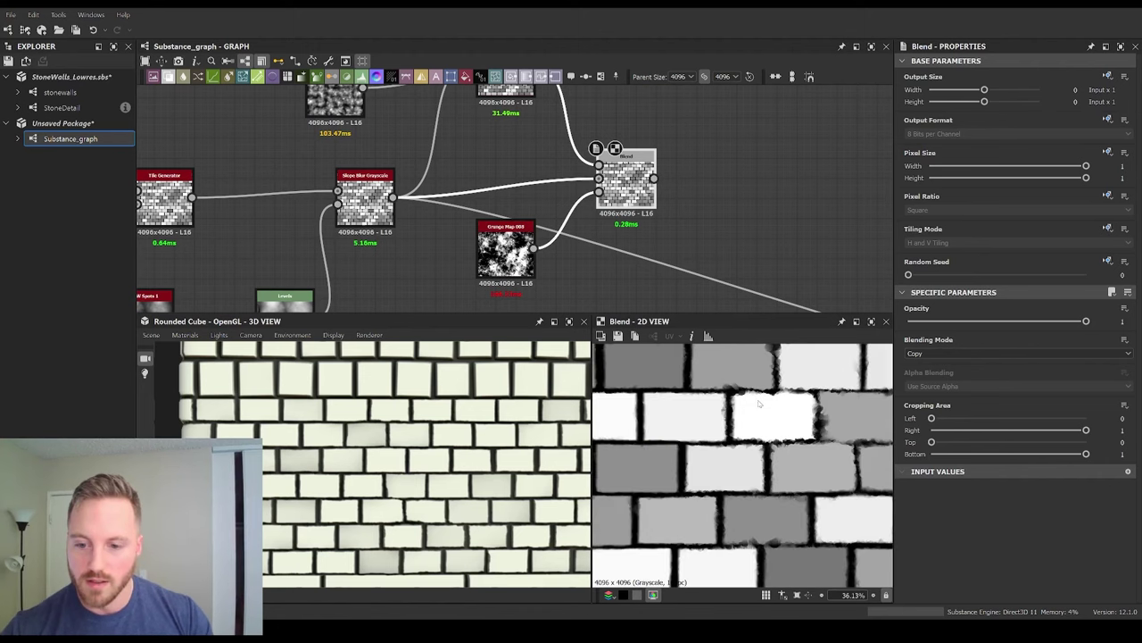
{"action": "scroll", "coordinate": [785, 421], "scroll_direction": "down", "scroll_amount": 4}
{"action": "scroll", "coordinate": [784, 421], "scroll_direction": "up", "scroll_amount": 2}
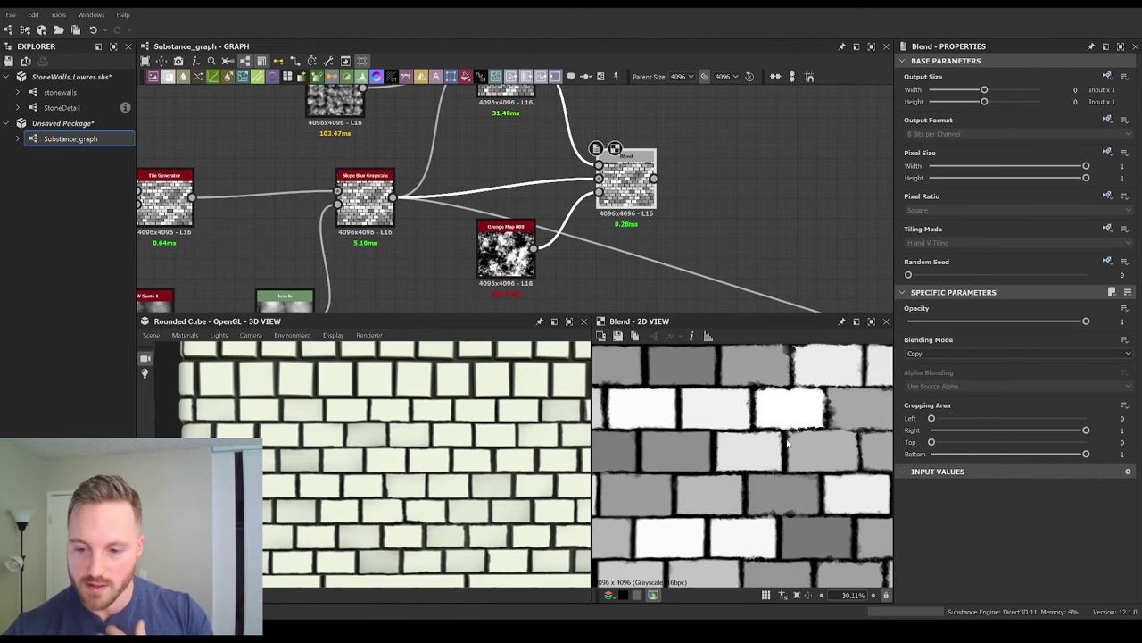
Step: Set the Balance of Grunge Map 008 to 0.24
{"action": "double_click", "coordinate": [506, 249]}
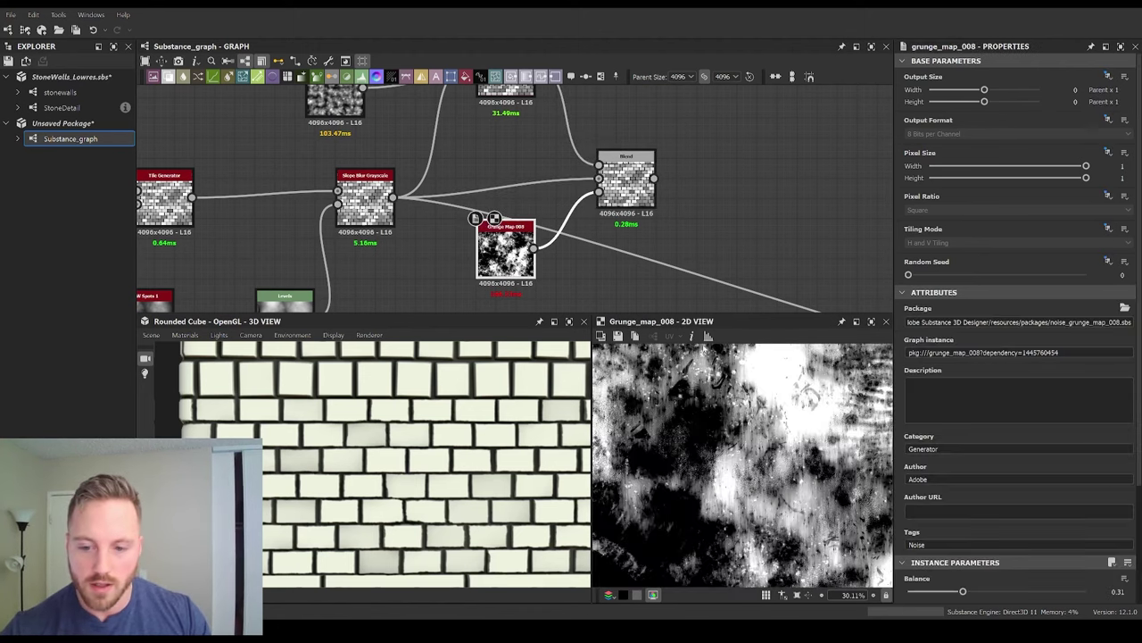
{"action": "scroll", "coordinate": [957, 546], "scroll_direction": "down", "scroll_amount": 2}
{"action": "left_click_drag", "start_coordinate": [956, 521], "coordinate": [949, 520]}
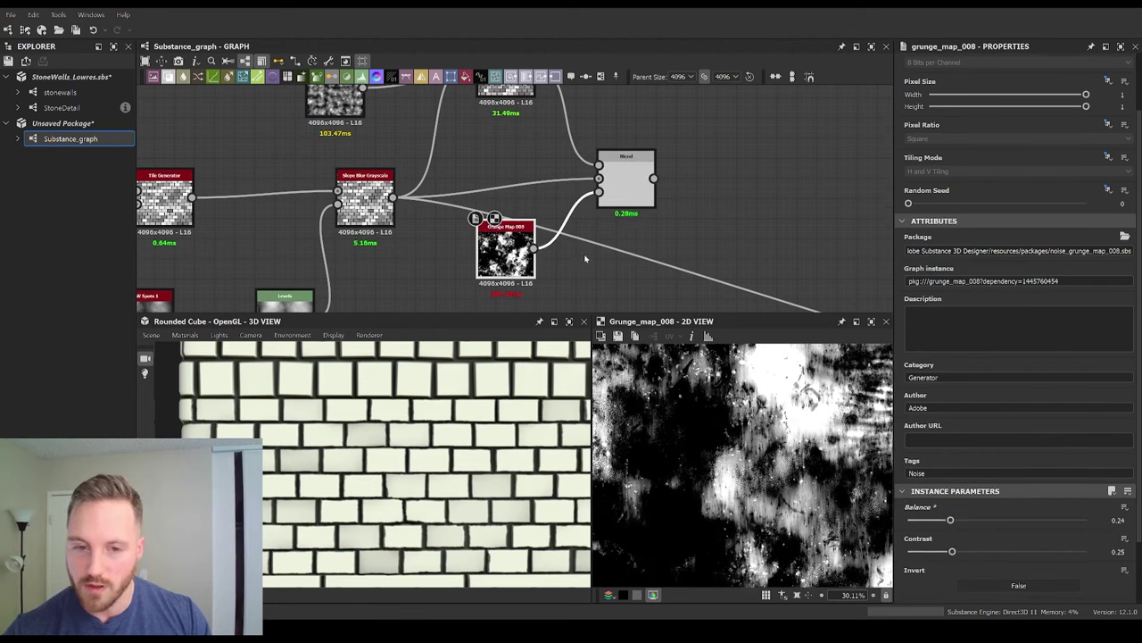
Step: Add a Levels node after Grunge Map 008, slightly lowering its output white level and shifting its midtone
{"action": "left_click_drag", "start_coordinate": [506, 255], "coordinate": [446, 281]}
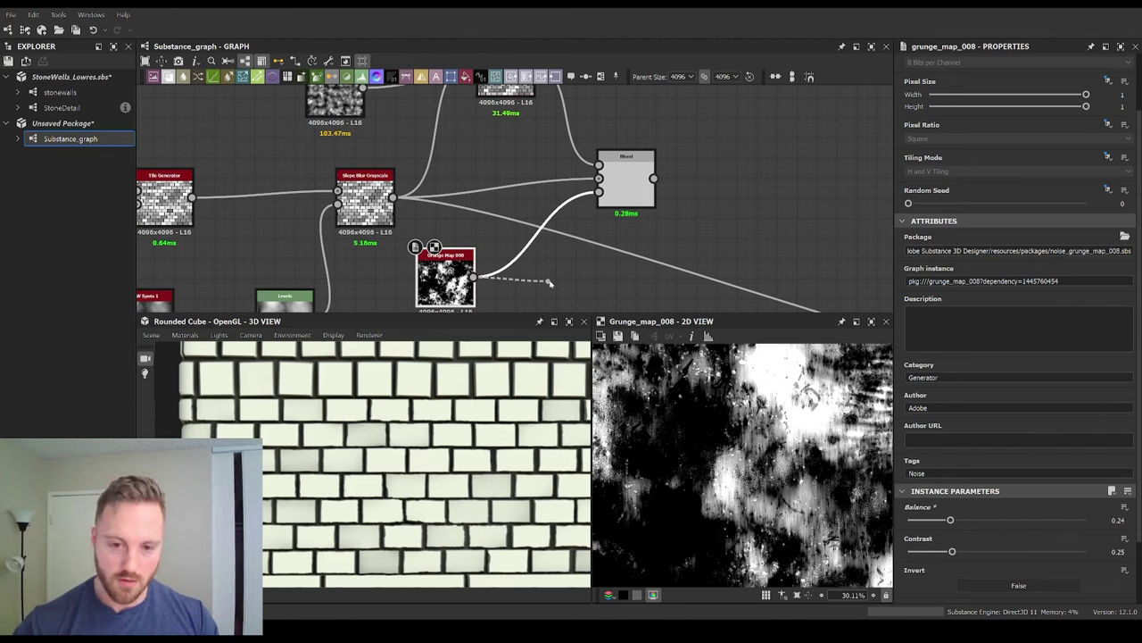
{"action": "key", "text": "Return"}
{"action": "mouse_move", "coordinate": [1123, 449]}
{"action": "left_mouse_down"}
{"action": "mouse_move", "coordinate": [1086, 448]}
{"action": "mouse_move", "coordinate": [1109, 455]}
{"action": "left_mouse_up"}
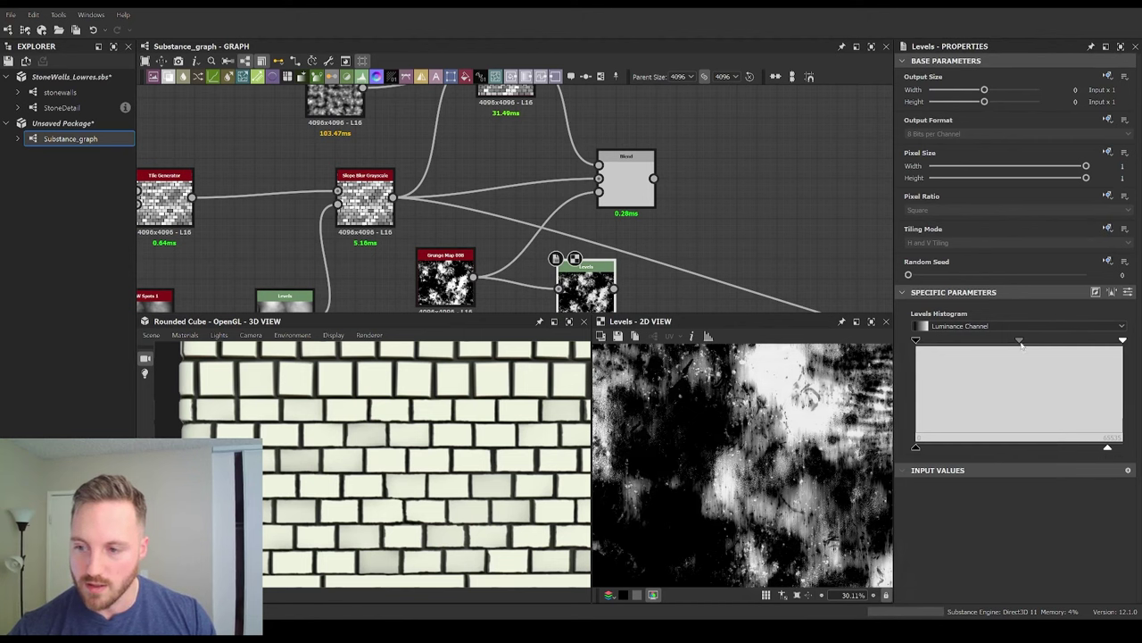
{"action": "left_click_drag", "start_coordinate": [1022, 345], "coordinate": [1027, 344]}
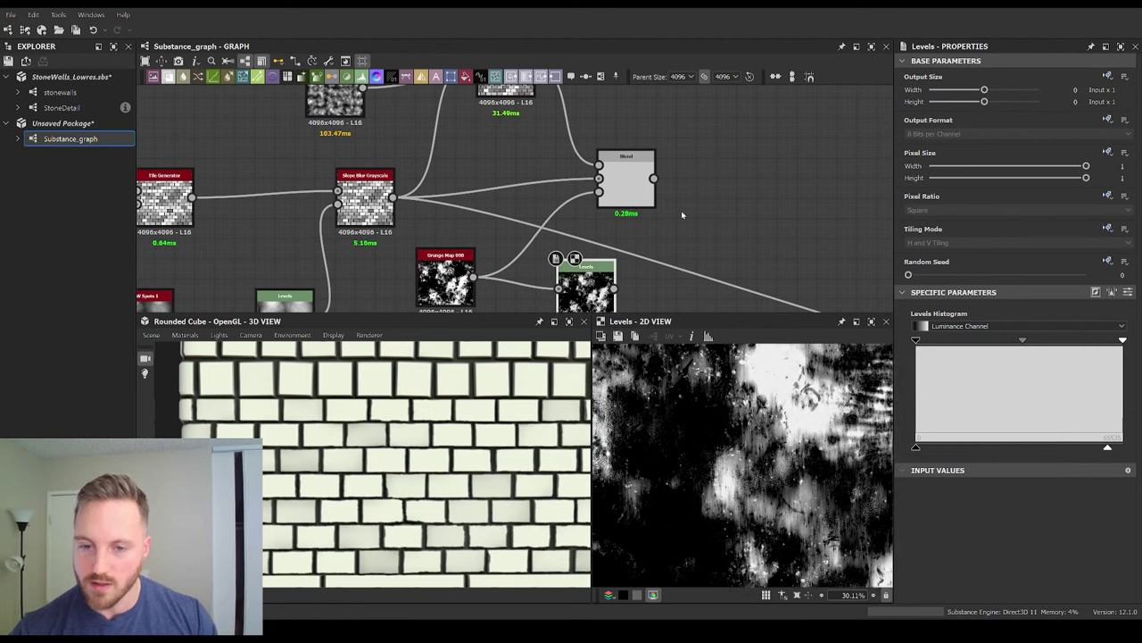
Step: Connect the Levels output to the Blend's Opacity input and feed the Blend's output into the Height Blend
{"action": "left_click_drag", "start_coordinate": [614, 288], "coordinate": [600, 192]}
{"action": "double_click", "coordinate": [613, 193]}
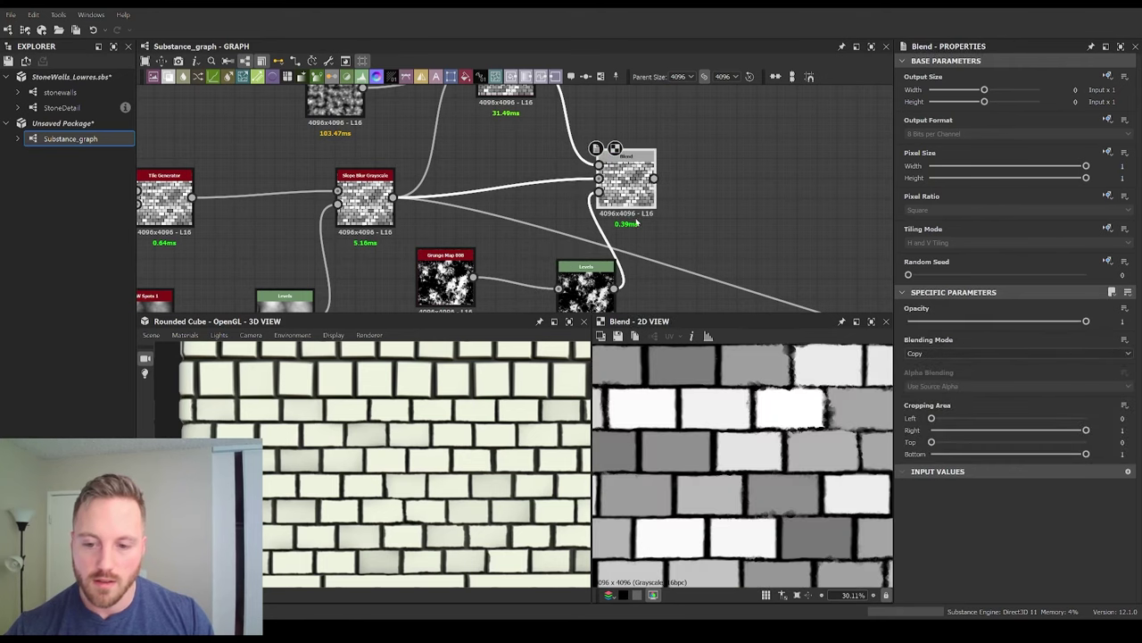
{"action": "middle_click_drag", "start_coordinate": [653, 292], "coordinate": [547, 254]}
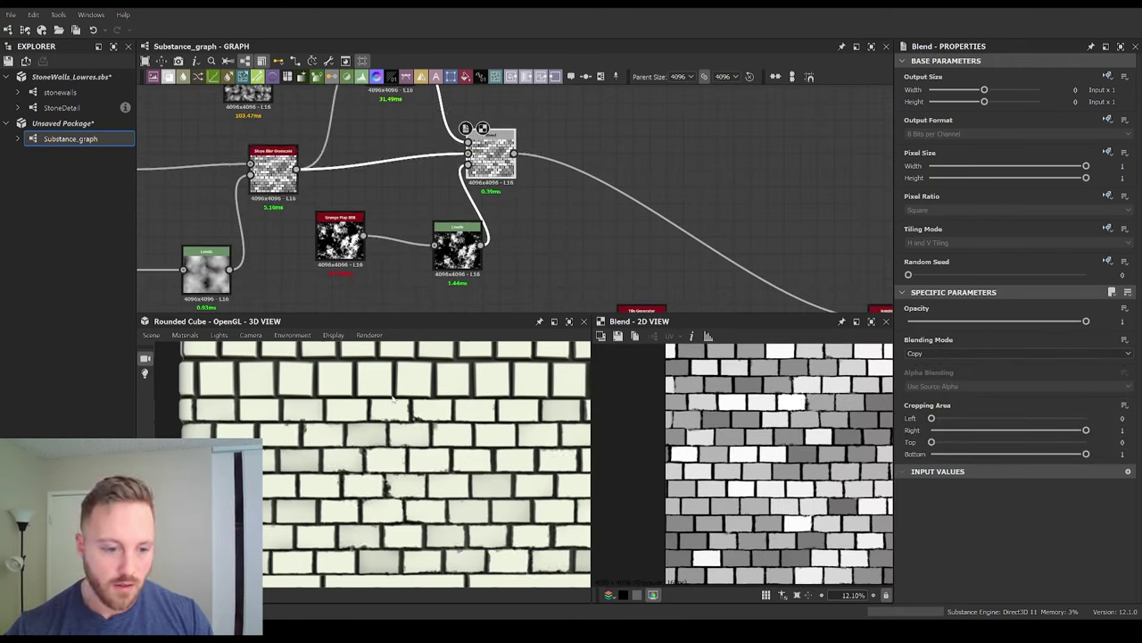
Step: Examine the damaged brick edges on the 3D model up close under a rotated light
{"action": "scroll", "coordinate": [393, 401], "scroll_direction": "up", "scroll_amount": 5}
{"action": "scroll", "coordinate": [391, 423], "scroll_direction": "down", "scroll_amount": 6}
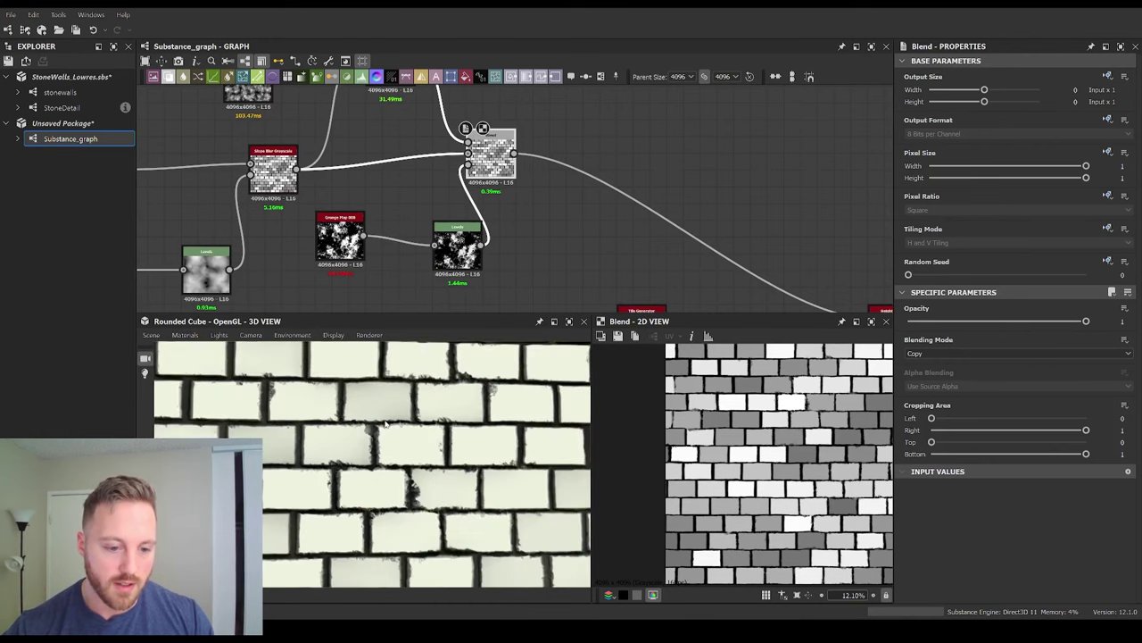
{"action": "scroll", "coordinate": [415, 428], "scroll_direction": "up", "scroll_amount": 4}
{"action": "right_click_drag", "start_coordinate": [419, 427], "coordinate": [356, 438], "text": "ctrl+shift"}
{"action": "scroll", "coordinate": [370, 433], "scroll_direction": "down", "scroll_amount": 1}
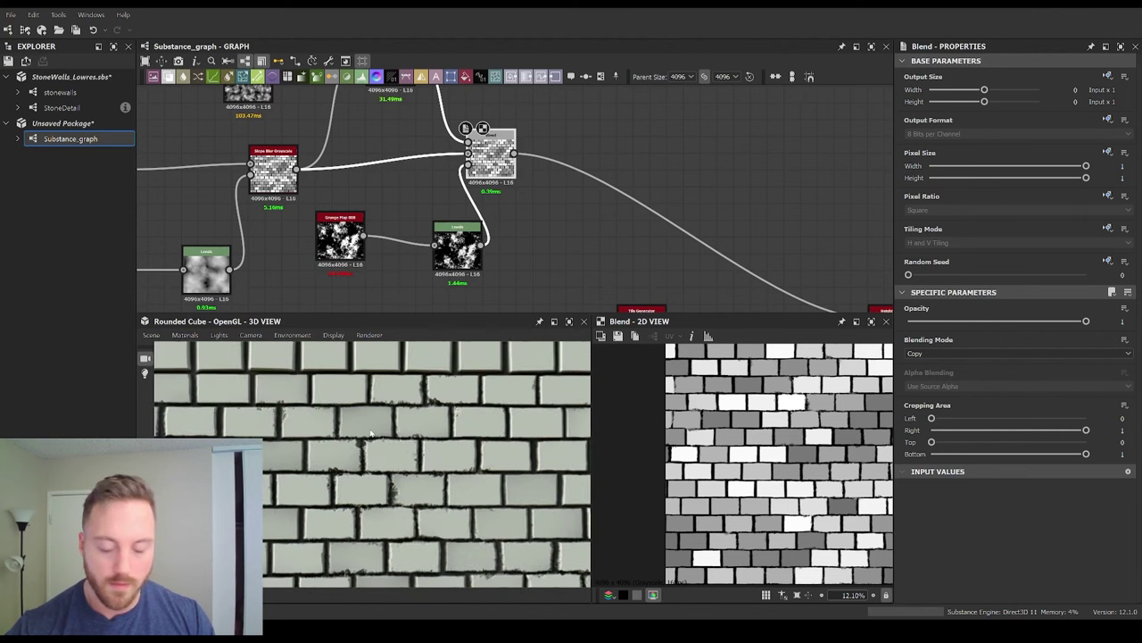
Step: Move the whole brick edge node cluster away from the Height Blend to make room for more nodes
{"action": "scroll", "coordinate": [546, 254], "scroll_direction": "down", "scroll_amount": 3}
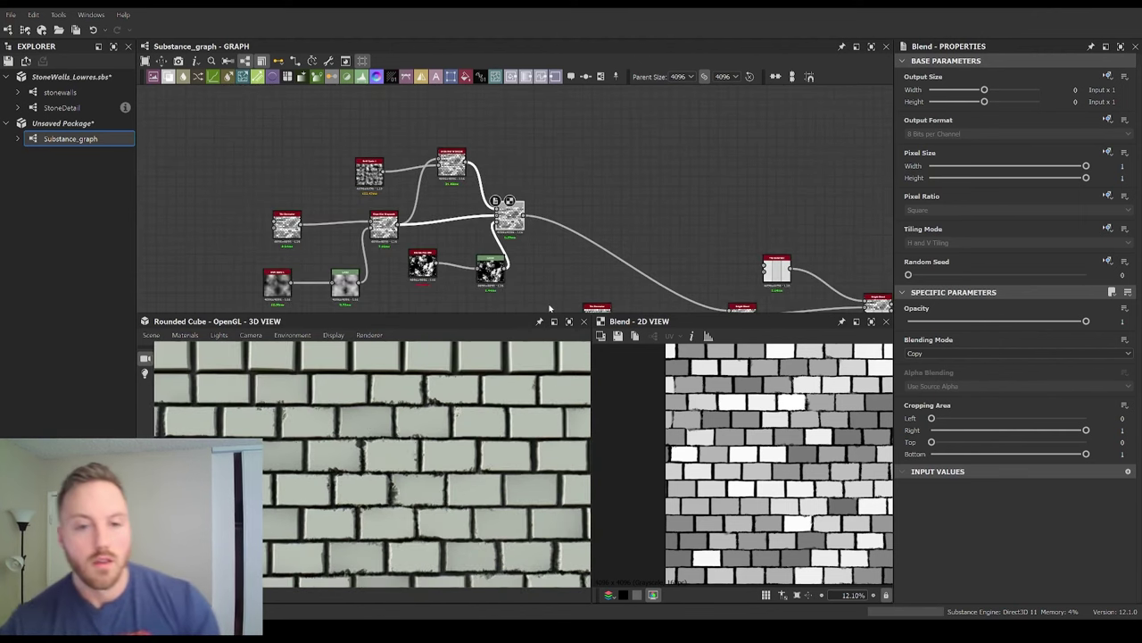
{"action": "mouse_move", "coordinate": [532, 234]}
{"action": "middle_mouse_down"}
{"action": "mouse_move", "coordinate": [520, 214]}
{"action": "mouse_move", "coordinate": [527, 241]}
{"action": "middle_mouse_up"}
{"action": "left_click_drag", "start_coordinate": [276, 102], "coordinate": [433, 260]}
{"action": "scroll", "coordinate": [406, 420], "scroll_direction": "down", "scroll_amount": 2}
{"action": "middle_click_drag", "start_coordinate": [407, 420], "coordinate": [443, 460]}
{"action": "left_click", "coordinate": [447, 306]}
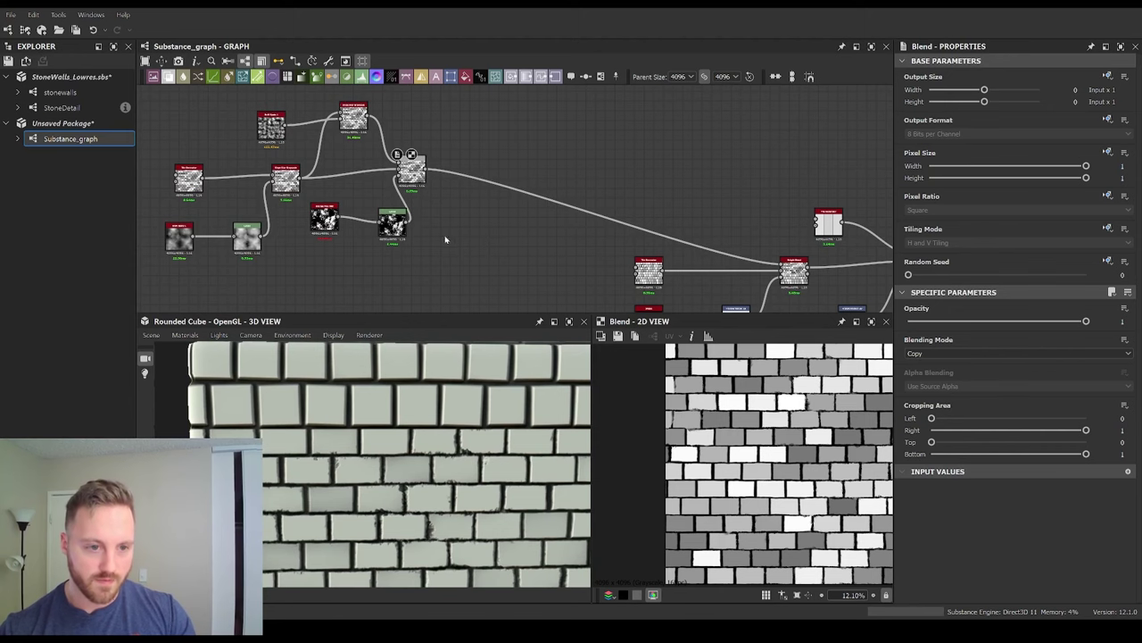
Step: Add a Cells 4 noise node above the Blend node and preview it
{"action": "scroll", "coordinate": [446, 242], "scroll_direction": "up", "scroll_amount": 5}
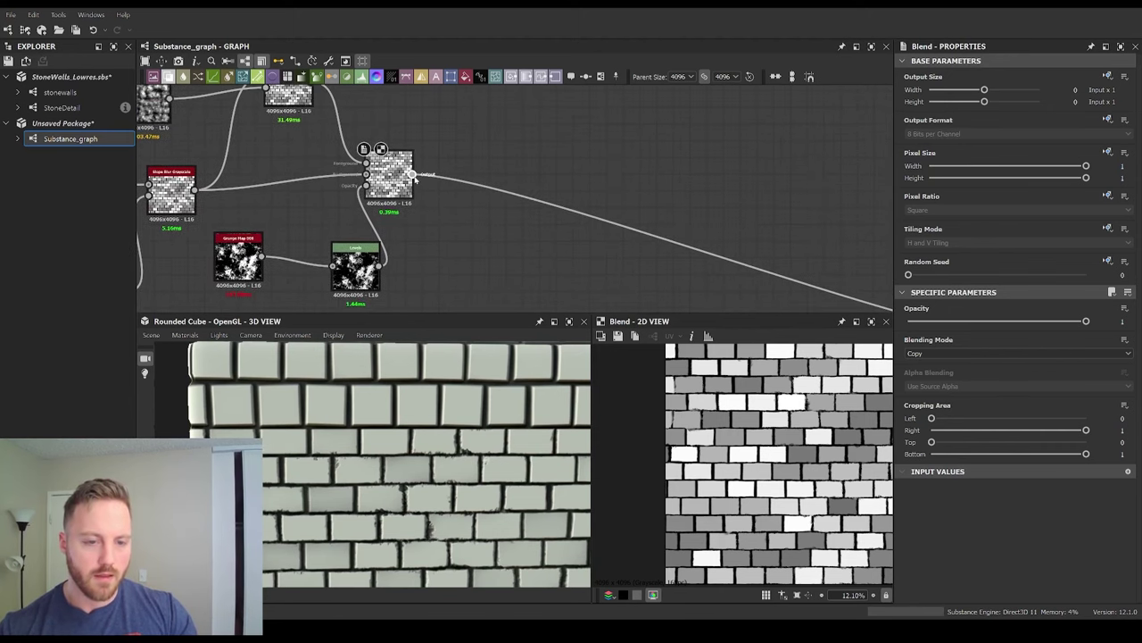
{"action": "middle_click_drag", "start_coordinate": [440, 126], "coordinate": [450, 167]}
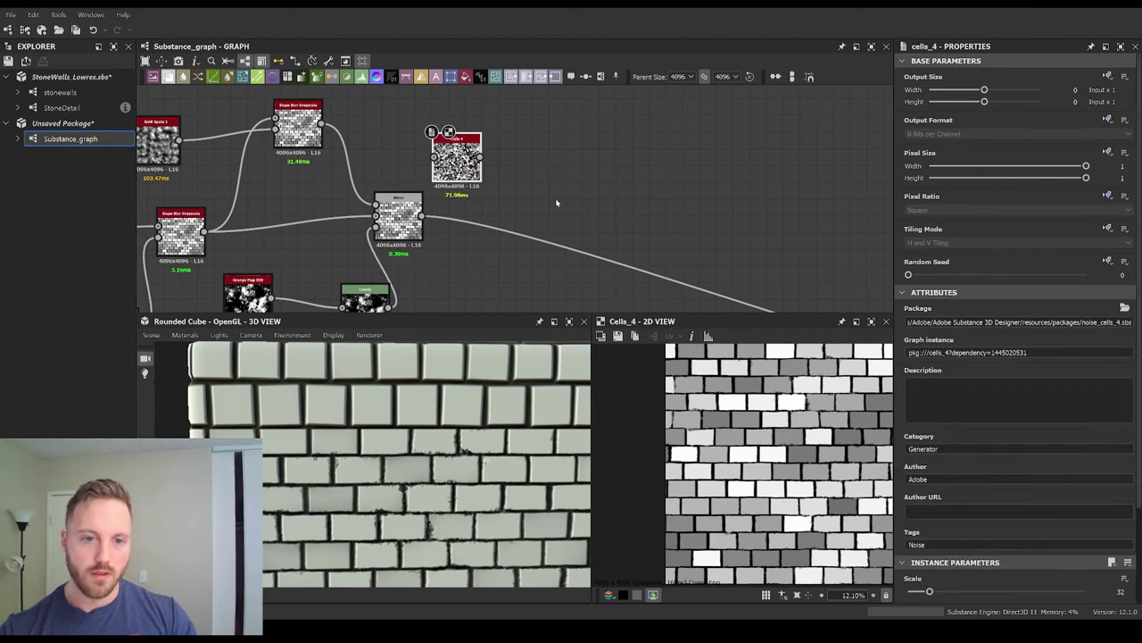
{"action": "middle_click_drag", "start_coordinate": [488, 113], "coordinate": [406, 186]}
{"action": "scroll", "coordinate": [407, 186], "scroll_direction": "up", "scroll_amount": 2}
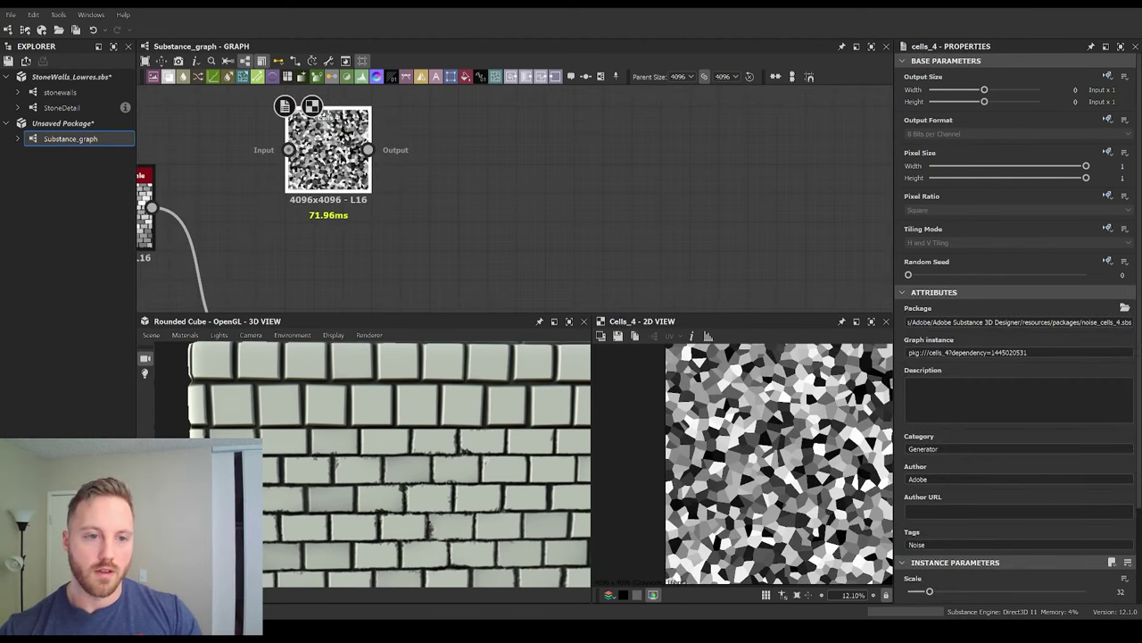
Step: Add an Edge Detect node after Cells 4 and set its Edge Width to 1 and Edge Roundness to 0
{"action": "left_click_drag", "start_coordinate": [368, 150], "coordinate": [539, 156]}
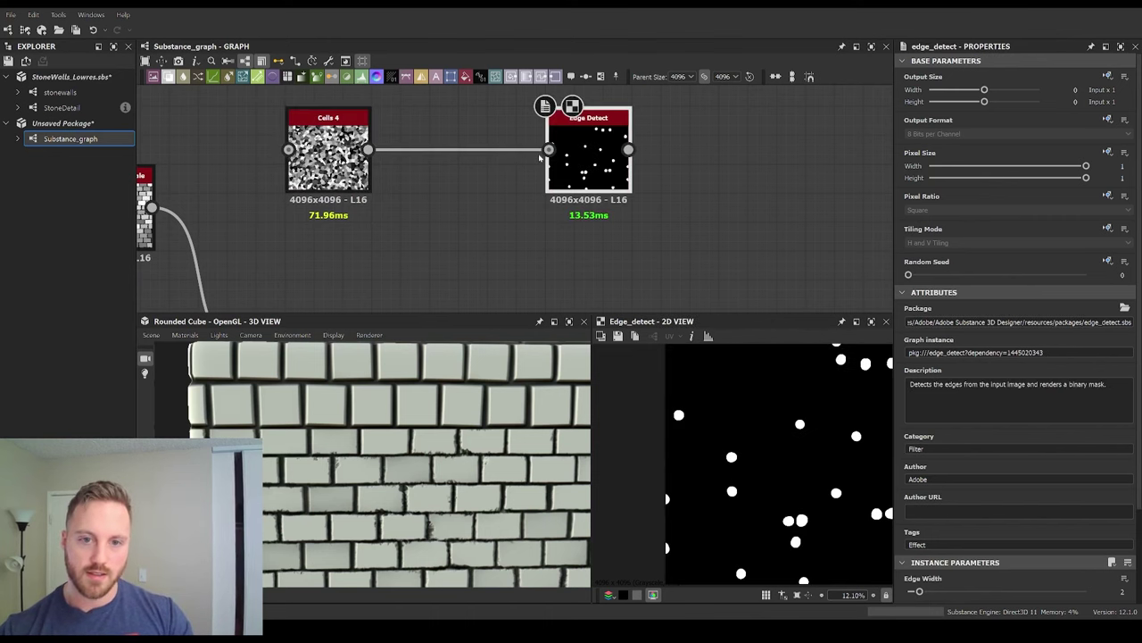
{"action": "scroll", "coordinate": [928, 553], "scroll_direction": "down", "scroll_amount": 1}
{"action": "left_click_drag", "start_coordinate": [928, 556], "coordinate": [874, 558]}
{"action": "left_click_drag", "start_coordinate": [952, 587], "coordinate": [894, 590]}
{"action": "scroll", "coordinate": [759, 452], "scroll_direction": "up", "scroll_amount": 6}
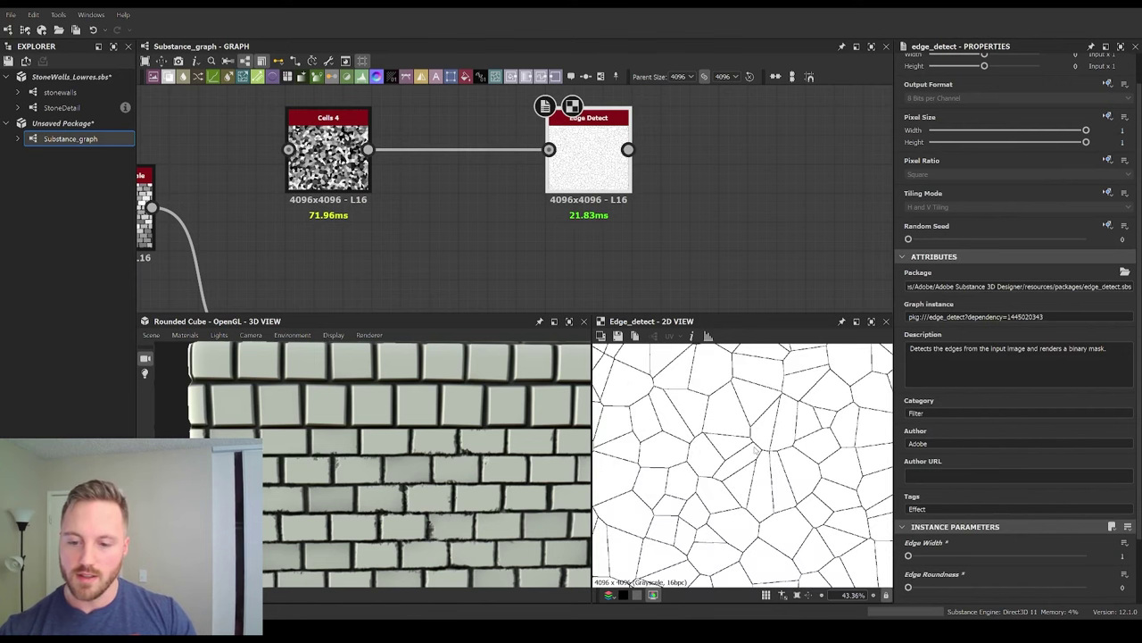
{"action": "scroll", "coordinate": [754, 474], "scroll_direction": "up", "scroll_amount": 3}
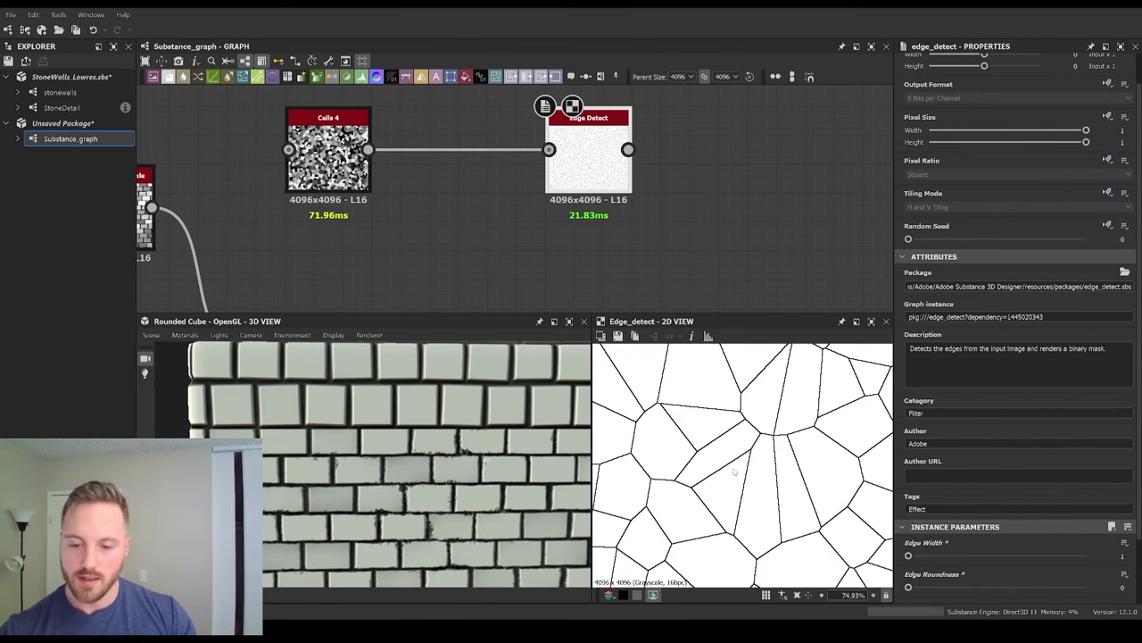
{"action": "scroll", "coordinate": [731, 474], "scroll_direction": "down", "scroll_amount": 9}
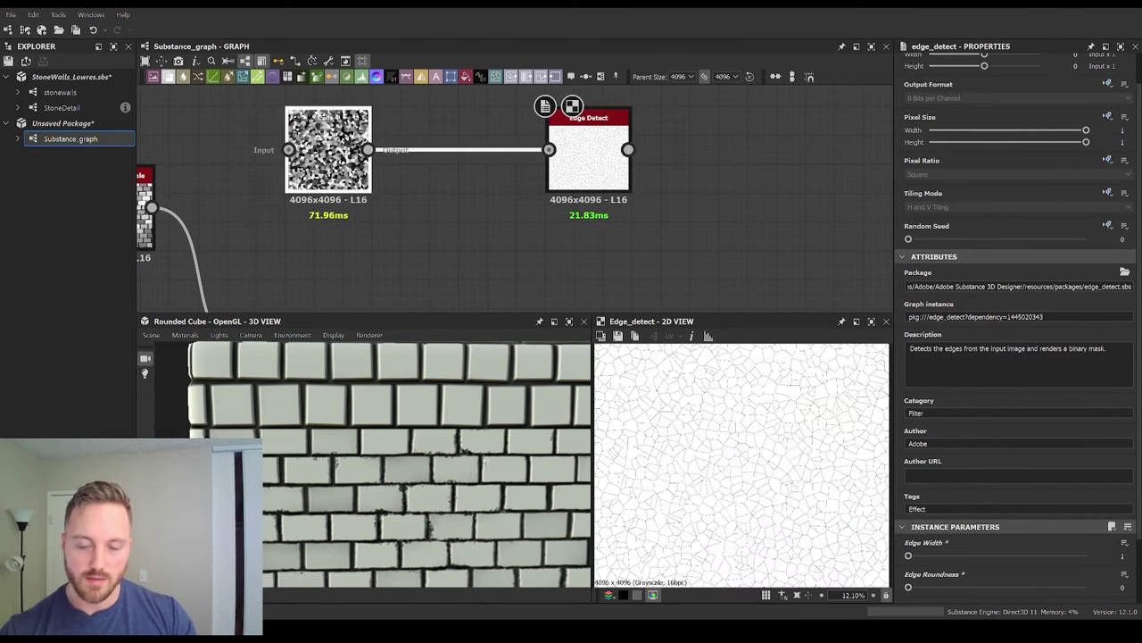
Step: Set the Cells 4 noise scale to 20 and check the enlarged crack pattern in the Edge Detect preview
{"action": "left_click", "coordinate": [328, 147]}
{"action": "scroll", "coordinate": [925, 549], "scroll_direction": "down", "scroll_amount": 1}
{"action": "left_click_drag", "start_coordinate": [928, 521], "coordinate": [922, 521]}
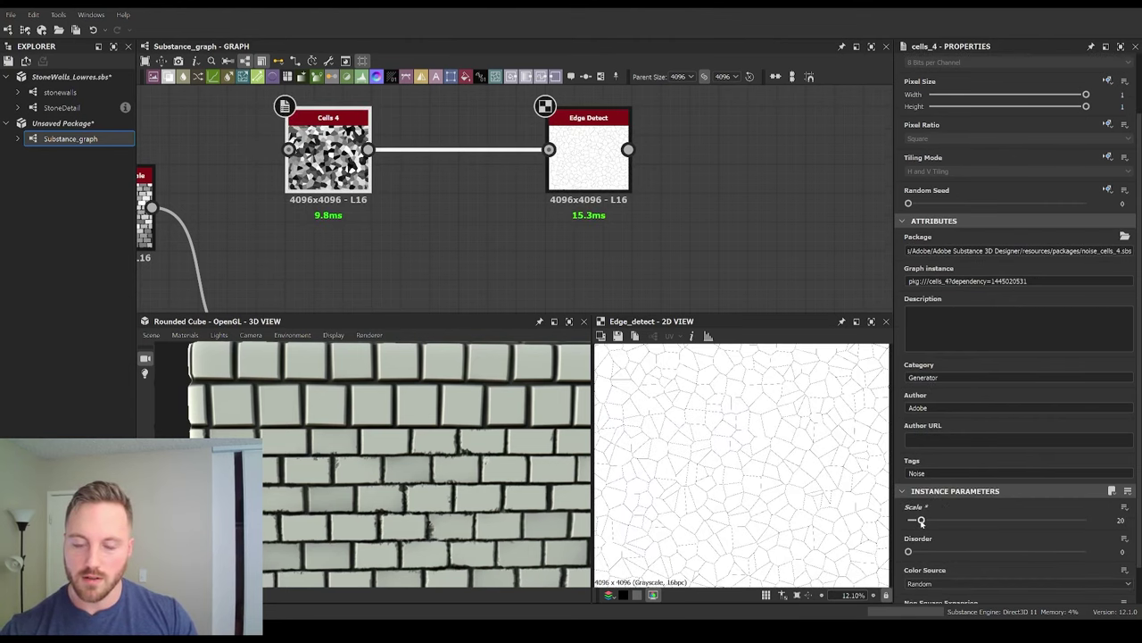
{"action": "scroll", "coordinate": [766, 448], "scroll_direction": "down", "scroll_amount": 3}
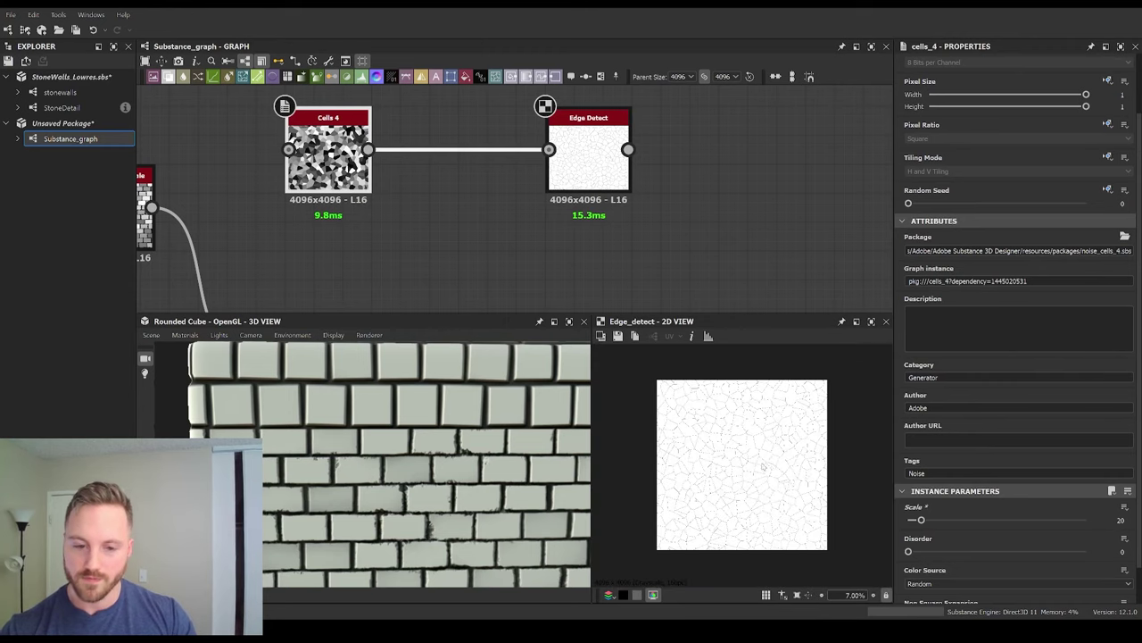
{"action": "scroll", "coordinate": [770, 466], "scroll_direction": "up", "scroll_amount": 2}
{"action": "scroll", "coordinate": [564, 207], "scroll_direction": "down", "scroll_amount": 3}
{"action": "scroll", "coordinate": [741, 424], "scroll_direction": "up", "scroll_amount": 3}
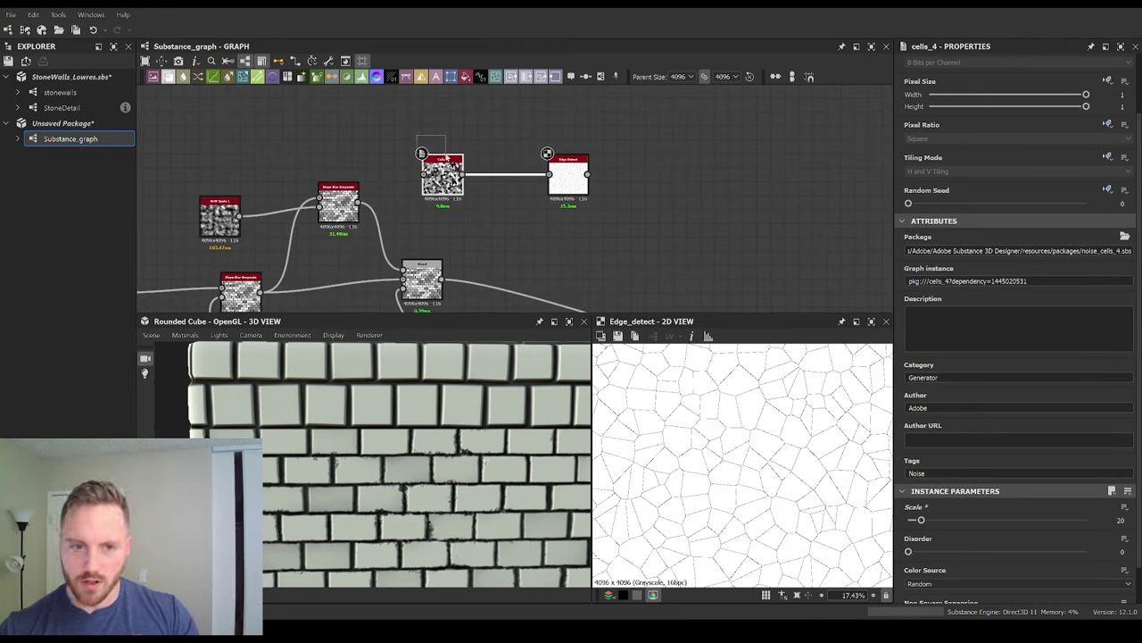
Step: Shift the Cells 4 and Edge Detect nodes up, then add a Directional Warp node fed by Edge Detect
{"action": "left_click_drag", "start_coordinate": [568, 175], "coordinate": [527, 142]}
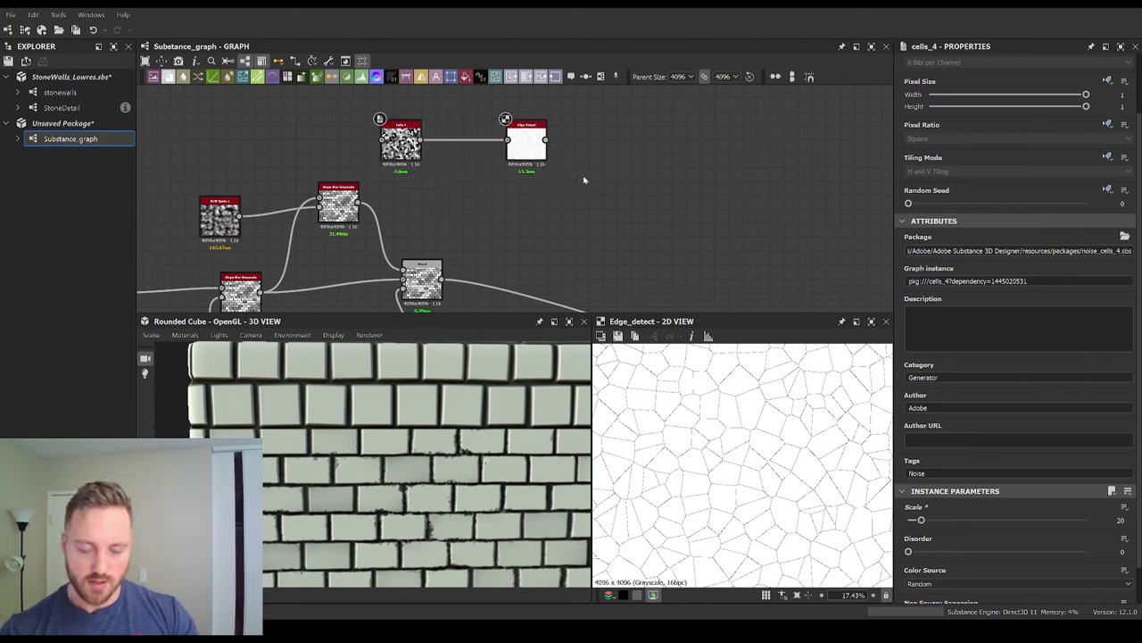
{"action": "key", "text": "d"}
{"action": "left_click_drag", "start_coordinate": [584, 184], "coordinate": [638, 181]}
{"action": "scroll", "coordinate": [599, 192], "scroll_direction": "up", "scroll_amount": 4}
{"action": "middle_click_drag", "start_coordinate": [482, 101], "coordinate": [535, 160]}
{"action": "left_click_drag", "start_coordinate": [522, 125], "coordinate": [636, 198]}
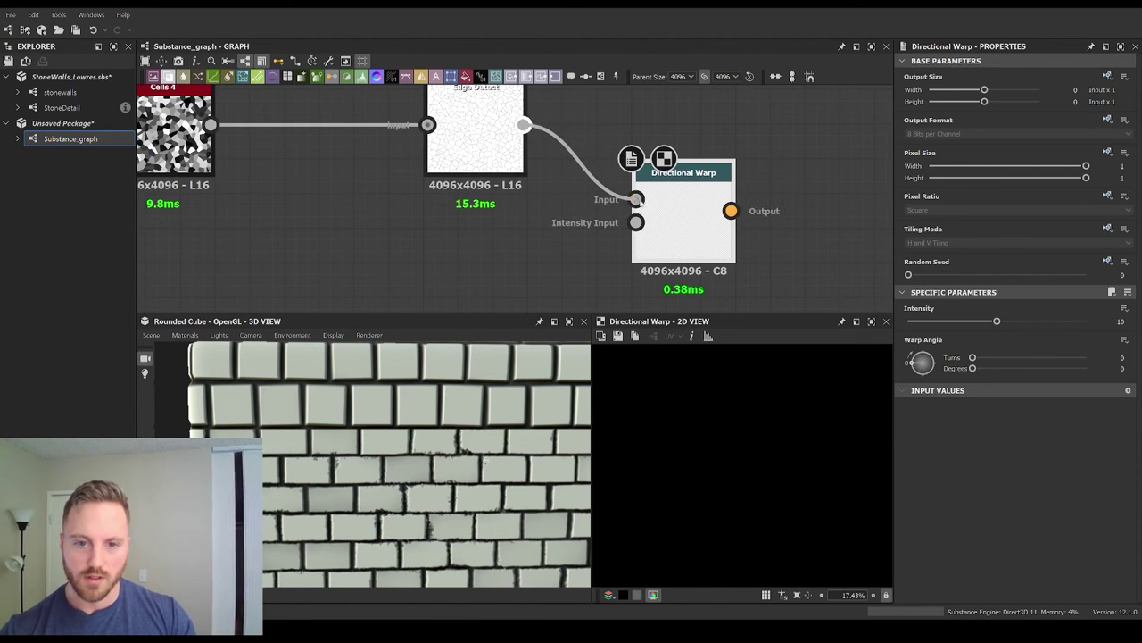
{"action": "middle_click_drag", "start_coordinate": [636, 198], "coordinate": [655, 154]}
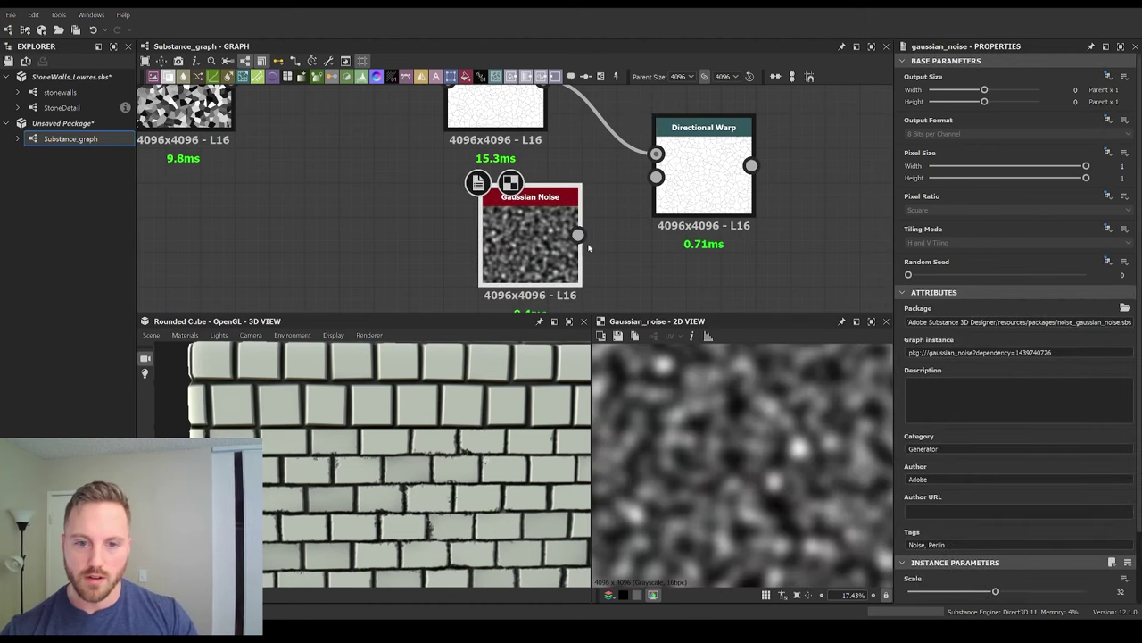
Step: Add a Gaussian Noise with a lowered scale and connect it to the Directional Warp's intensity input
{"action": "left_click", "coordinate": [580, 236]}
{"action": "left_click_drag", "start_coordinate": [998, 592], "coordinate": [954, 591]}
{"action": "left_click", "coordinate": [657, 177]}
Step: Preview the Directional Warp and set its Intensity to 20 and Warp Angle to 40 degrees
{"action": "left_click", "coordinate": [710, 178]}
{"action": "double_click", "coordinate": [710, 177]}
{"action": "scroll", "coordinate": [844, 398], "scroll_direction": "up", "scroll_amount": 2}
{"action": "left_click_drag", "start_coordinate": [997, 322], "coordinate": [1108, 350]}
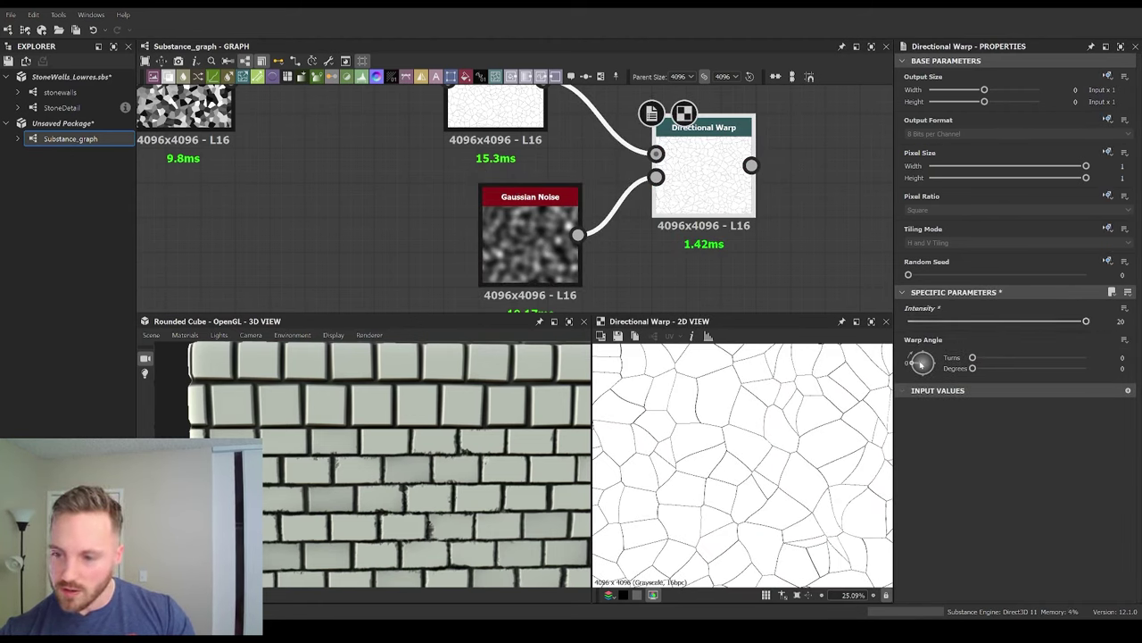
{"action": "left_click_drag", "start_coordinate": [913, 362], "coordinate": [916, 354]}
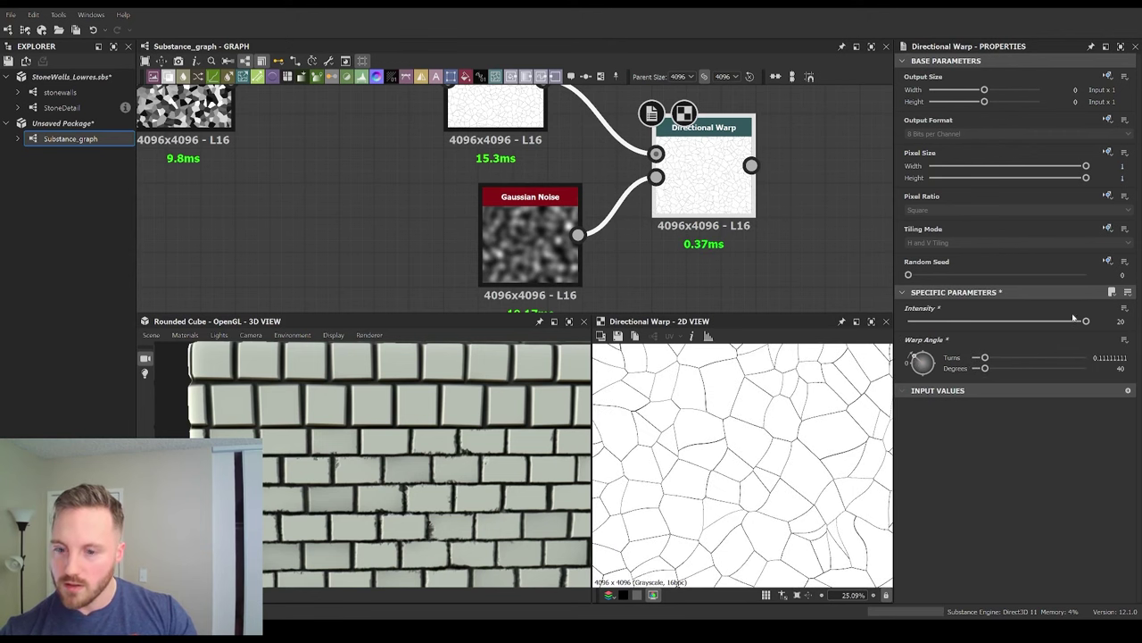
{"action": "scroll", "coordinate": [725, 420], "scroll_direction": "down", "scroll_amount": 4}
Step: Duplicate the Directional Warp and Gaussian Noise nodes and place the copies after the originals
{"action": "middle_click_drag", "start_coordinate": [712, 181], "coordinate": [546, 167]}
{"action": "scroll", "coordinate": [565, 222], "scroll_direction": "down", "scroll_amount": 2}
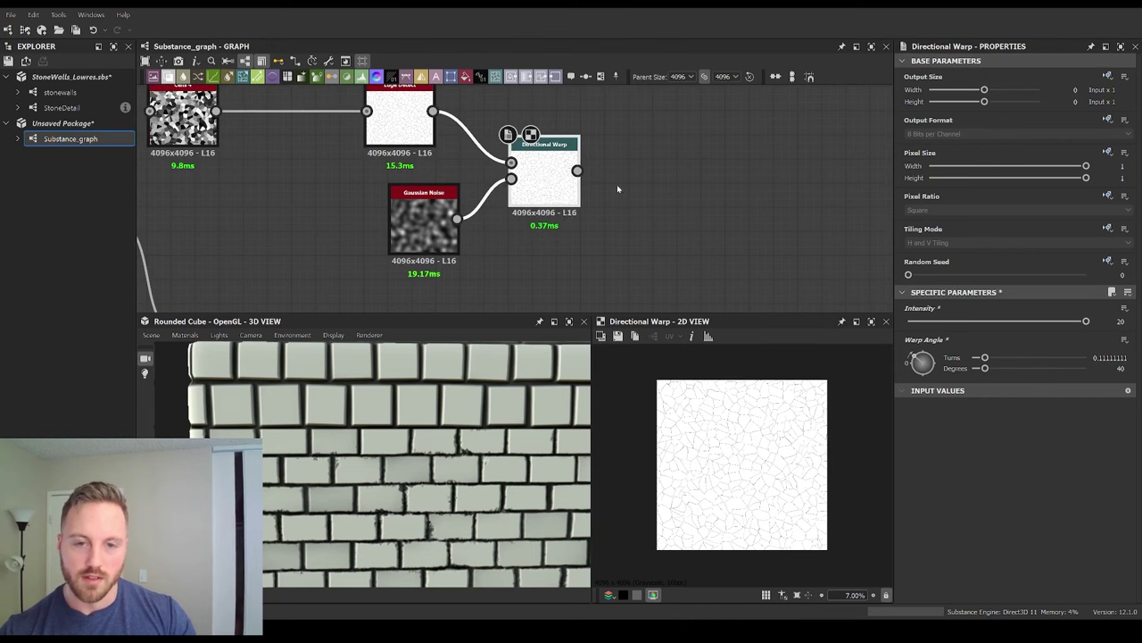
{"action": "key", "text": "ctrl+d"}
{"action": "left_click_drag", "start_coordinate": [508, 195], "coordinate": [708, 144]}
{"action": "left_click", "coordinate": [424, 223]}
{"action": "key", "text": "ctrl+d"}
{"action": "left_click_drag", "start_coordinate": [517, 199], "coordinate": [623, 250]}
Step: Set the duplicated Gaussian Noise to Scale 37, Disorder 0.39 and Random Seed 5
{"action": "scroll", "coordinate": [975, 572], "scroll_direction": "down", "scroll_amount": 1}
{"action": "left_click_drag", "start_coordinate": [982, 557], "coordinate": [999, 558]}
{"action": "left_click_drag", "start_coordinate": [908, 586], "coordinate": [977, 586]}
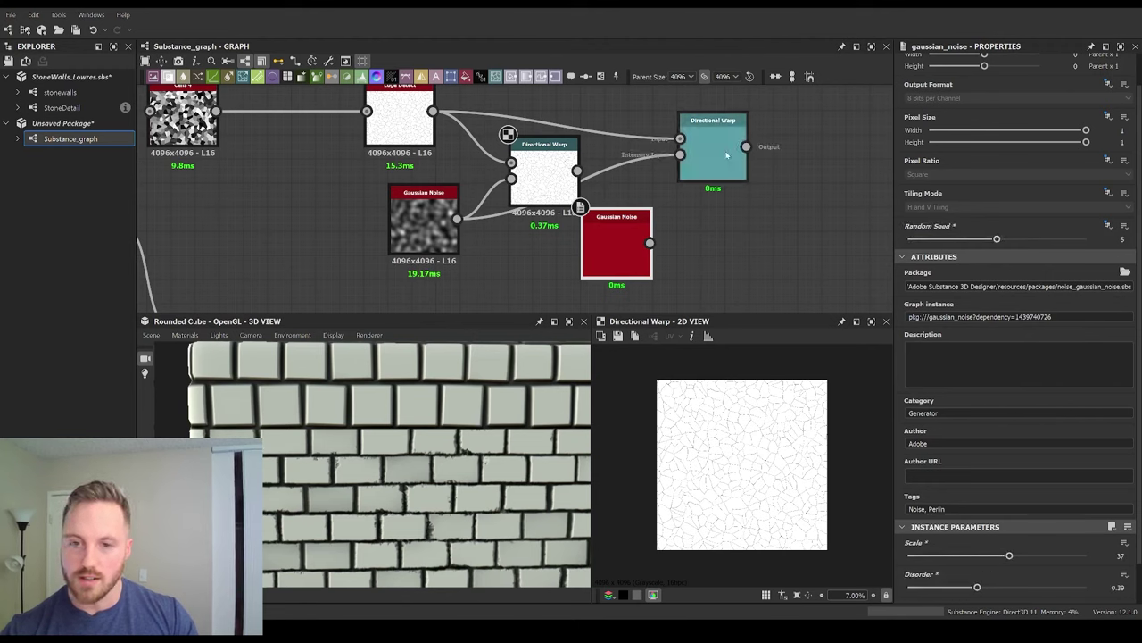
Step: Drive the second Directional Warp's intensity input with the duplicated Gaussian Noise and set its Intensity to 4.93
{"action": "left_click", "coordinate": [698, 158]}
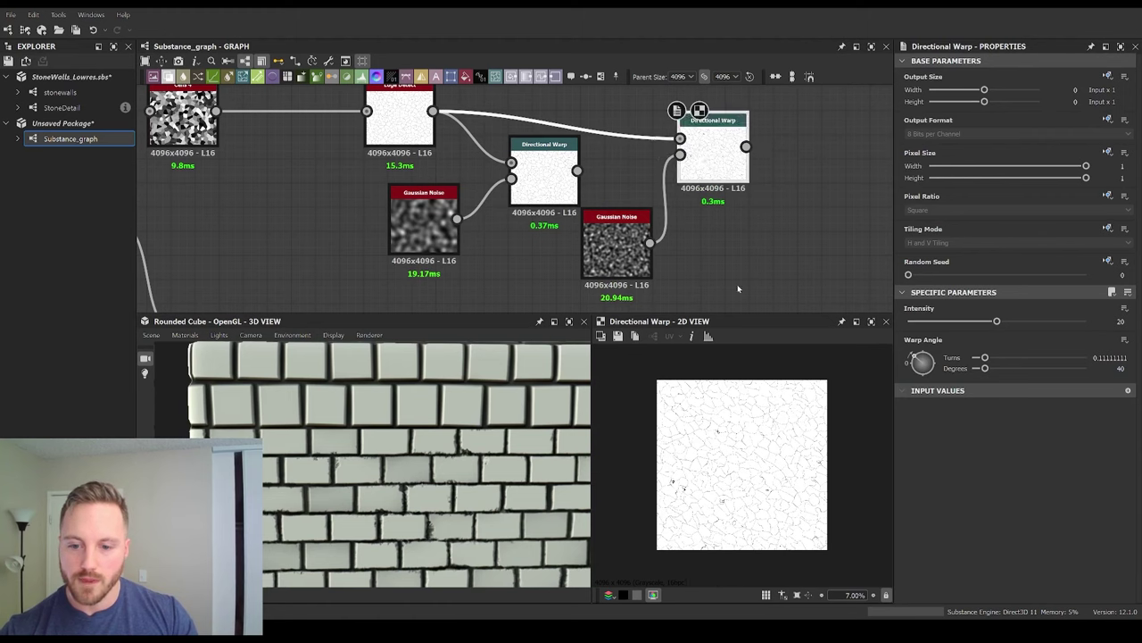
{"action": "left_click_drag", "start_coordinate": [997, 321], "coordinate": [920, 328]}
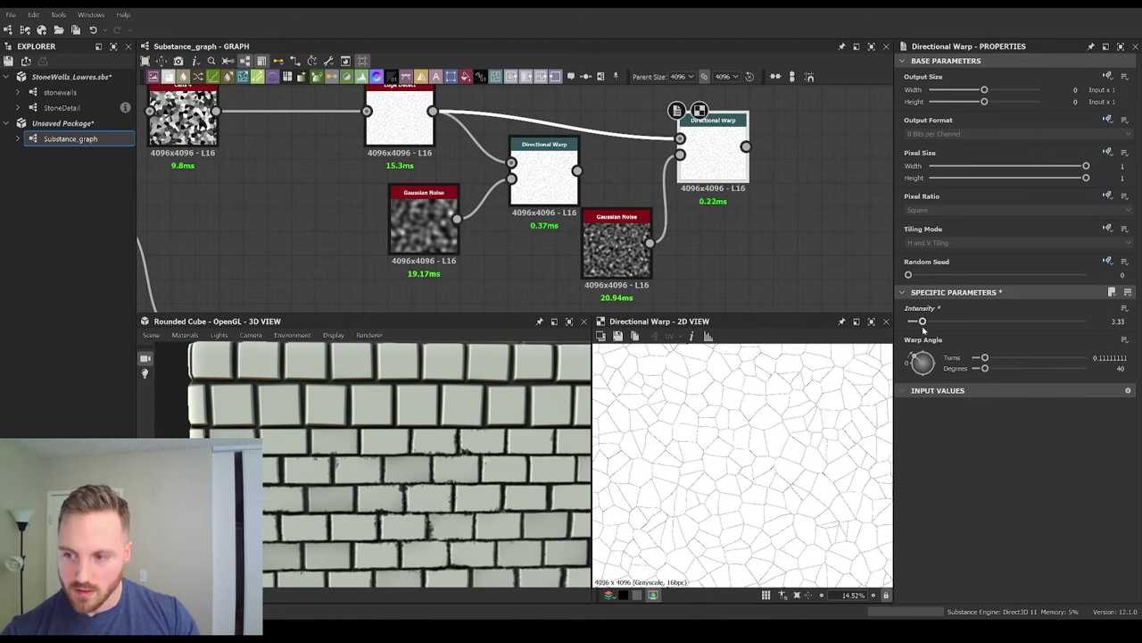
{"action": "left_click_drag", "start_coordinate": [930, 332], "coordinate": [926, 332]}
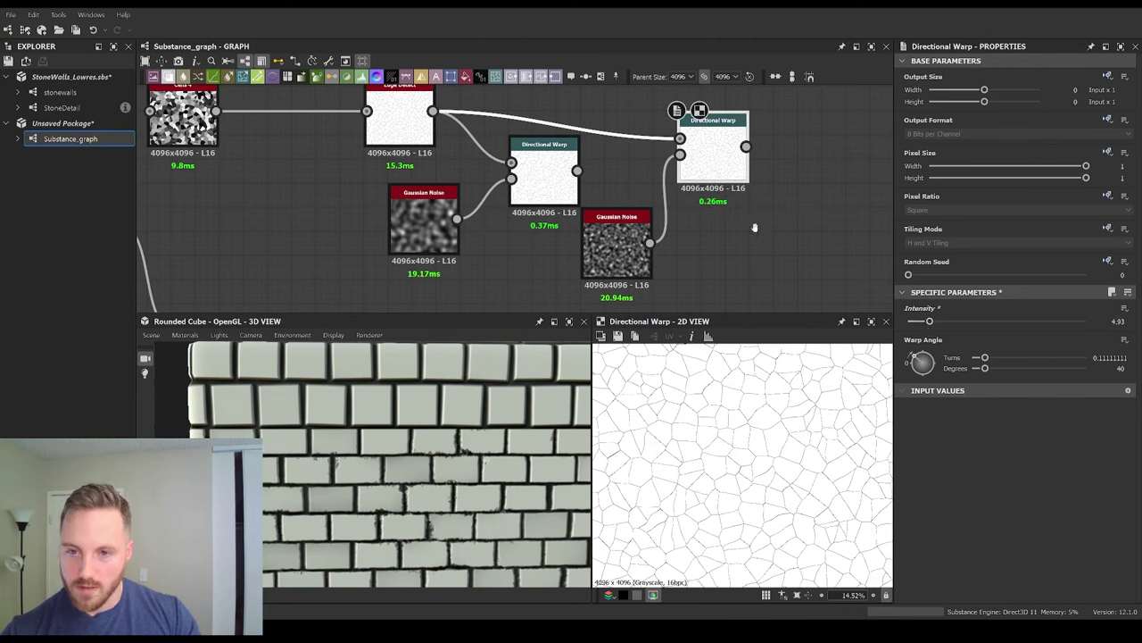
Step: Add a Crystal 1 noise node and place a duplicate of the second Directional Warp at the end of the chain
{"action": "scroll", "coordinate": [759, 228], "scroll_direction": "down", "scroll_amount": 2}
{"action": "middle_click_drag", "start_coordinate": [748, 226], "coordinate": [683, 206]}
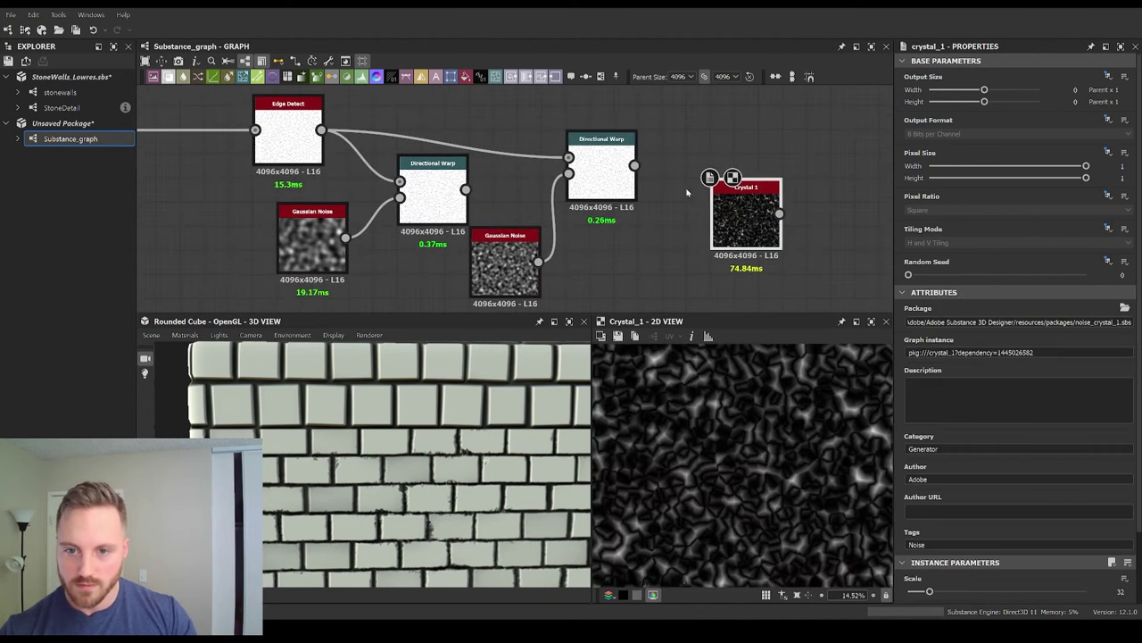
{"action": "left_click_drag", "start_coordinate": [741, 219], "coordinate": [658, 107]}
{"action": "middle_click_drag", "start_coordinate": [675, 222], "coordinate": [581, 204]}
{"action": "left_click", "coordinate": [541, 189]}
{"action": "key", "text": "ctrl+d"}
{"action": "left_click_drag", "start_coordinate": [548, 193], "coordinate": [790, 156]}
Step: Feed the second Directional Warp and the Crystal 1 noise into the third Directional Warp and preview it
{"action": "scroll", "coordinate": [591, 124], "scroll_direction": "down", "scroll_amount": 1}
{"action": "middle_click_drag", "start_coordinate": [589, 123], "coordinate": [581, 145]}
{"action": "left_click_drag", "start_coordinate": [550, 116], "coordinate": [612, 293]}
{"action": "middle_click_drag", "start_coordinate": [612, 293], "coordinate": [606, 249]}
{"action": "left_click_drag", "start_coordinate": [632, 238], "coordinate": [696, 131]}
{"action": "left_click", "coordinate": [623, 229]}
{"action": "left_click", "coordinate": [724, 147]}
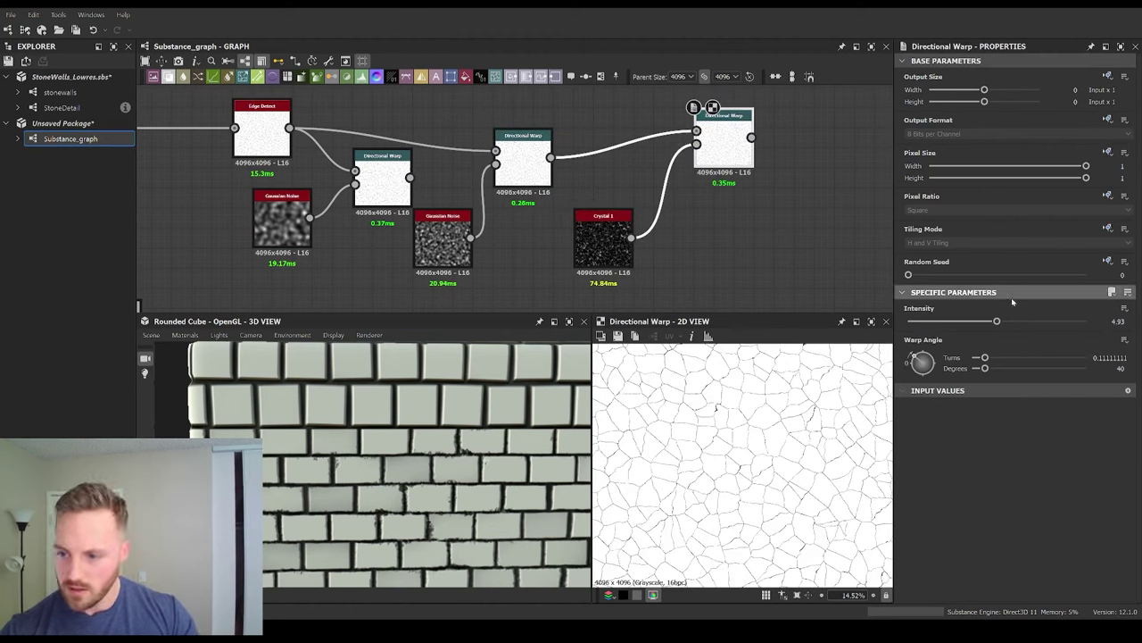
Step: Set the third Directional Warp's Intensity to 3.12 and Warp Angle to 175.85 degrees
{"action": "left_click_drag", "start_coordinate": [996, 323], "coordinate": [985, 324]}
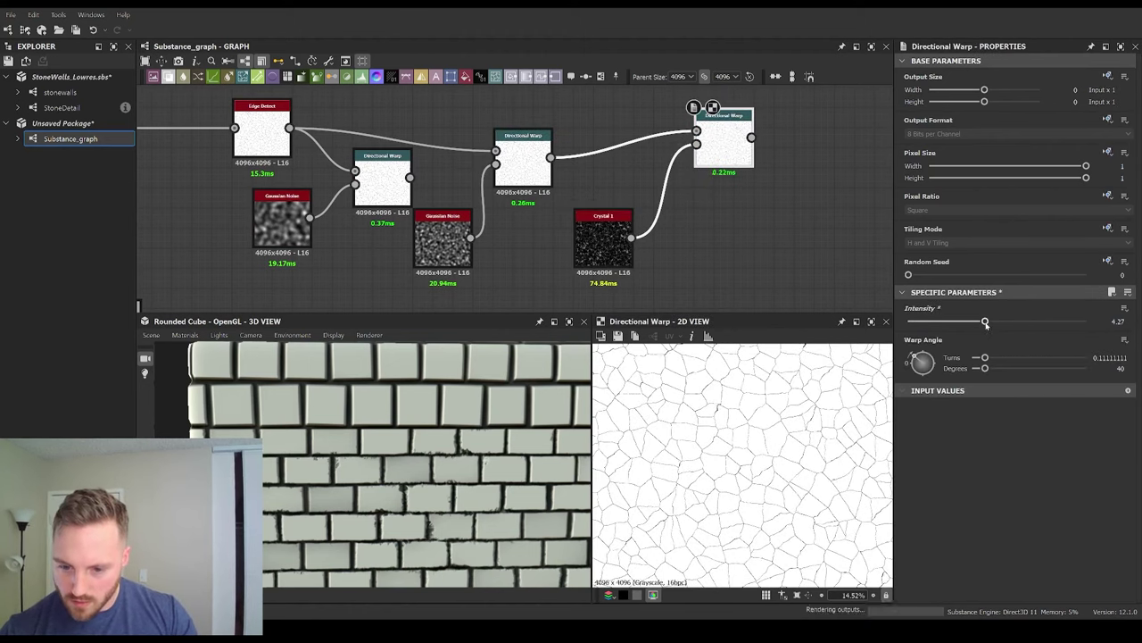
{"action": "scroll", "coordinate": [731, 456], "scroll_direction": "up", "scroll_amount": 3}
{"action": "scroll", "coordinate": [758, 492], "scroll_direction": "up", "scroll_amount": 2}
{"action": "left_click_drag", "start_coordinate": [929, 357], "coordinate": [943, 365]}
{"action": "left_click_drag", "start_coordinate": [1006, 321], "coordinate": [970, 324]}
{"action": "scroll", "coordinate": [741, 464], "scroll_direction": "down", "scroll_amount": 5}
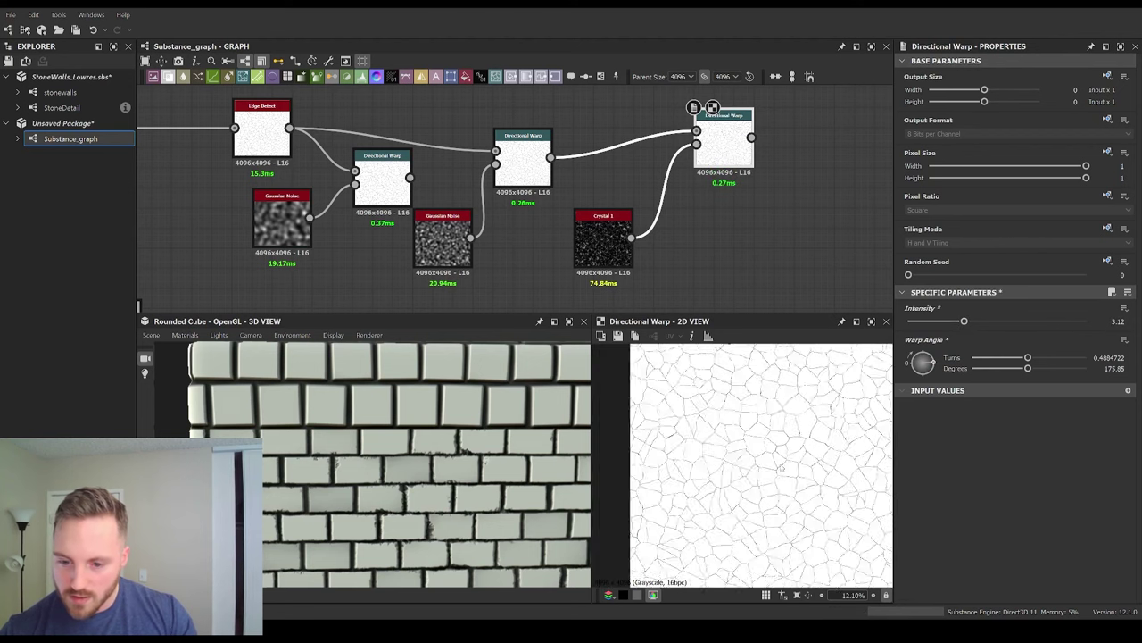
Step: Compare the original Edge Detect lines with the third Directional Warp's output up close
{"action": "middle_click_drag", "start_coordinate": [642, 243], "coordinate": [685, 234]}
{"action": "left_click_drag", "start_coordinate": [685, 235], "coordinate": [762, 230], "text": "alt"}
{"action": "scroll", "coordinate": [761, 231], "scroll_direction": "down", "scroll_amount": 4}
{"action": "scroll", "coordinate": [543, 193], "scroll_direction": "up", "scroll_amount": 3}
{"action": "middle_click_drag", "start_coordinate": [543, 194], "coordinate": [429, 169]}
{"action": "double_click", "coordinate": [485, 145]}
{"action": "scroll", "coordinate": [728, 413], "scroll_direction": "up", "scroll_amount": 4}
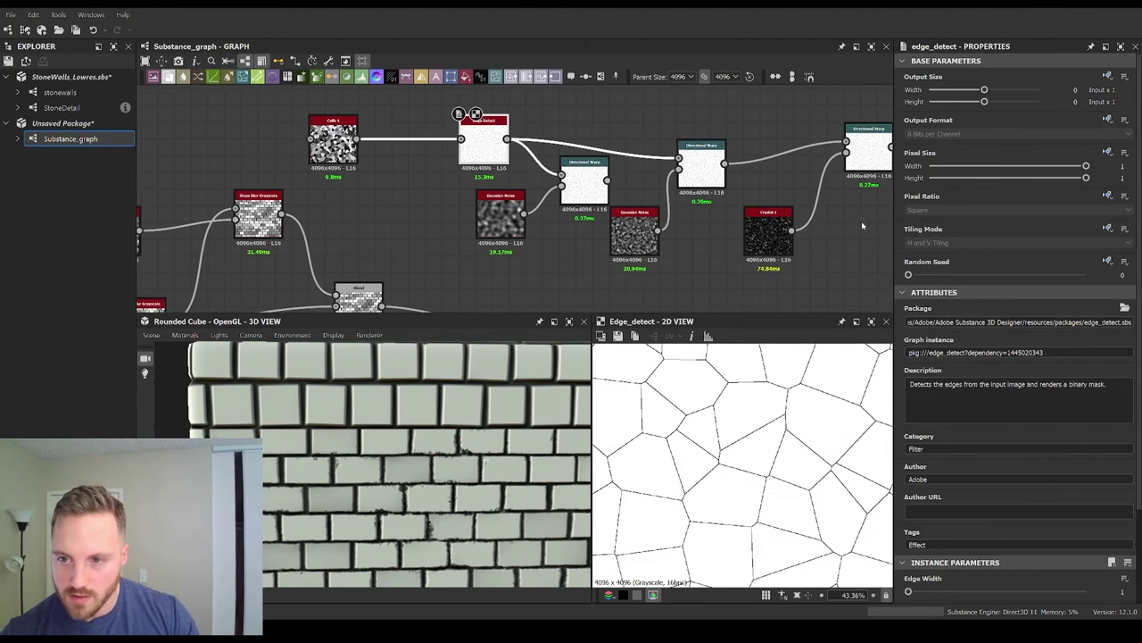
{"action": "double_click", "coordinate": [872, 162]}
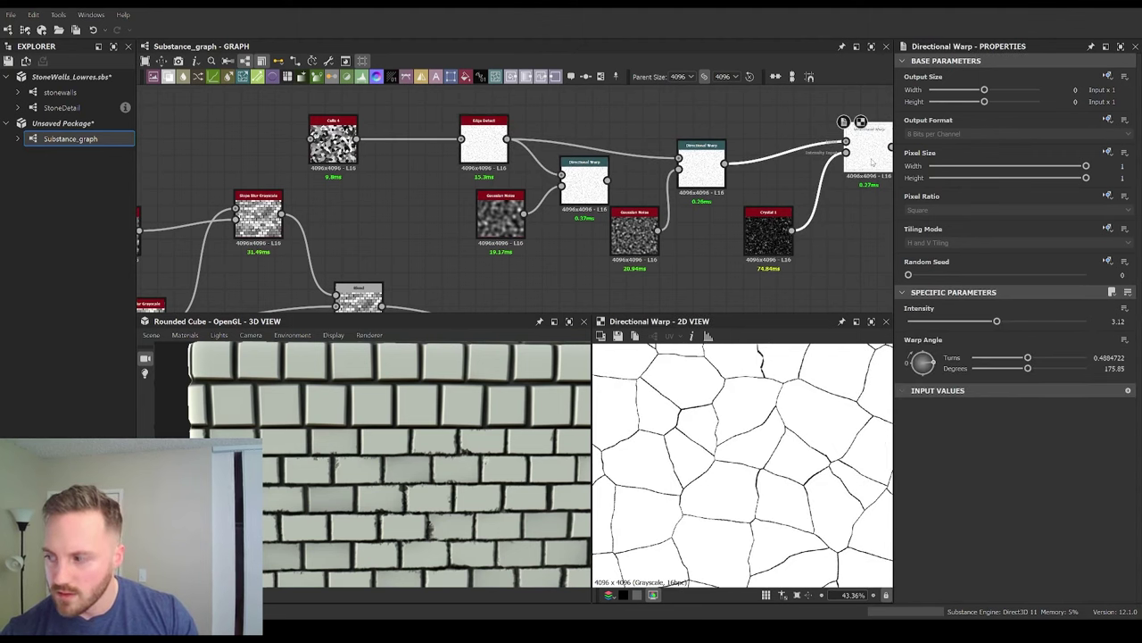
{"action": "scroll", "coordinate": [806, 414], "scroll_direction": "down", "scroll_amount": 4}
{"action": "scroll", "coordinate": [742, 391], "scroll_direction": "up", "scroll_amount": 2}
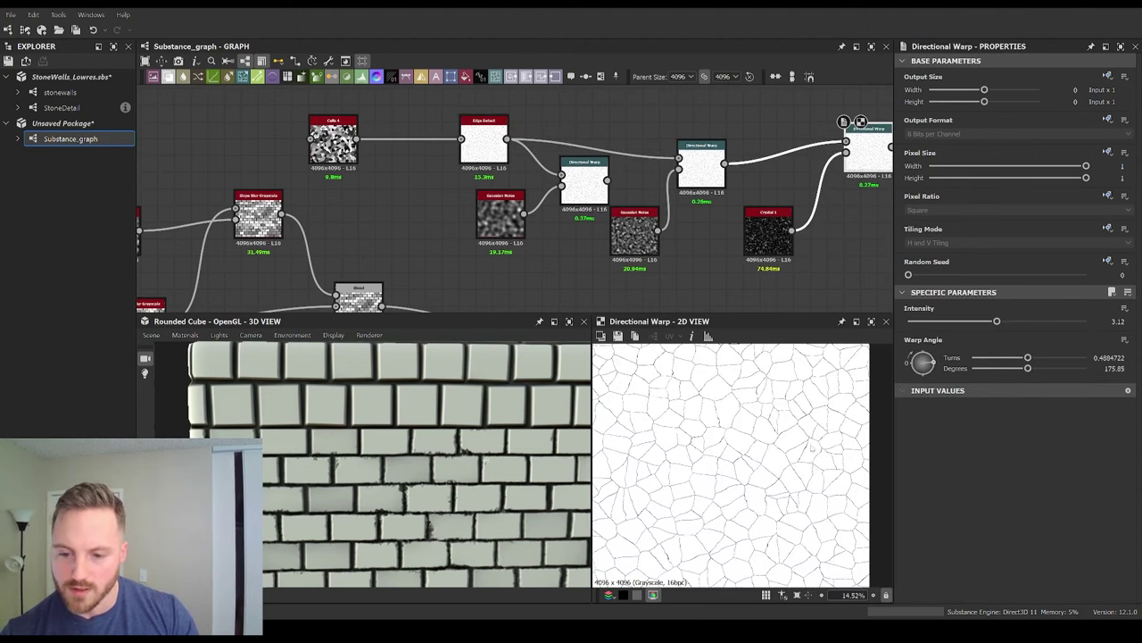
{"action": "scroll", "coordinate": [779, 238], "scroll_direction": "down", "scroll_amount": 2}
{"action": "scroll", "coordinate": [674, 218], "scroll_direction": "down", "scroll_amount": 2}
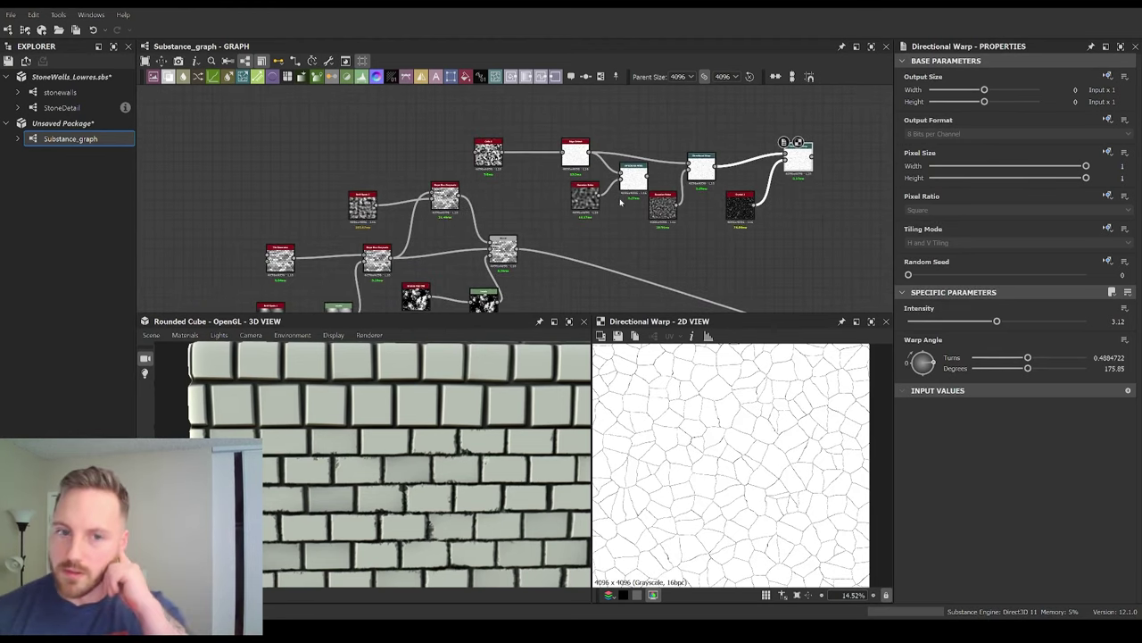
Step: Move the crack node chain farther above the edge damage nodes and pull the source tile node away from them
{"action": "left_click_drag", "start_coordinate": [487, 106], "coordinate": [855, 196]}
{"action": "left_click_drag", "start_coordinate": [742, 211], "coordinate": [489, 150]}
{"action": "scroll", "coordinate": [628, 198], "scroll_direction": "down", "scroll_amount": 2}
{"action": "middle_click_drag", "start_coordinate": [621, 205], "coordinate": [598, 187]}
{"action": "mouse_move", "coordinate": [400, 216]}
{"action": "left_mouse_down"}
{"action": "mouse_move", "coordinate": [250, 209]}
{"action": "mouse_move", "coordinate": [218, 221]}
{"action": "left_mouse_up"}
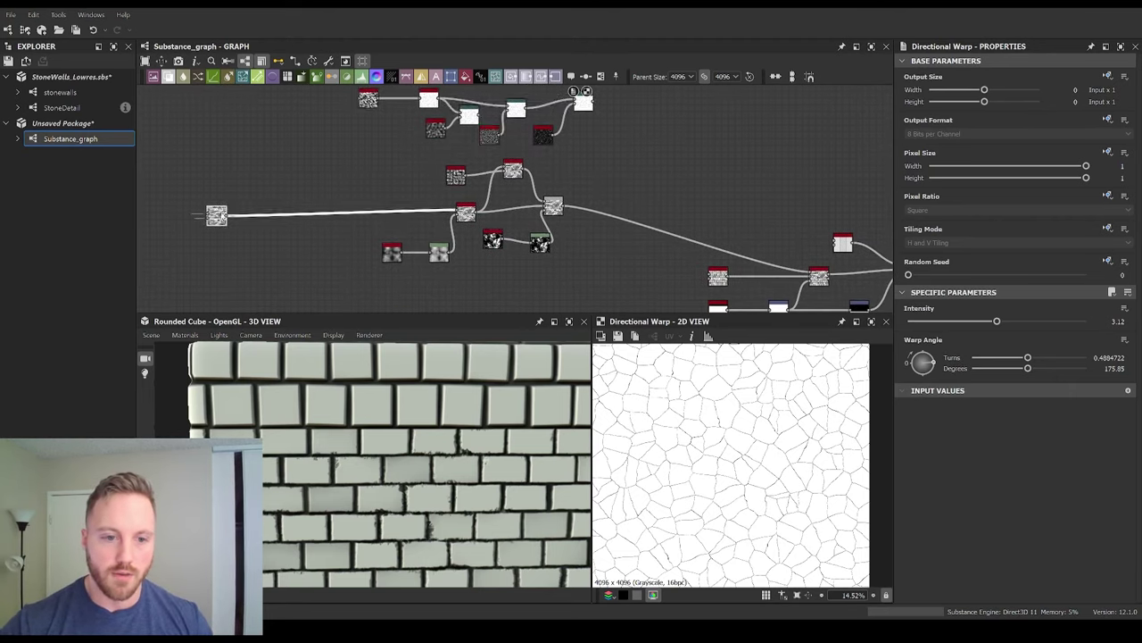
{"action": "scroll", "coordinate": [367, 228], "scroll_direction": "down", "scroll_amount": 3}
{"action": "mouse_move", "coordinate": [329, 148]}
{"action": "left_mouse_down"}
{"action": "mouse_move", "coordinate": [523, 293]}
{"action": "mouse_move", "coordinate": [518, 284]}
{"action": "left_mouse_up"}
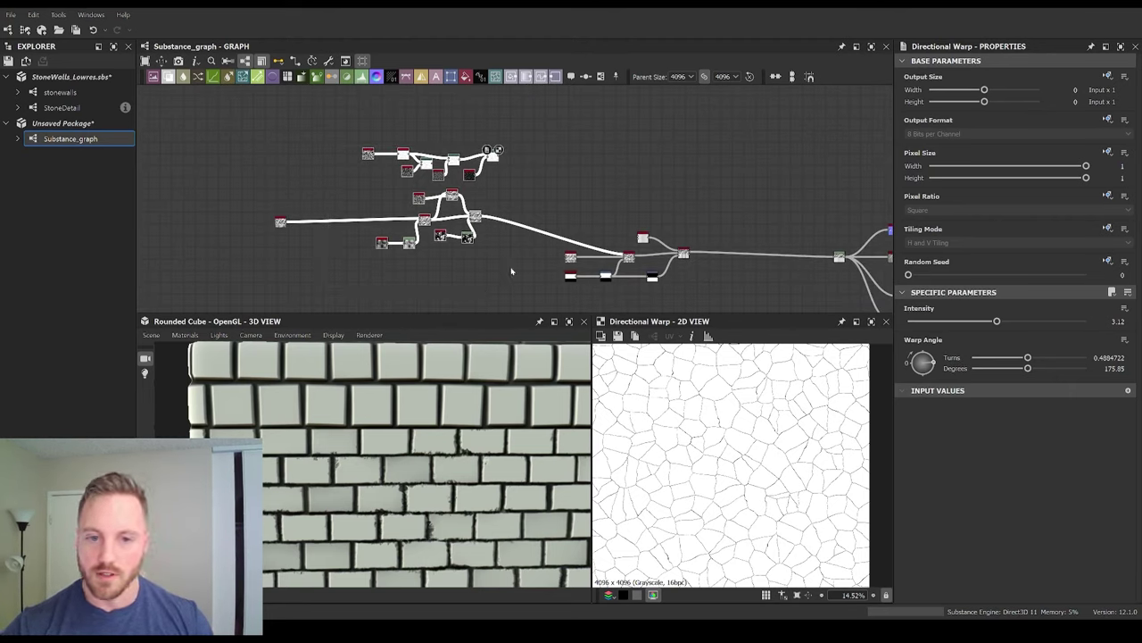
{"action": "left_click", "coordinate": [524, 254]}
Step: Add a fourth Directional Warp with the crack chain as input and the upper Slope Blur Grayscale as intensity input
{"action": "scroll", "coordinate": [515, 163], "scroll_direction": "up", "scroll_amount": 5}
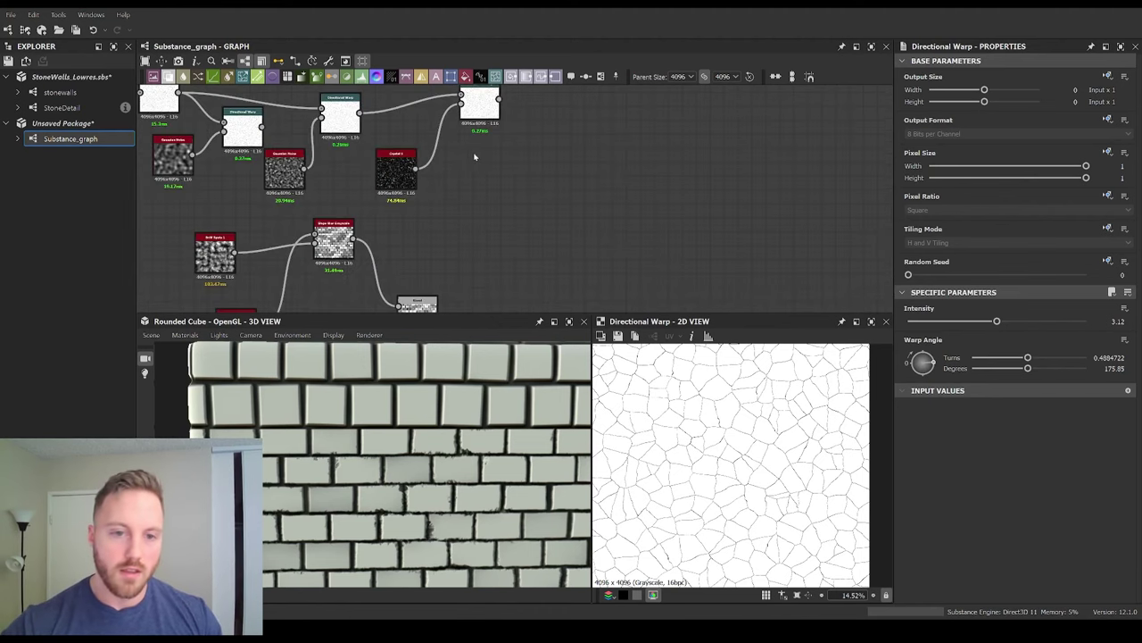
{"action": "middle_click_drag", "start_coordinate": [537, 251], "coordinate": [557, 165]}
{"action": "scroll", "coordinate": [476, 184], "scroll_direction": "down", "scroll_amount": 2}
{"action": "scroll", "coordinate": [489, 210], "scroll_direction": "up", "scroll_amount": 2}
{"action": "key", "text": "w"}
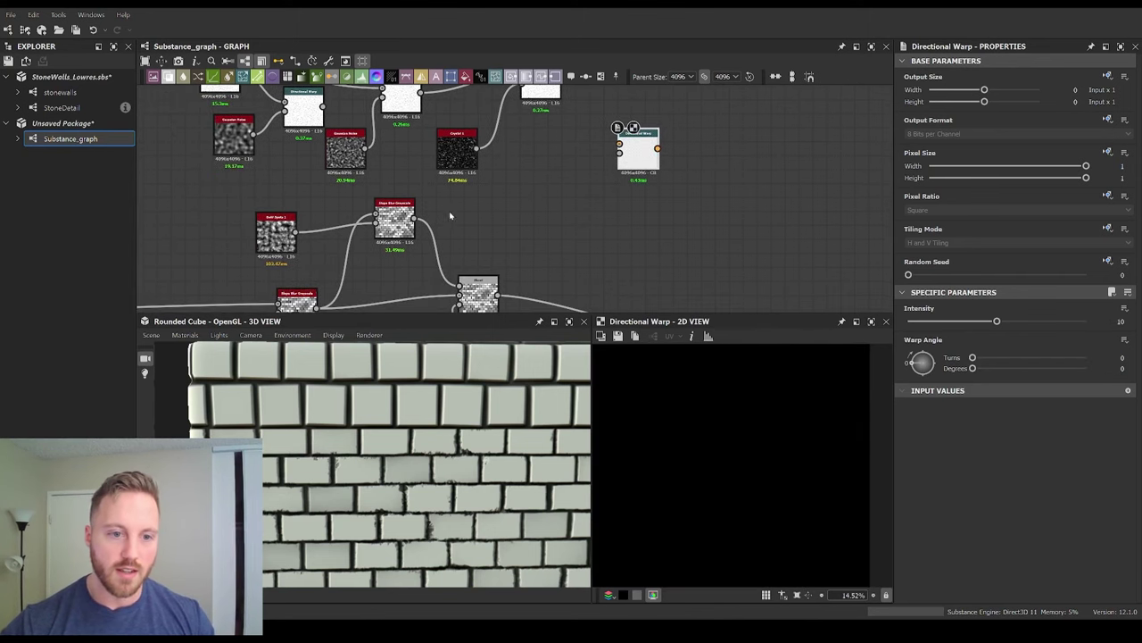
{"action": "left_click_drag", "start_coordinate": [415, 218], "coordinate": [619, 152]}
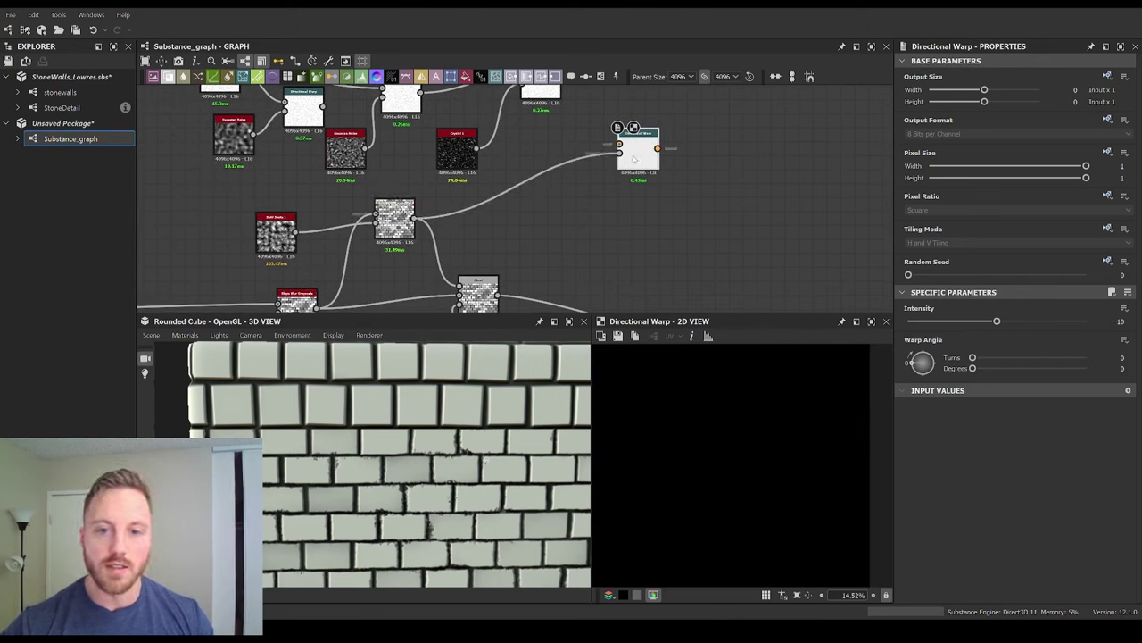
{"action": "middle_click_drag", "start_coordinate": [634, 158], "coordinate": [636, 180]}
{"action": "scroll", "coordinate": [636, 179], "scroll_direction": "up", "scroll_amount": 2}
{"action": "left_click_drag", "start_coordinate": [527, 89], "coordinate": [612, 179]}
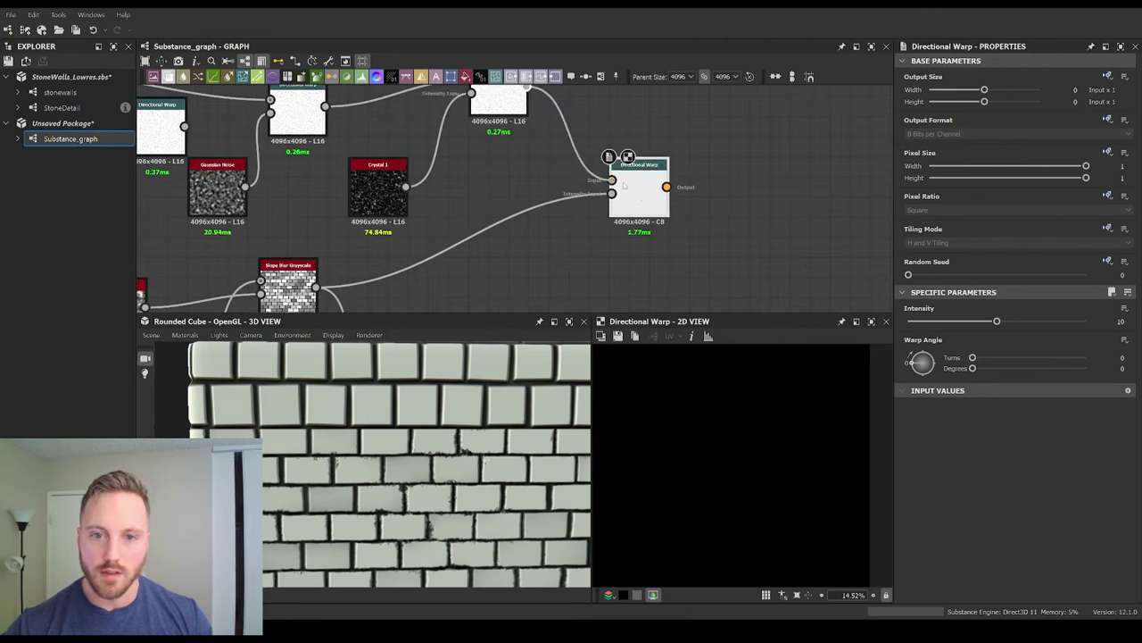
Step: Set the fourth Directional Warp's Intensity to 50 and inspect how the cracks break at the brick edges
{"action": "scroll", "coordinate": [748, 418], "scroll_direction": "up", "scroll_amount": 3}
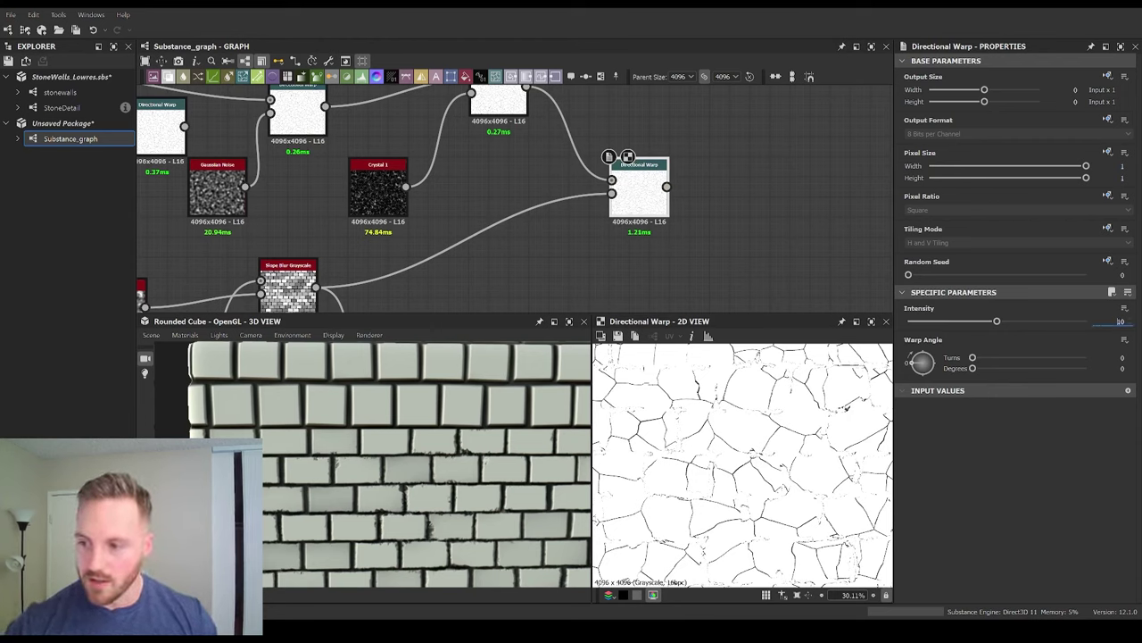
{"action": "type", "text": "50"}
{"action": "key", "text": "Return"}
{"action": "scroll", "coordinate": [749, 445], "scroll_direction": "up", "scroll_amount": 5}
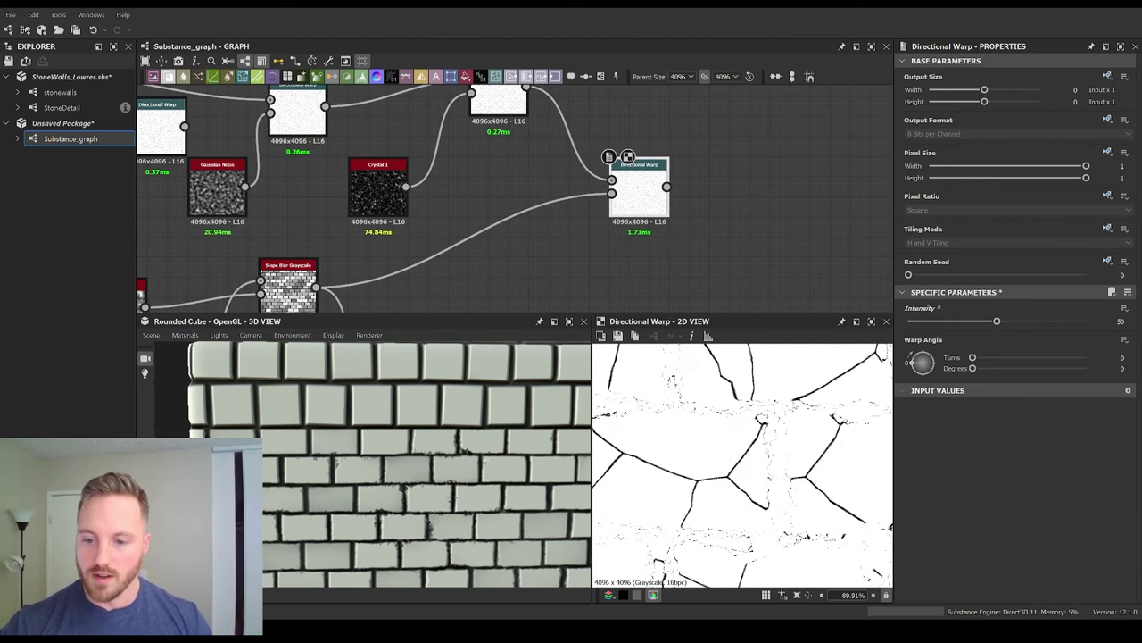
{"action": "scroll", "coordinate": [750, 444], "scroll_direction": "down", "scroll_amount": 8}
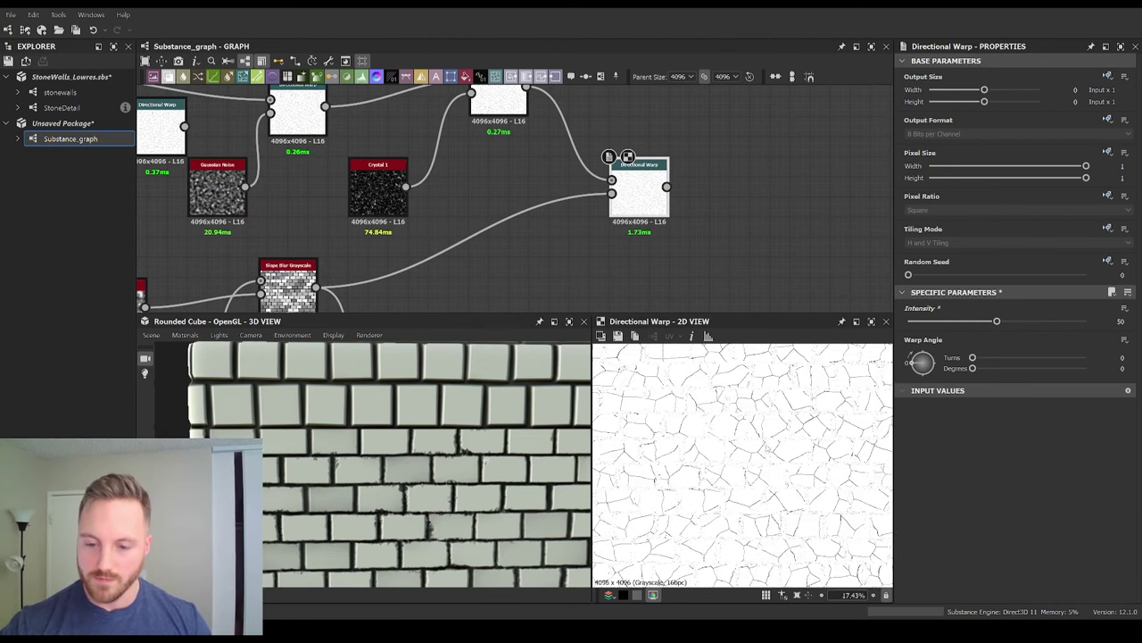
{"action": "scroll", "coordinate": [651, 184], "scroll_direction": "down", "scroll_amount": 3}
Step: Add a Blend node combining the warped cracks as foreground with the edge damage Blend as background
{"action": "left_click_drag", "start_coordinate": [608, 161], "coordinate": [598, 164]}
{"action": "middle_click_drag", "start_coordinate": [587, 216], "coordinate": [540, 144]}
{"action": "scroll", "coordinate": [540, 144], "scroll_direction": "down", "scroll_amount": 1}
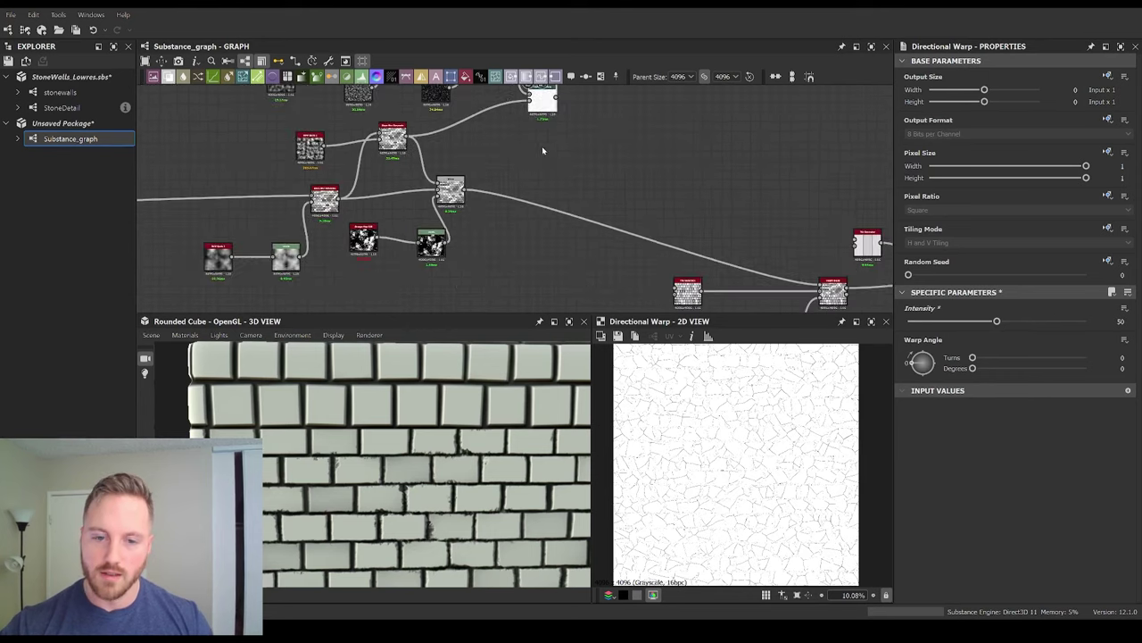
{"action": "key", "text": "b"}
{"action": "left_click_drag", "start_coordinate": [583, 183], "coordinate": [621, 183]}
{"action": "scroll", "coordinate": [517, 184], "scroll_direction": "up", "scroll_amount": 2}
{"action": "left_click_drag", "start_coordinate": [674, 179], "coordinate": [673, 174]}
{"action": "middle_click_drag", "start_coordinate": [598, 131], "coordinate": [557, 185]}
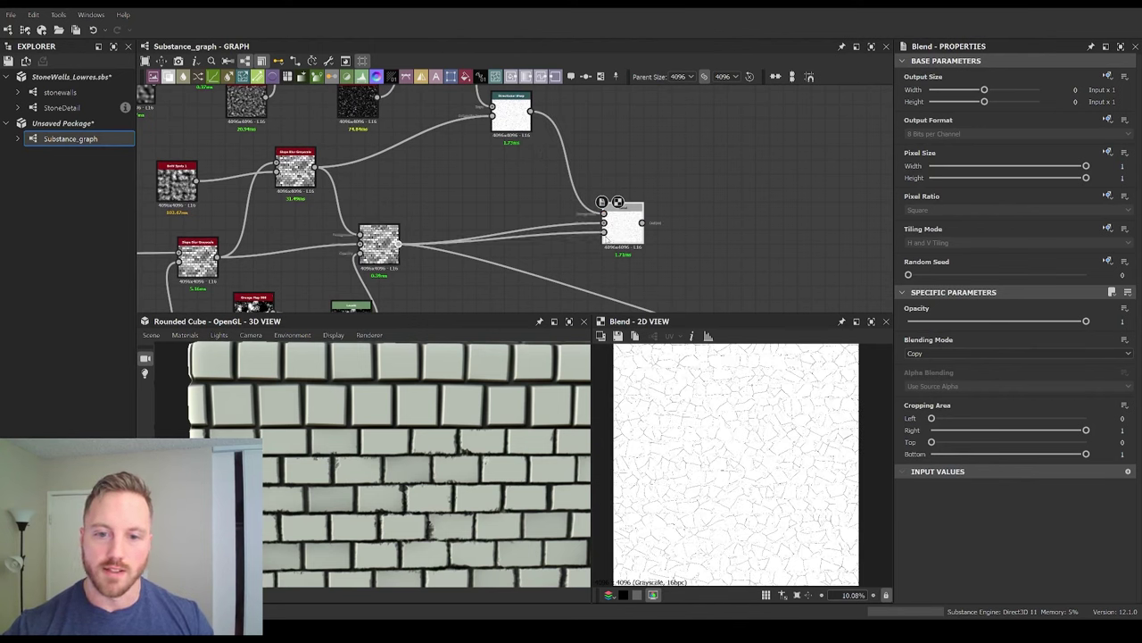
Step: Inspect the cracks over the bricks, then change the new Blend node's blending mode and lower its opacity
{"action": "scroll", "coordinate": [692, 430], "scroll_direction": "up", "scroll_amount": 5}
{"action": "scroll", "coordinate": [692, 430], "scroll_direction": "down", "scroll_amount": 5}
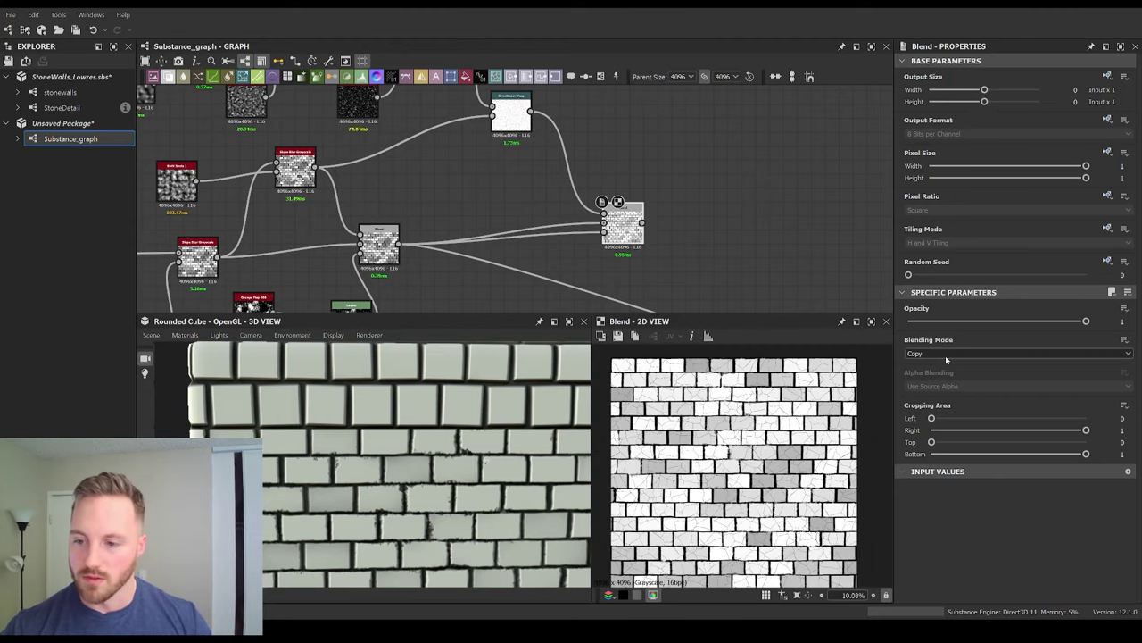
{"action": "left_click", "coordinate": [948, 354]}
{"action": "left_click", "coordinate": [948, 380]}
{"action": "left_click_drag", "start_coordinate": [978, 323], "coordinate": [904, 328]}
Step: Add an Invert Grayscale node after the fourth Directional Warp and connect it to the crack Blend's foreground
{"action": "middle_click_drag", "start_coordinate": [628, 178], "coordinate": [648, 205]}
{"action": "left_click_drag", "start_coordinate": [644, 238], "coordinate": [692, 237]}
{"action": "scroll", "coordinate": [586, 192], "scroll_direction": "up", "scroll_amount": 3}
{"action": "double_click", "coordinate": [511, 134]}
{"action": "middle_click_drag", "start_coordinate": [511, 137], "coordinate": [467, 178]}
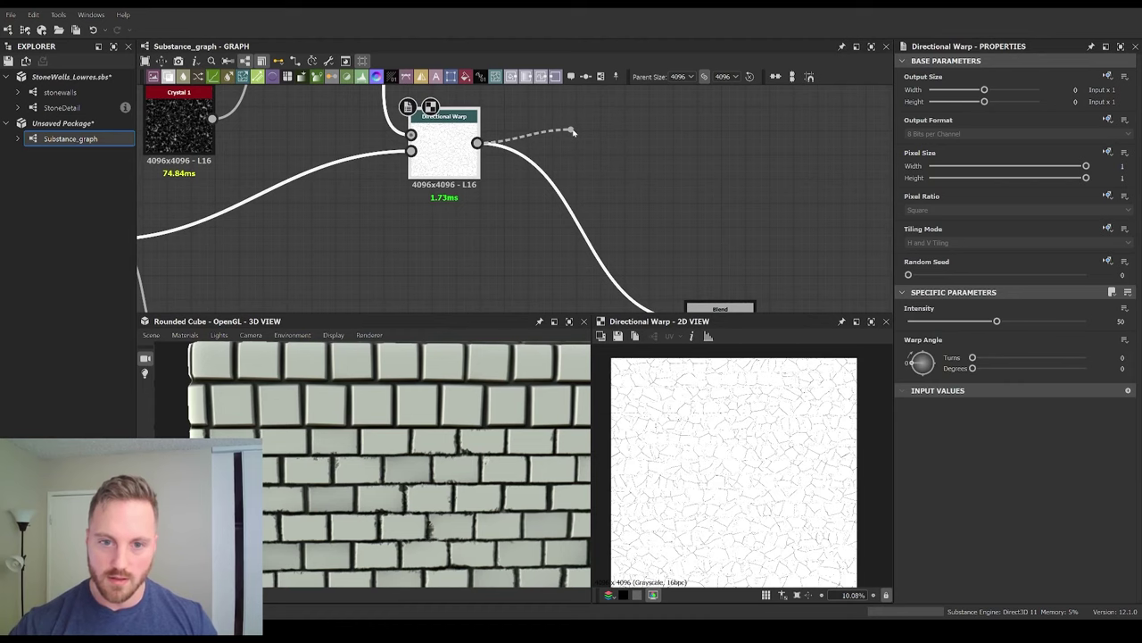
{"action": "key", "text": "Return"}
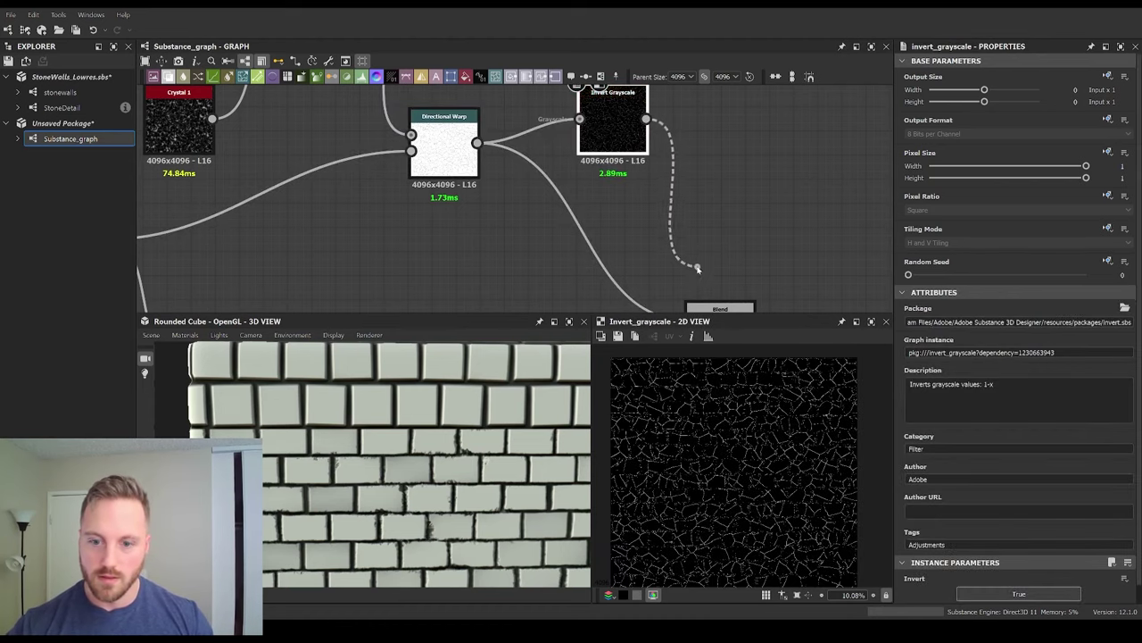
{"action": "middle_click_drag", "start_coordinate": [684, 289], "coordinate": [674, 224]}
{"action": "left_click", "coordinate": [677, 255]}
Step: Raise the crack Blend's opacity to 0.29 while viewing the bricks up close
{"action": "double_click", "coordinate": [717, 280]}
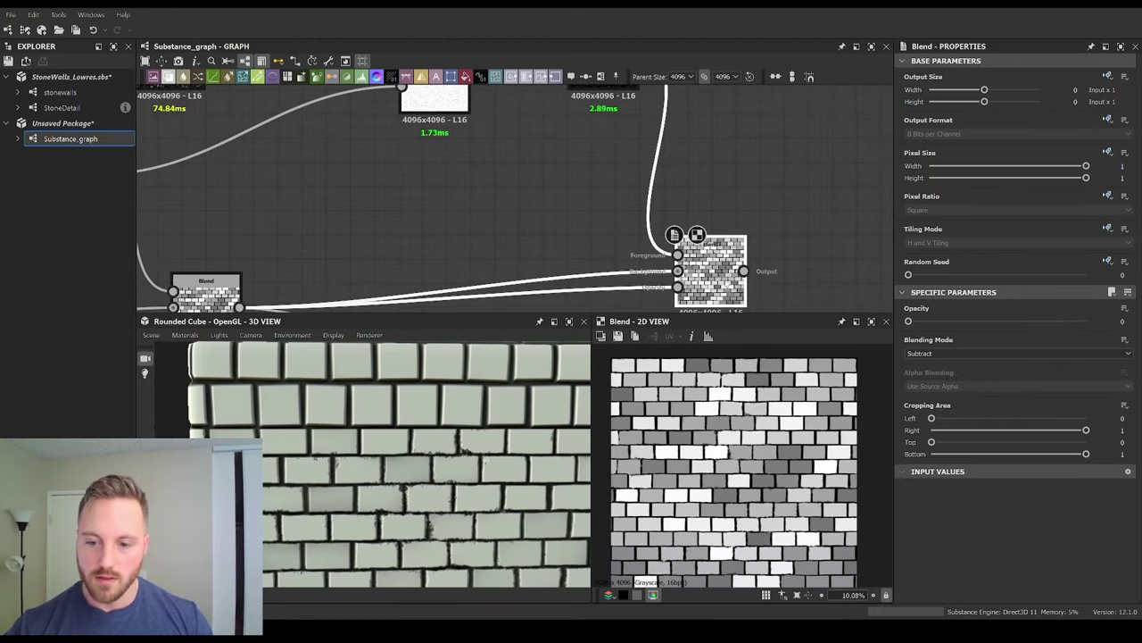
{"action": "scroll", "coordinate": [720, 400], "scroll_direction": "up", "scroll_amount": 2}
{"action": "scroll", "coordinate": [720, 400], "scroll_direction": "up", "scroll_amount": 5}
{"action": "left_click_drag", "start_coordinate": [908, 321], "coordinate": [915, 323]}
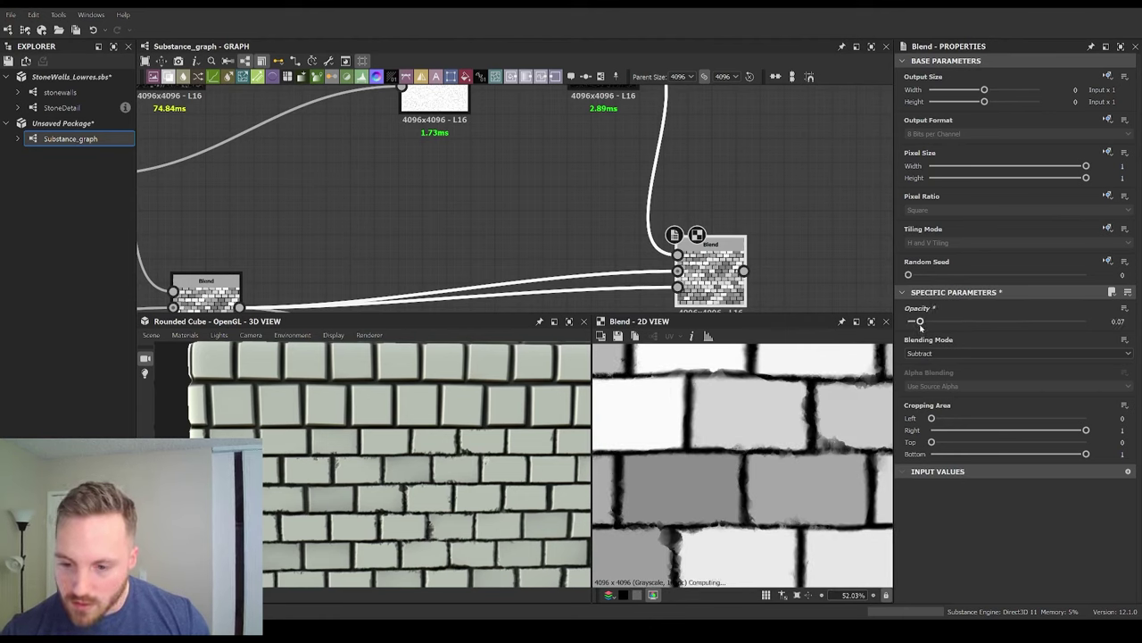
{"action": "left_click_drag", "start_coordinate": [956, 321], "coordinate": [960, 322]}
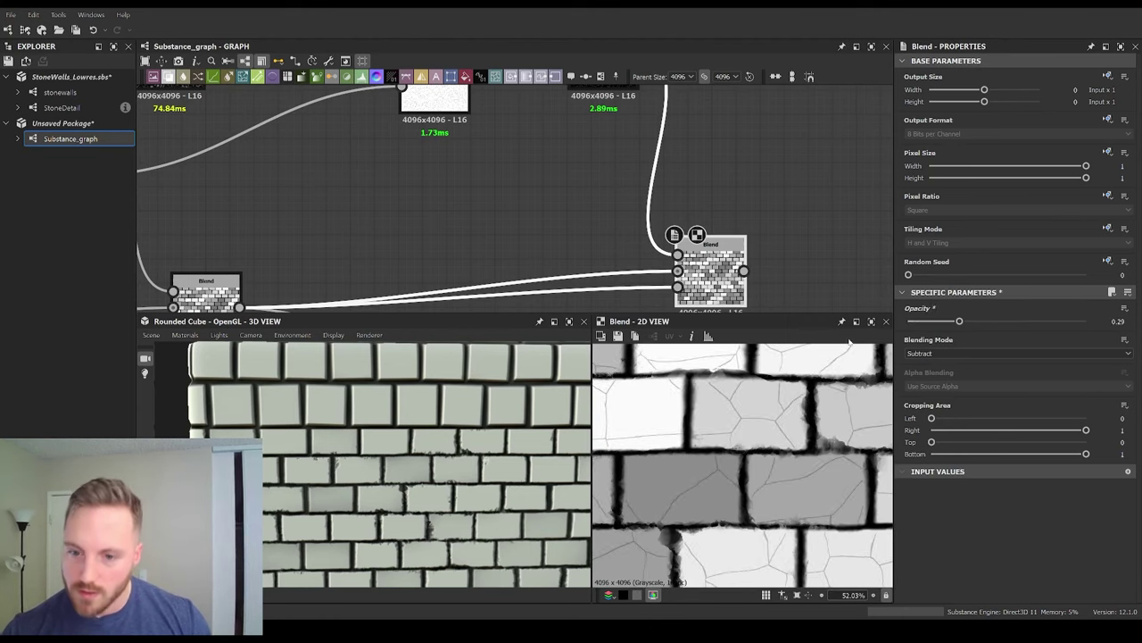
{"action": "left_click", "coordinate": [872, 322]}
Step: Add a Blend node below the crack Blend and connect the edge damage Blend to its background
{"action": "middle_click_drag", "start_coordinate": [626, 239], "coordinate": [639, 138]}
{"action": "scroll", "coordinate": [639, 138], "scroll_direction": "down", "scroll_amount": 2}
{"action": "mouse_move", "coordinate": [348, 187]}
{"action": "left_mouse_down"}
{"action": "mouse_move", "coordinate": [358, 177]}
{"action": "mouse_move", "coordinate": [339, 210]}
{"action": "mouse_move", "coordinate": [356, 194]}
{"action": "left_mouse_up"}
{"action": "left_click", "coordinate": [483, 263]}
{"action": "key", "text": "b"}
{"action": "left_click_drag", "start_coordinate": [474, 259], "coordinate": [589, 225]}
{"action": "left_click_drag", "start_coordinate": [379, 193], "coordinate": [468, 213]}
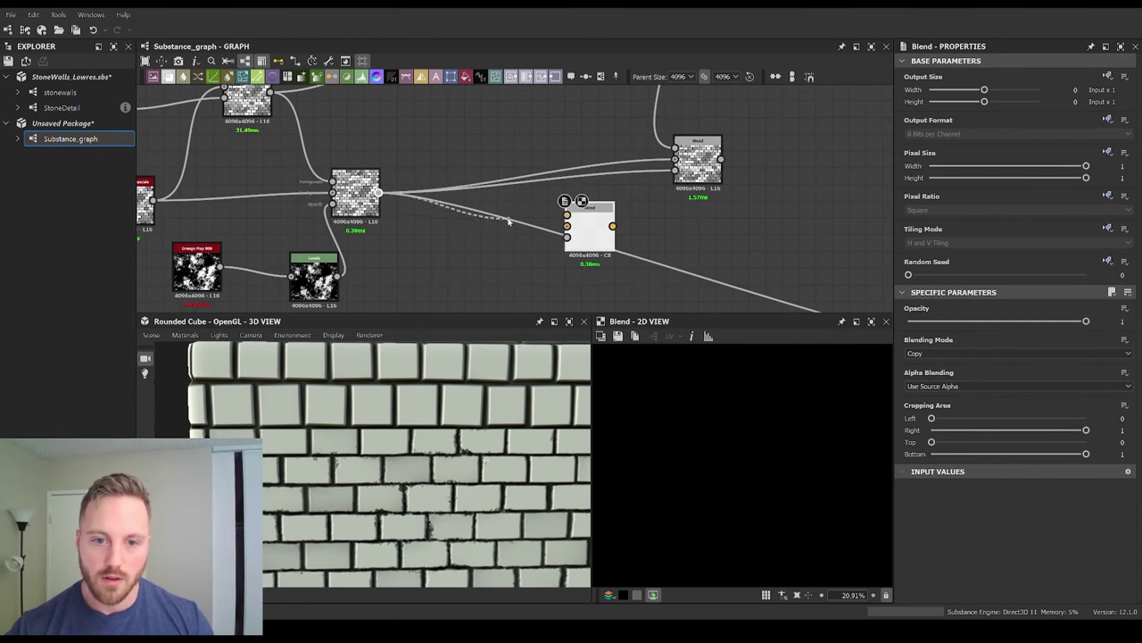
{"action": "left_click_drag", "start_coordinate": [568, 226], "coordinate": [568, 226]}
{"action": "left_click_drag", "start_coordinate": [587, 238], "coordinate": [588, 289]}
{"action": "middle_click_drag", "start_coordinate": [484, 296], "coordinate": [524, 259]}
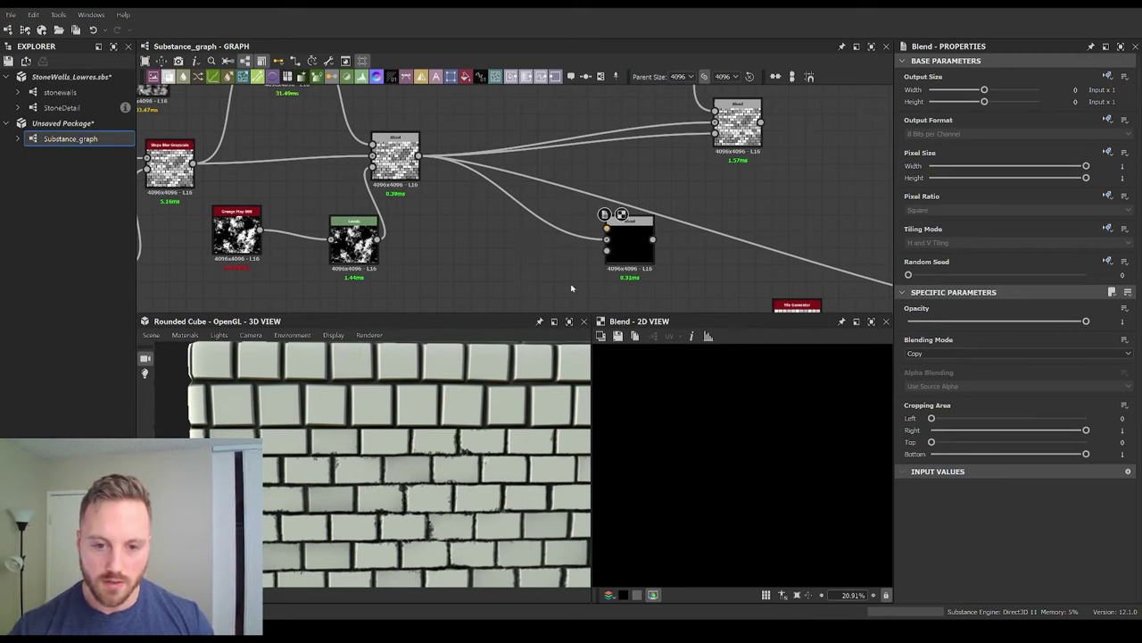
Step: Add a Clouds 2 node with Scale 3 and Disorder 0.54 and connect it to the new Blend's foreground
{"action": "key", "text": "ctrl+v"}
{"action": "scroll", "coordinate": [1008, 535], "scroll_direction": "down", "scroll_amount": 2}
{"action": "left_click_drag", "start_coordinate": [908, 519], "coordinate": [960, 520]}
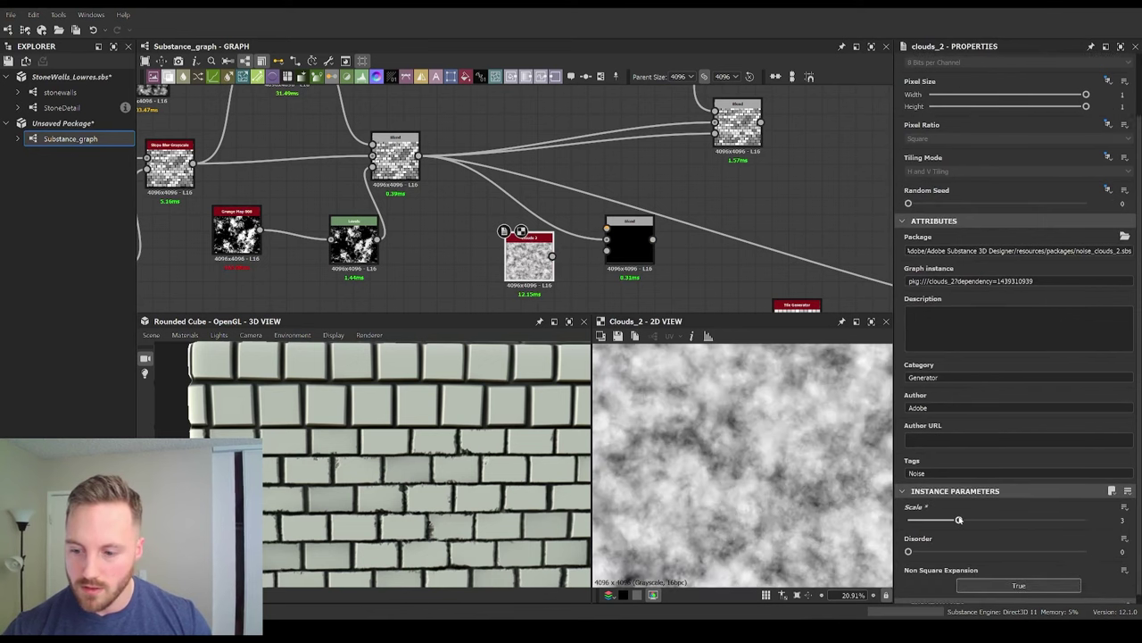
{"action": "left_click_drag", "start_coordinate": [909, 551], "coordinate": [1004, 552]}
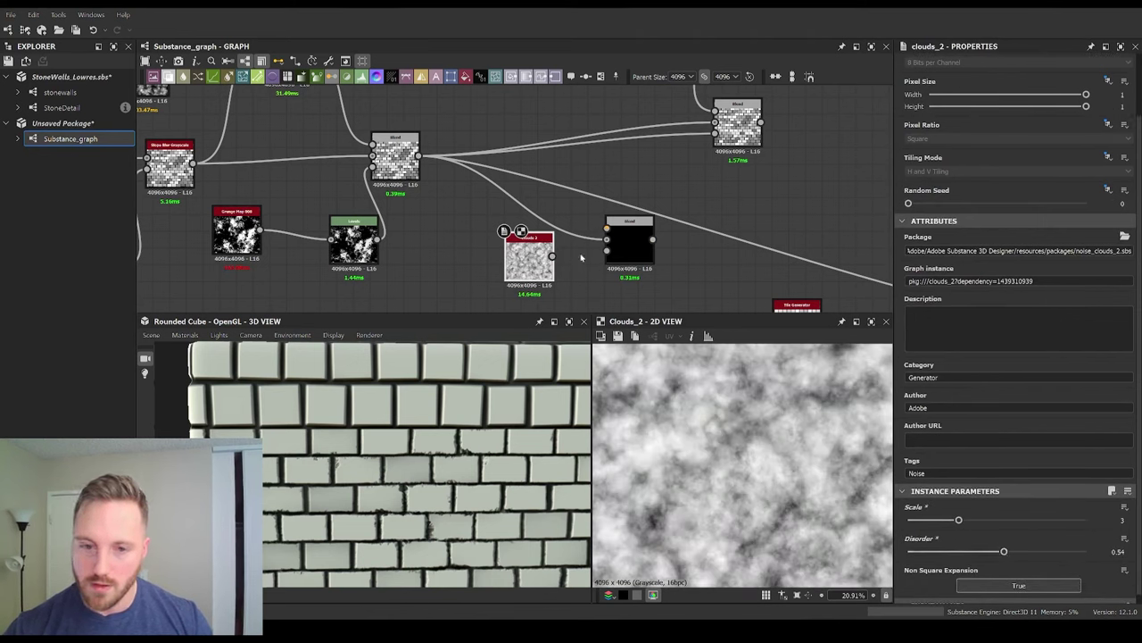
{"action": "left_click_drag", "start_coordinate": [578, 238], "coordinate": [607, 235]}
Step: Set the clouds Blend's blending mode to Subtract and inspect the resulting brick mask
{"action": "left_click", "coordinate": [629, 239]}
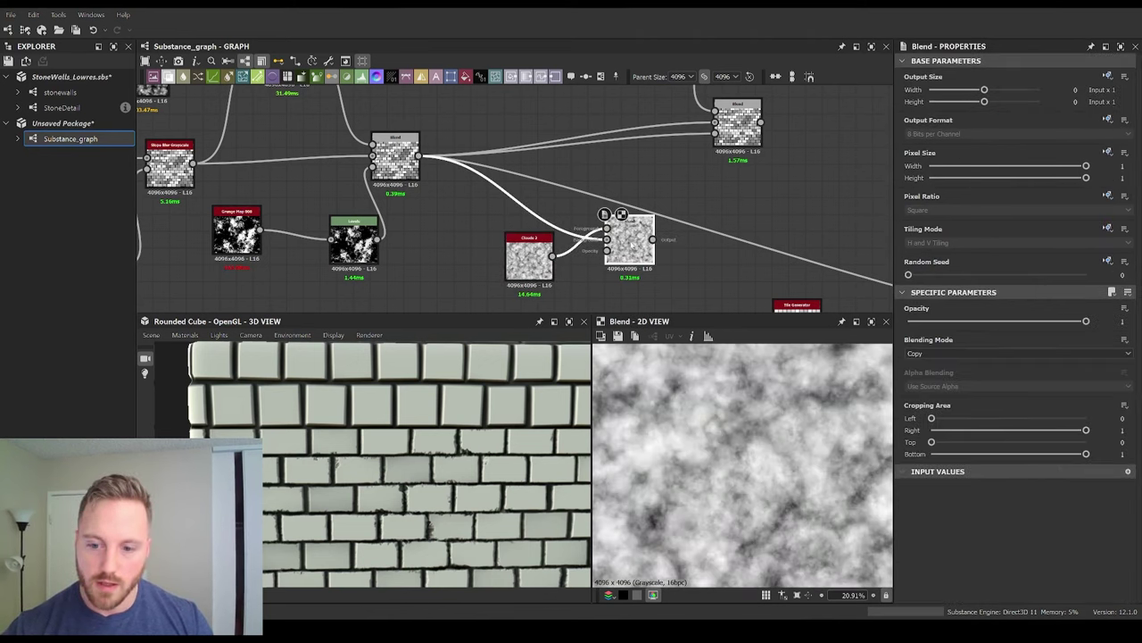
{"action": "left_click", "coordinate": [961, 386]}
{"action": "scroll", "coordinate": [797, 434], "scroll_direction": "down", "scroll_amount": 7}
{"action": "scroll", "coordinate": [793, 434], "scroll_direction": "up", "scroll_amount": 6}
{"action": "scroll", "coordinate": [769, 448], "scroll_direction": "down", "scroll_amount": 1}
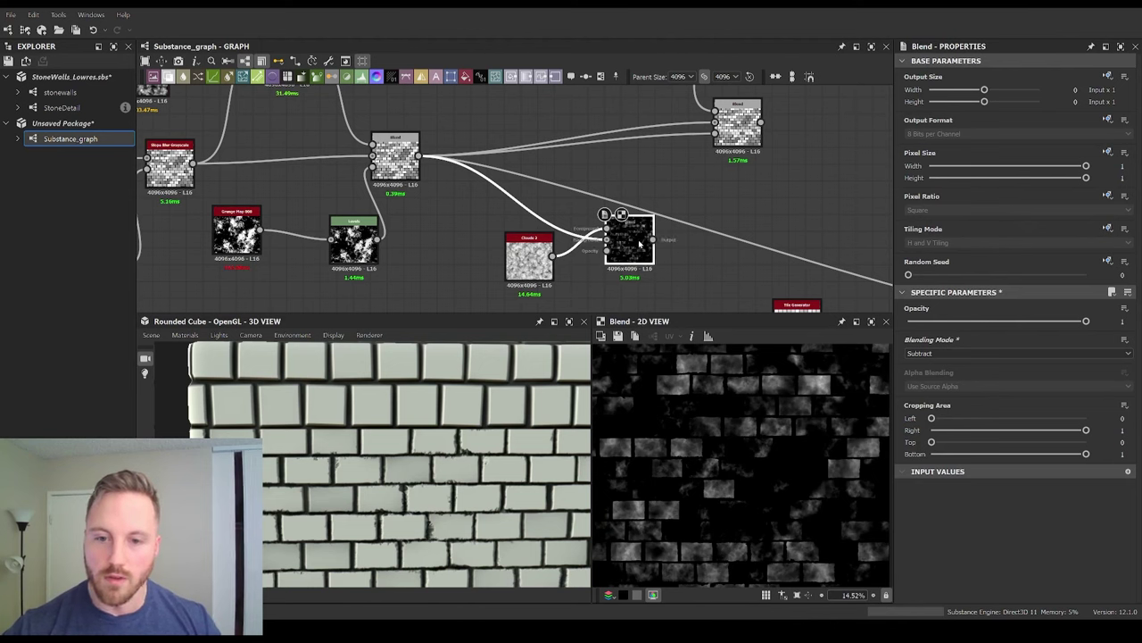
Step: Use the clouds mask as the crack Blend's opacity input, set its Opacity to 0.64 and inspect the cracks
{"action": "double_click", "coordinate": [737, 122]}
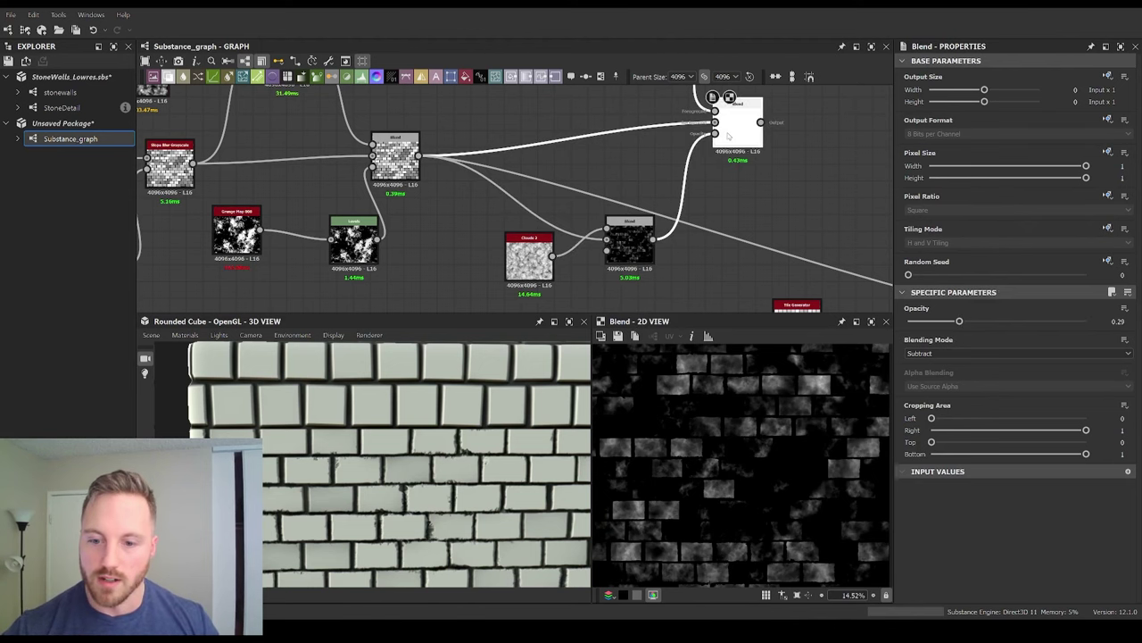
{"action": "left_click_drag", "start_coordinate": [1015, 322], "coordinate": [1029, 323]}
{"action": "scroll", "coordinate": [771, 403], "scroll_direction": "down", "scroll_amount": 2}
{"action": "scroll", "coordinate": [704, 439], "scroll_direction": "up", "scroll_amount": 3}
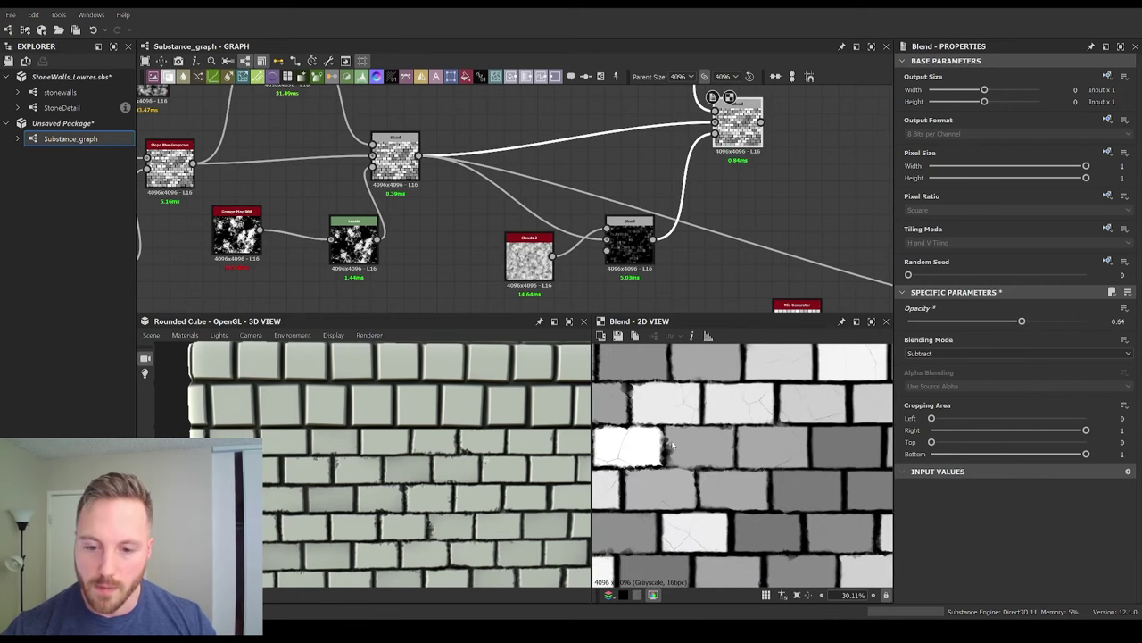
{"action": "middle_click_drag", "start_coordinate": [704, 439], "coordinate": [737, 442]}
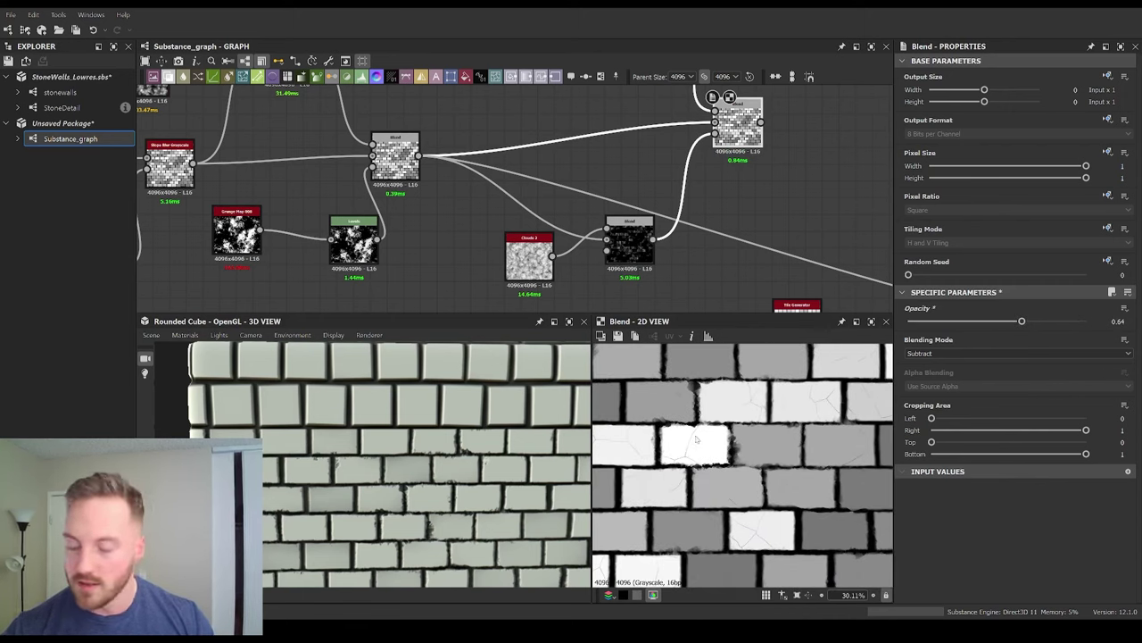
{"action": "scroll", "coordinate": [697, 438], "scroll_direction": "down", "scroll_amount": 3}
{"action": "scroll", "coordinate": [637, 449], "scroll_direction": "up", "scroll_amount": 7}
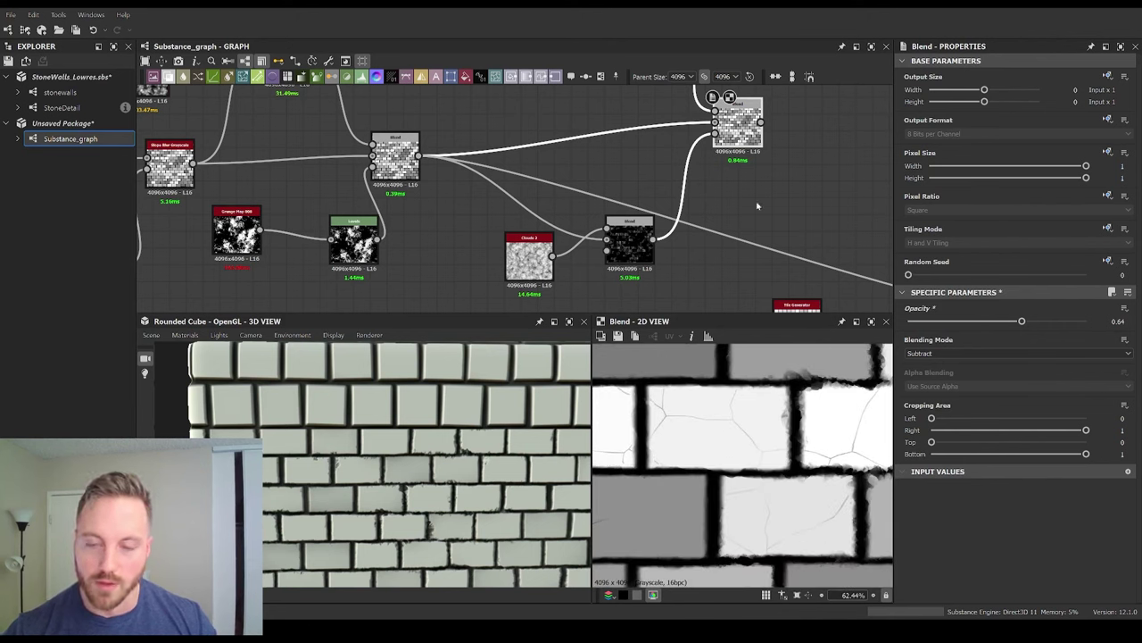
Step: Set the fourth Directional Warp's Intensity to 64.67 and inspect the cracks on the bricks
{"action": "middle_click_drag", "start_coordinate": [777, 179], "coordinate": [715, 289]}
{"action": "scroll", "coordinate": [693, 179], "scroll_direction": "down", "scroll_amount": 2}
{"action": "left_click", "coordinate": [547, 121]}
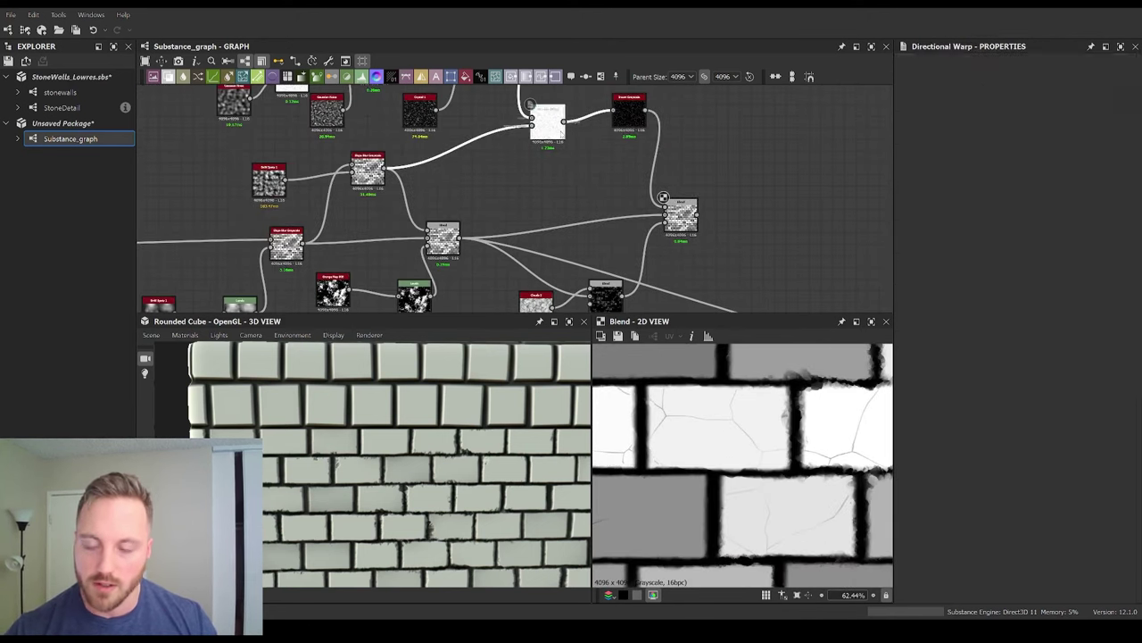
{"action": "left_click_drag", "start_coordinate": [1003, 325], "coordinate": [1023, 322]}
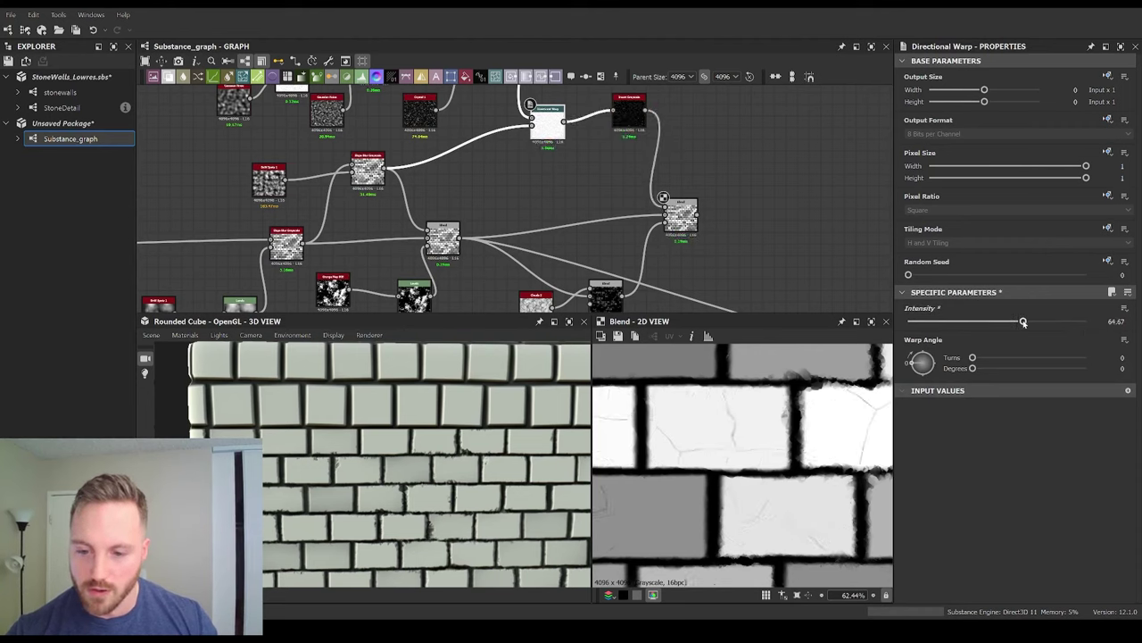
{"action": "scroll", "coordinate": [679, 461], "scroll_direction": "down", "scroll_amount": 2}
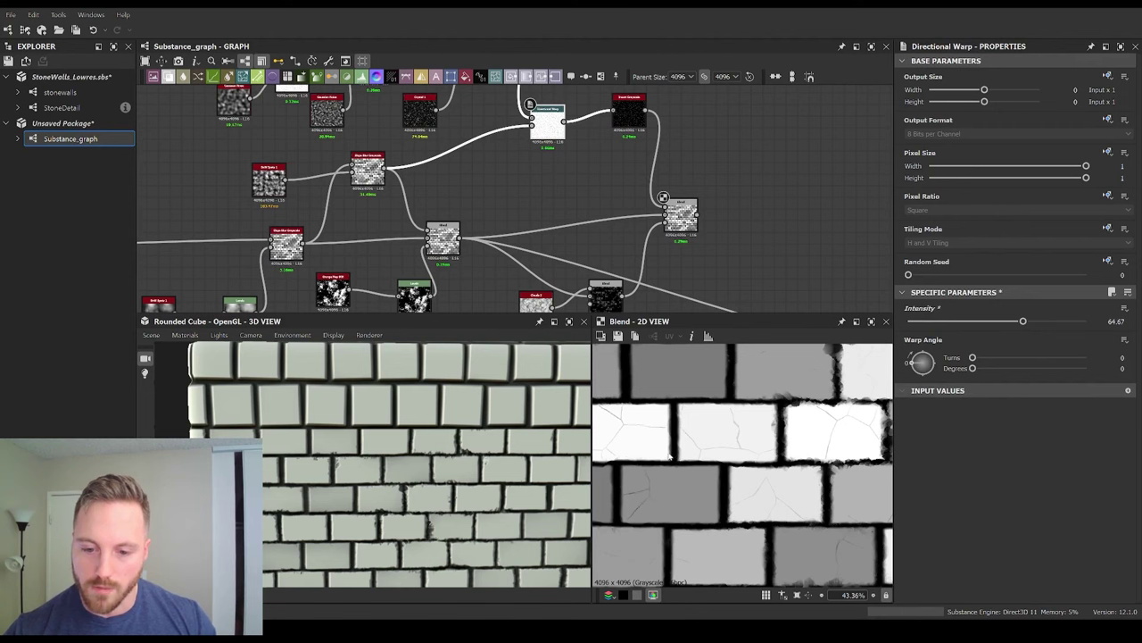
{"action": "scroll", "coordinate": [670, 455], "scroll_direction": "down", "scroll_amount": 1}
Step: Reroute the Height Blend's brick input from the edge damage Blend to the crack Blend
{"action": "middle_click_drag", "start_coordinate": [668, 246], "coordinate": [530, 154]}
{"action": "left_click_drag", "start_coordinate": [318, 142], "coordinate": [556, 120], "text": "shift"}
{"action": "middle_click_drag", "start_coordinate": [461, 510], "coordinate": [437, 414]}
{"action": "left_click_drag", "start_coordinate": [436, 415], "coordinate": [432, 440]}
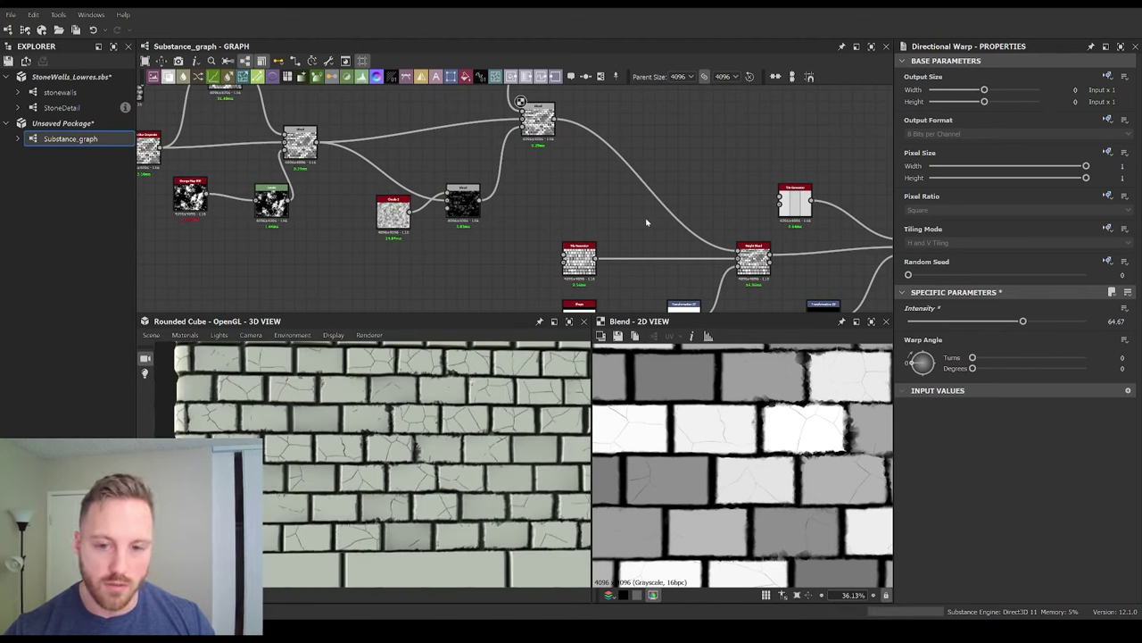
Step: Examine the crack distribution on the 3D wall and compare it with the clouds mask and the crack Blend
{"action": "middle_click_drag", "start_coordinate": [486, 206], "coordinate": [547, 204]}
{"action": "scroll", "coordinate": [448, 418], "scroll_direction": "down", "scroll_amount": 3}
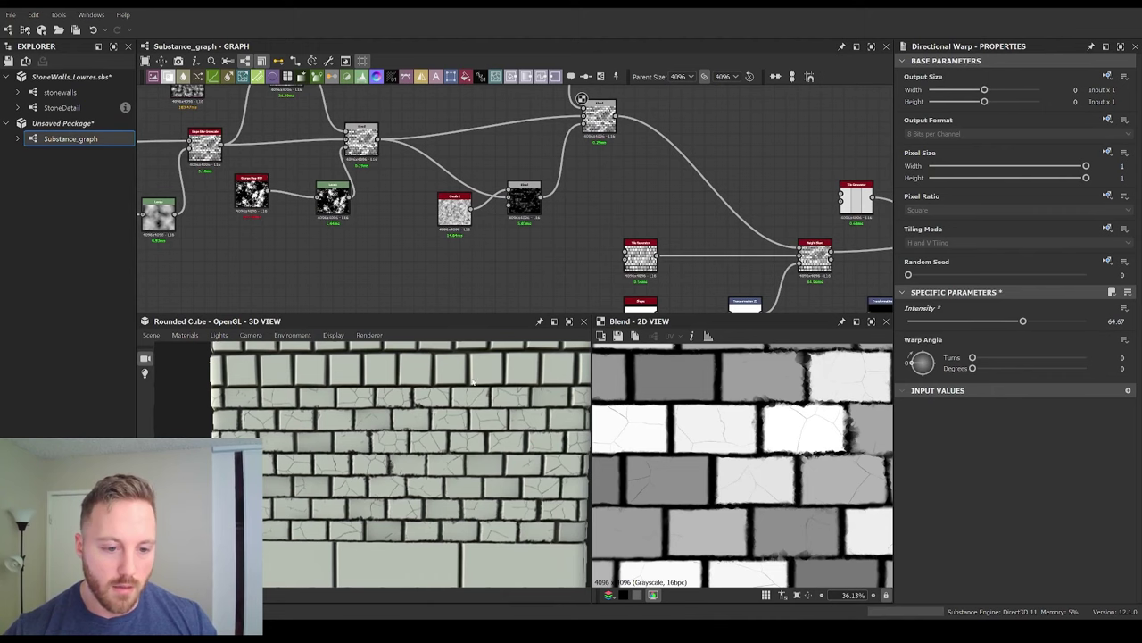
{"action": "scroll", "coordinate": [448, 418], "scroll_direction": "up", "scroll_amount": 4}
{"action": "left_click_drag", "start_coordinate": [447, 420], "coordinate": [455, 412]}
{"action": "left_click_drag", "start_coordinate": [451, 214], "coordinate": [439, 209]}
{"action": "double_click", "coordinate": [524, 201]}
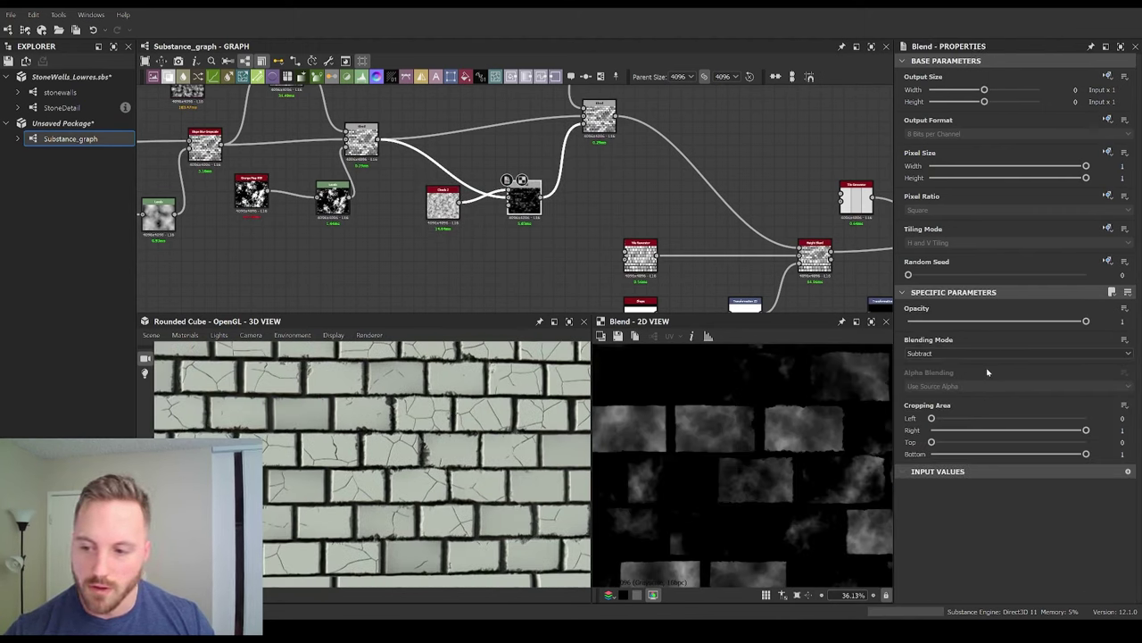
{"action": "scroll", "coordinate": [726, 450], "scroll_direction": "down", "scroll_amount": 2}
{"action": "double_click", "coordinate": [599, 117]}
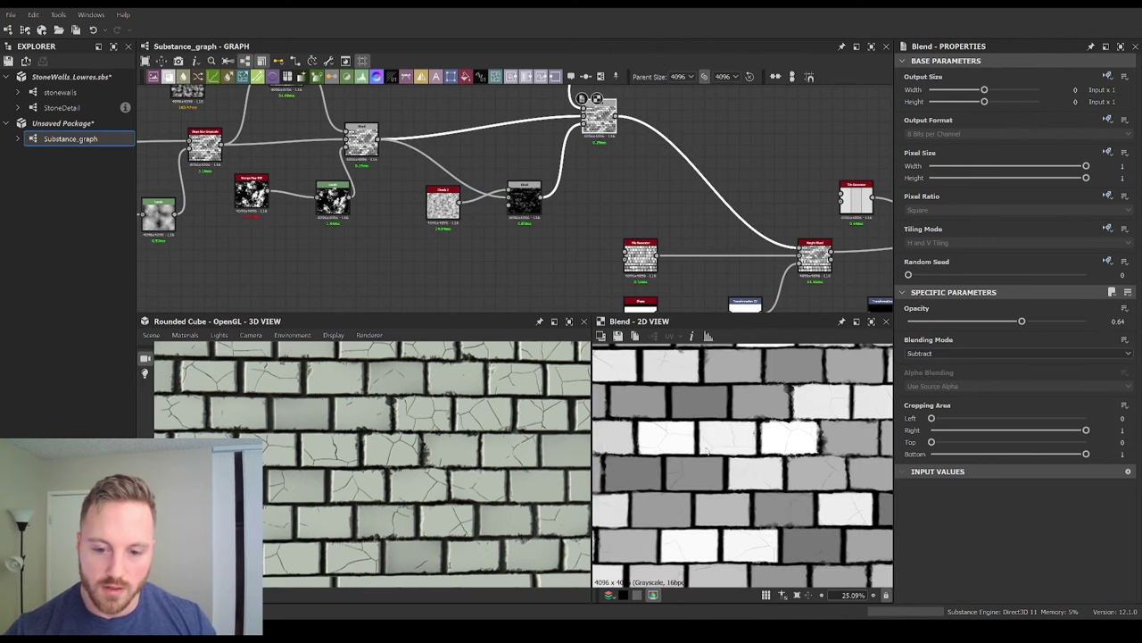
{"action": "scroll", "coordinate": [434, 430], "scroll_direction": "down", "scroll_amount": 3}
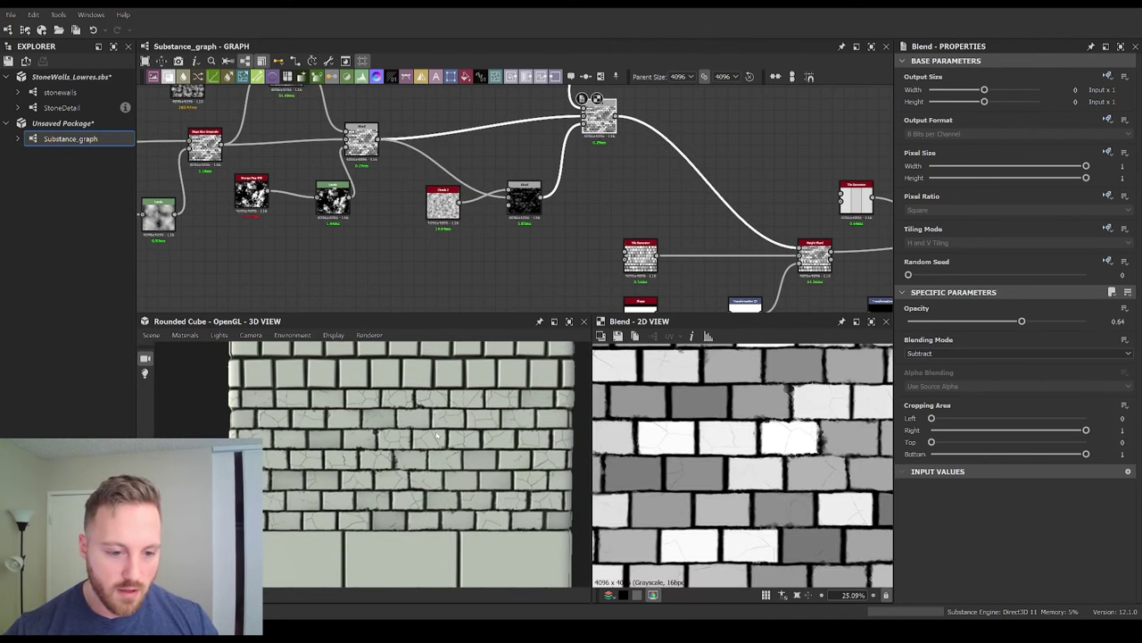
Step: Spread out the Clouds 2 node and its mask Blend, and add another Blend node beside them
{"action": "left_click_drag", "start_coordinate": [444, 203], "coordinate": [466, 164]}
{"action": "left_click_drag", "start_coordinate": [525, 198], "coordinate": [501, 224]}
{"action": "key", "text": "b"}
{"action": "double_click", "coordinate": [577, 204]}
{"action": "left_click_drag", "start_coordinate": [576, 203], "coordinate": [586, 194]}
{"action": "scroll", "coordinate": [585, 194], "scroll_direction": "up", "scroll_amount": 5}
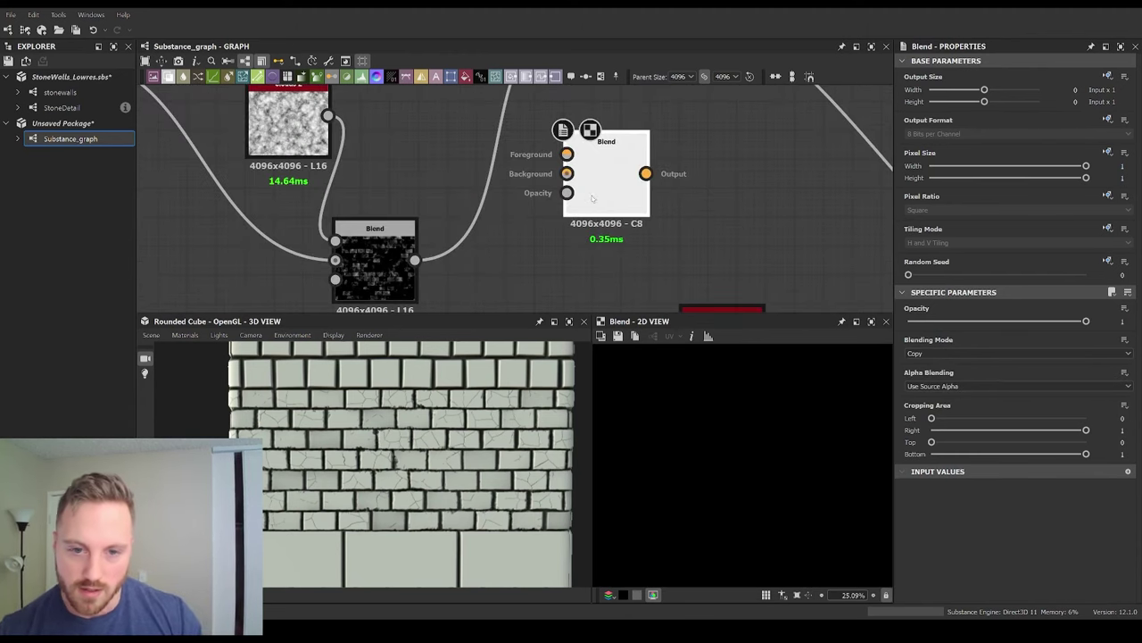
Step: Add a Moisture Noise node with Random Seed 4 and Disorder 0.51, and increase its Scale
{"action": "middle_click_drag", "start_coordinate": [513, 207], "coordinate": [536, 226]}
{"action": "left_click", "coordinate": [486, 199]}
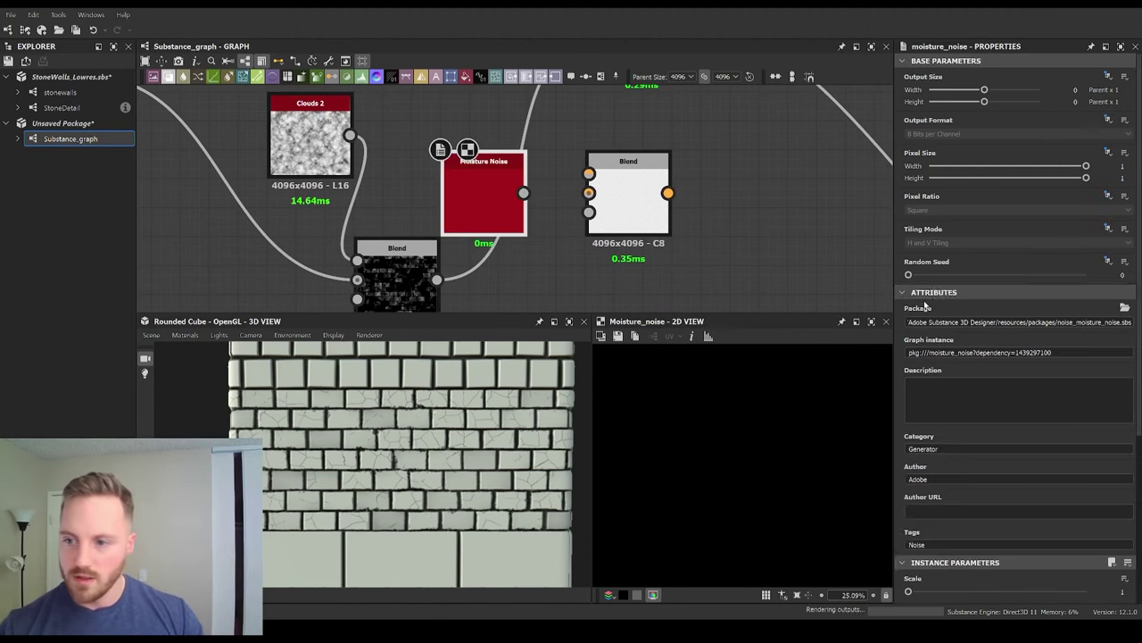
{"action": "left_click", "coordinate": [986, 274]}
{"action": "scroll", "coordinate": [991, 543], "scroll_direction": "down", "scroll_amount": 2}
{"action": "left_click", "coordinate": [1000, 552]}
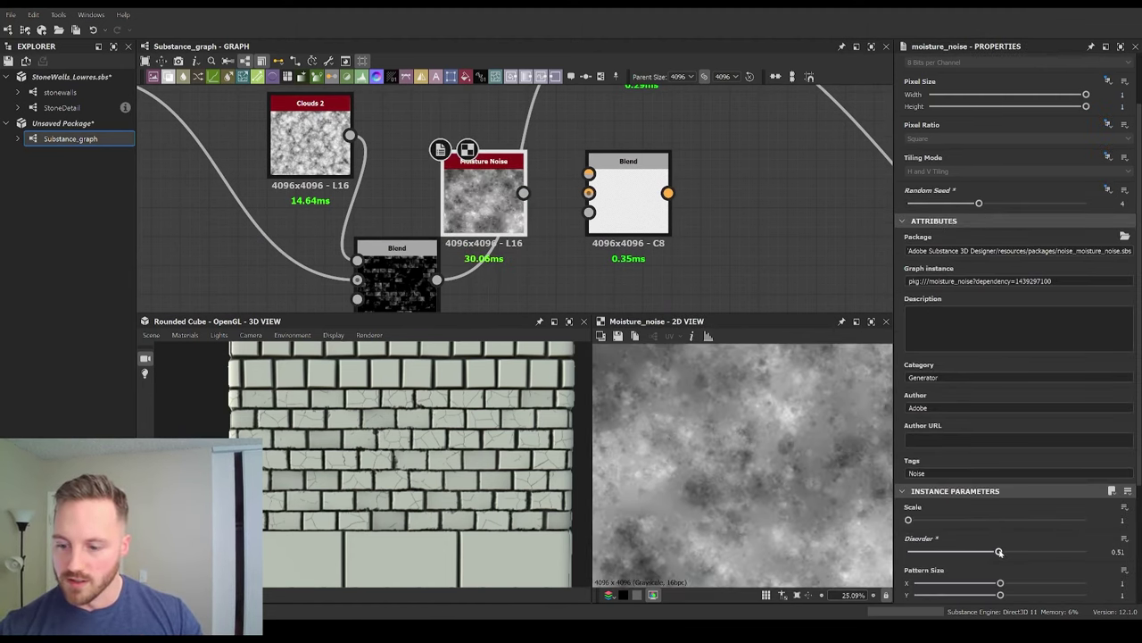
{"action": "left_click", "coordinate": [931, 521]}
Step: Subtract the Moisture Noise from the clouds mask in the new Blend node with Opacity 0.64
{"action": "left_click_drag", "start_coordinate": [529, 203], "coordinate": [588, 174]}
{"action": "left_click_drag", "start_coordinate": [438, 280], "coordinate": [589, 194]}
{"action": "left_click", "coordinate": [614, 198]}
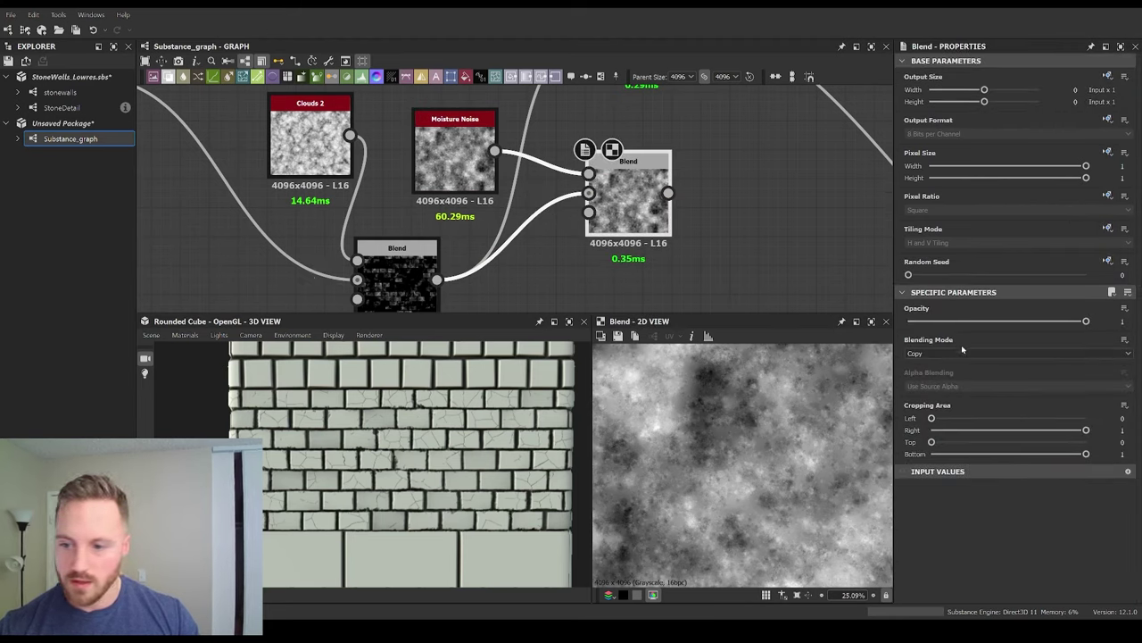
{"action": "left_click", "coordinate": [954, 386]}
{"action": "scroll", "coordinate": [791, 410], "scroll_direction": "down", "scroll_amount": 7}
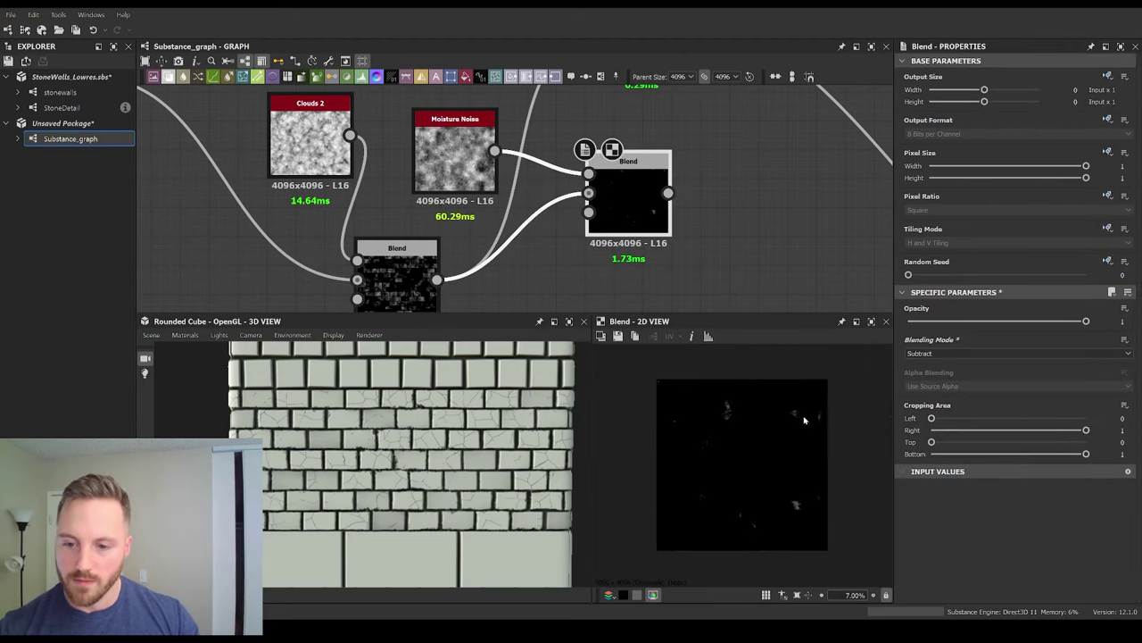
{"action": "scroll", "coordinate": [769, 429], "scroll_direction": "up", "scroll_amount": 3}
{"action": "left_click_drag", "start_coordinate": [1064, 322], "coordinate": [1038, 324]}
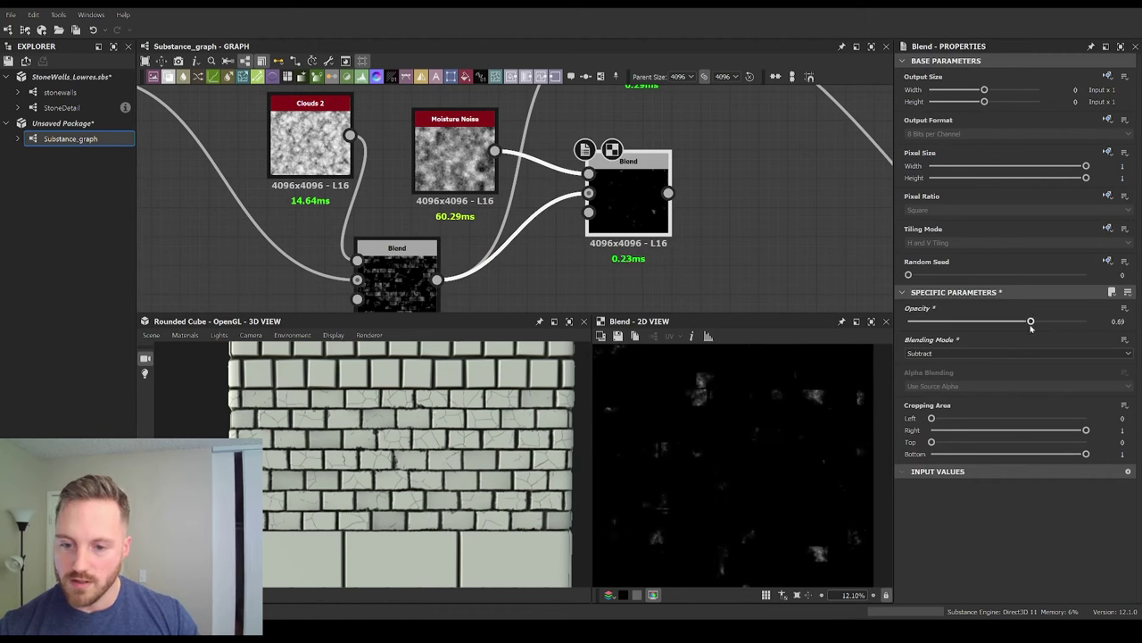
{"action": "scroll", "coordinate": [683, 177], "scroll_direction": "down", "scroll_amount": 1}
Step: Connect the moisture mask Blend to the crack Blend's opacity input and inspect the reduced cracks on the 3D wall
{"action": "middle_click_drag", "start_coordinate": [683, 178], "coordinate": [637, 237]}
{"action": "left_click_drag", "start_coordinate": [624, 250], "coordinate": [569, 122]}
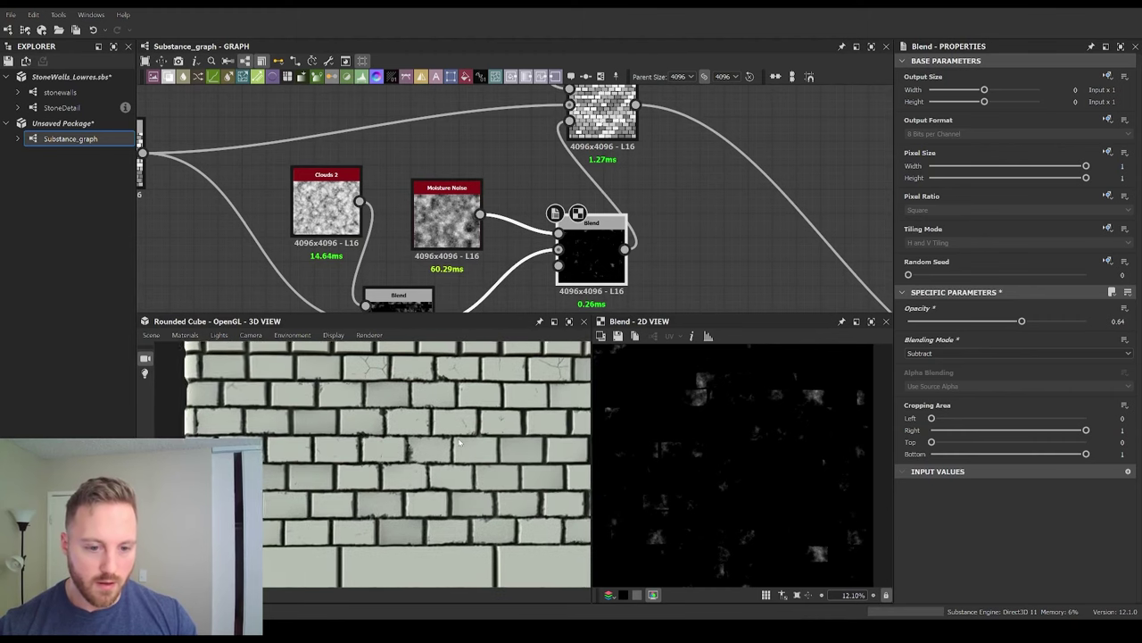
{"action": "right_click_drag", "start_coordinate": [534, 457], "coordinate": [558, 451], "text": "ctrl+shift"}
{"action": "middle_click_drag", "start_coordinate": [558, 451], "coordinate": [546, 468]}
{"action": "scroll", "coordinate": [455, 438], "scroll_direction": "up", "scroll_amount": 3}
{"action": "scroll", "coordinate": [456, 437], "scroll_direction": "up", "scroll_amount": 4}
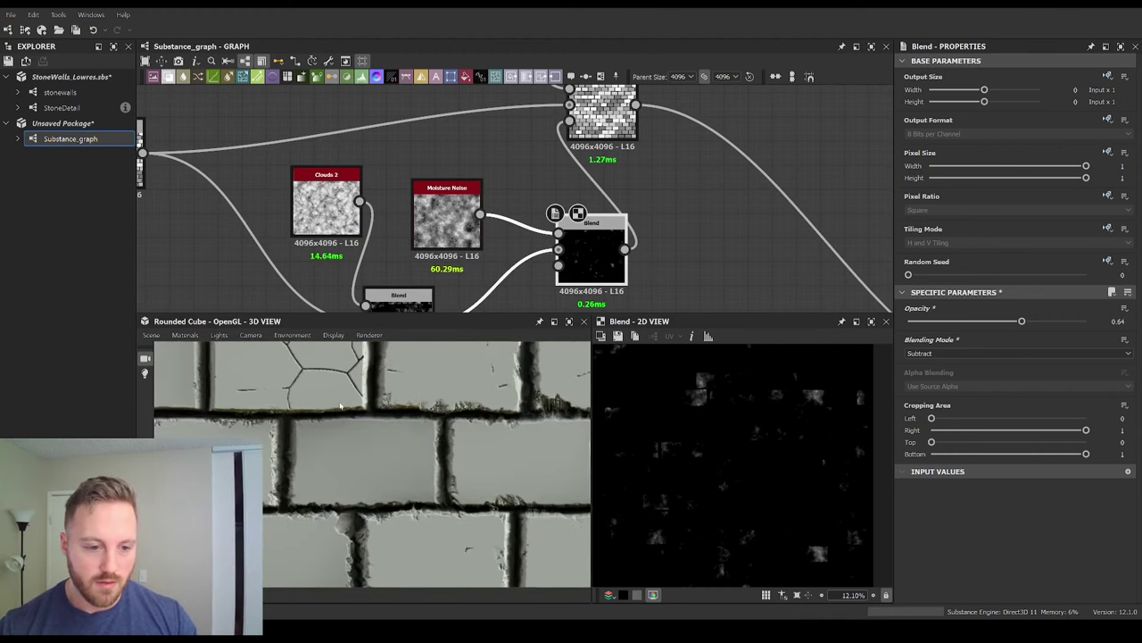
{"action": "scroll", "coordinate": [525, 266], "scroll_direction": "down", "scroll_amount": 2}
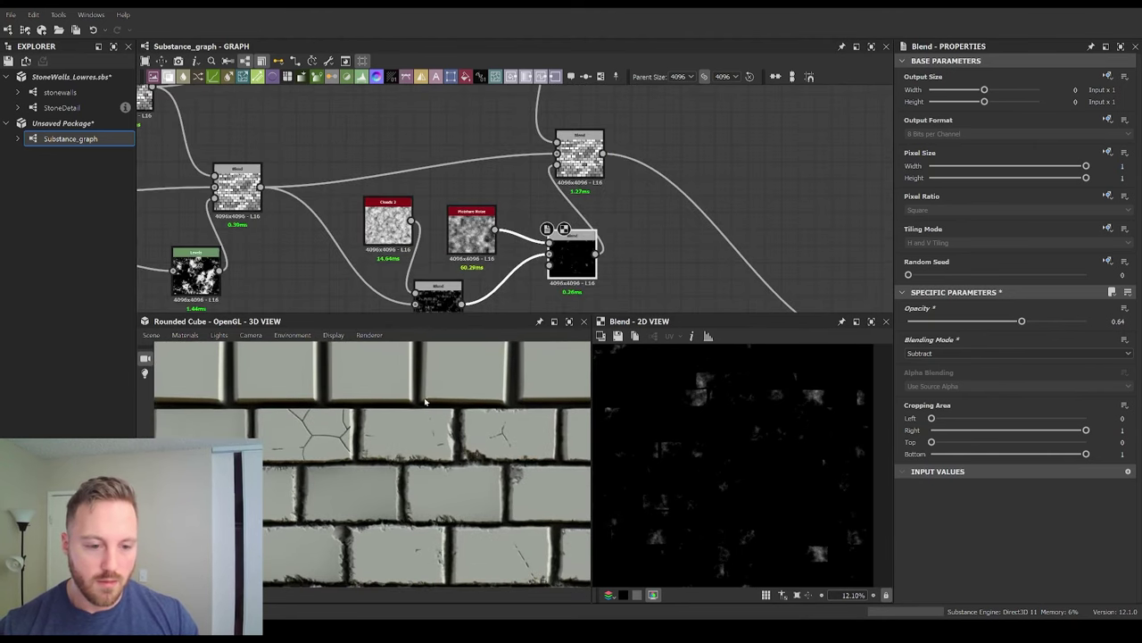
{"action": "scroll", "coordinate": [344, 432], "scroll_direction": "up", "scroll_amount": 3}
{"action": "scroll", "coordinate": [404, 446], "scroll_direction": "down", "scroll_amount": 4}
{"action": "scroll", "coordinate": [408, 448], "scroll_direction": "down", "scroll_amount": 3}
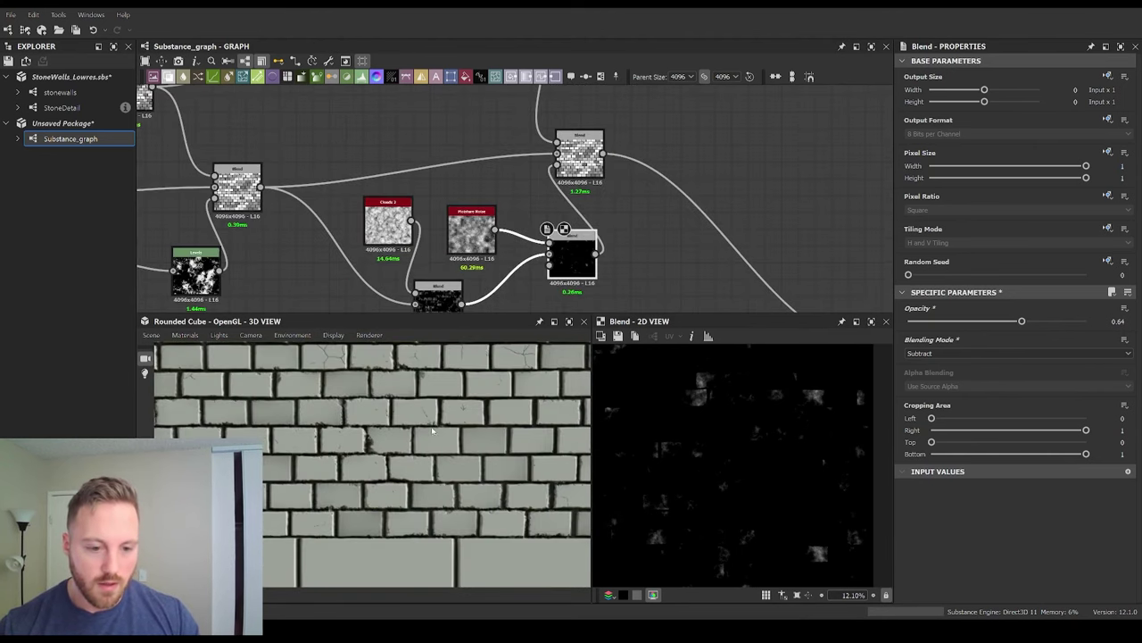
Step: Lower the moisture mask Blend's Opacity to 0.36 and inspect the cracks on the 3D wall
{"action": "left_click_drag", "start_coordinate": [1024, 322], "coordinate": [999, 332]}
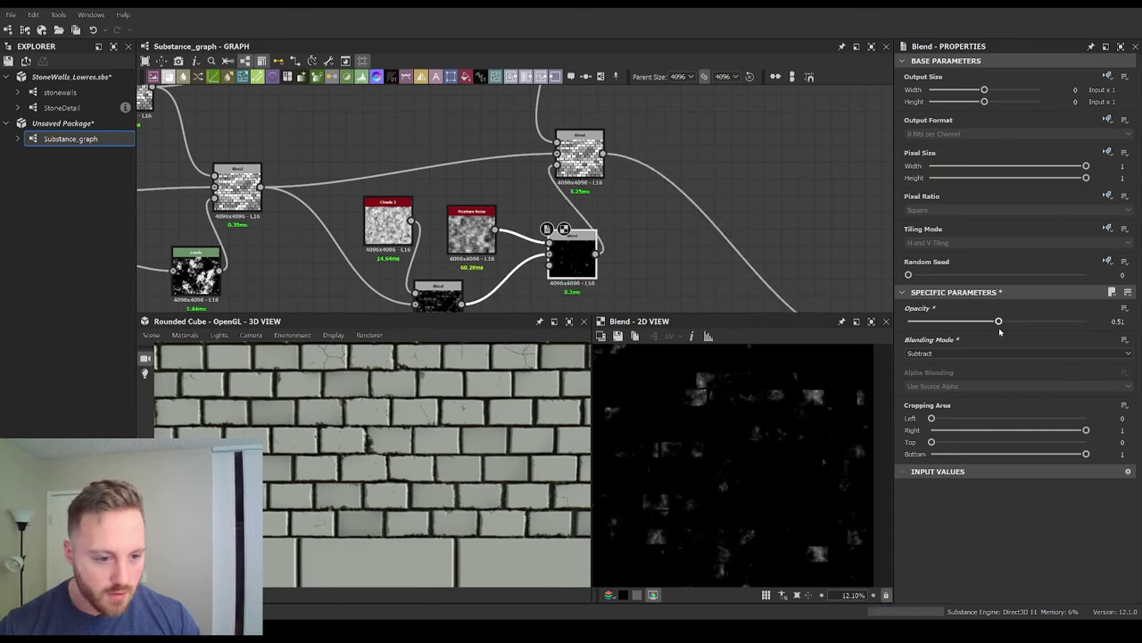
{"action": "left_click_drag", "start_coordinate": [1000, 332], "coordinate": [972, 333]}
{"action": "middle_click_drag", "start_coordinate": [522, 346], "coordinate": [436, 428]}
{"action": "scroll", "coordinate": [478, 424], "scroll_direction": "up", "scroll_amount": 5}
{"action": "scroll", "coordinate": [436, 428], "scroll_direction": "down", "scroll_amount": 2}
{"action": "scroll", "coordinate": [474, 392], "scroll_direction": "down", "scroll_amount": 3}
{"action": "left_click_drag", "start_coordinate": [474, 425], "coordinate": [463, 420]}
Step: Connect the Grunge Map's Levels output to the crack Blend's opacity input and inspect the cracks on the 3D wall
{"action": "middle_click_drag", "start_coordinate": [317, 221], "coordinate": [419, 211]}
{"action": "left_click", "coordinate": [302, 263]}
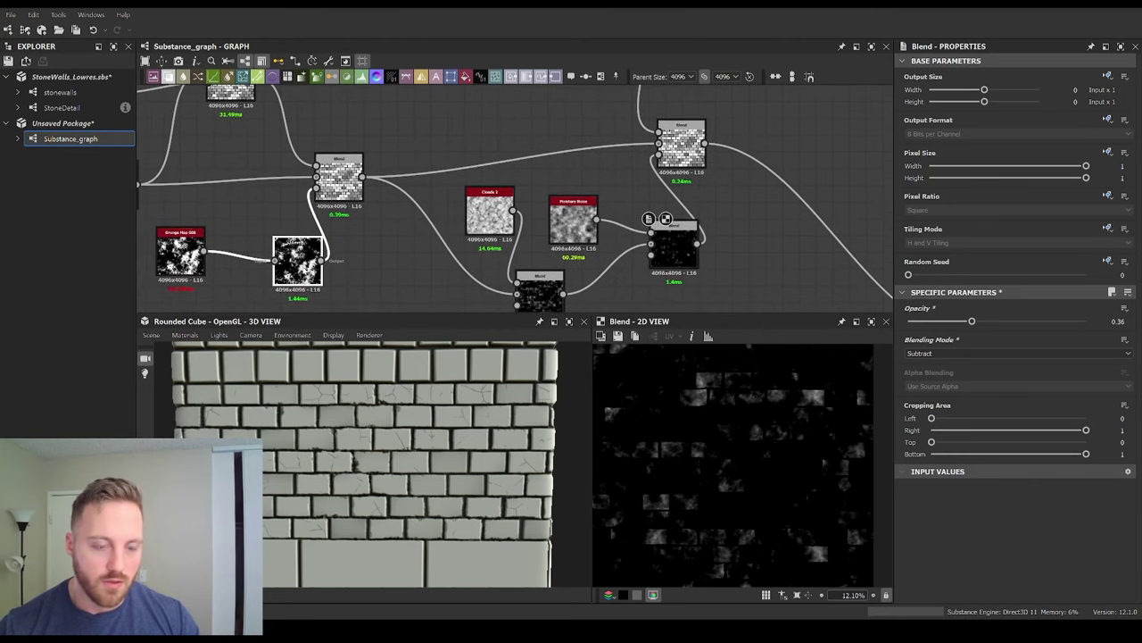
{"action": "double_click", "coordinate": [308, 261]}
{"action": "middle_click_drag", "start_coordinate": [265, 242], "coordinate": [349, 186]}
{"action": "scroll", "coordinate": [401, 210], "scroll_direction": "up", "scroll_amount": 2}
{"action": "left_click", "coordinate": [401, 215]}
{"action": "middle_click_drag", "start_coordinate": [589, 198], "coordinate": [466, 242]}
{"action": "middle_click_drag", "start_coordinate": [698, 130], "coordinate": [615, 214]}
{"action": "left_click", "coordinate": [683, 191]}
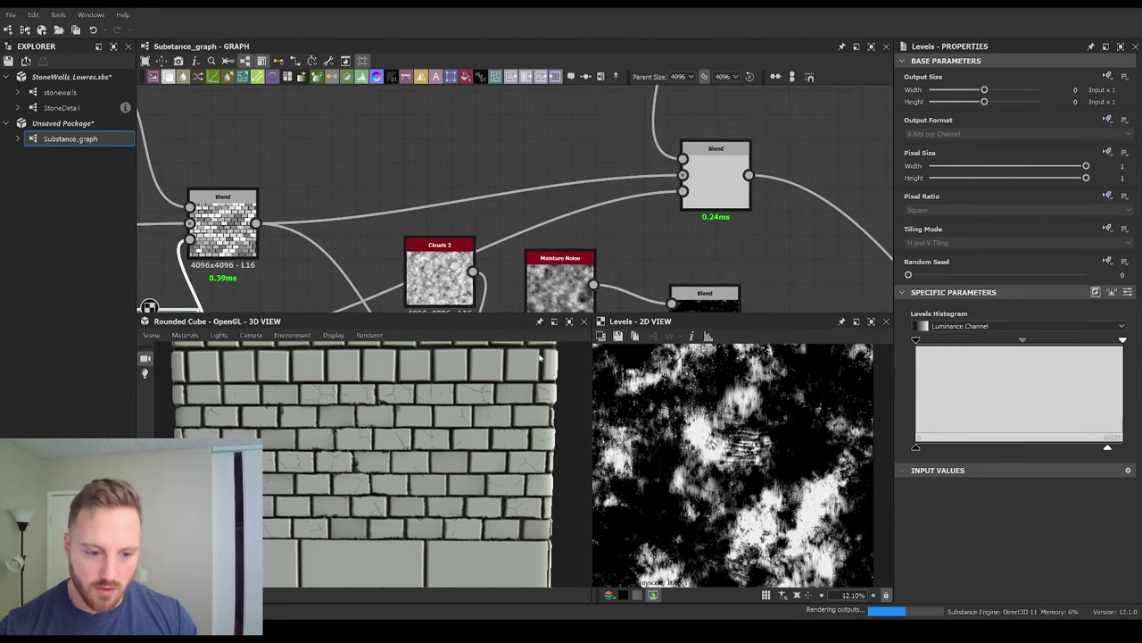
{"action": "scroll", "coordinate": [374, 432], "scroll_direction": "up", "scroll_amount": 3}
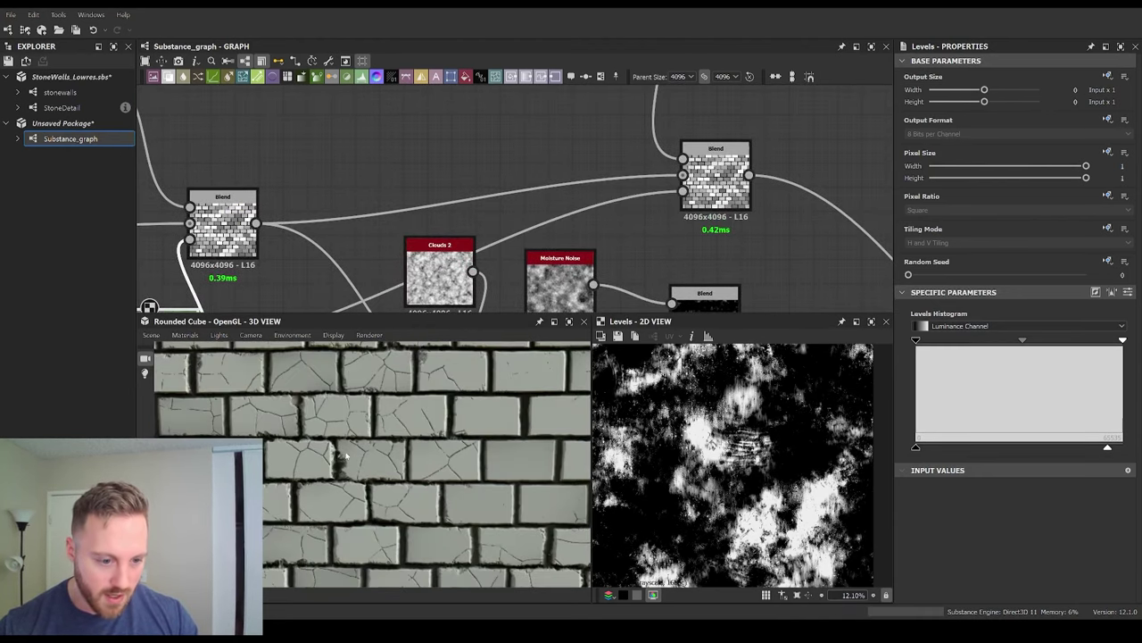
{"action": "scroll", "coordinate": [342, 455], "scroll_direction": "down", "scroll_amount": 4}
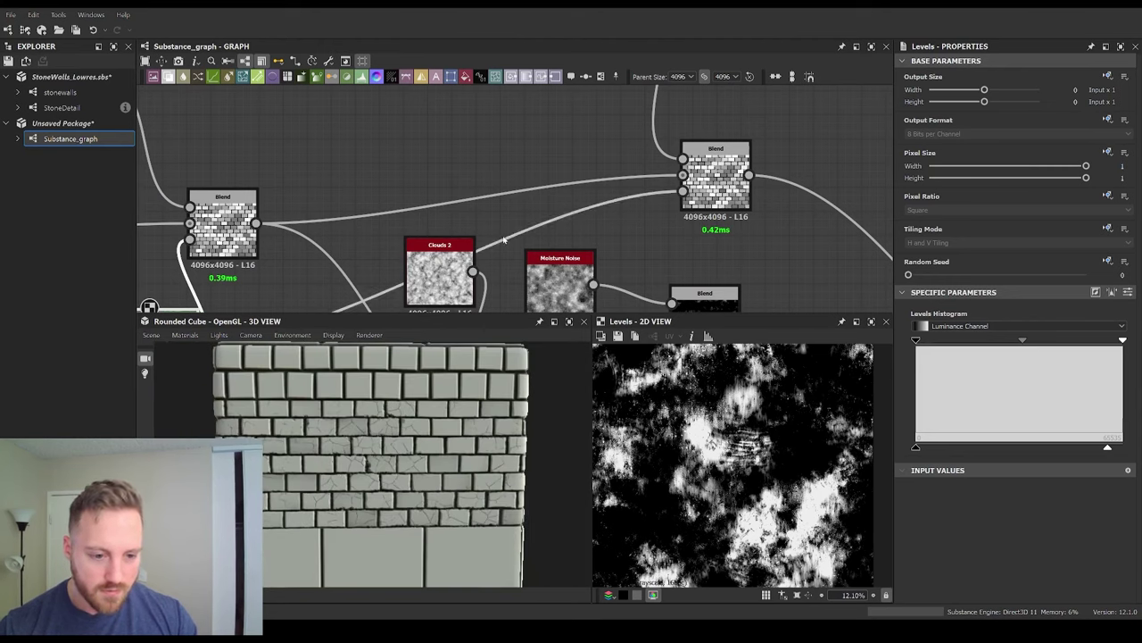
Step: Reposition the crack Blend and the Invert Grayscale node to make room between them in the graph
{"action": "middle_click_drag", "start_coordinate": [604, 182], "coordinate": [594, 222]}
{"action": "scroll", "coordinate": [600, 228], "scroll_direction": "down", "scroll_amount": 4}
{"action": "scroll", "coordinate": [669, 199], "scroll_direction": "up", "scroll_amount": 2}
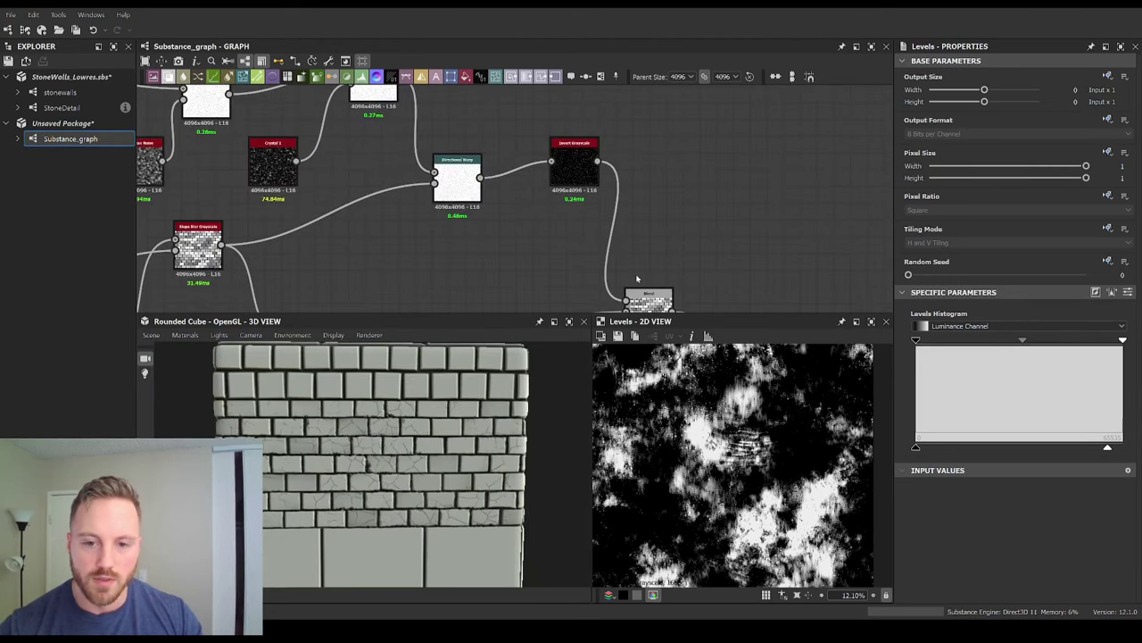
{"action": "middle_click_drag", "start_coordinate": [653, 302], "coordinate": [627, 241]}
{"action": "left_click_drag", "start_coordinate": [627, 241], "coordinate": [721, 239]}
{"action": "middle_click_drag", "start_coordinate": [642, 147], "coordinate": [628, 242]}
{"action": "left_click_drag", "start_coordinate": [541, 197], "coordinate": [575, 161]}
{"action": "scroll", "coordinate": [575, 161], "scroll_direction": "up", "scroll_amount": 5}
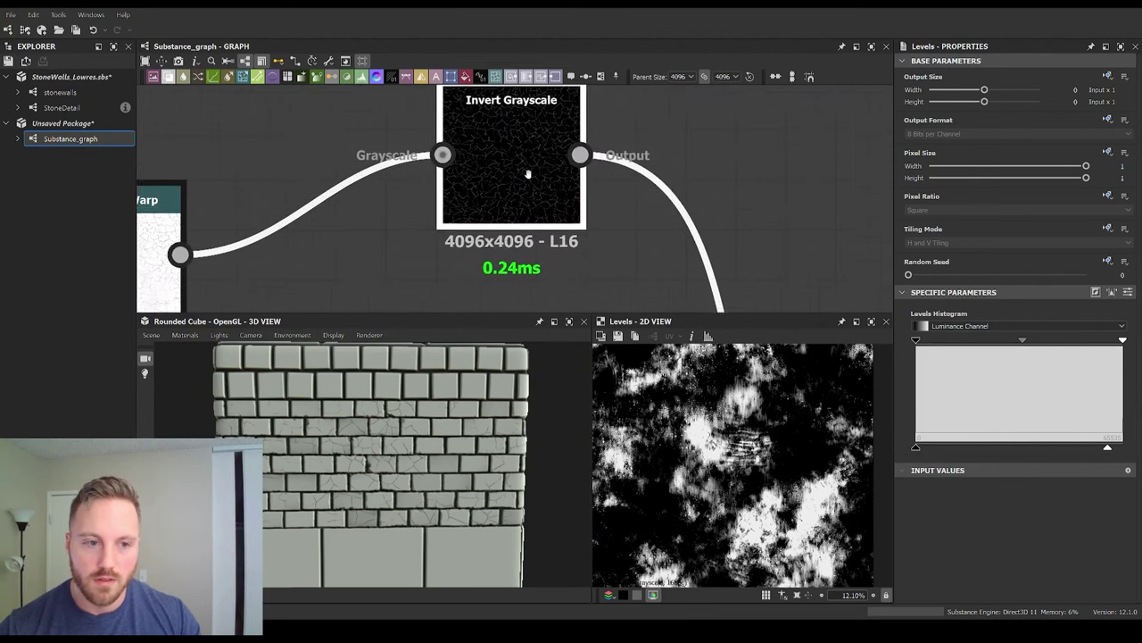
{"action": "scroll", "coordinate": [781, 199], "scroll_direction": "down", "scroll_amount": 4}
{"action": "scroll", "coordinate": [619, 173], "scroll_direction": "up", "scroll_amount": 1}
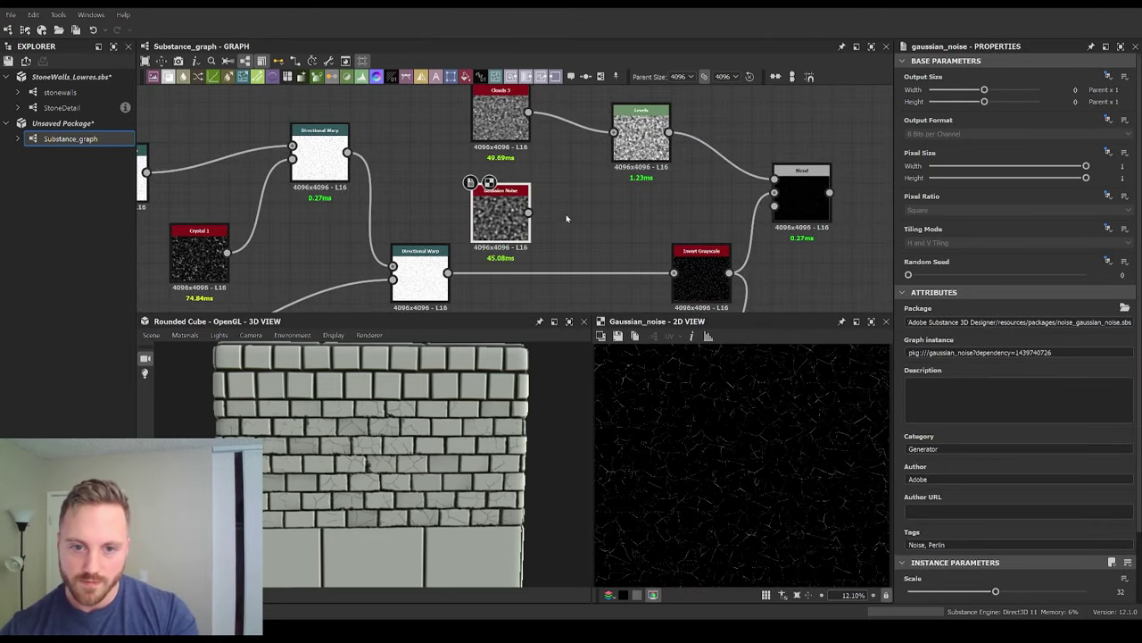
Step: Feed the Gaussian Noise into the new mask Blend's foreground in place of the Clouds 3 Levels and preview the Blend
{"action": "double_click", "coordinate": [503, 214]}
{"action": "left_click_drag", "start_coordinate": [528, 212], "coordinate": [774, 179]}
{"action": "double_click", "coordinate": [801, 196]}
{"action": "left_click_drag", "start_coordinate": [1086, 322], "coordinate": [1099, 339]}
{"action": "middle_click_drag", "start_coordinate": [775, 308], "coordinate": [699, 268]}
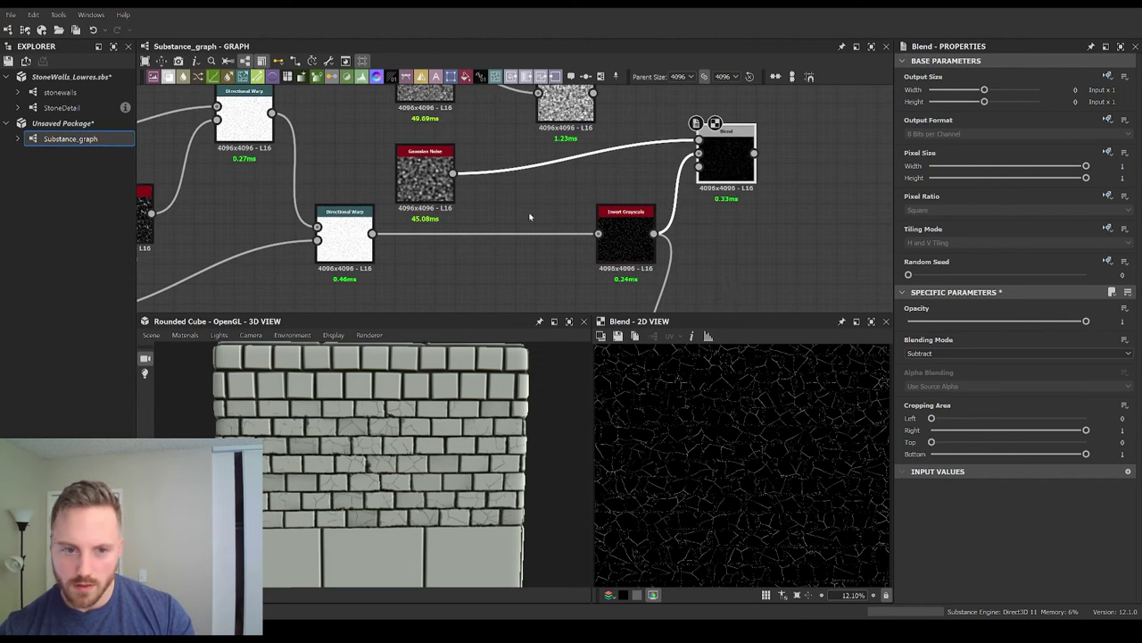
Step: Add a Levels node after the Gaussian Noise and narrow its input range from both ends to raise the contrast
{"action": "left_click", "coordinate": [436, 175]}
{"action": "left_click_drag", "start_coordinate": [453, 174], "coordinate": [536, 194]}
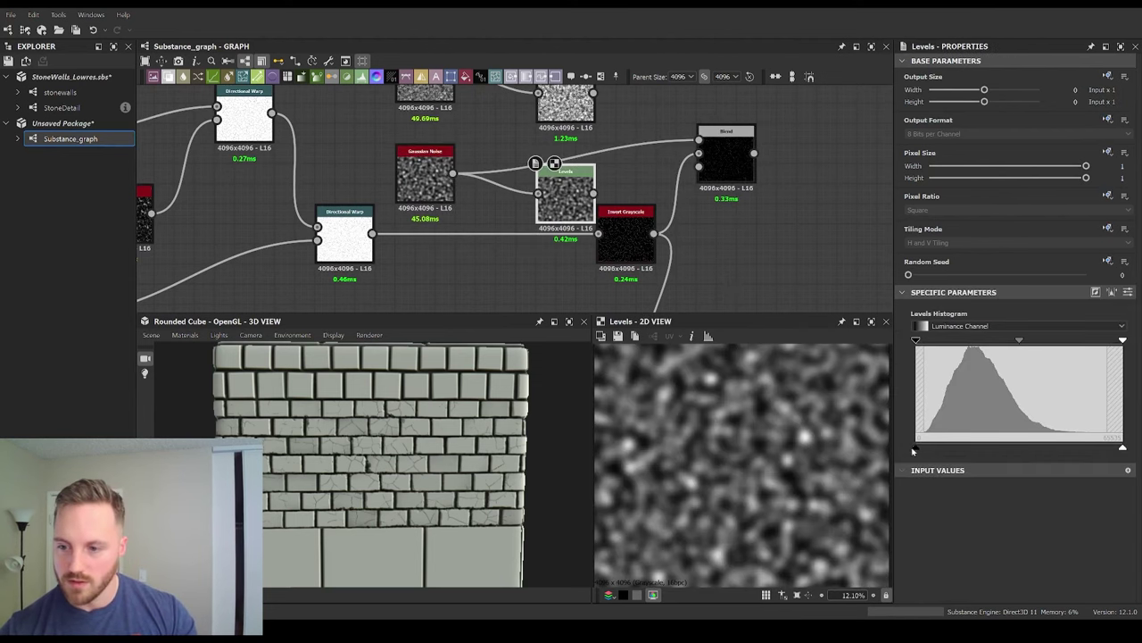
{"action": "mouse_move", "coordinate": [914, 450]}
{"action": "left_mouse_down"}
{"action": "mouse_move", "coordinate": [940, 450]}
{"action": "mouse_move", "coordinate": [914, 451]}
{"action": "left_mouse_up"}
{"action": "mouse_move", "coordinate": [1123, 448]}
{"action": "left_mouse_down"}
{"action": "mouse_move", "coordinate": [1020, 450]}
{"action": "mouse_move", "coordinate": [1124, 450]}
{"action": "left_mouse_up"}
{"action": "left_click_drag", "start_coordinate": [1123, 340], "coordinate": [1060, 341]}
{"action": "left_click_drag", "start_coordinate": [916, 341], "coordinate": [977, 345]}
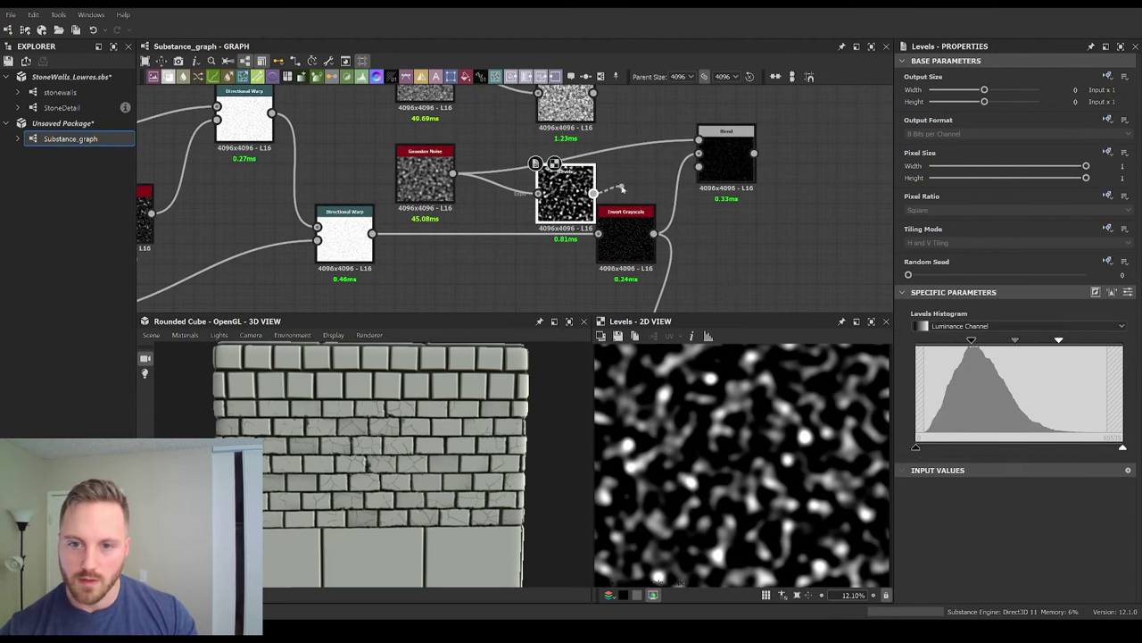
Step: Connect the Gaussian Noise Levels to the mask Blend, using Multiply mode, and examine the masked cracks in the 2D view
{"action": "left_click", "coordinate": [725, 159]}
{"action": "scroll", "coordinate": [722, 438], "scroll_direction": "down", "scroll_amount": 3}
{"action": "scroll", "coordinate": [751, 454], "scroll_direction": "up", "scroll_amount": 2}
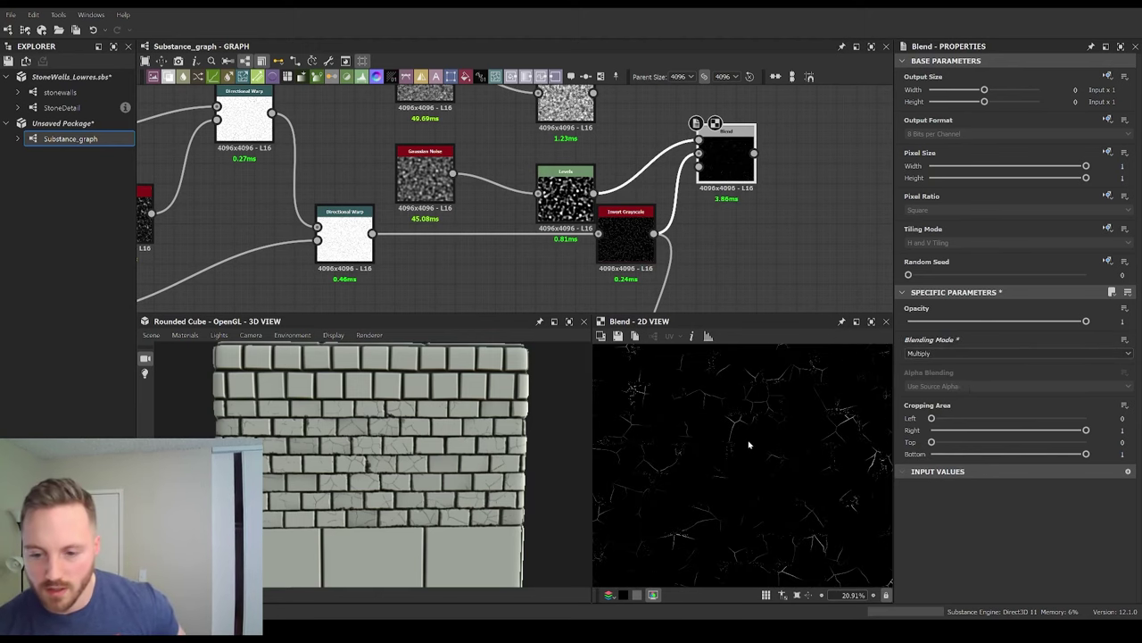
{"action": "scroll", "coordinate": [755, 434], "scroll_direction": "down", "scroll_amount": 3}
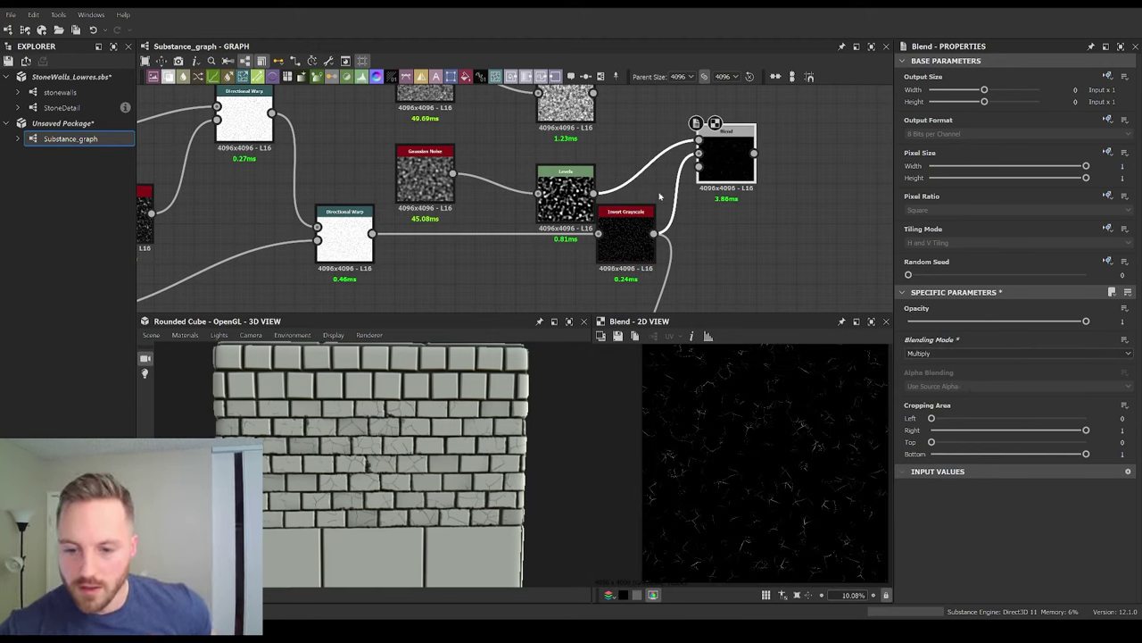
Step: Connect the masked-crack Blend to the wall's crack Blend in place of the Invert Grayscale and inspect the 3D wall
{"action": "scroll", "coordinate": [730, 267], "scroll_direction": "down", "scroll_amount": 5}
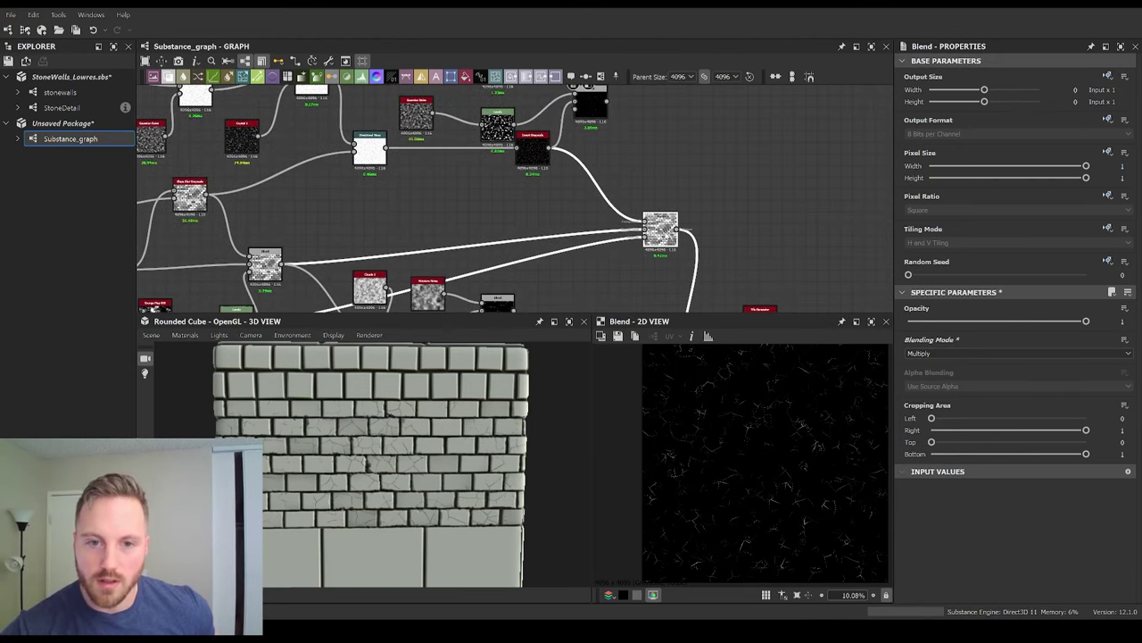
{"action": "left_click", "coordinate": [660, 237]}
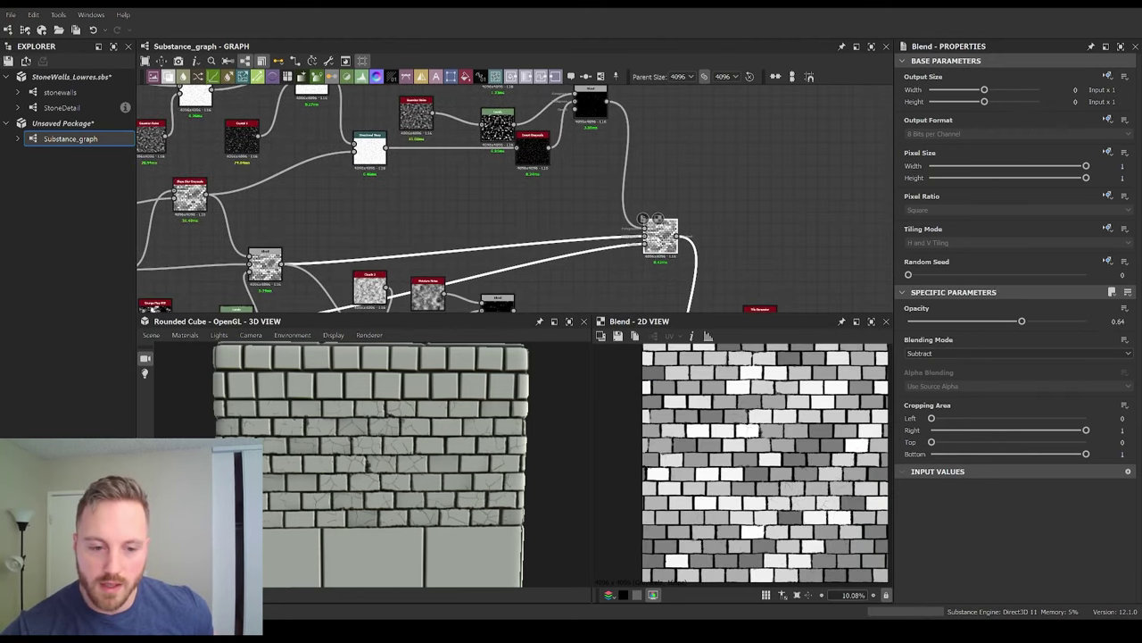
{"action": "scroll", "coordinate": [405, 388], "scroll_direction": "up", "scroll_amount": 4}
{"action": "scroll", "coordinate": [405, 387], "scroll_direction": "down", "scroll_amount": 4}
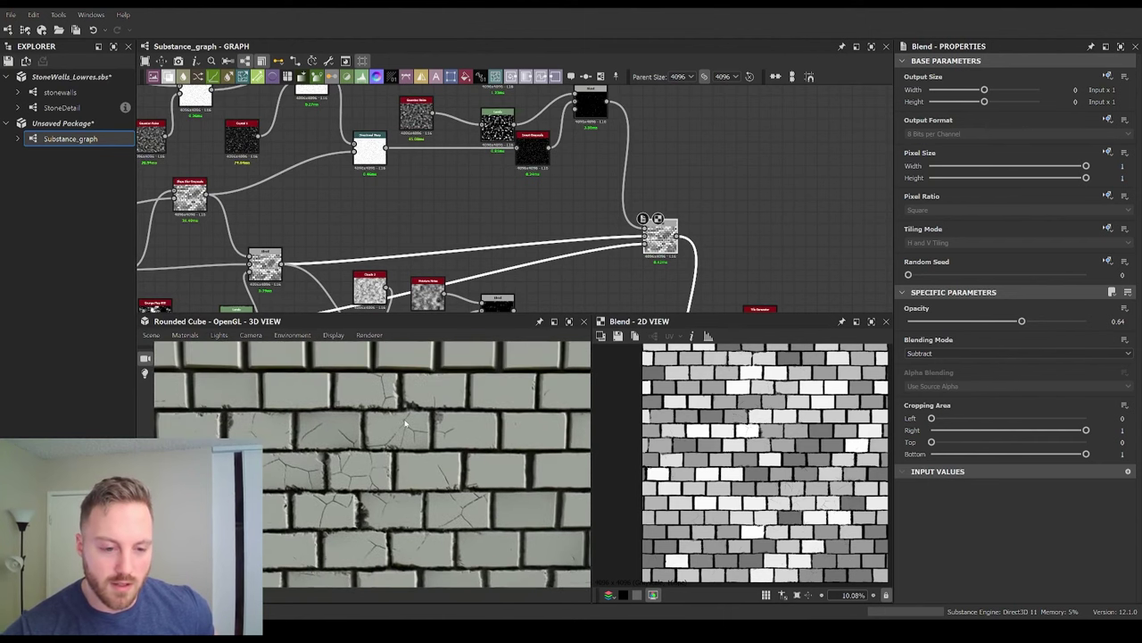
{"action": "scroll", "coordinate": [393, 441], "scroll_direction": "up", "scroll_amount": 2}
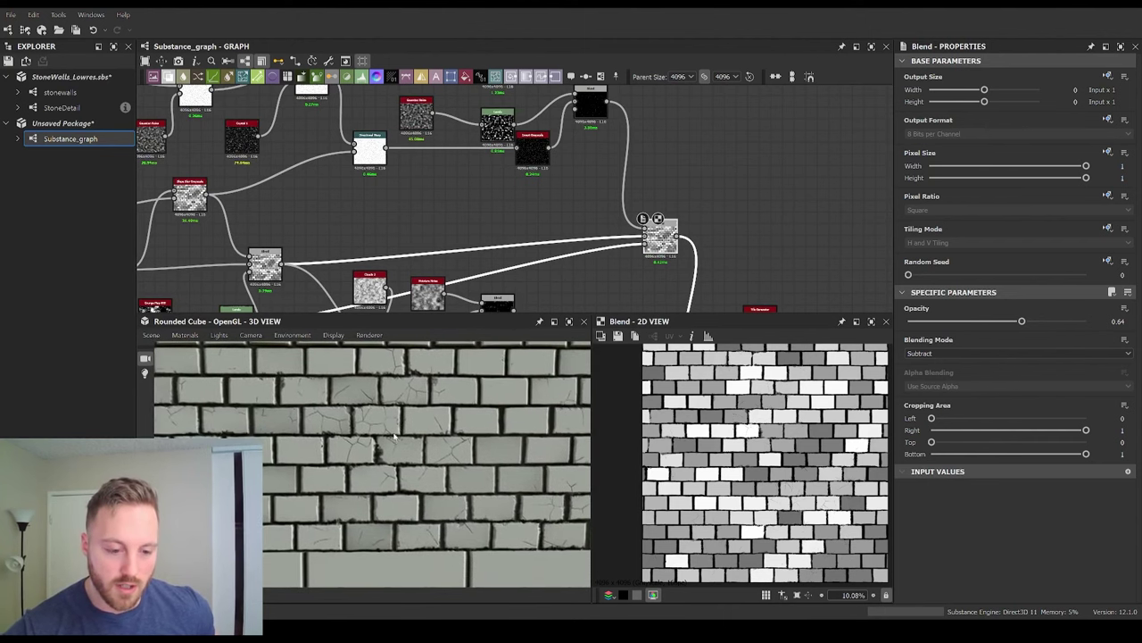
{"action": "scroll", "coordinate": [395, 432], "scroll_direction": "down", "scroll_amount": 2}
{"action": "mouse_move", "coordinate": [435, 449]}
{"action": "left_mouse_down"}
{"action": "mouse_move", "coordinate": [531, 430]}
{"action": "mouse_move", "coordinate": [435, 442]}
{"action": "left_mouse_up"}
{"action": "scroll", "coordinate": [492, 431], "scroll_direction": "down", "scroll_amount": 2}
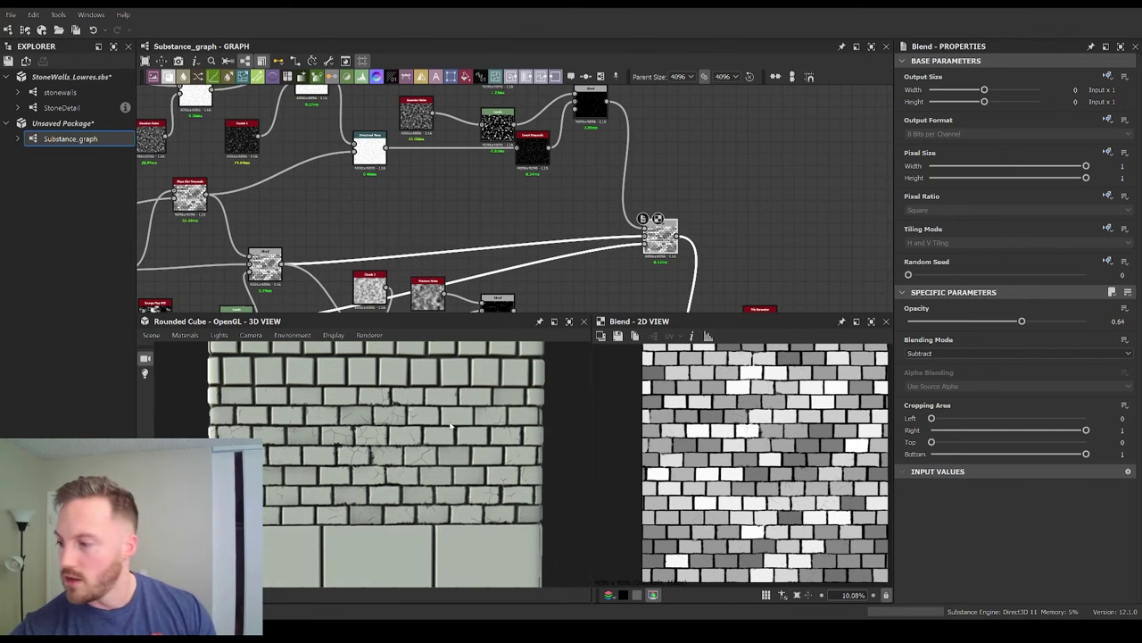
Step: Delete the unused Clouds 3 node and its Levels node above the Gaussian Noise
{"action": "middle_click_drag", "start_coordinate": [548, 218], "coordinate": [592, 194]}
{"action": "scroll", "coordinate": [615, 246], "scroll_direction": "down", "scroll_amount": 1}
{"action": "scroll", "coordinate": [701, 244], "scroll_direction": "up", "scroll_amount": 2}
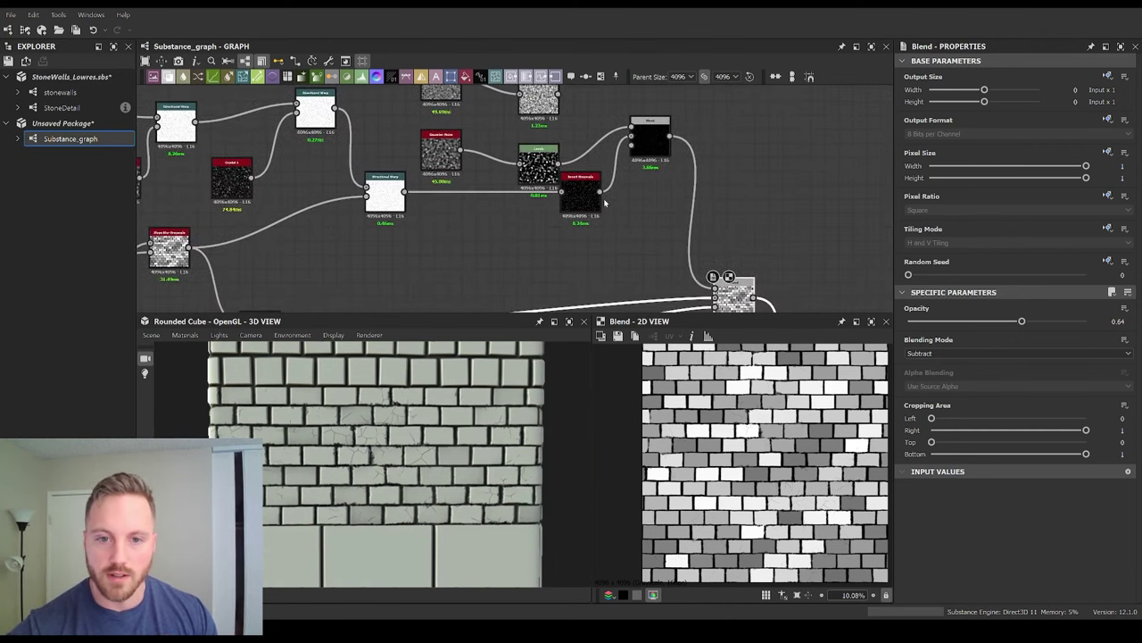
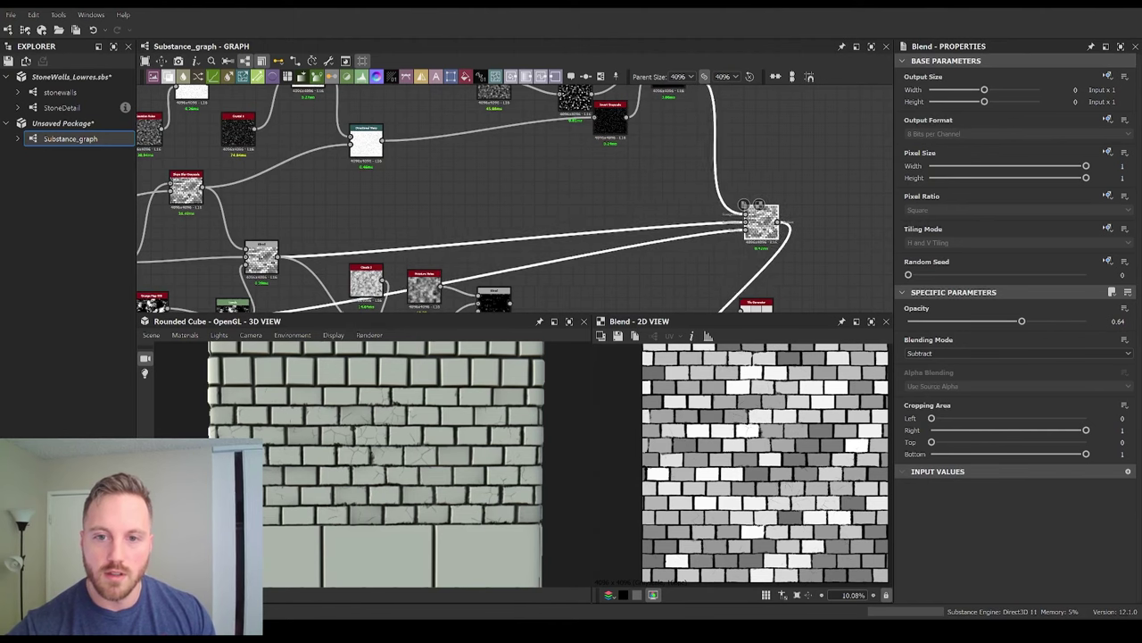
{"action": "middle_click_drag", "start_coordinate": [639, 182], "coordinate": [643, 281]}
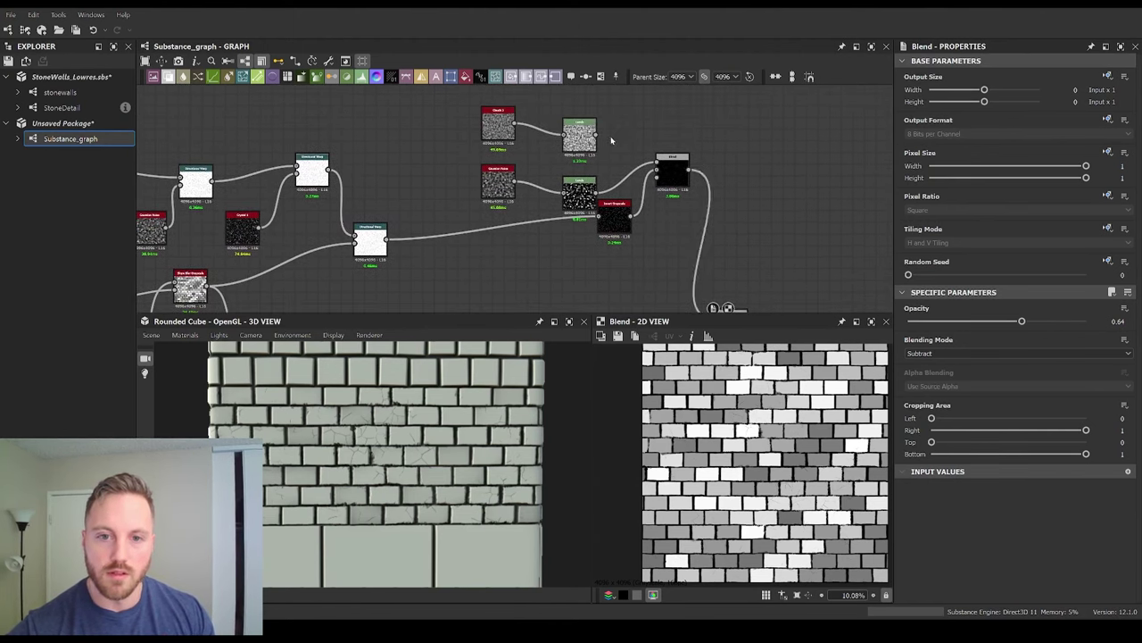
{"action": "left_click_drag", "start_coordinate": [576, 139], "coordinate": [574, 139]}
{"action": "key", "text": "Delete"}
Step: Preview the last two Directional Warp nodes of the crack chain and space them apart in the graph
{"action": "scroll", "coordinate": [344, 230], "scroll_direction": "up", "scroll_amount": 3}
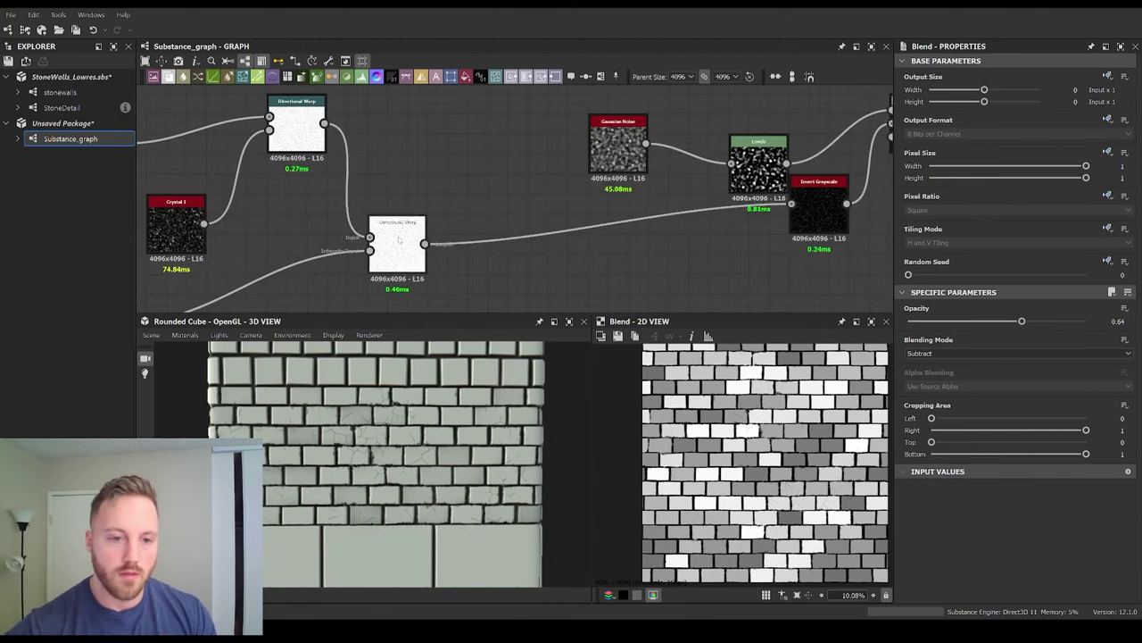
{"action": "double_click", "coordinate": [401, 245]}
{"action": "middle_click_drag", "start_coordinate": [260, 186], "coordinate": [515, 202]}
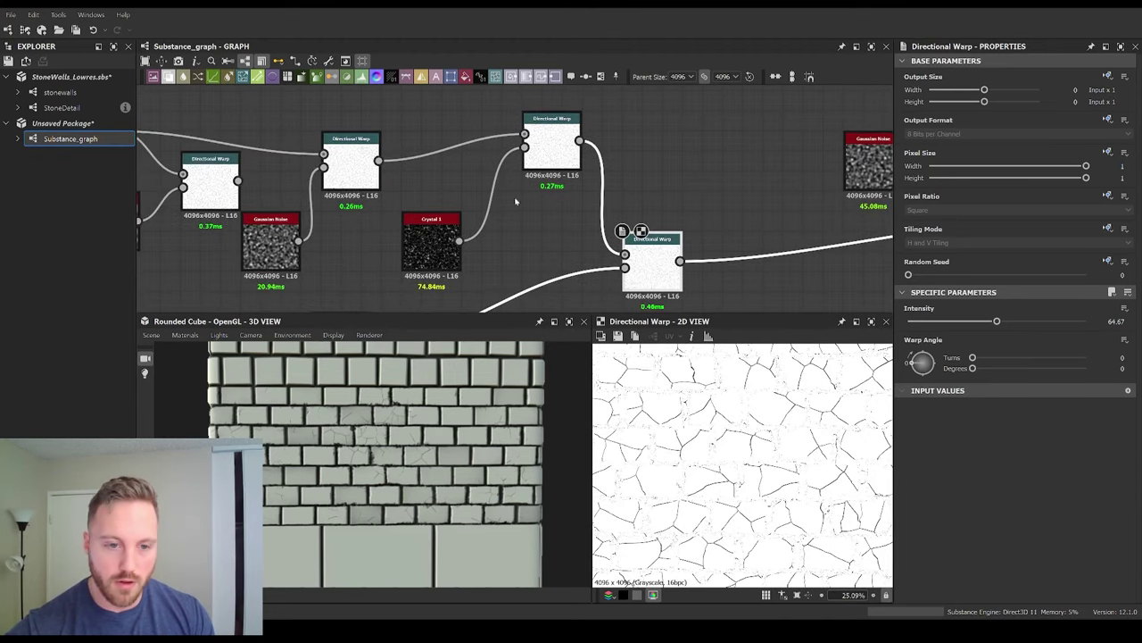
{"action": "double_click", "coordinate": [546, 150]}
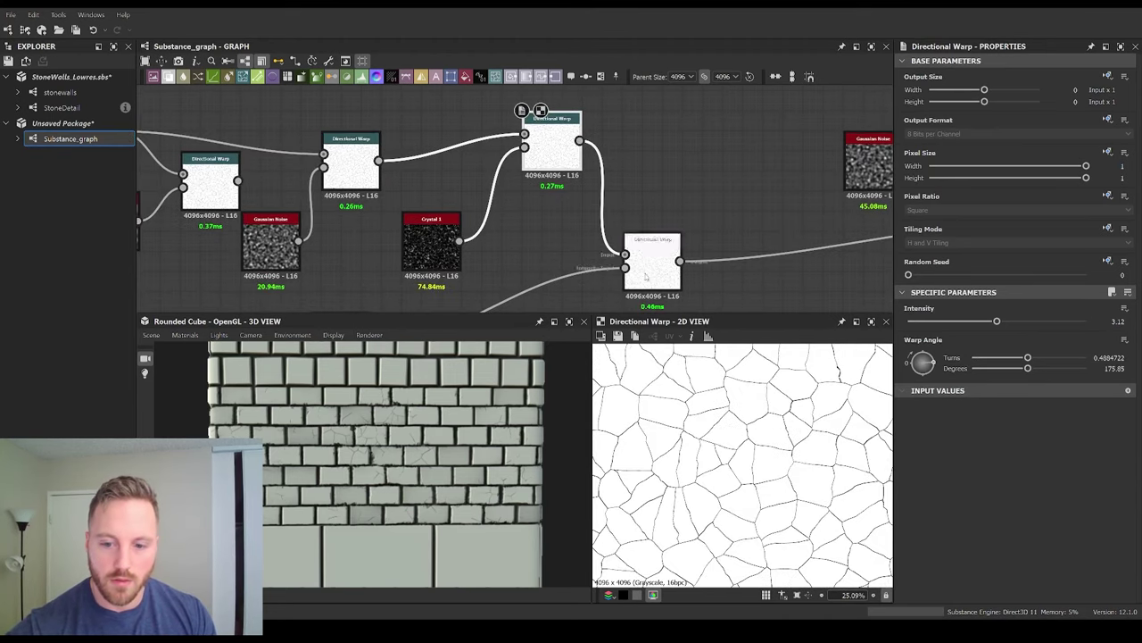
{"action": "left_click_drag", "start_coordinate": [679, 289], "coordinate": [810, 308]}
{"action": "middle_click_drag", "start_coordinate": [571, 147], "coordinate": [559, 178]}
{"action": "left_click_drag", "start_coordinate": [551, 172], "coordinate": [532, 163]}
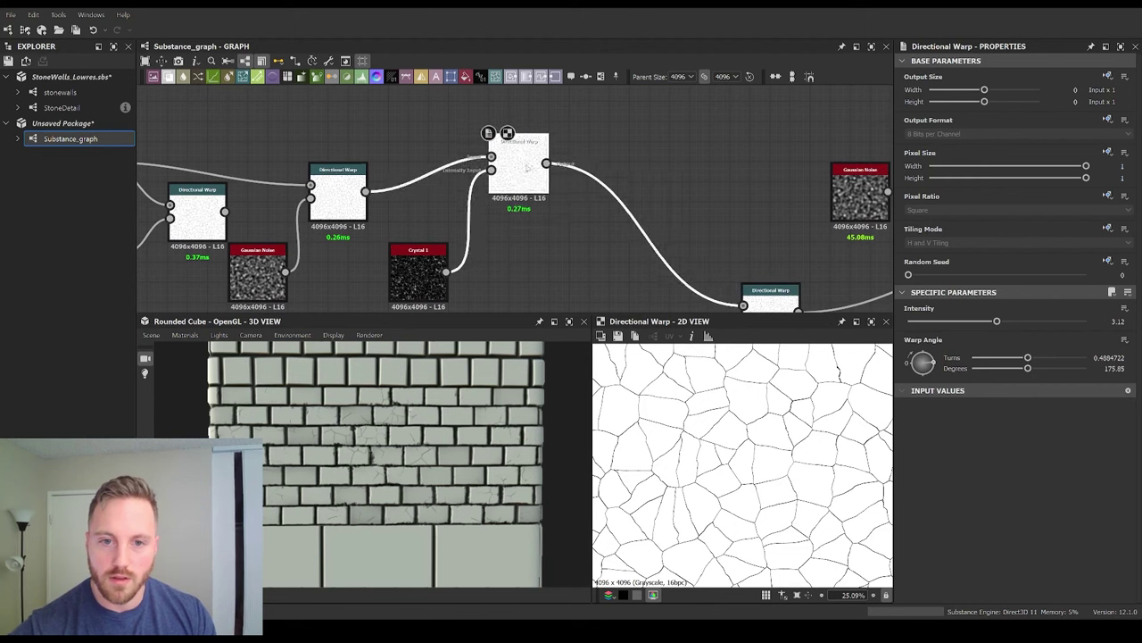
{"action": "middle_click_drag", "start_coordinate": [765, 257], "coordinate": [714, 158]}
{"action": "middle_click_drag", "start_coordinate": [603, 87], "coordinate": [601, 191]}
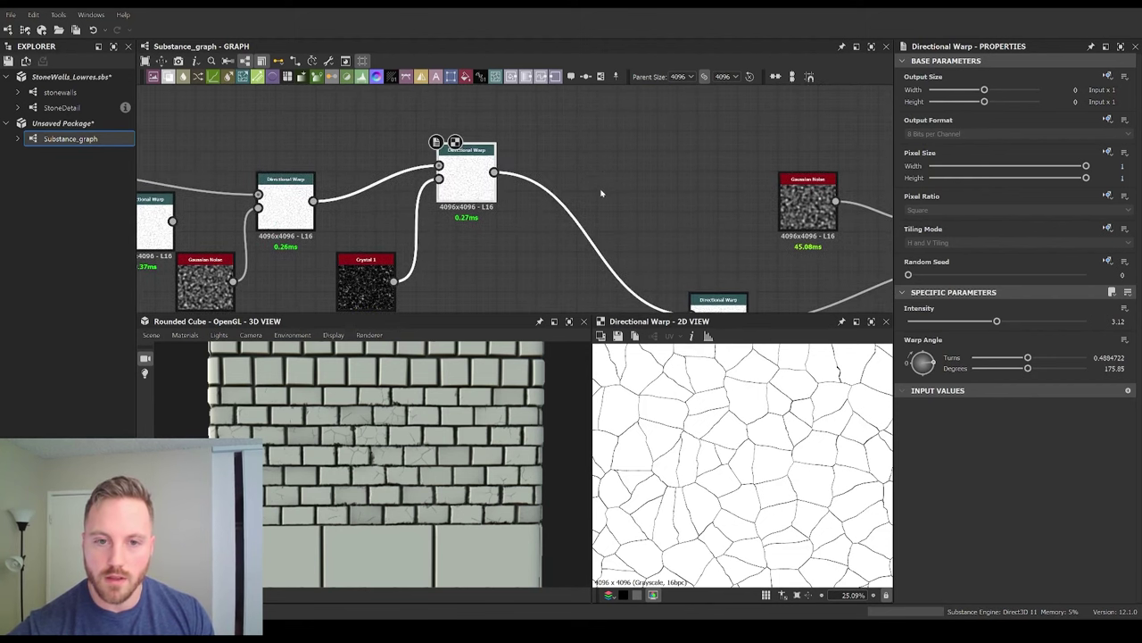
{"action": "left_click", "coordinate": [589, 181]}
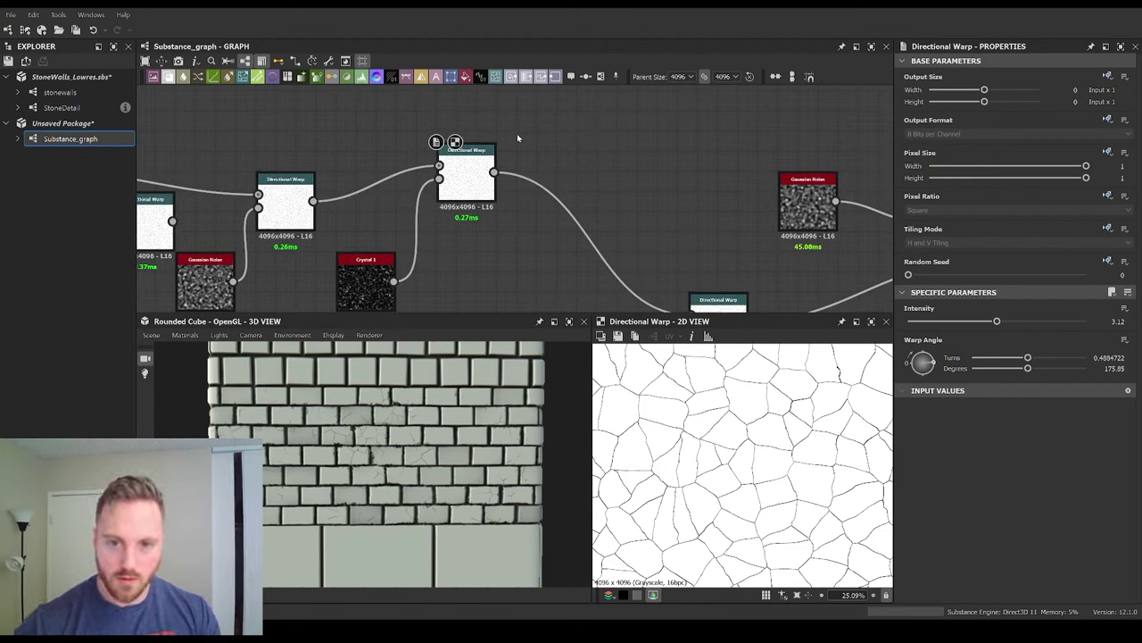
Step: Add a Slope Blur Grayscale node after the Crystal 1-driven Directional Warp and feed Crystal 1 into its slope input
{"action": "key", "text": "s"}
{"action": "left_click_drag", "start_coordinate": [519, 137], "coordinate": [600, 146]}
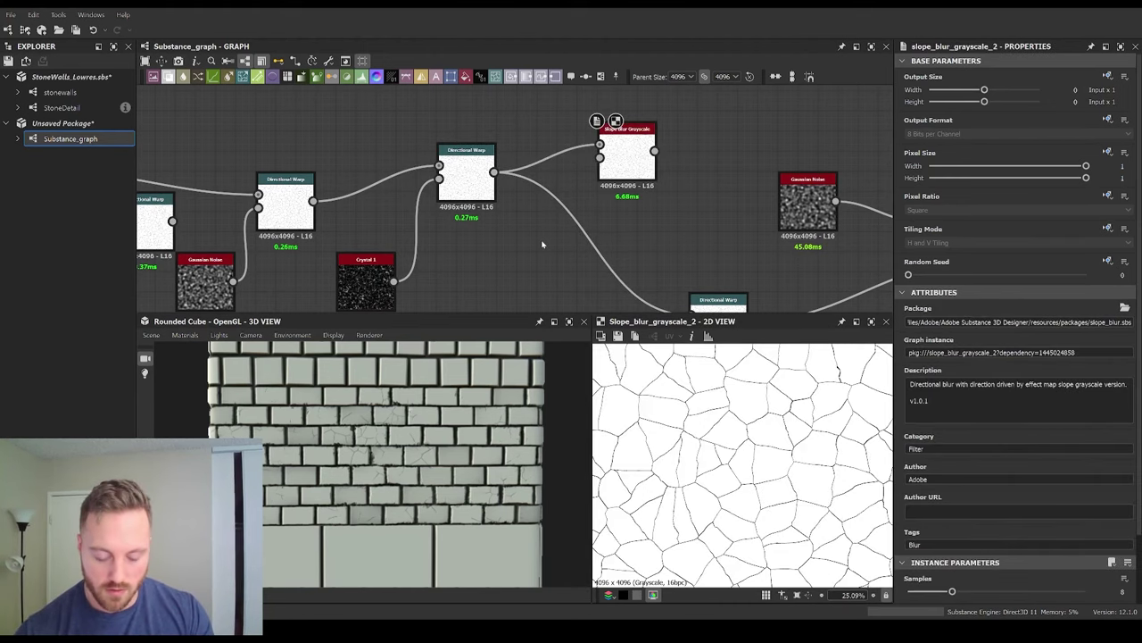
{"action": "key", "text": "ctrl+v"}
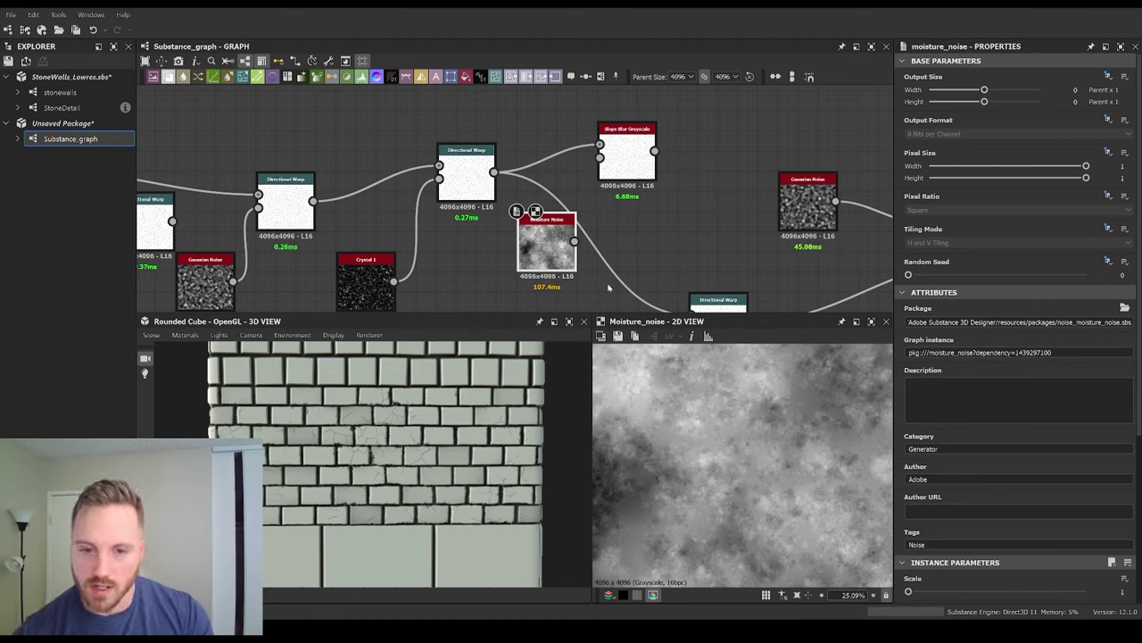
{"action": "key", "text": "Delete"}
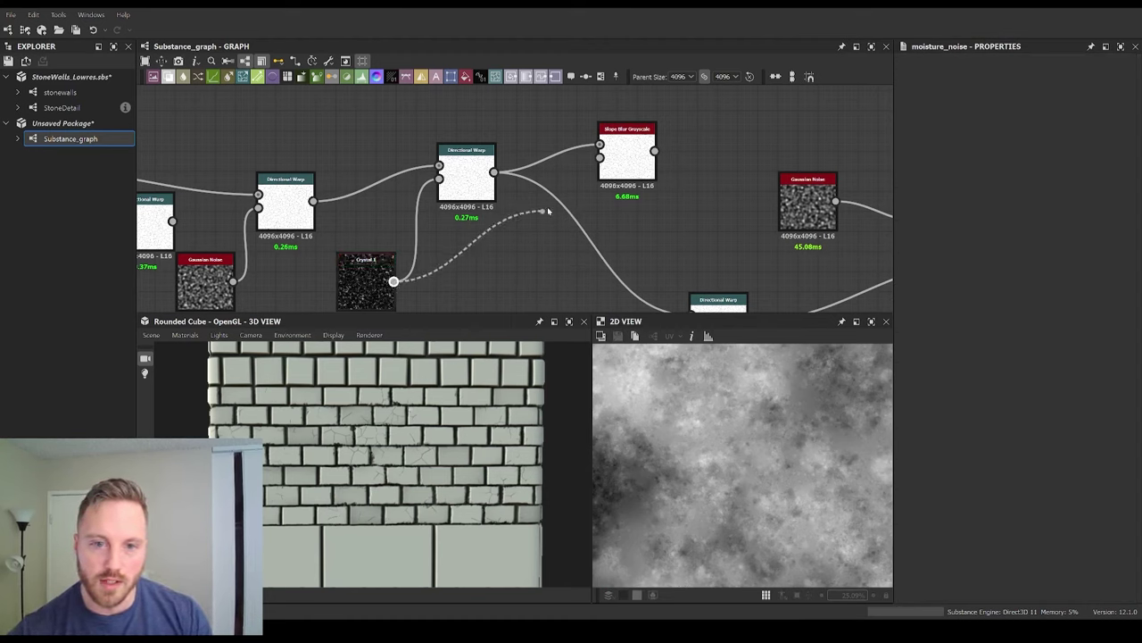
{"action": "double_click", "coordinate": [605, 166]}
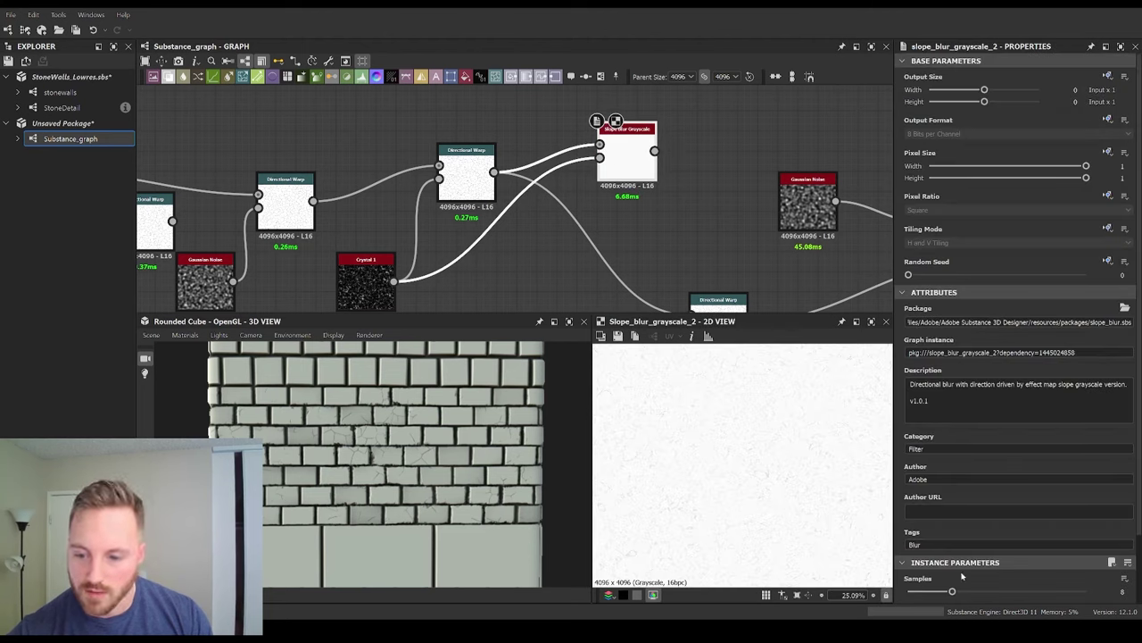
Step: Set the Slope Blur Grayscale's Samples to 32 and Intensity to 0.05, and examine the blurred cracks up close
{"action": "left_click", "coordinate": [1087, 589]}
{"action": "scroll", "coordinate": [1088, 589], "scroll_direction": "down", "scroll_amount": 2}
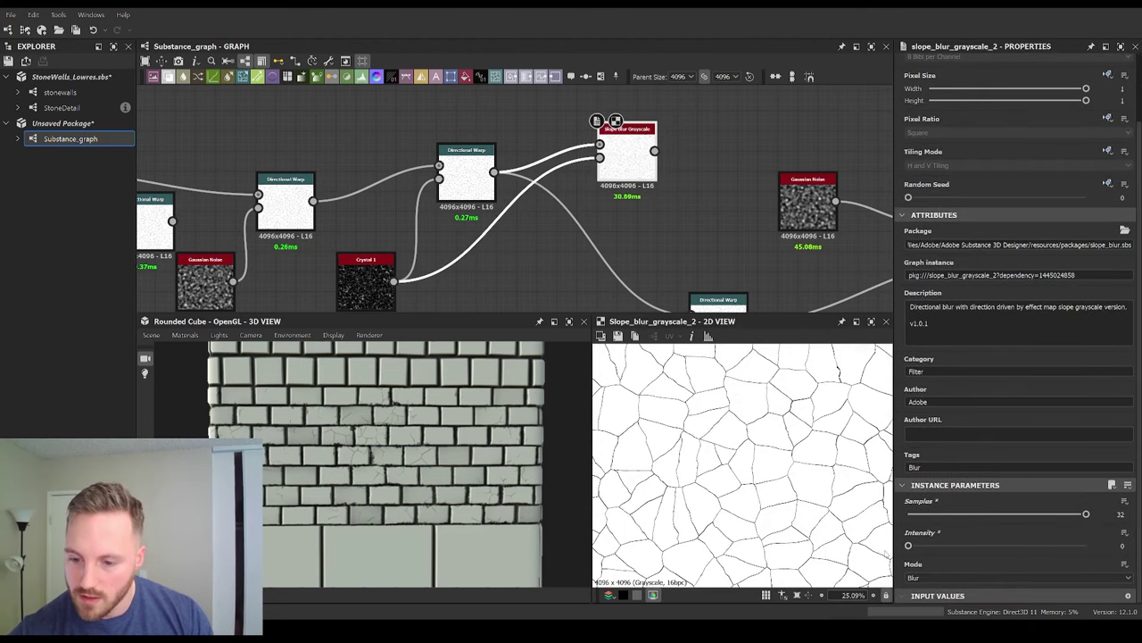
{"action": "left_click_drag", "start_coordinate": [909, 549], "coordinate": [909, 546]}
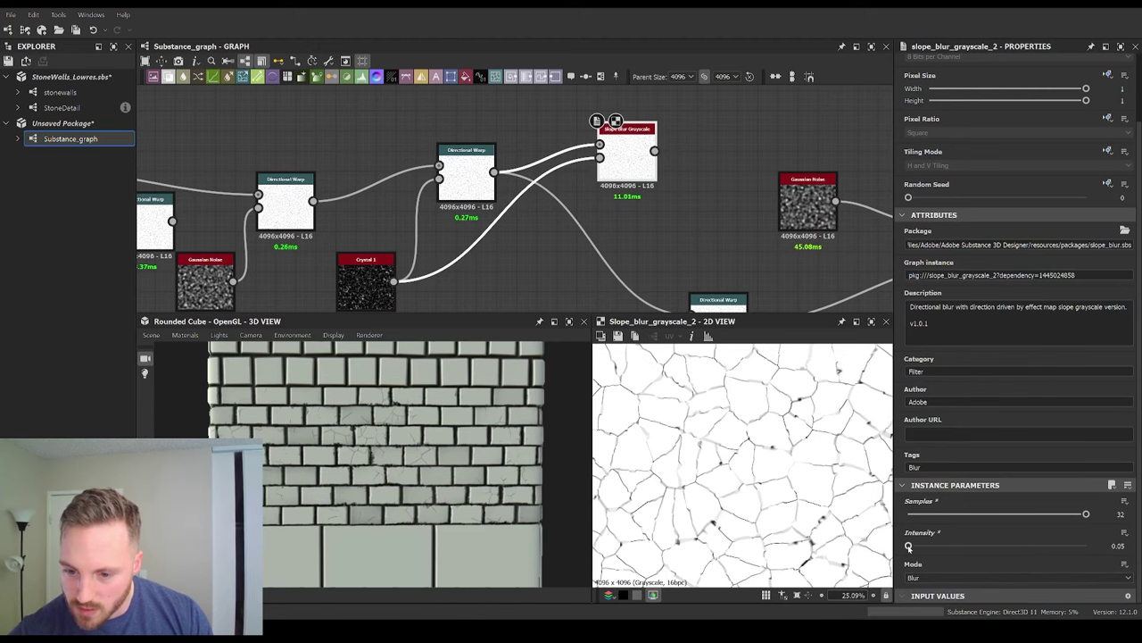
{"action": "scroll", "coordinate": [730, 440], "scroll_direction": "up", "scroll_amount": 4}
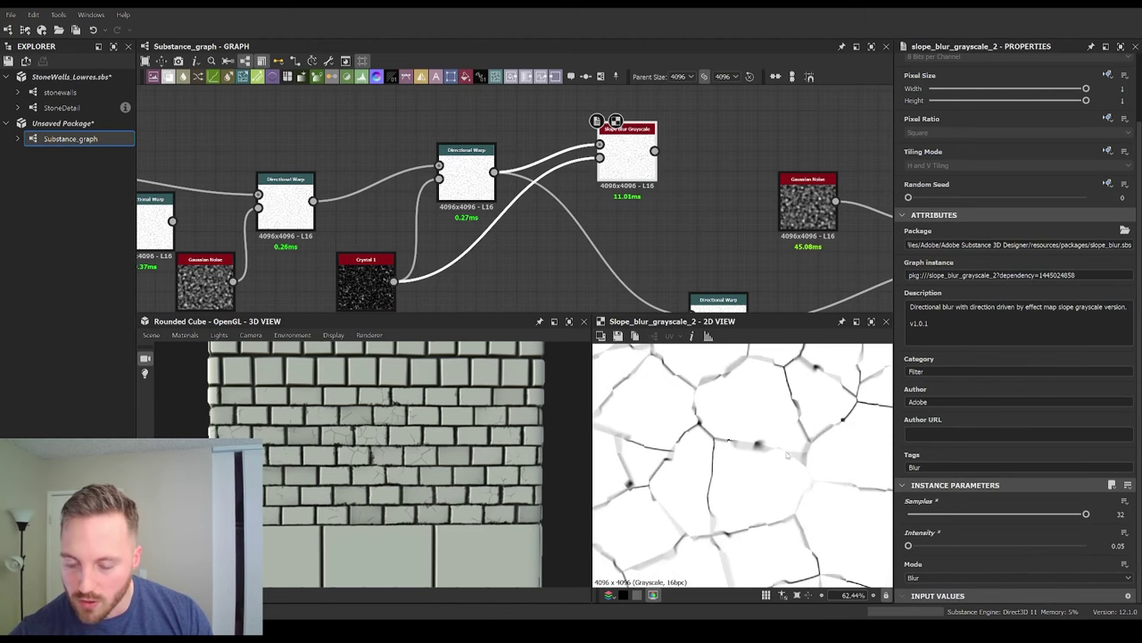
Step: Connect the Slope Blur Grayscale output to the final Directional Warp's input and inspect the cracks on the 3D wall
{"action": "middle_click_drag", "start_coordinate": [704, 282], "coordinate": [671, 236]}
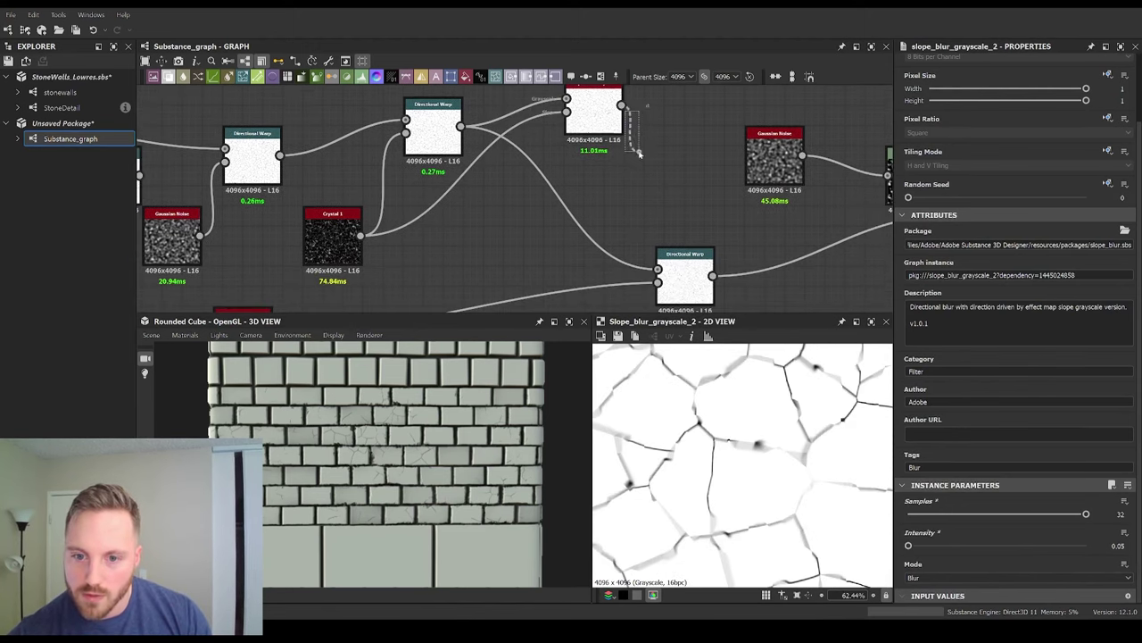
{"action": "left_click", "coordinate": [685, 268]}
{"action": "scroll", "coordinate": [455, 432], "scroll_direction": "up", "scroll_amount": 8}
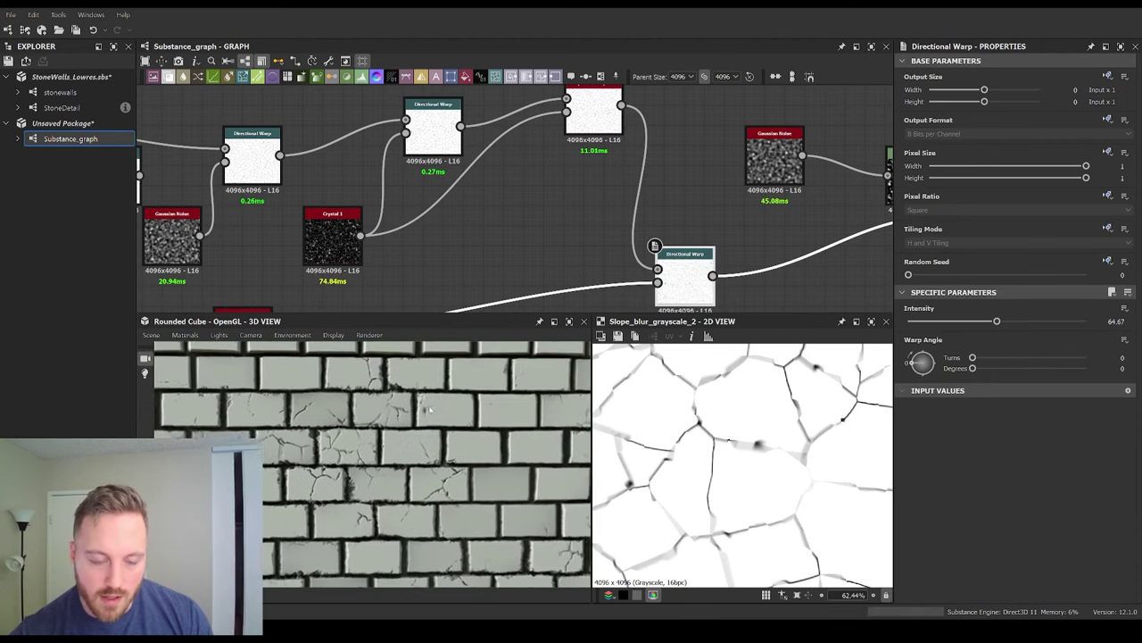
Step: Examine the slope-blurred cracks and brick edges on the 3D wall, both up close and from a distance
{"action": "scroll", "coordinate": [411, 410], "scroll_direction": "down", "scroll_amount": 6}
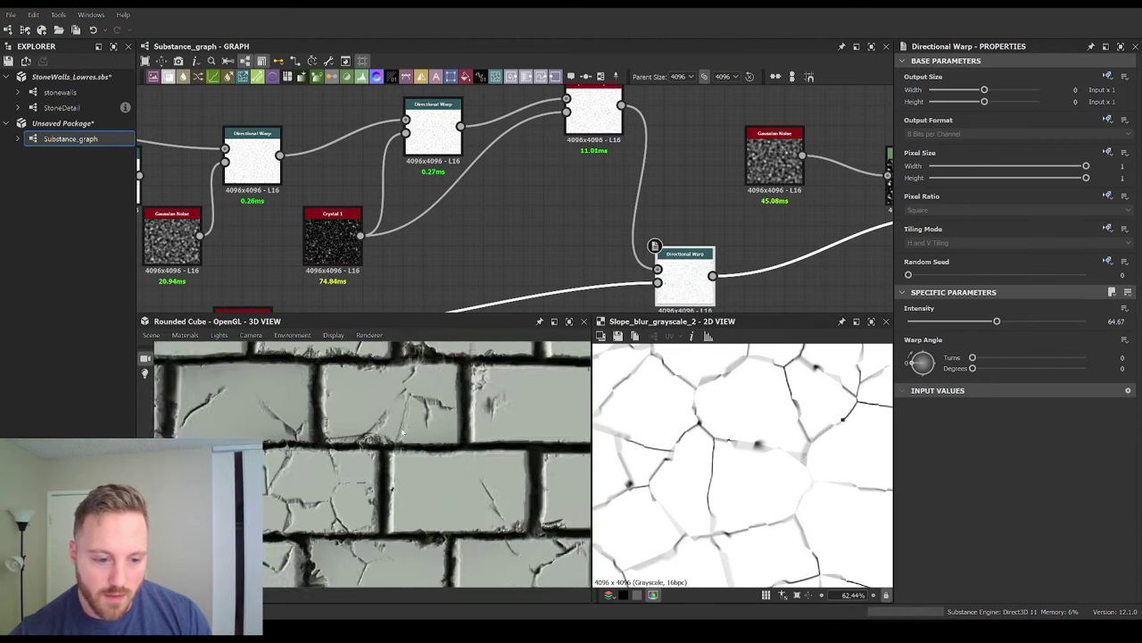
{"action": "scroll", "coordinate": [382, 470], "scroll_direction": "up", "scroll_amount": 8}
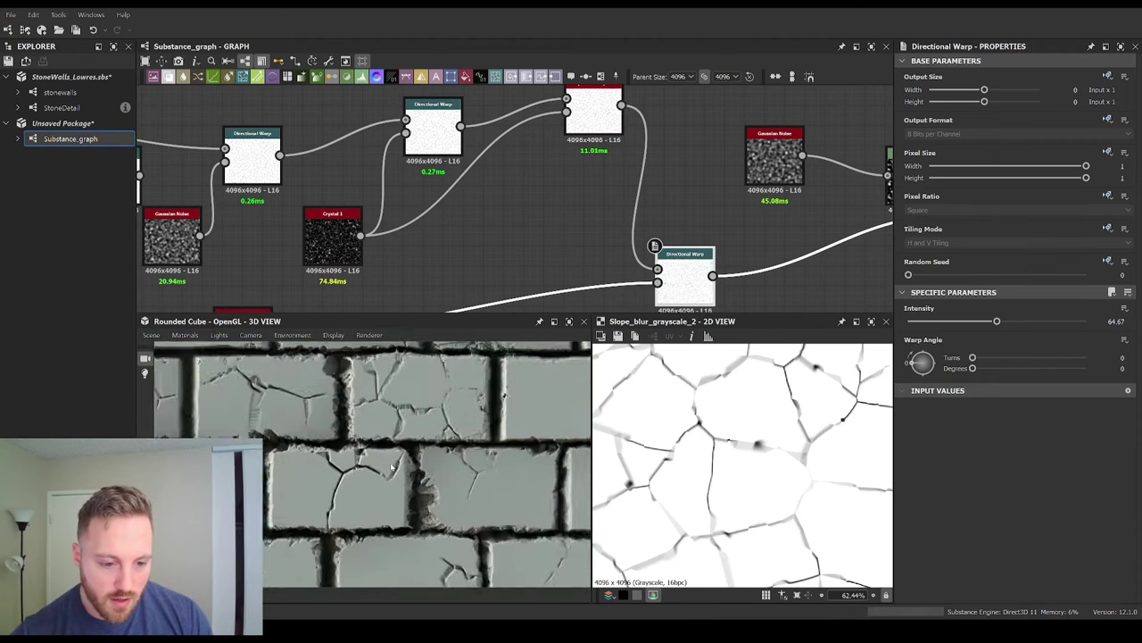
{"action": "scroll", "coordinate": [411, 462], "scroll_direction": "down", "scroll_amount": 5}
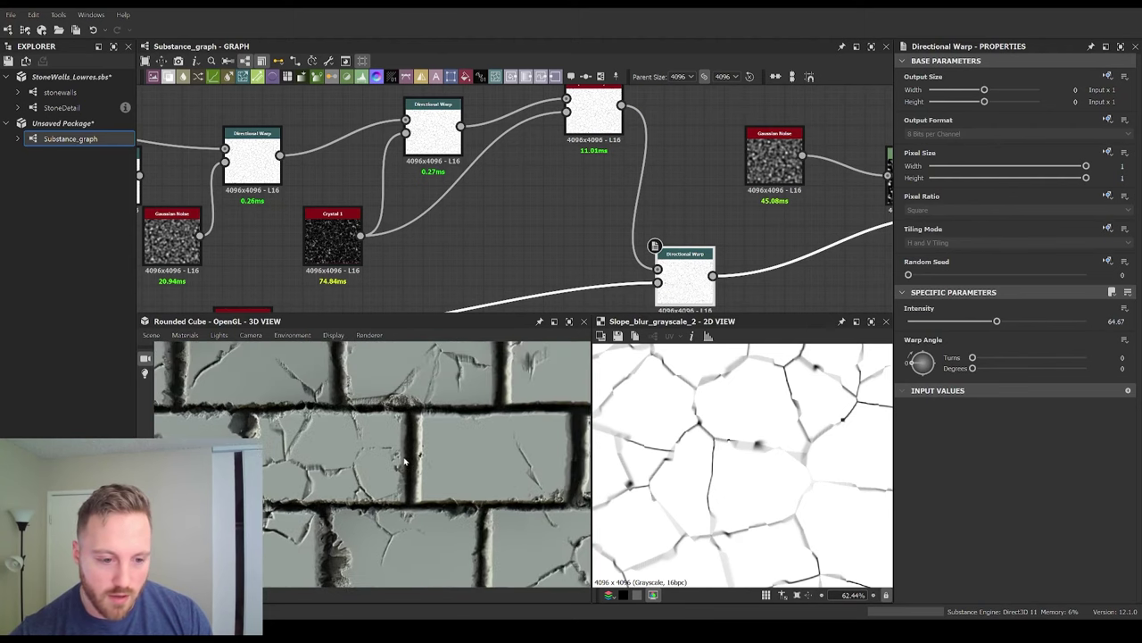
{"action": "scroll", "coordinate": [412, 462], "scroll_direction": "down", "scroll_amount": 5}
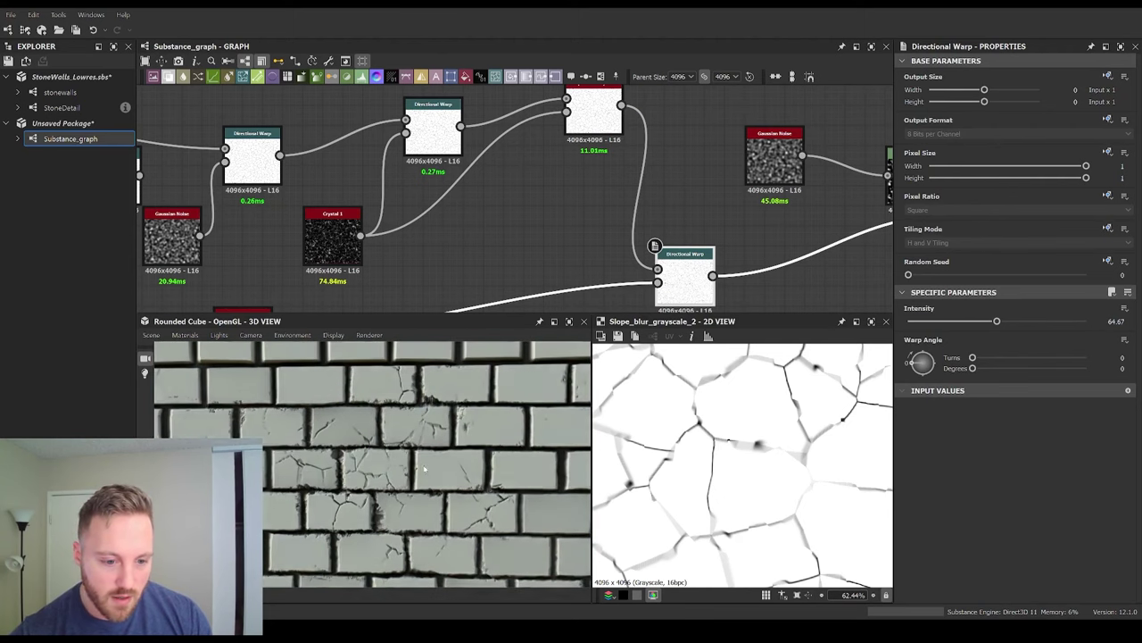
{"action": "scroll", "coordinate": [441, 470], "scroll_direction": "down", "scroll_amount": 2}
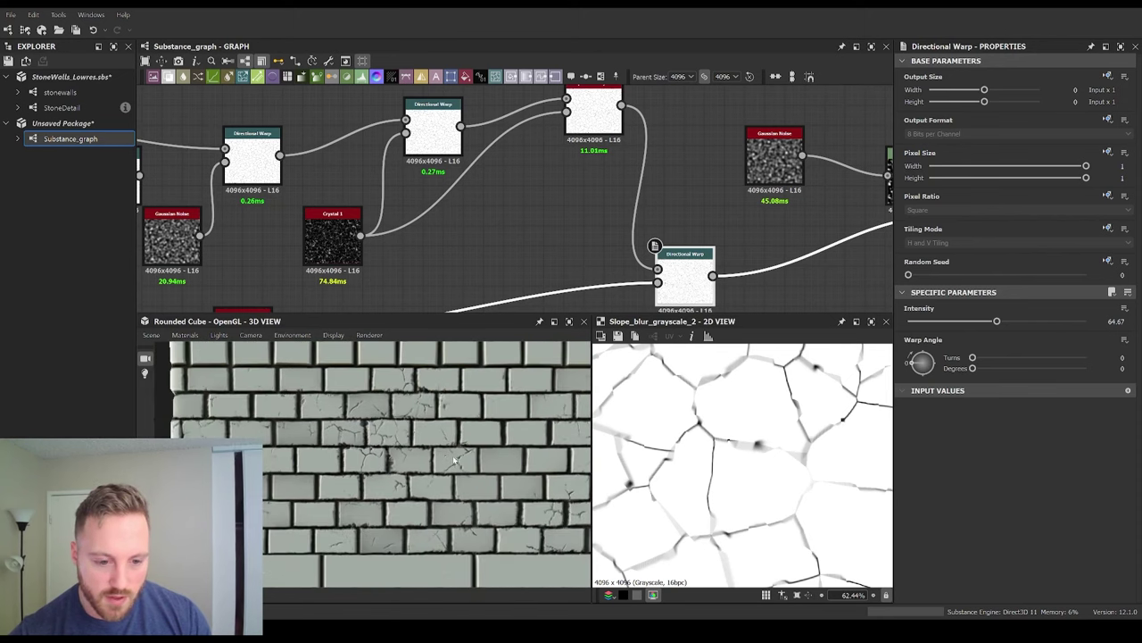
{"action": "scroll", "coordinate": [455, 461], "scroll_direction": "up", "scroll_amount": 3}
{"action": "scroll", "coordinate": [427, 460], "scroll_direction": "up", "scroll_amount": 5}
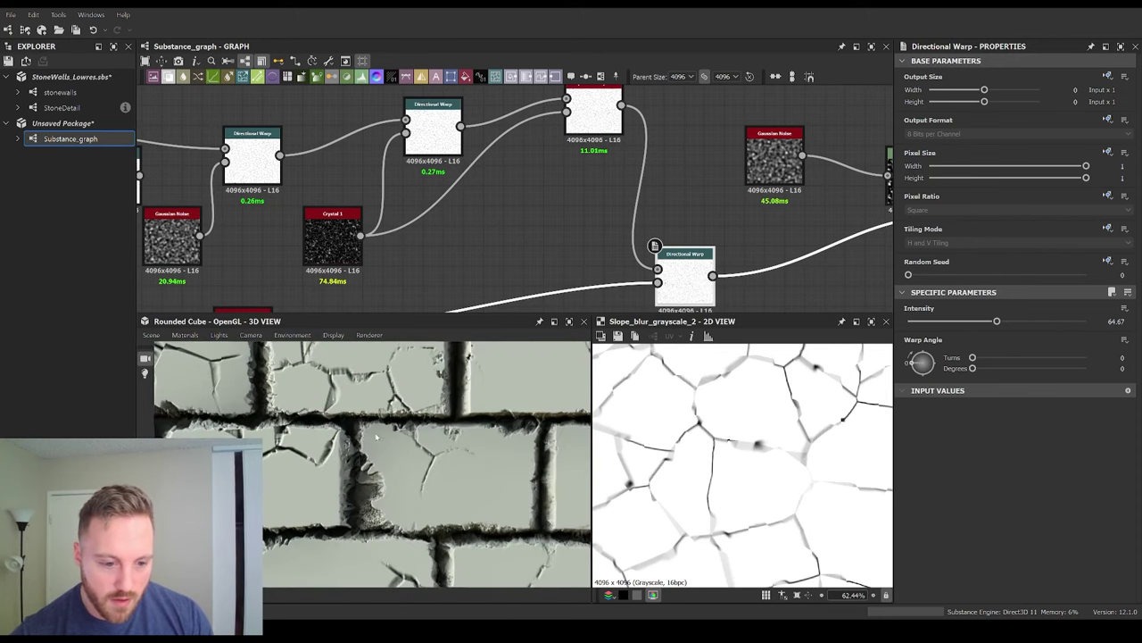
{"action": "middle_click_drag", "start_coordinate": [427, 453], "coordinate": [435, 470]}
{"action": "scroll", "coordinate": [471, 465], "scroll_direction": "down", "scroll_amount": 3}
Step: Set the Roughness of the BnW Spots 1 noise driving the brick Slope Blur to 0.4 and check the brick edges in 3D
{"action": "scroll", "coordinate": [585, 176], "scroll_direction": "down", "scroll_amount": 3}
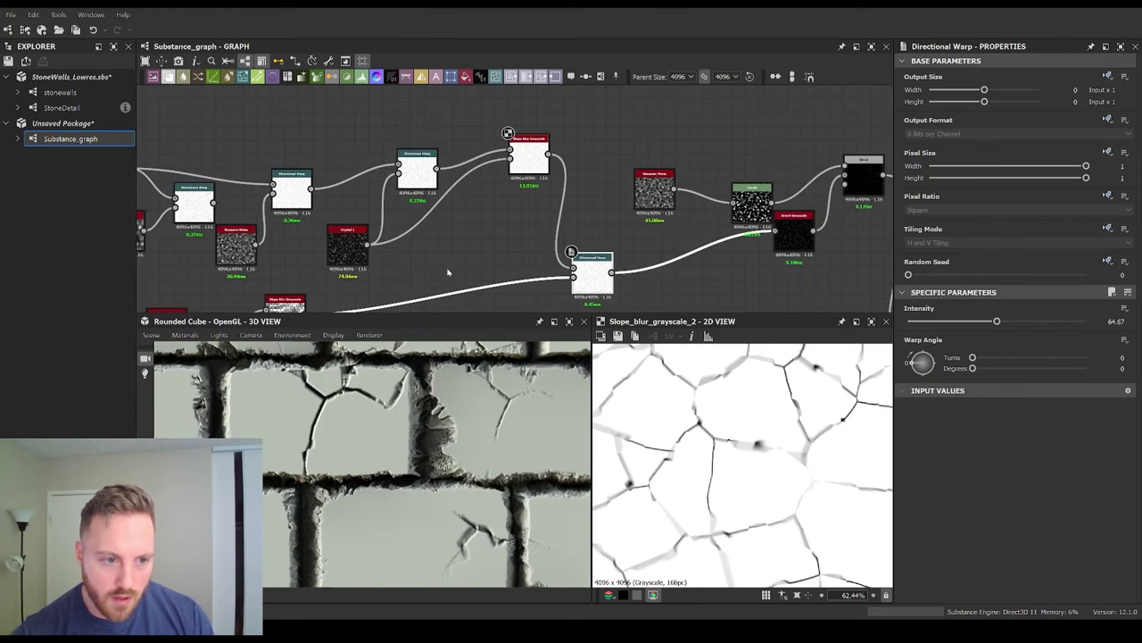
{"action": "middle_click_drag", "start_coordinate": [359, 172], "coordinate": [503, 170]}
{"action": "middle_click_drag", "start_coordinate": [598, 165], "coordinate": [517, 154]}
{"action": "scroll", "coordinate": [405, 189], "scroll_direction": "up", "scroll_amount": 3}
{"action": "left_click", "coordinate": [406, 201]}
{"action": "scroll", "coordinate": [993, 534], "scroll_direction": "down", "scroll_amount": 3}
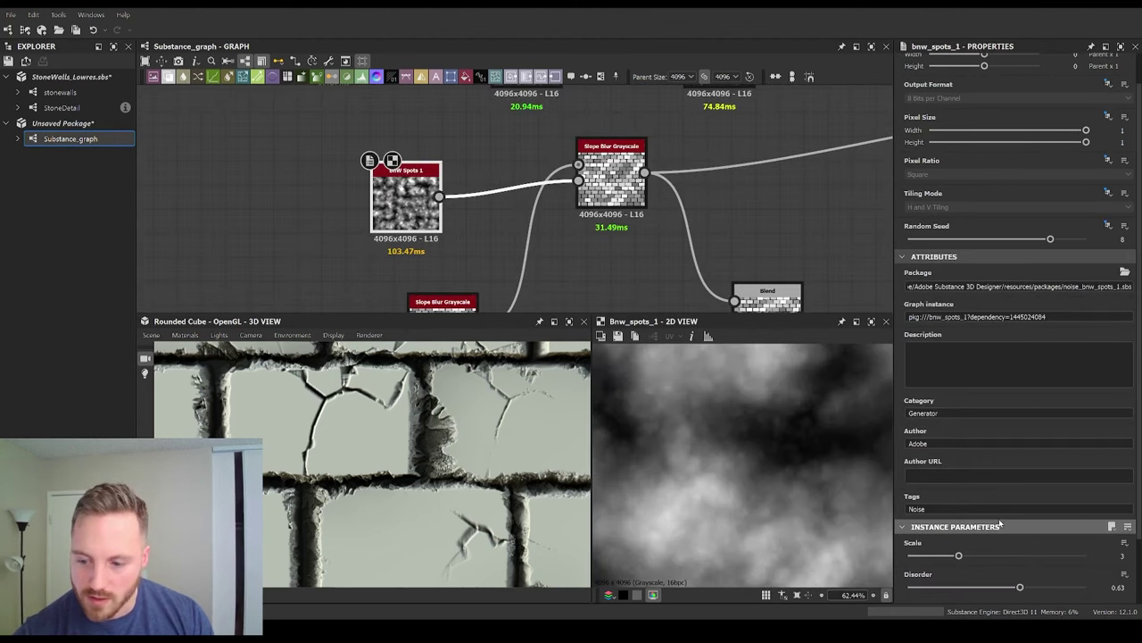
{"action": "left_click_drag", "start_coordinate": [951, 541], "coordinate": [942, 541]}
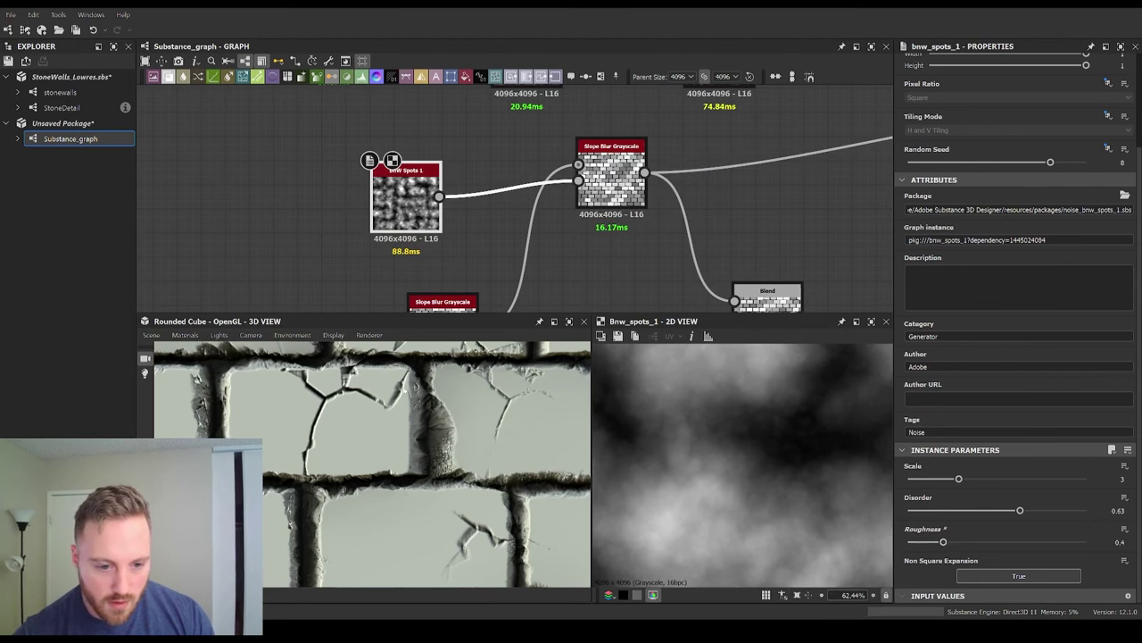
{"action": "scroll", "coordinate": [448, 438], "scroll_direction": "down", "scroll_amount": 4}
{"action": "middle_click_drag", "start_coordinate": [352, 438], "coordinate": [409, 445]}
{"action": "scroll", "coordinate": [651, 198], "scroll_direction": "down", "scroll_amount": 5}
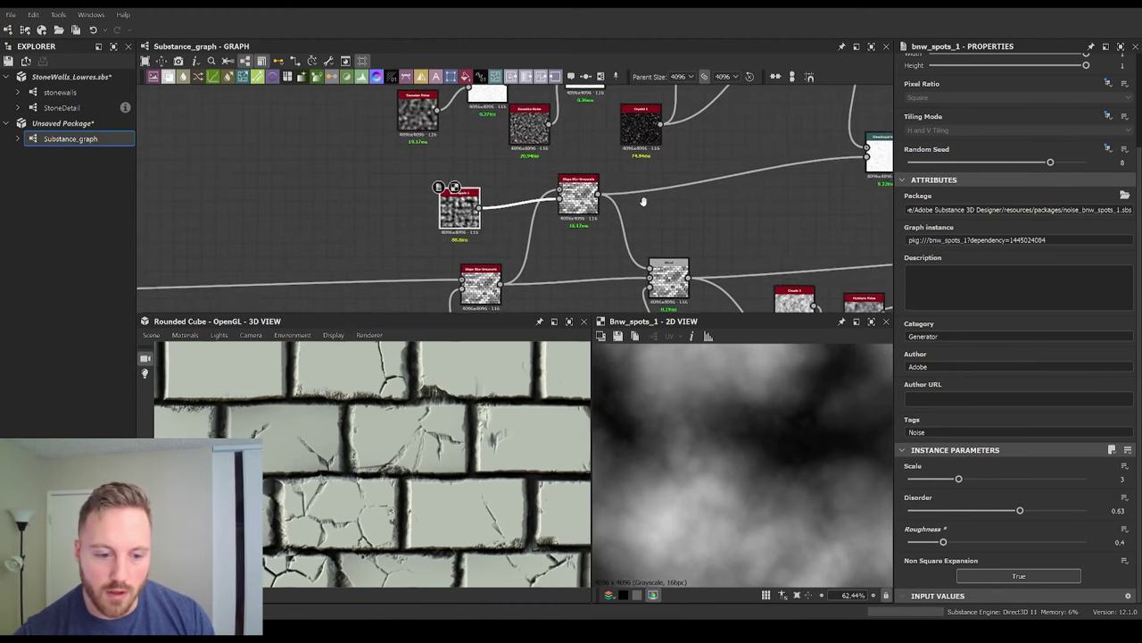
Step: Preview the Crystal 1 noise and move its node closer to the neighbouring Gaussian Noise to free up space after it
{"action": "middle_click_drag", "start_coordinate": [637, 206], "coordinate": [599, 275]}
{"action": "scroll", "coordinate": [553, 175], "scroll_direction": "up", "scroll_amount": 2}
{"action": "middle_click_drag", "start_coordinate": [589, 176], "coordinate": [475, 187]}
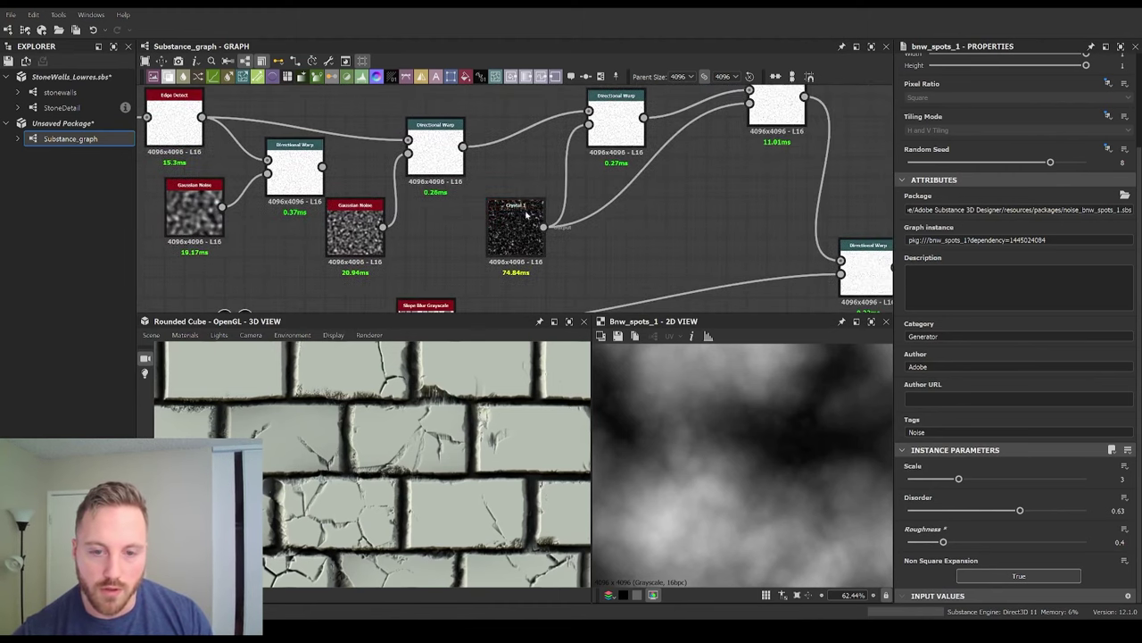
{"action": "scroll", "coordinate": [513, 235], "scroll_direction": "up", "scroll_amount": 2}
{"action": "double_click", "coordinate": [513, 236]}
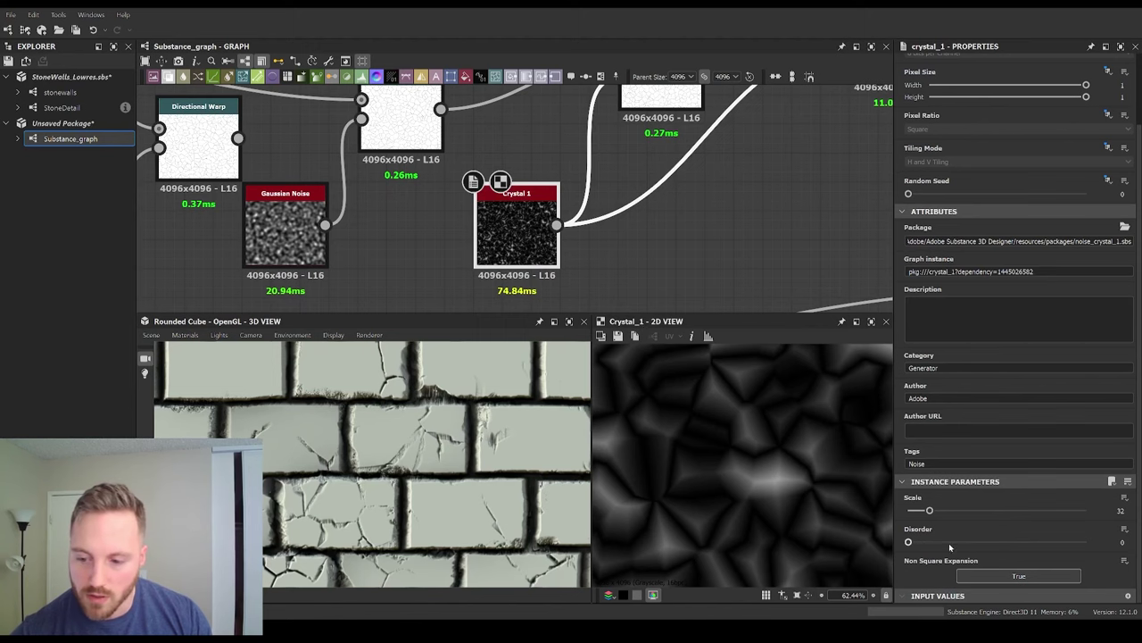
{"action": "left_click_drag", "start_coordinate": [542, 249], "coordinate": [485, 248]}
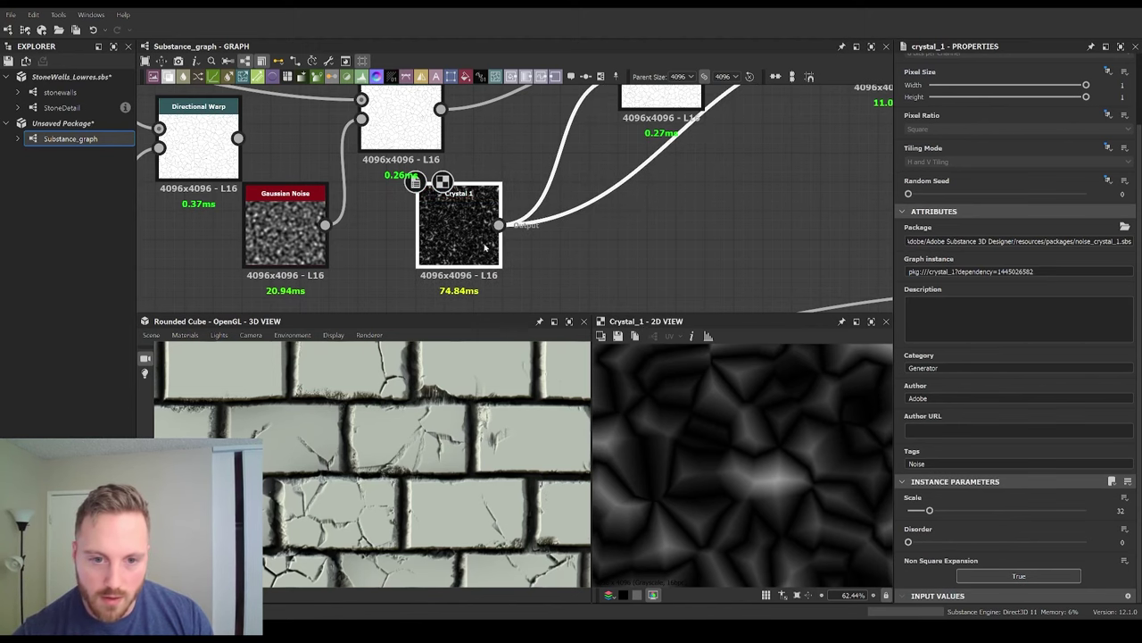
{"action": "scroll", "coordinate": [693, 211], "scroll_direction": "down", "scroll_amount": 3}
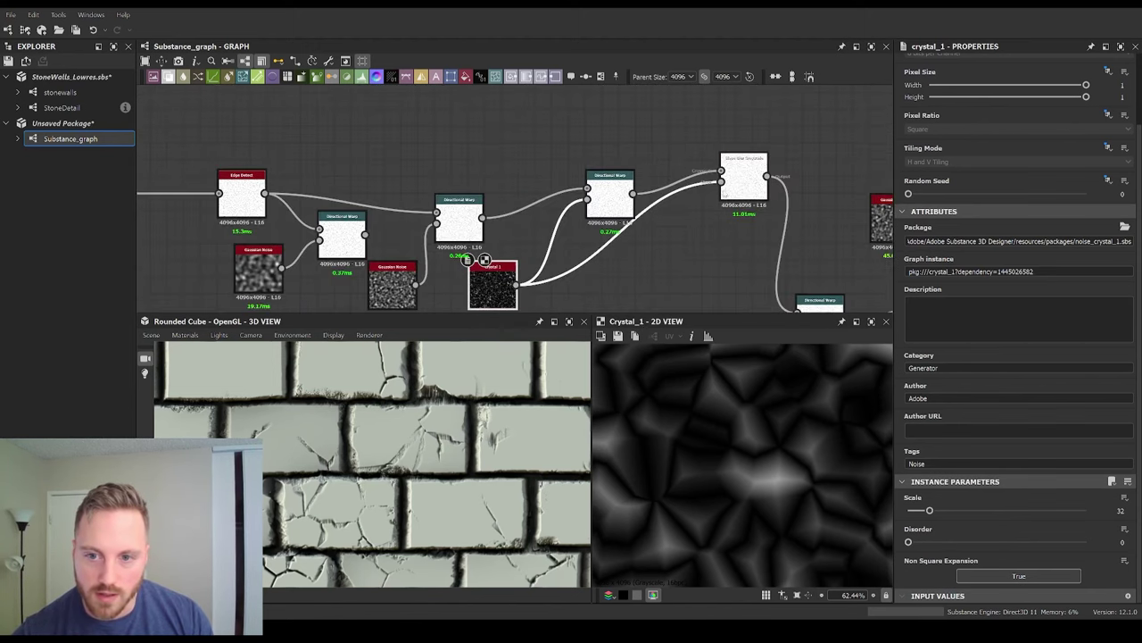
Step: Add a Blur HQ Grayscale after Crystal 1 with Intensity 0.21 and Quality 1, feeding the crack Slope Blur Grayscale's slope input
{"action": "scroll", "coordinate": [638, 197], "scroll_direction": "up", "scroll_amount": 2}
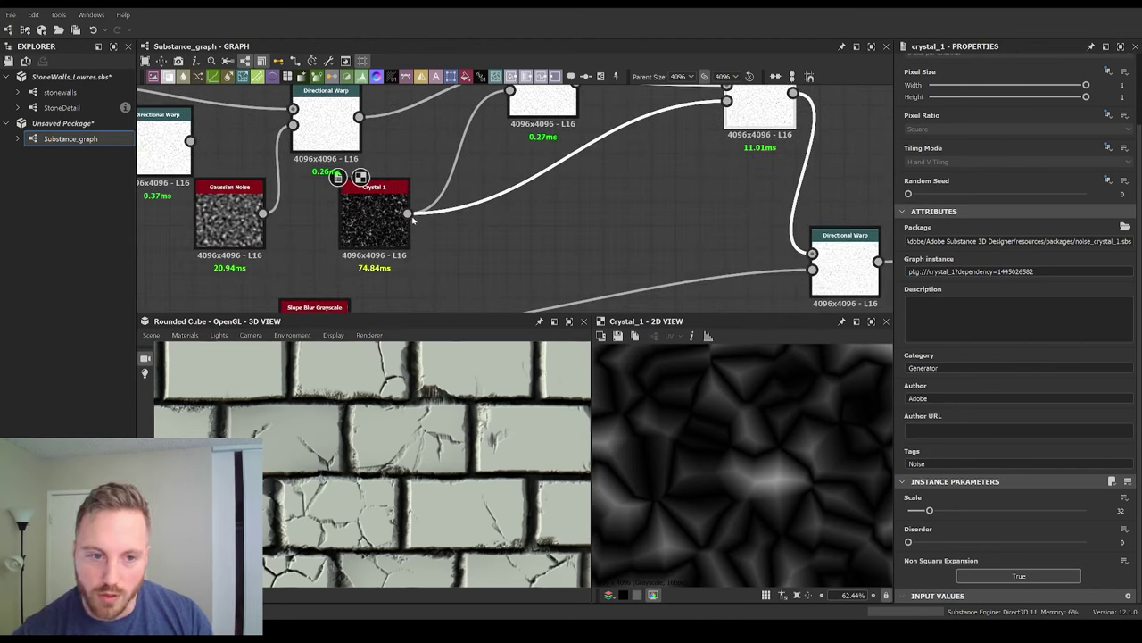
{"action": "left_click_drag", "start_coordinate": [407, 213], "coordinate": [682, 198]}
{"action": "left_click", "coordinate": [773, 260]}
{"action": "left_click_drag", "start_coordinate": [968, 547], "coordinate": [908, 546]}
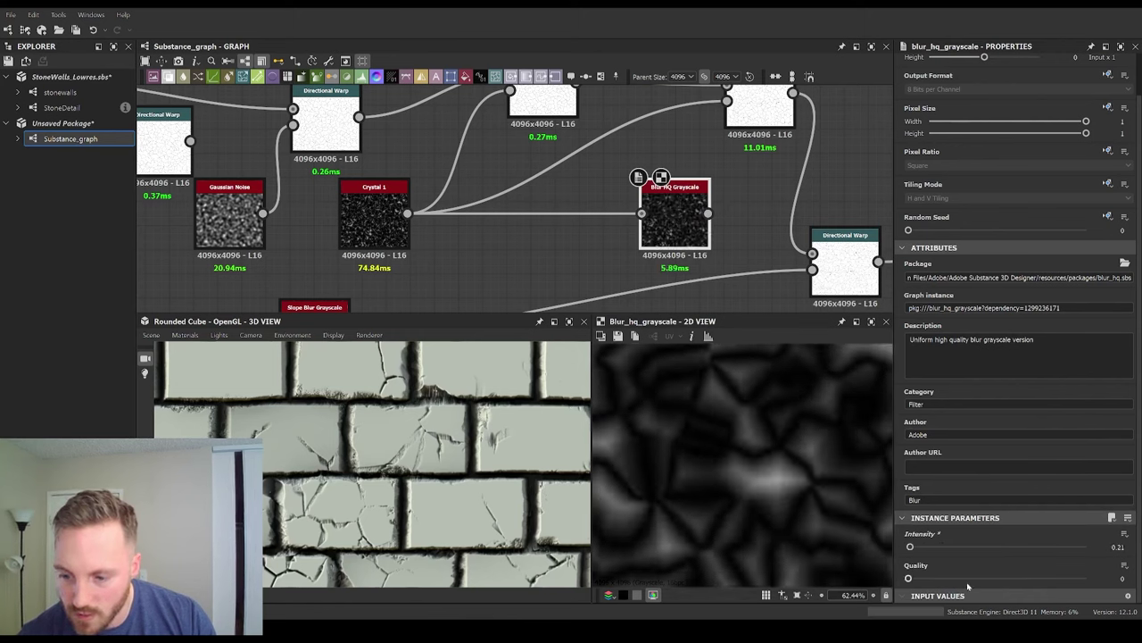
{"action": "left_click_drag", "start_coordinate": [733, 100], "coordinate": [728, 101]}
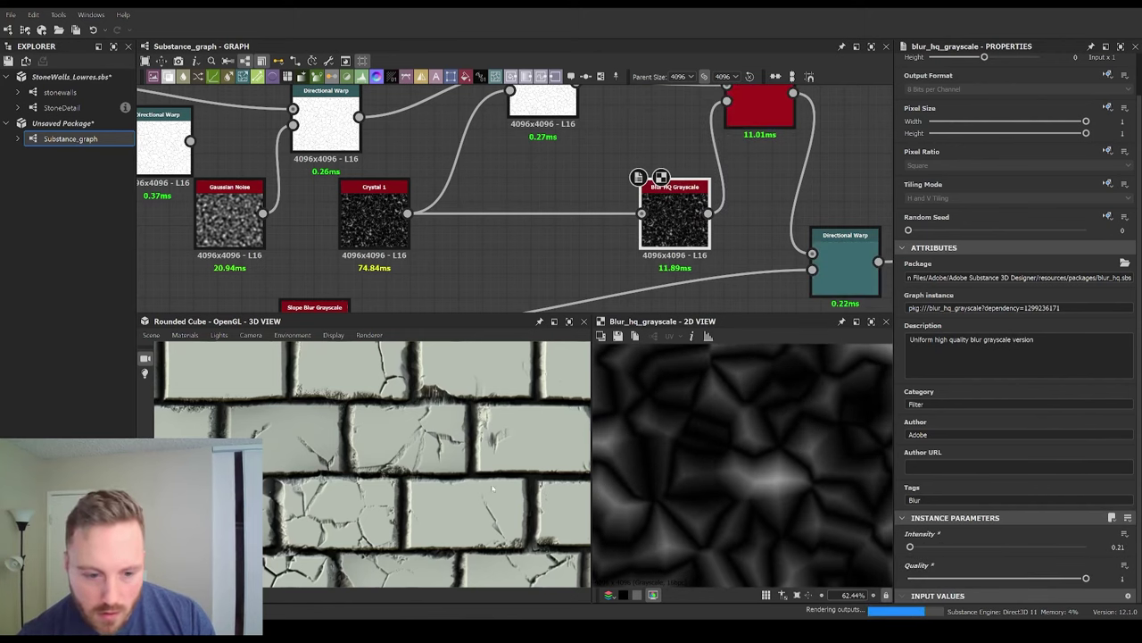
Step: Inspect a cracked brick up close and set the Blur HQ Grayscale's Intensity to 0.85
{"action": "scroll", "coordinate": [464, 437], "scroll_direction": "up", "scroll_amount": 5}
{"action": "middle_click_drag", "start_coordinate": [464, 438], "coordinate": [339, 467]}
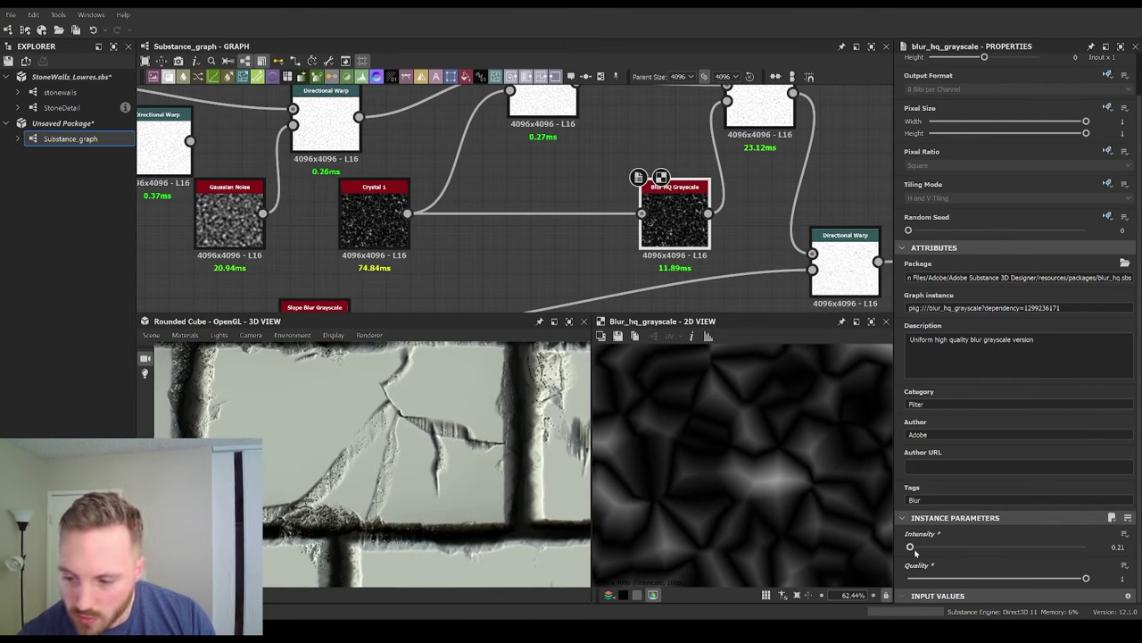
{"action": "left_click_drag", "start_coordinate": [910, 547], "coordinate": [915, 547]}
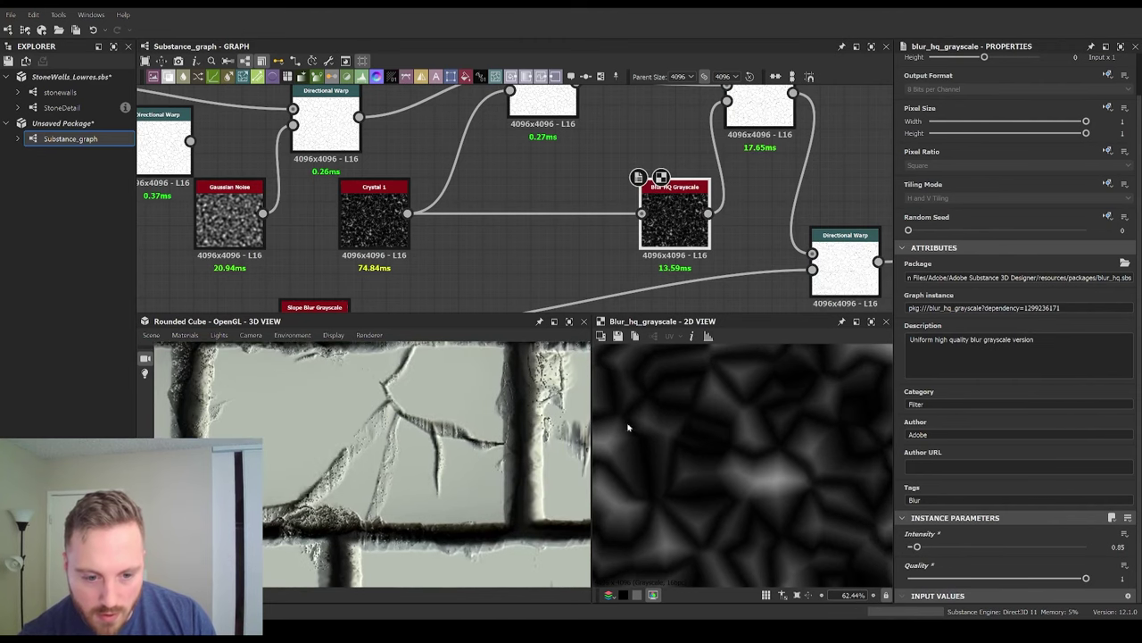
Step: Examine how the softened cracks look across the whole 3D wall and on individual bricks
{"action": "scroll", "coordinate": [404, 450], "scroll_direction": "down", "scroll_amount": 3}
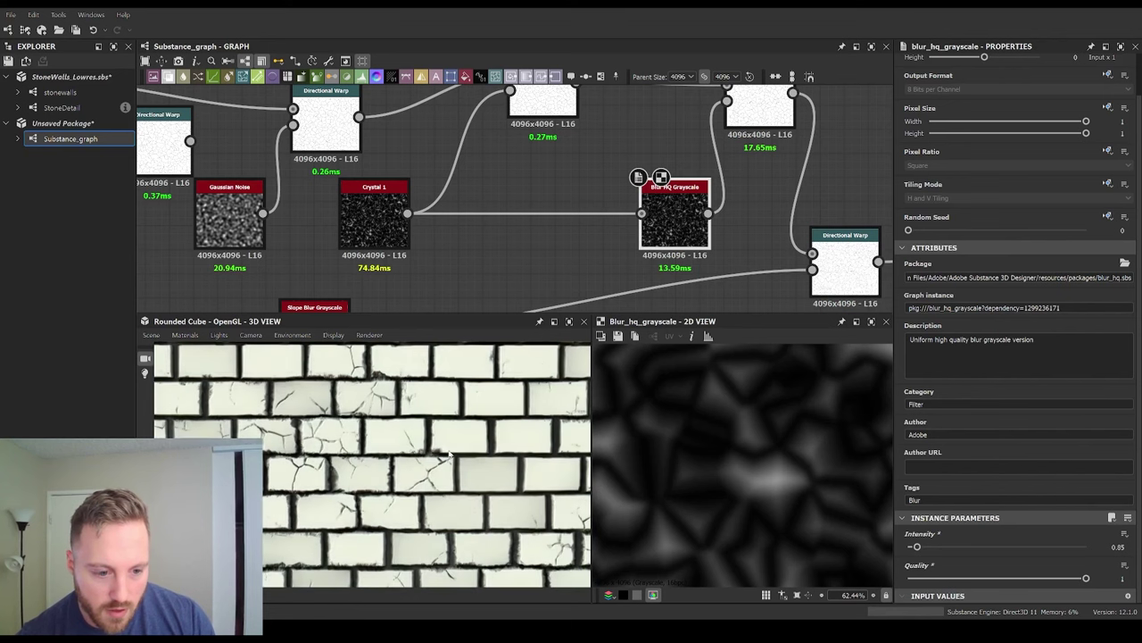
{"action": "scroll", "coordinate": [412, 459], "scroll_direction": "down", "scroll_amount": 4}
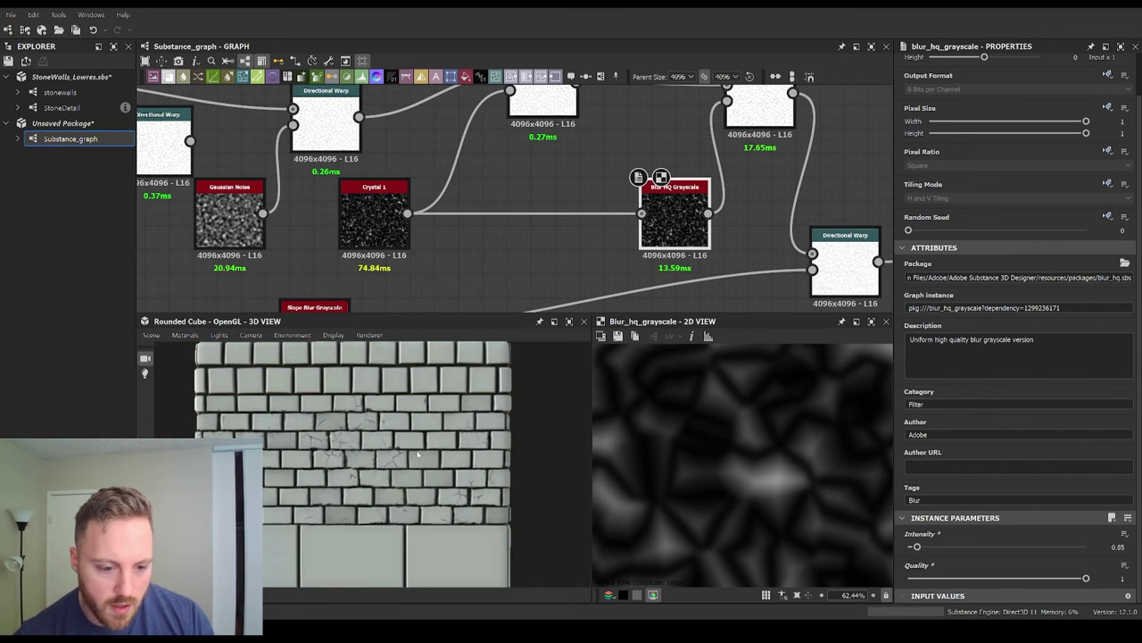
{"action": "scroll", "coordinate": [420, 443], "scroll_direction": "up", "scroll_amount": 3}
{"action": "scroll", "coordinate": [421, 443], "scroll_direction": "up", "scroll_amount": 2}
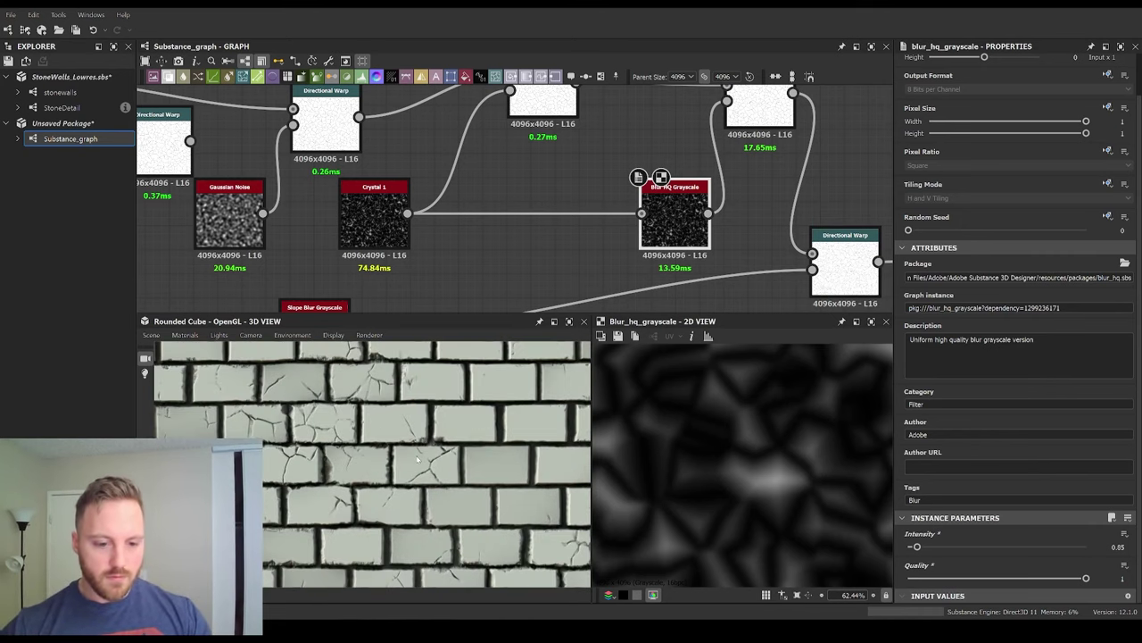
{"action": "scroll", "coordinate": [602, 294], "scroll_direction": "down", "scroll_amount": 2}
{"action": "scroll", "coordinate": [407, 435], "scroll_direction": "down", "scroll_amount": 4}
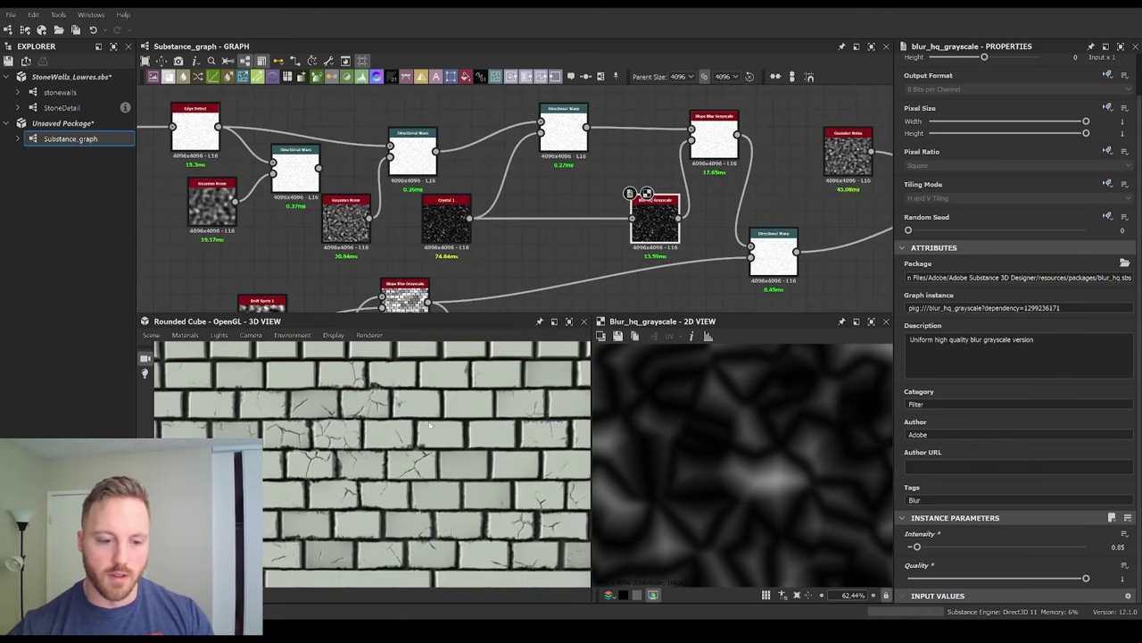
{"action": "scroll", "coordinate": [408, 435], "scroll_direction": "up", "scroll_amount": 4}
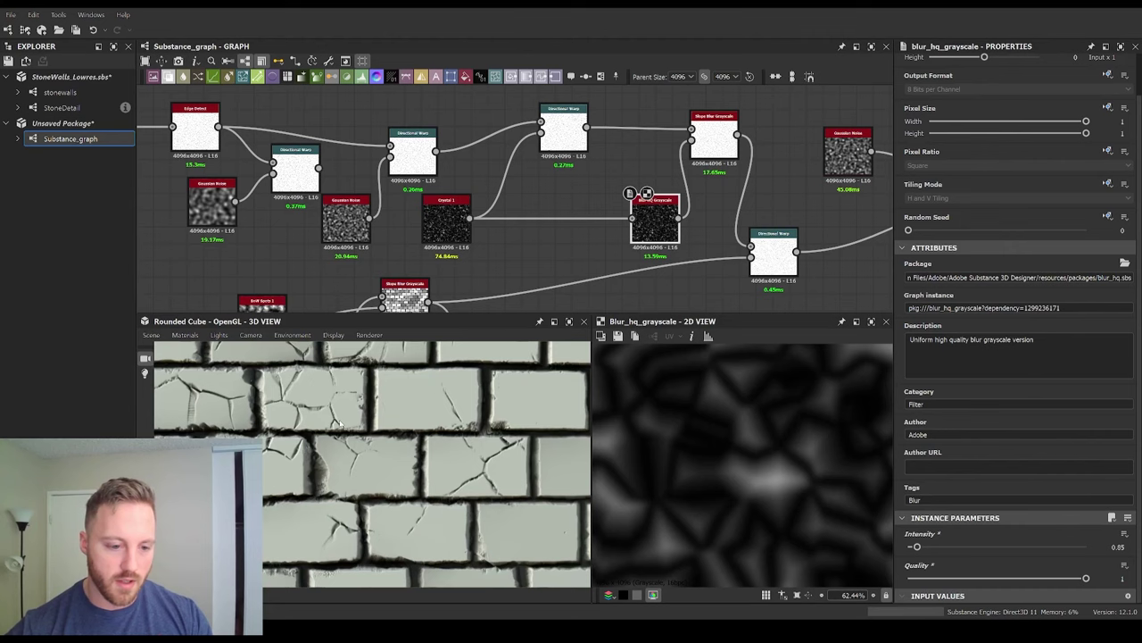
{"action": "scroll", "coordinate": [356, 425], "scroll_direction": "down", "scroll_amount": 4}
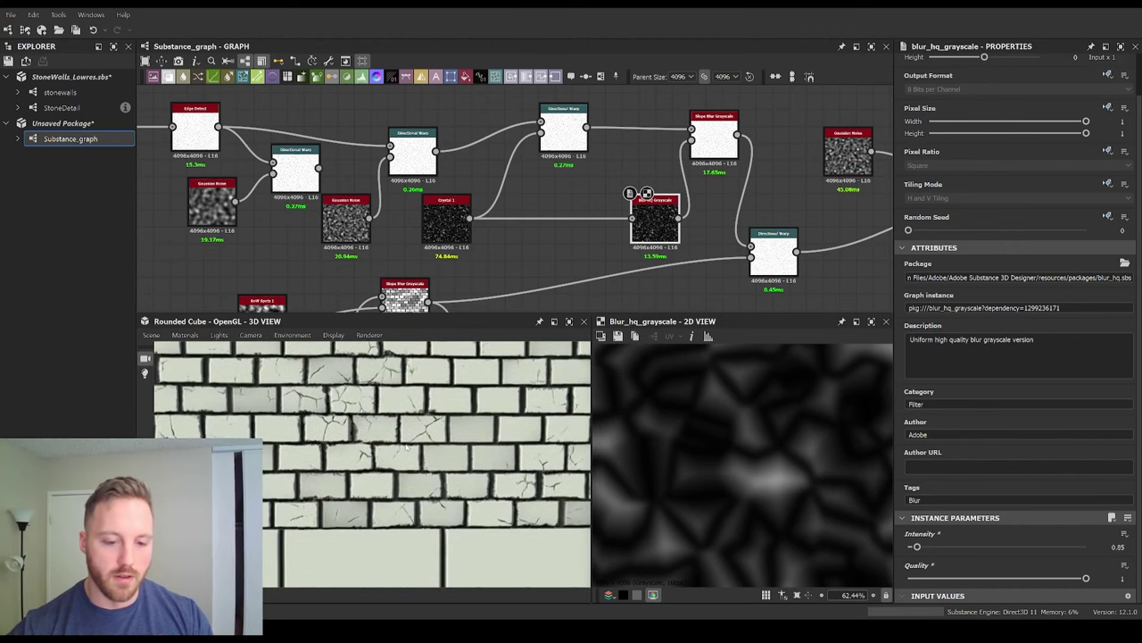
{"action": "scroll", "coordinate": [462, 428], "scroll_direction": "up", "scroll_amount": 1}
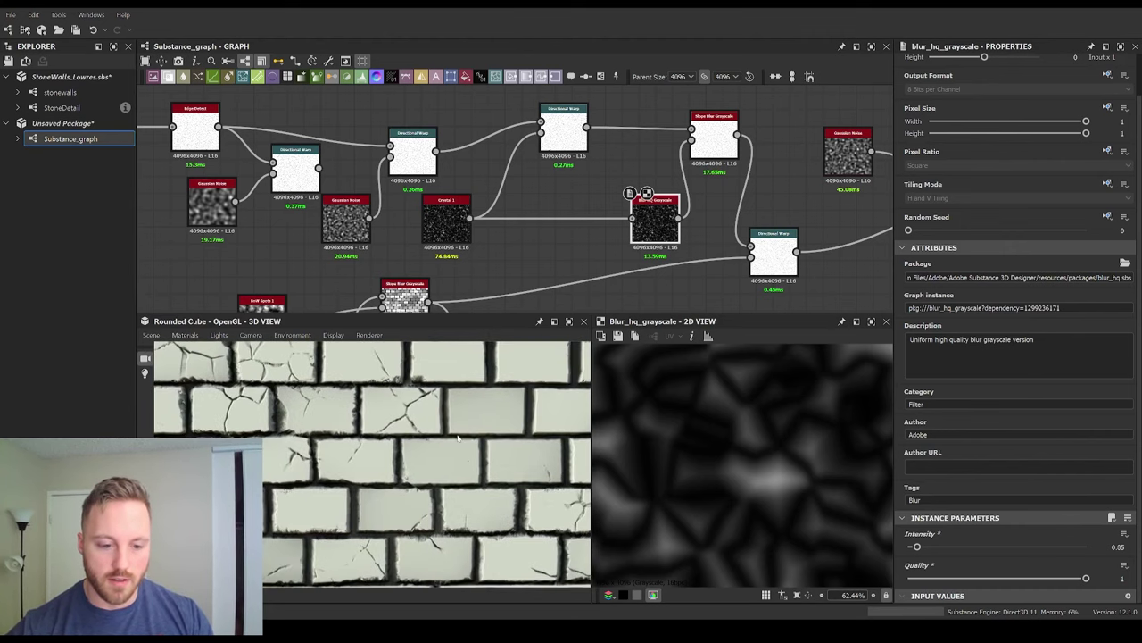
{"action": "scroll", "coordinate": [457, 425], "scroll_direction": "up", "scroll_amount": 3}
{"action": "middle_click_drag", "start_coordinate": [455, 422], "coordinate": [448, 430]}
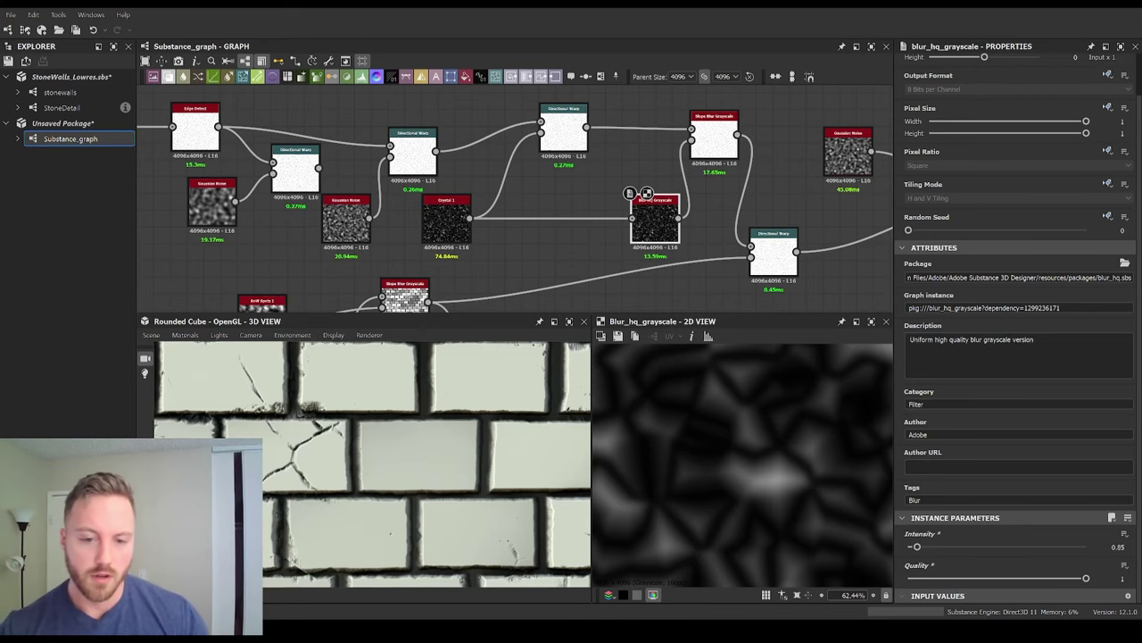
Step: Enlarge the 3D view in height and width and examine the brick edges, mortar gaps and cracks in detail
{"action": "left_click_drag", "start_coordinate": [600, 314], "coordinate": [600, 258]}
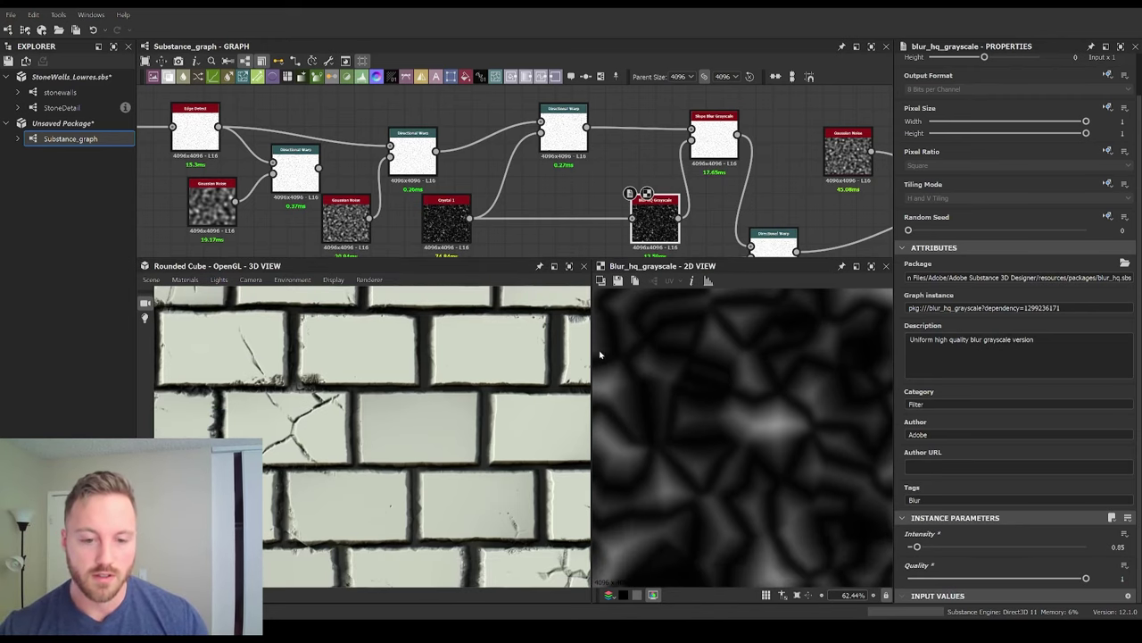
{"action": "left_click_drag", "start_coordinate": [592, 355], "coordinate": [680, 357]}
{"action": "scroll", "coordinate": [540, 386], "scroll_direction": "down", "scroll_amount": 3}
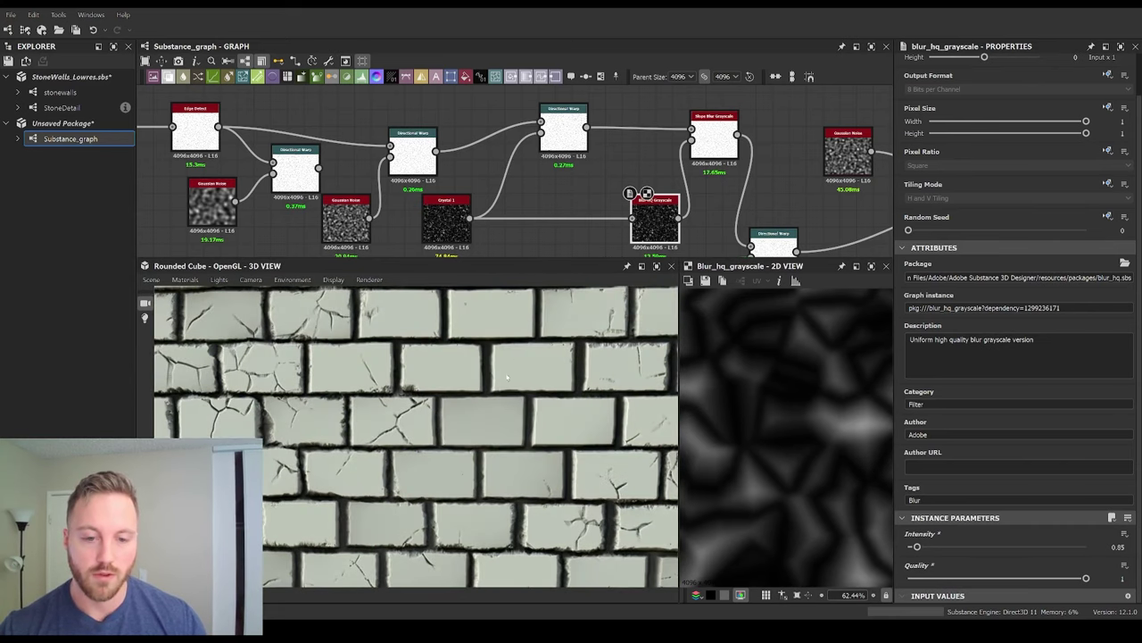
{"action": "scroll", "coordinate": [506, 379], "scroll_direction": "up", "scroll_amount": 5}
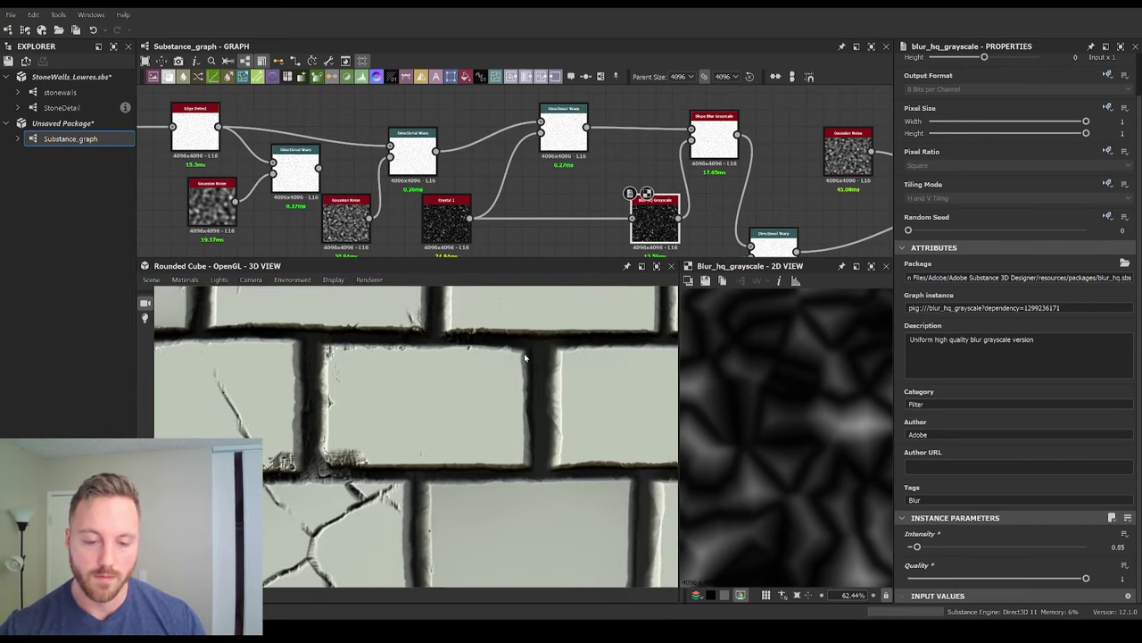
{"action": "scroll", "coordinate": [525, 357], "scroll_direction": "down", "scroll_amount": 5}
{"action": "scroll", "coordinate": [504, 379], "scroll_direction": "up", "scroll_amount": 6}
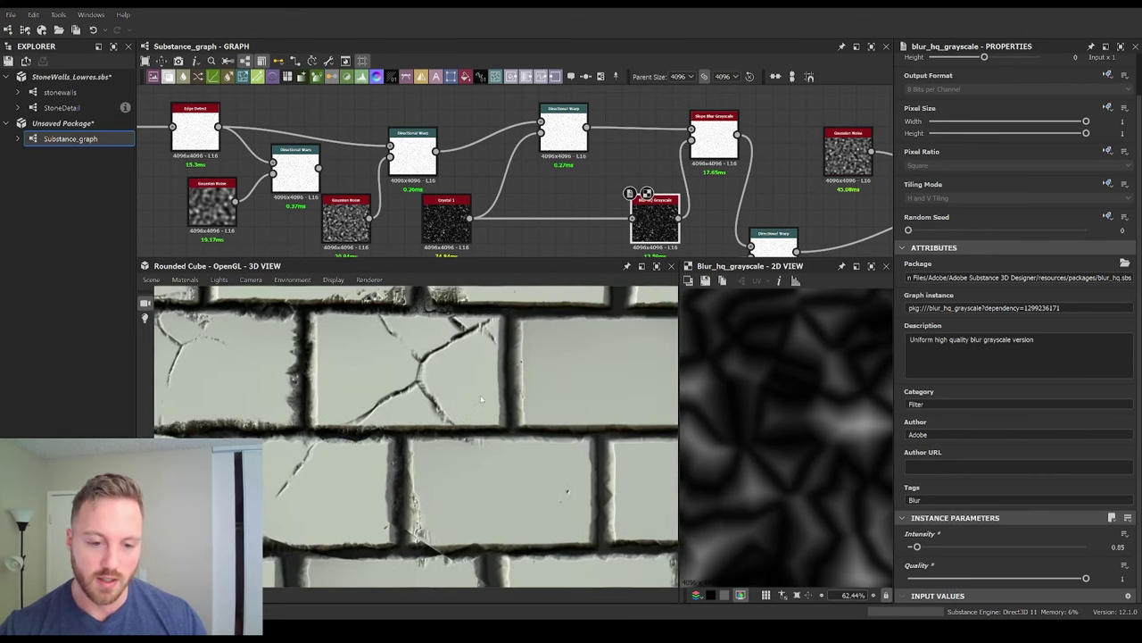
{"action": "scroll", "coordinate": [481, 398], "scroll_direction": "up", "scroll_amount": 8}
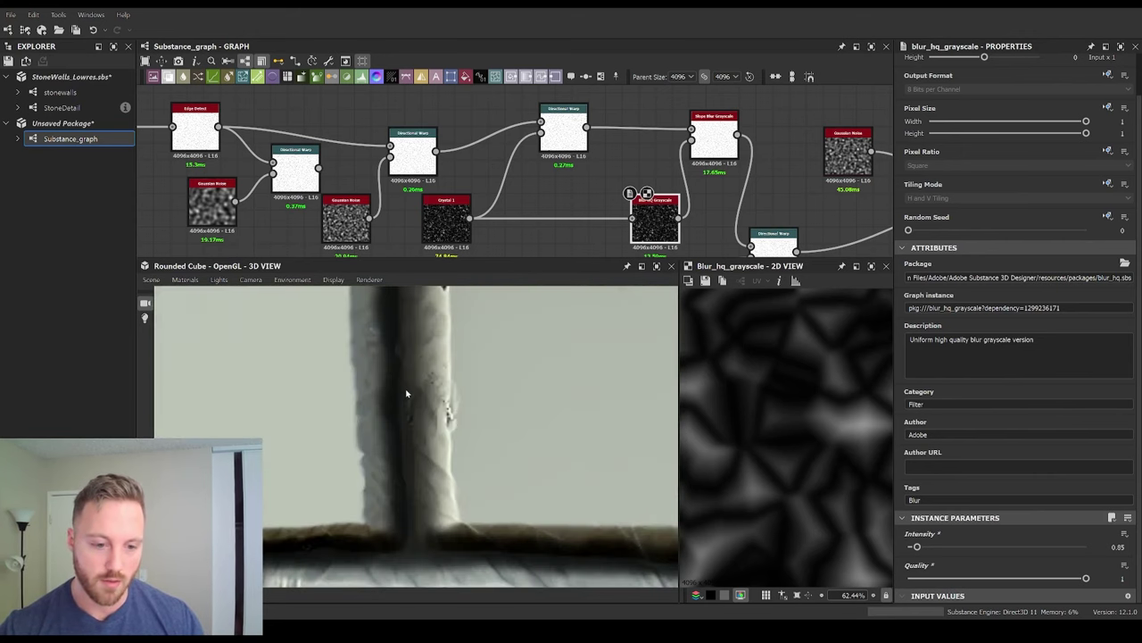
{"action": "scroll", "coordinate": [406, 392], "scroll_direction": "down", "scroll_amount": 6}
{"action": "scroll", "coordinate": [647, 134], "scroll_direction": "down", "scroll_amount": 4}
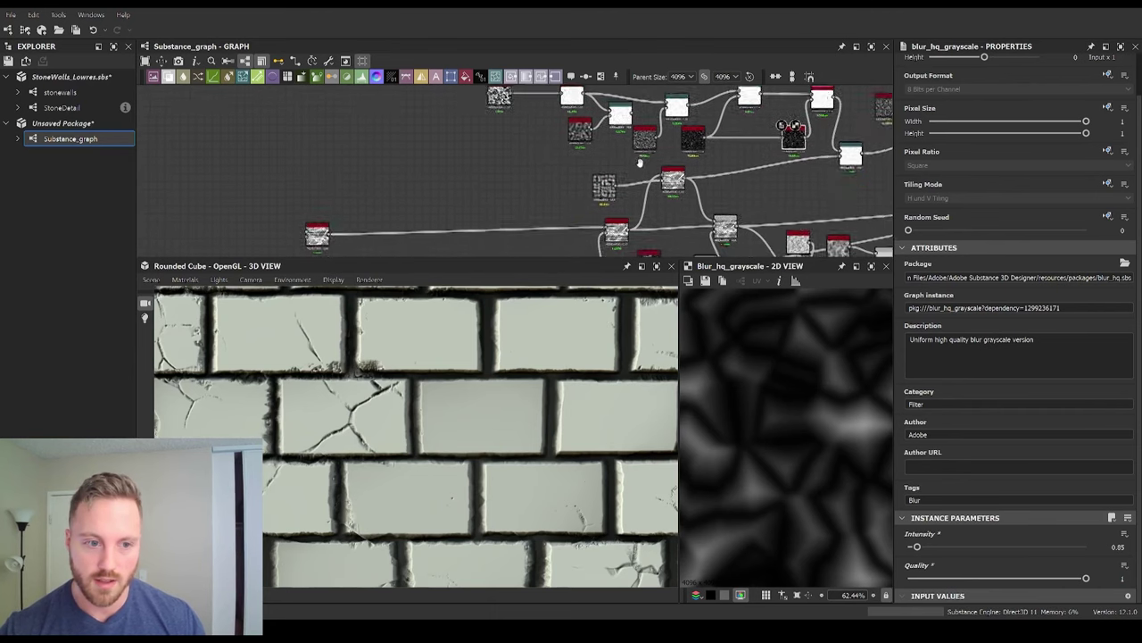
{"action": "scroll", "coordinate": [366, 208], "scroll_direction": "up", "scroll_amount": 3}
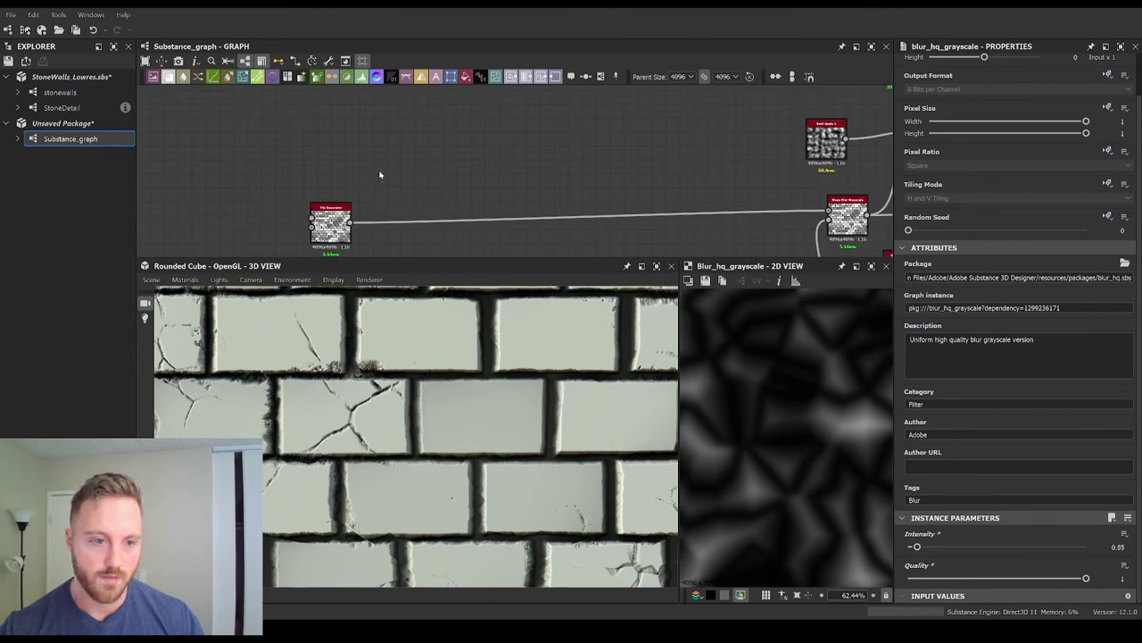
{"action": "scroll", "coordinate": [357, 174], "scroll_direction": "down", "scroll_amount": 5}
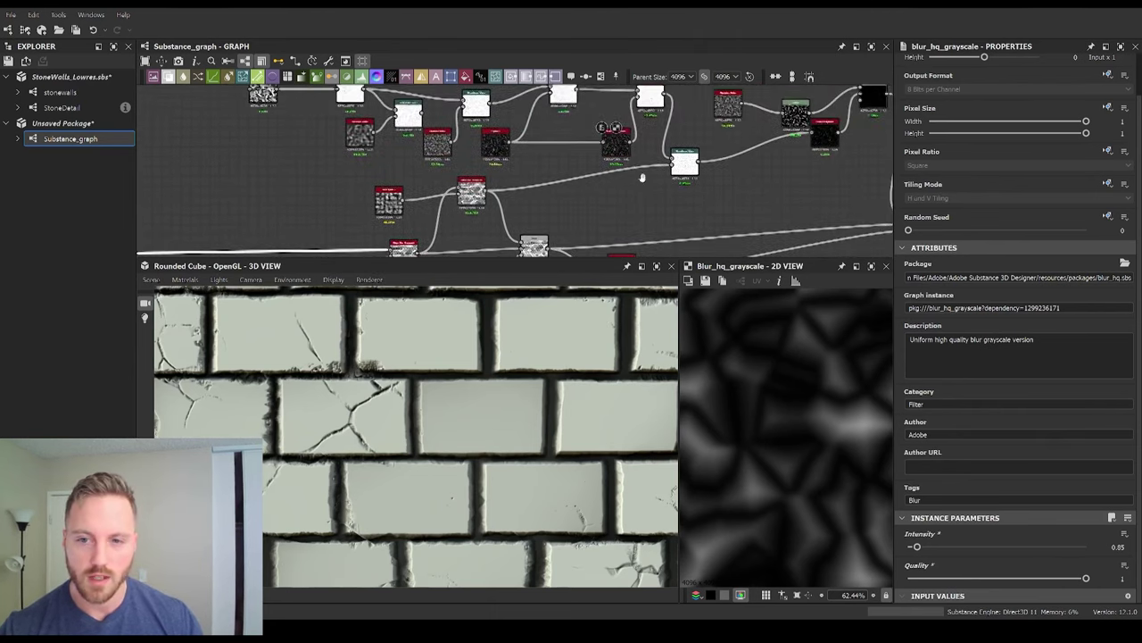
Step: Trace the graph back to the original Tile Generator and preview its brick pattern
{"action": "middle_click_drag", "start_coordinate": [642, 178], "coordinate": [773, 93]}
{"action": "middle_click_drag", "start_coordinate": [477, 211], "coordinate": [421, 223]}
{"action": "middle_click_drag", "start_coordinate": [671, 174], "coordinate": [426, 164]}
{"action": "scroll", "coordinate": [717, 173], "scroll_direction": "up", "scroll_amount": 1}
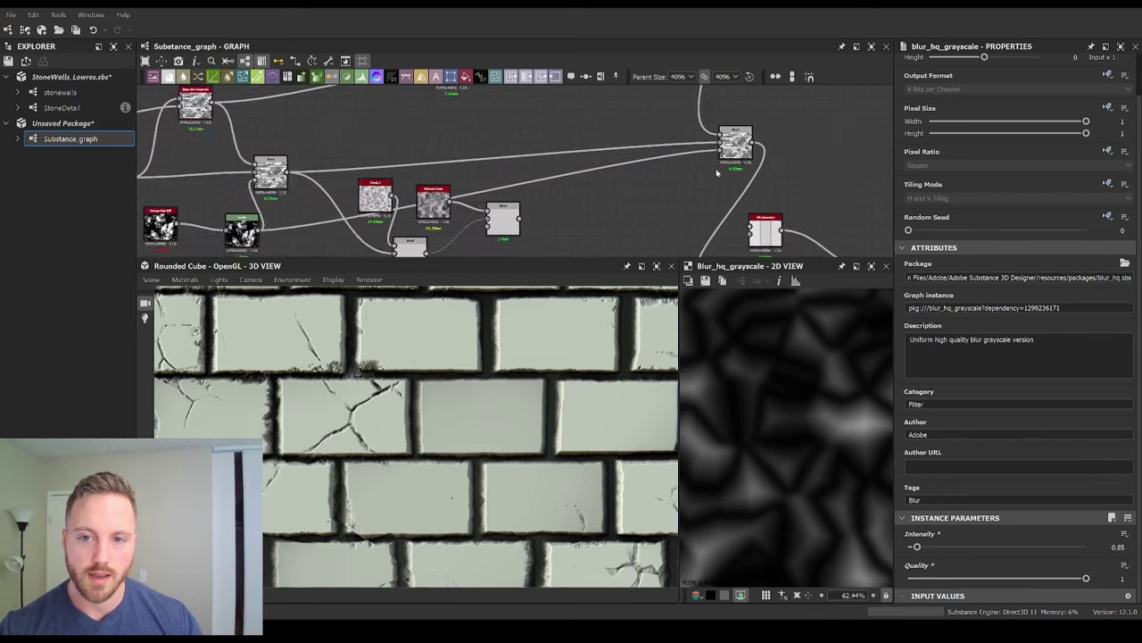
{"action": "scroll", "coordinate": [717, 173], "scroll_direction": "up", "scroll_amount": 1}
{"action": "middle_click_drag", "start_coordinate": [518, 174], "coordinate": [852, 161]}
{"action": "middle_click_drag", "start_coordinate": [268, 170], "coordinate": [866, 170]}
{"action": "left_click_drag", "start_coordinate": [415, 177], "coordinate": [400, 171]}
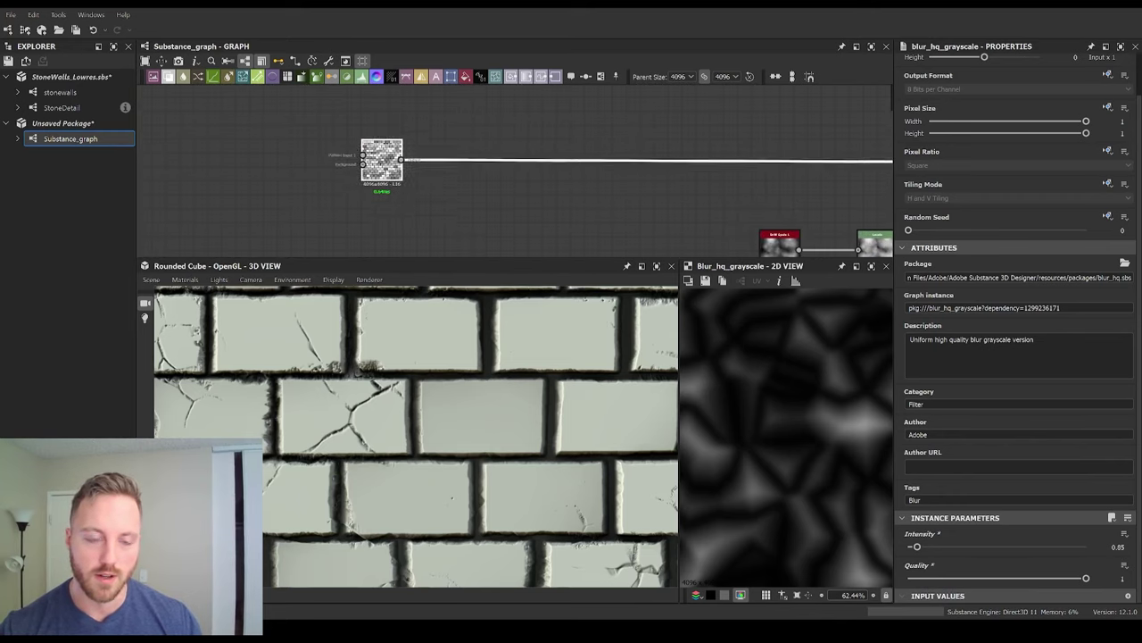
{"action": "middle_click_drag", "start_coordinate": [438, 159], "coordinate": [417, 186]}
{"action": "scroll", "coordinate": [415, 183], "scroll_direction": "up", "scroll_amount": 2}
{"action": "double_click", "coordinate": [363, 197]}
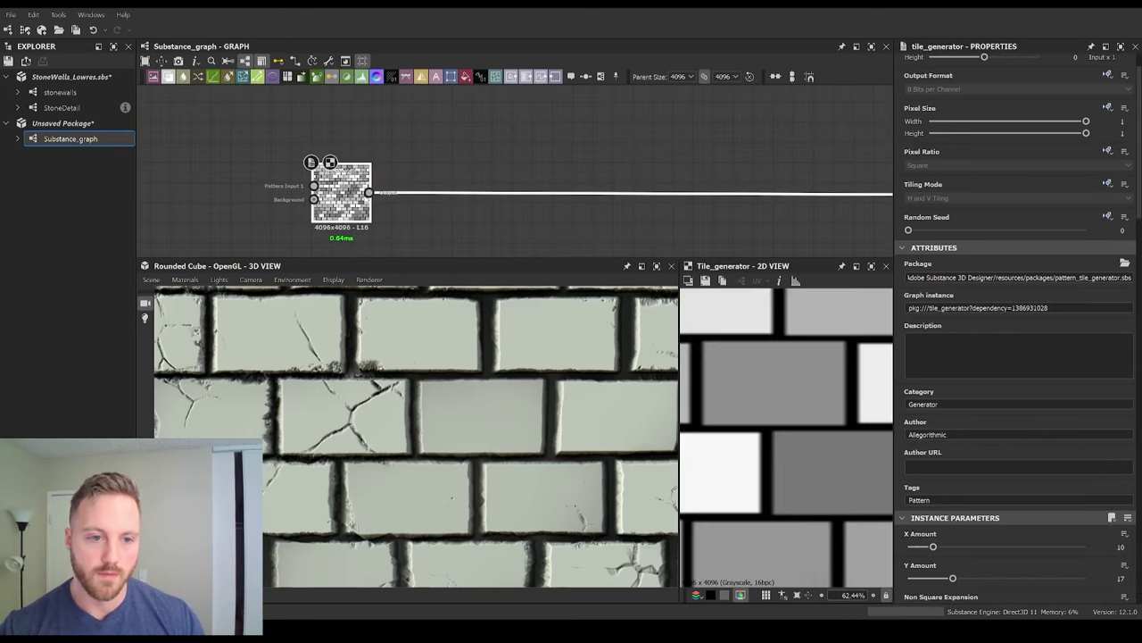
{"action": "left_click_drag", "start_coordinate": [422, 126], "coordinate": [441, 114]}
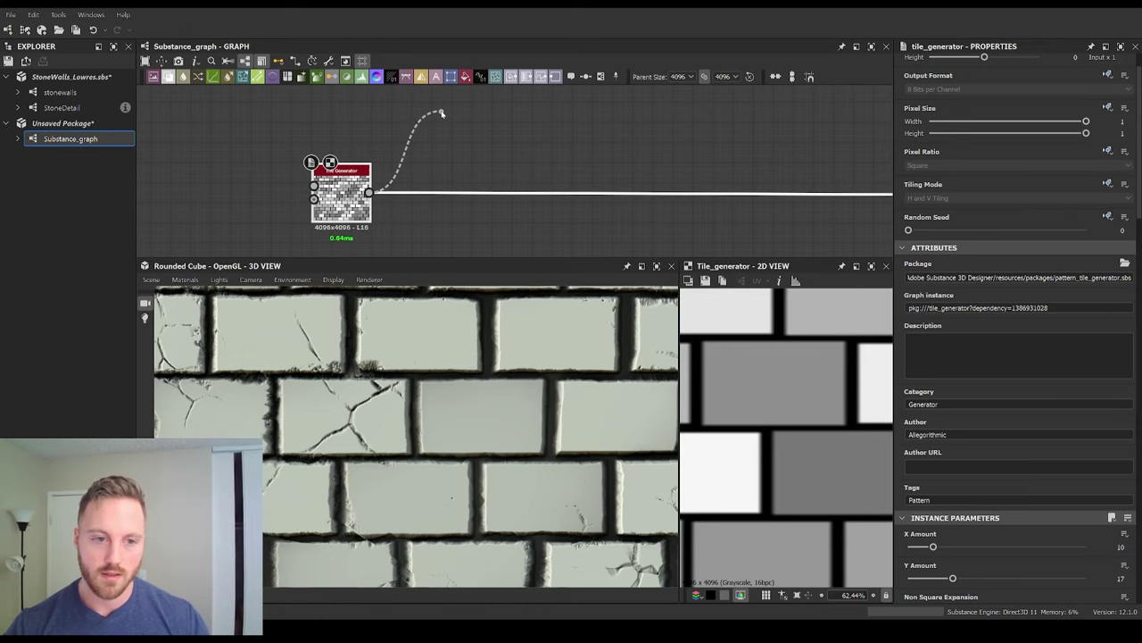
{"action": "key", "text": "Return"}
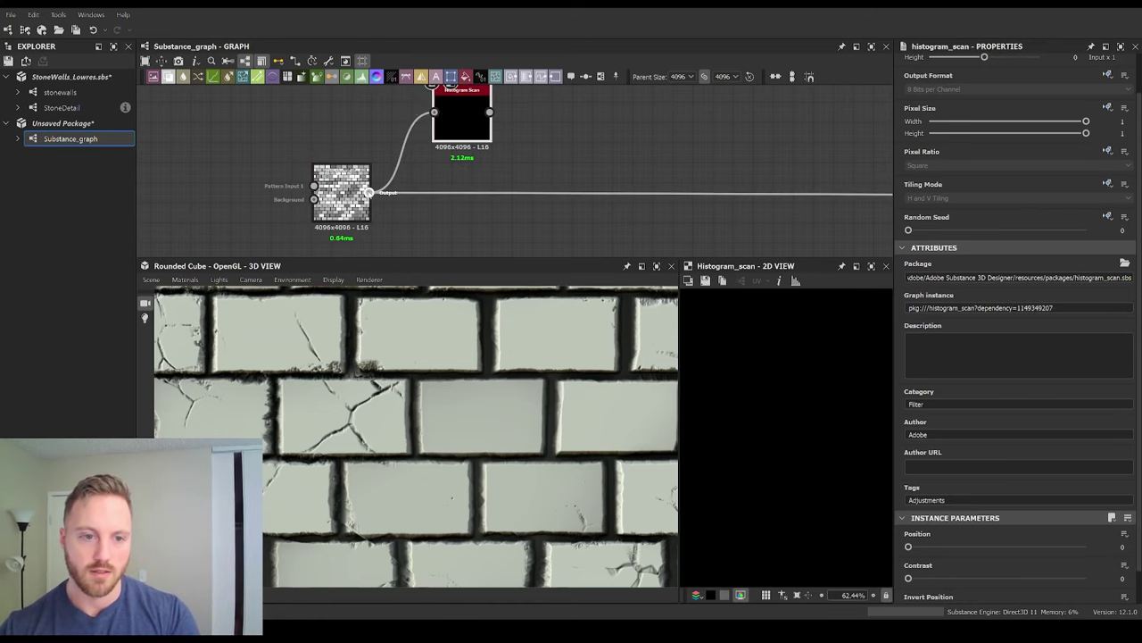
{"action": "key", "text": "Delete"}
Step: Add a Levels node off the Tile Generator and shift its input midtone almost to black to make the bricks near-white
{"action": "left_click_drag", "start_coordinate": [369, 193], "coordinate": [468, 136]}
{"action": "key", "text": "Return"}
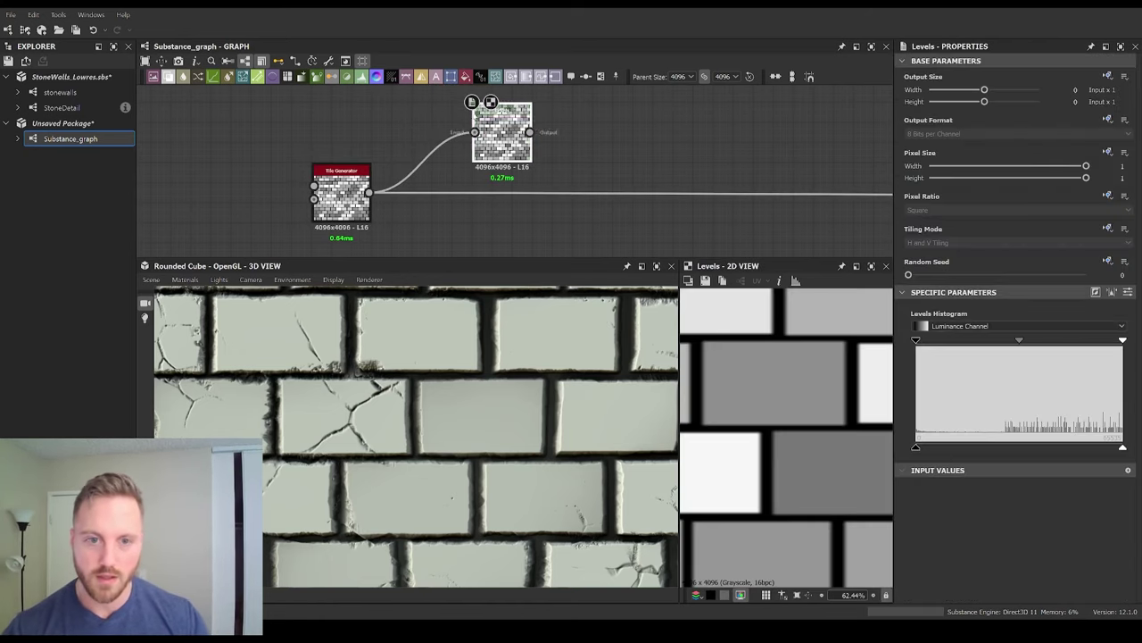
{"action": "left_click_drag", "start_coordinate": [1019, 342], "coordinate": [925, 351]}
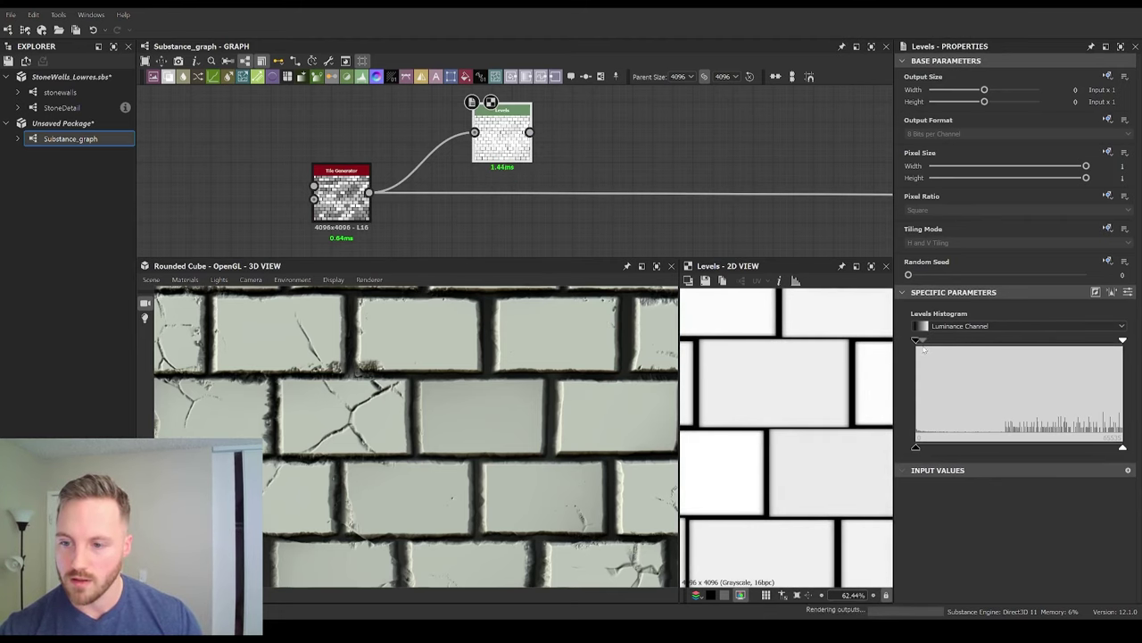
{"action": "key", "text": "f"}
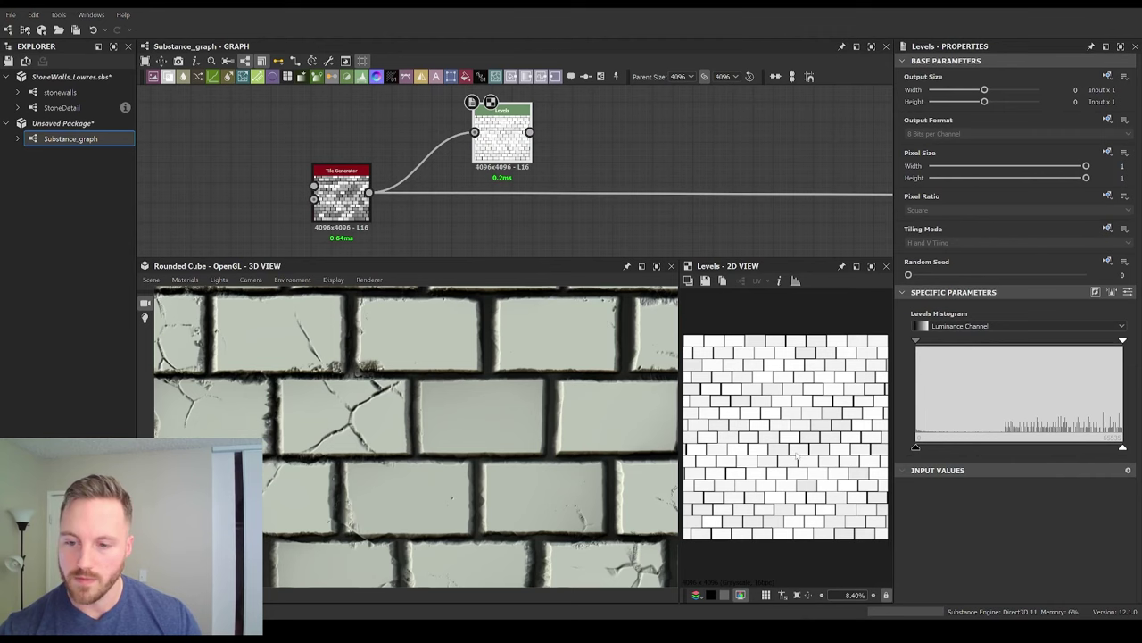
{"action": "scroll", "coordinate": [797, 455], "scroll_direction": "up", "scroll_amount": 3}
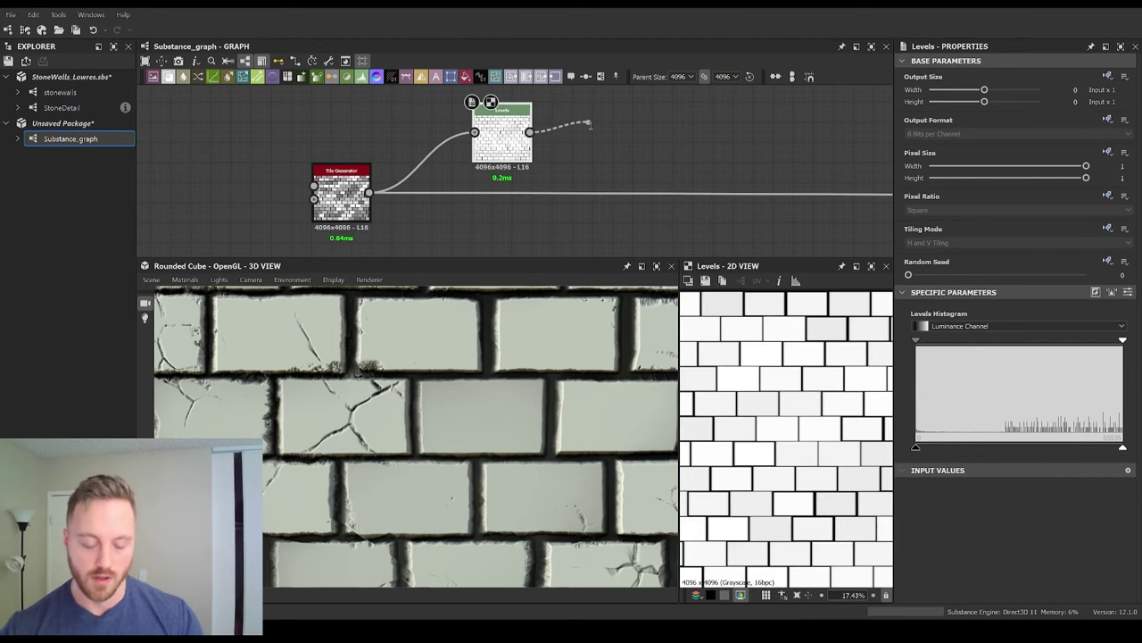
Step: Add an Invert Grayscale after the Levels to isolate the mortar lines, and arrange both nodes above the Tile Generator
{"action": "key", "text": "Return"}
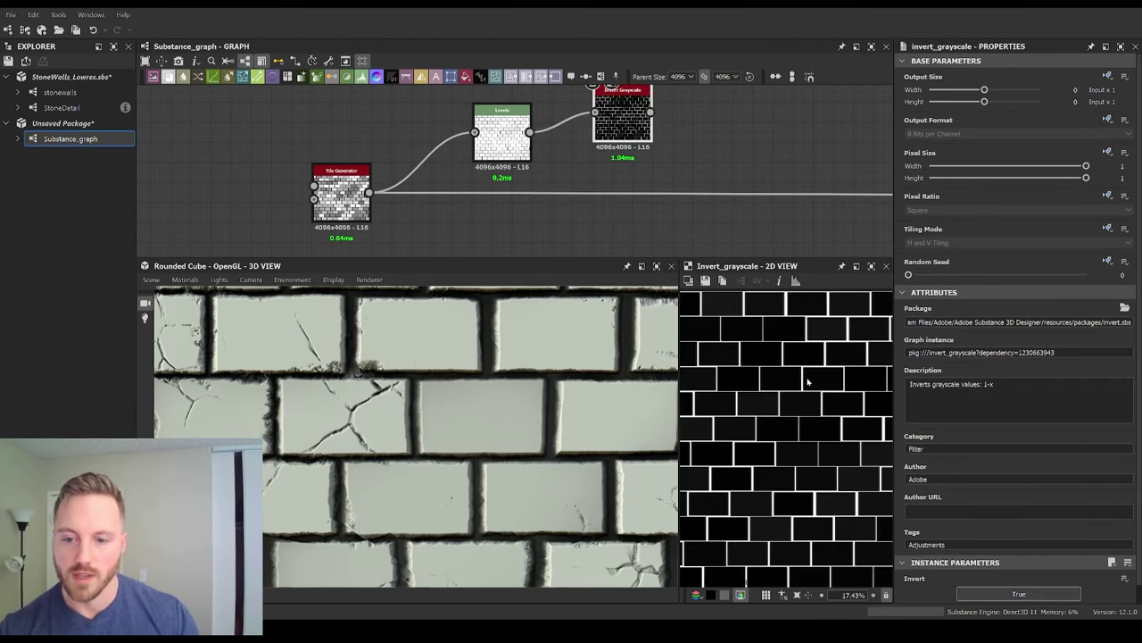
{"action": "scroll", "coordinate": [808, 382], "scroll_direction": "up", "scroll_amount": 3}
{"action": "scroll", "coordinate": [786, 130], "scroll_direction": "down", "scroll_amount": 2}
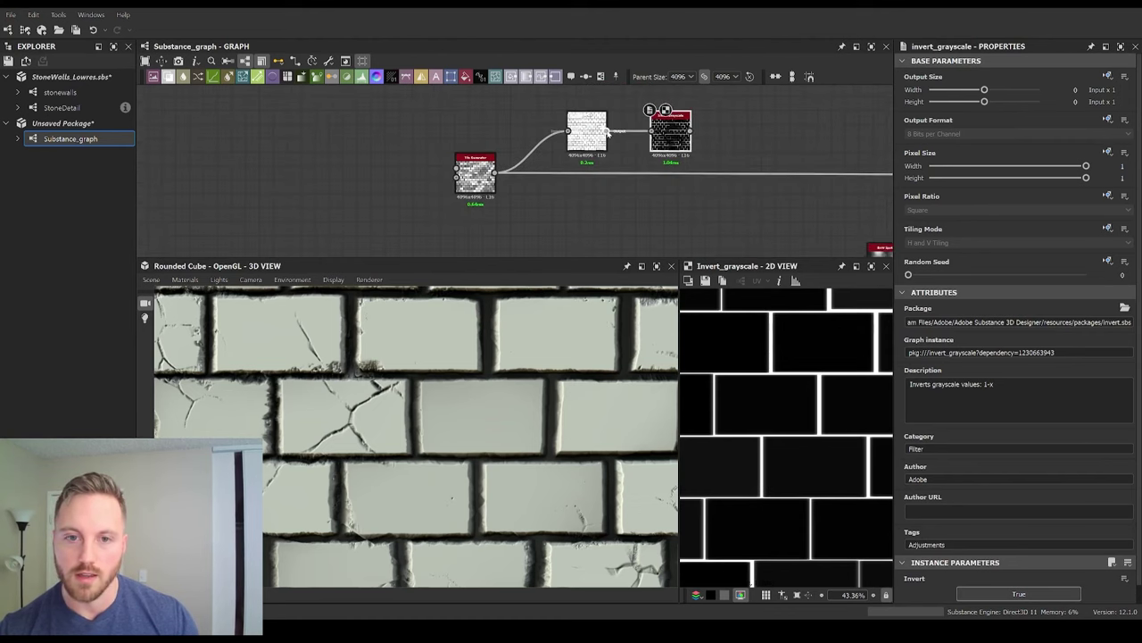
{"action": "middle_click_drag", "start_coordinate": [608, 133], "coordinate": [574, 150]}
{"action": "left_click_drag", "start_coordinate": [566, 124], "coordinate": [627, 148]}
{"action": "left_click_drag", "start_coordinate": [636, 154], "coordinate": [602, 127]}
{"action": "middle_click_drag", "start_coordinate": [705, 167], "coordinate": [643, 171]}
Step: Add a Blend node beyond the Invert Grayscale and line it up with that row
{"action": "left_click", "coordinate": [685, 136]}
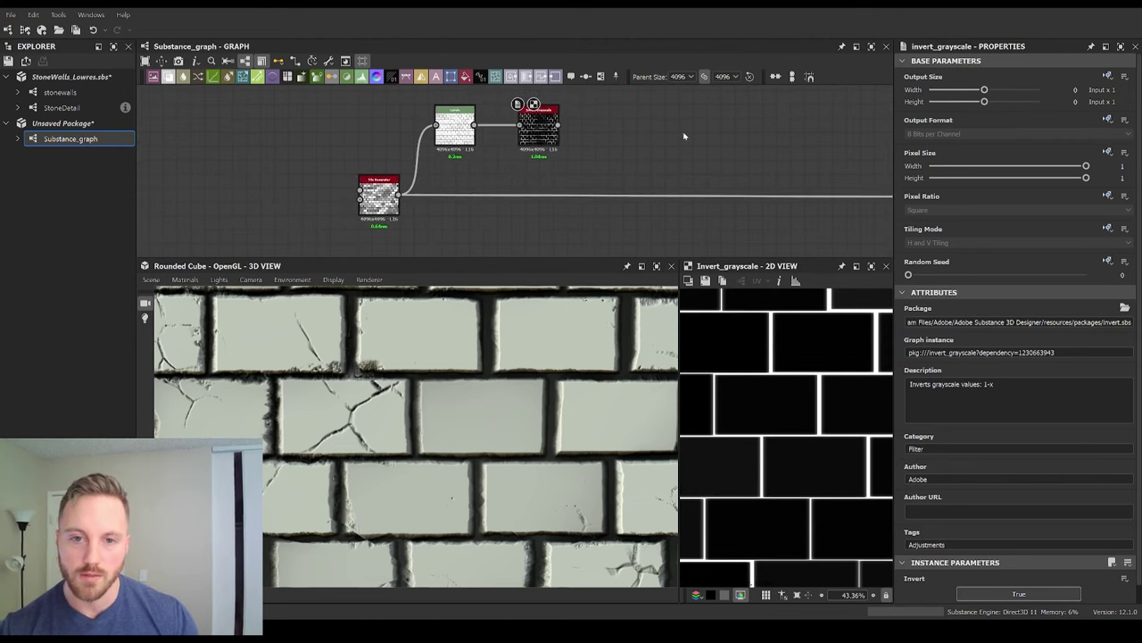
{"action": "key", "text": "b"}
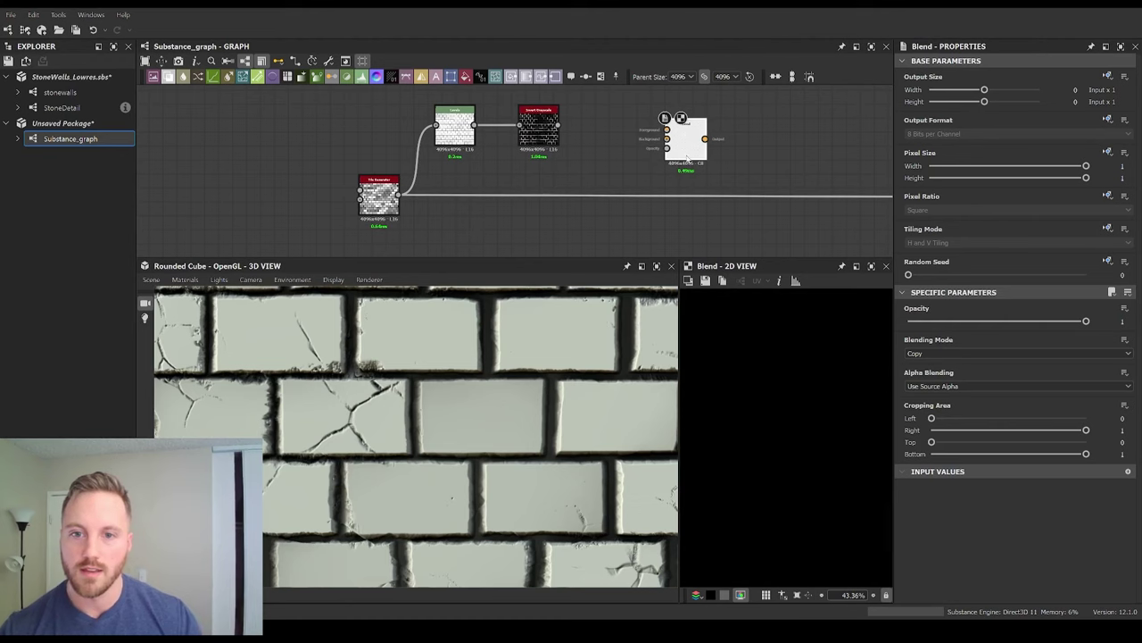
{"action": "left_click_drag", "start_coordinate": [687, 159], "coordinate": [673, 145]}
Step: Add a Moisture Noise above the Invert Grayscale with Random Seed 4, Scale 2 and Disorder 0.47
{"action": "middle_click_drag", "start_coordinate": [666, 200], "coordinate": [689, 270]}
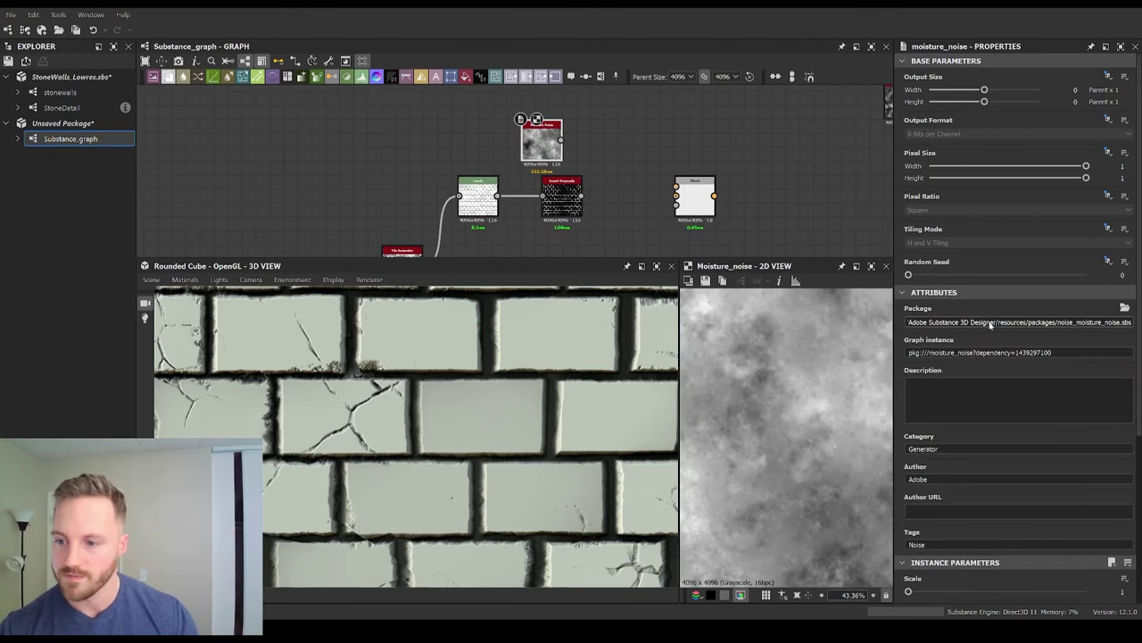
{"action": "scroll", "coordinate": [964, 522], "scroll_direction": "down", "scroll_amount": 2}
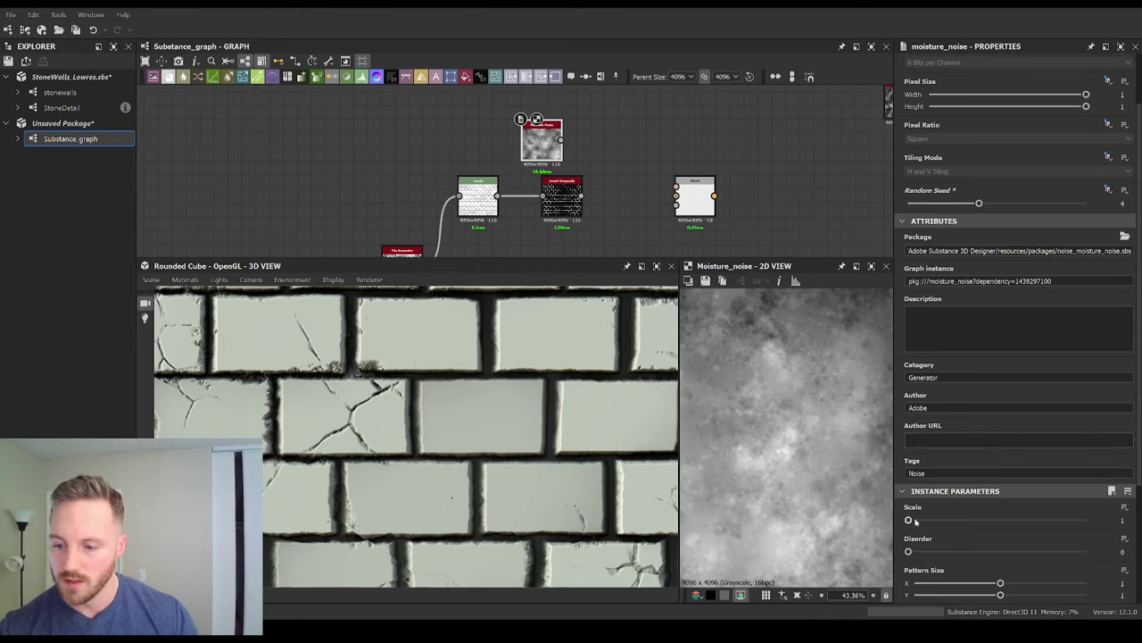
{"action": "left_click_drag", "start_coordinate": [919, 522], "coordinate": [991, 551]}
{"action": "scroll", "coordinate": [554, 160], "scroll_direction": "up", "scroll_amount": 3}
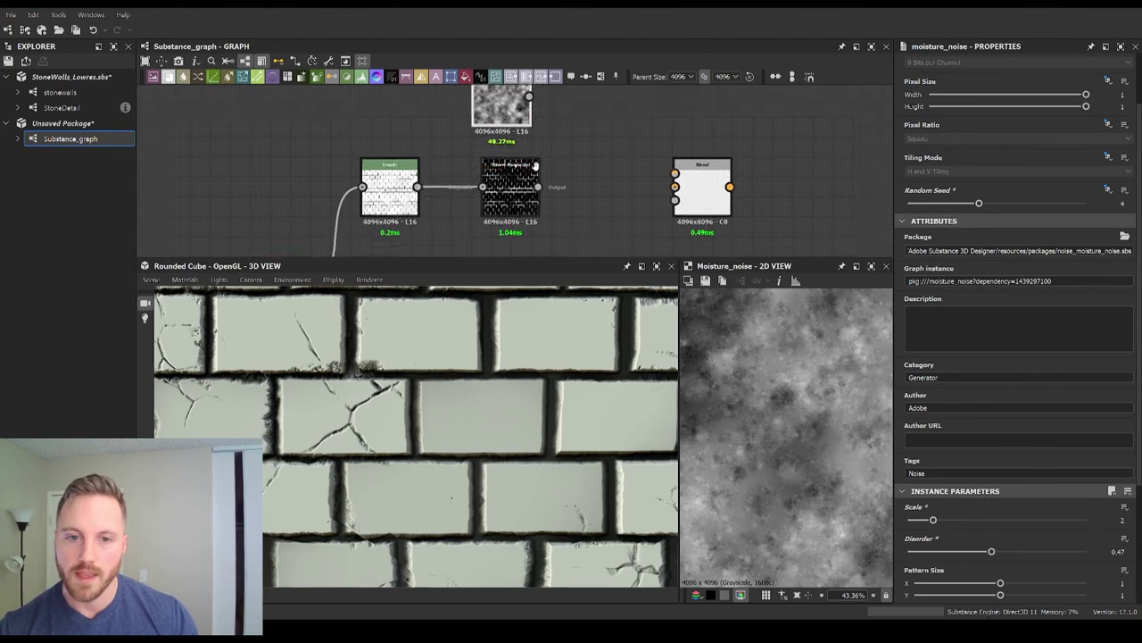
Step: Feed Moisture Noise into the Blend's foreground and Invert Grayscale into its background and opacity, and preview the mortar closely
{"action": "middle_click_drag", "start_coordinate": [535, 166], "coordinate": [514, 191]}
{"action": "left_click_drag", "start_coordinate": [654, 212], "coordinate": [655, 212]}
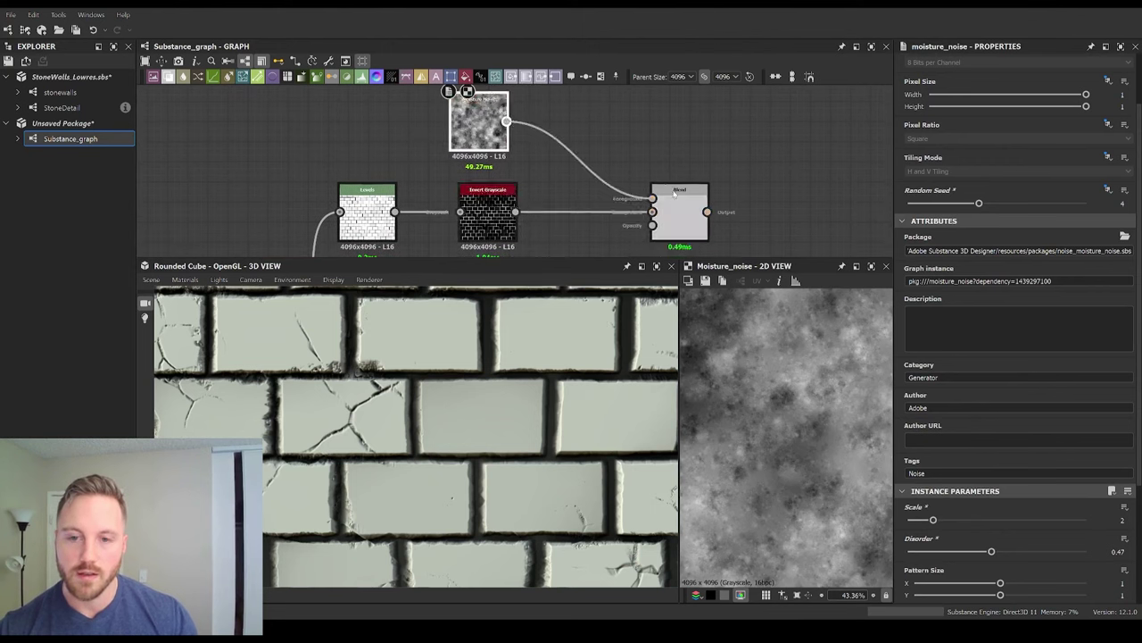
{"action": "middle_click_drag", "start_coordinate": [531, 206], "coordinate": [532, 181]}
{"action": "double_click", "coordinate": [670, 208]}
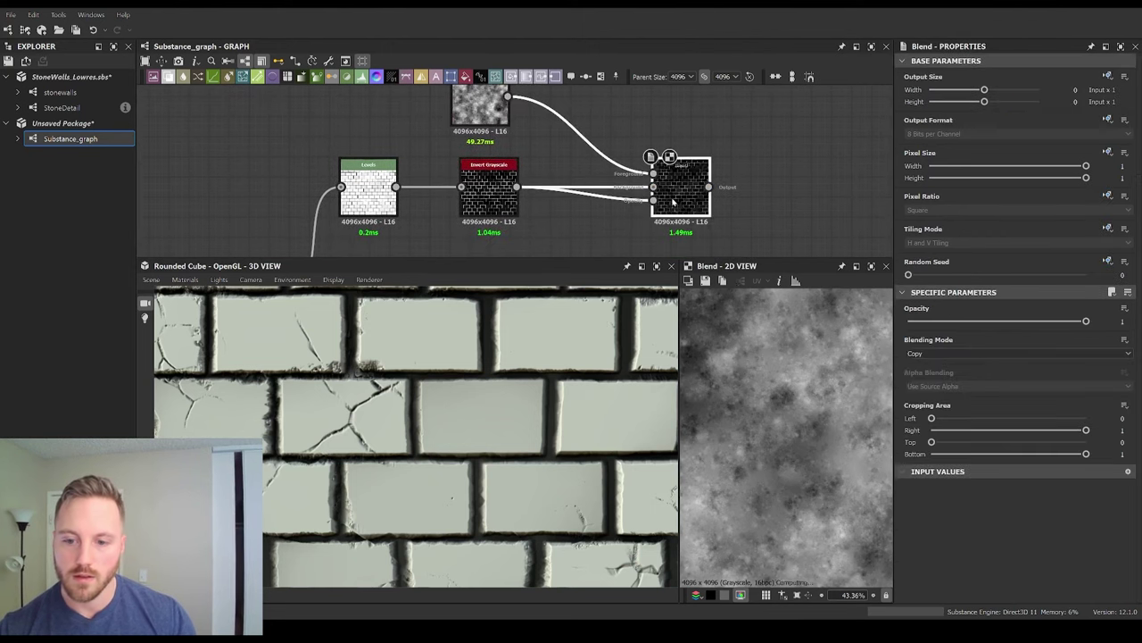
{"action": "scroll", "coordinate": [784, 371], "scroll_direction": "up", "scroll_amount": 3}
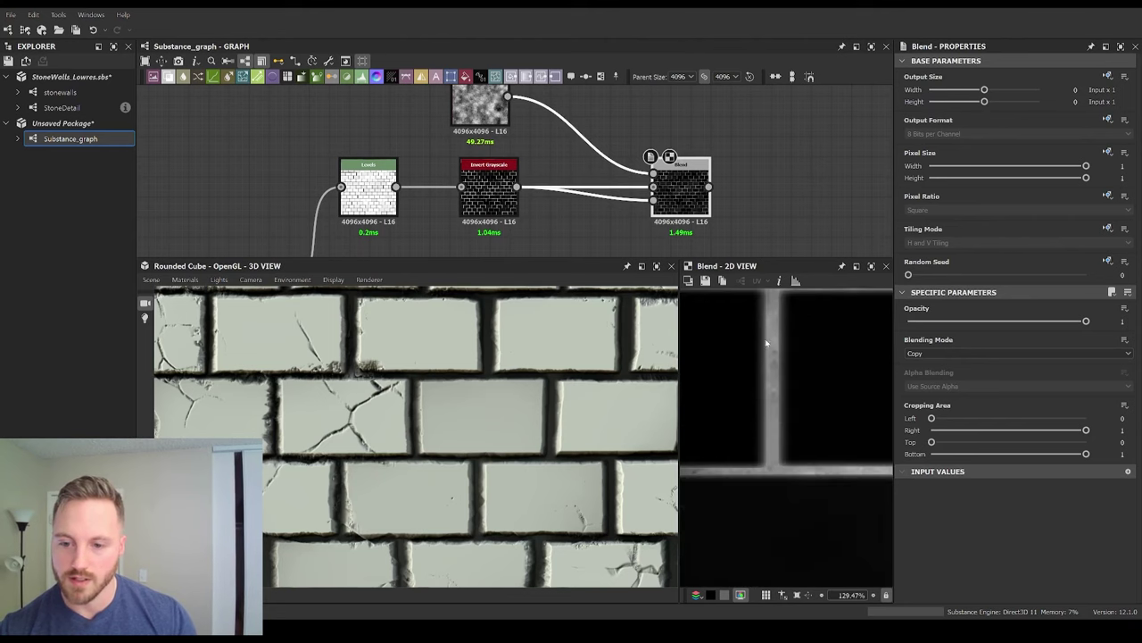
Step: Set the Moisture Noise's Scale to 1 and move the node farther from the Blend
{"action": "left_click", "coordinate": [508, 127]}
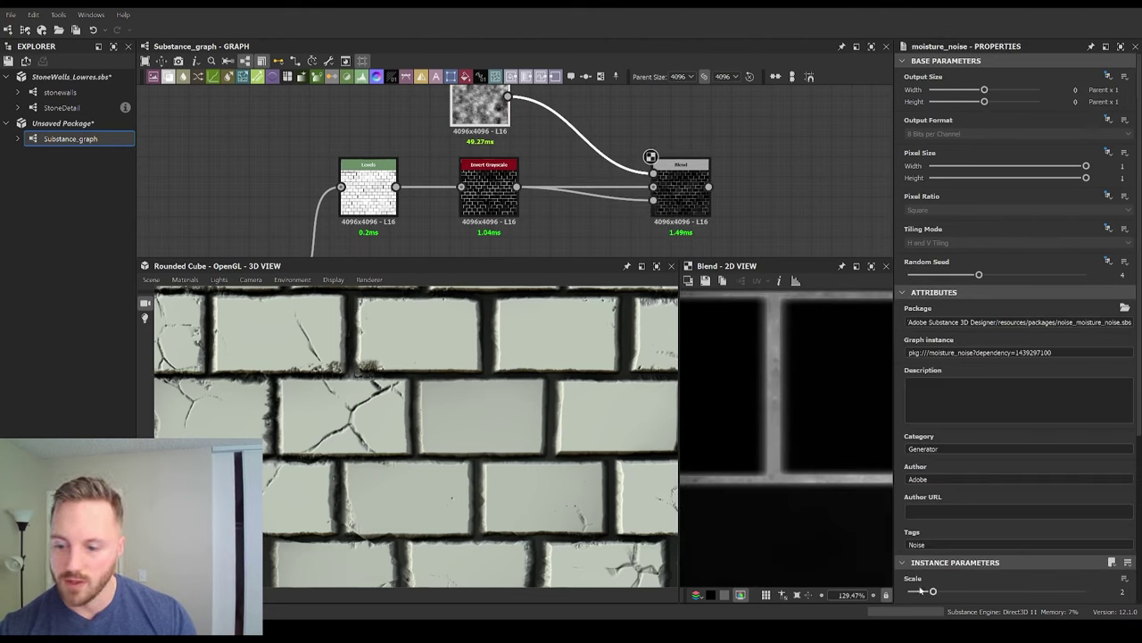
{"action": "left_click_drag", "start_coordinate": [921, 590], "coordinate": [907, 592]}
{"action": "middle_click_drag", "start_coordinate": [526, 114], "coordinate": [546, 168]}
{"action": "left_click_drag", "start_coordinate": [501, 154], "coordinate": [441, 144]}
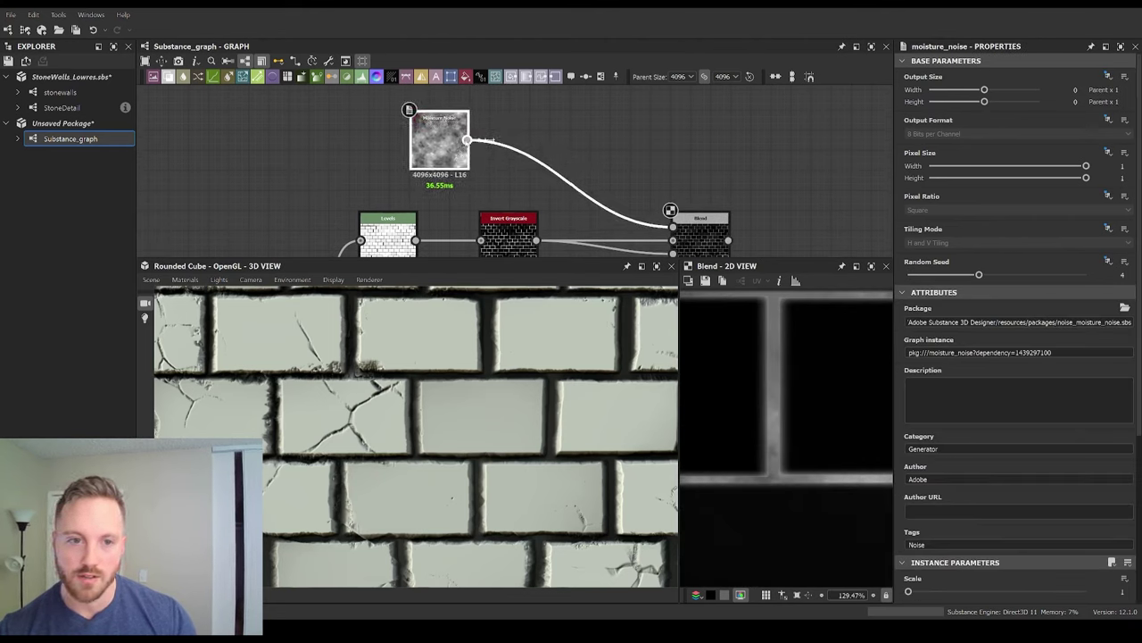
Step: Insert a Levels node between the Moisture Noise and the Blend's foreground, keeping the Blend in the 2D preview
{"action": "key", "text": "Return"}
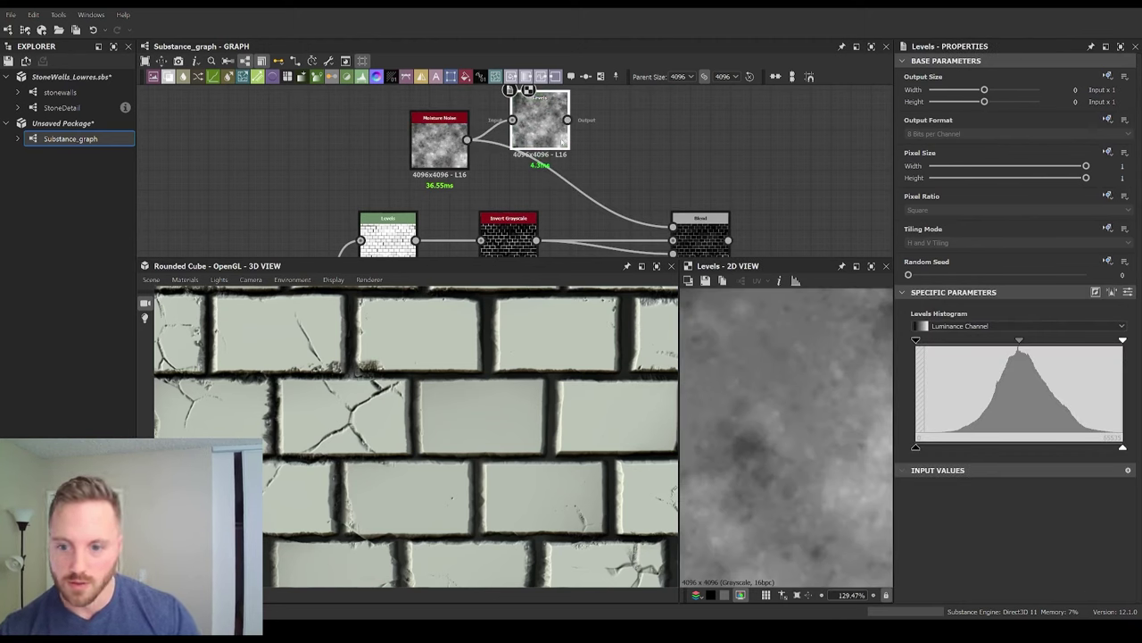
{"action": "double_click", "coordinate": [711, 241]}
{"action": "left_click", "coordinate": [545, 127]}
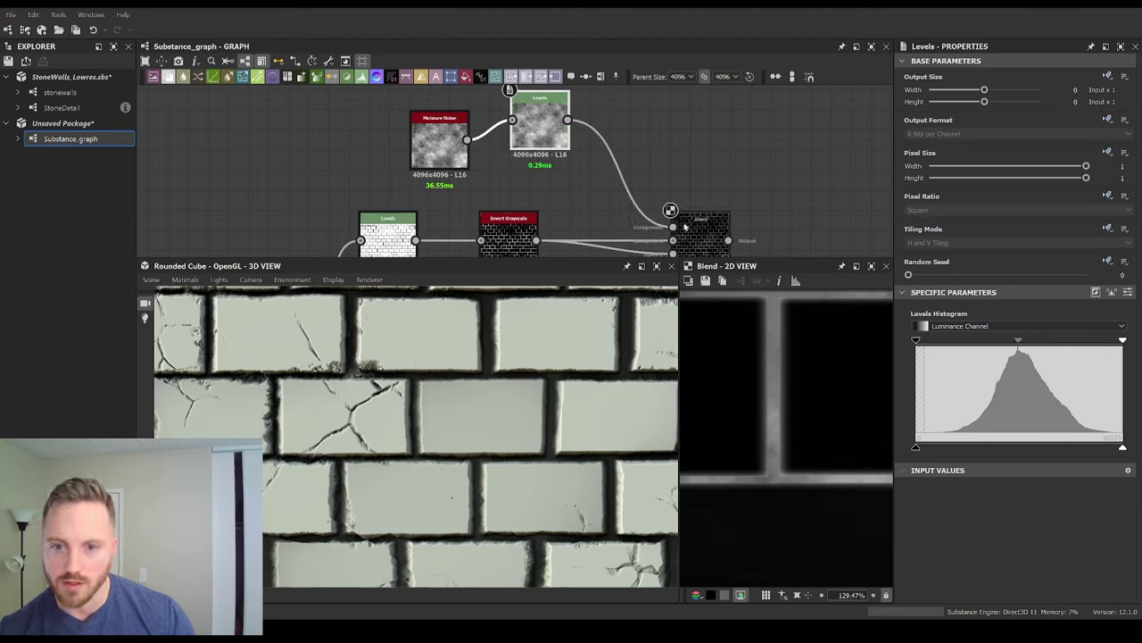
Step: Lower the noise Levels' output white point to about three quarters of the range and check the darkened mortar in the Blend
{"action": "mouse_move", "coordinate": [1015, 345]}
{"action": "left_mouse_down"}
{"action": "mouse_move", "coordinate": [975, 344]}
{"action": "mouse_move", "coordinate": [1020, 348]}
{"action": "mouse_move", "coordinate": [1031, 353]}
{"action": "mouse_move", "coordinate": [1023, 362]}
{"action": "left_mouse_up"}
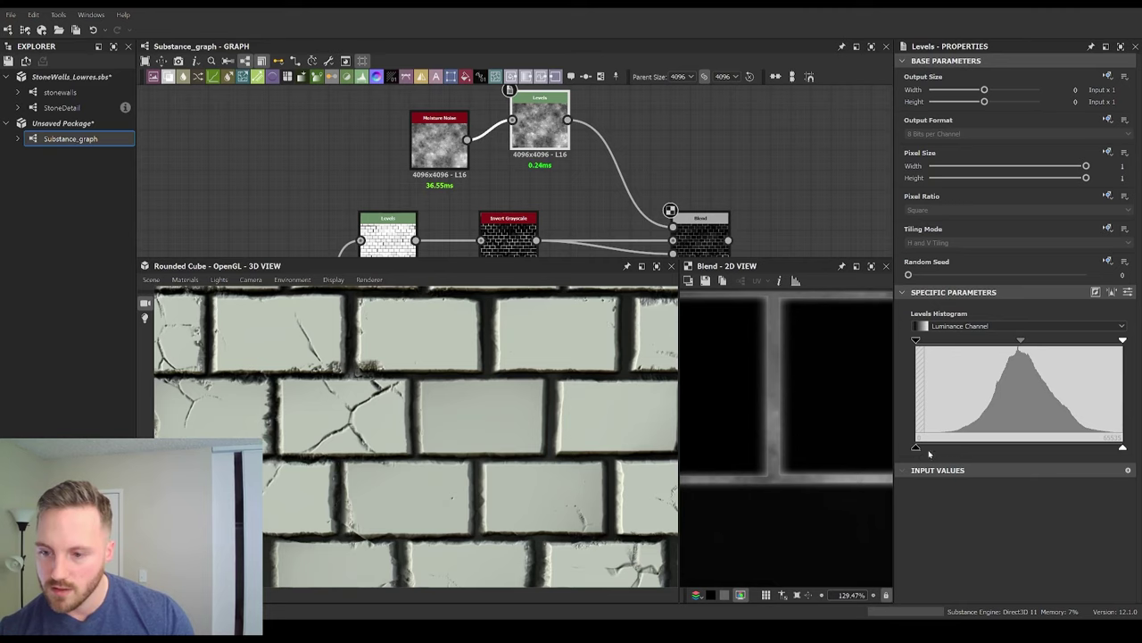
{"action": "left_click_drag", "start_coordinate": [942, 449], "coordinate": [913, 449]}
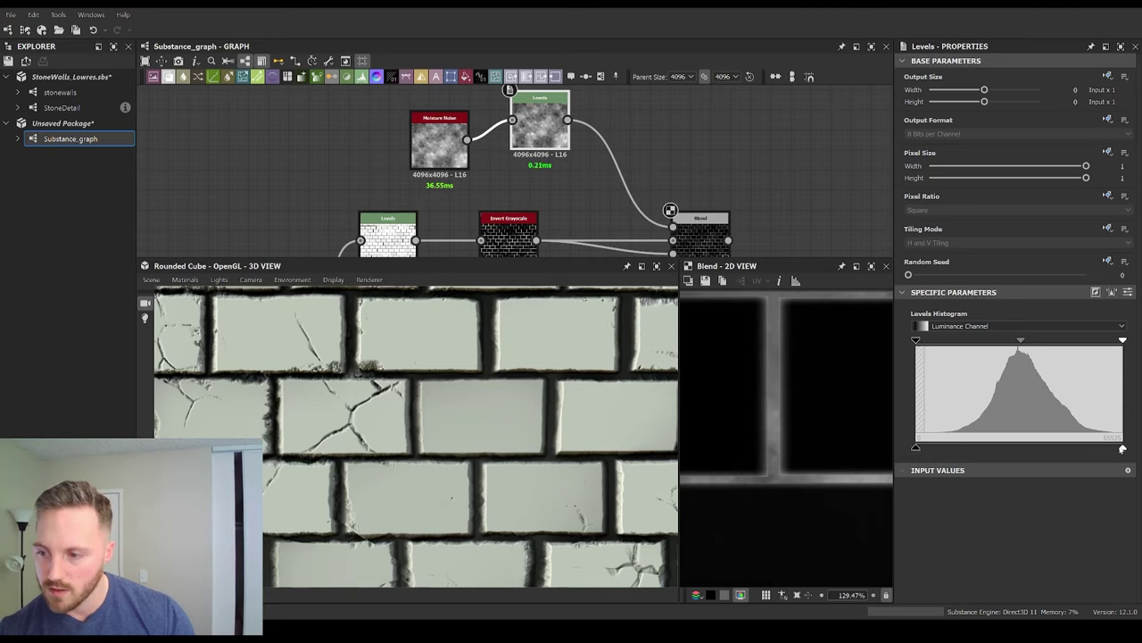
{"action": "left_click_drag", "start_coordinate": [1123, 449], "coordinate": [1069, 448]}
{"action": "scroll", "coordinate": [751, 398], "scroll_direction": "down", "scroll_amount": 5}
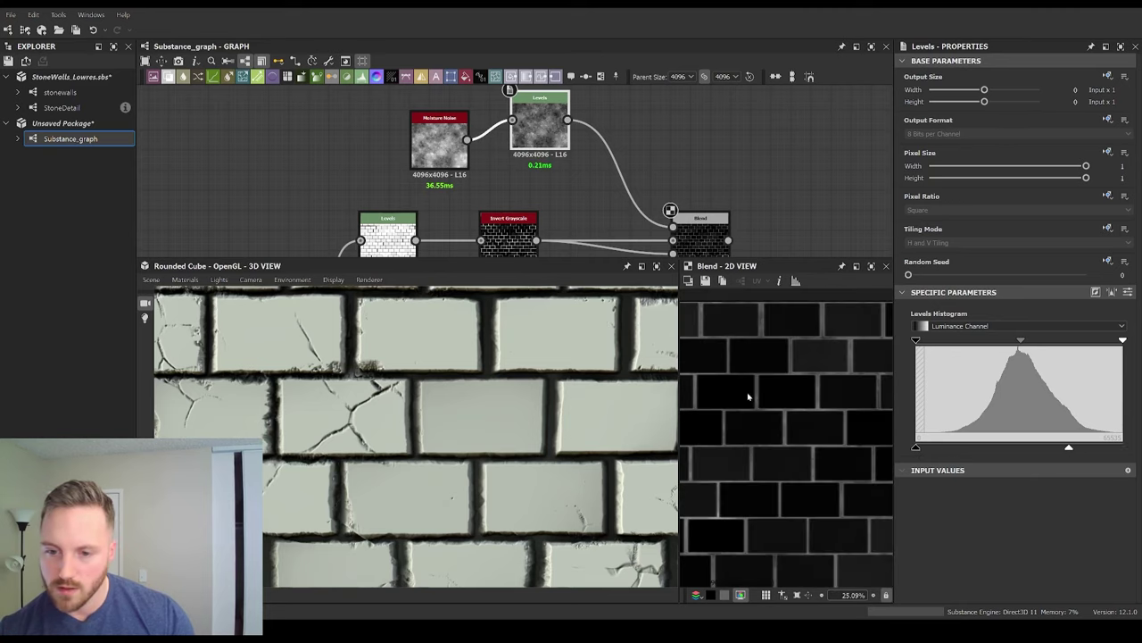
{"action": "middle_click_drag", "start_coordinate": [696, 205], "coordinate": [681, 126]}
{"action": "left_click", "coordinate": [685, 156]}
{"action": "scroll", "coordinate": [773, 360], "scroll_direction": "up", "scroll_amount": 5}
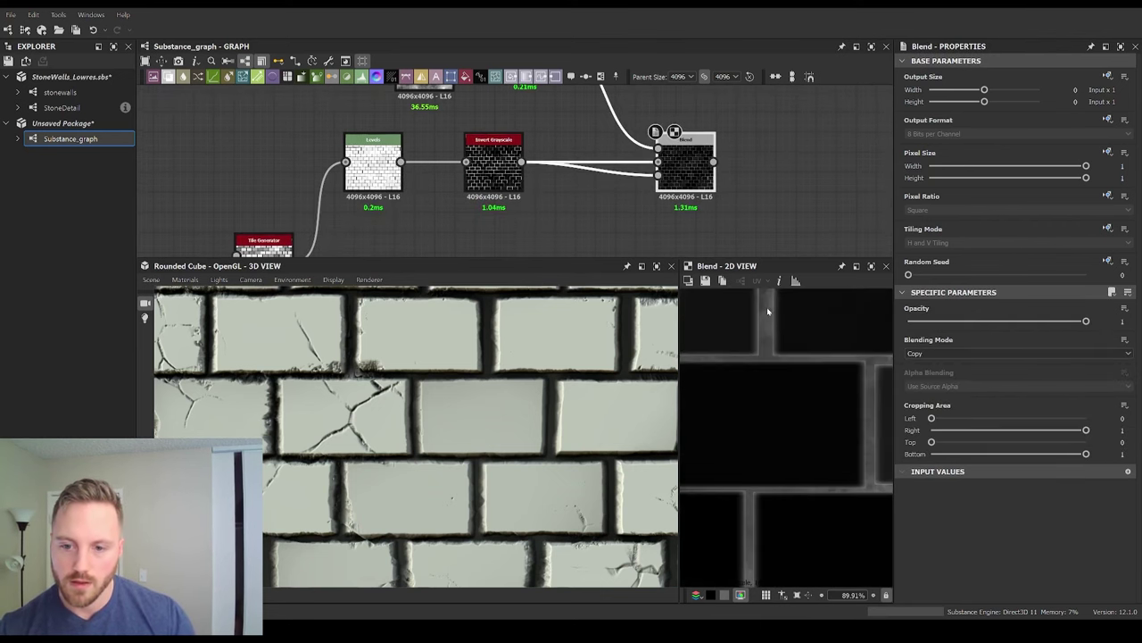
Step: Inspect the mortar edges up close and disconnect the Invert Grayscale from the Blend's opacity input
{"action": "middle_click_drag", "start_coordinate": [488, 195], "coordinate": [516, 155]}
{"action": "scroll", "coordinate": [750, 322], "scroll_direction": "up", "scroll_amount": 3}
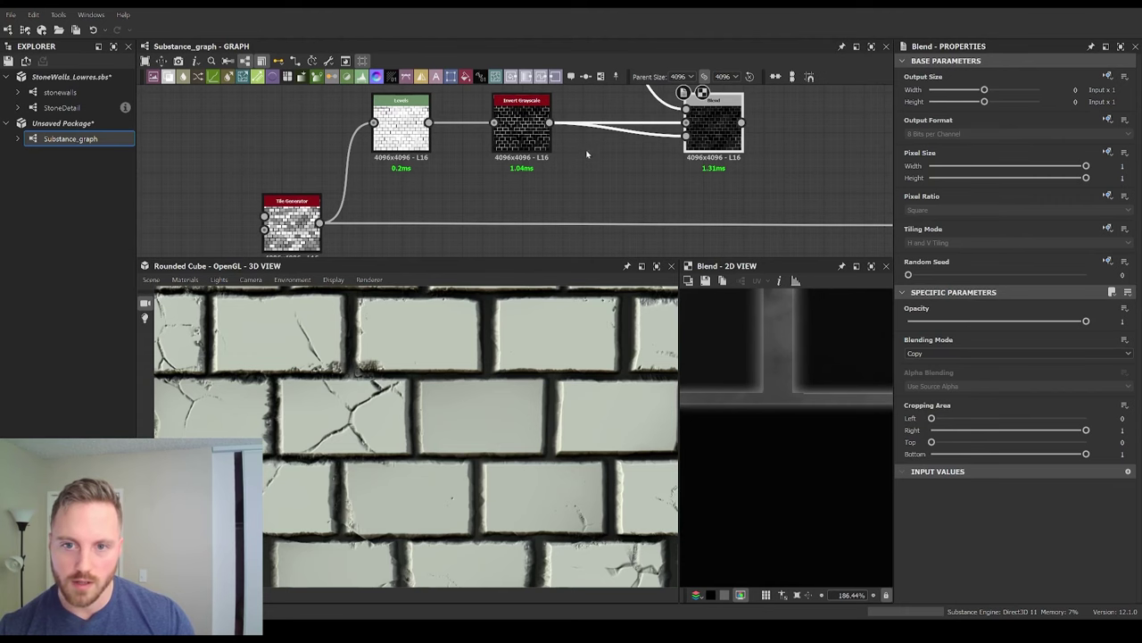
{"action": "scroll", "coordinate": [616, 154], "scroll_direction": "up", "scroll_amount": 2}
{"action": "left_click", "coordinate": [628, 158]}
{"action": "key", "text": "Delete"}
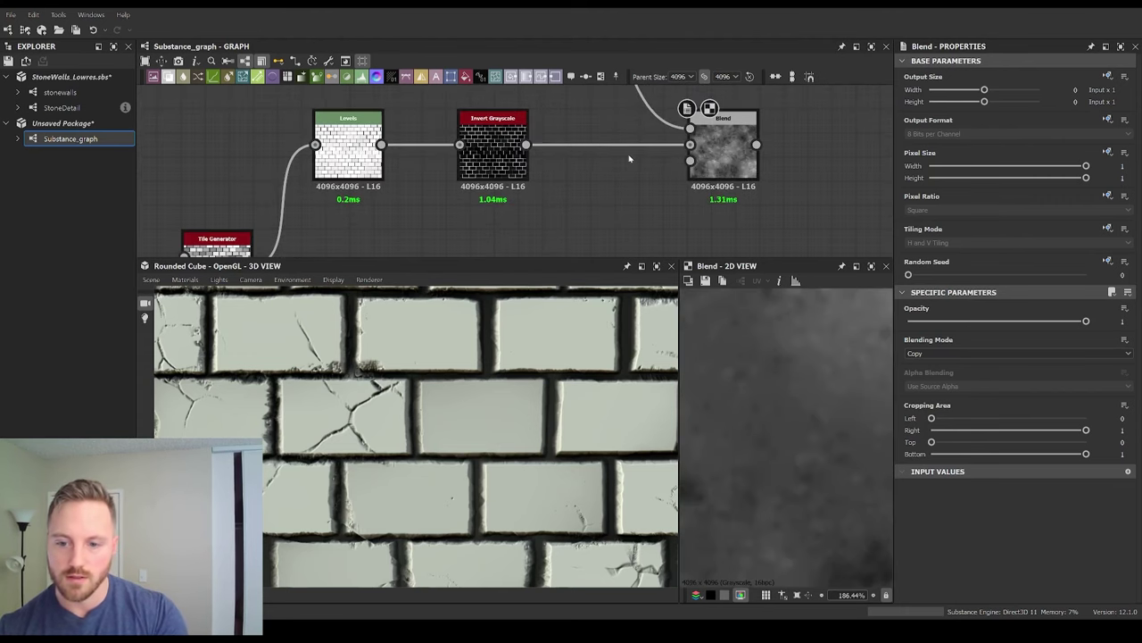
{"action": "left_click", "coordinate": [716, 152]}
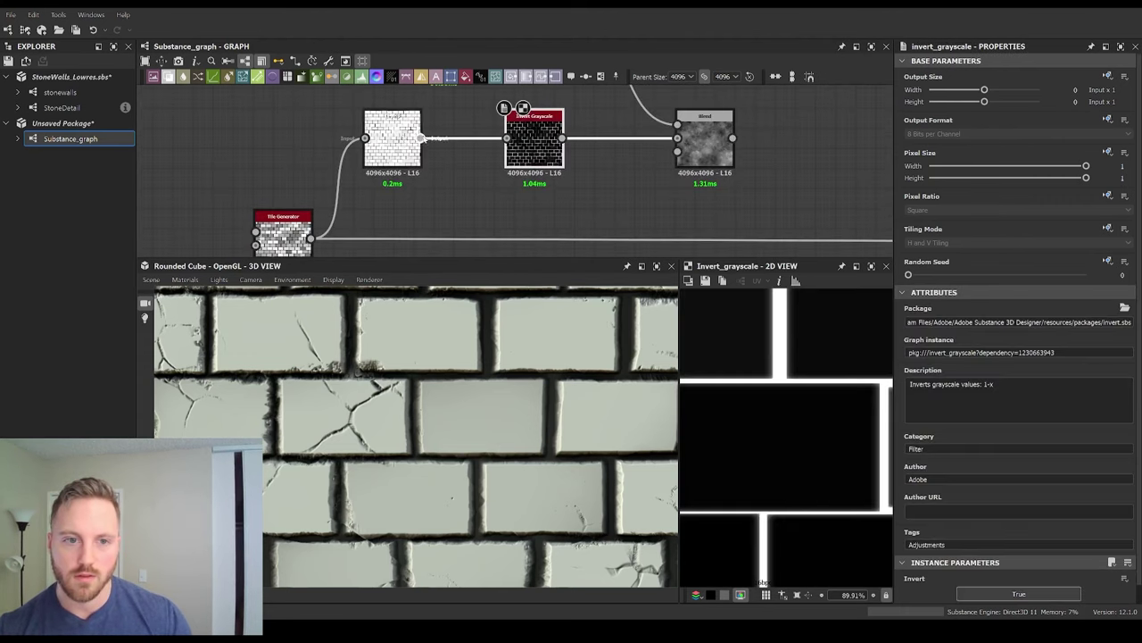
Step: Move the brick Levels' input white point down to the black end to make the bricks pure white
{"action": "double_click", "coordinate": [393, 142]}
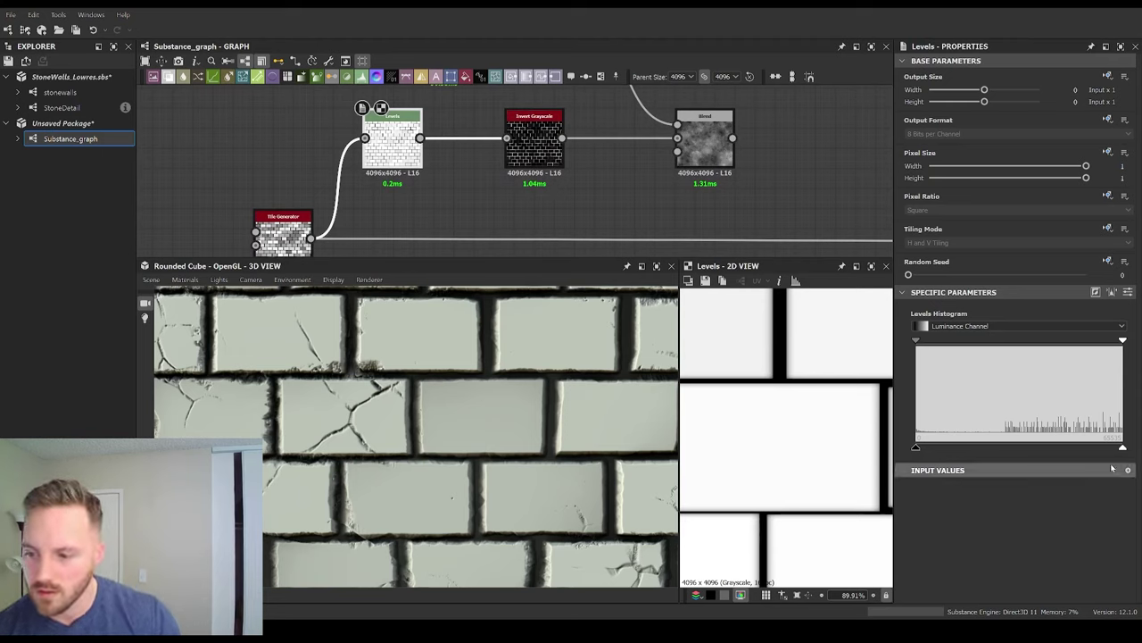
{"action": "mouse_move", "coordinate": [1123, 448]}
{"action": "left_mouse_down"}
{"action": "mouse_move", "coordinate": [1107, 449]}
{"action": "mouse_move", "coordinate": [1123, 449]}
{"action": "left_mouse_up"}
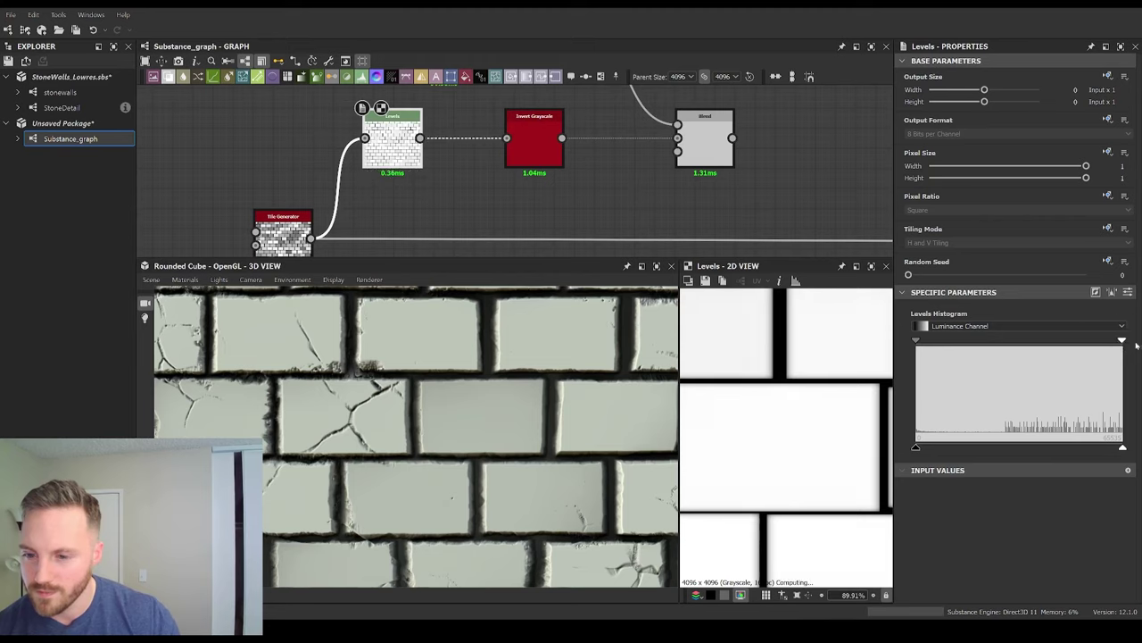
{"action": "left_click_drag", "start_coordinate": [1136, 346], "coordinate": [913, 351]}
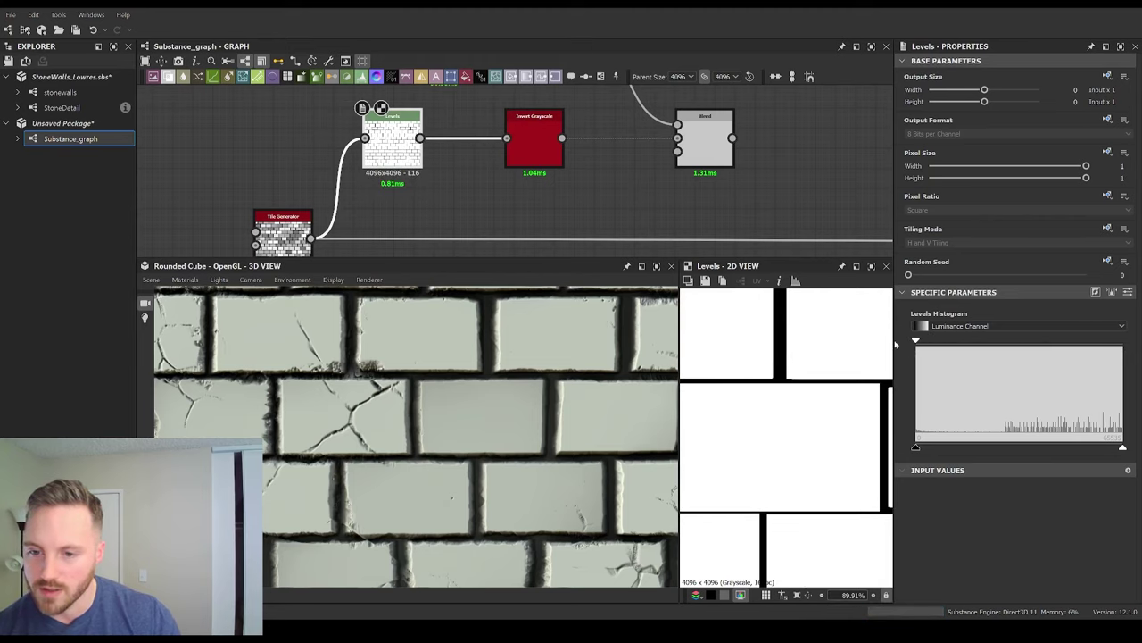
Step: Connect the Invert Grayscale to the Blend's opacity input and preview the blended mortar
{"action": "double_click", "coordinate": [552, 164]}
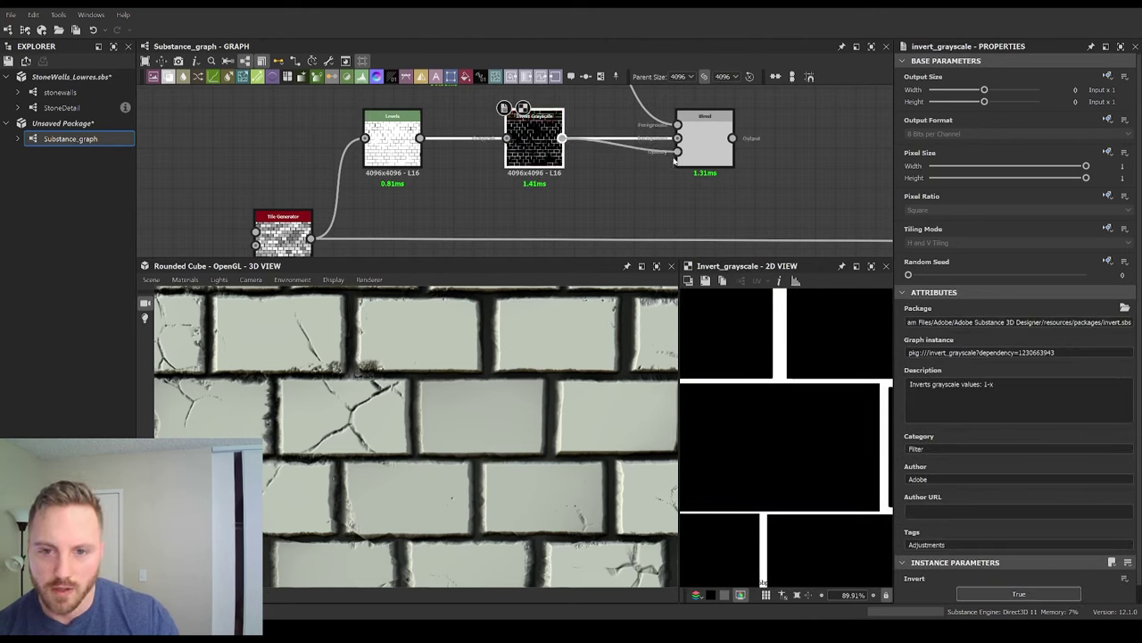
{"action": "double_click", "coordinate": [701, 150]}
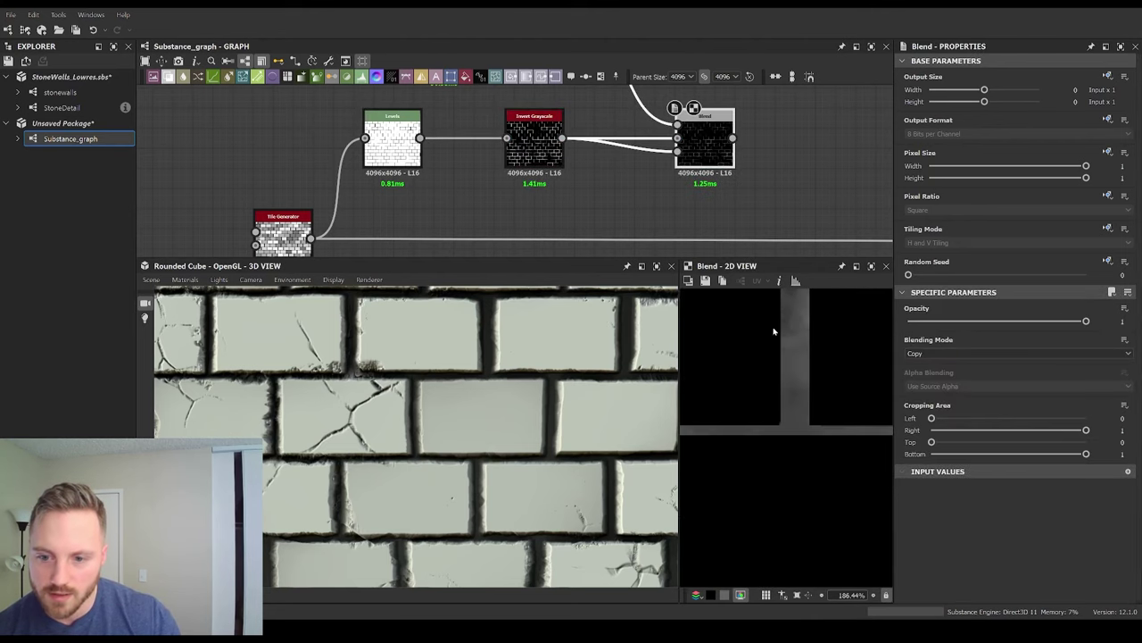
Step: Add a new Blend node in the space between the mortar Blend and the Slope Blur Grayscale
{"action": "scroll", "coordinate": [774, 331], "scroll_direction": "down", "scroll_amount": 10}
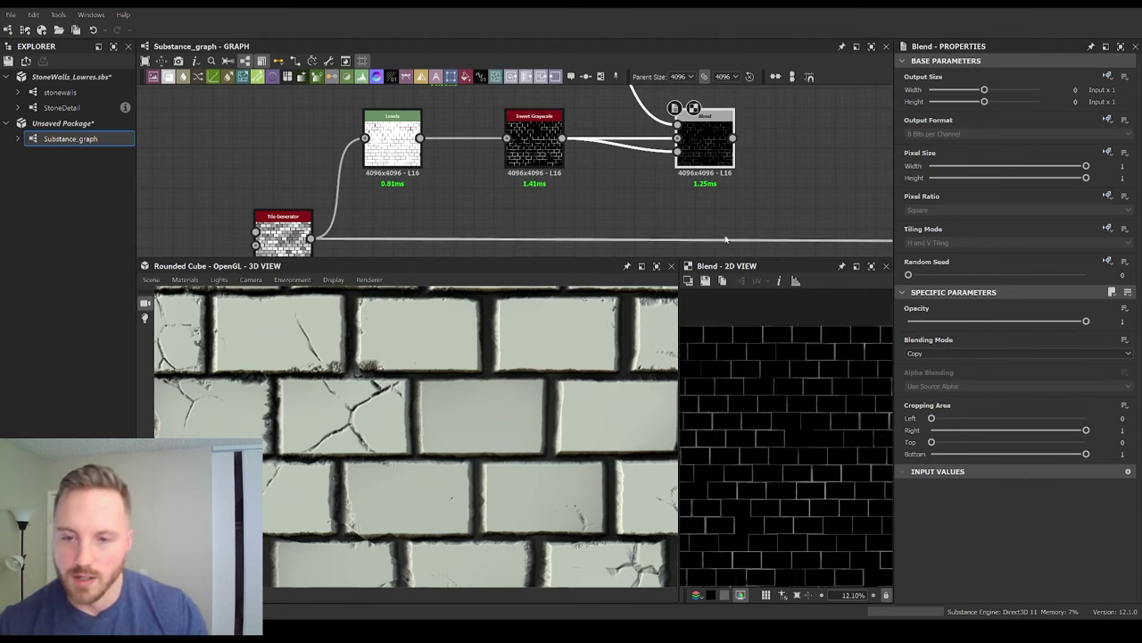
{"action": "middle_click_drag", "start_coordinate": [801, 139], "coordinate": [635, 168]}
{"action": "scroll", "coordinate": [634, 168], "scroll_direction": "down", "scroll_amount": 3}
{"action": "middle_click_drag", "start_coordinate": [694, 205], "coordinate": [650, 152]}
{"action": "scroll", "coordinate": [642, 151], "scroll_direction": "up", "scroll_amount": 2}
{"action": "left_click", "coordinate": [617, 154]}
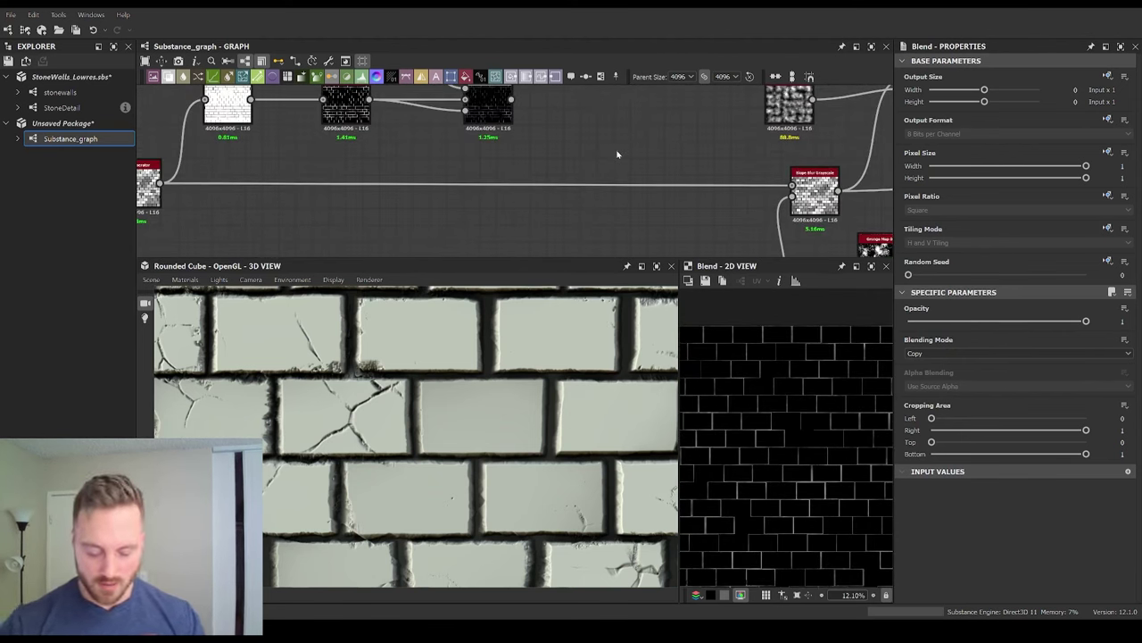
{"action": "key", "text": "b"}
{"action": "left_click_drag", "start_coordinate": [618, 154], "coordinate": [633, 155]}
{"action": "middle_click_drag", "start_coordinate": [503, 144], "coordinate": [548, 152]}
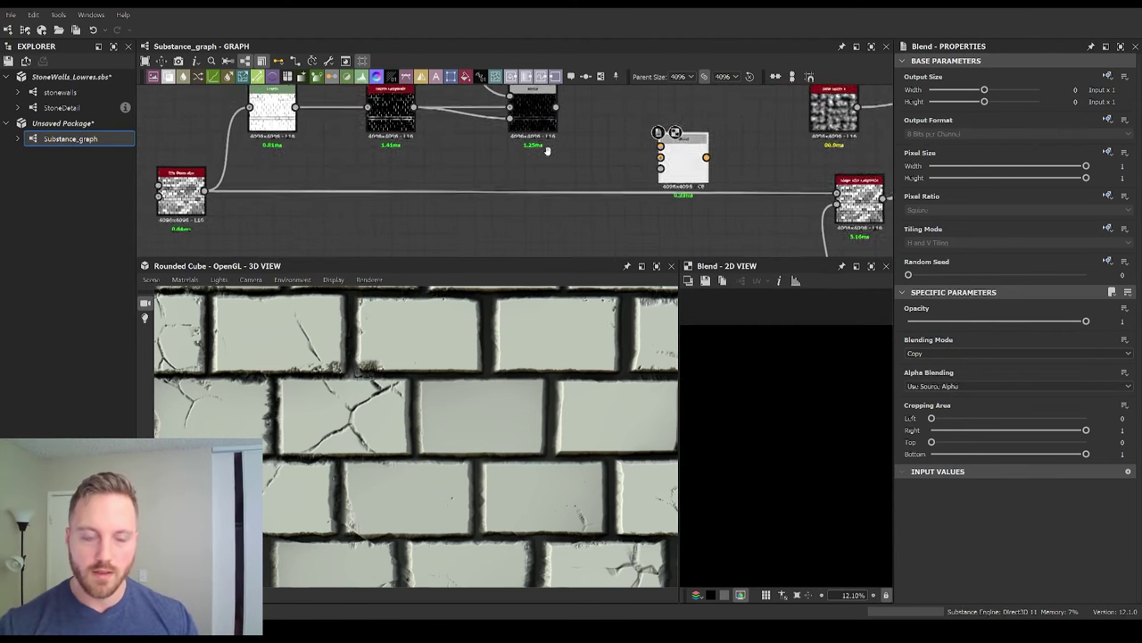
Step: Connect the Tile Generator as the new Blend's background, the mortar Blend as foreground and the Invert Grayscale as opacity, and inspect the result
{"action": "left_click_drag", "start_coordinate": [206, 190], "coordinate": [662, 158]}
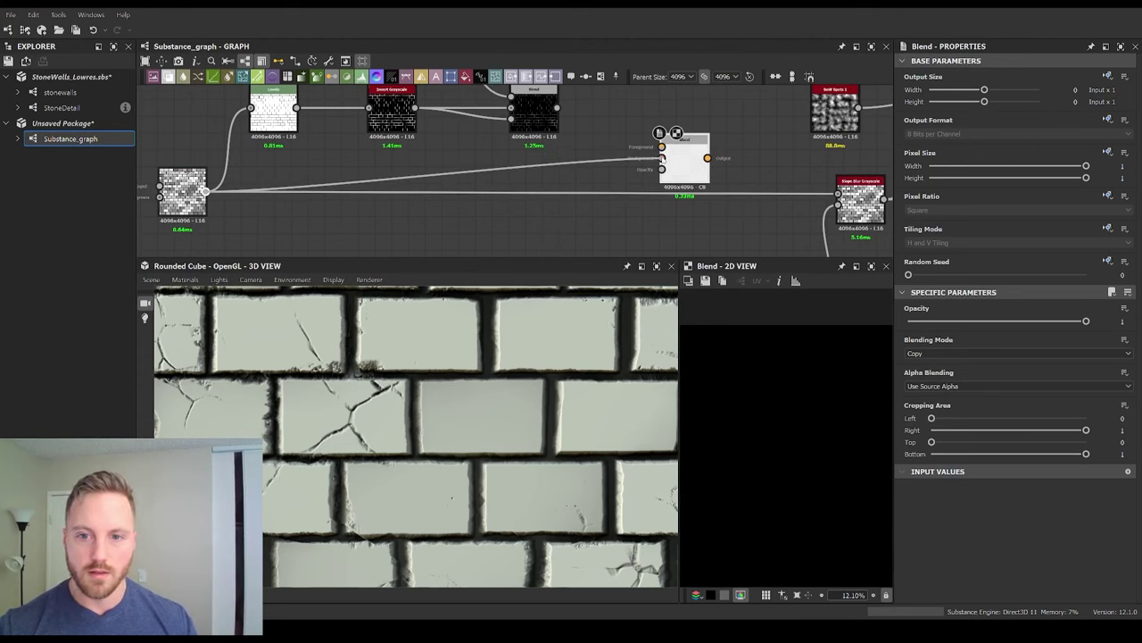
{"action": "left_click_drag", "start_coordinate": [437, 109], "coordinate": [662, 146]}
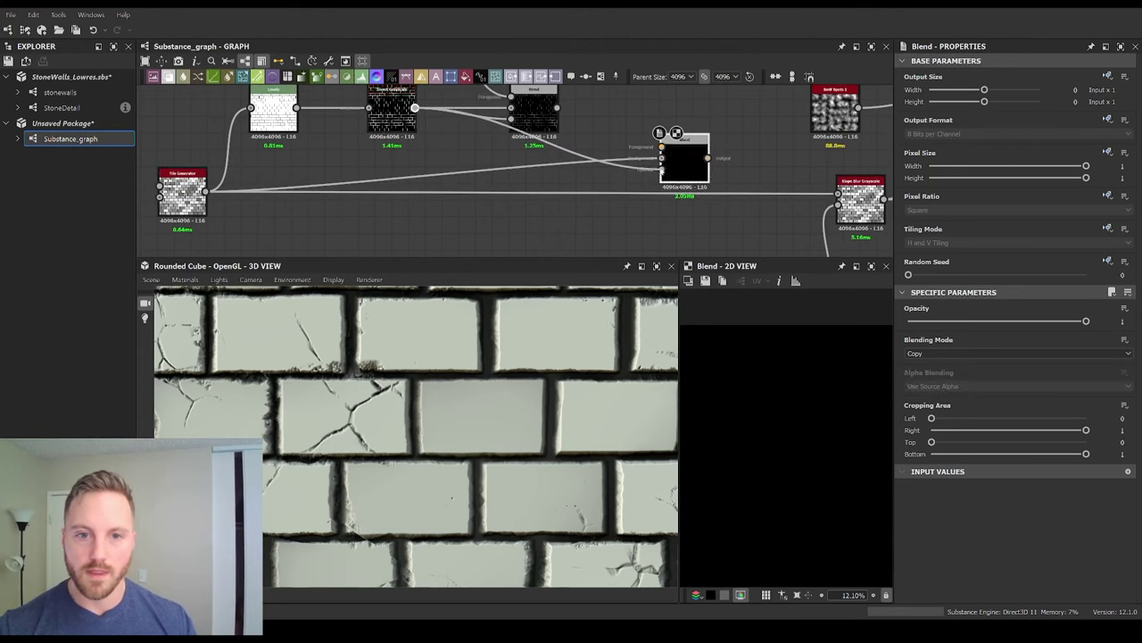
{"action": "scroll", "coordinate": [775, 386], "scroll_direction": "up", "scroll_amount": 8}
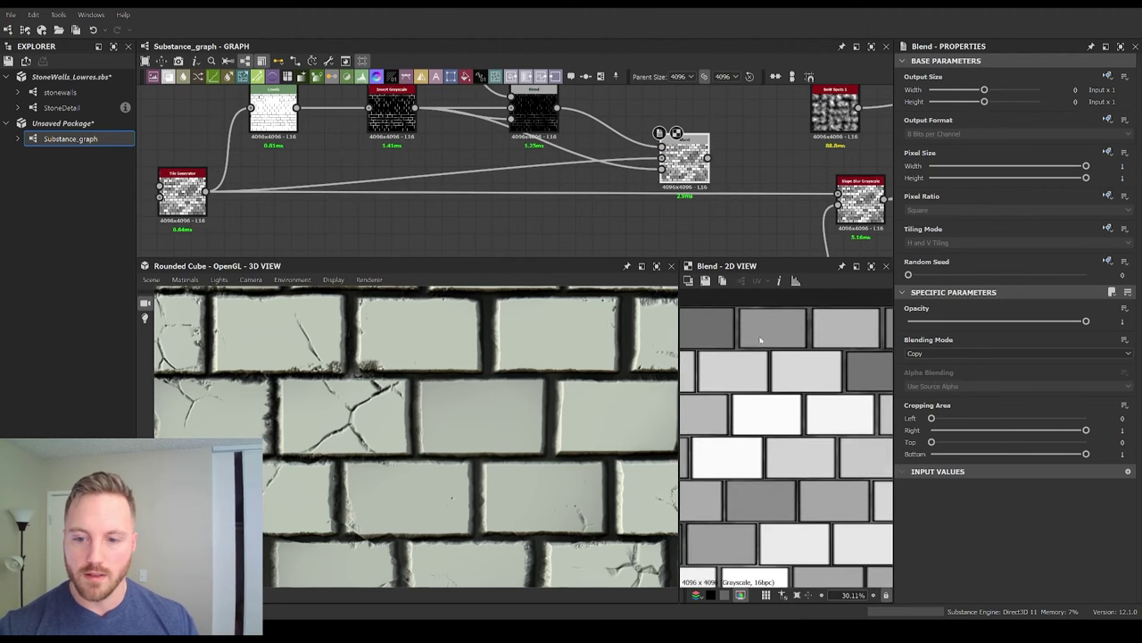
{"action": "middle_click_drag", "start_coordinate": [541, 169], "coordinate": [556, 179]}
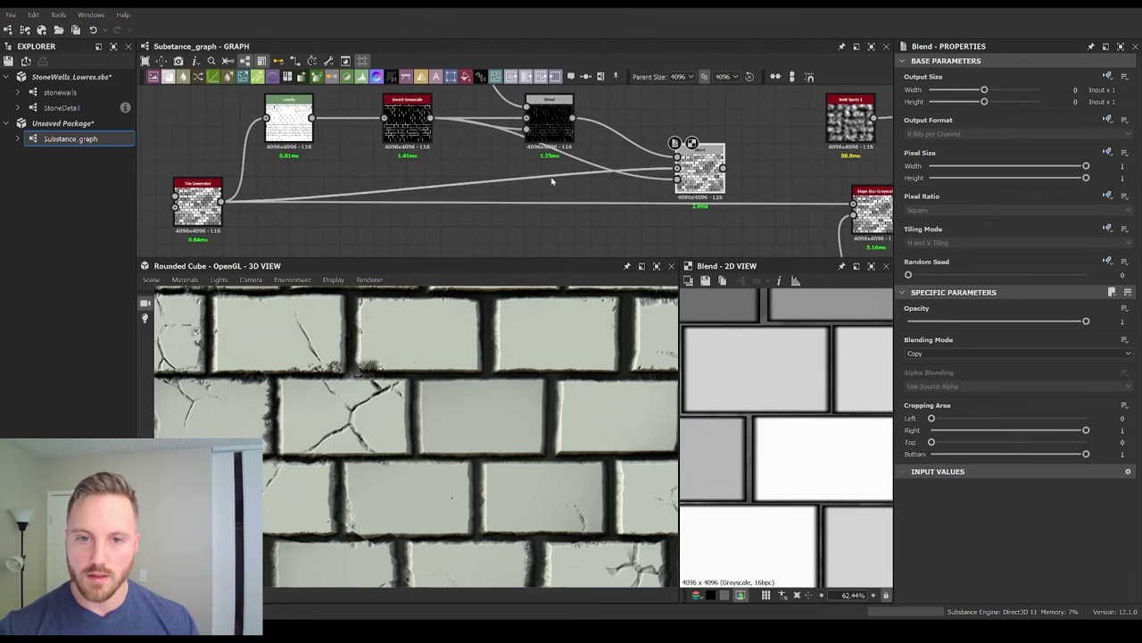
{"action": "scroll", "coordinate": [832, 335], "scroll_direction": "up", "scroll_amount": 1}
{"action": "scroll", "coordinate": [832, 336], "scroll_direction": "up", "scroll_amount": 2}
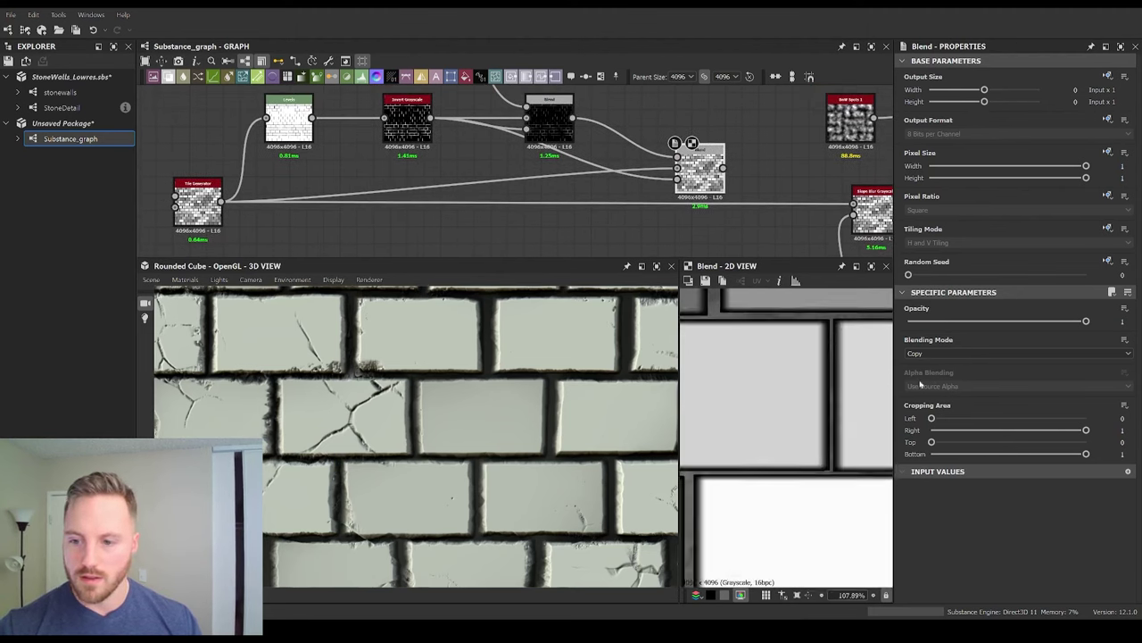
{"action": "scroll", "coordinate": [804, 337], "scroll_direction": "down", "scroll_amount": 4}
Step: Feed the new Blend into the Slope Blur Grayscale in place of the Tile Generator and check the mortar on the 3D wall
{"action": "middle_click_drag", "start_coordinate": [723, 177], "coordinate": [635, 160]}
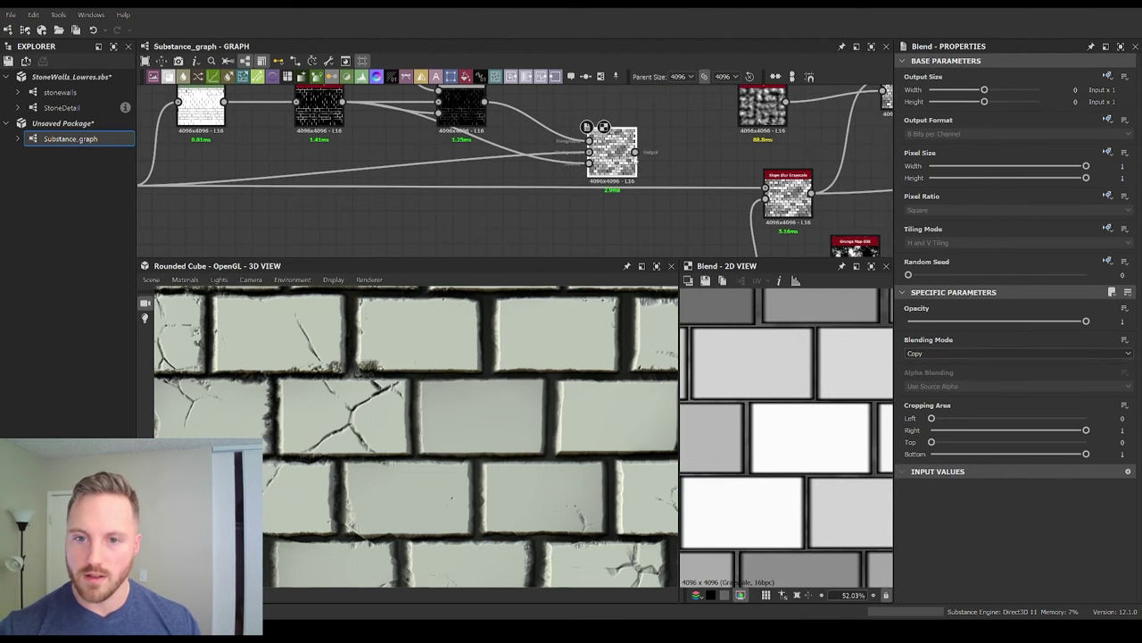
{"action": "left_click_drag", "start_coordinate": [755, 190], "coordinate": [760, 192]}
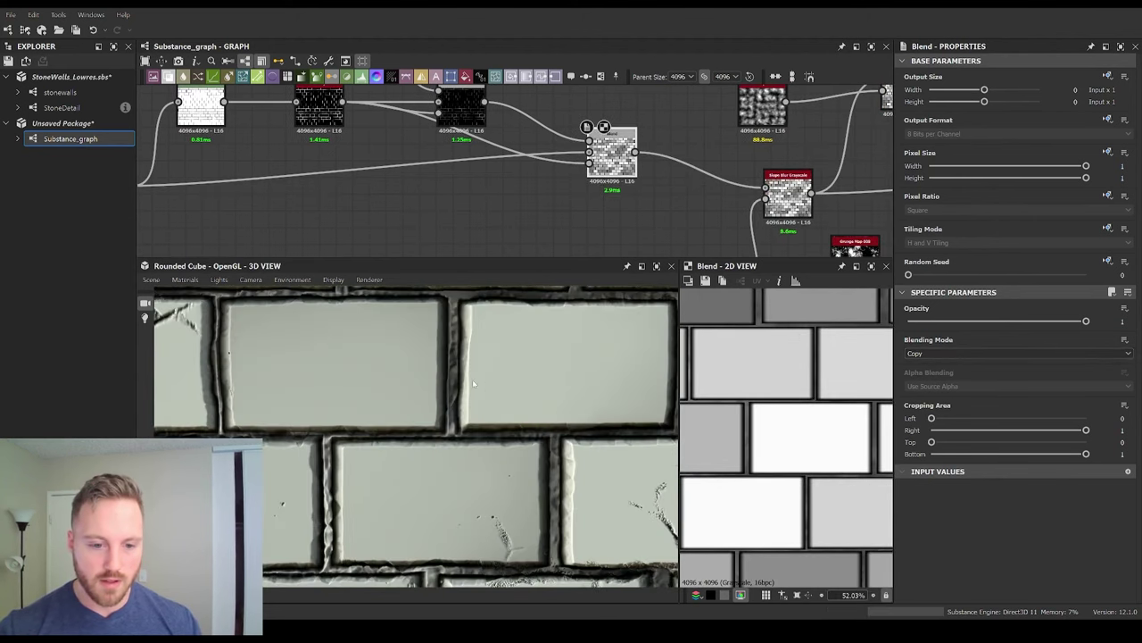
{"action": "scroll", "coordinate": [469, 382], "scroll_direction": "down", "scroll_amount": 5}
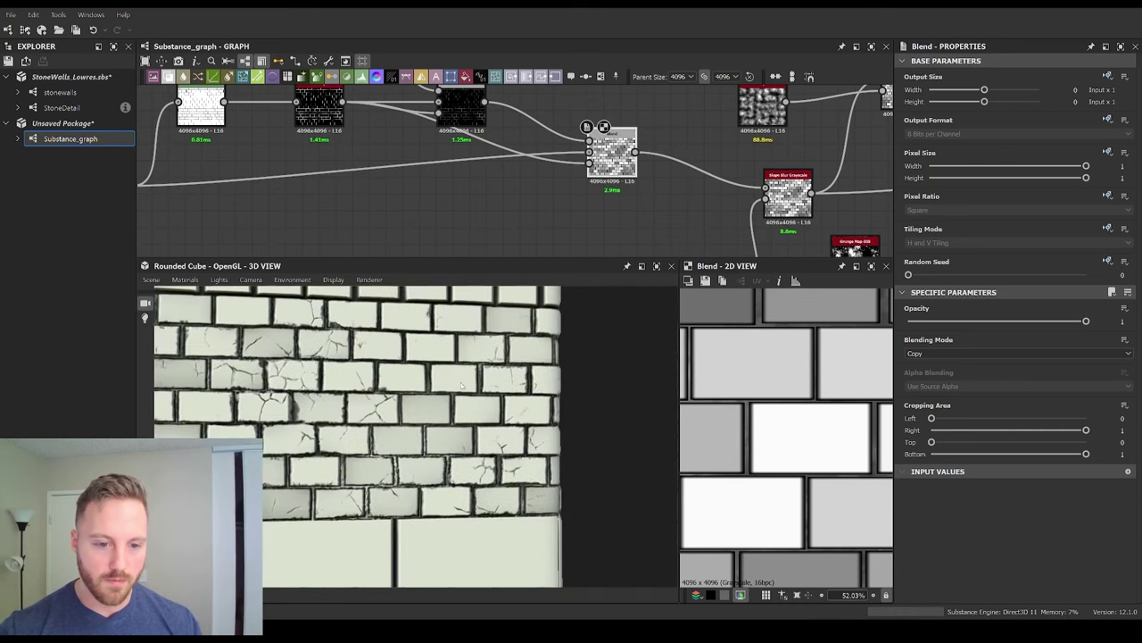
{"action": "scroll", "coordinate": [463, 385], "scroll_direction": "up", "scroll_amount": 3}
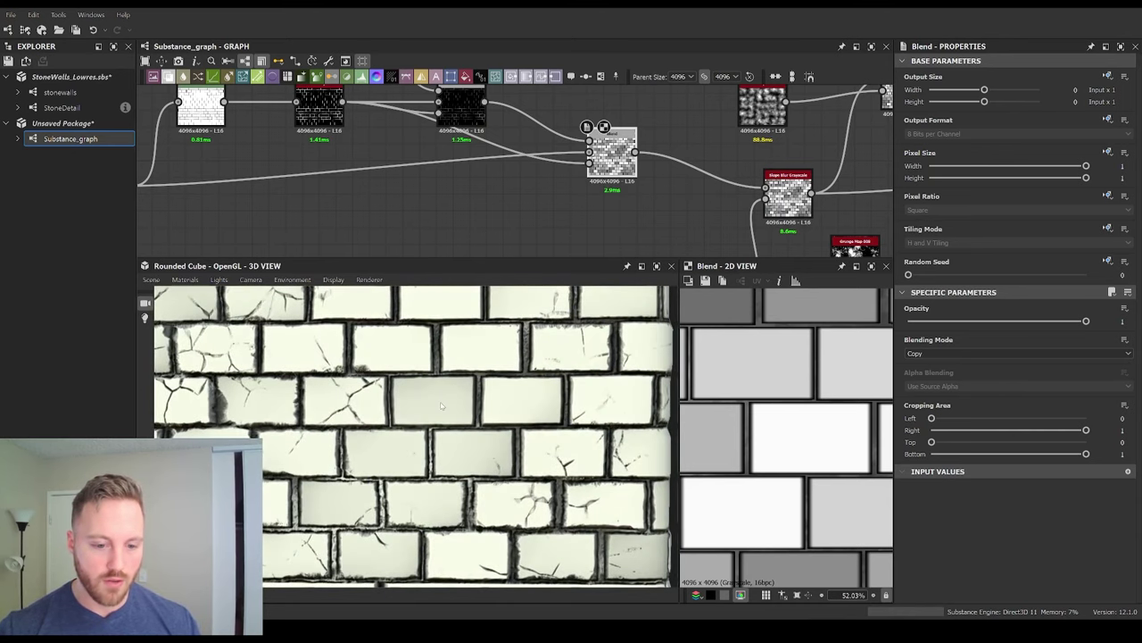
{"action": "scroll", "coordinate": [440, 406], "scroll_direction": "up", "scroll_amount": 3}
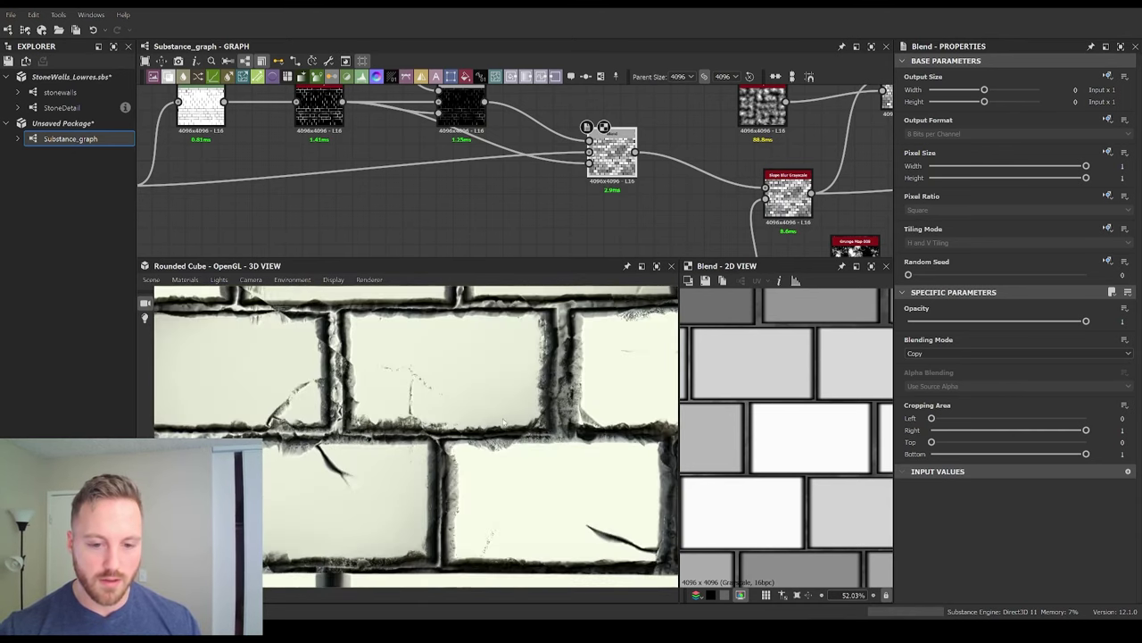
{"action": "scroll", "coordinate": [450, 404], "scroll_direction": "down", "scroll_amount": 5}
{"action": "scroll", "coordinate": [454, 405], "scroll_direction": "down", "scroll_amount": 5}
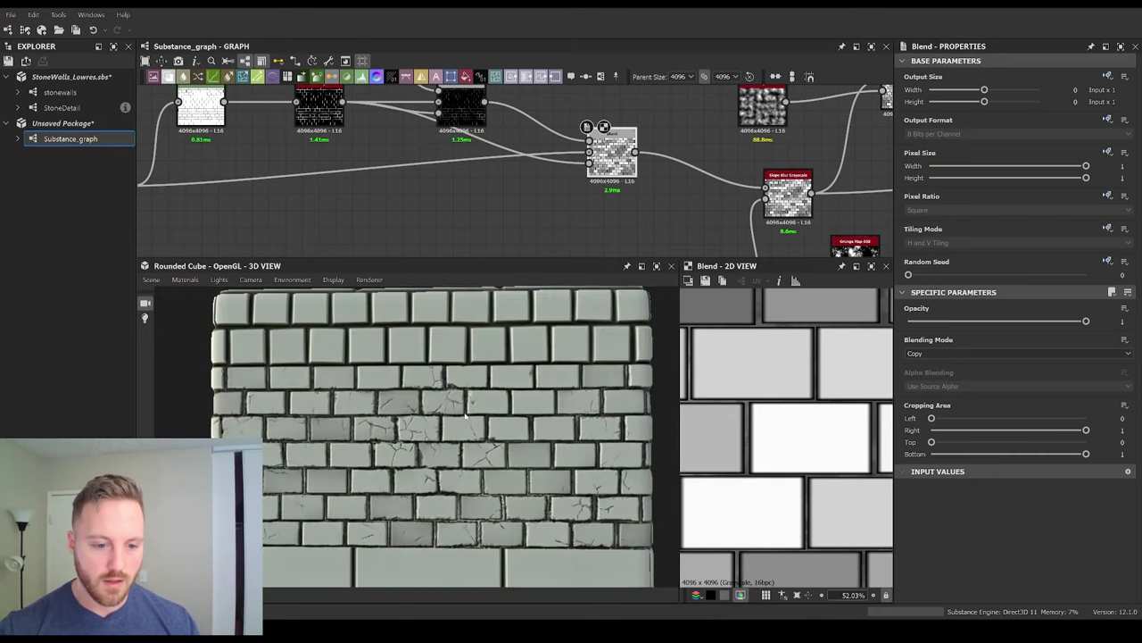
Step: Set the HBAO node's height depth to 0.03, radius to 0.02 and quality to 16 samples, checking the wall under shifted lighting
{"action": "left_click_drag", "start_coordinate": [464, 416], "coordinate": [482, 423]}
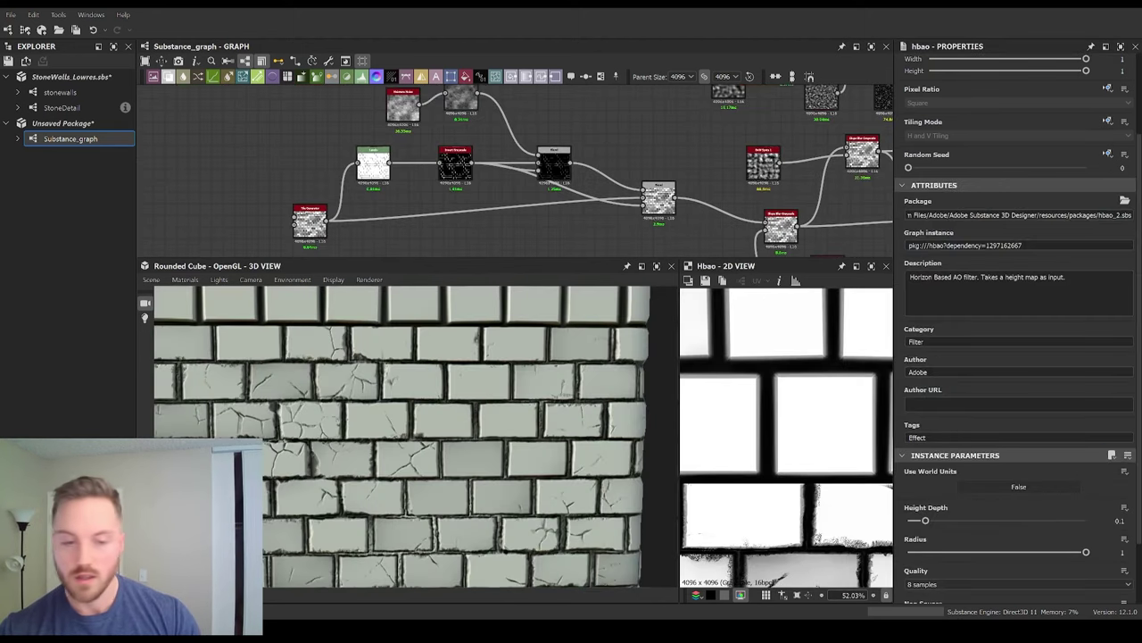
{"action": "scroll", "coordinate": [416, 436], "scroll_direction": "up", "scroll_amount": 3}
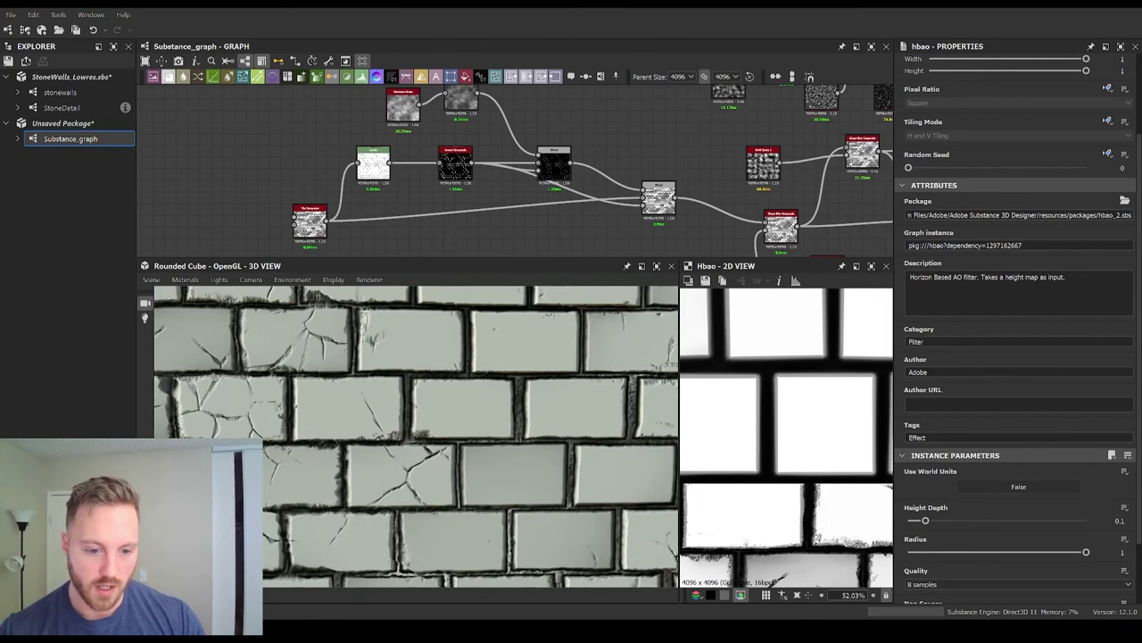
{"action": "scroll", "coordinate": [744, 190], "scroll_direction": "down", "scroll_amount": 5}
{"action": "scroll", "coordinate": [744, 190], "scroll_direction": "up", "scroll_amount": 5}
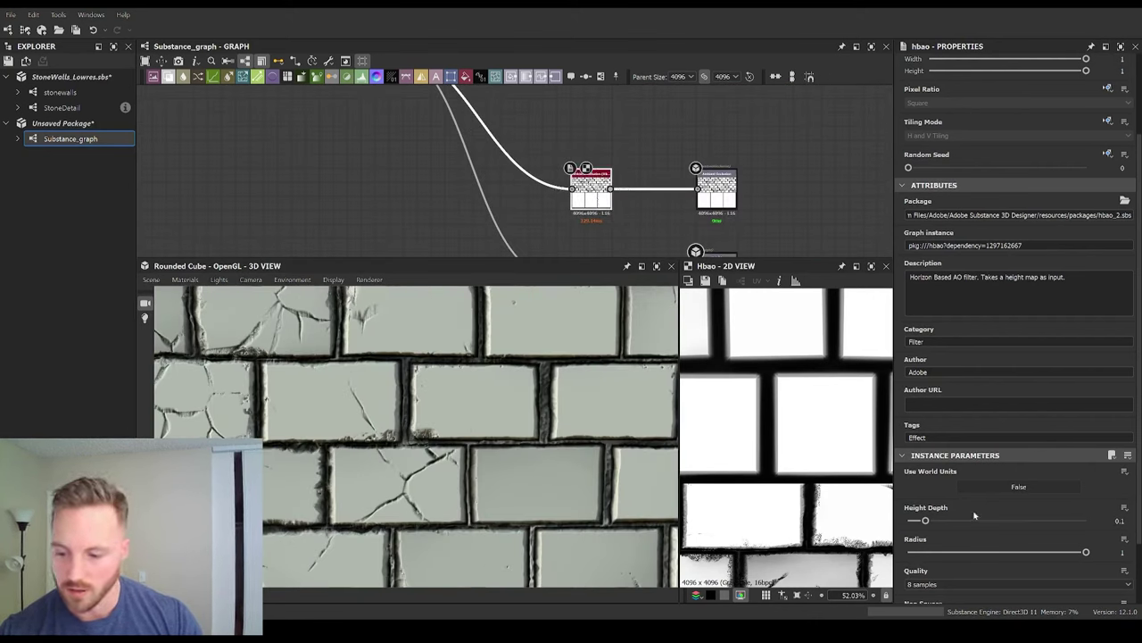
{"action": "left_click_drag", "start_coordinate": [925, 521], "coordinate": [919, 521]}
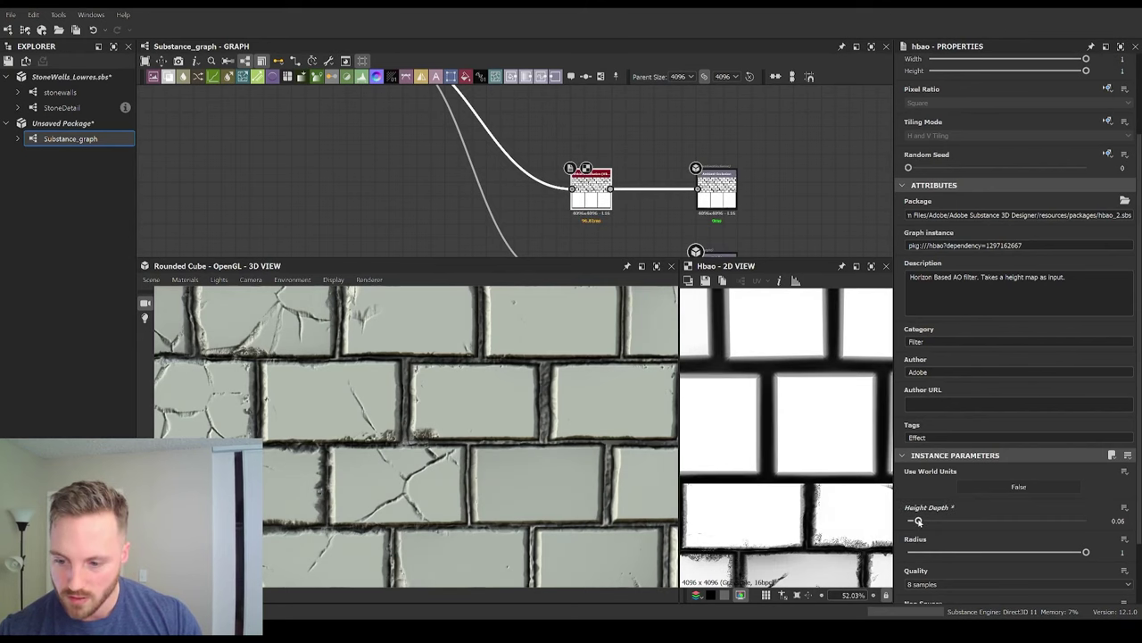
{"action": "scroll", "coordinate": [1062, 552], "scroll_direction": "down", "scroll_amount": 1}
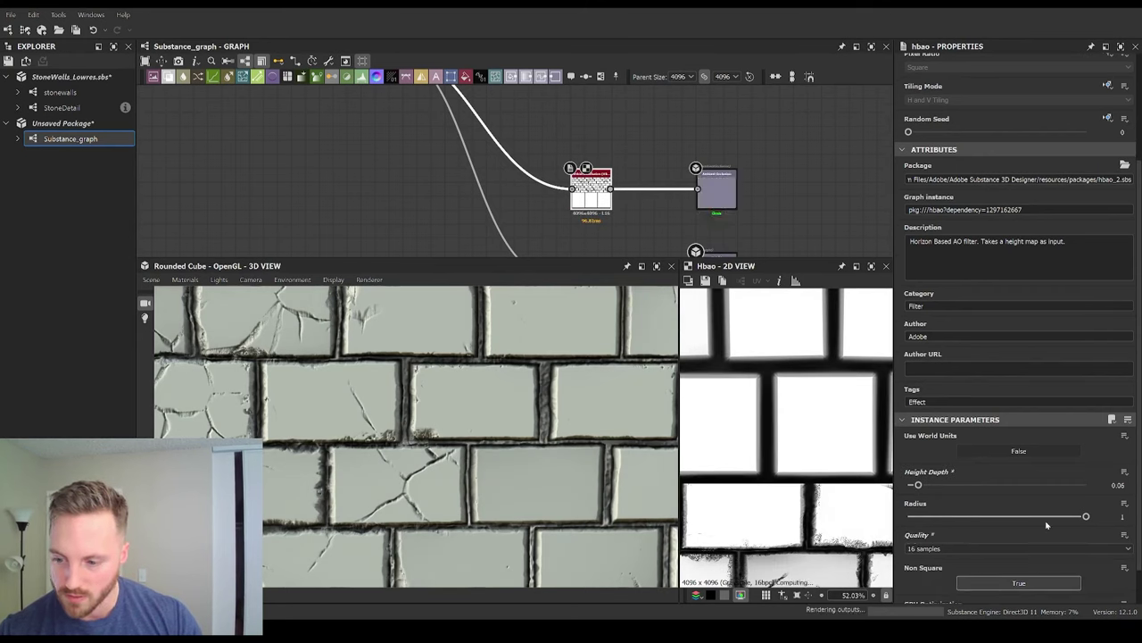
{"action": "left_click_drag", "start_coordinate": [981, 515], "coordinate": [909, 518]}
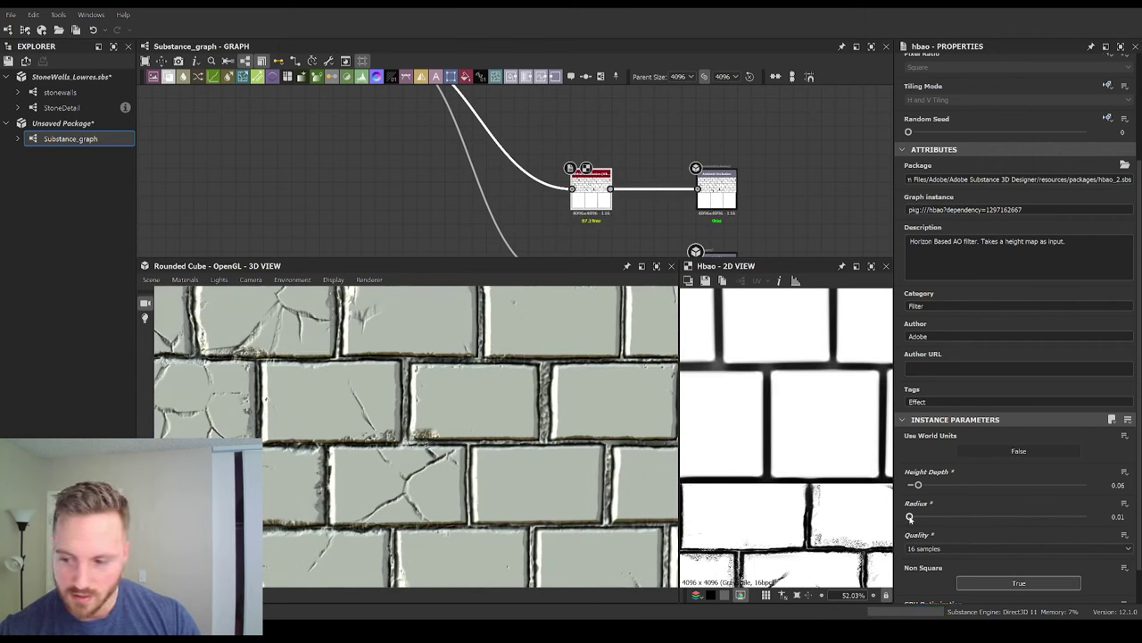
{"action": "left_click_drag", "start_coordinate": [909, 518], "coordinate": [911, 517]}
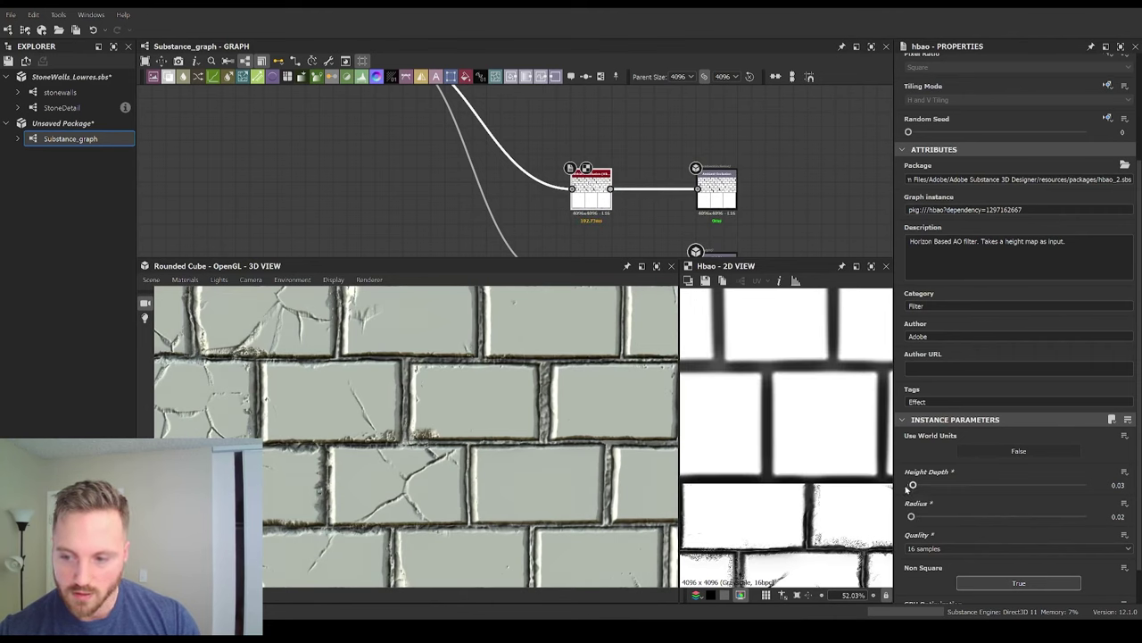
{"action": "scroll", "coordinate": [485, 437], "scroll_direction": "down", "scroll_amount": 3}
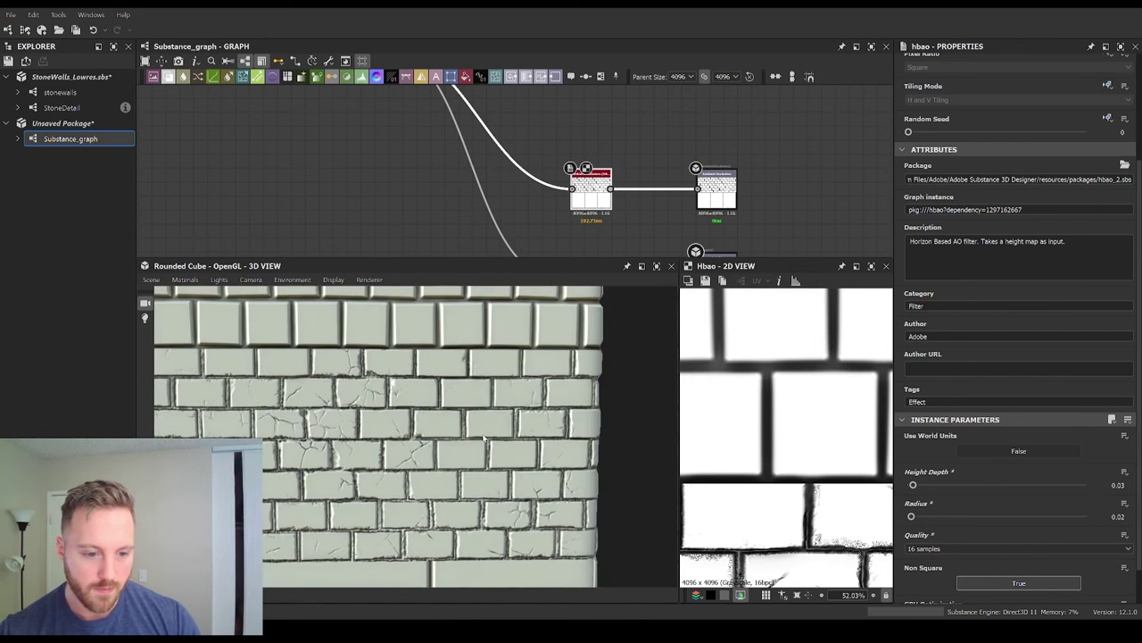
{"action": "right_click_drag", "start_coordinate": [484, 437], "coordinate": [517, 437], "text": "ctrl+shift"}
Step: Change the base color's Uniform Color to a grey-brown of about R 0.64, G 0.60, B 0.55 and check it on the wall
{"action": "scroll", "coordinate": [657, 157], "scroll_direction": "down", "scroll_amount": 7}
{"action": "middle_click_drag", "start_coordinate": [660, 158], "coordinate": [726, 219]}
{"action": "scroll", "coordinate": [662, 153], "scroll_direction": "up", "scroll_amount": 8}
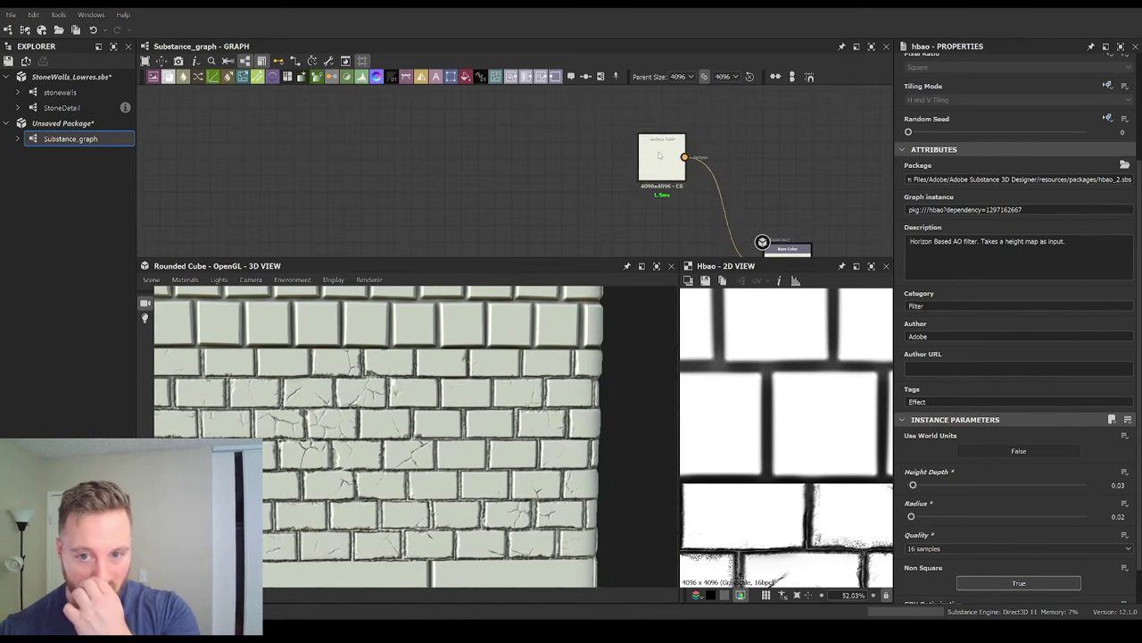
{"action": "left_click", "coordinate": [658, 156]}
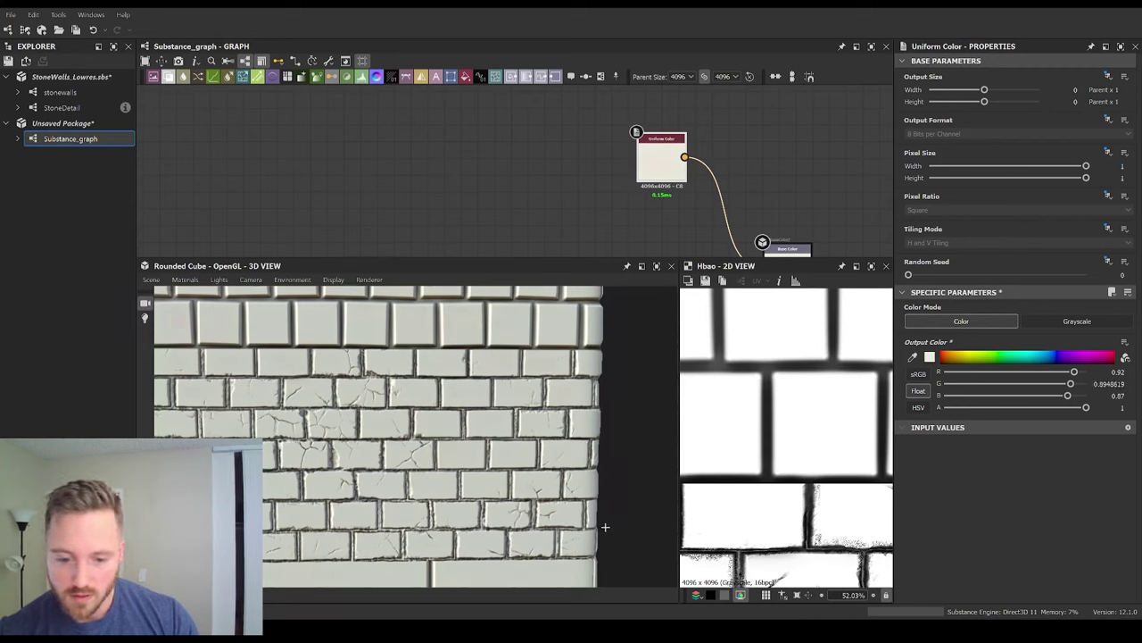
{"action": "left_click_drag", "start_coordinate": [605, 527], "coordinate": [568, 487]}
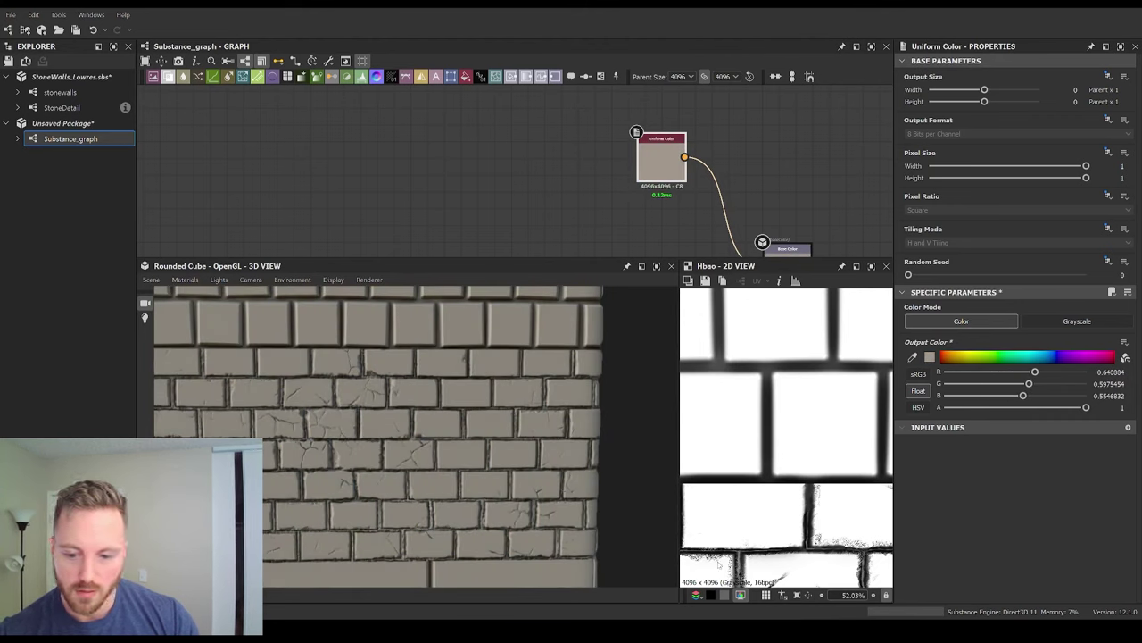
{"action": "scroll", "coordinate": [581, 439], "scroll_direction": "down", "scroll_amount": 3}
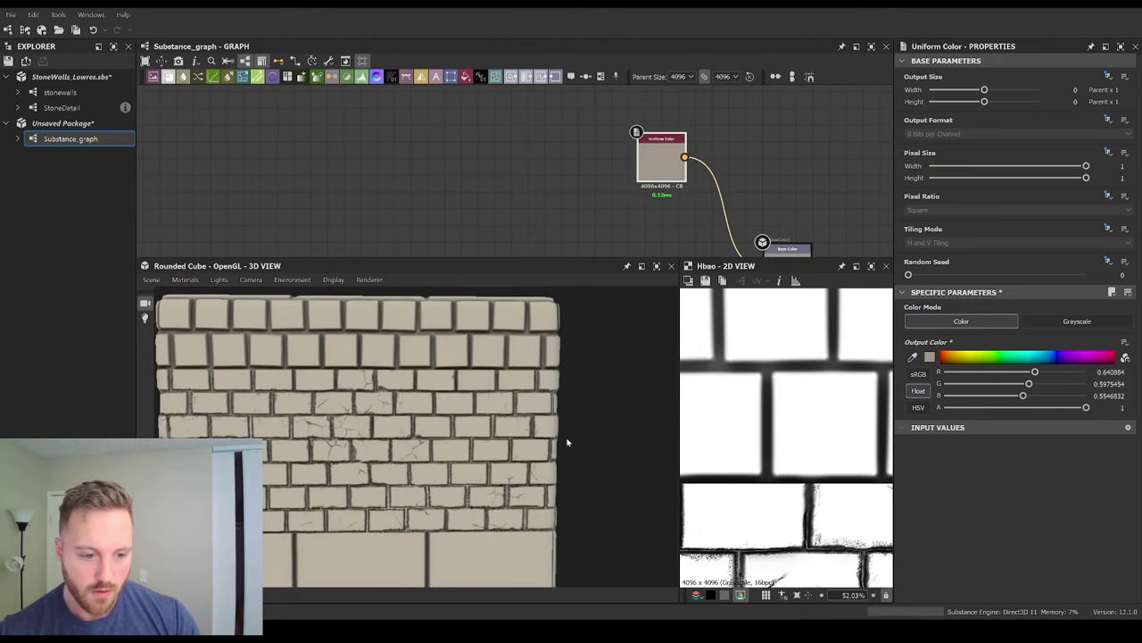
{"action": "scroll", "coordinate": [589, 444], "scroll_direction": "up", "scroll_amount": 5}
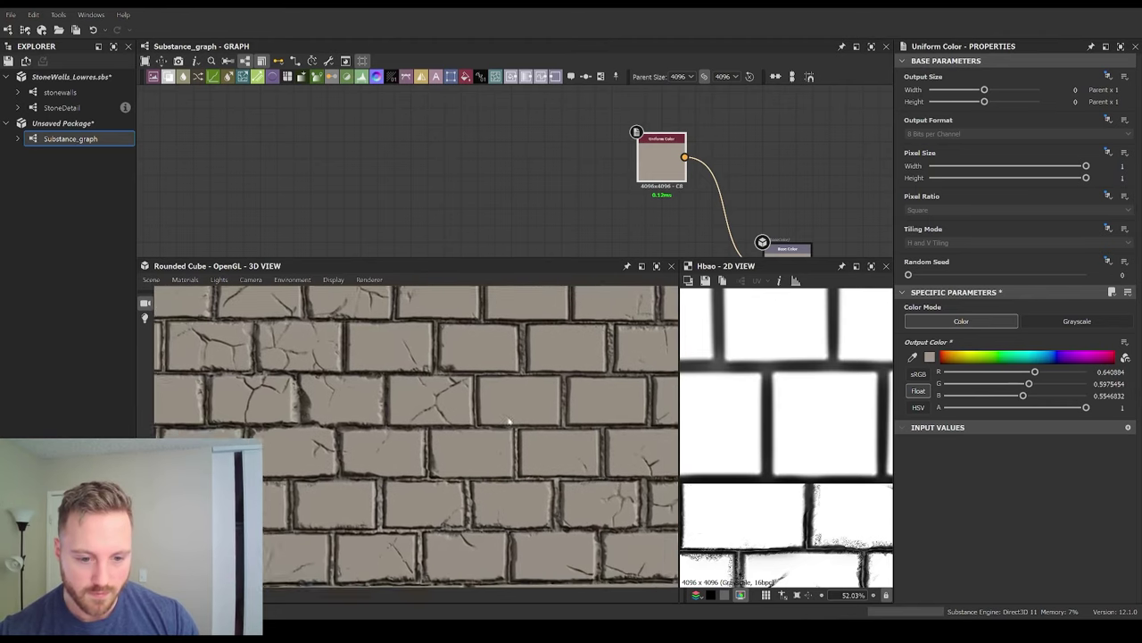
{"action": "scroll", "coordinate": [523, 434], "scroll_direction": "down", "scroll_amount": 3}
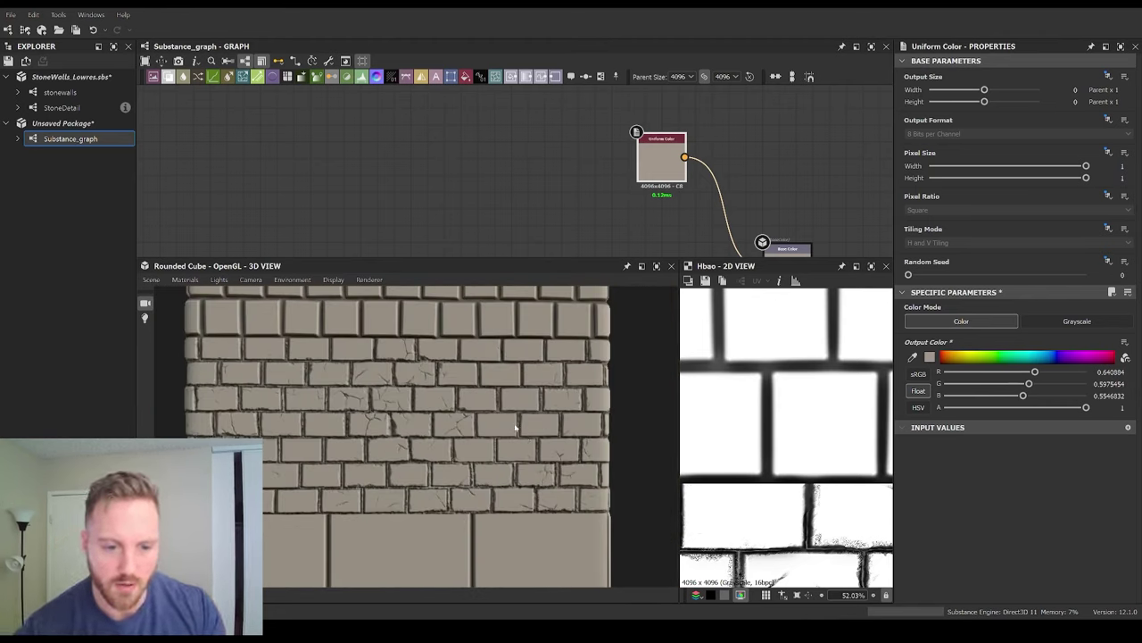
Step: Tidy the mortar branch by spacing out the Levels and Invert Grayscale nodes and moving the noise and its Levels higher
{"action": "scroll", "coordinate": [515, 430], "scroll_direction": "down", "scroll_amount": 2}
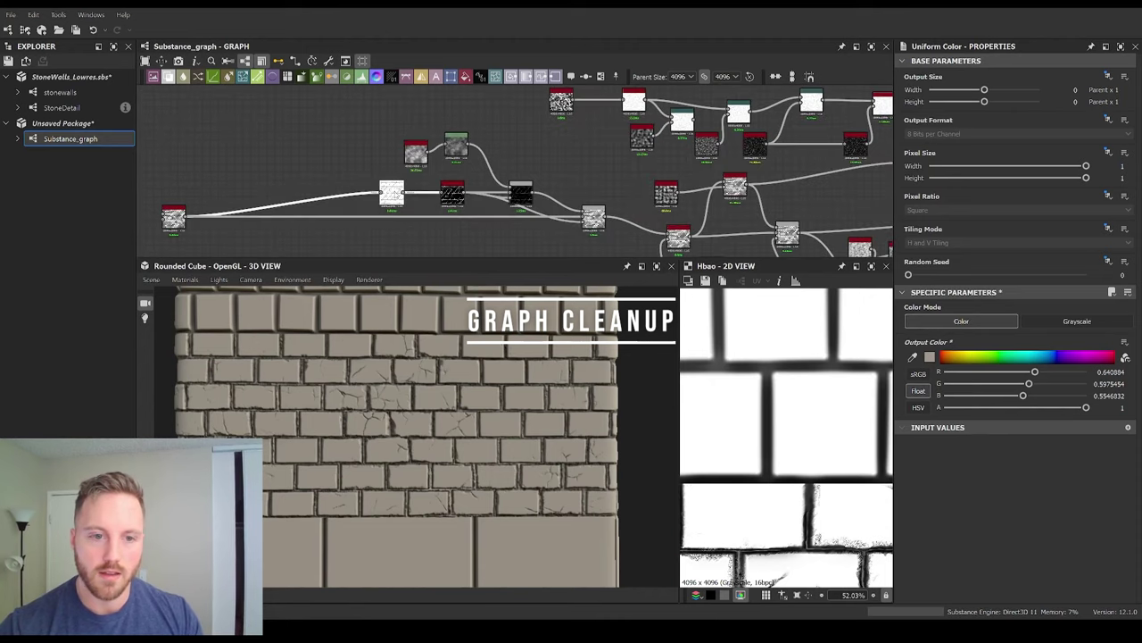
{"action": "left_click_drag", "start_coordinate": [398, 195], "coordinate": [363, 187]}
{"action": "left_click_drag", "start_coordinate": [456, 145], "coordinate": [472, 106]}
{"action": "left_click_drag", "start_coordinate": [416, 152], "coordinate": [398, 116]}
{"action": "left_click_drag", "start_coordinate": [453, 194], "coordinate": [452, 187]}
Step: Select a group of nodes further down the graph and shift it away from the neighbouring nodes to even out the spacing
{"action": "scroll", "coordinate": [455, 187], "scroll_direction": "down", "scroll_amount": 2}
{"action": "middle_click_drag", "start_coordinate": [714, 183], "coordinate": [464, 186]}
{"action": "scroll", "coordinate": [535, 125], "scroll_direction": "down", "scroll_amount": 2}
{"action": "left_click_drag", "start_coordinate": [502, 119], "coordinate": [717, 267]}
{"action": "left_click_drag", "start_coordinate": [570, 196], "coordinate": [634, 196]}
{"action": "middle_click_drag", "start_coordinate": [535, 107], "coordinate": [619, 148]}
{"action": "middle_click_drag", "start_coordinate": [785, 201], "coordinate": [615, 173]}
Step: Delete the unused Subtract Blend along with the leftover Clouds 2, Moisture Noise and Blend nodes that feed it
{"action": "scroll", "coordinate": [615, 174], "scroll_direction": "down", "scroll_amount": 2}
{"action": "scroll", "coordinate": [375, 165], "scroll_direction": "up", "scroll_amount": 5}
{"action": "double_click", "coordinate": [521, 181]}
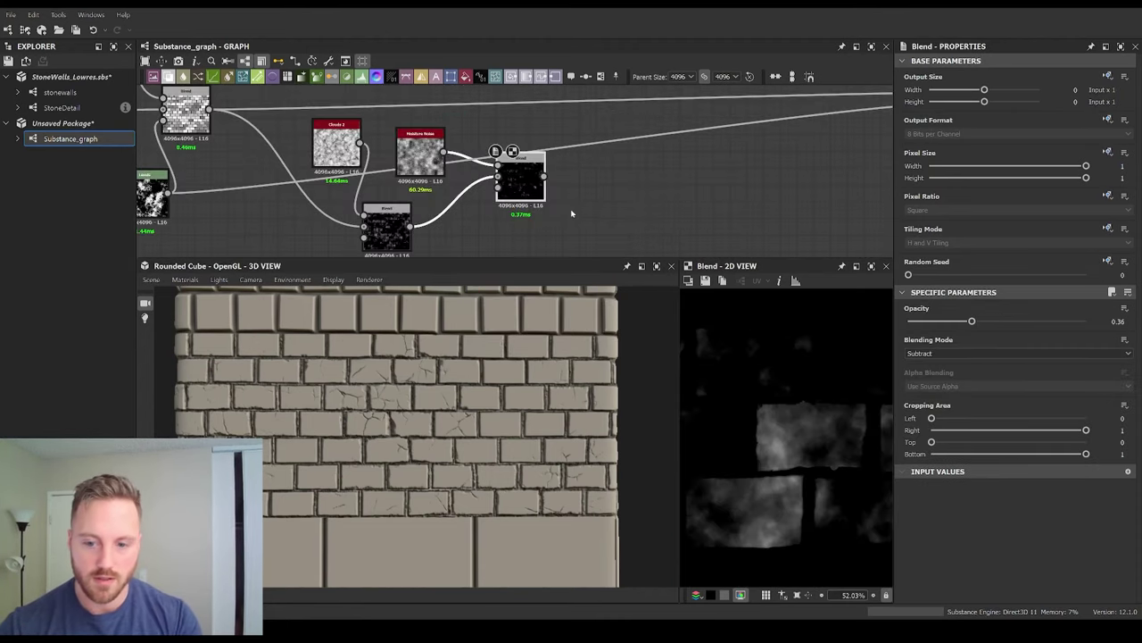
{"action": "key", "text": "Delete"}
{"action": "scroll", "coordinate": [576, 198], "scroll_direction": "down", "scroll_amount": 4}
{"action": "left_click_drag", "start_coordinate": [539, 230], "coordinate": [439, 145]}
{"action": "key", "text": "Delete"}
Step: Reposition the grunge map and its Levels node so they line up beneath the Blend
{"action": "scroll", "coordinate": [376, 184], "scroll_direction": "up", "scroll_amount": 7}
{"action": "left_click_drag", "start_coordinate": [375, 185], "coordinate": [412, 185]}
{"action": "left_click_drag", "start_coordinate": [178, 181], "coordinate": [232, 184]}
{"action": "scroll", "coordinate": [357, 196], "scroll_direction": "down", "scroll_amount": 6}
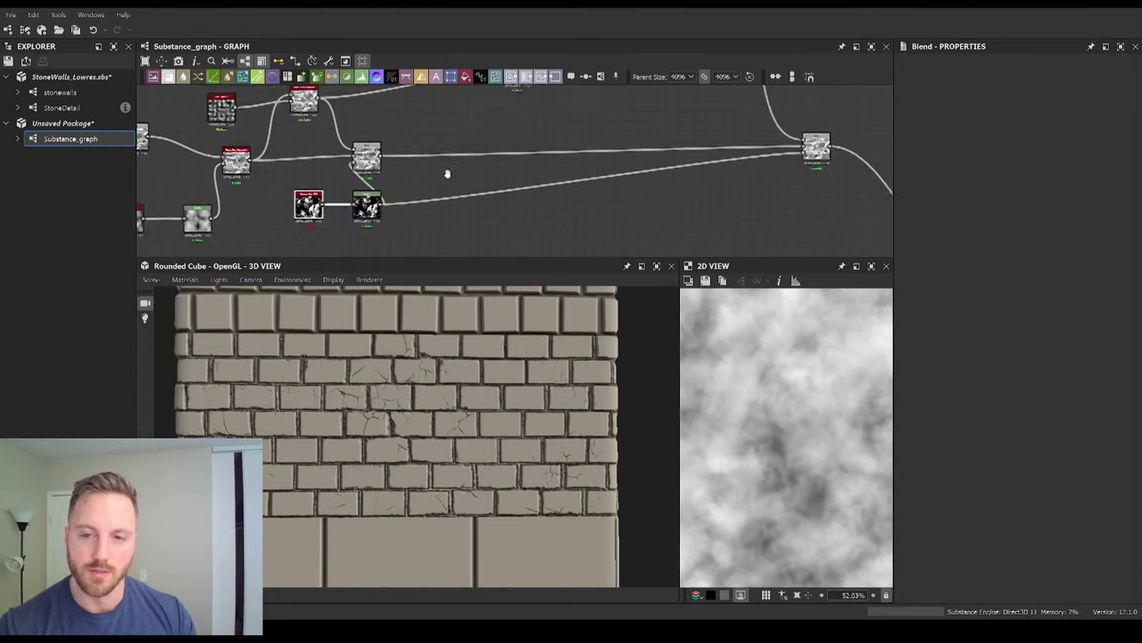
Step: Preview the brick Blend and the Multiply Blend of the crack mask, and examine the cracks on the bricks in 3D
{"action": "middle_click_drag", "start_coordinate": [447, 174], "coordinate": [326, 193]}
{"action": "scroll", "coordinate": [696, 166], "scroll_direction": "up", "scroll_amount": 6}
{"action": "double_click", "coordinate": [696, 166]}
{"action": "scroll", "coordinate": [479, 400], "scroll_direction": "up", "scroll_amount": 5}
{"action": "left_click_drag", "start_coordinate": [479, 400], "coordinate": [441, 421]}
{"action": "scroll", "coordinate": [441, 421], "scroll_direction": "down", "scroll_amount": 5}
{"action": "scroll", "coordinate": [518, 209], "scroll_direction": "down", "scroll_amount": 6}
{"action": "middle_click_drag", "start_coordinate": [458, 140], "coordinate": [497, 97]}
{"action": "middle_click_drag", "start_coordinate": [540, 244], "coordinate": [652, 212]}
{"action": "middle_click_drag", "start_coordinate": [571, 98], "coordinate": [665, 223]}
{"action": "scroll", "coordinate": [653, 175], "scroll_direction": "up", "scroll_amount": 5}
{"action": "middle_click_drag", "start_coordinate": [652, 175], "coordinate": [570, 194]}
{"action": "left_click", "coordinate": [741, 133]}
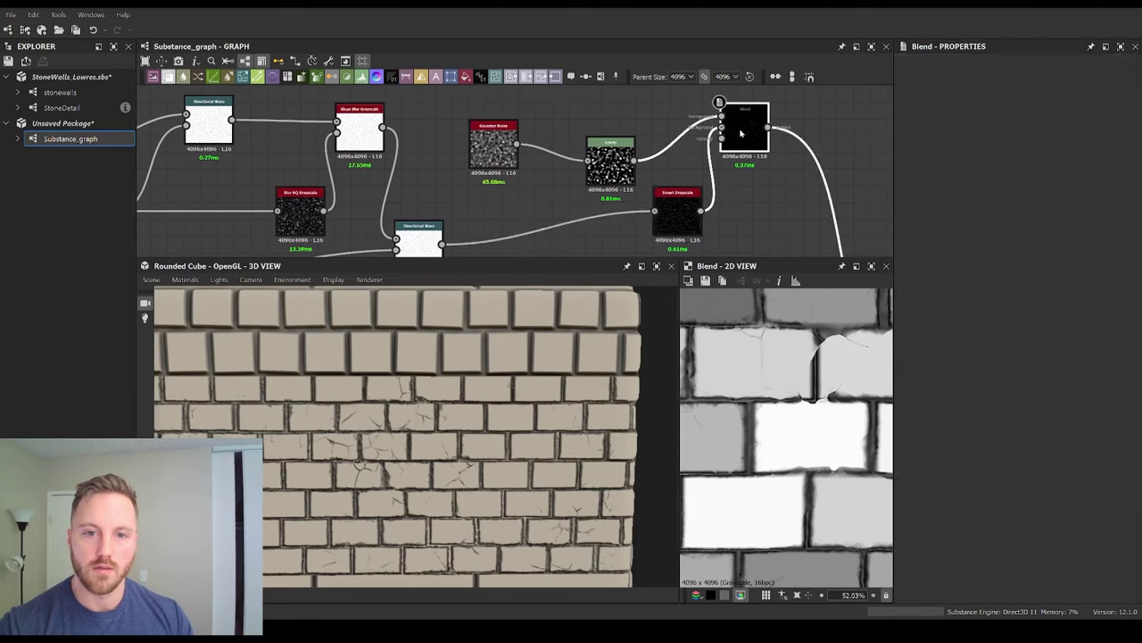
{"action": "double_click", "coordinate": [741, 133]}
{"action": "left_click_drag", "start_coordinate": [613, 167], "coordinate": [595, 150]}
{"action": "middle_click_drag", "start_coordinate": [503, 181], "coordinate": [498, 143]}
{"action": "scroll", "coordinate": [434, 449], "scroll_direction": "up", "scroll_amount": 6}
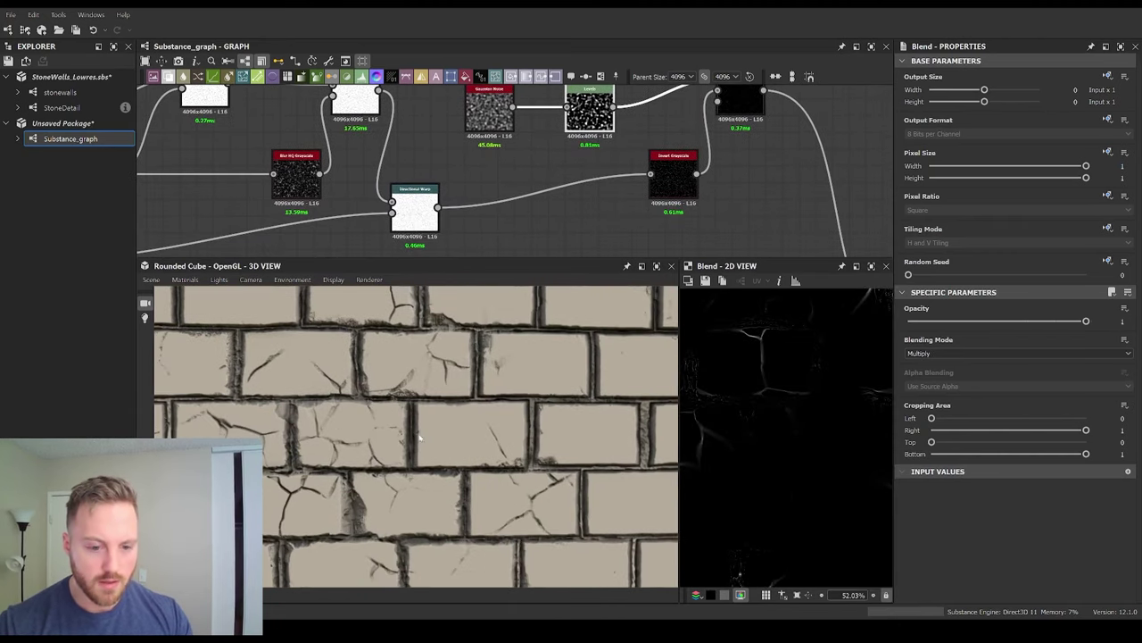
Step: Add a new Blend node after the final brick Blend and place a Grunge Concrete node above them
{"action": "scroll", "coordinate": [420, 437], "scroll_direction": "down", "scroll_amount": 6}
{"action": "middle_click_drag", "start_coordinate": [682, 250], "coordinate": [565, 171]}
{"action": "scroll", "coordinate": [567, 179], "scroll_direction": "down", "scroll_amount": 5}
{"action": "middle_click_drag", "start_coordinate": [706, 238], "coordinate": [542, 226]}
{"action": "scroll", "coordinate": [543, 227], "scroll_direction": "up", "scroll_amount": 5}
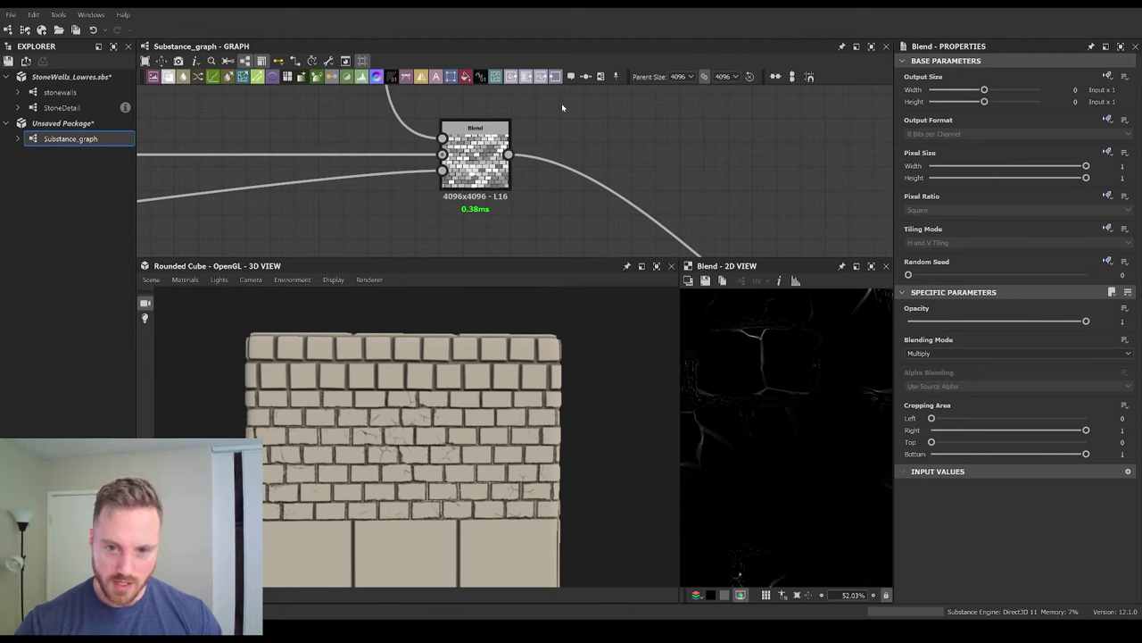
{"action": "key", "text": "b"}
{"action": "left_click_drag", "start_coordinate": [564, 106], "coordinate": [683, 132]}
{"action": "middle_click_drag", "start_coordinate": [684, 132], "coordinate": [669, 195]}
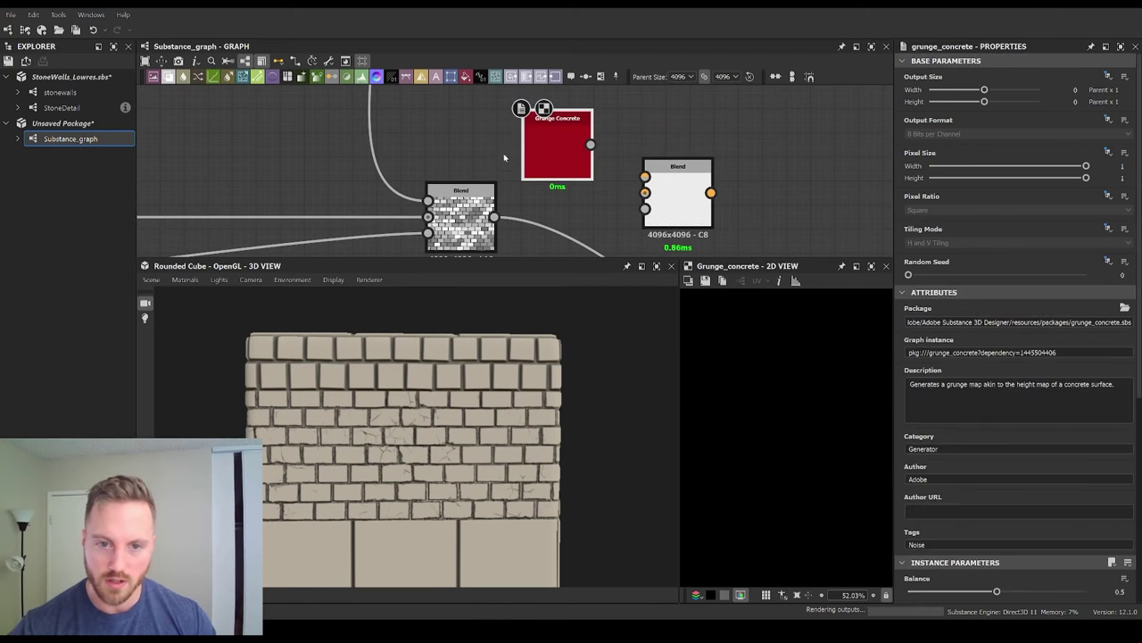
{"action": "left_click_drag", "start_coordinate": [544, 155], "coordinate": [509, 131]}
Step: Set the Grunge Concrete random seed to 5, dirt specks opacity to 0.74 and scratches opacity to 0.1
{"action": "left_click_drag", "start_coordinate": [948, 272], "coordinate": [997, 274]}
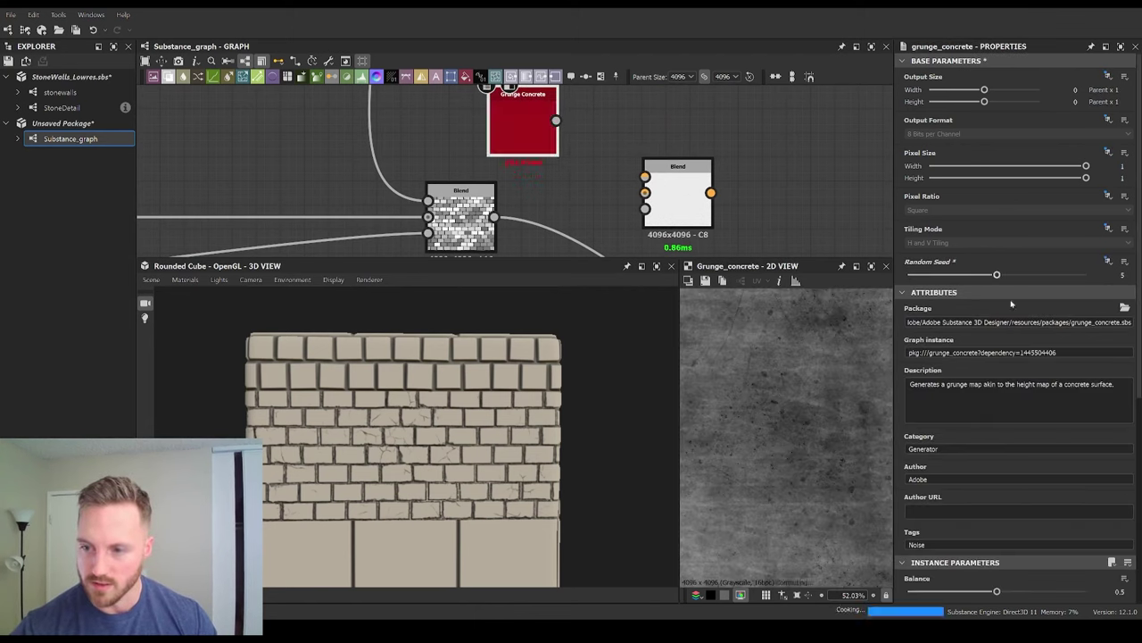
{"action": "scroll", "coordinate": [997, 500], "scroll_direction": "down", "scroll_amount": 1}
{"action": "scroll", "coordinate": [934, 555], "scroll_direction": "down", "scroll_amount": 3}
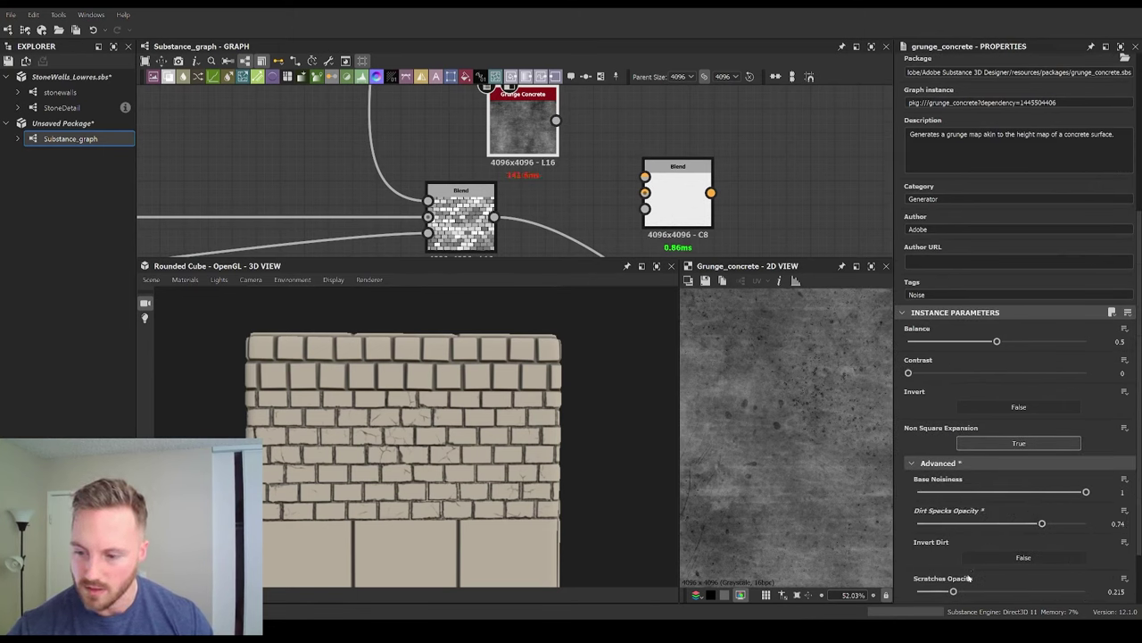
{"action": "scroll", "coordinate": [969, 576], "scroll_direction": "down", "scroll_amount": 1}
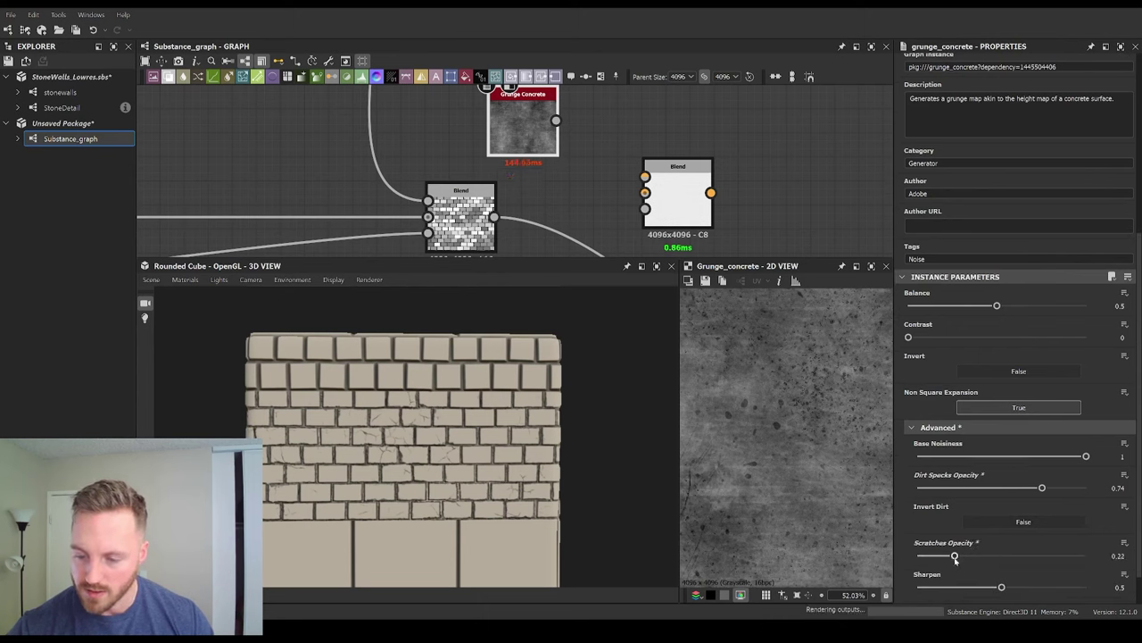
{"action": "scroll", "coordinate": [935, 558], "scroll_direction": "down", "scroll_amount": 1}
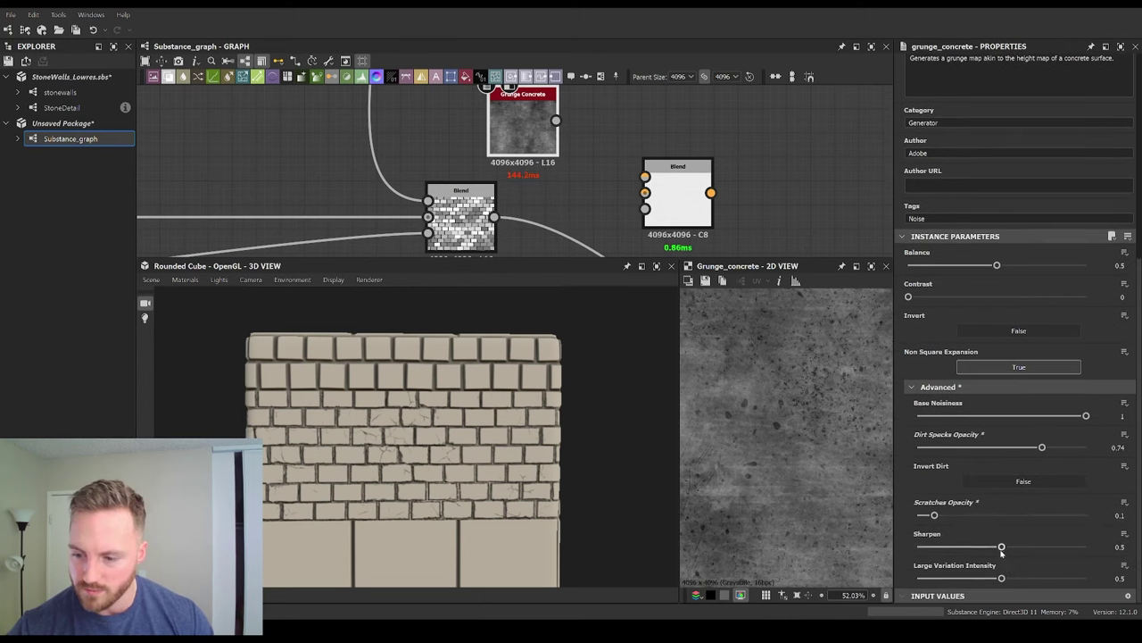
Step: Set the Grunge Concrete sharpen to 0.15, large variation intensity to 0.83 and balance to 0.56
{"action": "left_click_drag", "start_coordinate": [1002, 547], "coordinate": [943, 547]}
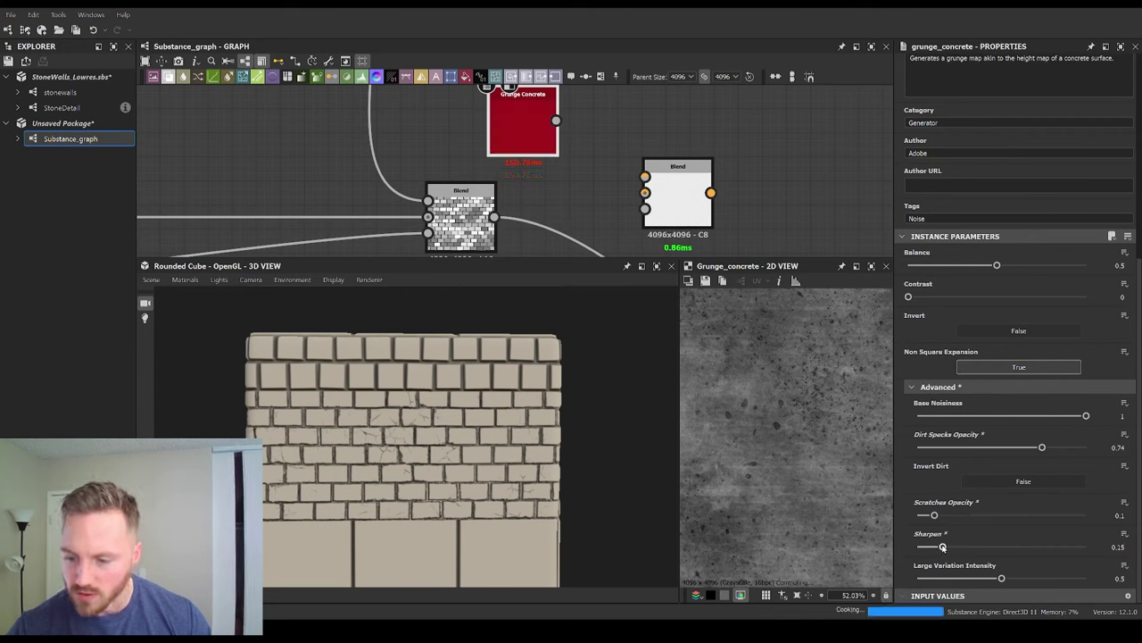
{"action": "left_click_drag", "start_coordinate": [1014, 579], "coordinate": [1056, 579]}
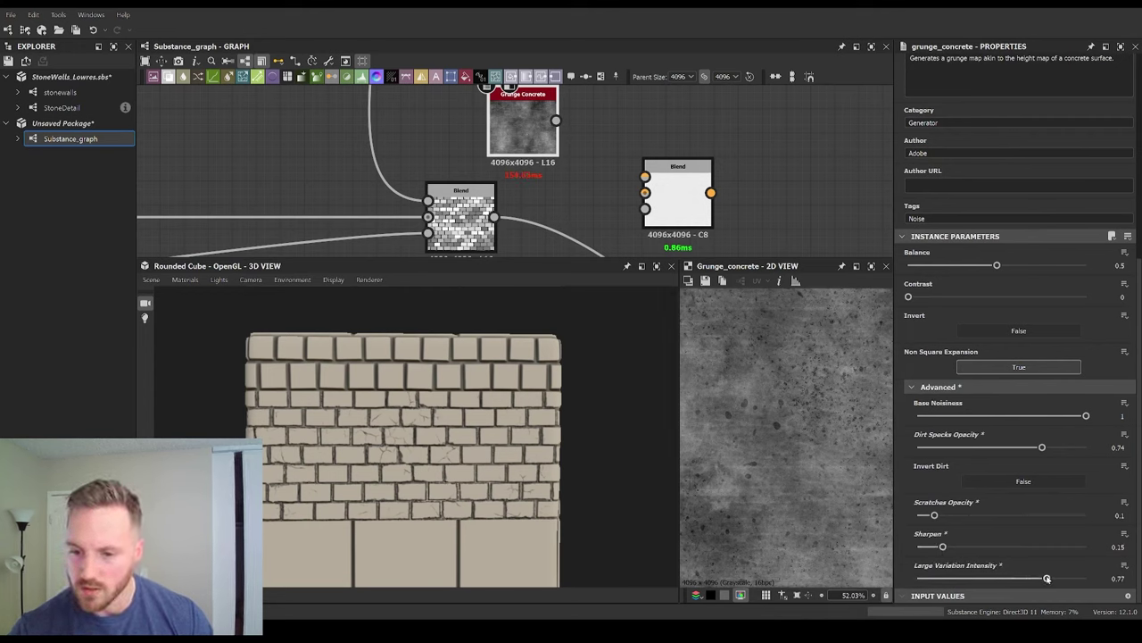
{"action": "scroll", "coordinate": [801, 451], "scroll_direction": "down", "scroll_amount": 3}
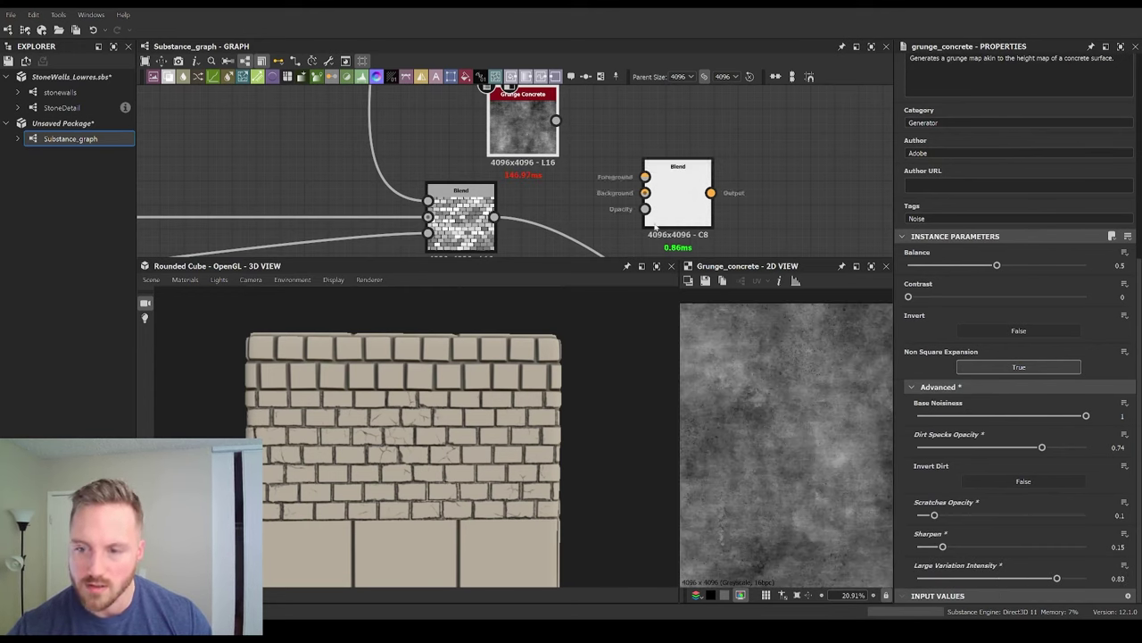
{"action": "left_click_drag", "start_coordinate": [997, 265], "coordinate": [1009, 266]}
Step: Connect the brick Blend to the new Blend's background and Grunge Concrete to its foreground, spacing out the nodes
{"action": "scroll", "coordinate": [586, 187], "scroll_direction": "down", "scroll_amount": 2}
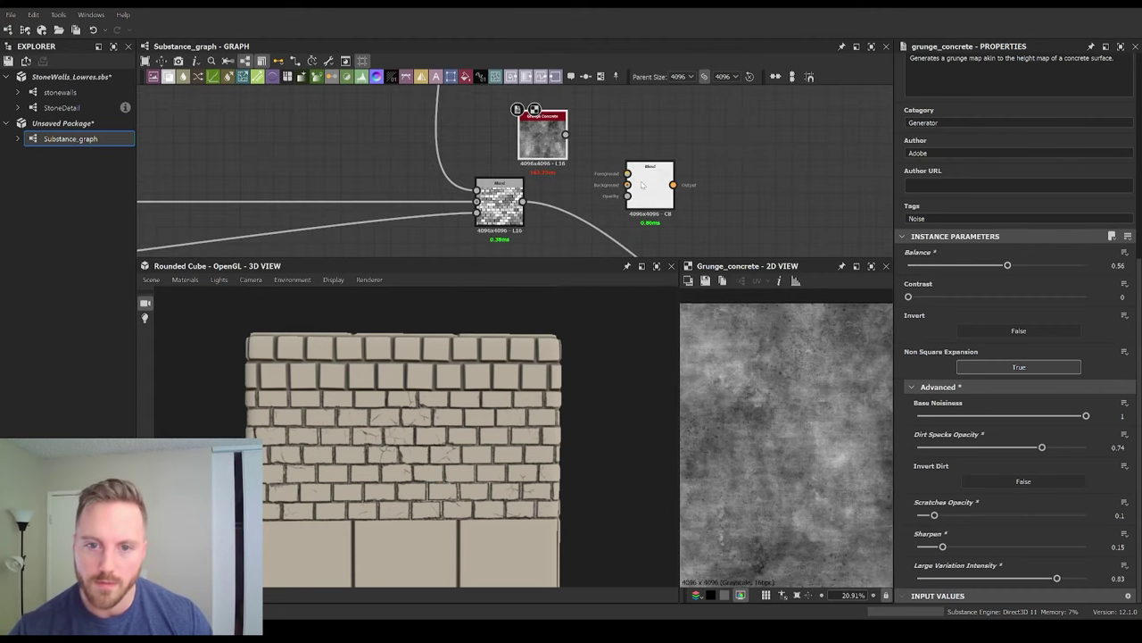
{"action": "left_click_drag", "start_coordinate": [652, 167], "coordinate": [703, 167]}
{"action": "scroll", "coordinate": [617, 186], "scroll_direction": "down", "scroll_amount": 2}
{"action": "middle_click_drag", "start_coordinate": [617, 186], "coordinate": [627, 155]}
{"action": "left_click_drag", "start_coordinate": [545, 168], "coordinate": [546, 181]}
{"action": "left_click_drag", "start_coordinate": [575, 123], "coordinate": [553, 111]}
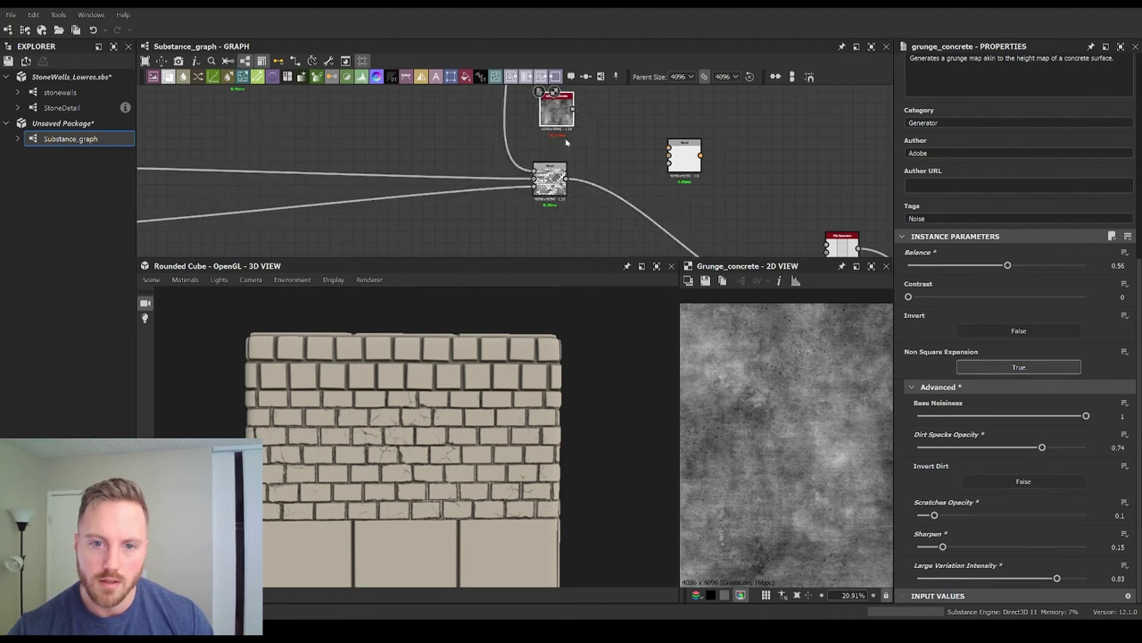
{"action": "scroll", "coordinate": [556, 183], "scroll_direction": "up", "scroll_amount": 2}
{"action": "left_click_drag", "start_coordinate": [715, 141], "coordinate": [714, 145]}
{"action": "middle_click_drag", "start_coordinate": [621, 116], "coordinate": [590, 169]}
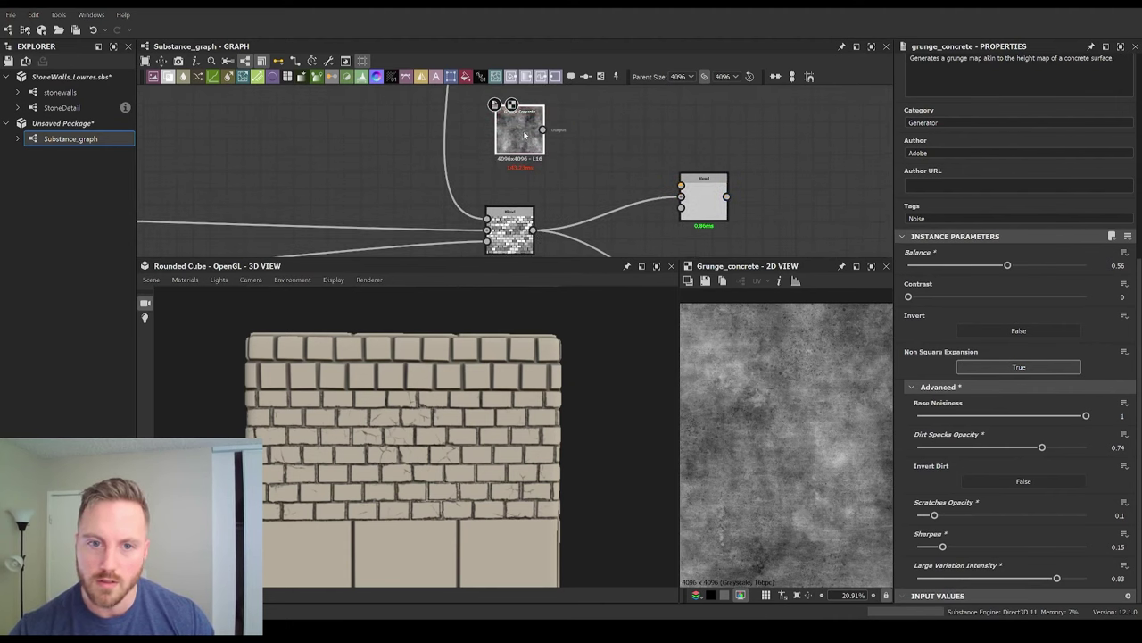
{"action": "left_click_drag", "start_coordinate": [664, 184], "coordinate": [680, 186]}
{"action": "double_click", "coordinate": [700, 195]}
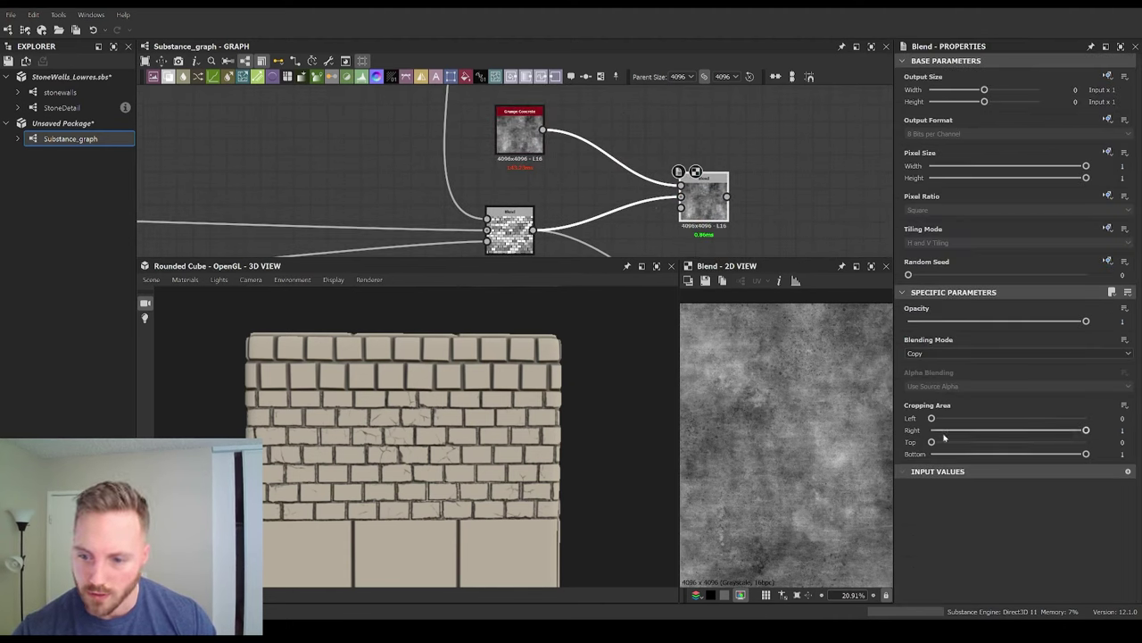
Step: Reroute the brick Blend's downstream connection so it comes from the new grunge Blend's output
{"action": "middle_click_drag", "start_coordinate": [720, 229], "coordinate": [655, 166]}
{"action": "scroll", "coordinate": [641, 151], "scroll_direction": "down", "scroll_amount": 1}
{"action": "left_click_drag", "start_coordinate": [498, 165], "coordinate": [645, 148], "text": "shift"}
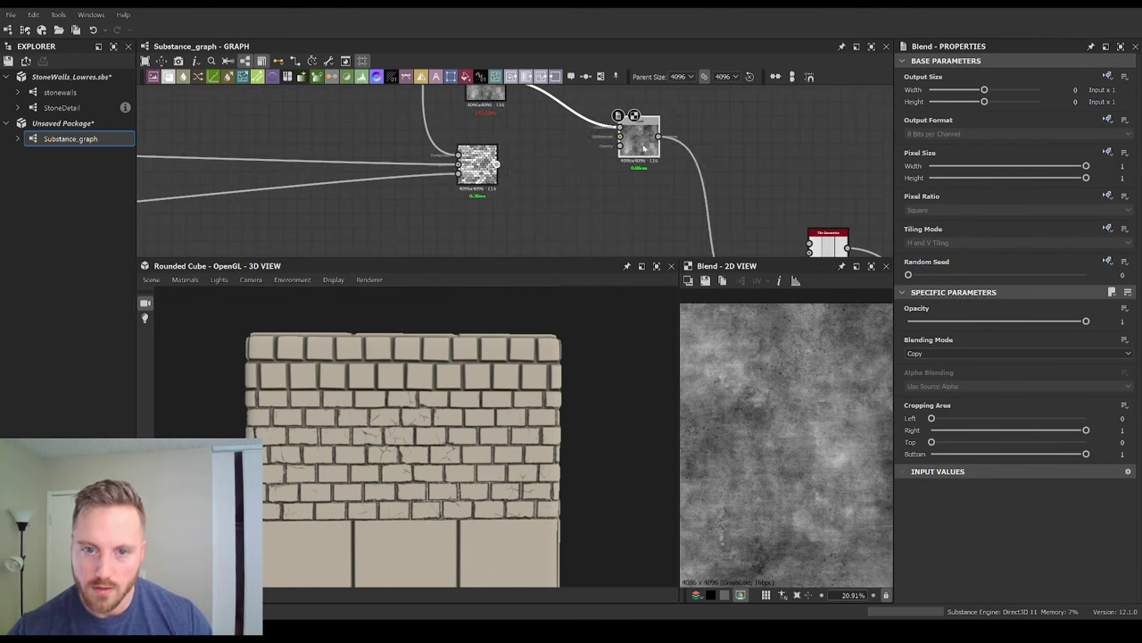
Step: Set the grunge Blend's blending mode to Overlay and its opacity to 0.08
{"action": "scroll", "coordinate": [485, 407], "scroll_direction": "up", "scroll_amount": 3}
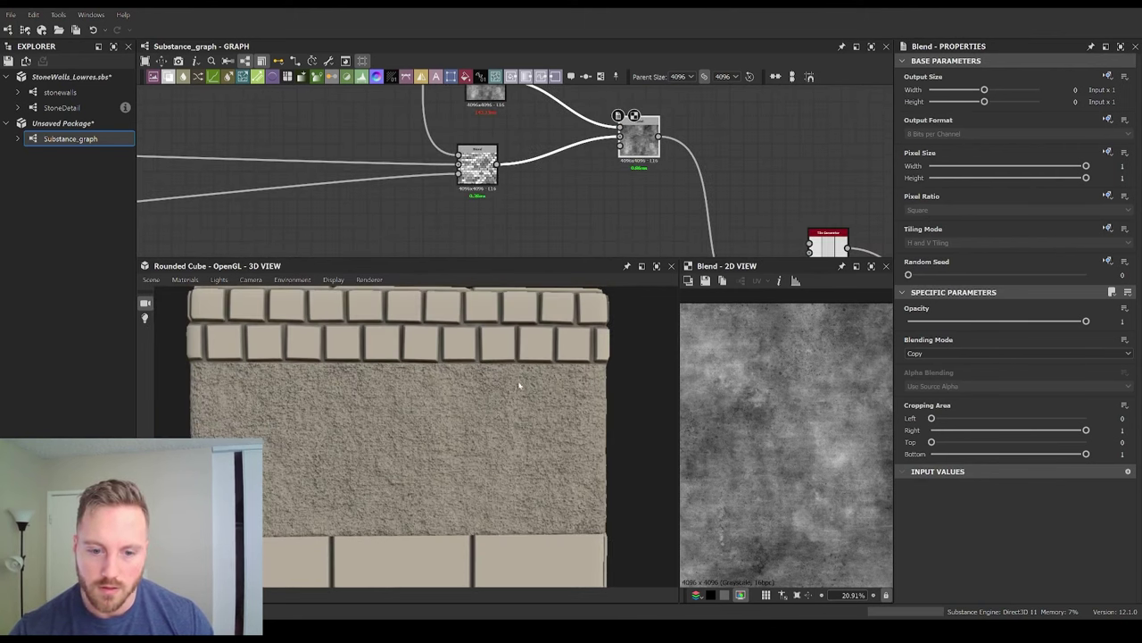
{"action": "left_click", "coordinate": [962, 442]}
{"action": "scroll", "coordinate": [466, 450], "scroll_direction": "up", "scroll_amount": 4}
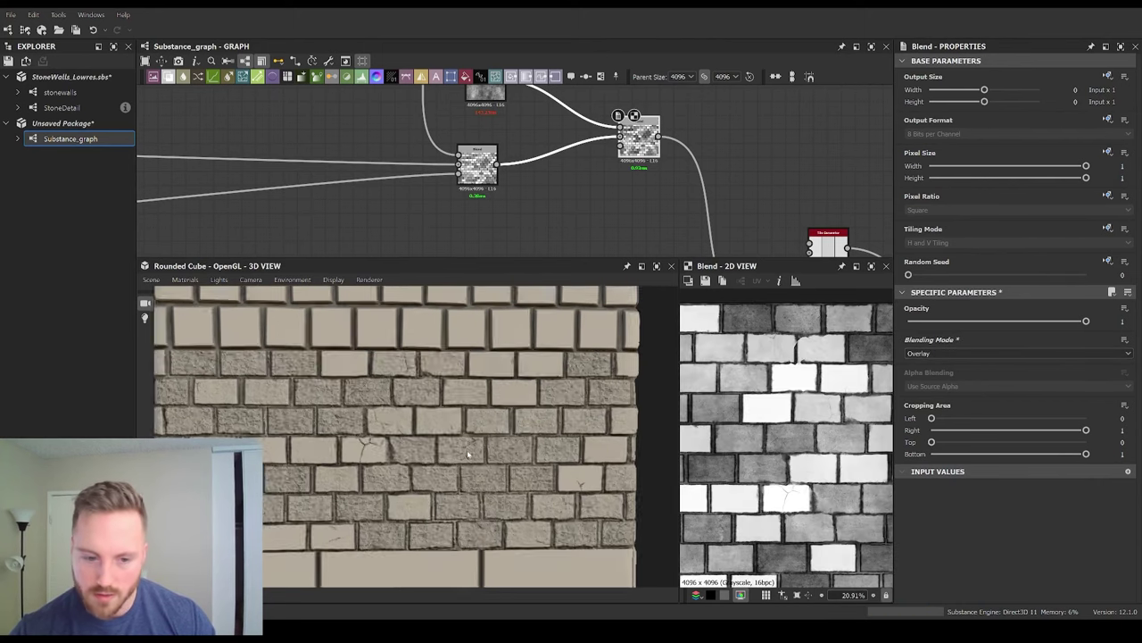
{"action": "left_click_drag", "start_coordinate": [926, 324], "coordinate": [917, 322]}
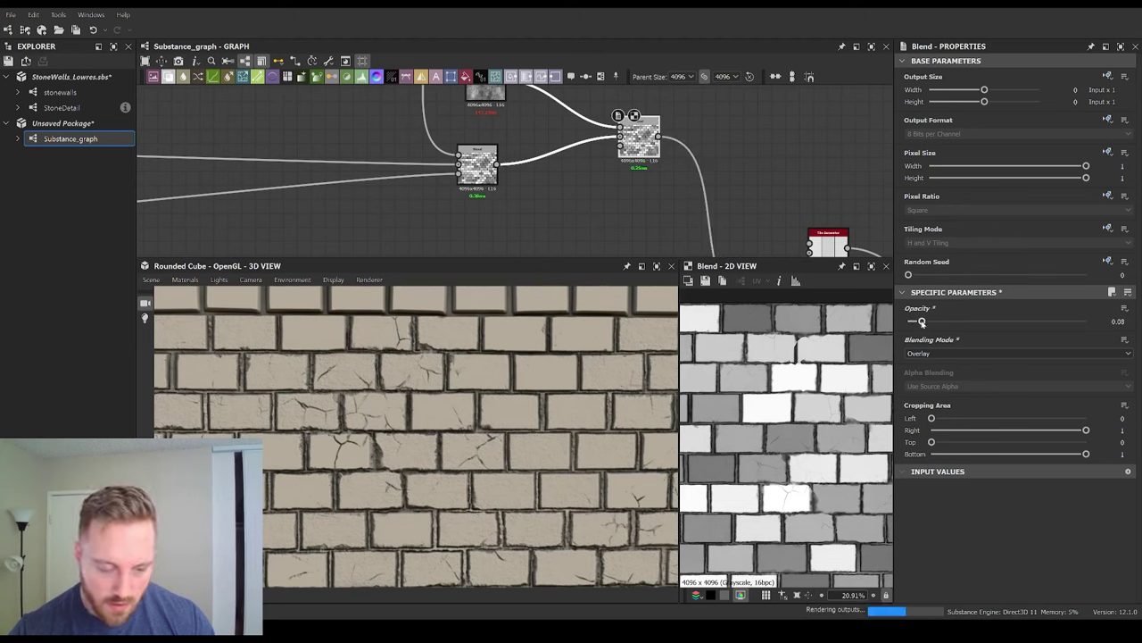
Step: Examine the concrete grunge on the brick faces up close in the 3D preview and in the 2D height map
{"action": "scroll", "coordinate": [460, 433], "scroll_direction": "up", "scroll_amount": 5}
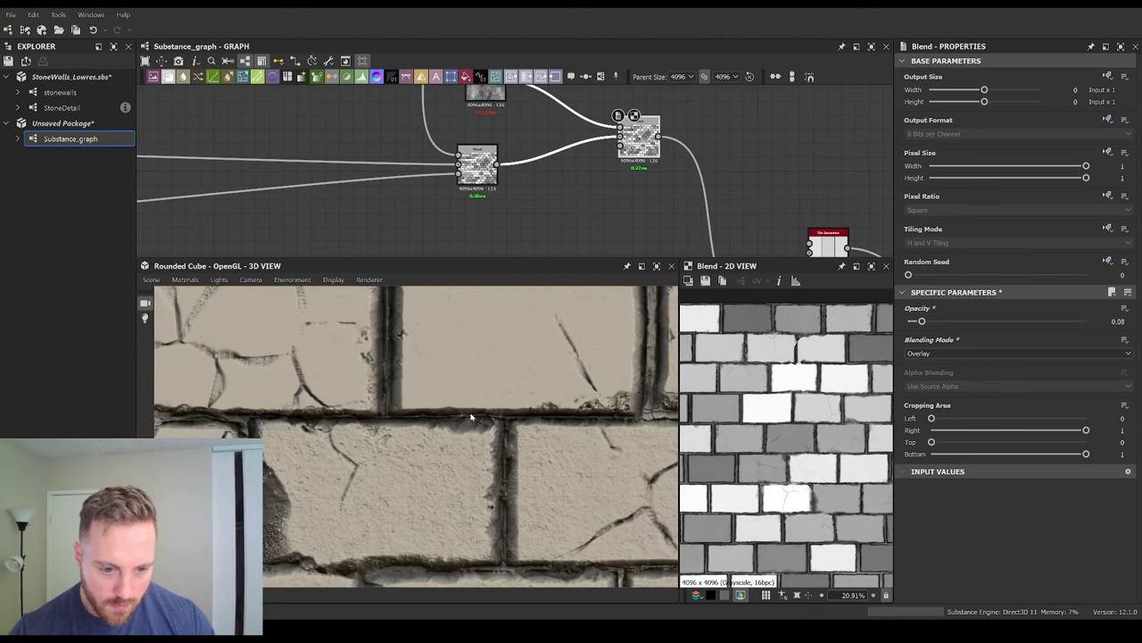
{"action": "scroll", "coordinate": [471, 417], "scroll_direction": "down", "scroll_amount": 5}
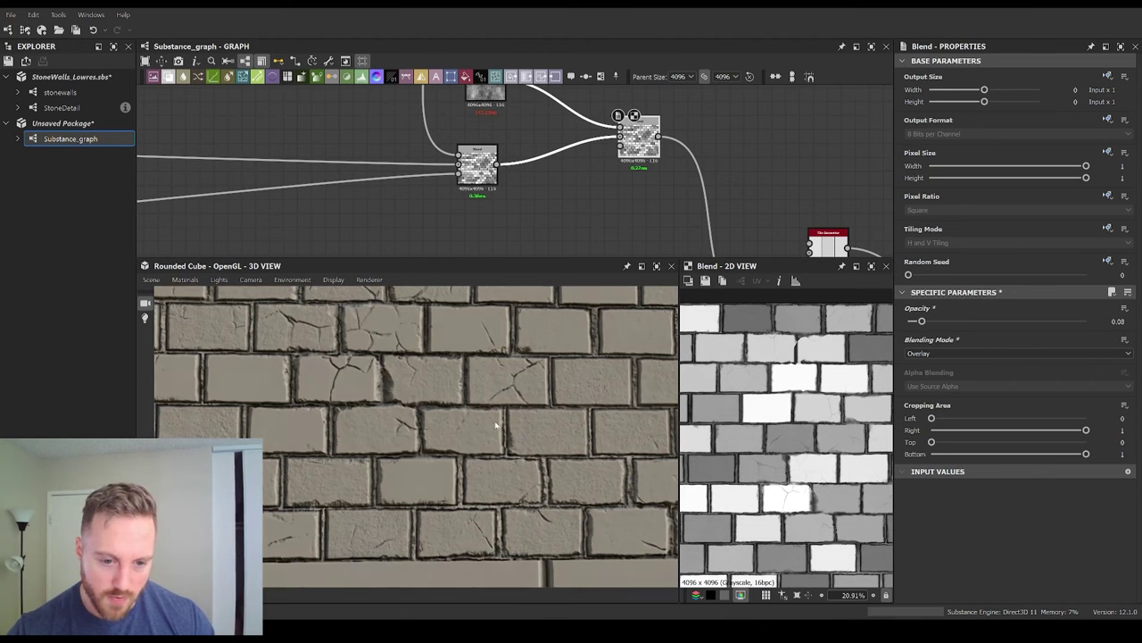
{"action": "scroll", "coordinate": [791, 471], "scroll_direction": "up", "scroll_amount": 2}
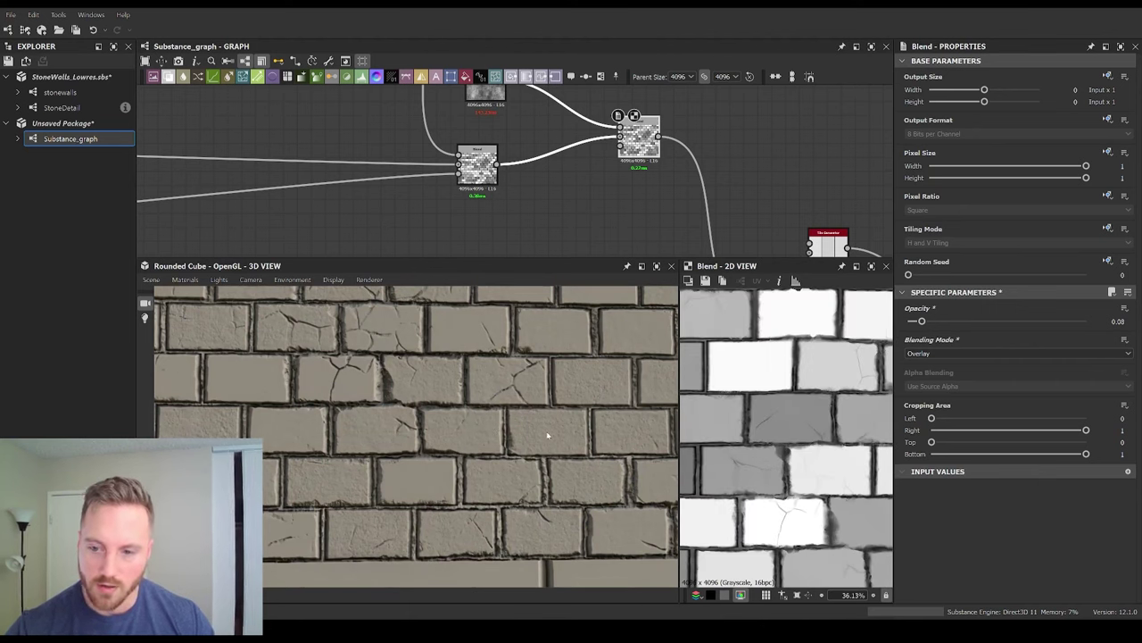
{"action": "scroll", "coordinate": [524, 333], "scroll_direction": "up", "scroll_amount": 2}
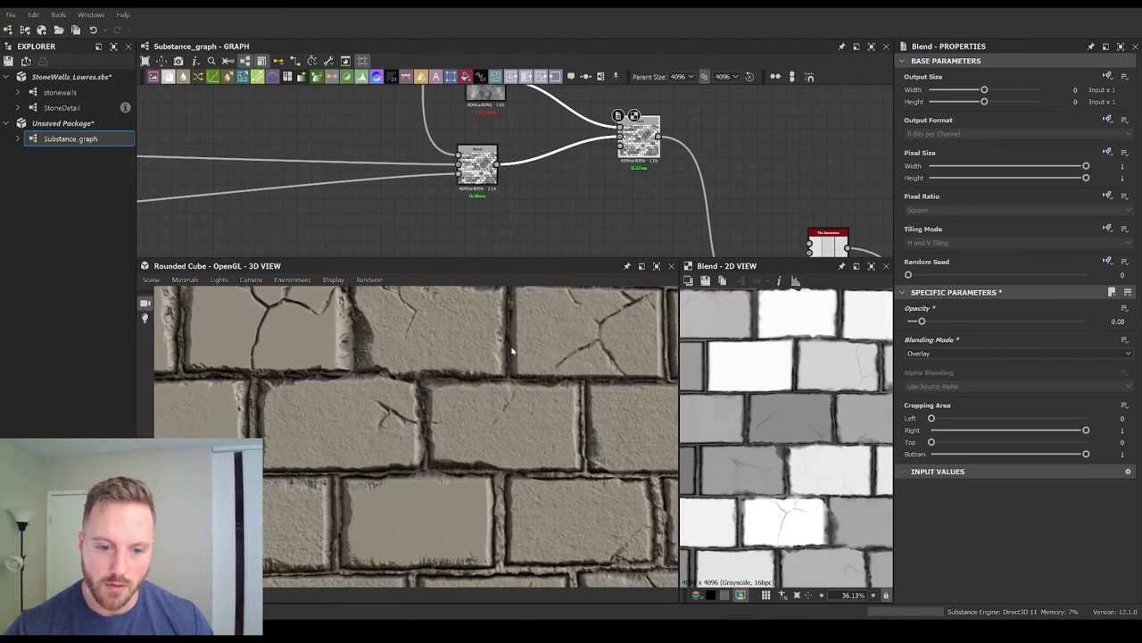
{"action": "scroll", "coordinate": [524, 333], "scroll_direction": "down", "scroll_amount": 4}
{"action": "scroll", "coordinate": [726, 397], "scroll_direction": "up", "scroll_amount": 2}
{"action": "scroll", "coordinate": [726, 401], "scroll_direction": "up", "scroll_amount": 3}
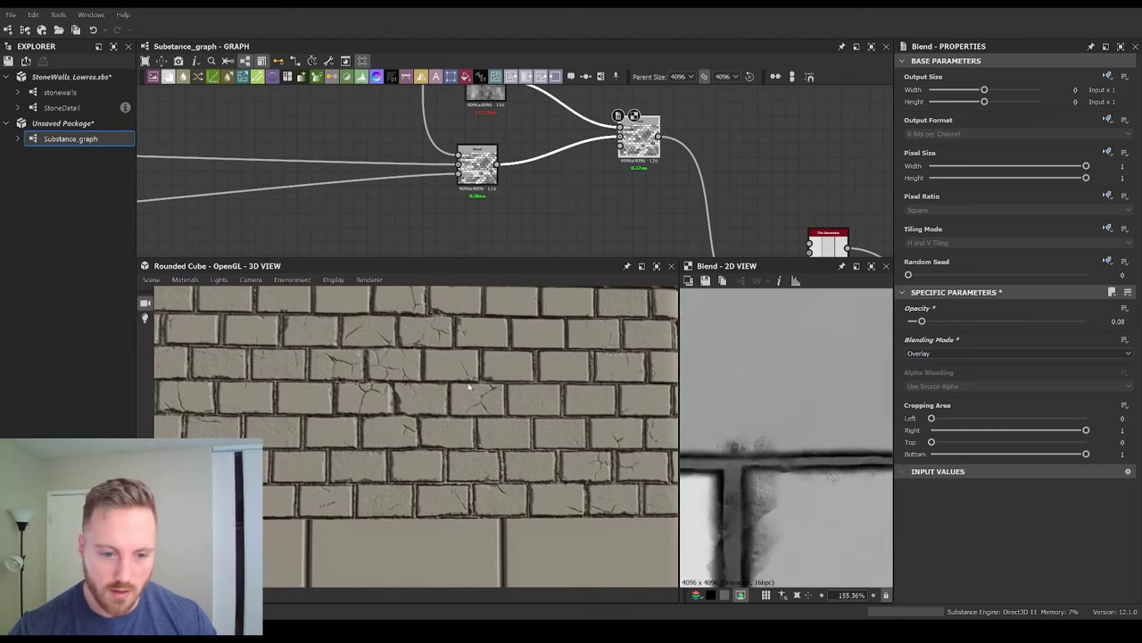
{"action": "scroll", "coordinate": [429, 382], "scroll_direction": "up", "scroll_amount": 4}
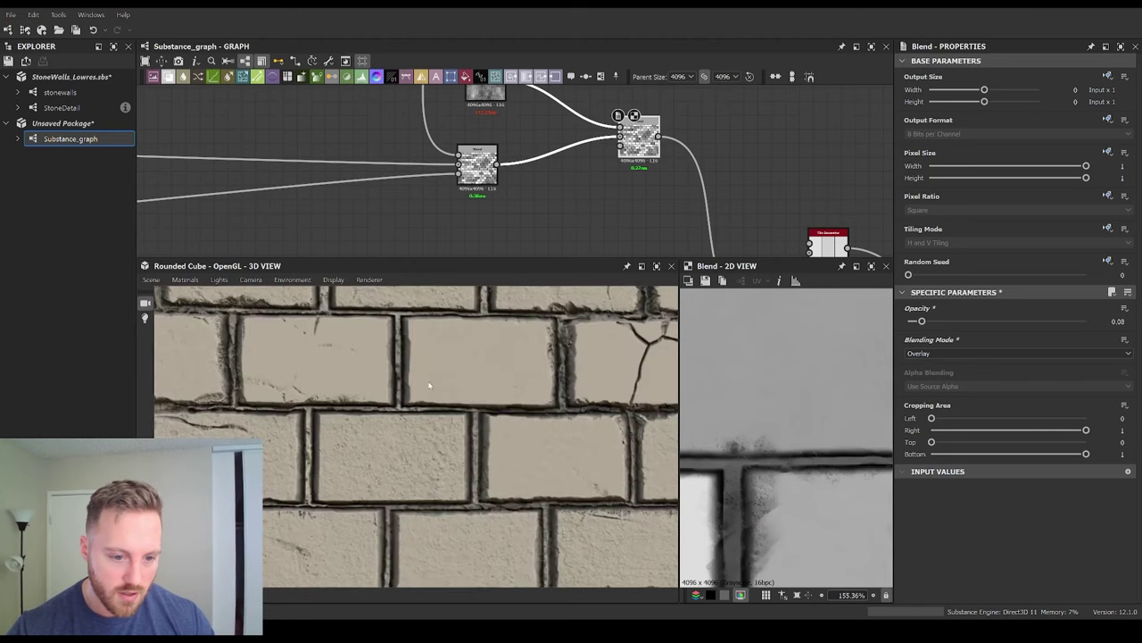
{"action": "middle_click_drag", "start_coordinate": [430, 386], "coordinate": [384, 457]}
{"action": "right_click_drag", "start_coordinate": [435, 388], "coordinate": [460, 400], "text": "ctrl+shift"}
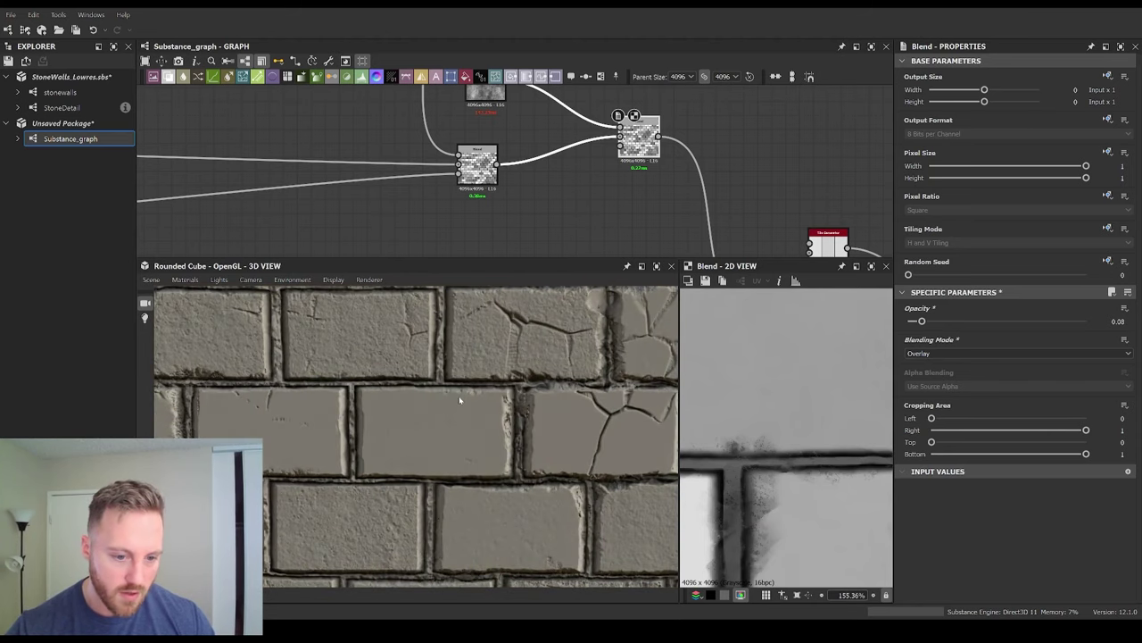
{"action": "scroll", "coordinate": [459, 399], "scroll_direction": "up", "scroll_amount": 4}
{"action": "left_click_drag", "start_coordinate": [462, 398], "coordinate": [466, 401]}
{"action": "scroll", "coordinate": [457, 402], "scroll_direction": "down", "scroll_amount": 3}
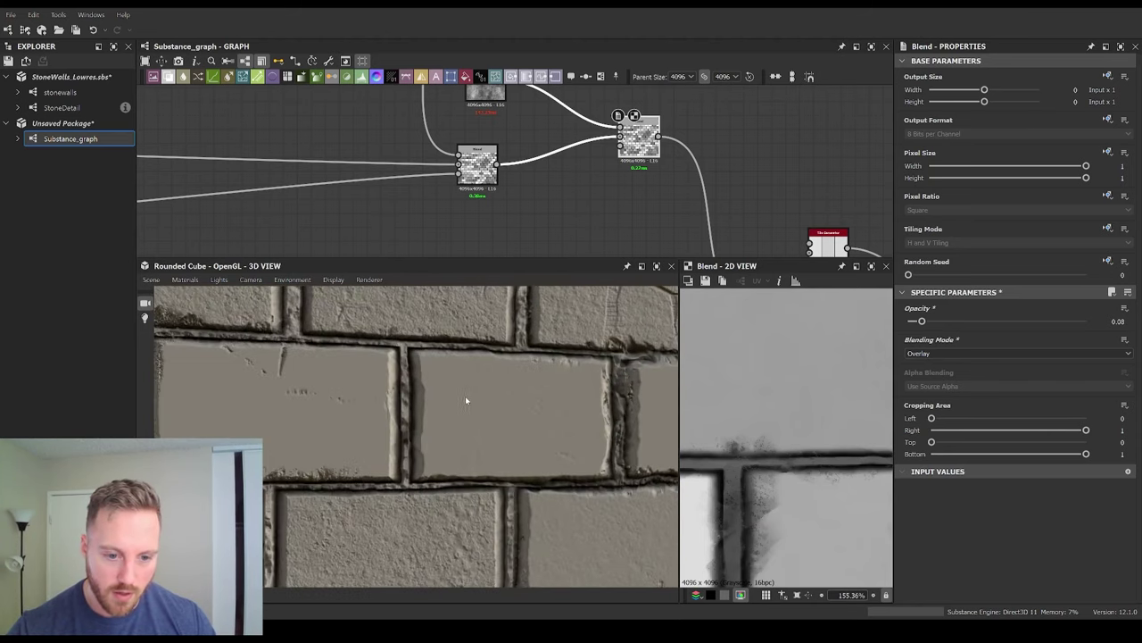
{"action": "scroll", "coordinate": [500, 392], "scroll_direction": "down", "scroll_amount": 3}
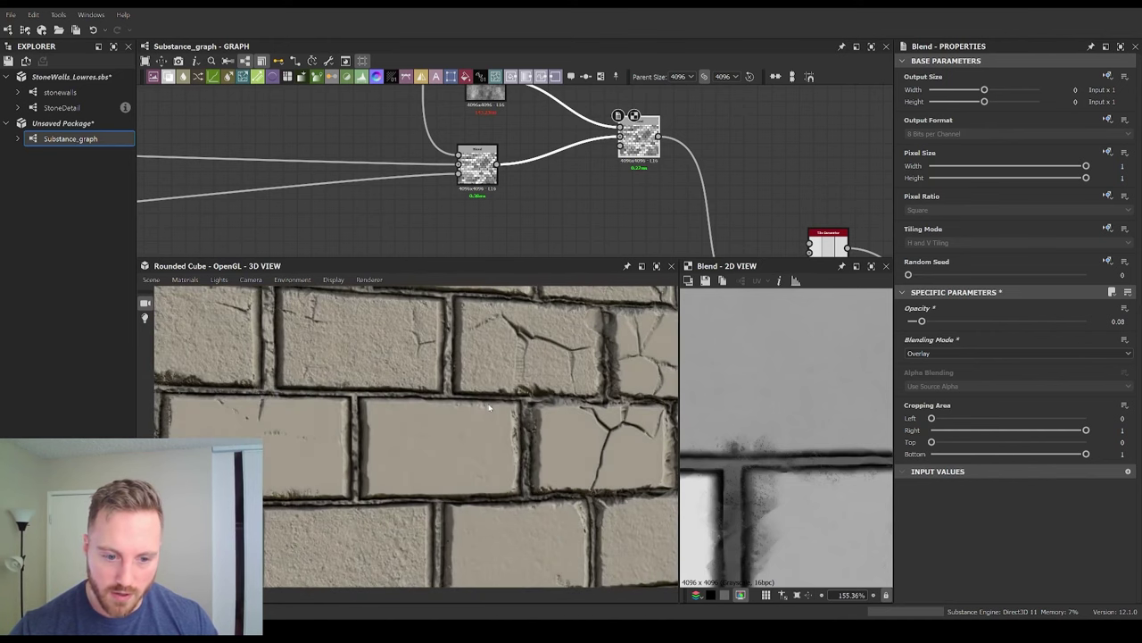
{"action": "scroll", "coordinate": [510, 402], "scroll_direction": "down", "scroll_amount": 2}
{"action": "scroll", "coordinate": [482, 398], "scroll_direction": "up", "scroll_amount": 2}
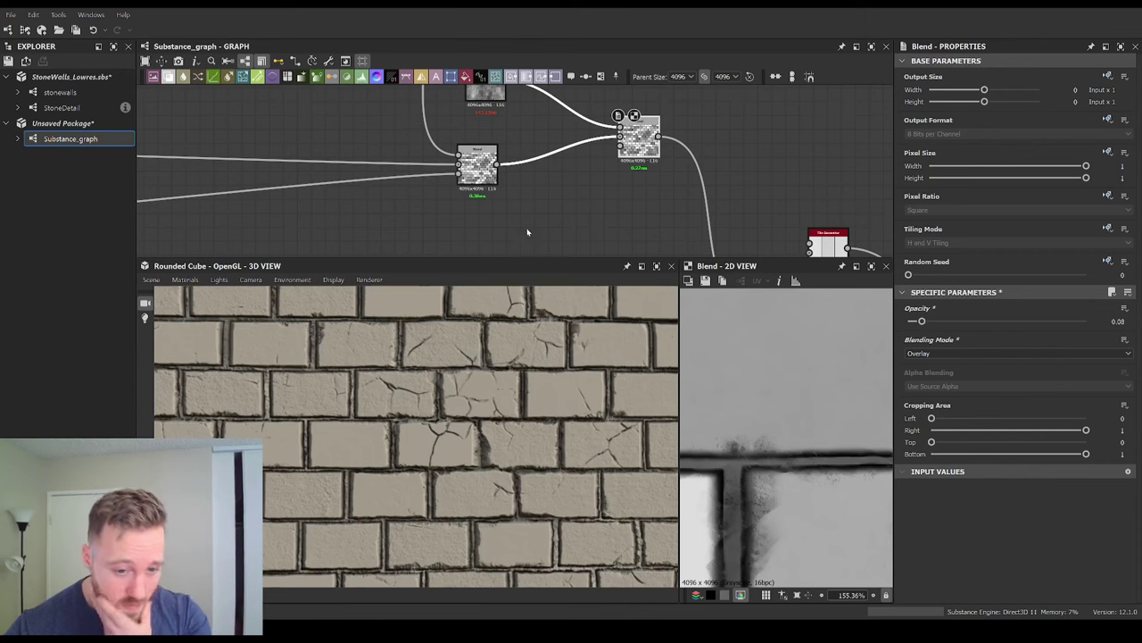
Step: Move the grunge Blend node closer to the brick Blend node
{"action": "middle_click_drag", "start_coordinate": [576, 209], "coordinate": [534, 214]}
{"action": "scroll", "coordinate": [534, 183], "scroll_direction": "down", "scroll_amount": 2}
{"action": "scroll", "coordinate": [562, 146], "scroll_direction": "up", "scroll_amount": 2}
{"action": "left_click_drag", "start_coordinate": [583, 147], "coordinate": [543, 147]}
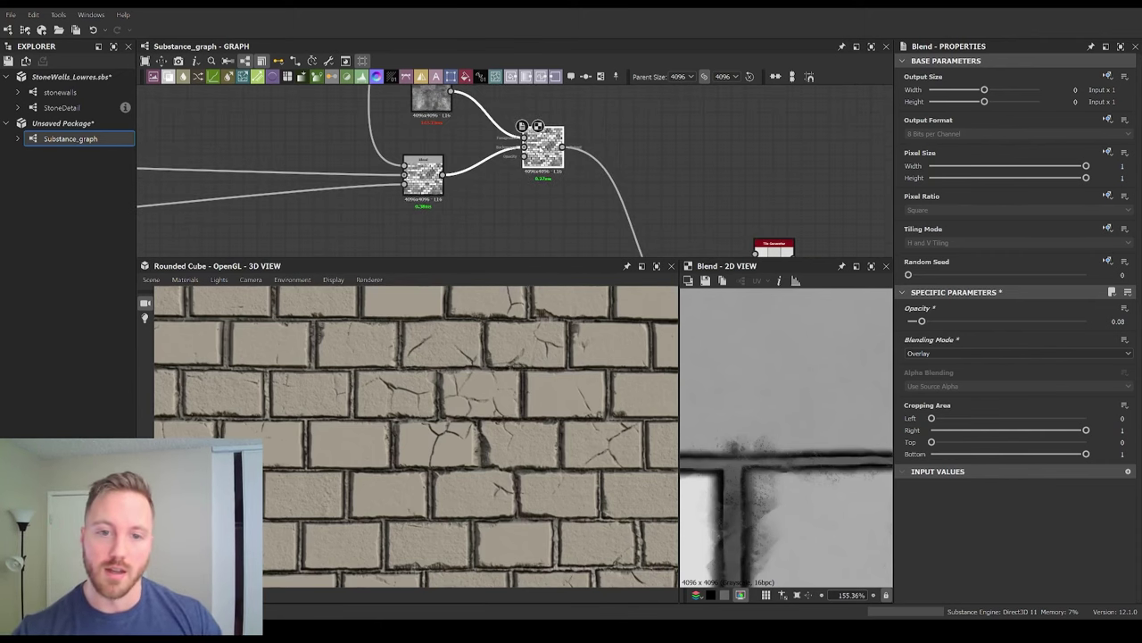
Step: Add a Moisture Noise node above and beyond the grunge Blend node
{"action": "scroll", "coordinate": [604, 167], "scroll_direction": "down", "scroll_amount": 2}
{"action": "middle_click_drag", "start_coordinate": [605, 167], "coordinate": [559, 199]}
{"action": "left_click", "coordinate": [583, 161]}
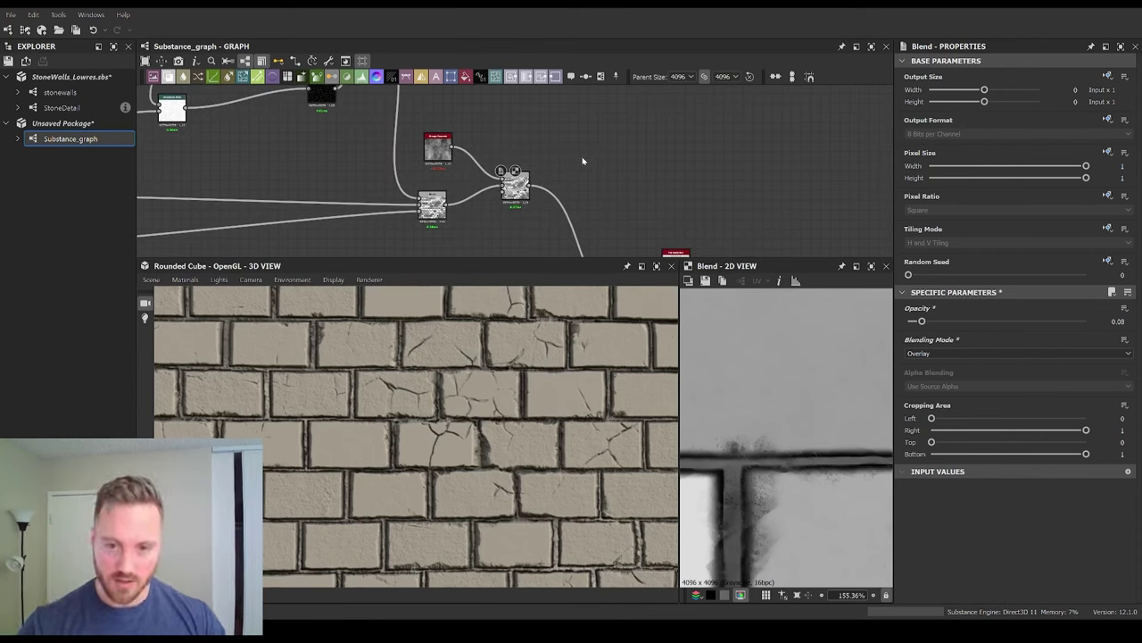
{"action": "key", "text": "Return"}
{"action": "scroll", "coordinate": [583, 160], "scroll_direction": "up", "scroll_amount": 6}
{"action": "left_click_drag", "start_coordinate": [586, 161], "coordinate": [562, 116]}
{"action": "scroll", "coordinate": [578, 169], "scroll_direction": "down", "scroll_amount": 4}
{"action": "scroll", "coordinate": [612, 181], "scroll_direction": "up", "scroll_amount": 3}
{"action": "middle_click_drag", "start_coordinate": [523, 233], "coordinate": [502, 200]}
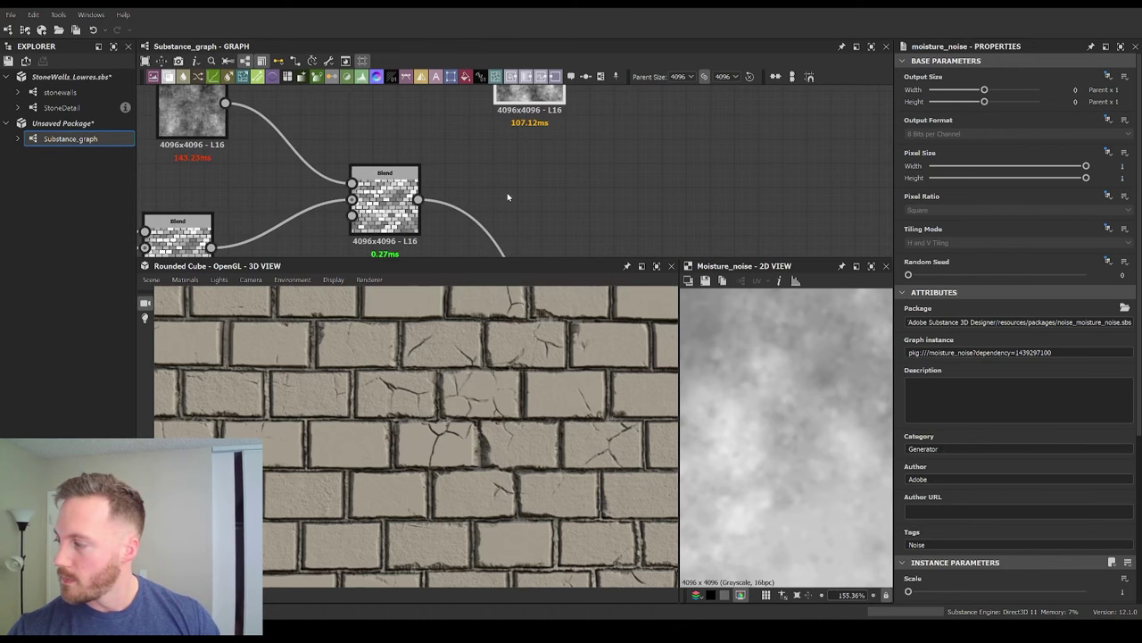
{"action": "scroll", "coordinate": [487, 212], "scroll_direction": "down", "scroll_amount": 3}
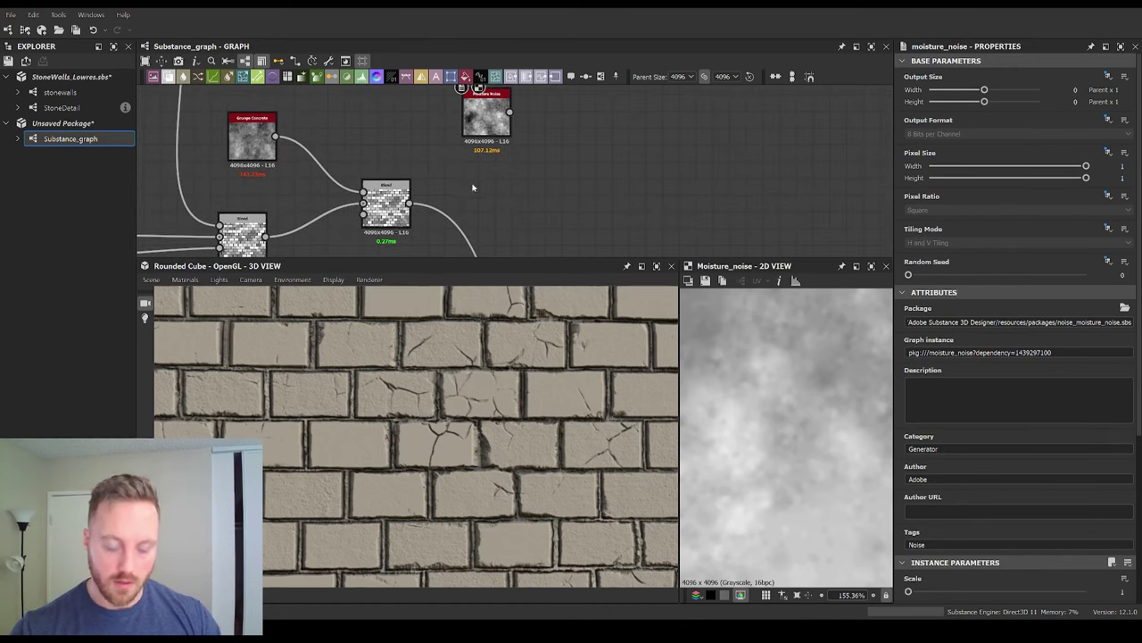
Step: Add another Blend node well beyond the grunge Blend and move Moisture Noise further up to make room
{"action": "key", "text": "b"}
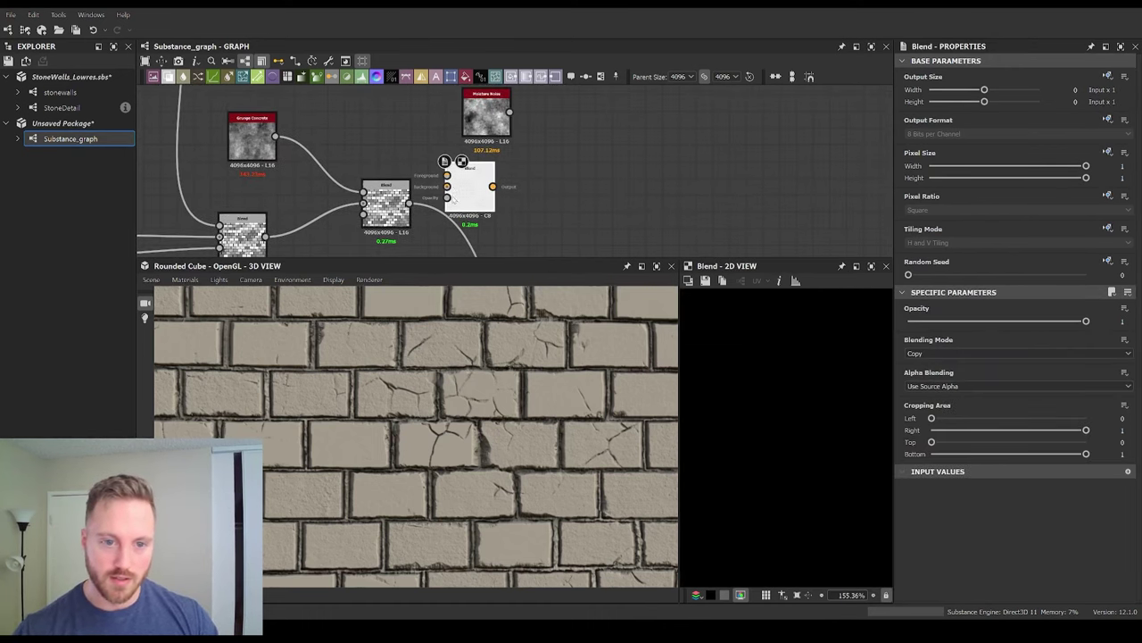
{"action": "left_click_drag", "start_coordinate": [474, 188], "coordinate": [643, 189]}
{"action": "middle_click_drag", "start_coordinate": [491, 123], "coordinate": [508, 150]}
{"action": "left_click_drag", "start_coordinate": [508, 150], "coordinate": [475, 107]}
{"action": "middle_click_drag", "start_coordinate": [468, 151], "coordinate": [487, 169]}
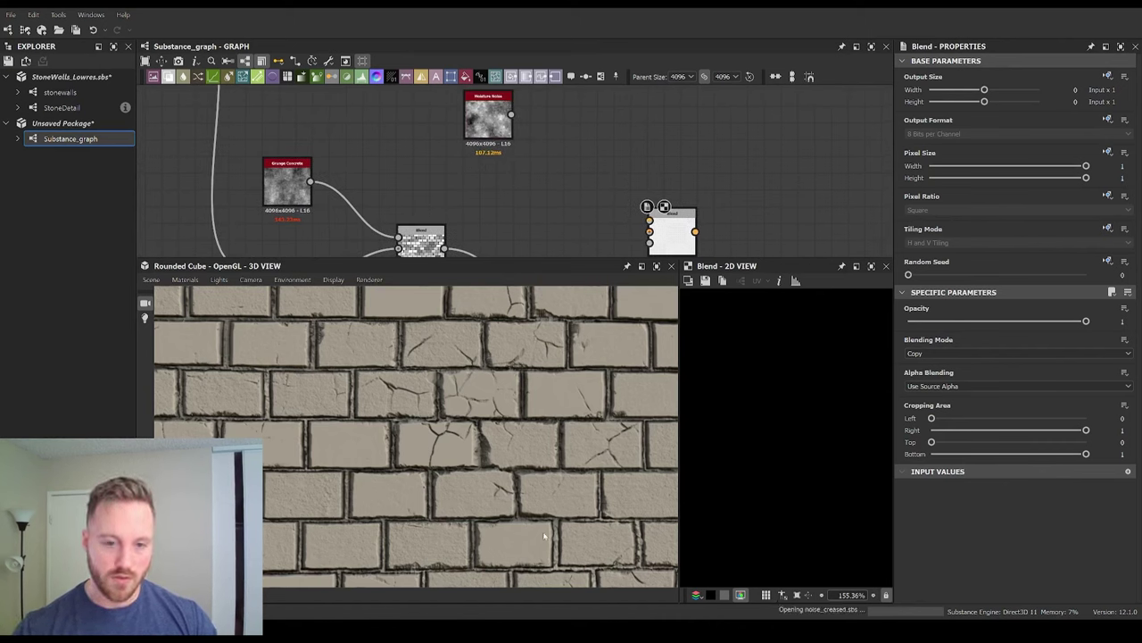
Step: Add a Clouds 3 noise node below Moisture Noise and set its random seed to 6 and disorder to 0.67
{"action": "scroll", "coordinate": [803, 412], "scroll_direction": "down", "scroll_amount": 9}
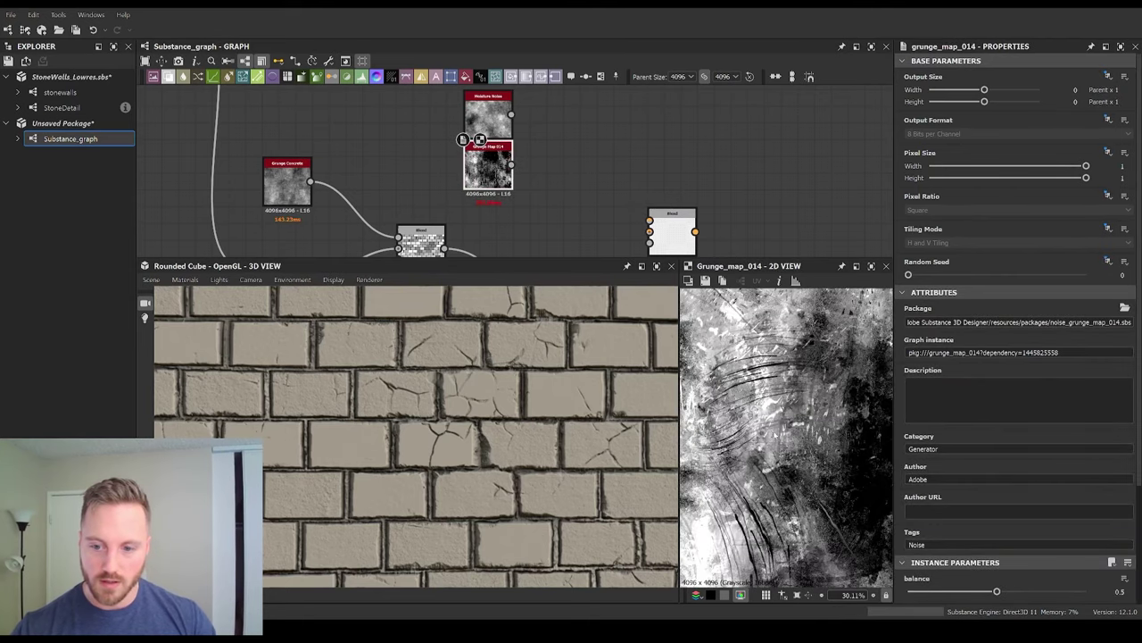
{"action": "key", "text": "Delete"}
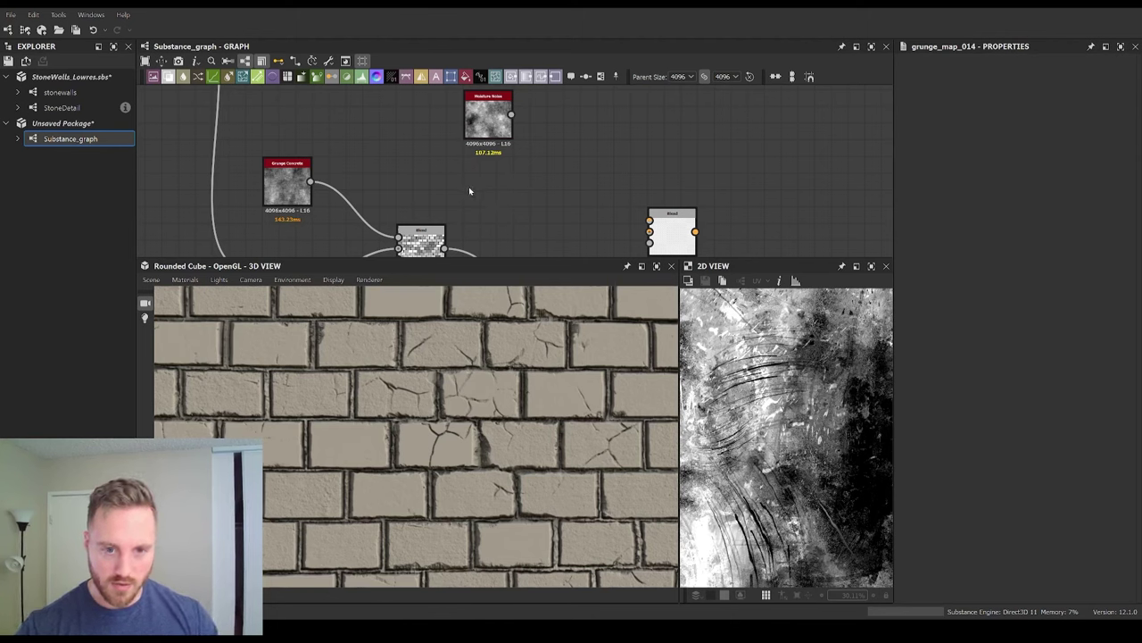
{"action": "left_click", "coordinate": [506, 244]}
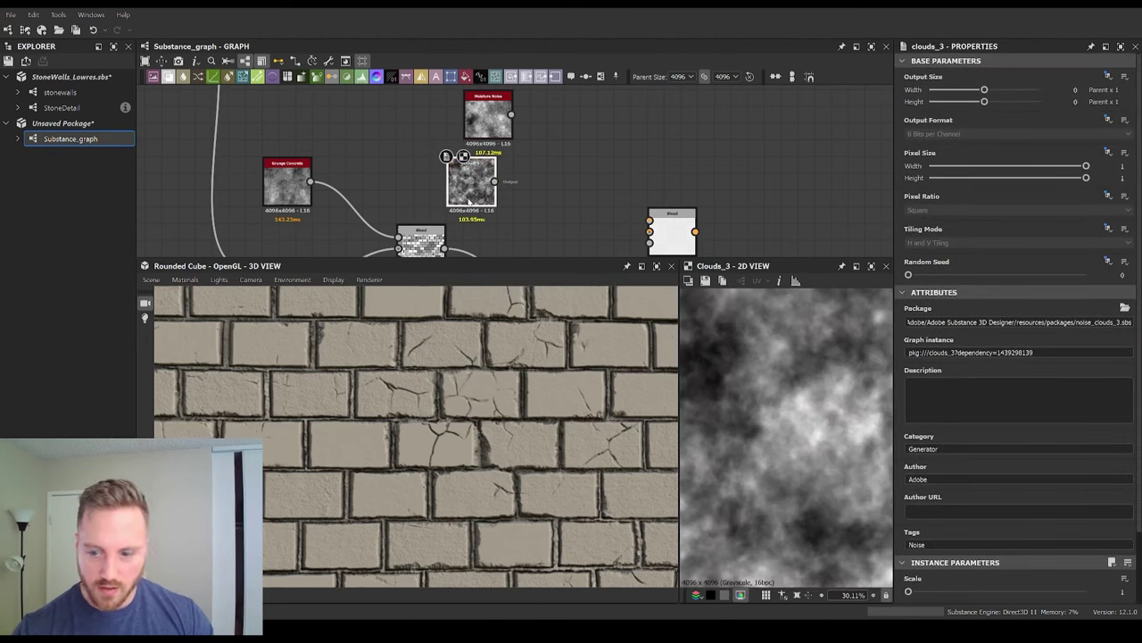
{"action": "scroll", "coordinate": [948, 542], "scroll_direction": "down", "scroll_amount": 2}
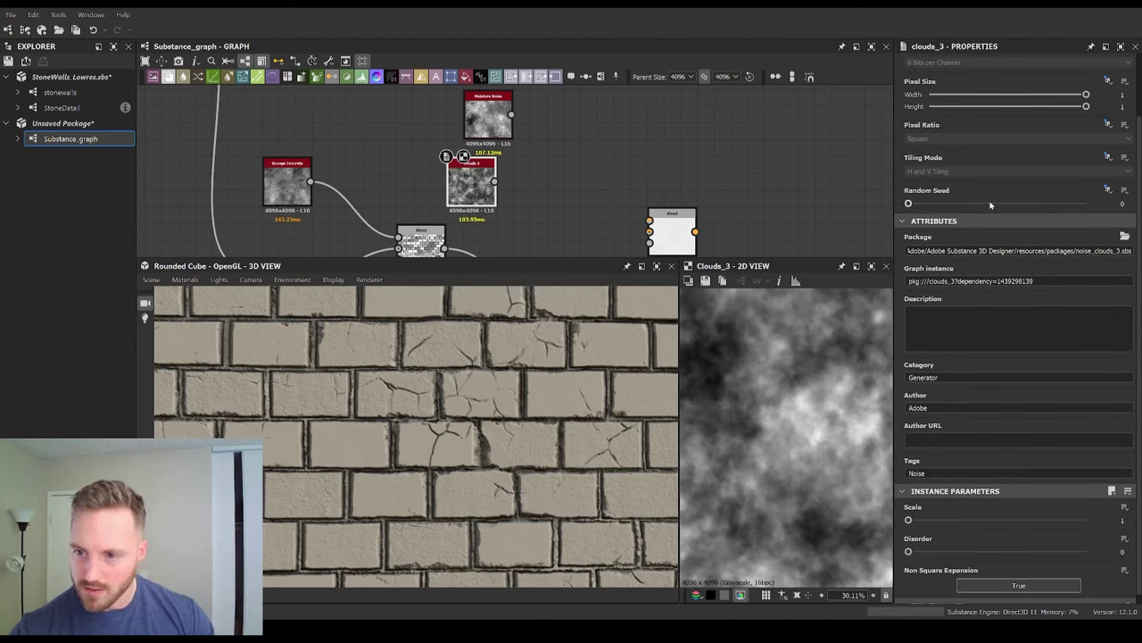
{"action": "left_click", "coordinate": [1014, 203]}
{"action": "left_click_drag", "start_coordinate": [909, 550], "coordinate": [1027, 551]}
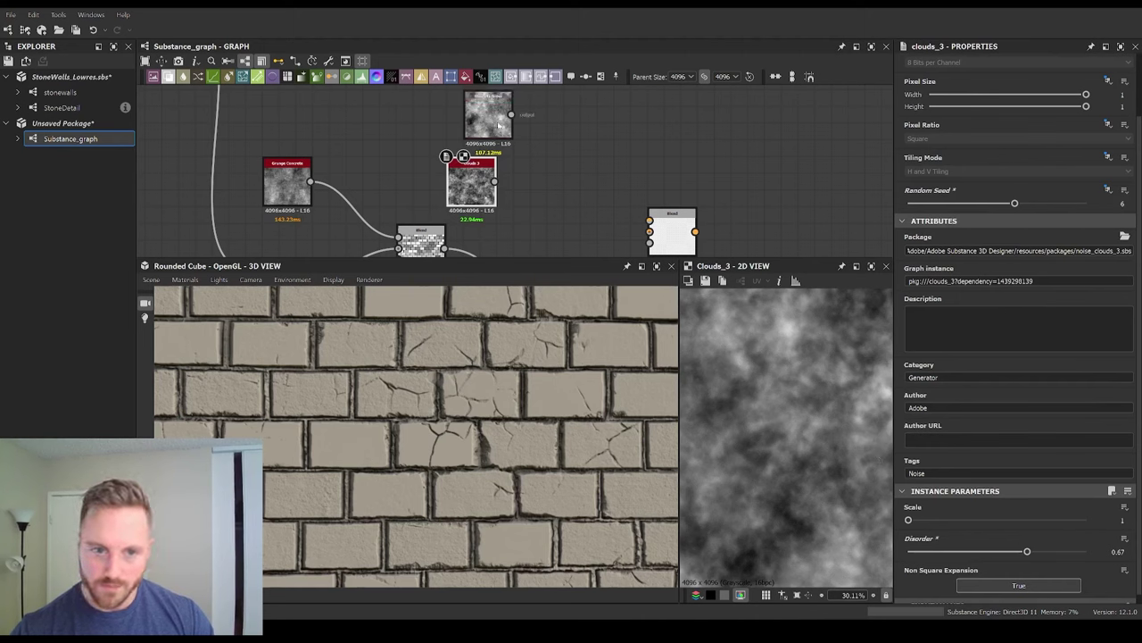
{"action": "scroll", "coordinate": [951, 495], "scroll_direction": "down", "scroll_amount": 1}
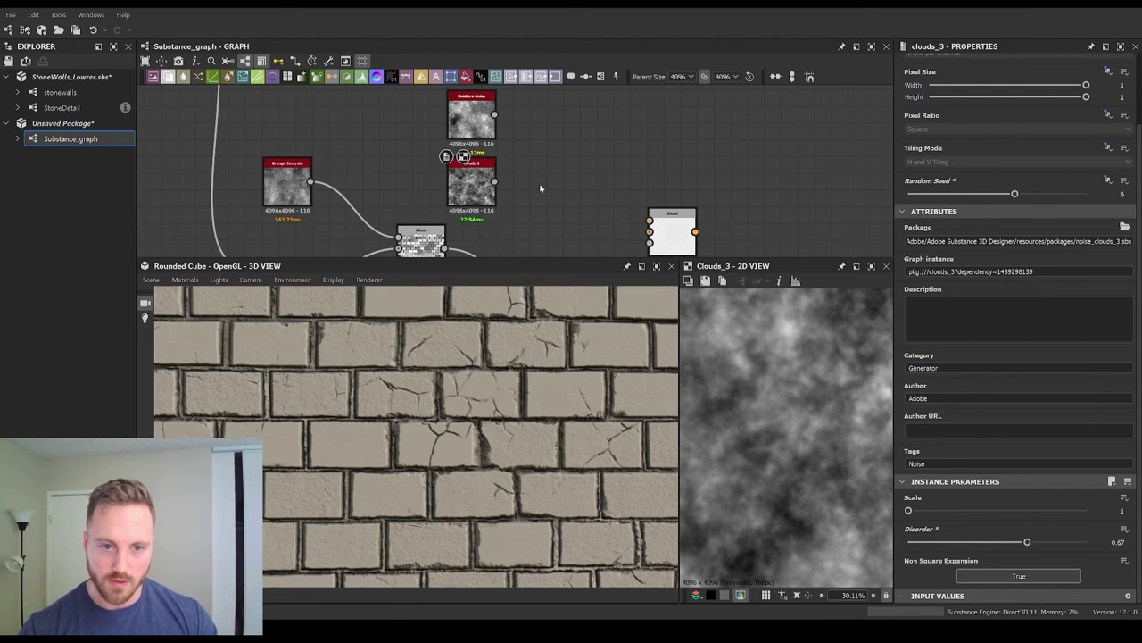
Step: Add a Levels node after Clouds 3 and tighten its input levels into a high-contrast black-and-white mask
{"action": "key", "text": "l"}
{"action": "left_click_drag", "start_coordinate": [494, 182], "coordinate": [516, 181]}
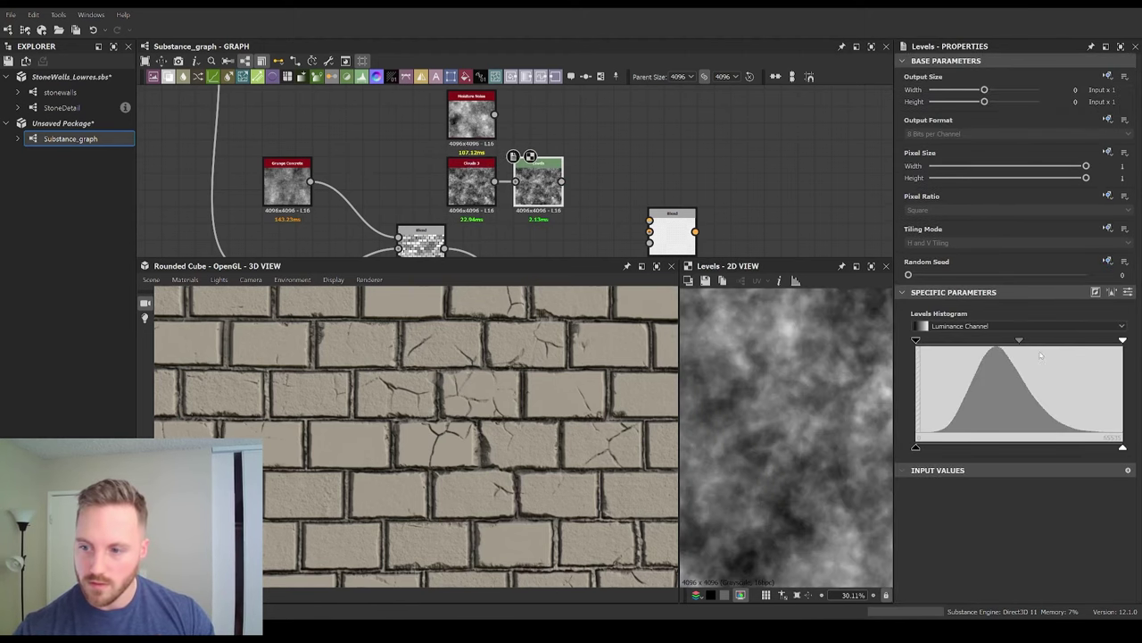
{"action": "left_click_drag", "start_coordinate": [1020, 341], "coordinate": [1046, 342]}
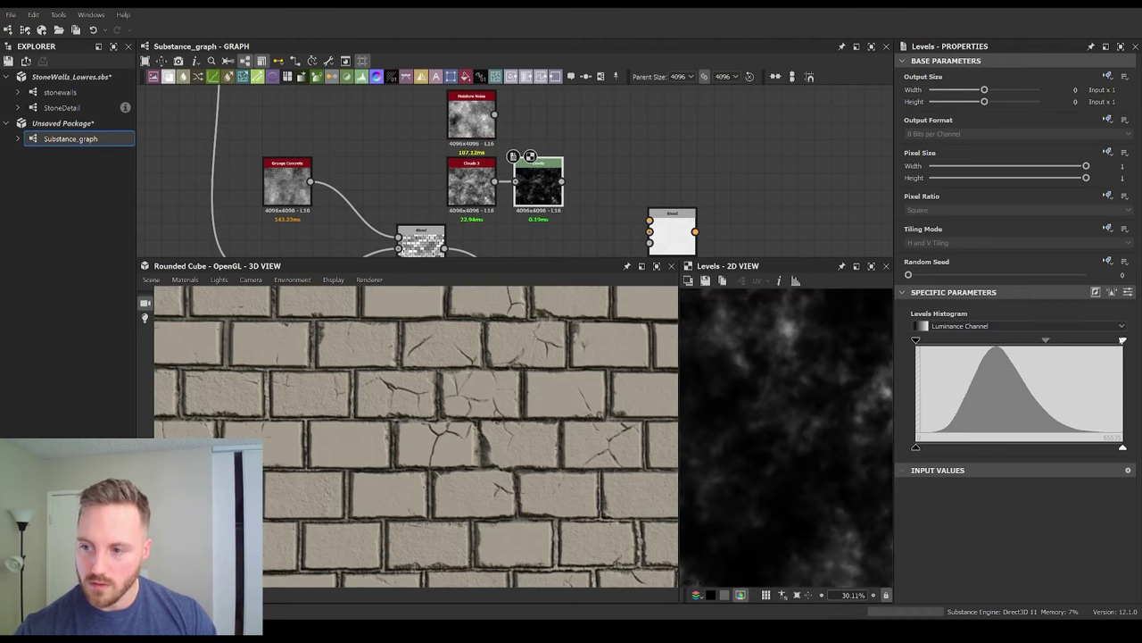
{"action": "left_click_drag", "start_coordinate": [1123, 341], "coordinate": [1057, 342]}
{"action": "left_click_drag", "start_coordinate": [1005, 341], "coordinate": [1029, 342]}
{"action": "scroll", "coordinate": [804, 405], "scroll_direction": "down", "scroll_amount": 7}
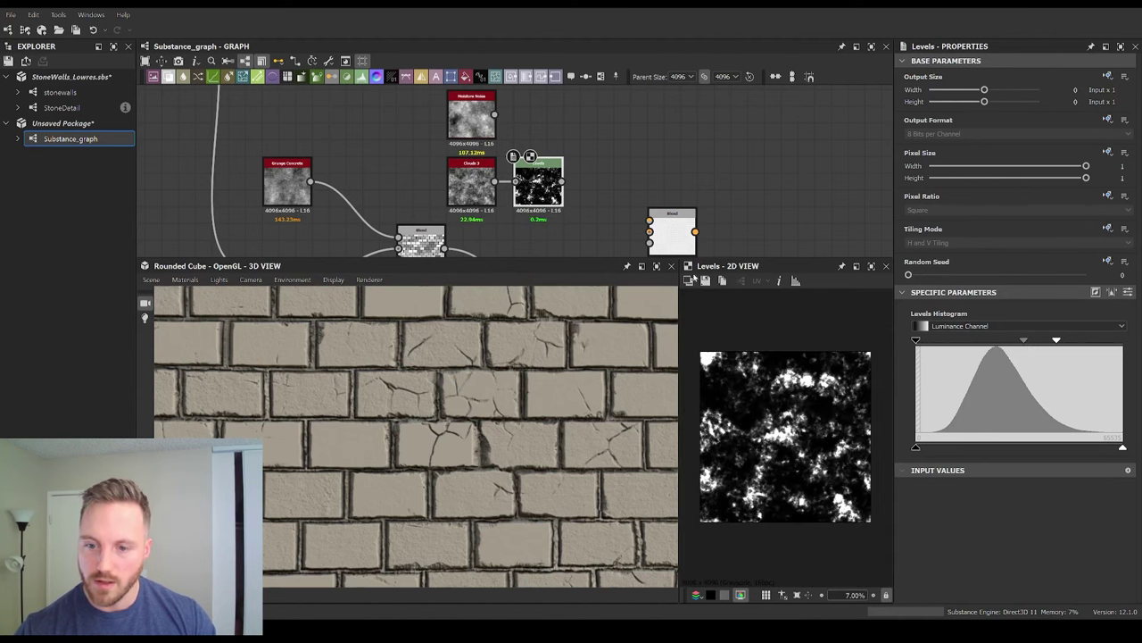
Step: Rearrange the noise nodes so that Clouds 3 and its Levels node sit above Moisture Noise
{"action": "middle_click_drag", "start_coordinate": [637, 168], "coordinate": [577, 176]}
{"action": "scroll", "coordinate": [578, 178], "scroll_direction": "down", "scroll_amount": 2}
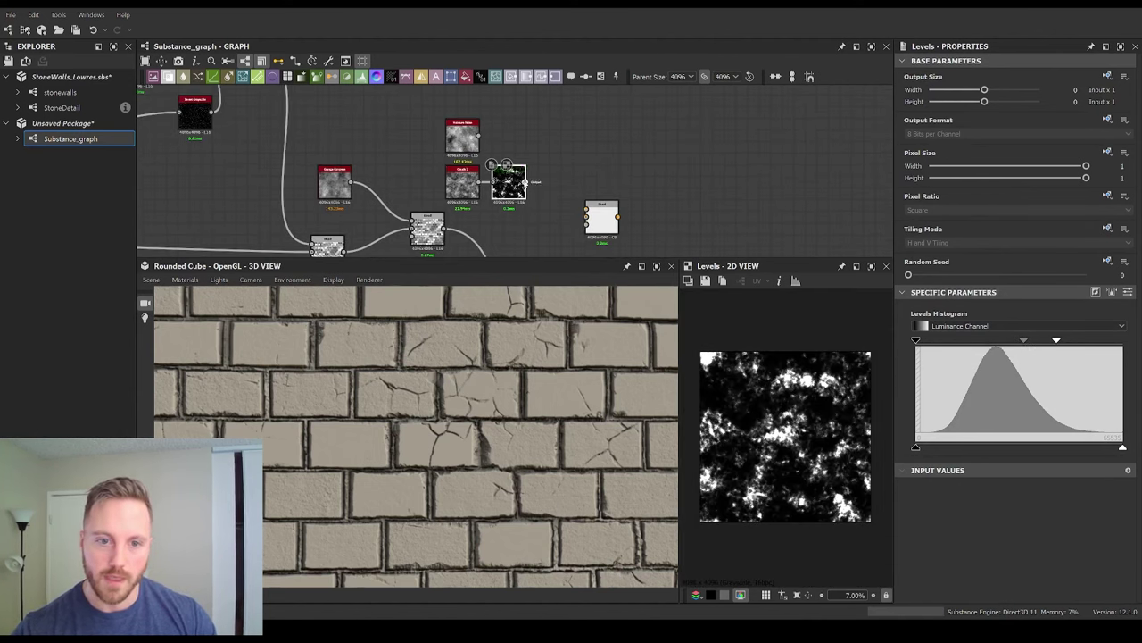
{"action": "left_click", "coordinate": [459, 173], "text": "ctrl"}
{"action": "left_click_drag", "start_coordinate": [496, 182], "coordinate": [532, 134]}
{"action": "left_click_drag", "start_coordinate": [460, 140], "coordinate": [485, 197]}
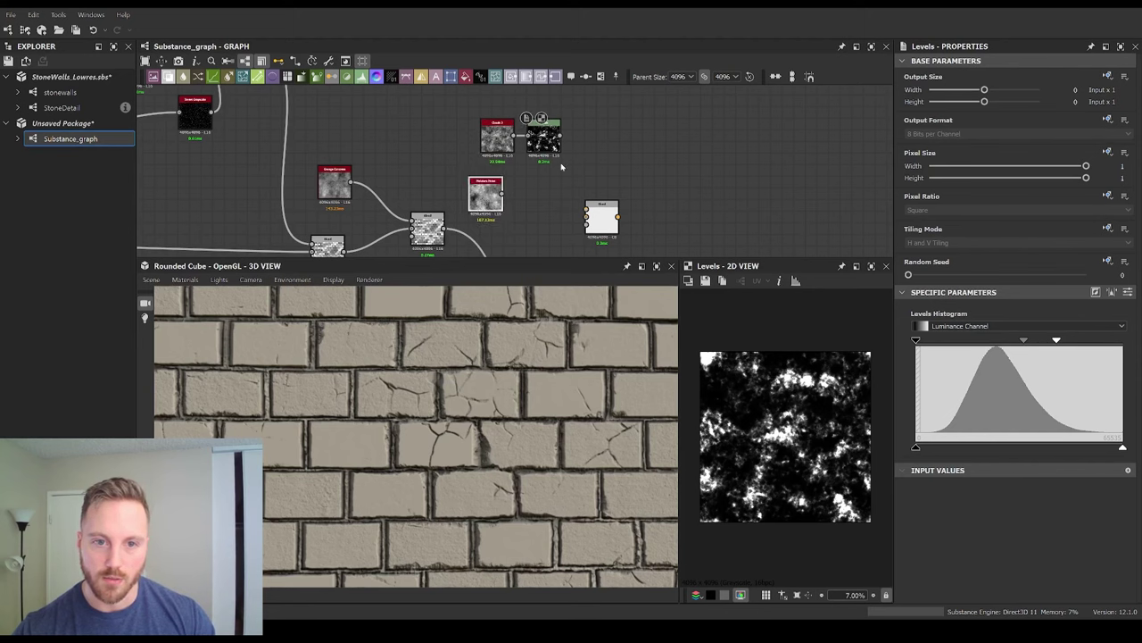
Step: Connect the Clouds 3 Levels and Moisture Noise to the empty Blend node and set its blending mode to Subtract
{"action": "left_click_drag", "start_coordinate": [561, 136], "coordinate": [580, 208]}
{"action": "left_click_drag", "start_coordinate": [502, 193], "coordinate": [587, 214]}
{"action": "left_click", "coordinate": [600, 219]}
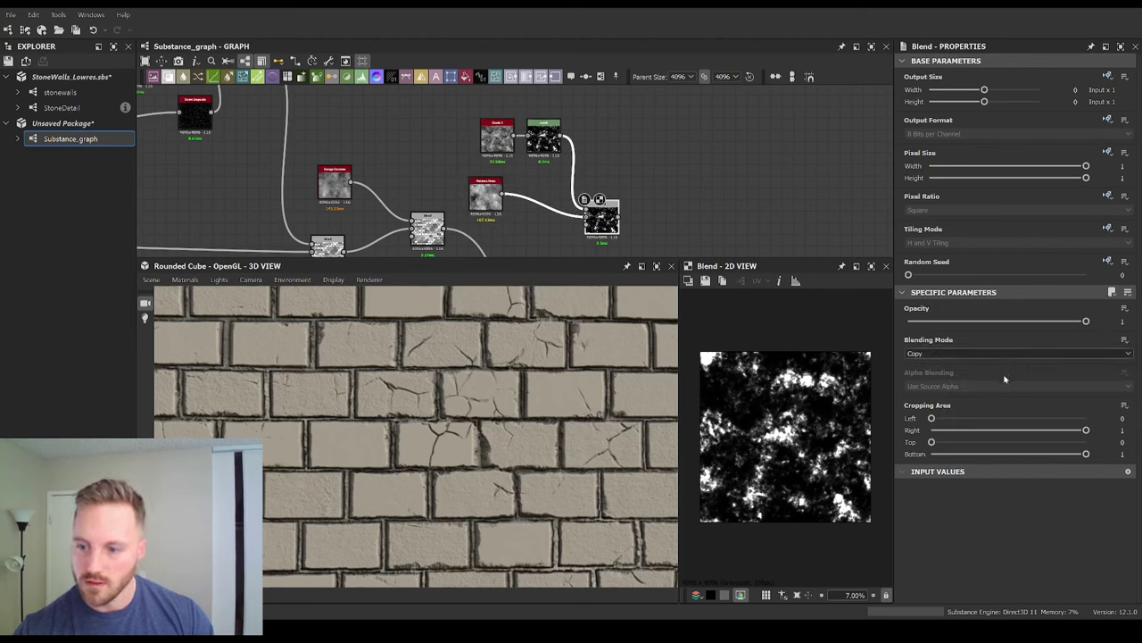
{"action": "left_click", "coordinate": [1005, 380]}
{"action": "scroll", "coordinate": [779, 394], "scroll_direction": "up", "scroll_amount": 4}
Step: Spread out the Subtract Blend and Moisture Noise nodes to make room between them
{"action": "middle_click_drag", "start_coordinate": [698, 208], "coordinate": [708, 157]}
{"action": "left_click_drag", "start_coordinate": [618, 186], "coordinate": [653, 172]}
{"action": "middle_click_drag", "start_coordinate": [579, 145], "coordinate": [605, 147]}
{"action": "left_click_drag", "start_coordinate": [471, 121], "coordinate": [448, 111]}
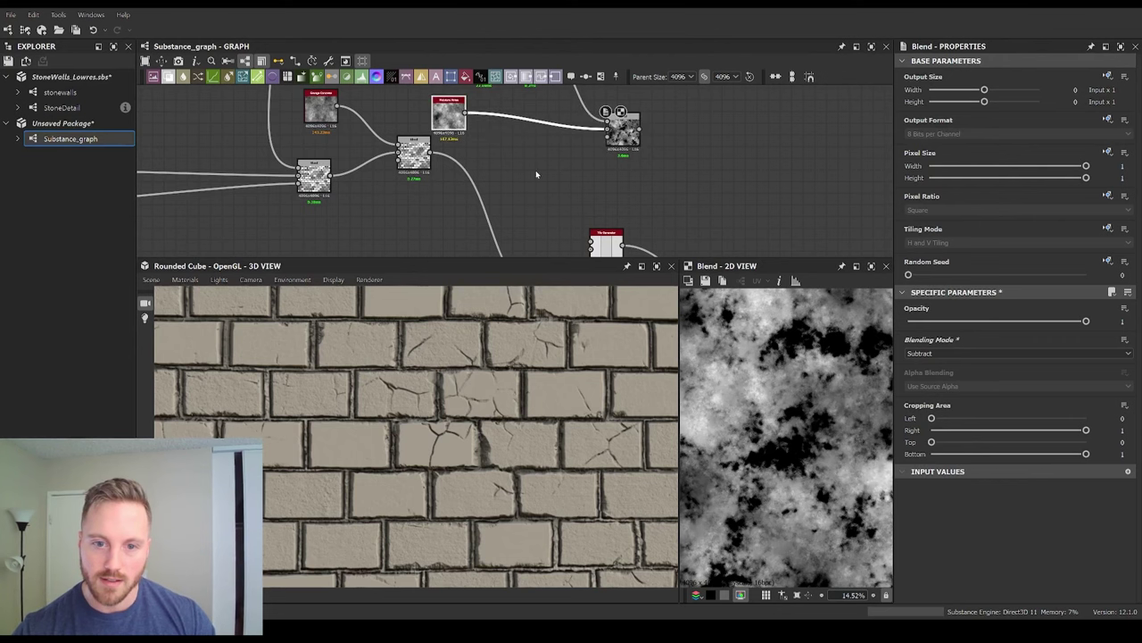
Step: Add a Blend node that layers Moisture Noise over the grunge Blend, with the Subtract Blend moved closer and used as its opacity mask
{"action": "scroll", "coordinate": [536, 172], "scroll_direction": "down", "scroll_amount": 1}
{"action": "middle_click_drag", "start_coordinate": [542, 183], "coordinate": [545, 150]}
{"action": "left_click", "coordinate": [546, 150]}
{"action": "key", "text": "b"}
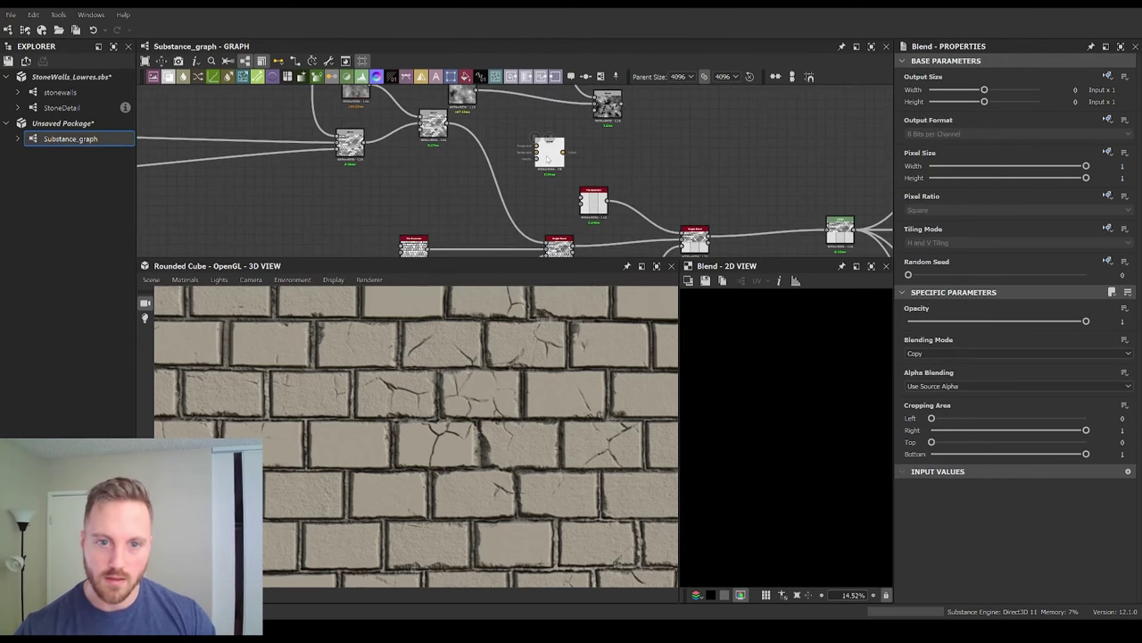
{"action": "scroll", "coordinate": [474, 131], "scroll_direction": "up", "scroll_amount": 2}
{"action": "middle_click_drag", "start_coordinate": [474, 128], "coordinate": [459, 154]}
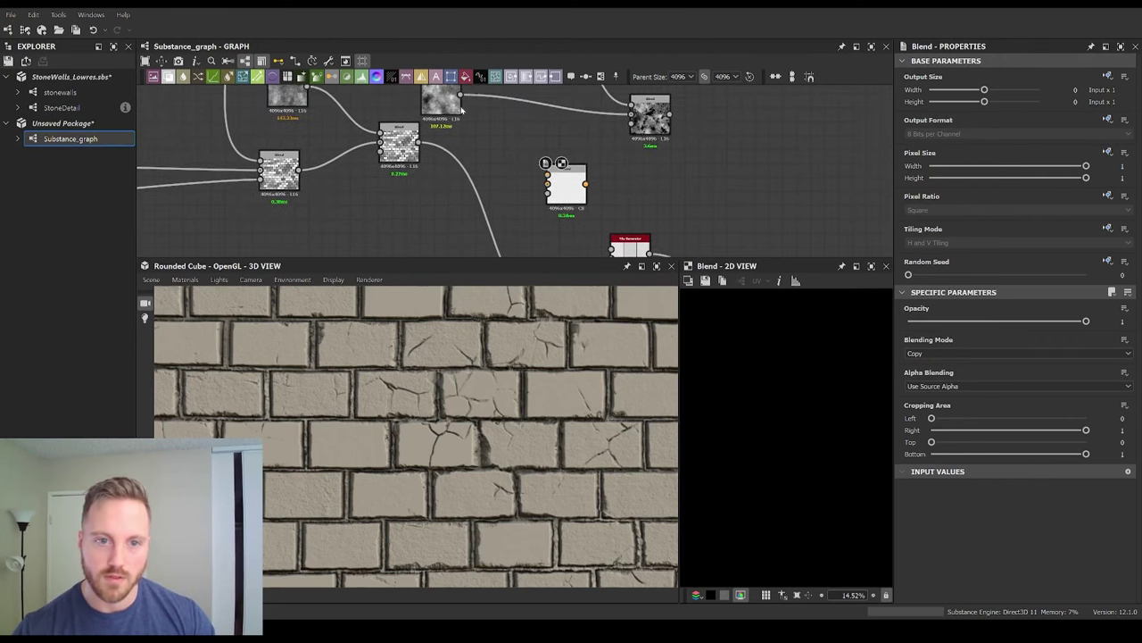
{"action": "left_click_drag", "start_coordinate": [460, 95], "coordinate": [547, 174]}
{"action": "left_click_drag", "start_coordinate": [419, 140], "coordinate": [547, 183]}
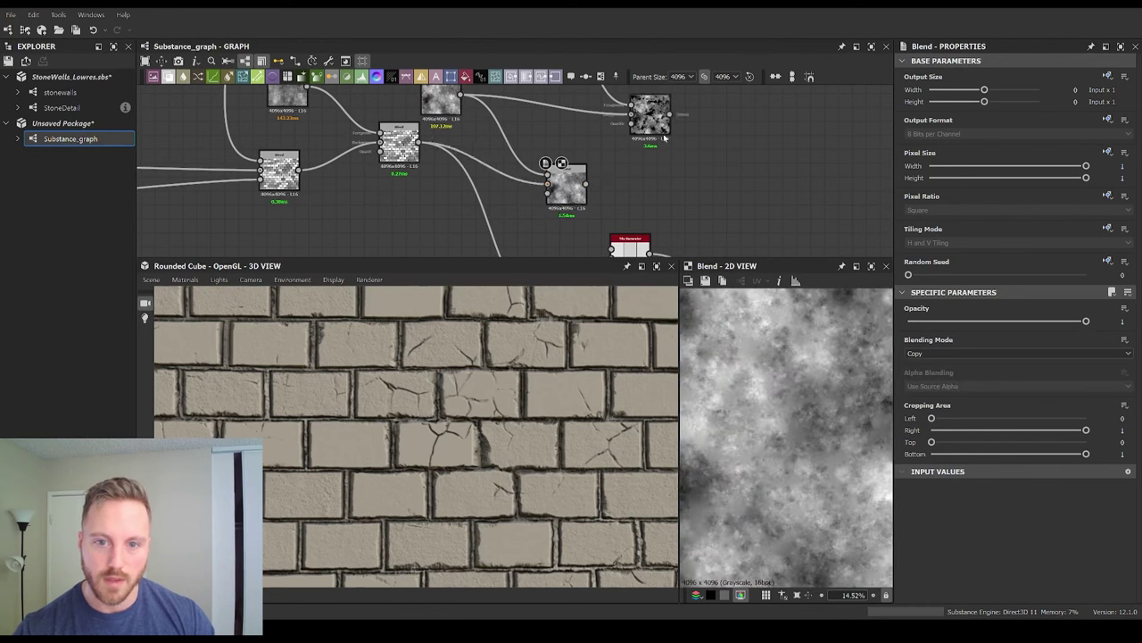
{"action": "left_click_drag", "start_coordinate": [659, 119], "coordinate": [548, 112]}
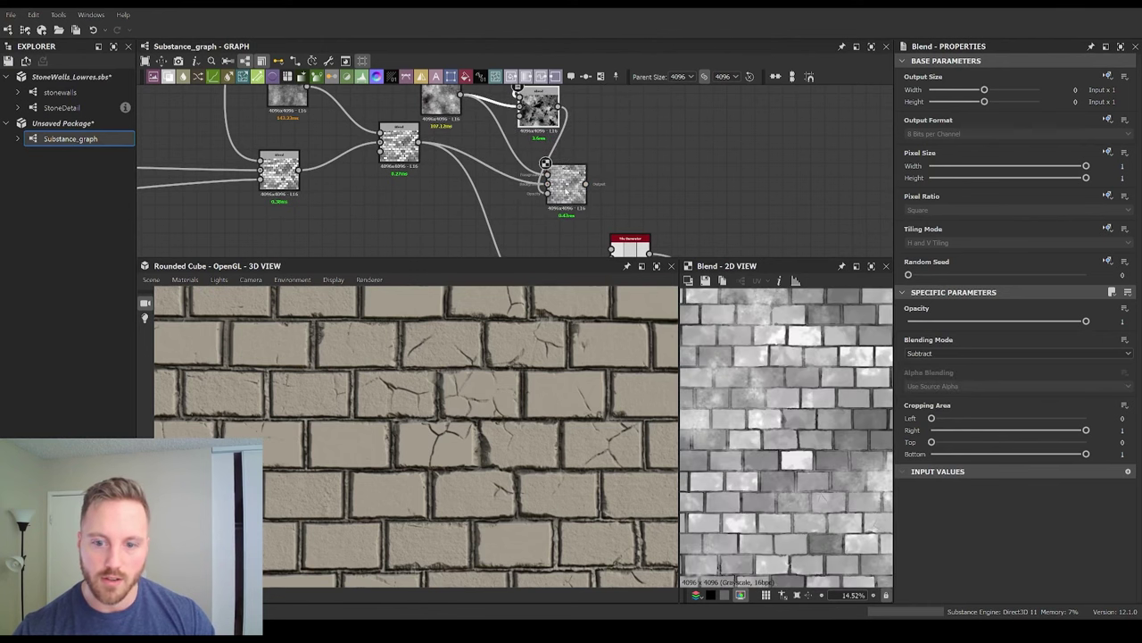
{"action": "left_click", "coordinate": [573, 173]}
Step: Feed the new Blend into the brick height blend in place of the grunge Blend and set its opacity to 0.18
{"action": "middle_click_drag", "start_coordinate": [623, 199], "coordinate": [602, 173]}
{"action": "scroll", "coordinate": [527, 184], "scroll_direction": "down", "scroll_amount": 2}
{"action": "middle_click_drag", "start_coordinate": [525, 186], "coordinate": [532, 153]}
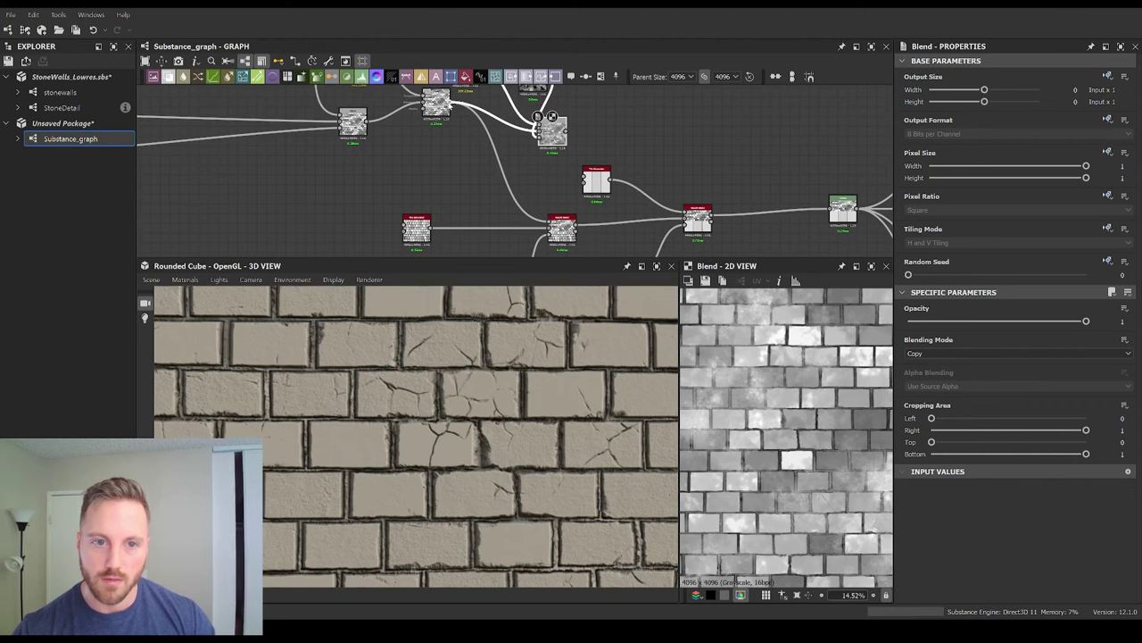
{"action": "left_click_drag", "start_coordinate": [566, 131], "coordinate": [548, 220]}
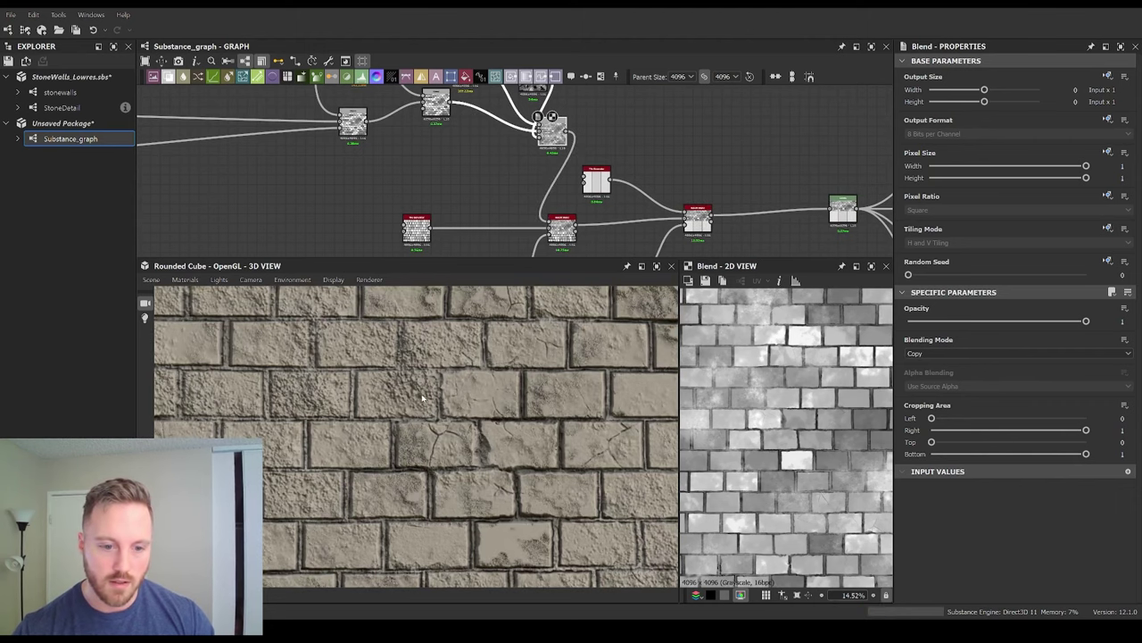
{"action": "left_click", "coordinate": [940, 320]}
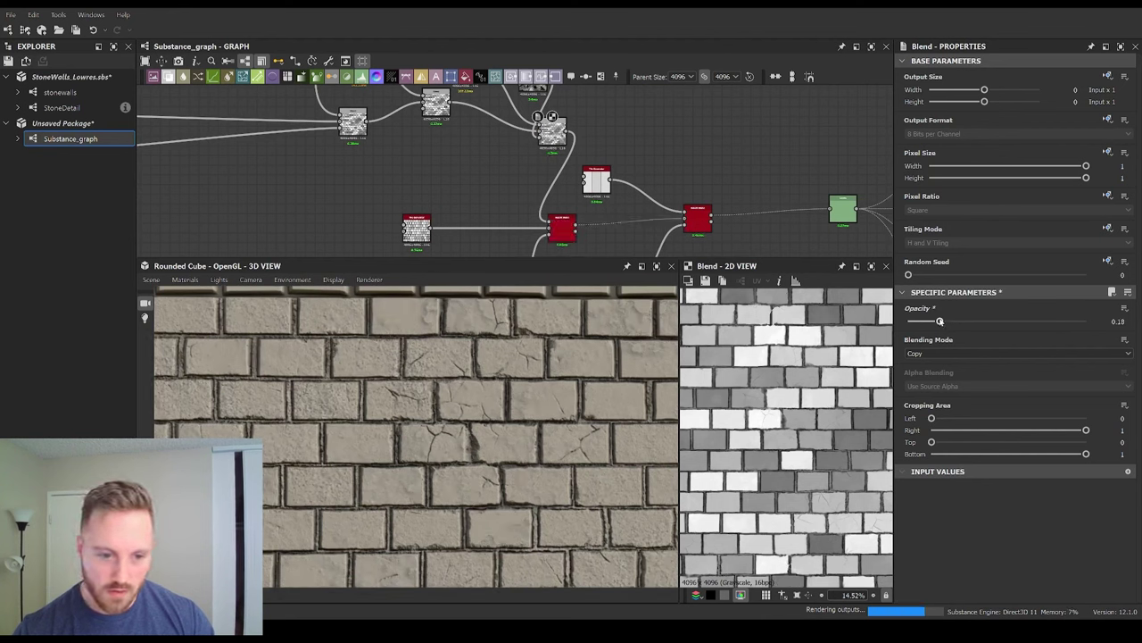
Step: Examine the moisture noise detail on the brick faces up close and from afar in the enlarged 3D preview
{"action": "left_click", "coordinate": [657, 266]}
{"action": "scroll", "coordinate": [648, 300], "scroll_direction": "down", "scroll_amount": 4}
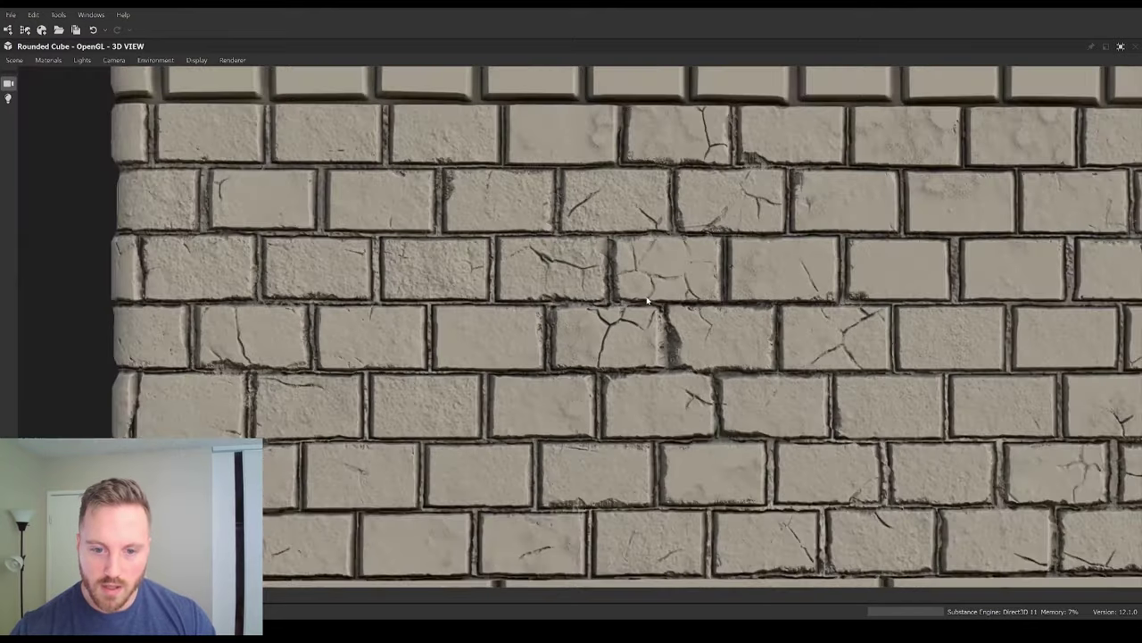
{"action": "middle_click_drag", "start_coordinate": [648, 304], "coordinate": [632, 308]}
{"action": "right_click_drag", "start_coordinate": [632, 312], "coordinate": [705, 324], "text": "ctrl+shift"}
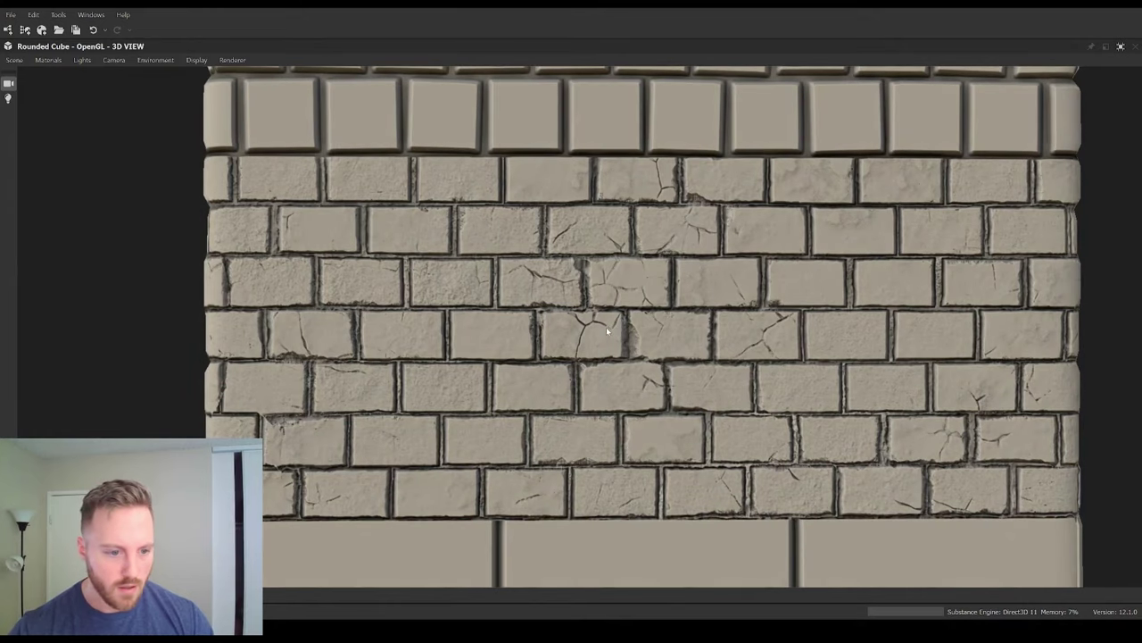
{"action": "scroll", "coordinate": [616, 325], "scroll_direction": "up", "scroll_amount": 3}
{"action": "middle_click_drag", "start_coordinate": [626, 322], "coordinate": [528, 318]}
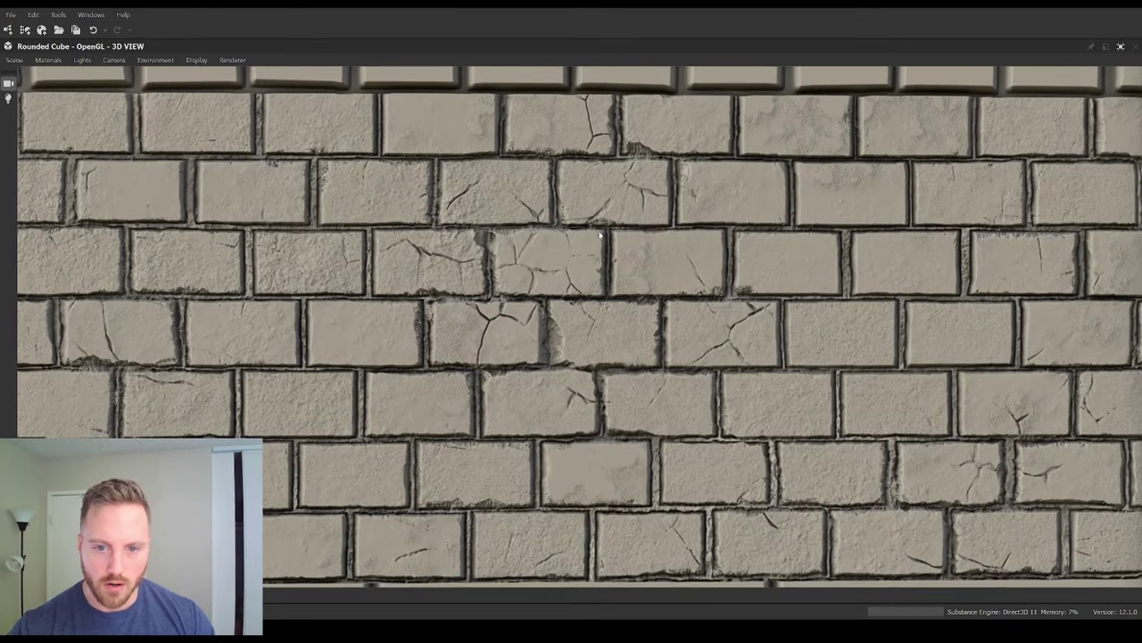
{"action": "scroll", "coordinate": [471, 323], "scroll_direction": "up", "scroll_amount": 5}
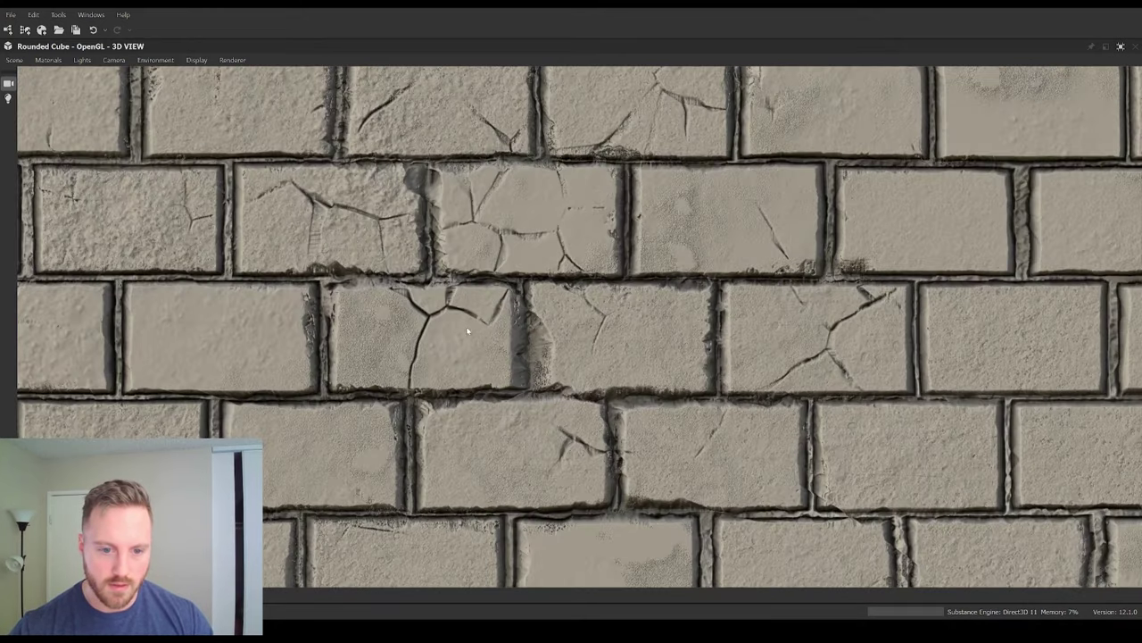
{"action": "scroll", "coordinate": [622, 330], "scroll_direction": "down", "scroll_amount": 6}
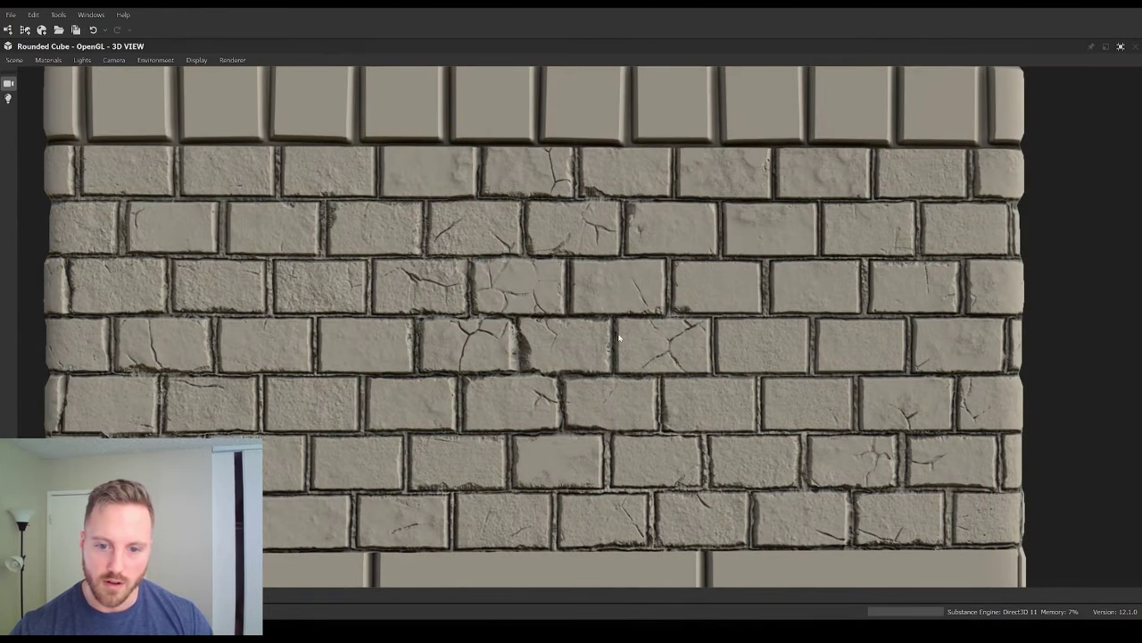
{"action": "scroll", "coordinate": [620, 339], "scroll_direction": "up", "scroll_amount": 2}
{"action": "left_click_drag", "start_coordinate": [620, 338], "coordinate": [645, 331]}
{"action": "scroll", "coordinate": [644, 330], "scroll_direction": "down", "scroll_amount": 3}
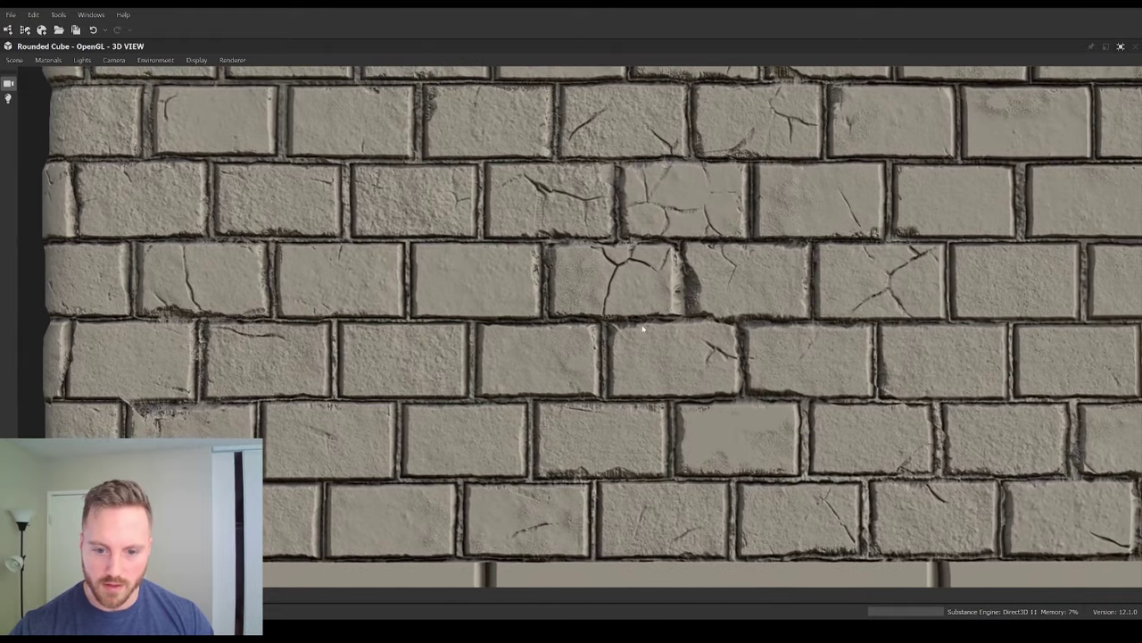
{"action": "scroll", "coordinate": [643, 336], "scroll_direction": "down", "scroll_amount": 3}
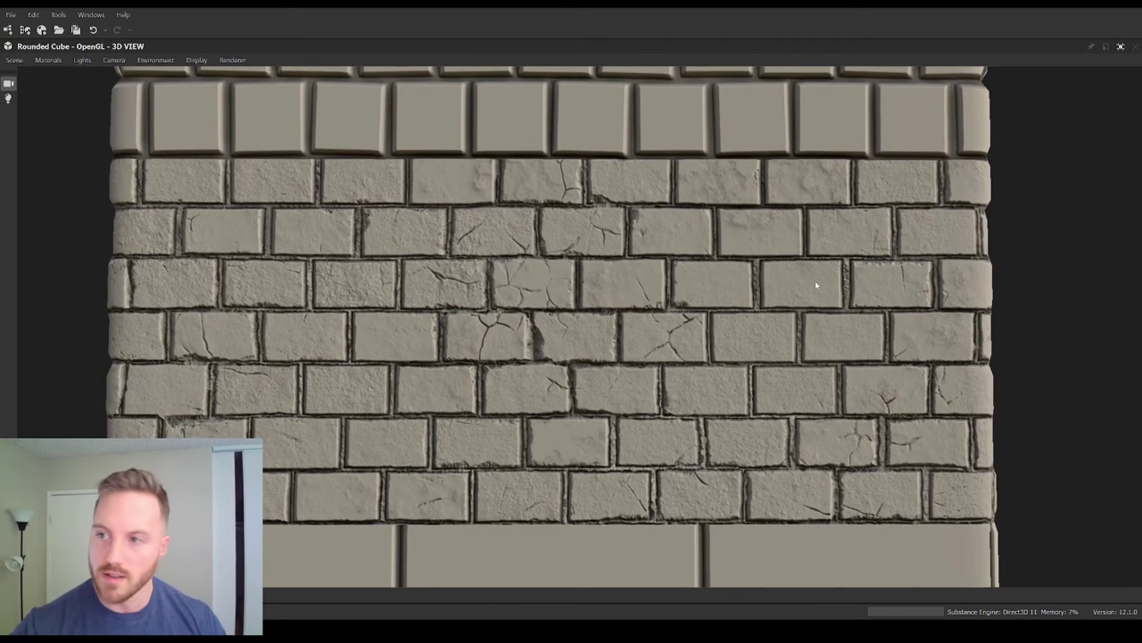
{"action": "scroll", "coordinate": [771, 344], "scroll_direction": "down", "scroll_amount": 2}
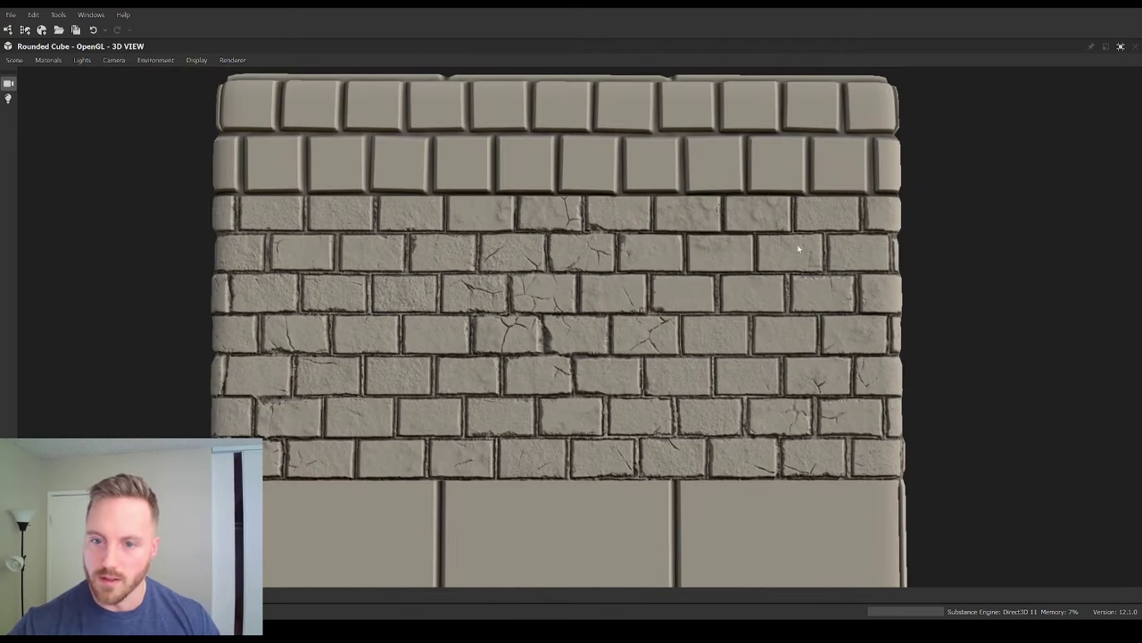
{"action": "left_click", "coordinate": [1120, 48]}
Step: Enlarge the graph area and move the first node of the brick detail network further from the rest
{"action": "scroll", "coordinate": [591, 205], "scroll_direction": "down", "scroll_amount": 4}
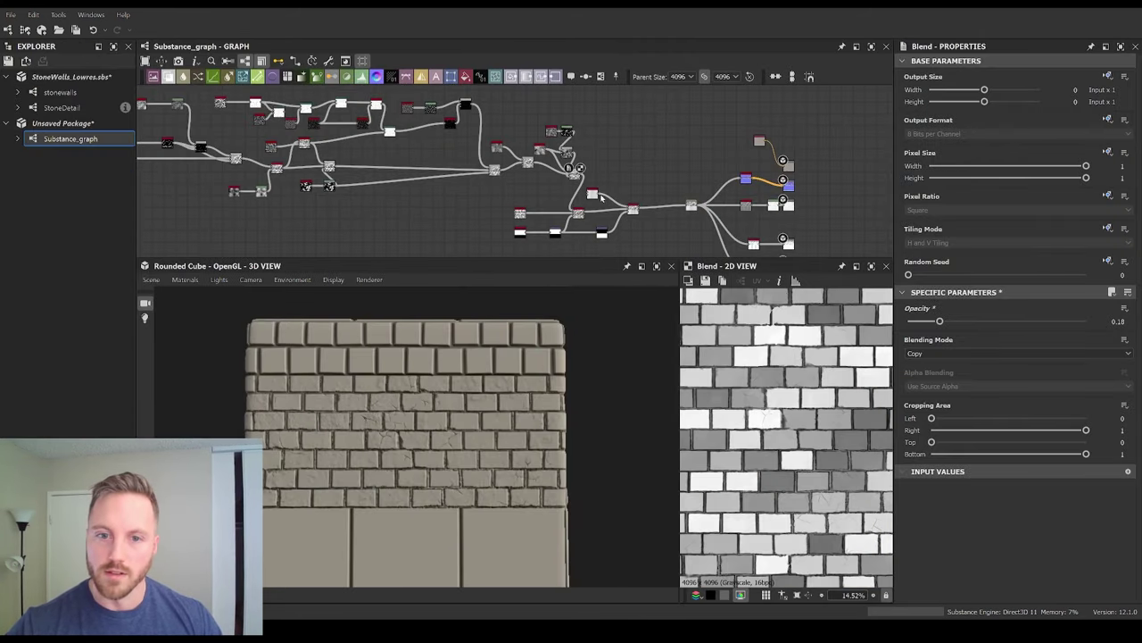
{"action": "left_click_drag", "start_coordinate": [622, 259], "coordinate": [622, 324]}
{"action": "middle_click_drag", "start_coordinate": [405, 177], "coordinate": [630, 229]}
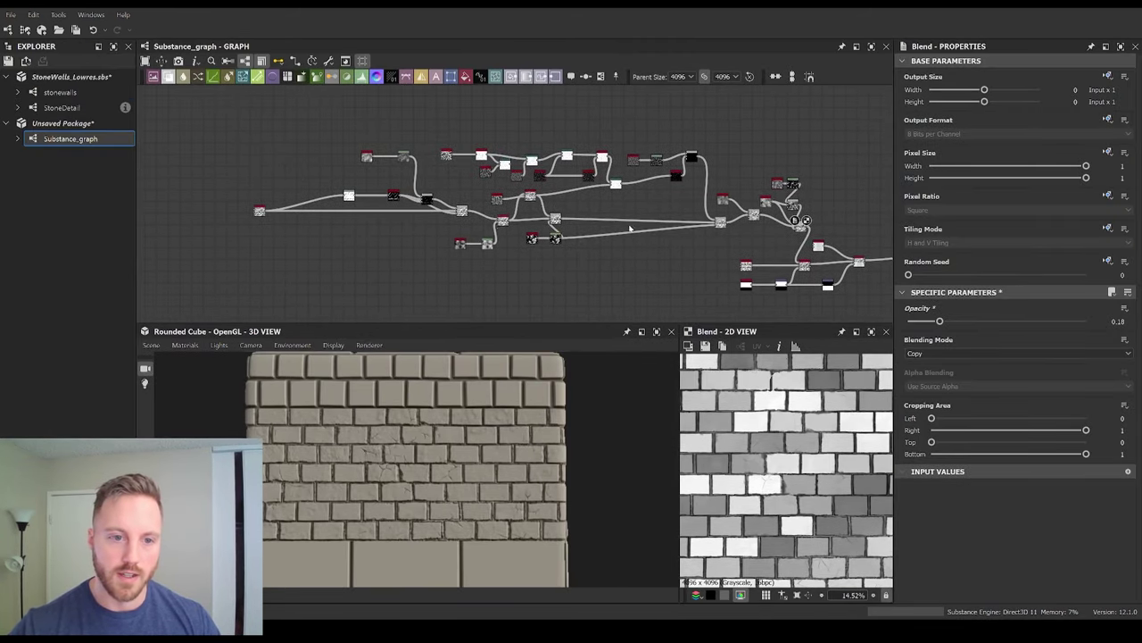
{"action": "middle_click_drag", "start_coordinate": [278, 223], "coordinate": [337, 212]}
{"action": "left_click_drag", "start_coordinate": [319, 202], "coordinate": [267, 202]}
{"action": "middle_click_drag", "start_coordinate": [484, 206], "coordinate": [419, 199]}
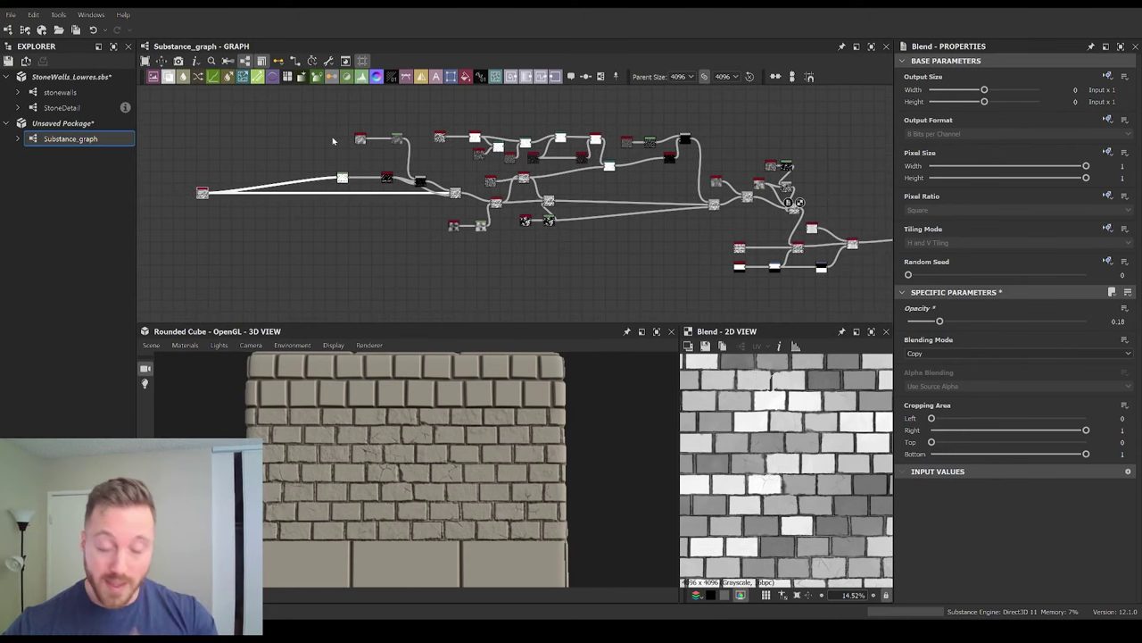
{"action": "middle_click_drag", "start_coordinate": [316, 133], "coordinate": [321, 140]}
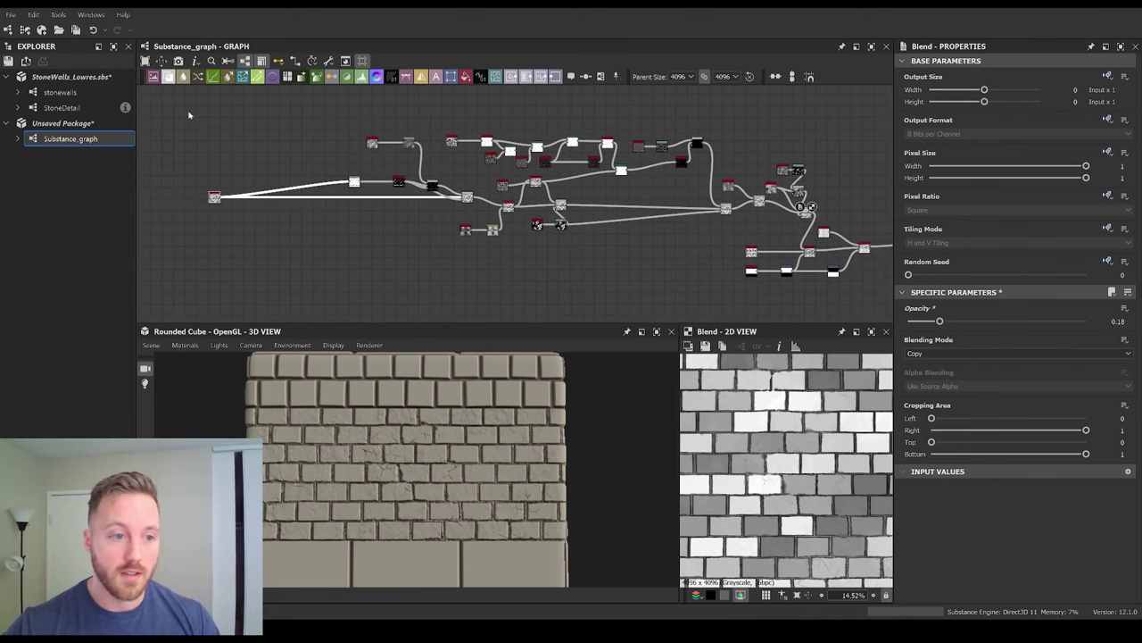
Step: Select all brick detail nodes, from the first pattern node through the final moisture noise Blend
{"action": "left_click_drag", "start_coordinate": [184, 109], "coordinate": [750, 223]}
{"action": "scroll", "coordinate": [759, 222], "scroll_direction": "up", "scroll_amount": 2}
{"action": "middle_click_drag", "start_coordinate": [785, 228], "coordinate": [750, 223]}
{"action": "left_click_drag", "start_coordinate": [750, 223], "coordinate": [632, 182]}
{"action": "middle_click_drag", "start_coordinate": [751, 223], "coordinate": [632, 182]}
{"action": "scroll", "coordinate": [634, 178], "scroll_direction": "up", "scroll_amount": 2}
{"action": "left_click_drag", "start_coordinate": [633, 182], "coordinate": [643, 212]}
{"action": "scroll", "coordinate": [674, 199], "scroll_direction": "up", "scroll_amount": 3}
{"action": "middle_click_drag", "start_coordinate": [674, 182], "coordinate": [643, 212]}
{"action": "left_click_drag", "start_coordinate": [642, 212], "coordinate": [640, 182]}
{"action": "middle_click_drag", "start_coordinate": [642, 212], "coordinate": [614, 224]}
{"action": "left_click_drag", "start_coordinate": [640, 182], "coordinate": [714, 170]}
{"action": "scroll", "coordinate": [715, 170], "scroll_direction": "down", "scroll_amount": 10}
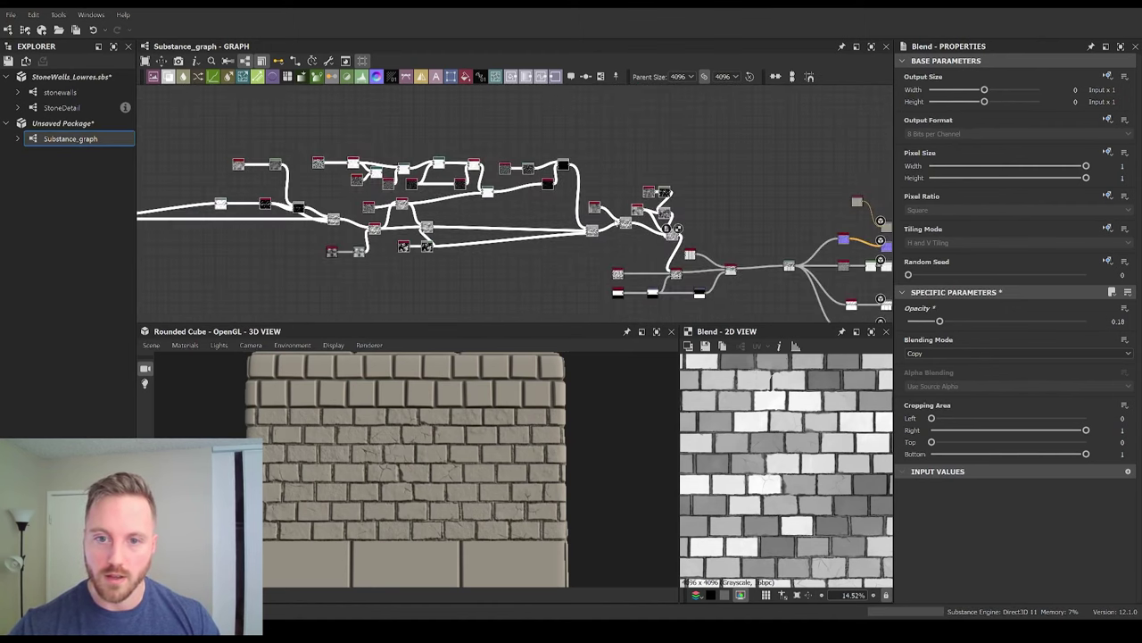
Step: Create a new graph named BrickDetailer in the unsaved package
{"action": "left_click_drag", "start_coordinate": [171, 140], "coordinate": [618, 235]}
{"action": "scroll", "coordinate": [618, 236], "scroll_direction": "up", "scroll_amount": 5}
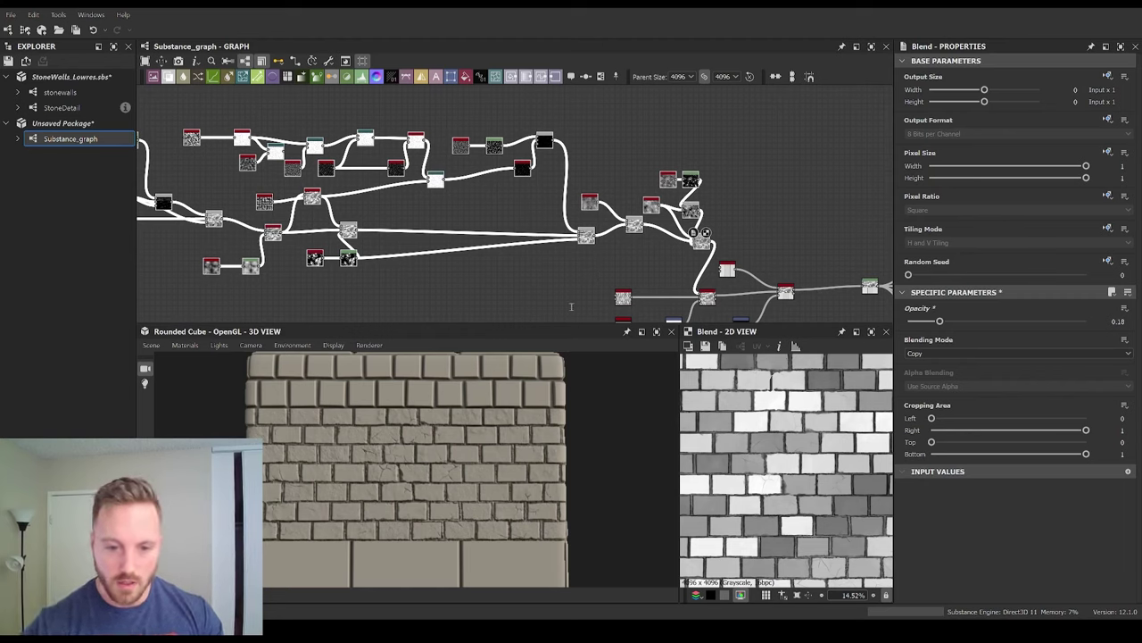
{"action": "left_click", "coordinate": [71, 156]}
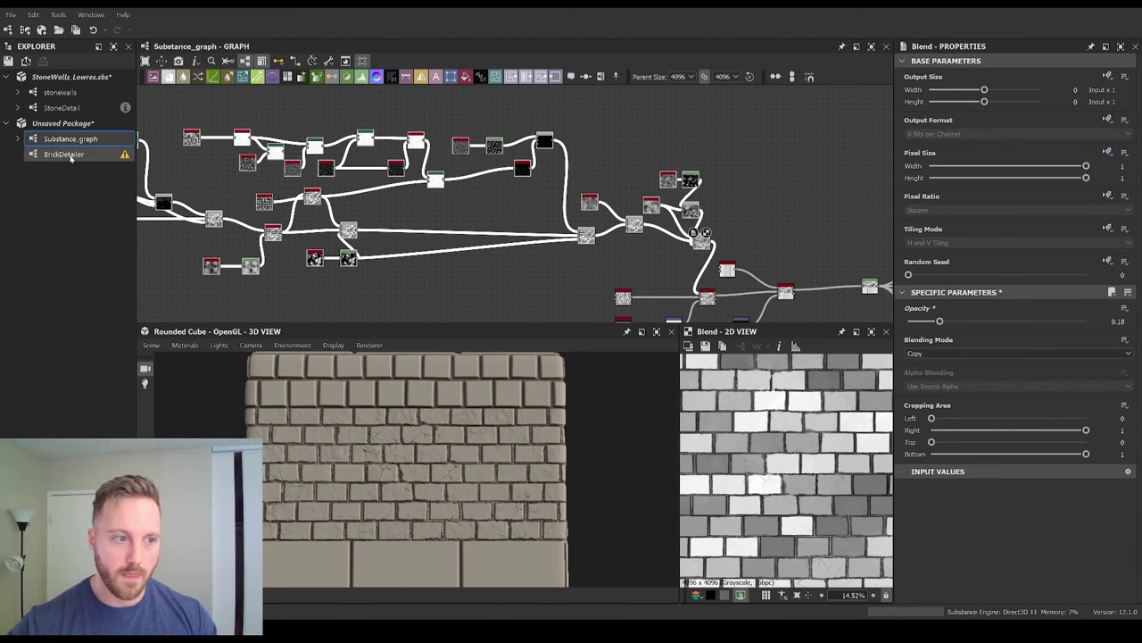
Step: Open the BrickDetailer graph and look over its copied brick detail network from the Tile Generator to the final Blend
{"action": "double_click", "coordinate": [85, 160]}
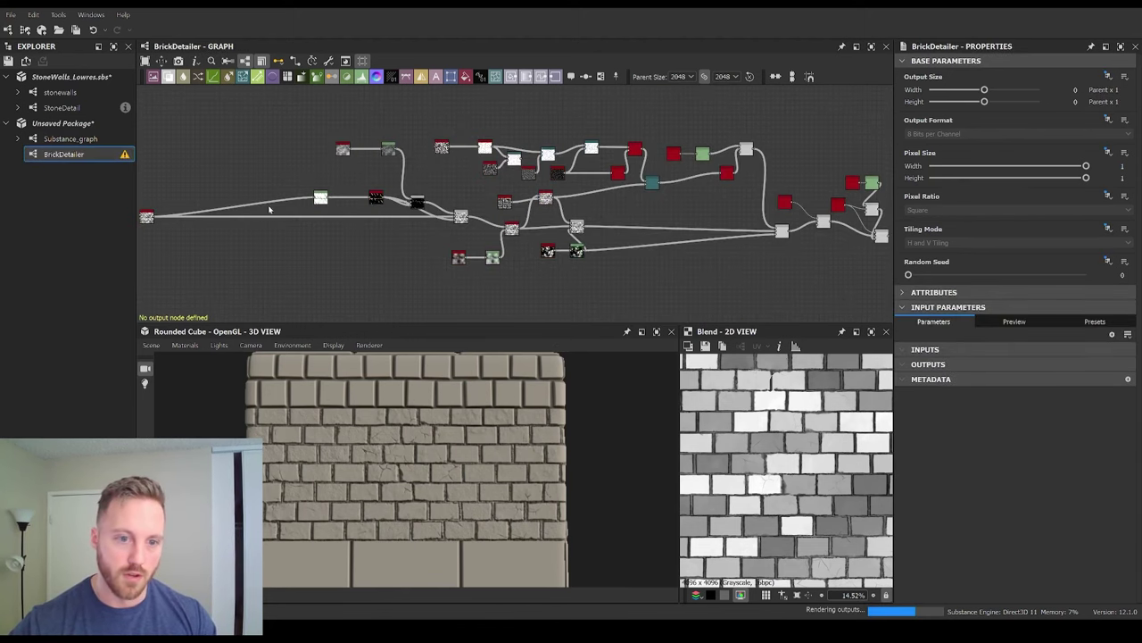
{"action": "scroll", "coordinate": [348, 183], "scroll_direction": "up", "scroll_amount": 3}
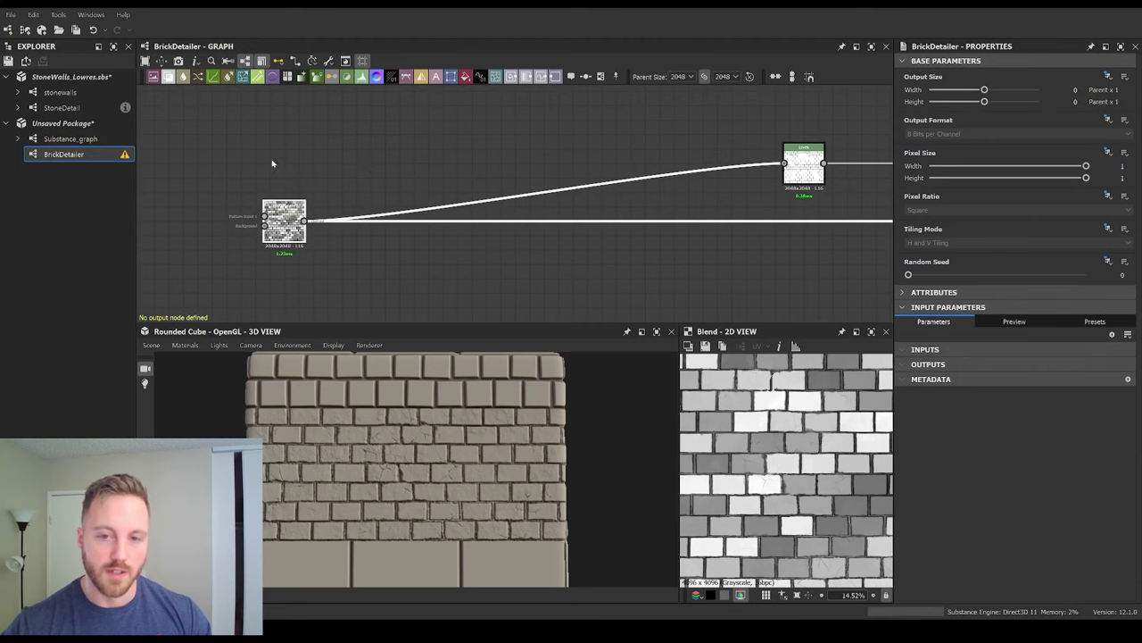
{"action": "scroll", "coordinate": [432, 176], "scroll_direction": "down", "scroll_amount": 5}
{"action": "middle_click_drag", "start_coordinate": [658, 178], "coordinate": [279, 193]}
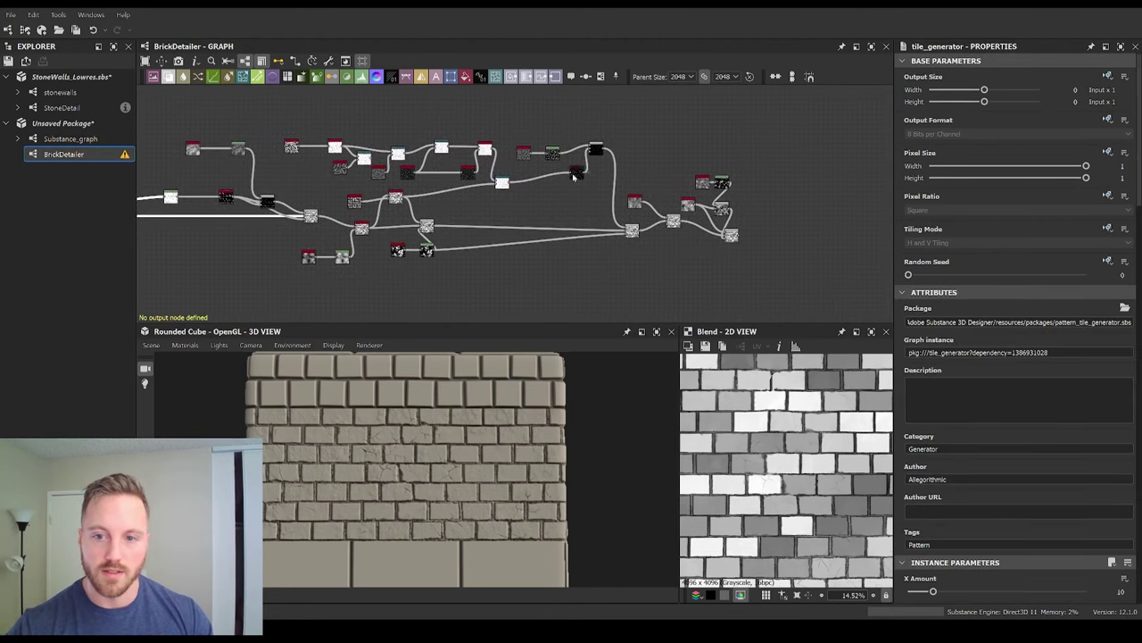
{"action": "scroll", "coordinate": [746, 209], "scroll_direction": "up", "scroll_amount": 3}
{"action": "mouse_move", "coordinate": [742, 208]}
{"action": "middle_mouse_down"}
{"action": "mouse_move", "coordinate": [701, 220]}
{"action": "mouse_move", "coordinate": [757, 217]}
{"action": "middle_mouse_up"}
{"action": "scroll", "coordinate": [612, 183], "scroll_direction": "down", "scroll_amount": 4}
{"action": "middle_click_drag", "start_coordinate": [384, 201], "coordinate": [609, 190]}
{"action": "scroll", "coordinate": [346, 188], "scroll_direction": "up", "scroll_amount": 3}
{"action": "middle_click_drag", "start_coordinate": [346, 189], "coordinate": [393, 195]}
{"action": "scroll", "coordinate": [491, 202], "scroll_direction": "up", "scroll_amount": 2}
{"action": "scroll", "coordinate": [411, 192], "scroll_direction": "down", "scroll_amount": 2}
{"action": "middle_click_drag", "start_coordinate": [480, 176], "coordinate": [317, 187]}
{"action": "scroll", "coordinate": [330, 182], "scroll_direction": "down", "scroll_amount": 3}
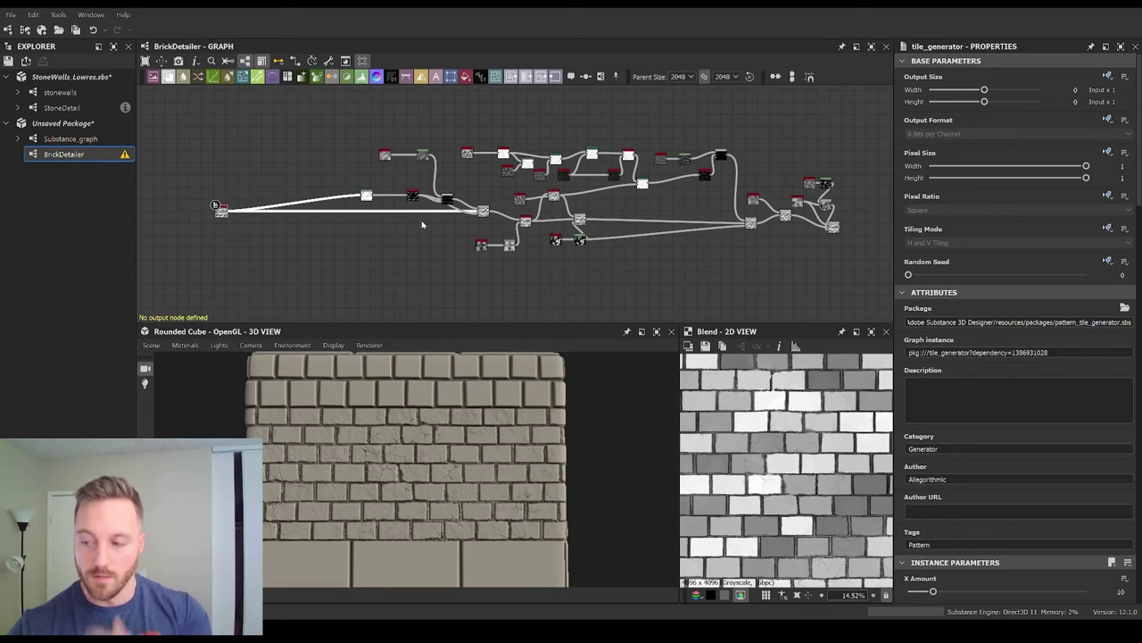
Step: Add a grayscale input node to the BrickDetailer graph and feed the brick detail network from it instead of the Tile Generator
{"action": "scroll", "coordinate": [421, 220], "scroll_direction": "up", "scroll_amount": 5}
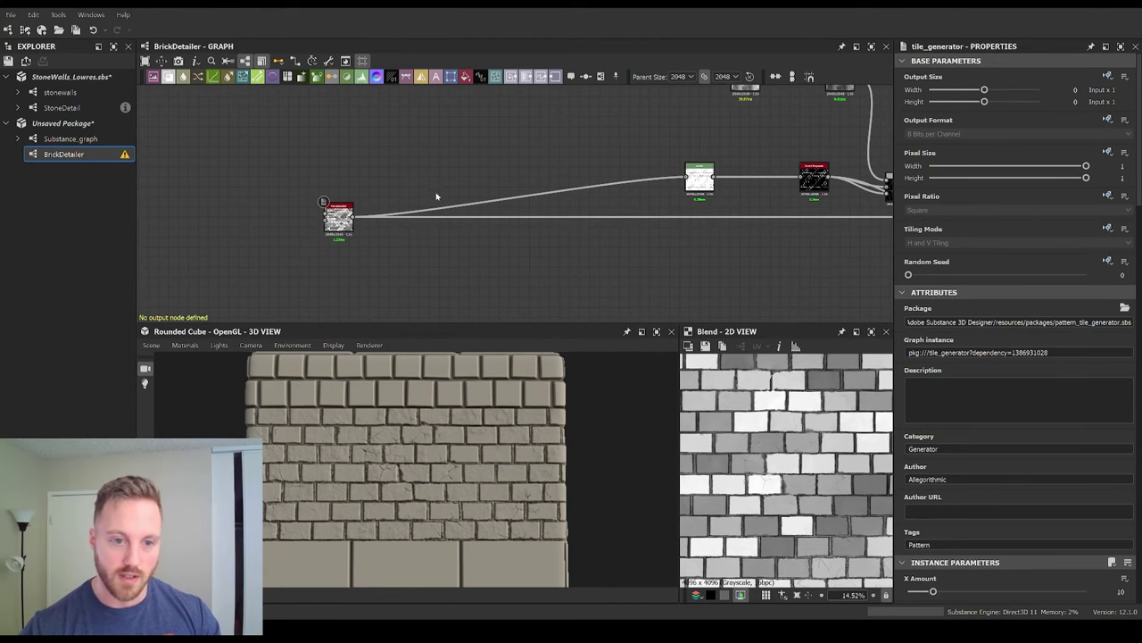
{"action": "key", "text": "i"}
{"action": "left_click_drag", "start_coordinate": [383, 156], "coordinate": [610, 250]}
{"action": "middle_click_drag", "start_coordinate": [495, 235], "coordinate": [472, 235]}
{"action": "left_click_drag", "start_coordinate": [666, 181], "coordinate": [448, 233]}
{"action": "scroll", "coordinate": [598, 250], "scroll_direction": "down", "scroll_amount": 3}
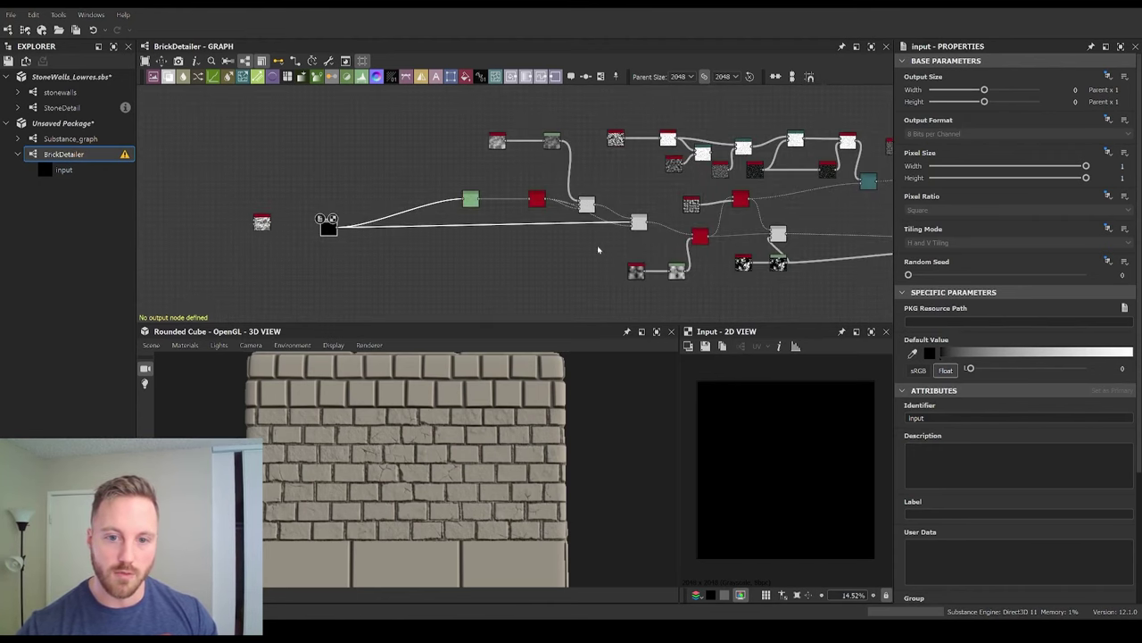
Step: Add an output node to the BrickDetailer graph and connect the final Blend to it
{"action": "scroll", "coordinate": [607, 241], "scroll_direction": "up", "scroll_amount": 5}
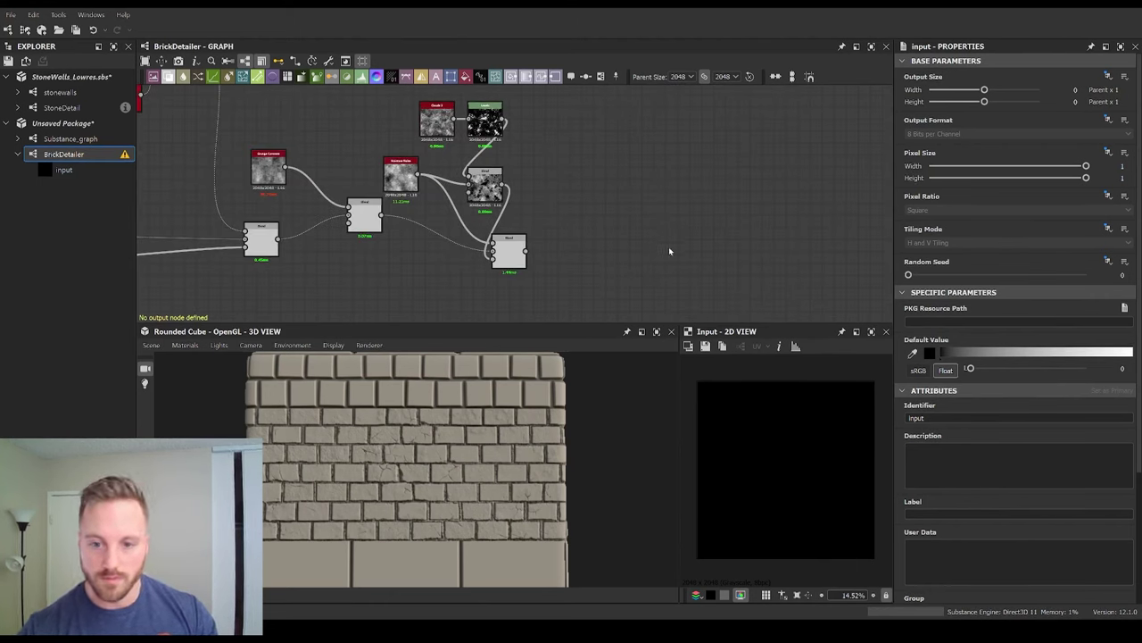
{"action": "key", "text": "o"}
{"action": "left_click_drag", "start_coordinate": [527, 251], "coordinate": [597, 237]}
{"action": "scroll", "coordinate": [553, 241], "scroll_direction": "down", "scroll_amount": 4}
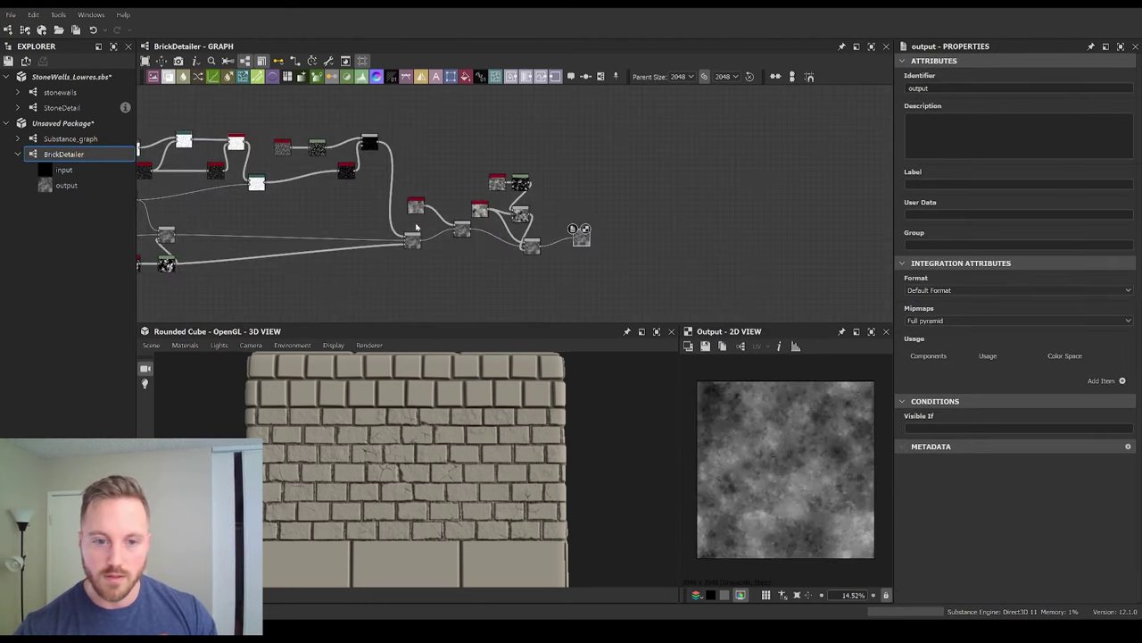
Step: Move the disconnected Tile Generator directly beneath the input node at the start of the BrickDetailer network
{"action": "middle_click_drag", "start_coordinate": [417, 226], "coordinate": [602, 198]}
{"action": "scroll", "coordinate": [603, 198], "scroll_direction": "down", "scroll_amount": 3}
{"action": "middle_click_drag", "start_coordinate": [192, 204], "coordinate": [497, 196]}
{"action": "scroll", "coordinate": [500, 193], "scroll_direction": "up", "scroll_amount": 5}
{"action": "left_click_drag", "start_coordinate": [542, 192], "coordinate": [660, 245]}
{"action": "scroll", "coordinate": [660, 246], "scroll_direction": "up", "scroll_amount": 3}
{"action": "middle_click_drag", "start_coordinate": [724, 225], "coordinate": [630, 210]}
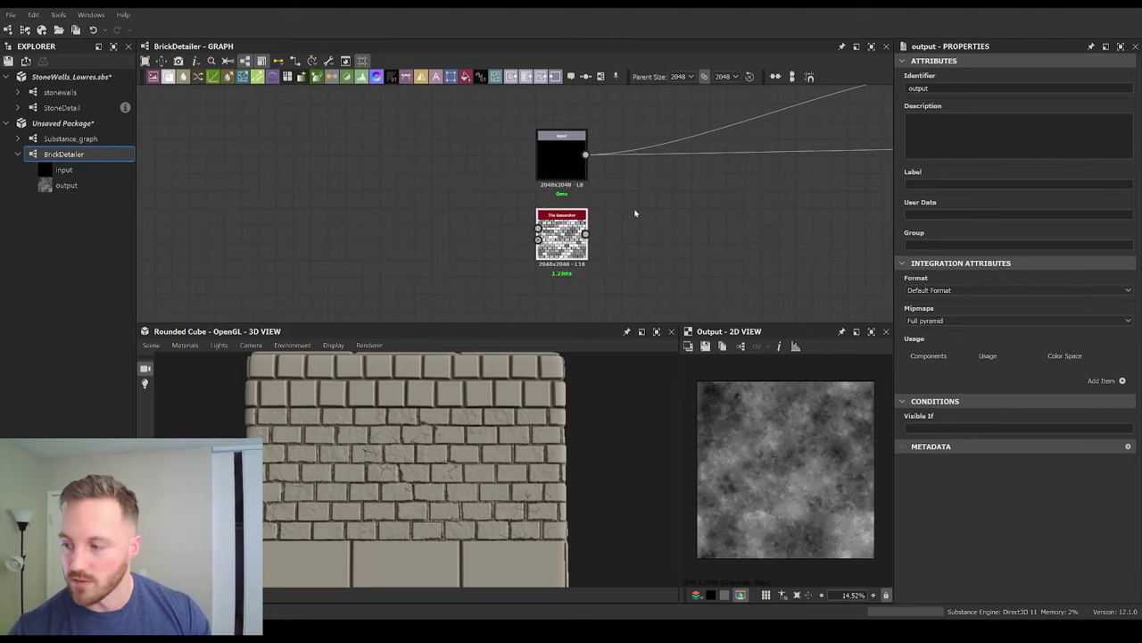
{"action": "left_click", "coordinate": [693, 214]}
{"action": "middle_click_drag", "start_coordinate": [723, 221], "coordinate": [599, 215]}
{"action": "scroll", "coordinate": [599, 216], "scroll_direction": "down", "scroll_amount": 2}
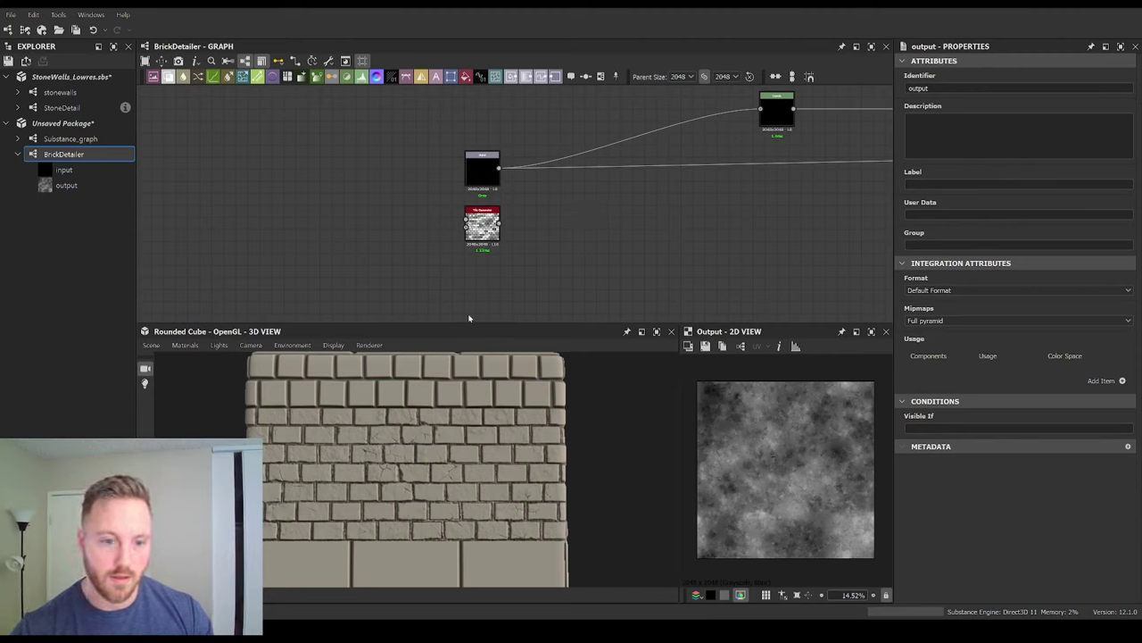
Step: Open Substance_graph and place an instance of the BrickDetailer graph in the empty space below the old brick detail nodes
{"action": "left_click", "coordinate": [98, 141]}
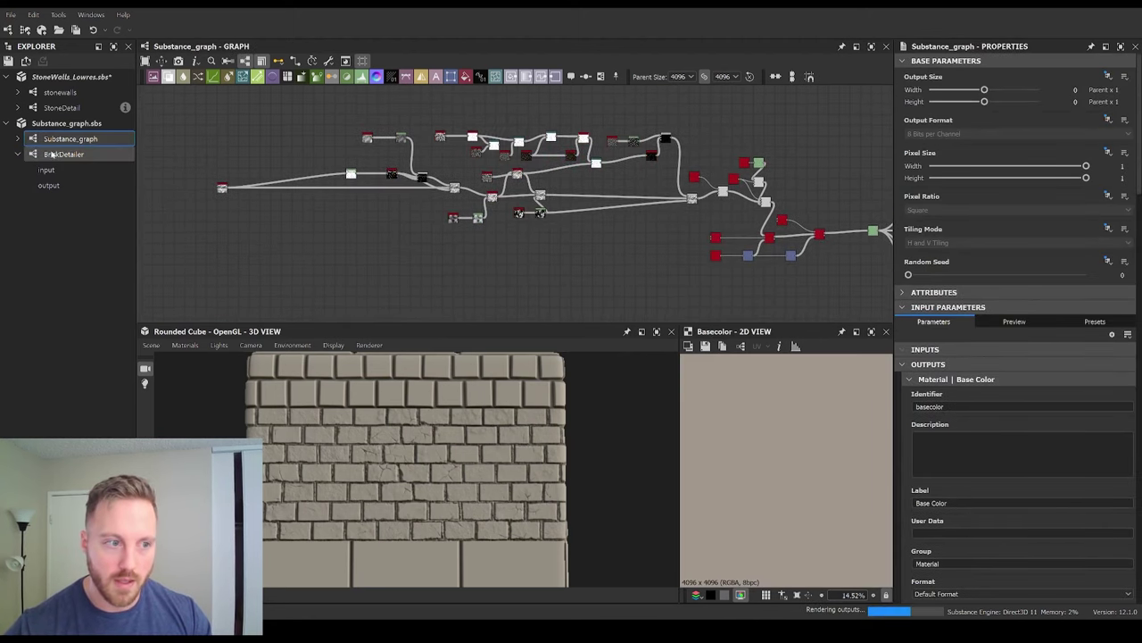
{"action": "left_click_drag", "start_coordinate": [53, 155], "coordinate": [593, 255]}
{"action": "scroll", "coordinate": [592, 255], "scroll_direction": "up", "scroll_amount": 2}
{"action": "scroll", "coordinate": [601, 220], "scroll_direction": "down", "scroll_amount": 2}
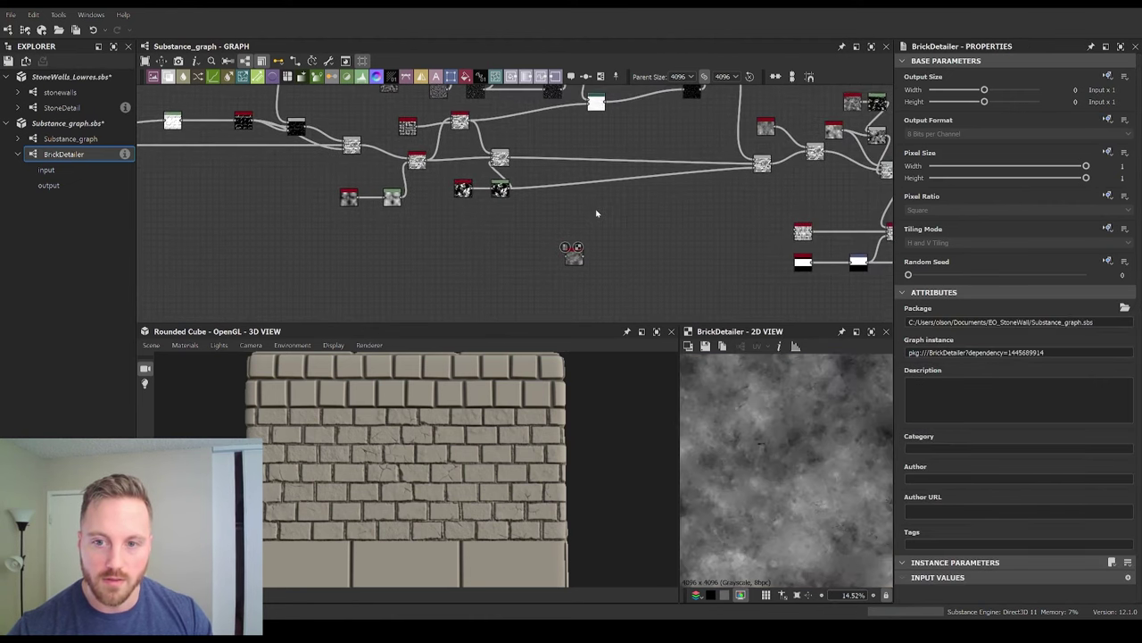
Step: Connect the first Tile Generator to the BrickDetailer node and the BrickDetailer output to the first Height Blend
{"action": "scroll", "coordinate": [741, 229], "scroll_direction": "up", "scroll_amount": 1}
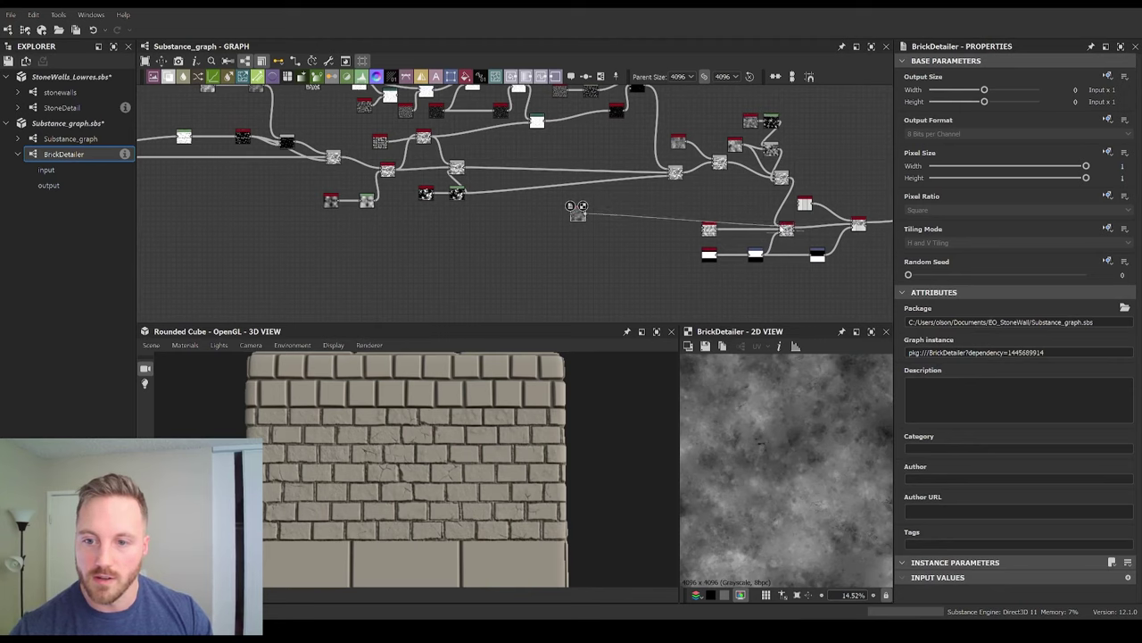
{"action": "middle_click_drag", "start_coordinate": [491, 236], "coordinate": [679, 253]}
{"action": "left_click_drag", "start_coordinate": [212, 179], "coordinate": [781, 239]}
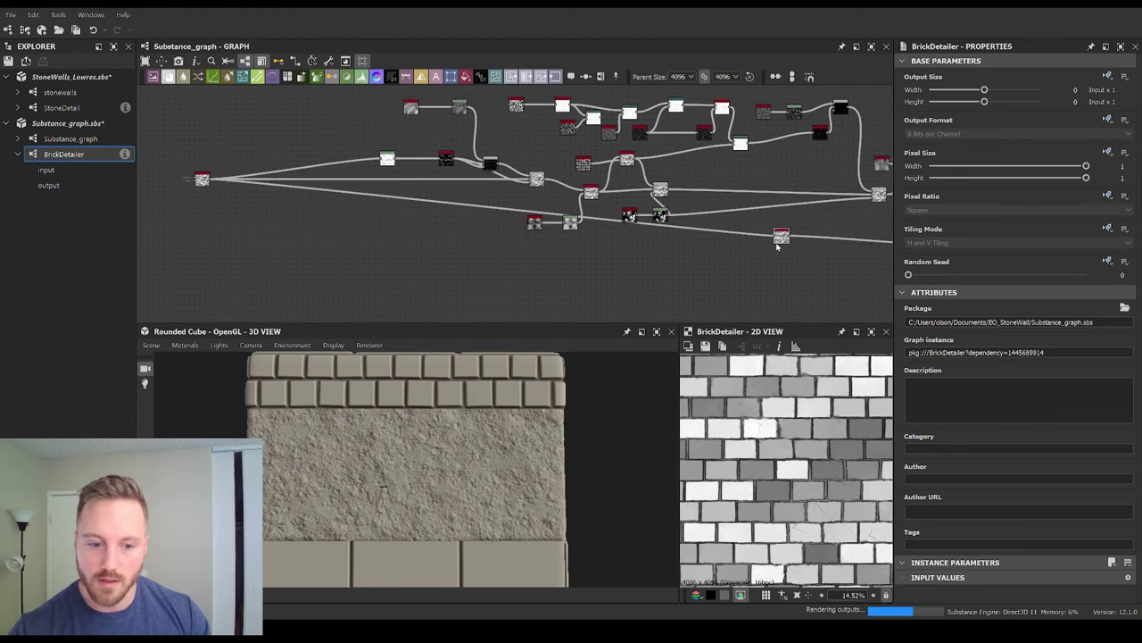
{"action": "middle_click_drag", "start_coordinate": [585, 241], "coordinate": [540, 283]}
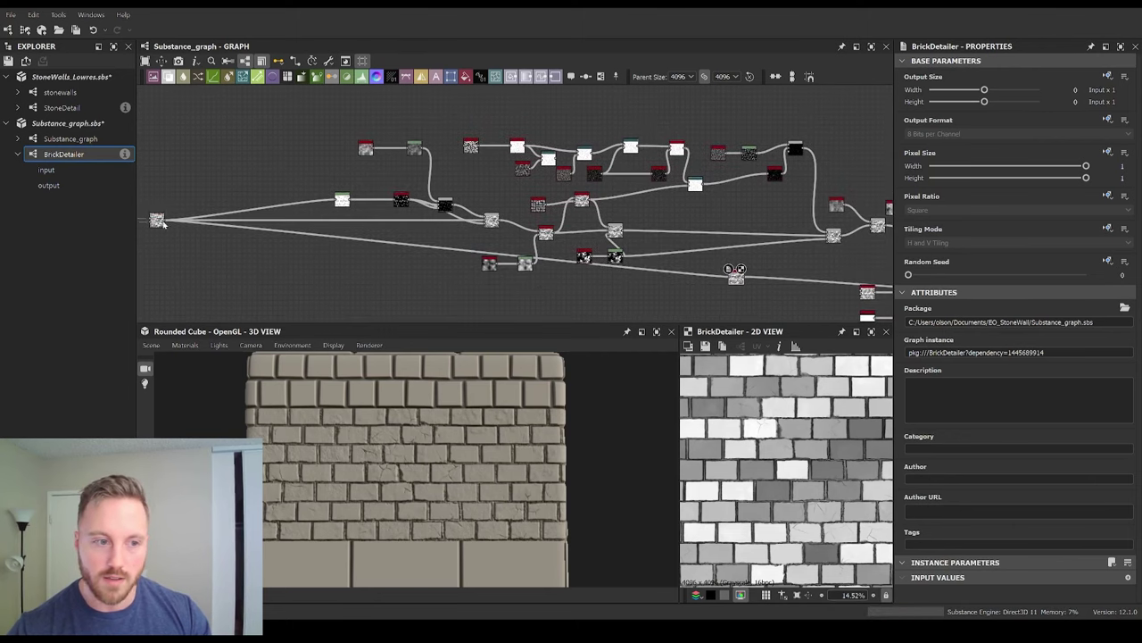
Step: Move the first Tile Generator and the BrickDetailer clear of the old brick detail nodes and delete those old nodes
{"action": "left_click_drag", "start_coordinate": [157, 220], "coordinate": [227, 317]}
{"action": "middle_click_drag", "start_coordinate": [712, 297], "coordinate": [591, 273]}
{"action": "scroll", "coordinate": [591, 273], "scroll_direction": "down", "scroll_amount": 1}
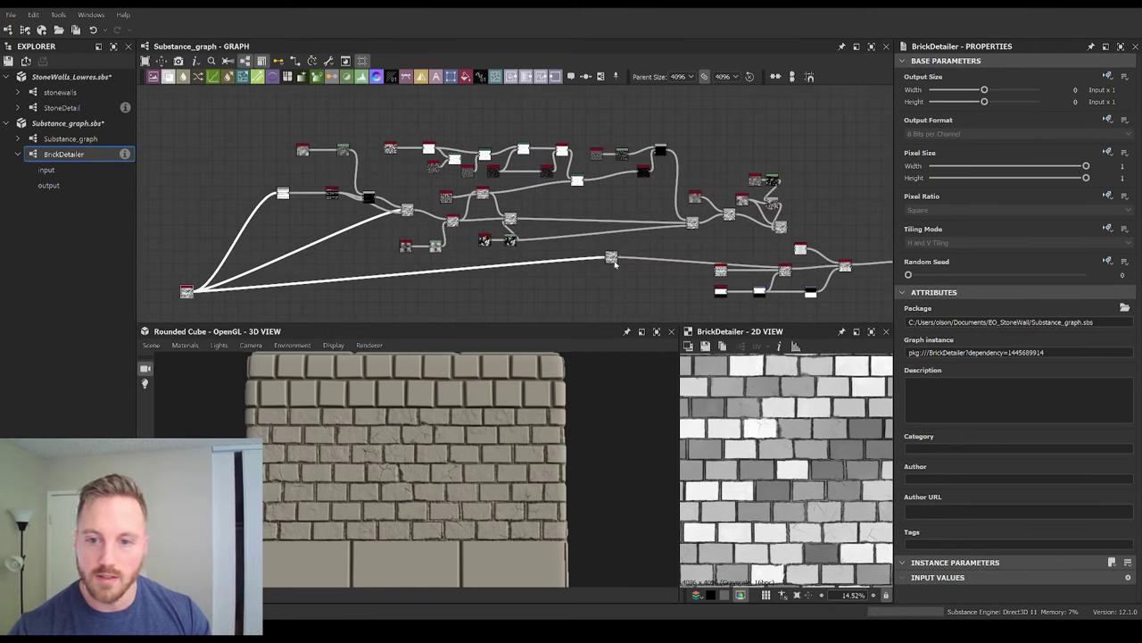
{"action": "left_click_drag", "start_coordinate": [613, 260], "coordinate": [634, 273]}
{"action": "left_click_drag", "start_coordinate": [250, 122], "coordinate": [625, 245]}
{"action": "key", "text": "Delete"}
{"action": "left_click_drag", "start_coordinate": [577, 104], "coordinate": [794, 234]}
{"action": "key", "text": "Delete"}
Step: Move the first Tile Generator close to the BrickDetailer node it feeds
{"action": "middle_click_drag", "start_coordinate": [185, 291], "coordinate": [279, 265]}
{"action": "left_click_drag", "start_coordinate": [279, 265], "coordinate": [644, 257]}
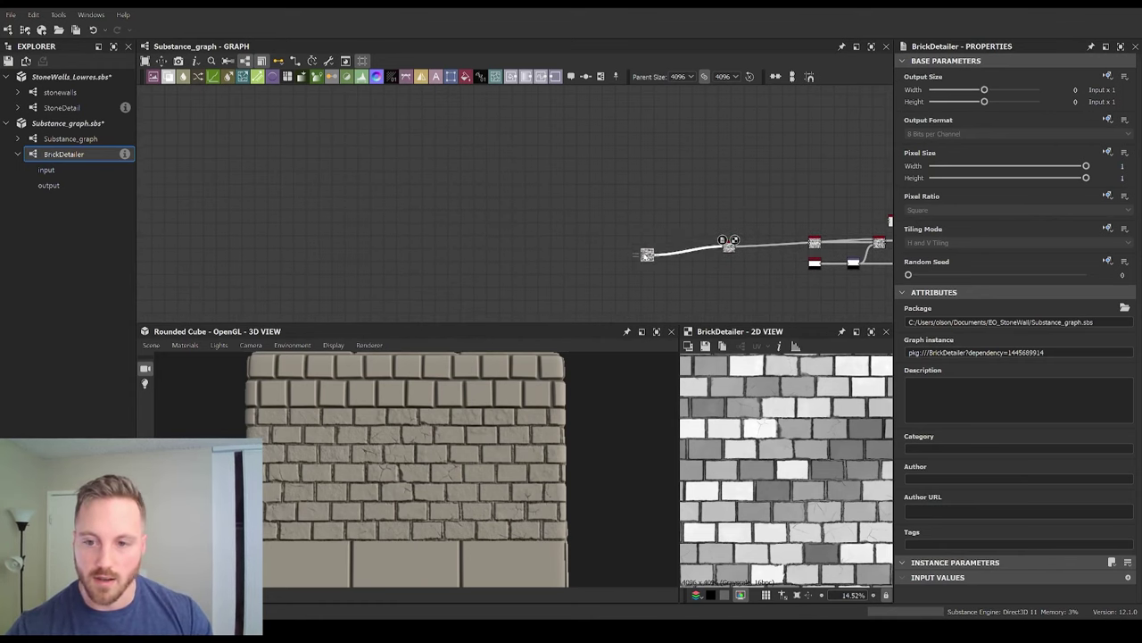
{"action": "scroll", "coordinate": [736, 246], "scroll_direction": "up", "scroll_amount": 3}
{"action": "middle_click_drag", "start_coordinate": [753, 252], "coordinate": [570, 217]}
{"action": "scroll", "coordinate": [723, 230], "scroll_direction": "down", "scroll_amount": 3}
{"action": "middle_click_drag", "start_coordinate": [729, 232], "coordinate": [584, 217]}
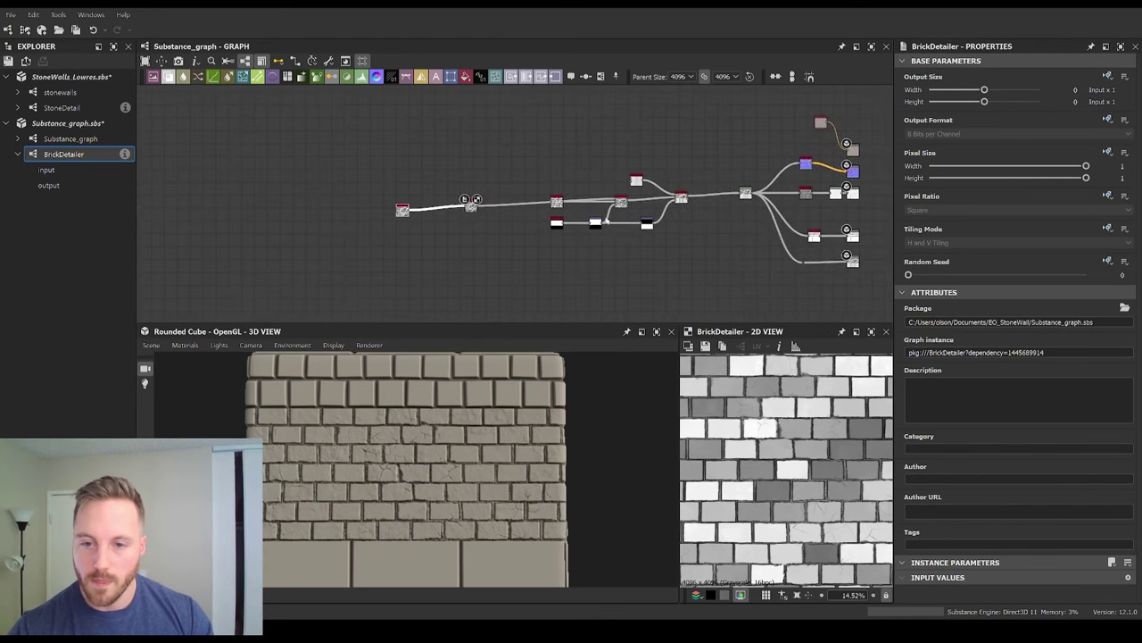
Step: Place a second BrickDetailer instance in Substance_graph and park it below the second Height Blend
{"action": "scroll", "coordinate": [523, 221], "scroll_direction": "up", "scroll_amount": 5}
{"action": "left_click_drag", "start_coordinate": [59, 155], "coordinate": [743, 116]}
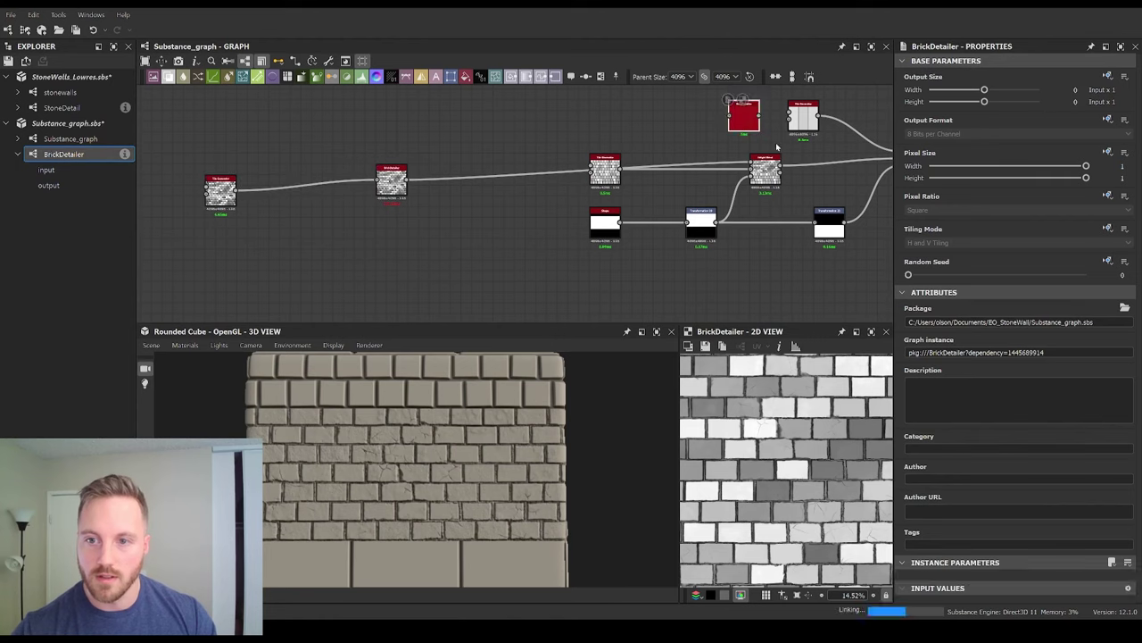
{"action": "middle_click_drag", "start_coordinate": [744, 116], "coordinate": [526, 191]}
{"action": "left_click_drag", "start_coordinate": [496, 178], "coordinate": [692, 270]}
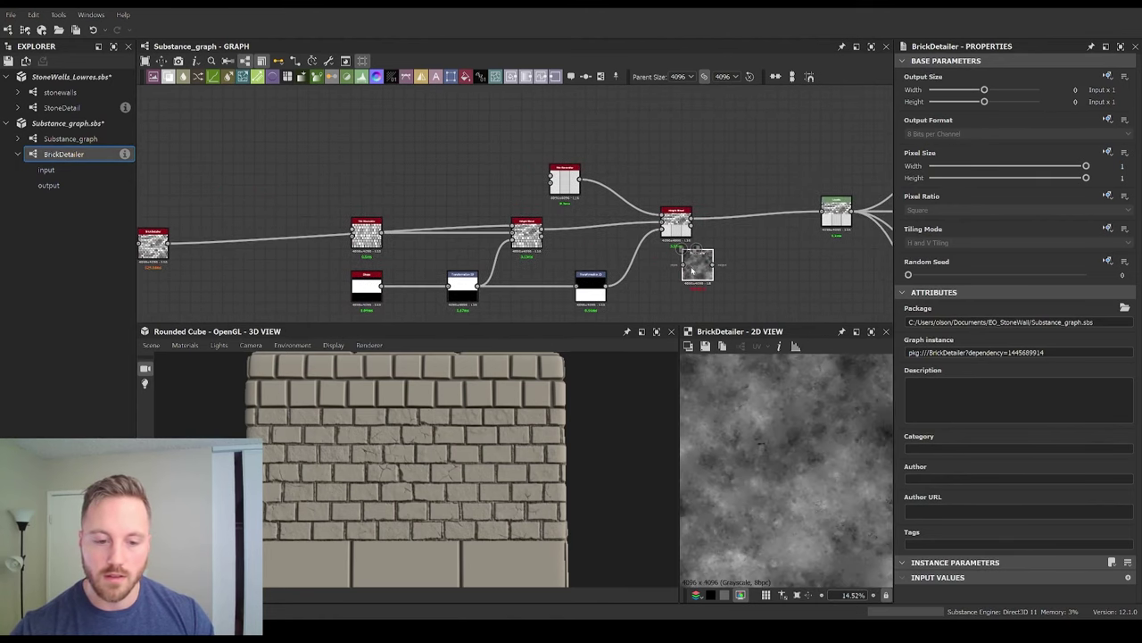
Step: Spread out the first Height Blend, second Tile Generator, Shape and both Transformation 2D nodes to make room for another node
{"action": "scroll", "coordinate": [630, 244], "scroll_direction": "down", "scroll_amount": 2}
{"action": "middle_click_drag", "start_coordinate": [623, 234], "coordinate": [502, 171]}
{"action": "scroll", "coordinate": [444, 225], "scroll_direction": "up", "scroll_amount": 2}
{"action": "scroll", "coordinate": [443, 224], "scroll_direction": "up", "scroll_amount": 1}
{"action": "middle_click_drag", "start_coordinate": [346, 223], "coordinate": [596, 234]}
{"action": "left_click_drag", "start_coordinate": [646, 207], "coordinate": [594, 160]}
{"action": "left_click_drag", "start_coordinate": [458, 211], "coordinate": [440, 224]}
{"action": "middle_click_drag", "start_coordinate": [483, 244], "coordinate": [491, 189]}
{"action": "left_click_drag", "start_coordinate": [463, 216], "coordinate": [444, 280]}
{"action": "left_click_drag", "start_coordinate": [578, 217], "coordinate": [591, 282]}
{"action": "left_click_drag", "start_coordinate": [739, 219], "coordinate": [751, 270]}
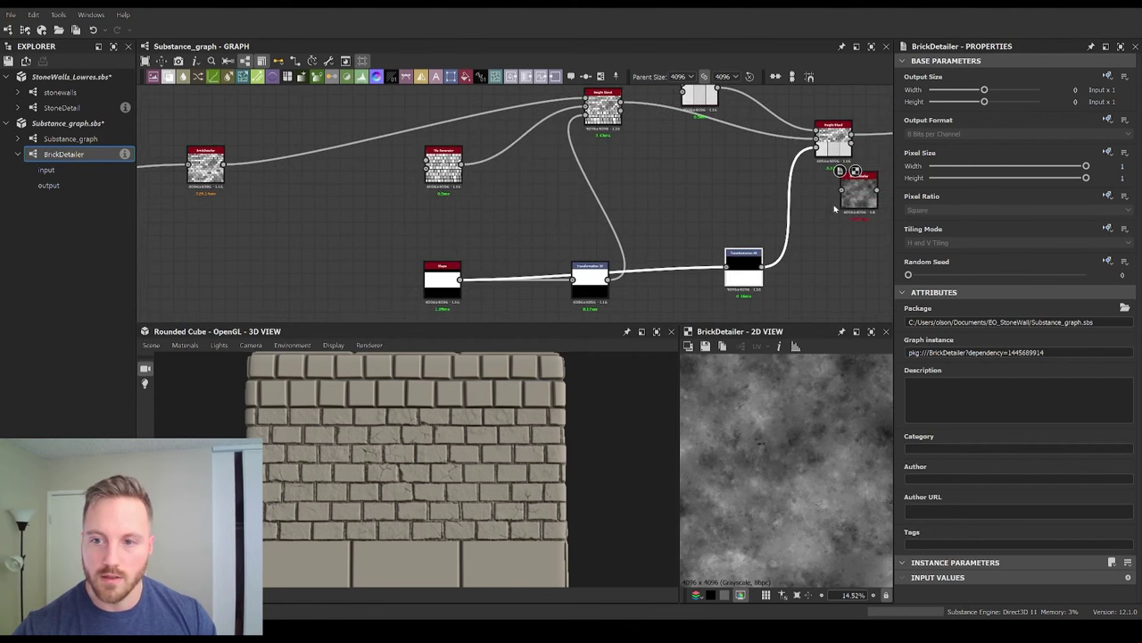
Step: Insert the second BrickDetailer between the second Tile Generator and the first Height Blend, and inspect the bricks in the 3D preview
{"action": "left_click_drag", "start_coordinate": [858, 195], "coordinate": [514, 207]}
{"action": "left_click_drag", "start_coordinate": [444, 168], "coordinate": [393, 193]}
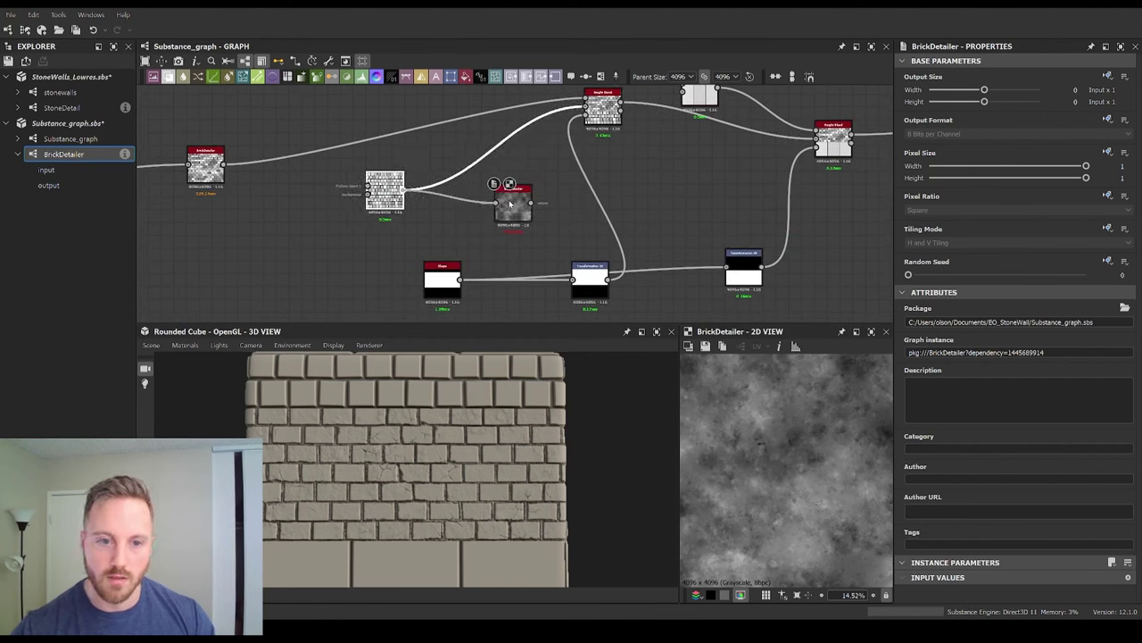
{"action": "middle_click_drag", "start_coordinate": [539, 199], "coordinate": [508, 229]}
{"action": "left_click_drag", "start_coordinate": [500, 233], "coordinate": [515, 210]}
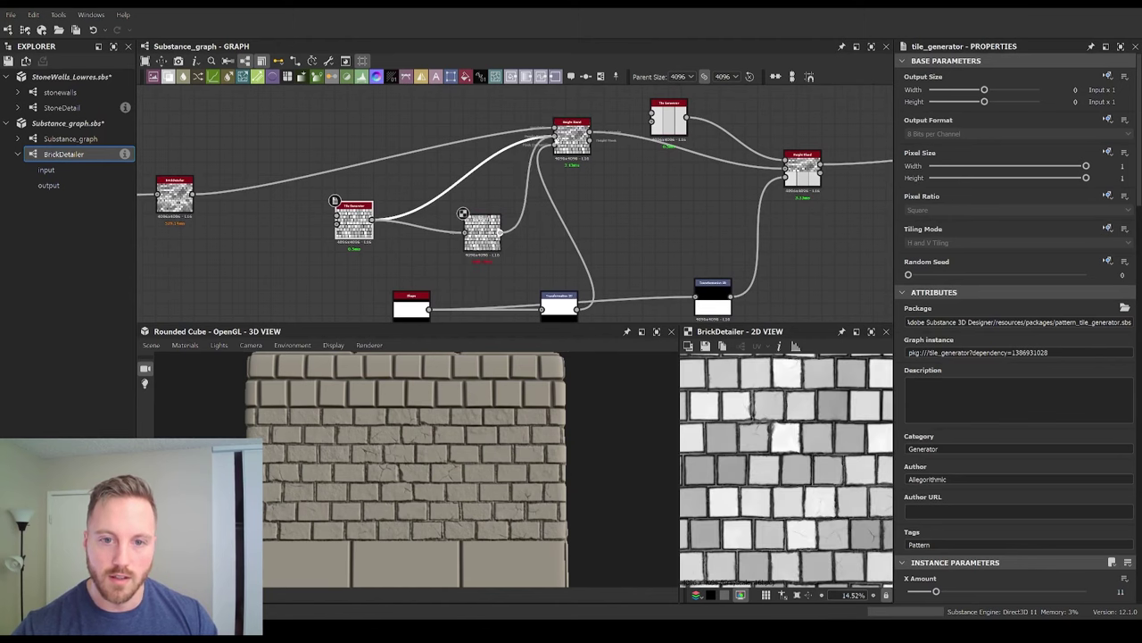
{"action": "left_click_drag", "start_coordinate": [551, 139], "coordinate": [555, 137]}
{"action": "scroll", "coordinate": [465, 399], "scroll_direction": "up", "scroll_amount": 5}
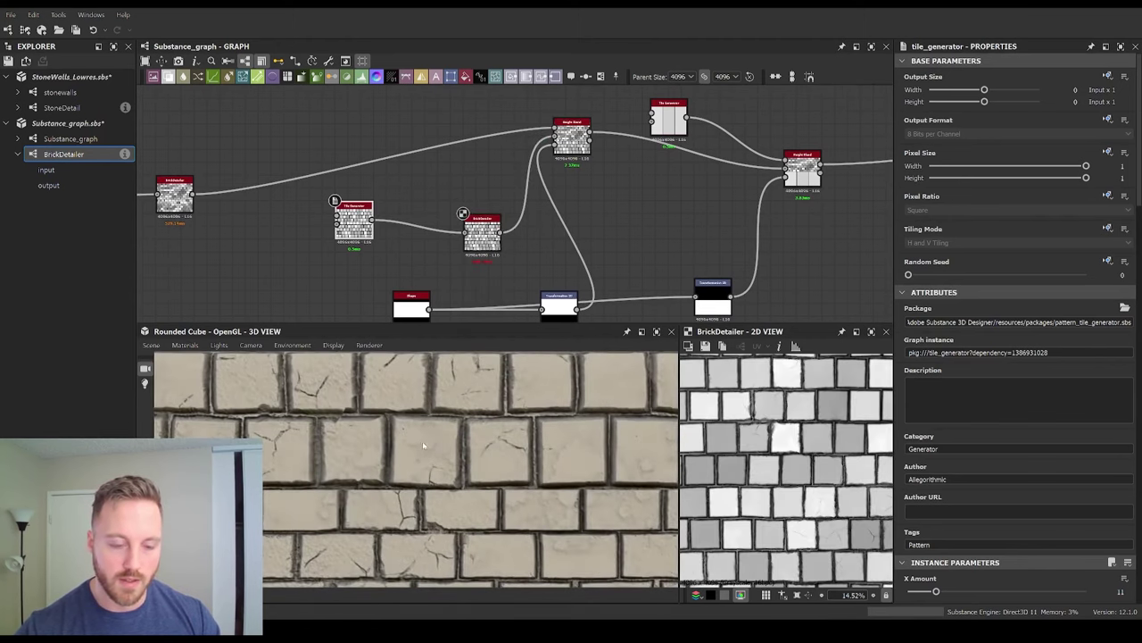
{"action": "scroll", "coordinate": [442, 453], "scroll_direction": "down", "scroll_amount": 5}
{"action": "scroll", "coordinate": [432, 457], "scroll_direction": "down", "scroll_amount": 2}
{"action": "mouse_move", "coordinate": [431, 457]}
{"action": "middle_mouse_down"}
{"action": "mouse_move", "coordinate": [435, 445]}
{"action": "mouse_move", "coordinate": [434, 464]}
{"action": "middle_mouse_up"}
{"action": "scroll", "coordinate": [435, 446], "scroll_direction": "up", "scroll_amount": 2}
Step: Place a third BrickDetailer instance and connect it between the large-brick Tile Generator and the second Height Blend
{"action": "middle_click_drag", "start_coordinate": [571, 222], "coordinate": [525, 219]}
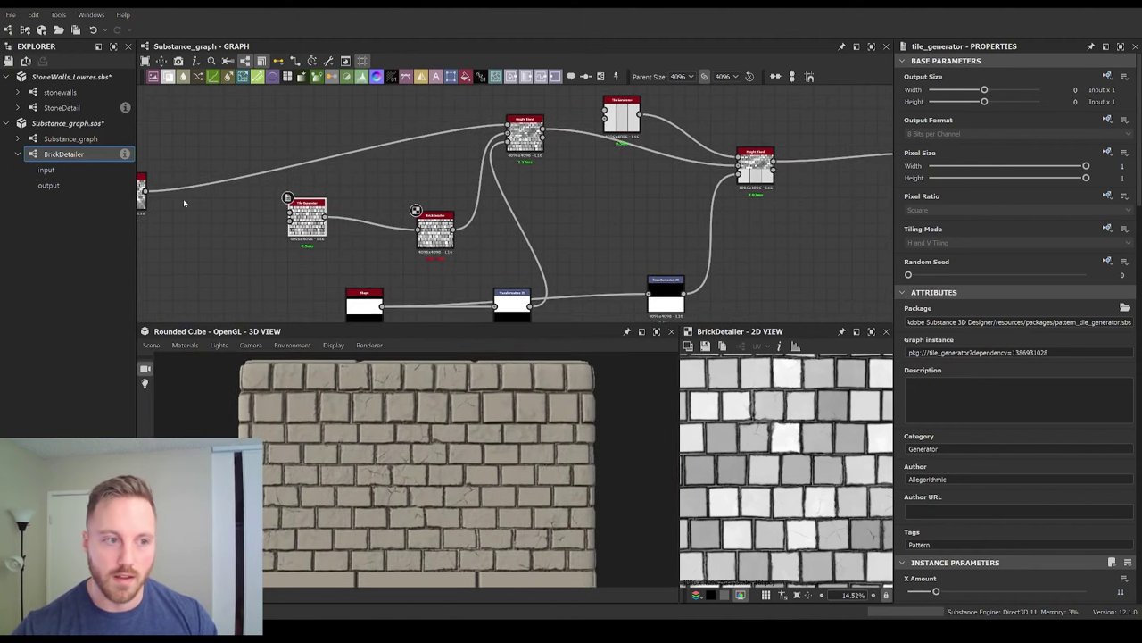
{"action": "left_click_drag", "start_coordinate": [89, 161], "coordinate": [705, 104]}
{"action": "middle_click_drag", "start_coordinate": [705, 108], "coordinate": [667, 193]}
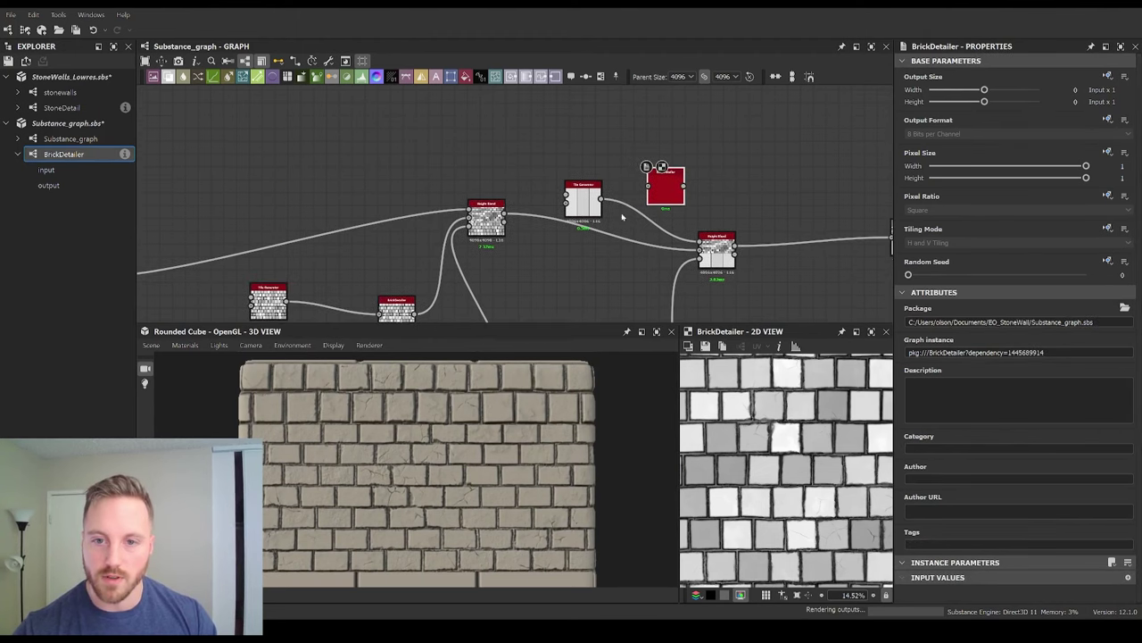
{"action": "left_click_drag", "start_coordinate": [686, 188], "coordinate": [700, 242]}
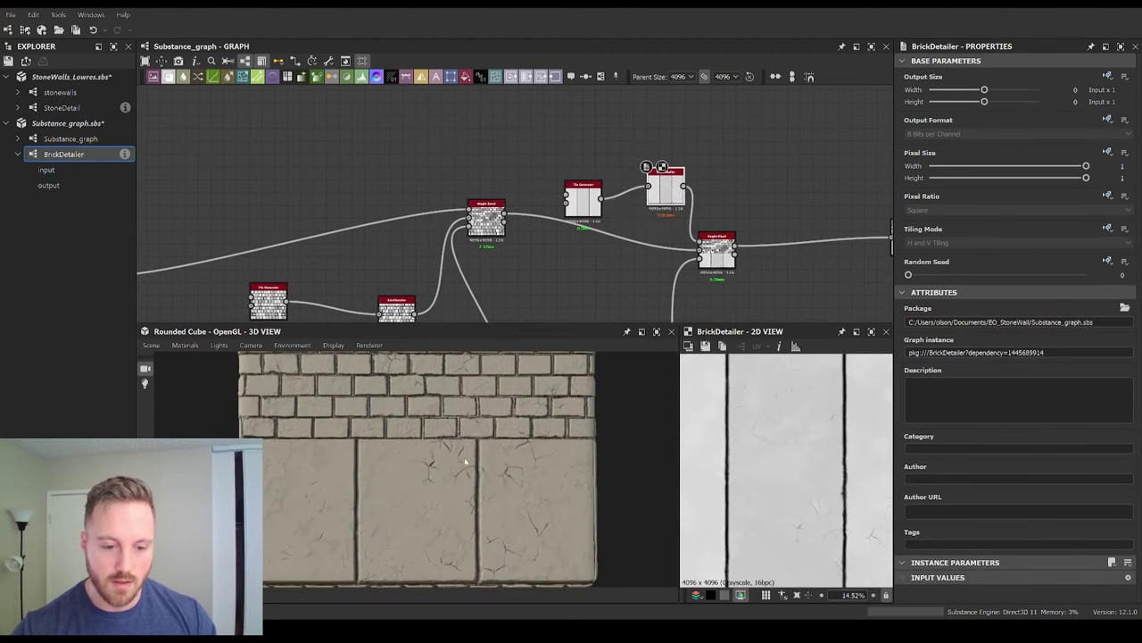
Step: Space out the large-brick Tile Generator and its BrickDetailer and line them up in a level row
{"action": "left_click_drag", "start_coordinate": [596, 206], "coordinate": [563, 155]}
{"action": "middle_click_drag", "start_coordinate": [574, 173], "coordinate": [555, 225]}
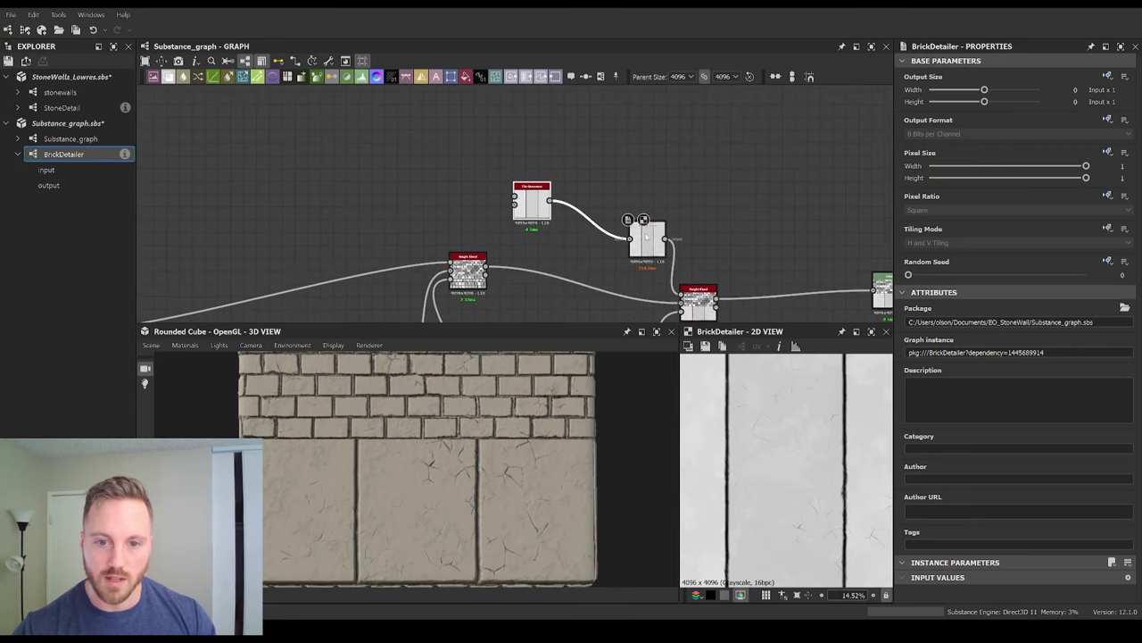
{"action": "left_click_drag", "start_coordinate": [645, 241], "coordinate": [646, 215]}
{"action": "scroll", "coordinate": [534, 266], "scroll_direction": "up", "scroll_amount": 2}
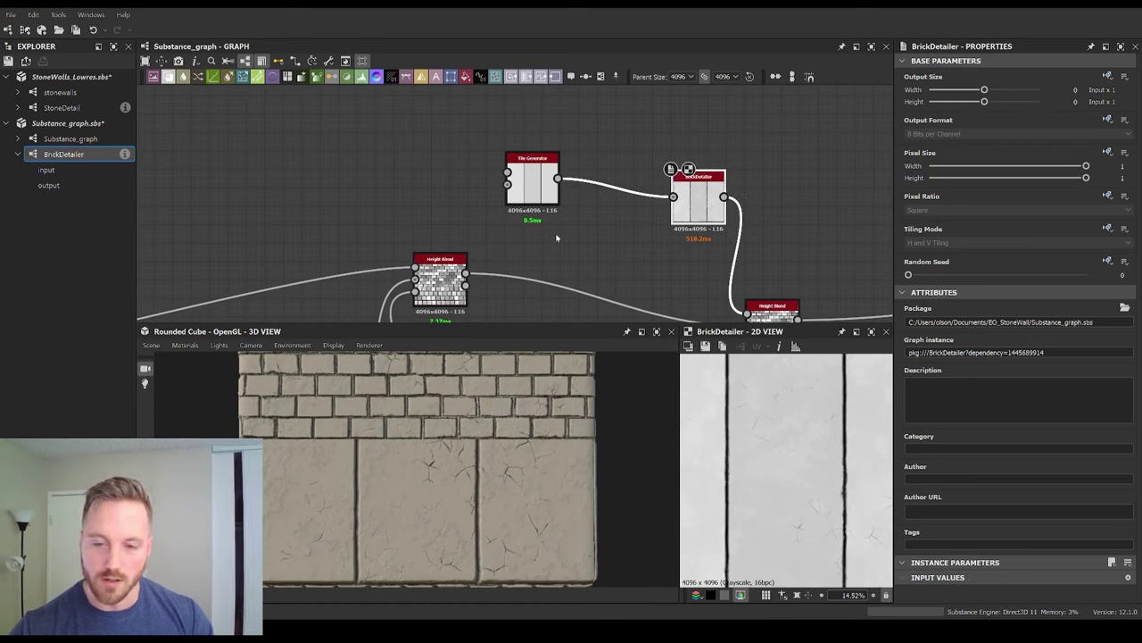
{"action": "left_click_drag", "start_coordinate": [696, 201], "coordinate": [684, 187]}
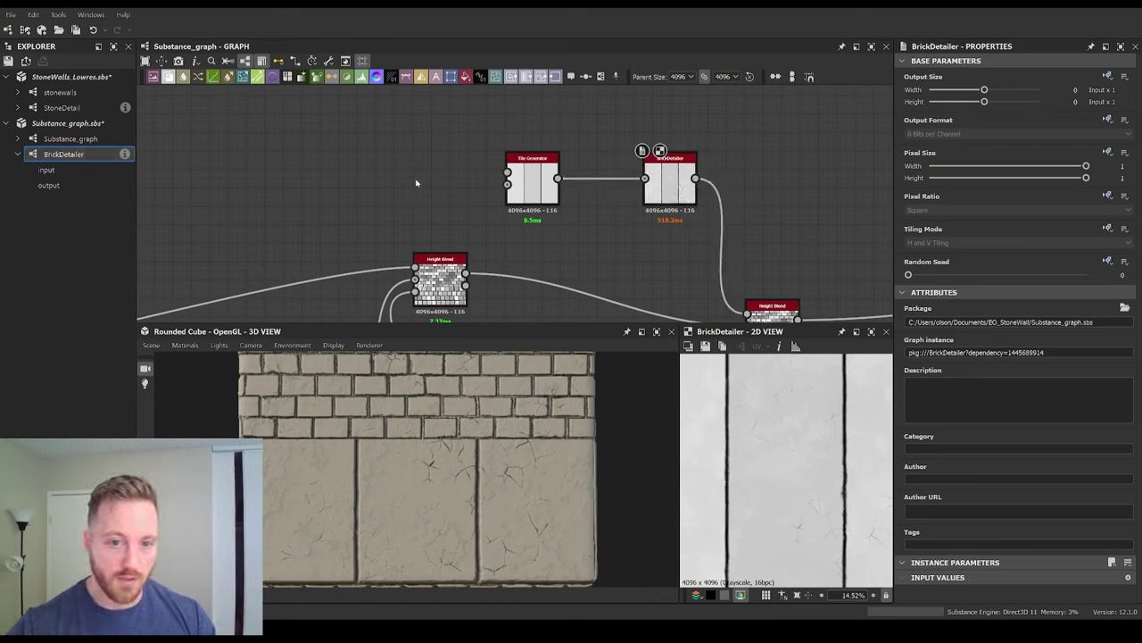
{"action": "middle_click_drag", "start_coordinate": [434, 191], "coordinate": [403, 196]}
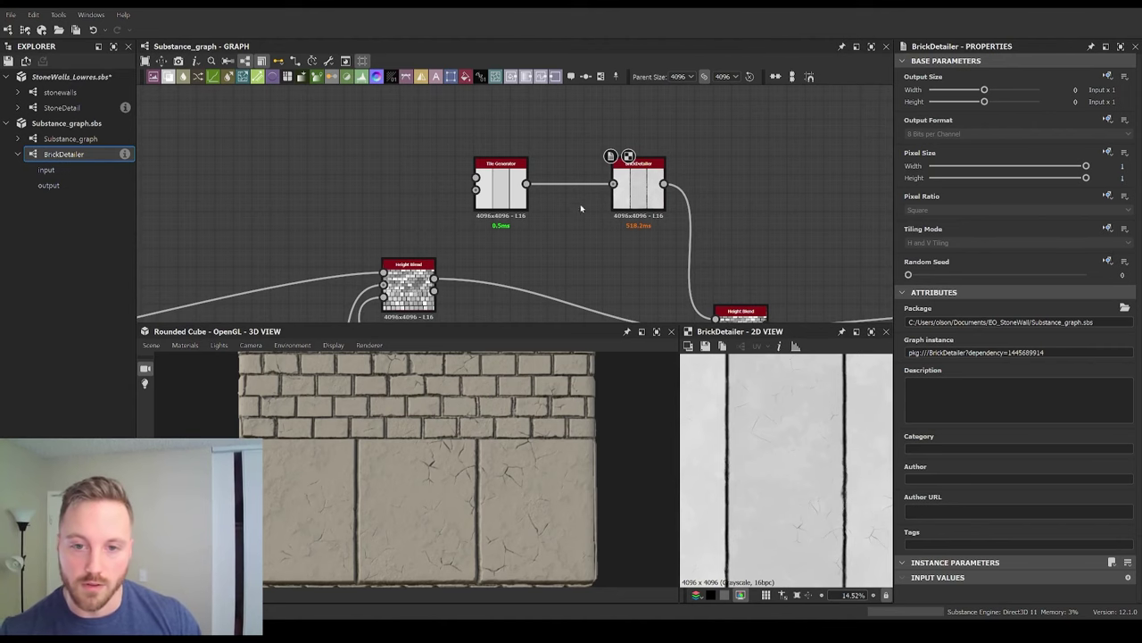
Step: Open the BrickDetailer graph and expose the Scale and Disorder parameters of its Cells 4 node as graph inputs
{"action": "double_click", "coordinate": [82, 155]}
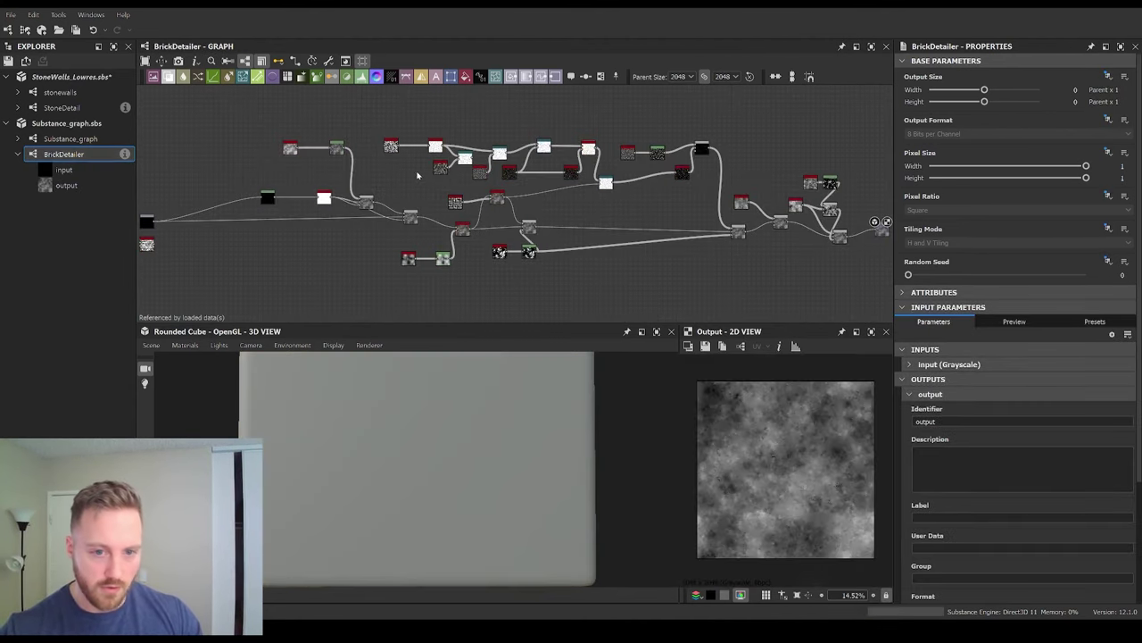
{"action": "scroll", "coordinate": [397, 156], "scroll_direction": "up", "scroll_amount": 5}
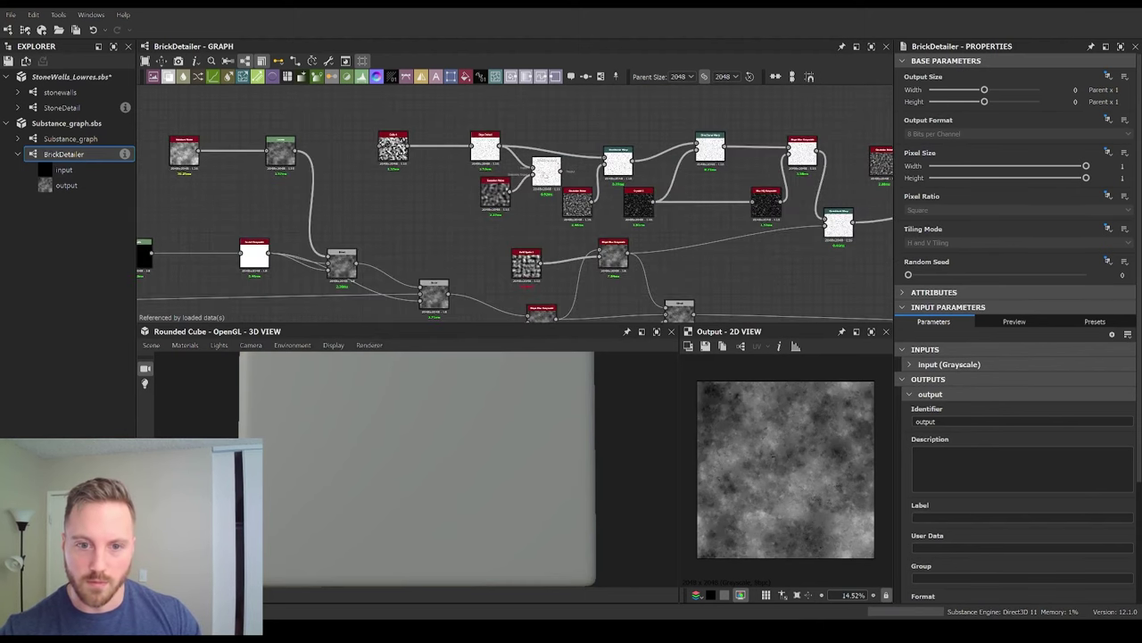
{"action": "scroll", "coordinate": [478, 179], "scroll_direction": "up", "scroll_amount": 3}
{"action": "middle_click_drag", "start_coordinate": [480, 171], "coordinate": [449, 205]}
{"action": "scroll", "coordinate": [409, 170], "scroll_direction": "up", "scroll_amount": 3}
{"action": "middle_click_drag", "start_coordinate": [360, 178], "coordinate": [451, 176]}
{"action": "scroll", "coordinate": [451, 177], "scroll_direction": "down", "scroll_amount": 3}
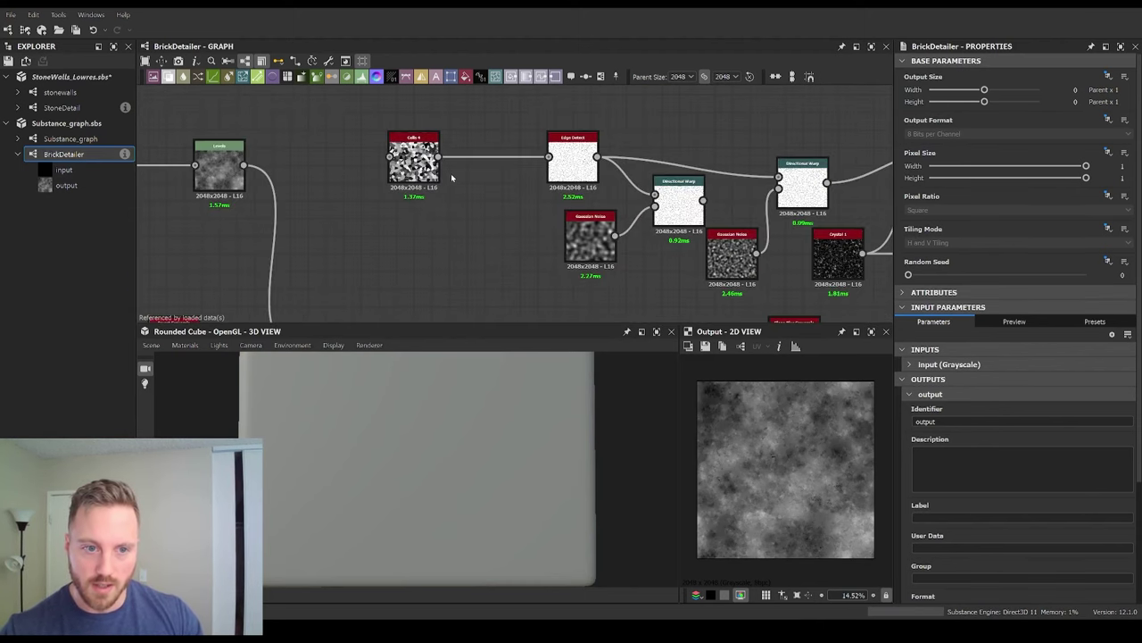
{"action": "scroll", "coordinate": [450, 177], "scroll_direction": "down", "scroll_amount": 4}
{"action": "scroll", "coordinate": [451, 178], "scroll_direction": "up", "scroll_amount": 5}
{"action": "left_click", "coordinate": [407, 174]}
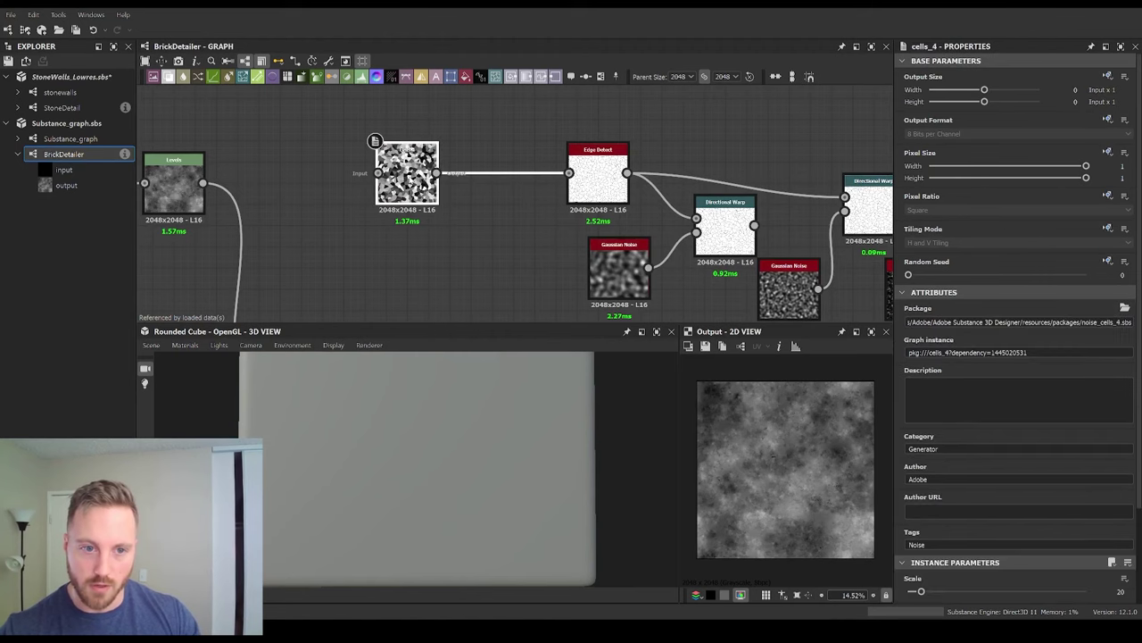
{"action": "scroll", "coordinate": [459, 174], "scroll_direction": "up", "scroll_amount": 2}
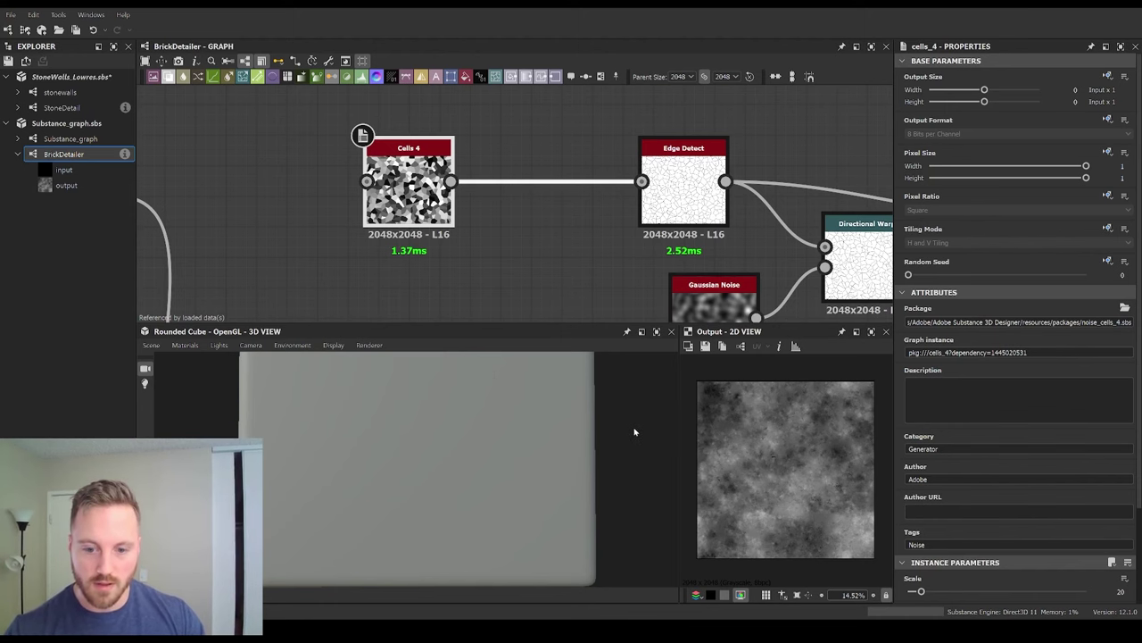
Step: Look over the remaining noise, warp, blur and blend nodes in the BrickDetailer graph for further parameters worth exposing
{"action": "scroll", "coordinate": [620, 195], "scroll_direction": "down", "scroll_amount": 5}
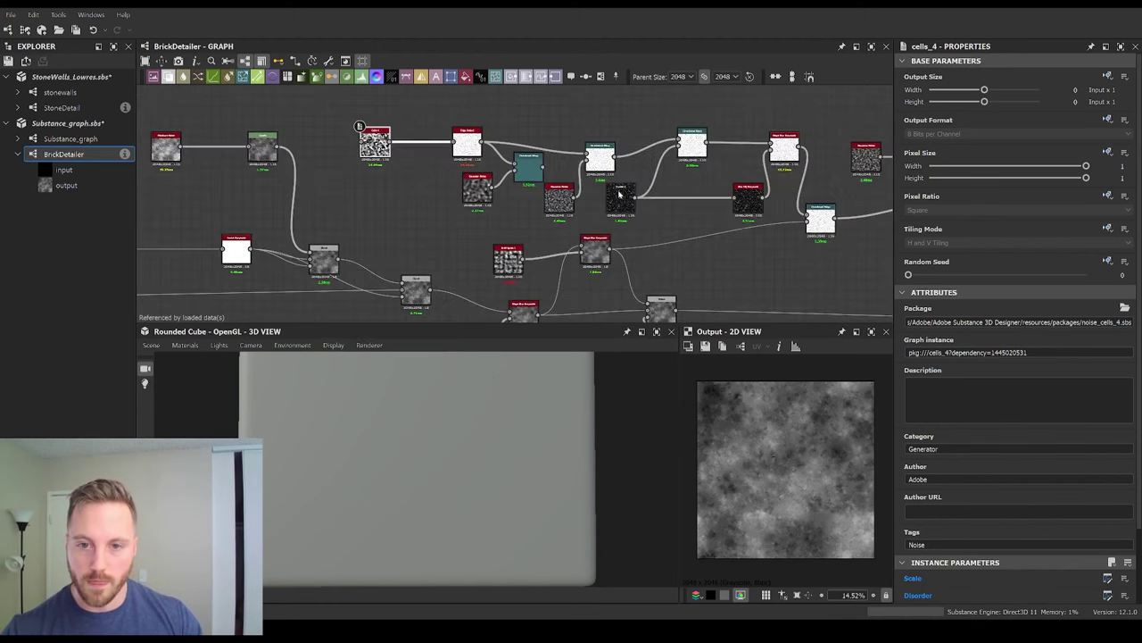
{"action": "middle_click_drag", "start_coordinate": [643, 198], "coordinate": [680, 172]}
{"action": "middle_click_drag", "start_coordinate": [423, 212], "coordinate": [440, 166]}
{"action": "scroll", "coordinate": [632, 188], "scroll_direction": "up", "scroll_amount": 3}
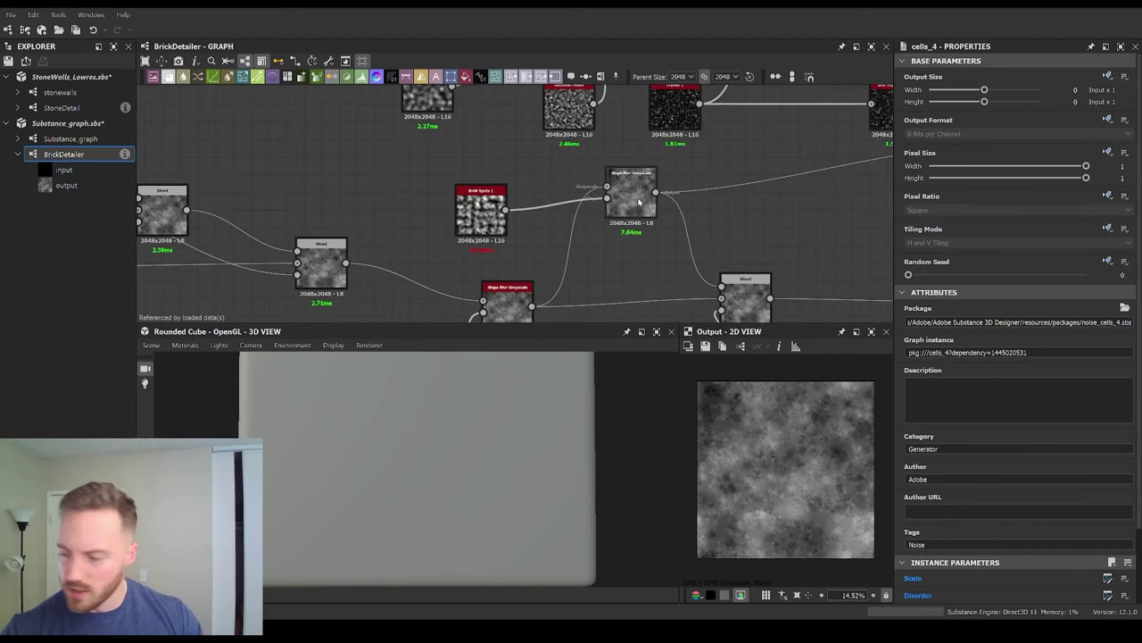
{"action": "scroll", "coordinate": [660, 201], "scroll_direction": "up", "scroll_amount": 2}
{"action": "scroll", "coordinate": [600, 168], "scroll_direction": "down", "scroll_amount": 3}
{"action": "middle_click_drag", "start_coordinate": [598, 164], "coordinate": [576, 201]}
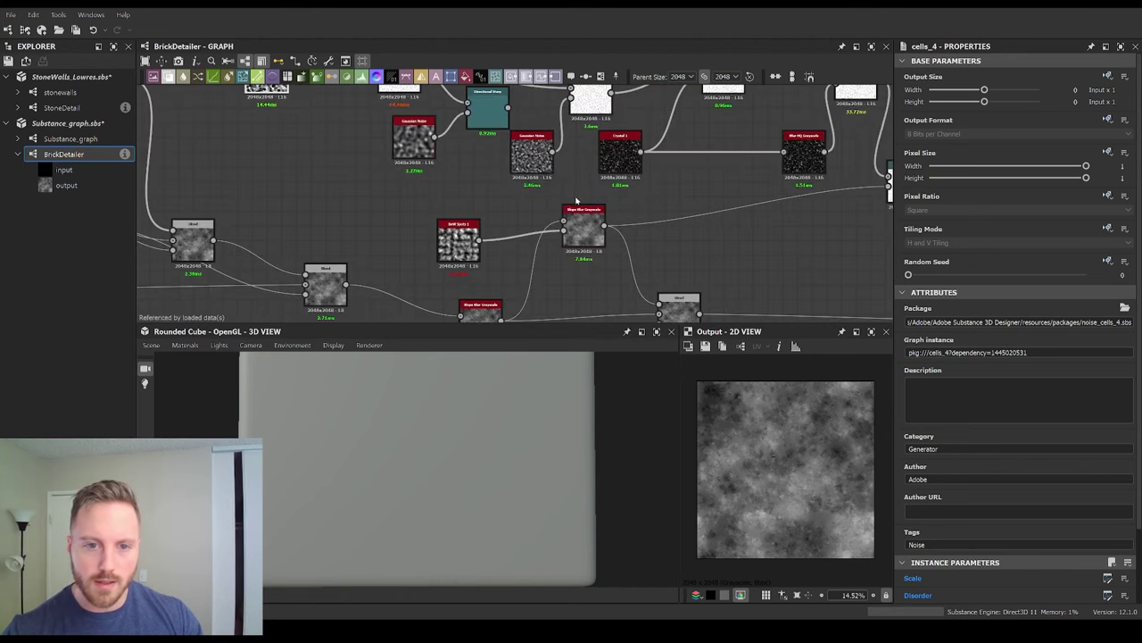
{"action": "mouse_move", "coordinate": [560, 254]}
{"action": "middle_mouse_down"}
{"action": "mouse_move", "coordinate": [602, 158]}
{"action": "mouse_move", "coordinate": [641, 134]}
{"action": "mouse_move", "coordinate": [618, 140]}
{"action": "mouse_move", "coordinate": [614, 115]}
{"action": "middle_mouse_up"}
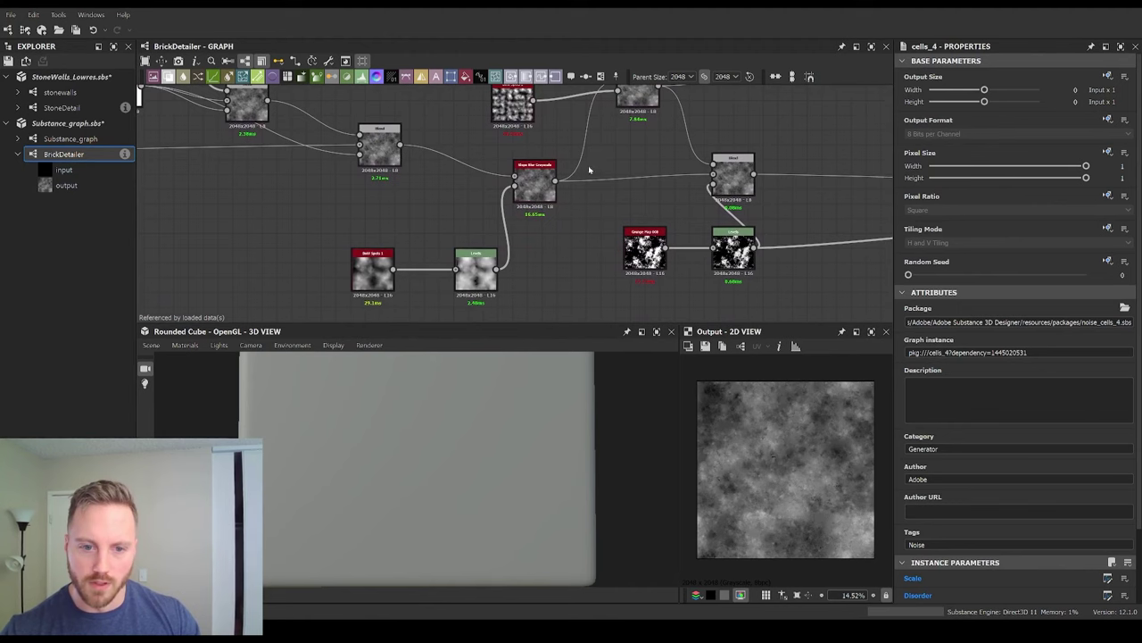
{"action": "mouse_move", "coordinate": [585, 174]}
{"action": "middle_mouse_down"}
{"action": "mouse_move", "coordinate": [574, 206]}
{"action": "mouse_move", "coordinate": [603, 215]}
{"action": "middle_mouse_up"}
{"action": "scroll", "coordinate": [605, 215], "scroll_direction": "down", "scroll_amount": 1}
{"action": "scroll", "coordinate": [580, 203], "scroll_direction": "down", "scroll_amount": 1}
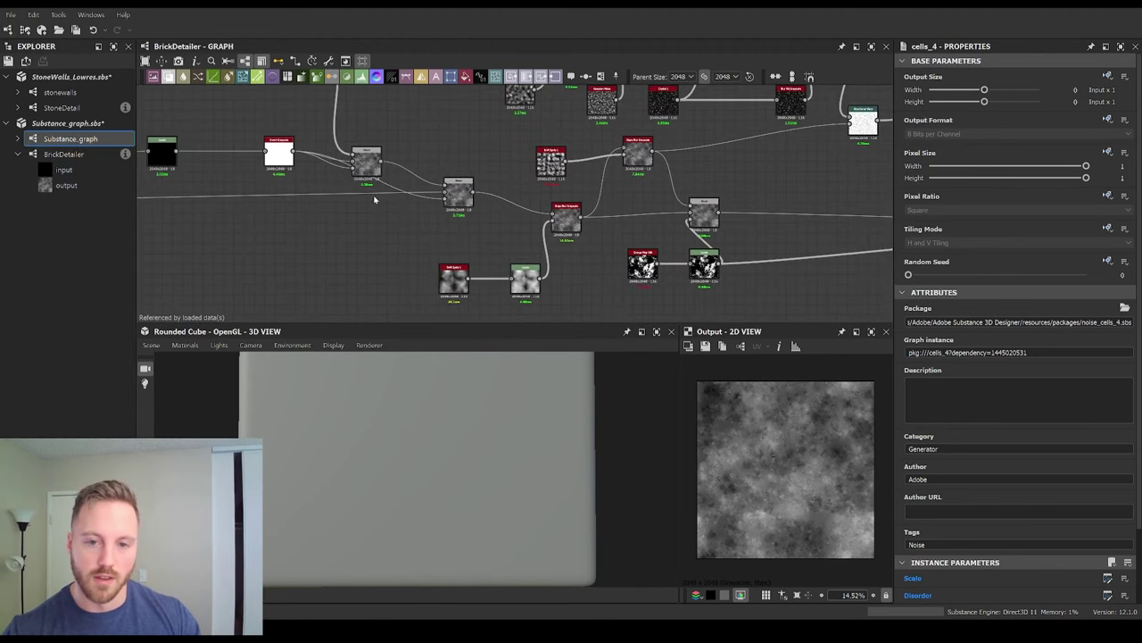
Step: Return to Substance_graph, set the large-brick BrickDetailer's Scale to 5, and check the cracks in the 3D preview
{"action": "scroll", "coordinate": [502, 165], "scroll_direction": "up", "scroll_amount": 3}
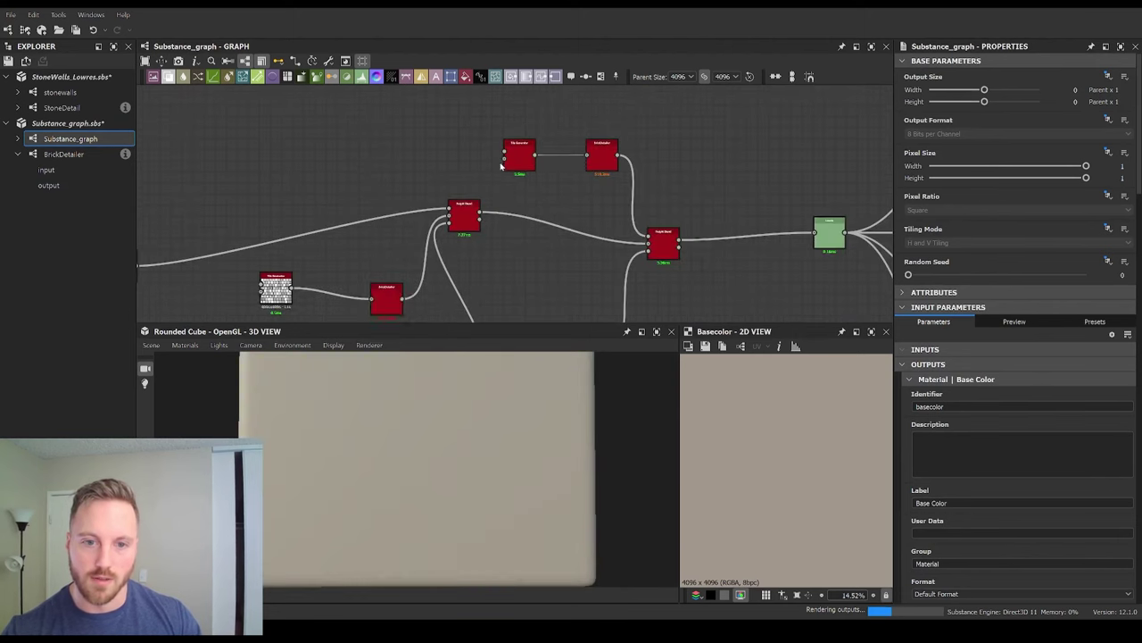
{"action": "scroll", "coordinate": [518, 174], "scroll_direction": "up", "scroll_amount": 2}
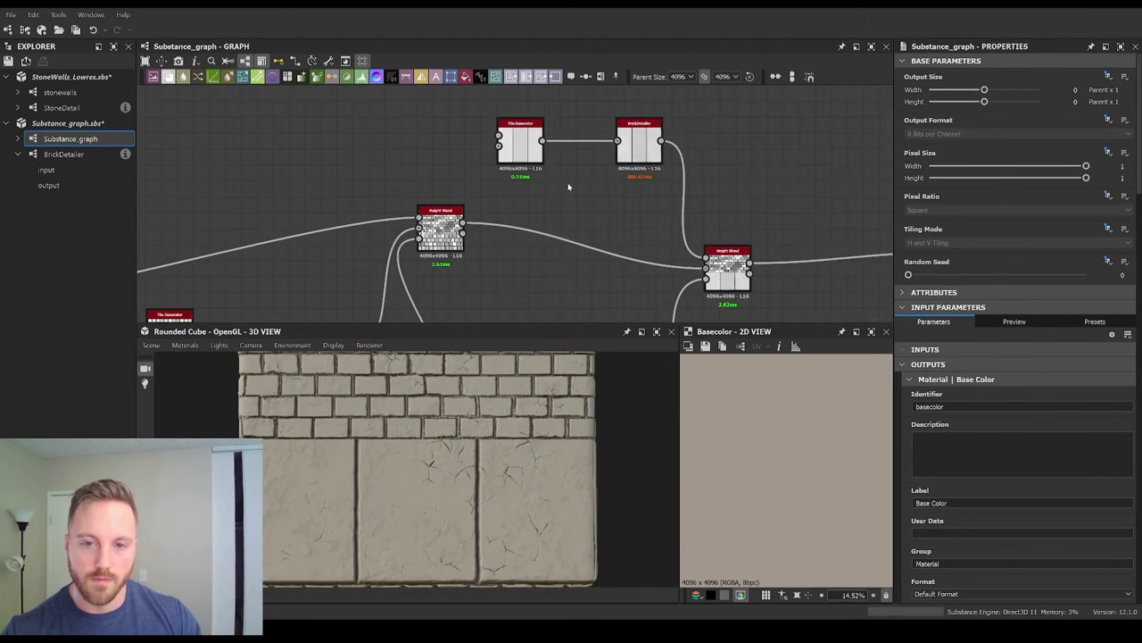
{"action": "left_click", "coordinate": [644, 148]}
{"action": "scroll", "coordinate": [985, 464], "scroll_direction": "down", "scroll_amount": 1}
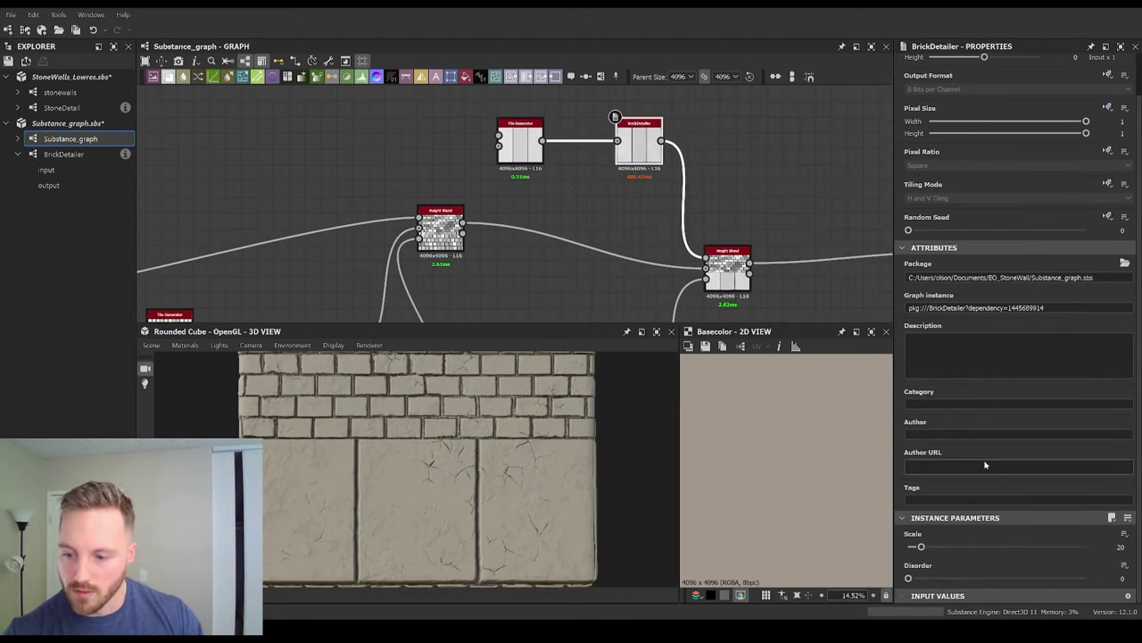
{"action": "scroll", "coordinate": [663, 189], "scroll_direction": "up", "scroll_amount": 2}
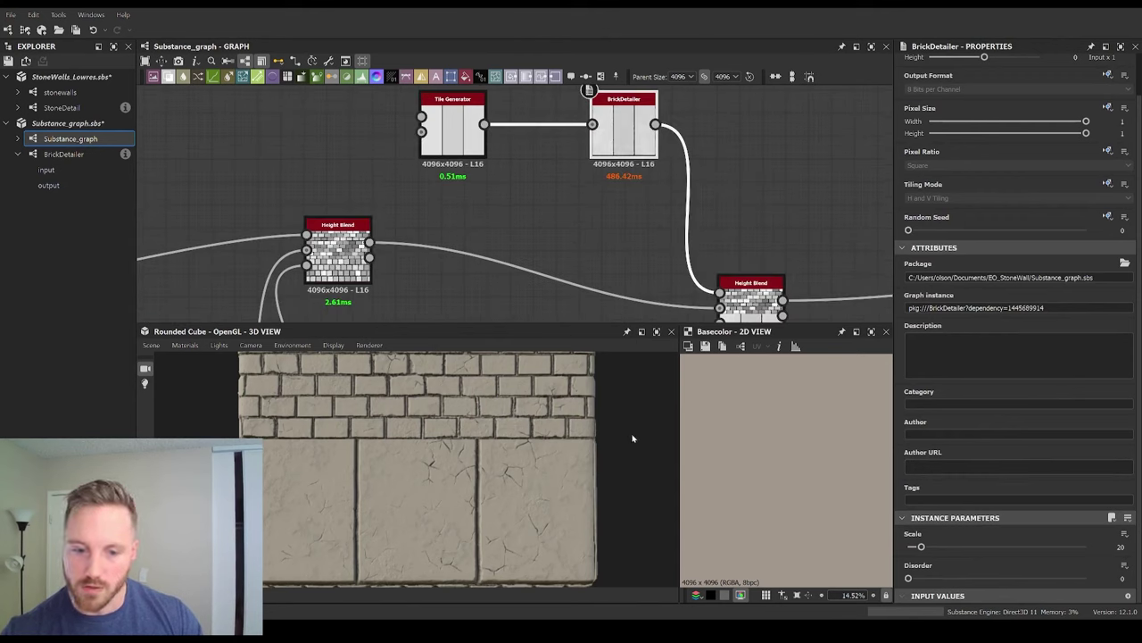
{"action": "left_click_drag", "start_coordinate": [923, 548], "coordinate": [910, 549]}
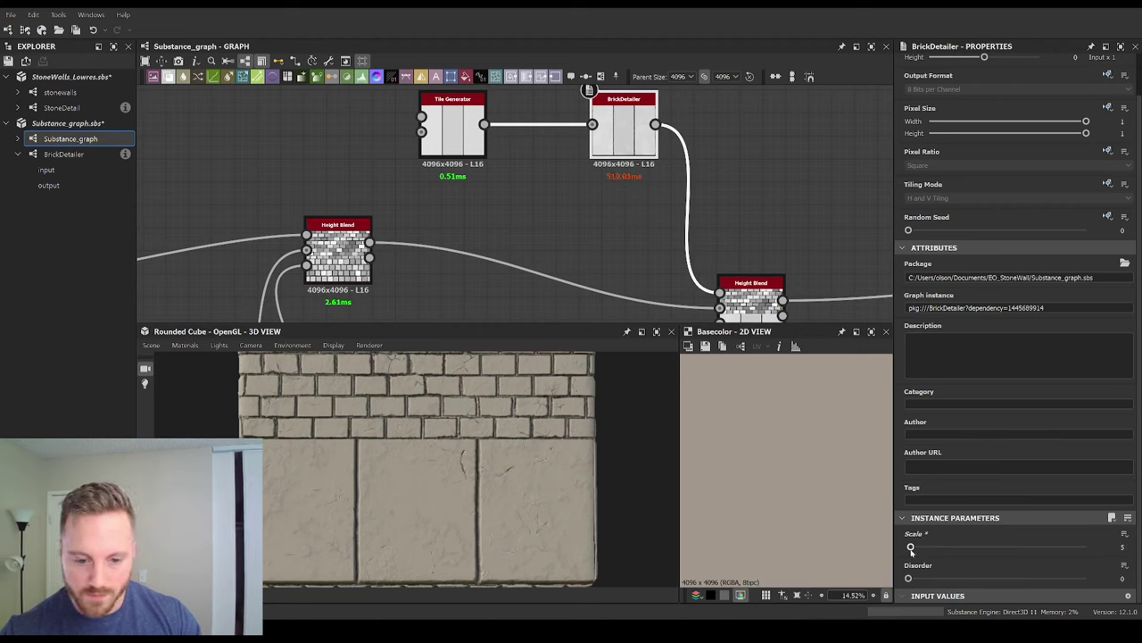
{"action": "right_click_drag", "start_coordinate": [574, 453], "coordinate": [598, 460], "text": "ctrl+shift"}
{"action": "scroll", "coordinate": [585, 459], "scroll_direction": "up", "scroll_amount": 2}
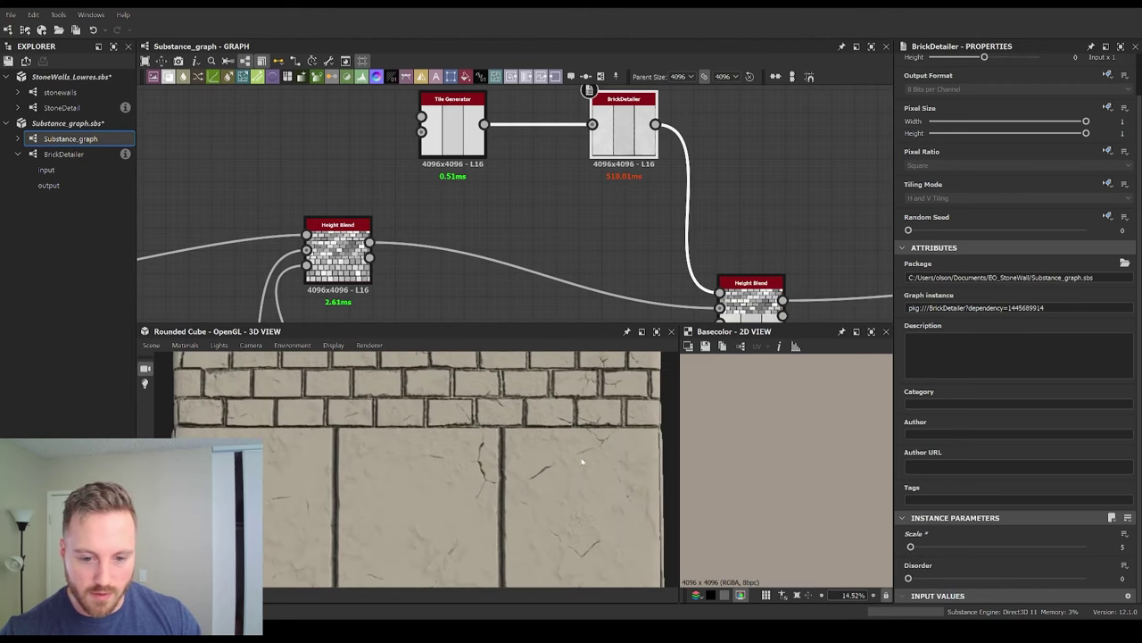
Step: Set the large-brick BrickDetailer's Random Seed to 2 to vary its crack layout
{"action": "left_click", "coordinate": [926, 230]}
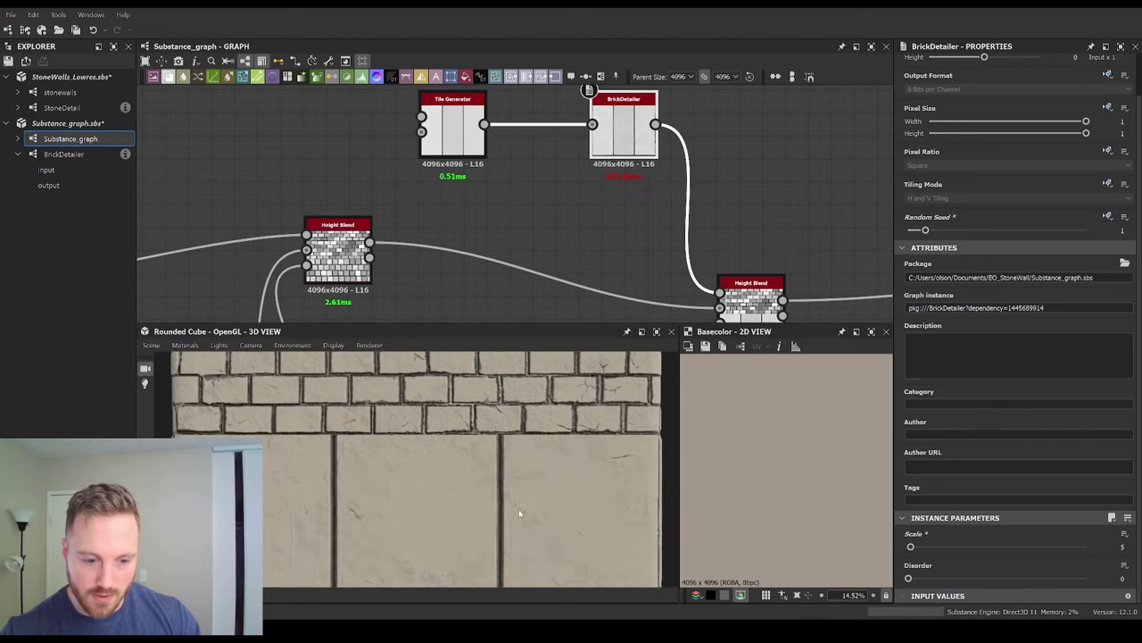
{"action": "scroll", "coordinate": [523, 518], "scroll_direction": "down", "scroll_amount": 2}
{"action": "left_click", "coordinate": [942, 230]}
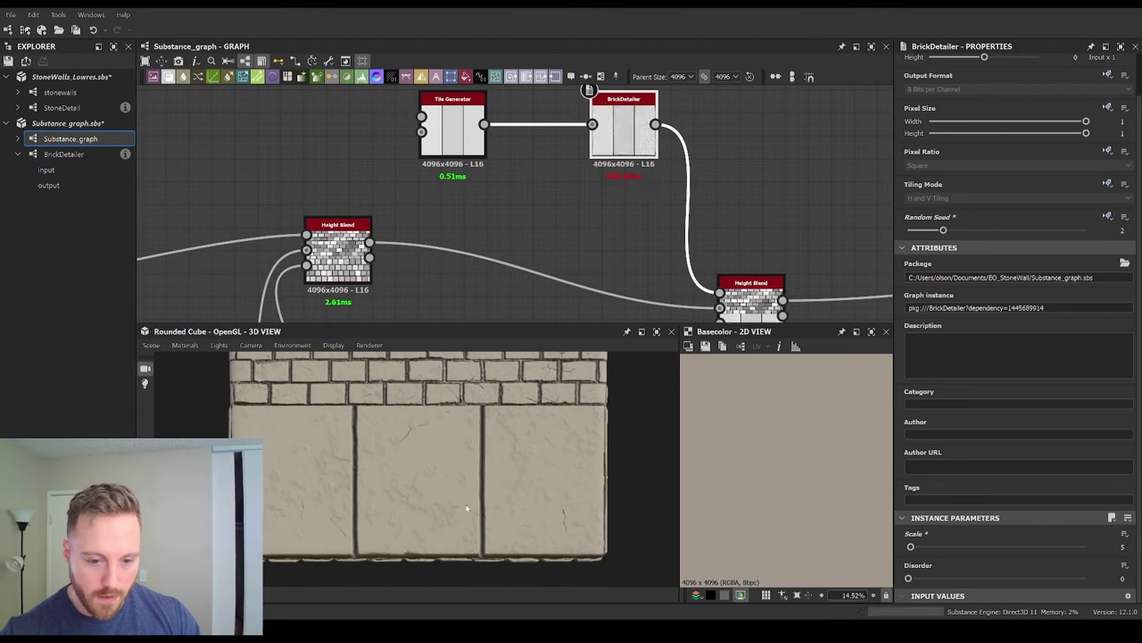
{"action": "mouse_move", "coordinate": [466, 507]}
{"action": "left_mouse_down"}
{"action": "mouse_move", "coordinate": [455, 503]}
{"action": "mouse_move", "coordinate": [489, 502]}
{"action": "mouse_move", "coordinate": [473, 500]}
{"action": "left_mouse_up"}
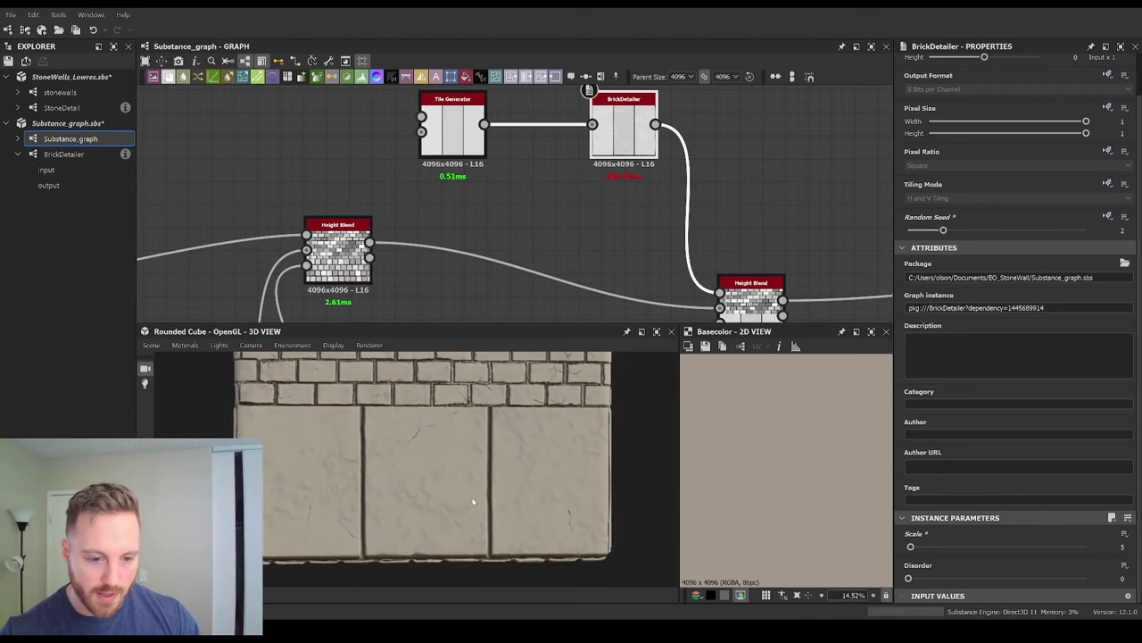
Step: Set Scale to 13 on the BrickDetailer between the second Tile Generator and the first Height Blend, and check the upper bricks
{"action": "scroll", "coordinate": [473, 501], "scroll_direction": "down", "scroll_amount": 5}
{"action": "scroll", "coordinate": [534, 246], "scroll_direction": "down", "scroll_amount": 3}
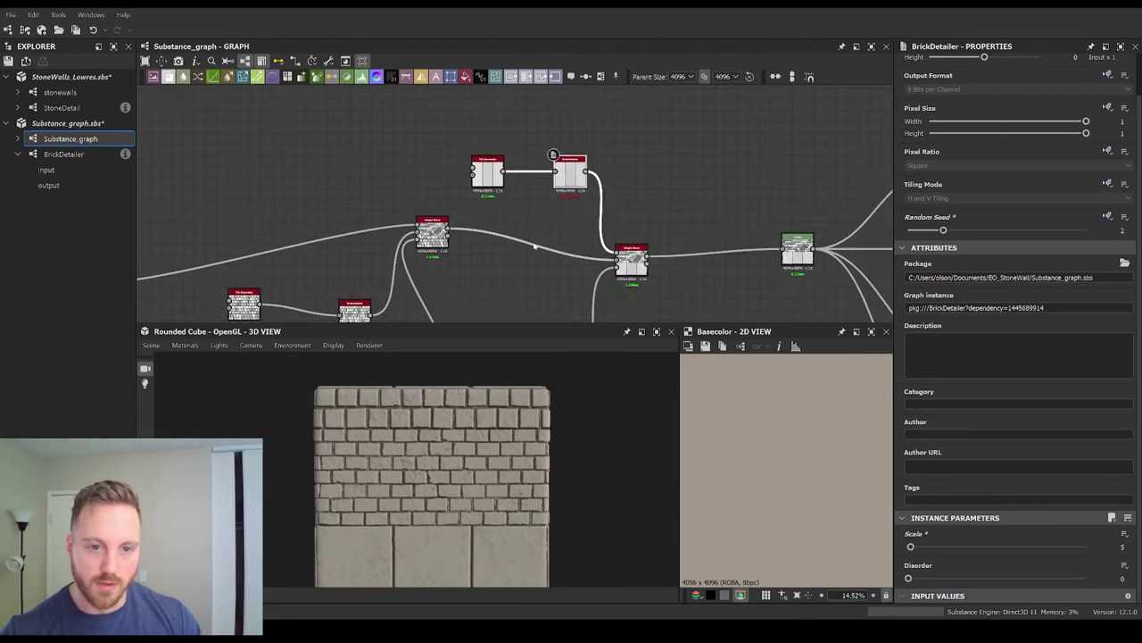
{"action": "middle_click_drag", "start_coordinate": [522, 256], "coordinate": [563, 196]}
{"action": "scroll", "coordinate": [483, 179], "scroll_direction": "up", "scroll_amount": 6}
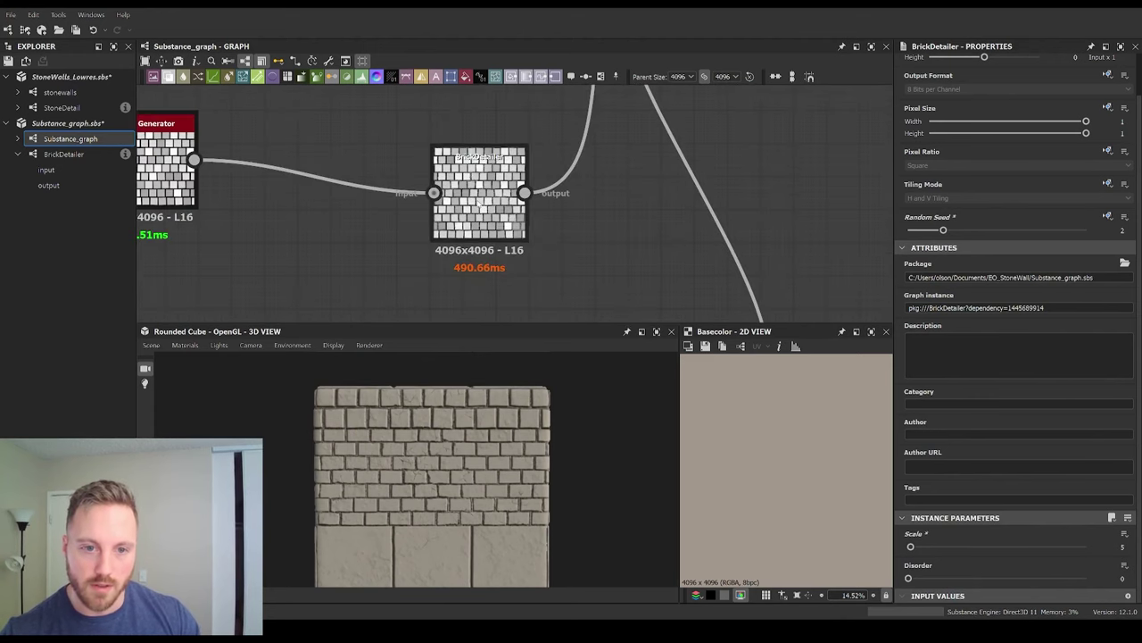
{"action": "scroll", "coordinate": [506, 408], "scroll_direction": "up", "scroll_amount": 5}
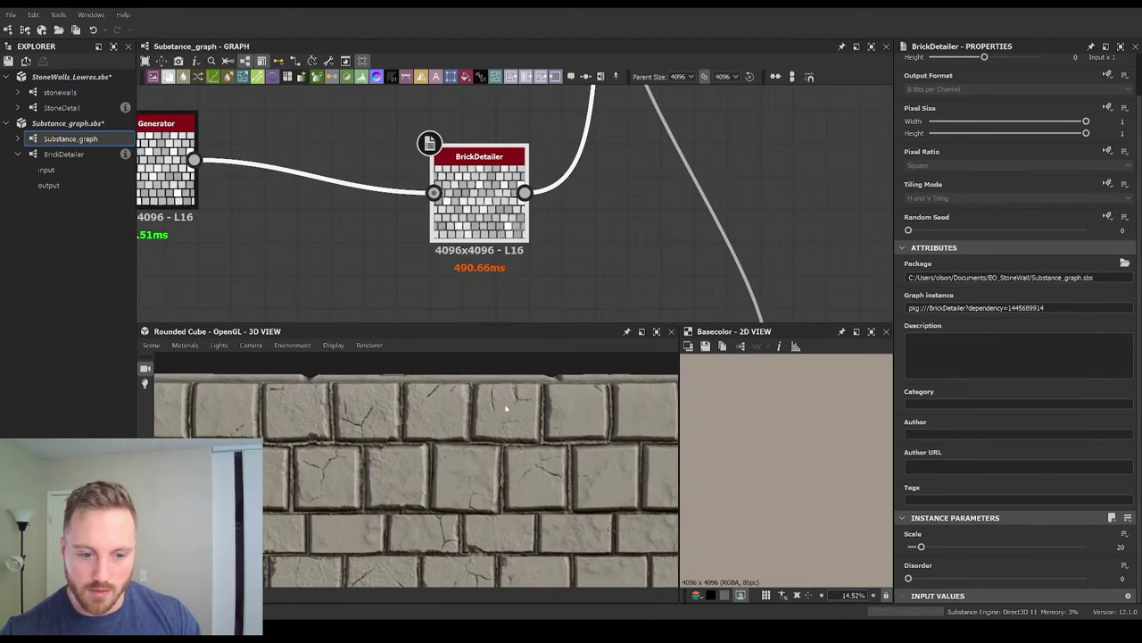
{"action": "left_click_drag", "start_coordinate": [921, 547], "coordinate": [917, 547]}
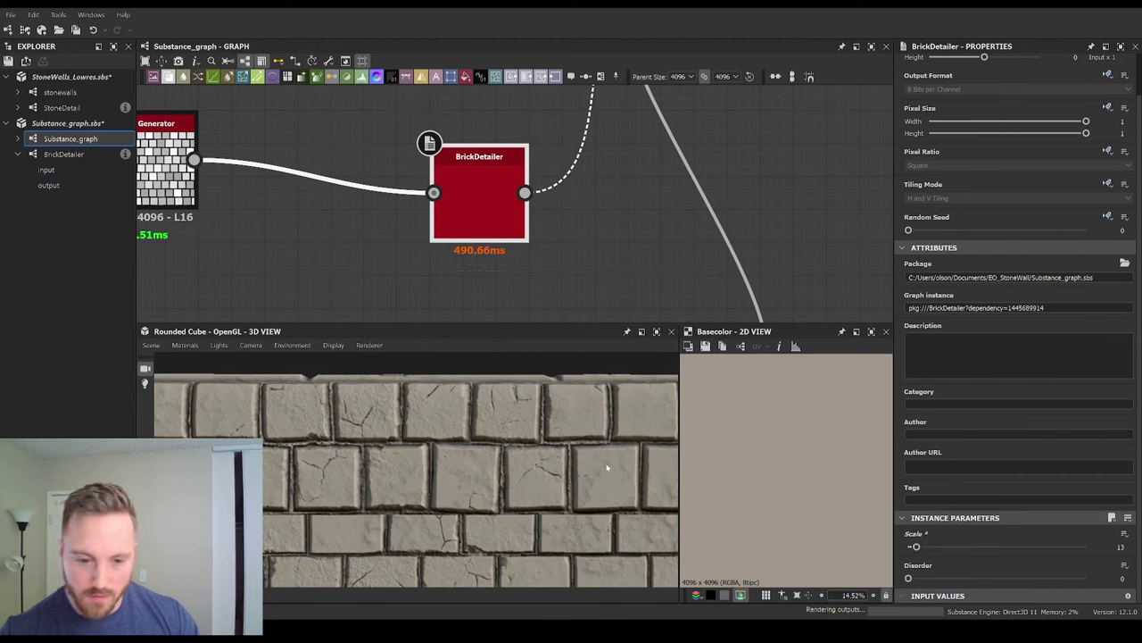
{"action": "scroll", "coordinate": [464, 456], "scroll_direction": "down", "scroll_amount": 5}
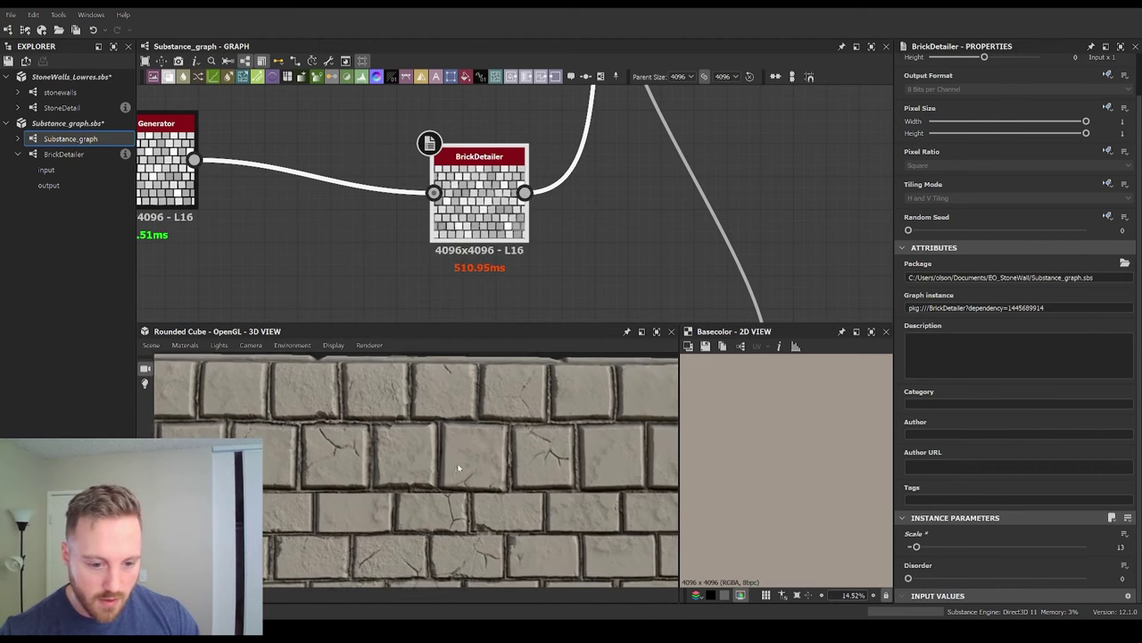
{"action": "left_click_drag", "start_coordinate": [464, 456], "coordinate": [522, 381]}
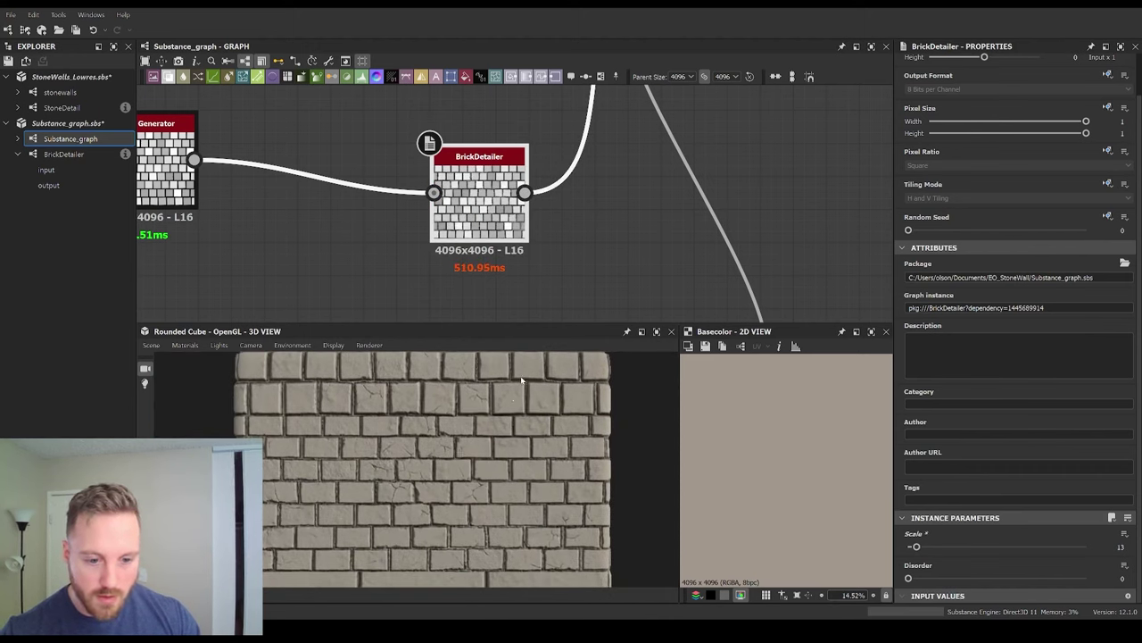
Step: Set the Random Seed of the upper bricks' BrickDetailer to 4 and compare the rows in the 3D preview
{"action": "left_click", "coordinate": [976, 230]}
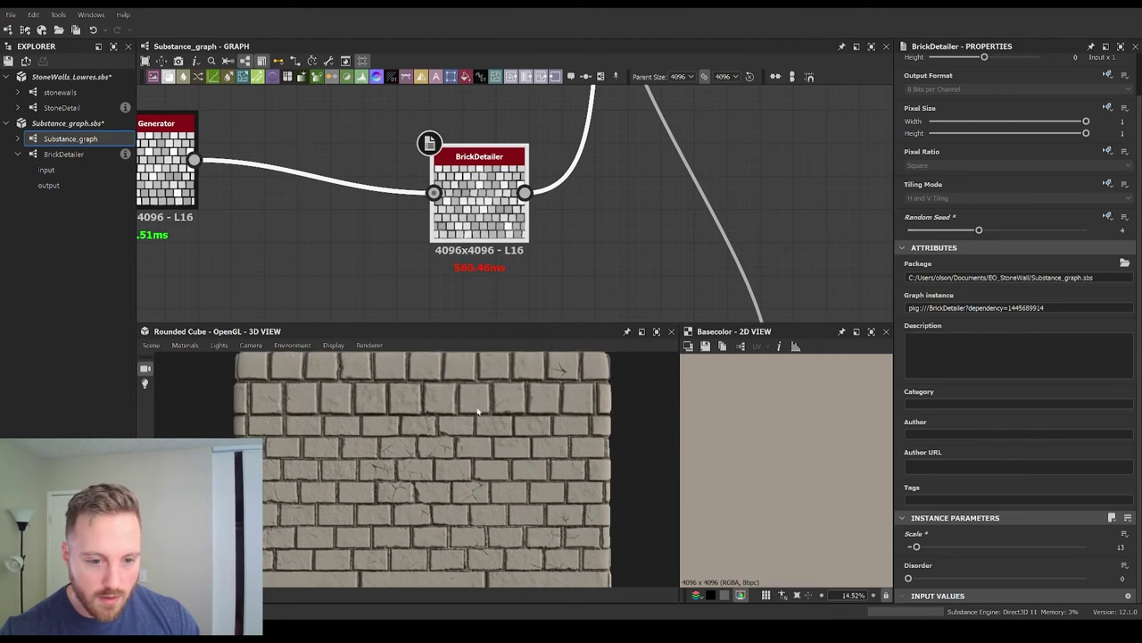
{"action": "left_click_drag", "start_coordinate": [477, 411], "coordinate": [471, 414]}
{"action": "scroll", "coordinate": [468, 413], "scroll_direction": "down", "scroll_amount": 2}
{"action": "right_click_drag", "start_coordinate": [467, 413], "coordinate": [545, 410], "text": "ctrl+shift"}
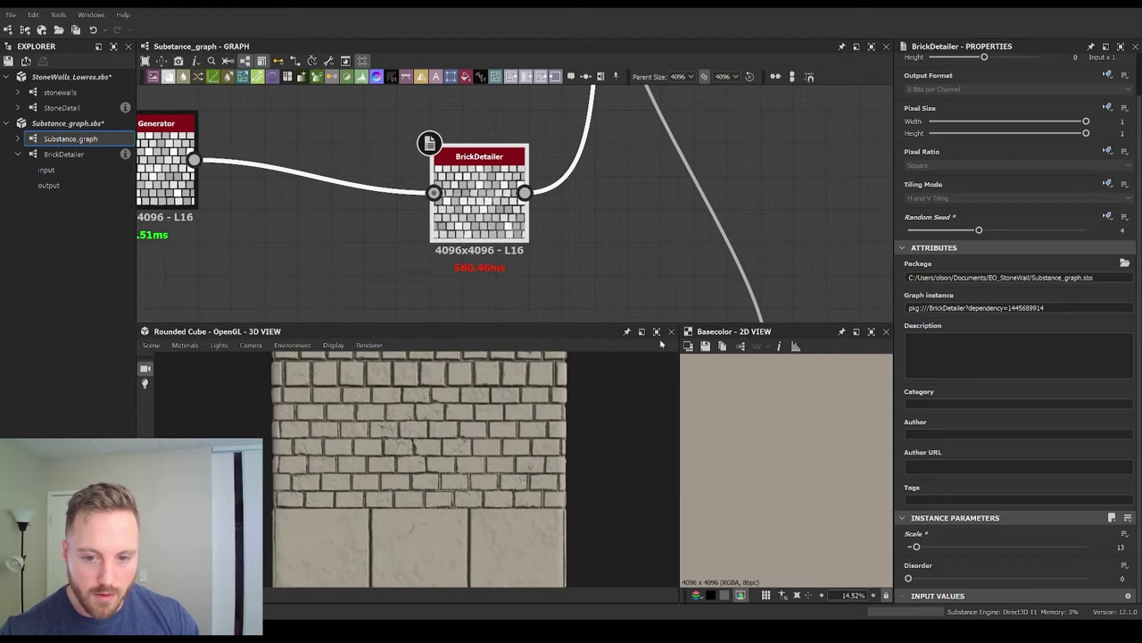
Step: Maximize the 3D view and examine the cracks, edges and surface wear on all three brick patterns up close
{"action": "left_click", "coordinate": [657, 332]}
{"action": "scroll", "coordinate": [630, 339], "scroll_direction": "up", "scroll_amount": 5}
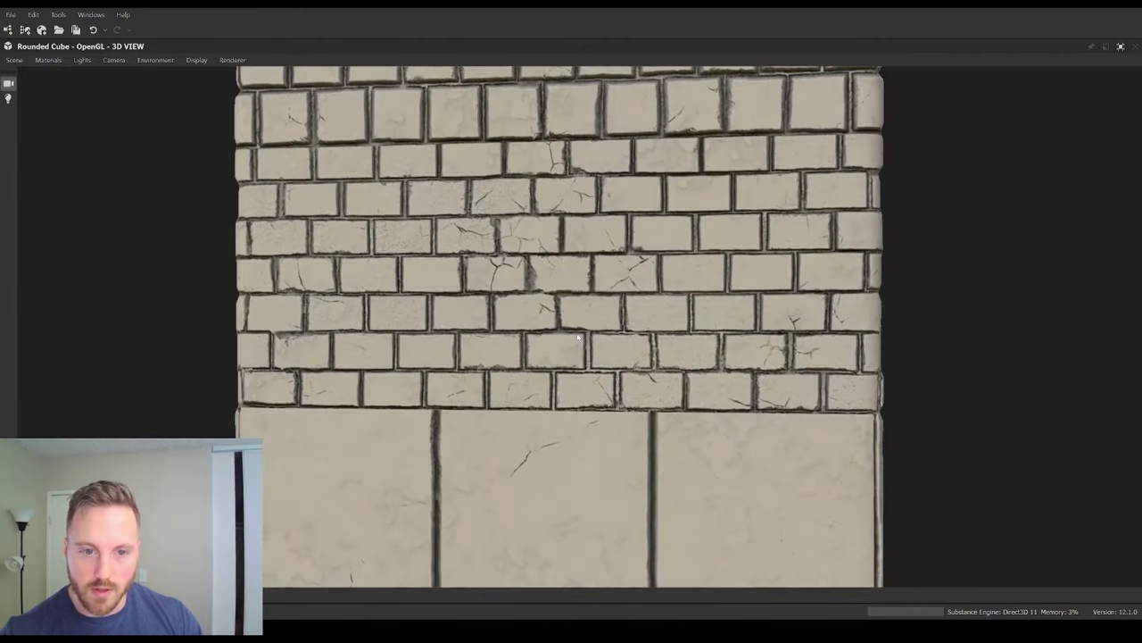
{"action": "scroll", "coordinate": [578, 337], "scroll_direction": "down", "scroll_amount": 2}
{"action": "mouse_move", "coordinate": [578, 337]}
{"action": "left_mouse_down"}
{"action": "mouse_move", "coordinate": [647, 331]}
{"action": "mouse_move", "coordinate": [580, 323]}
{"action": "left_mouse_up"}
{"action": "scroll", "coordinate": [582, 319], "scroll_direction": "down", "scroll_amount": 2}
{"action": "scroll", "coordinate": [594, 306], "scroll_direction": "up", "scroll_amount": 4}
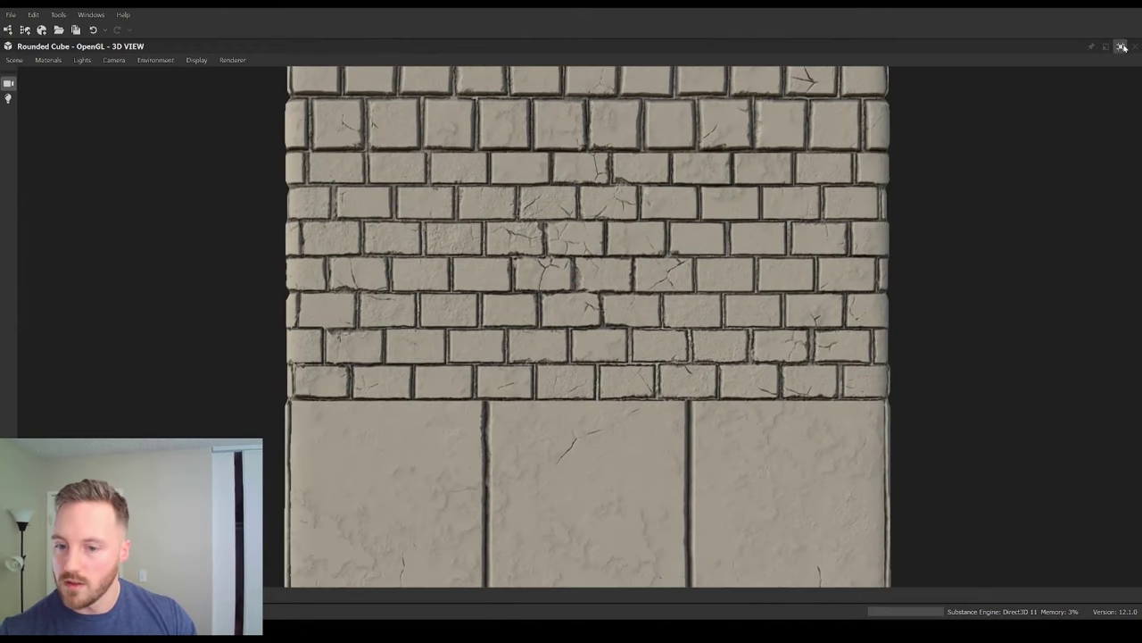
{"action": "scroll", "coordinate": [517, 311], "scroll_direction": "up", "scroll_amount": 6}
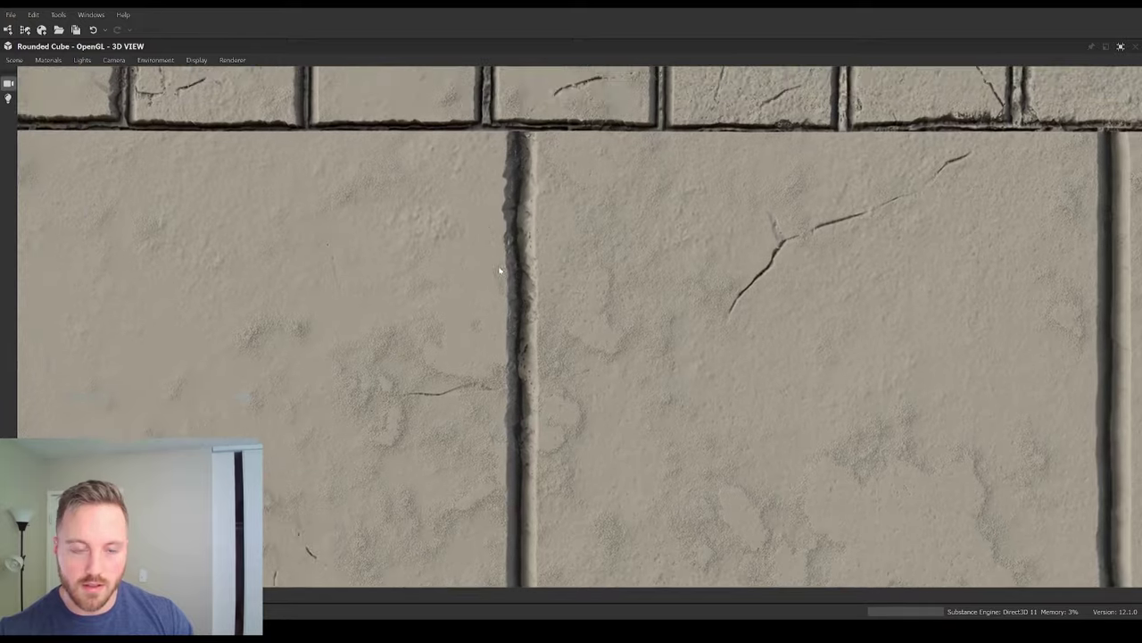
{"action": "scroll", "coordinate": [648, 304], "scroll_direction": "down", "scroll_amount": 5}
{"action": "scroll", "coordinate": [661, 242], "scroll_direction": "up", "scroll_amount": 2}
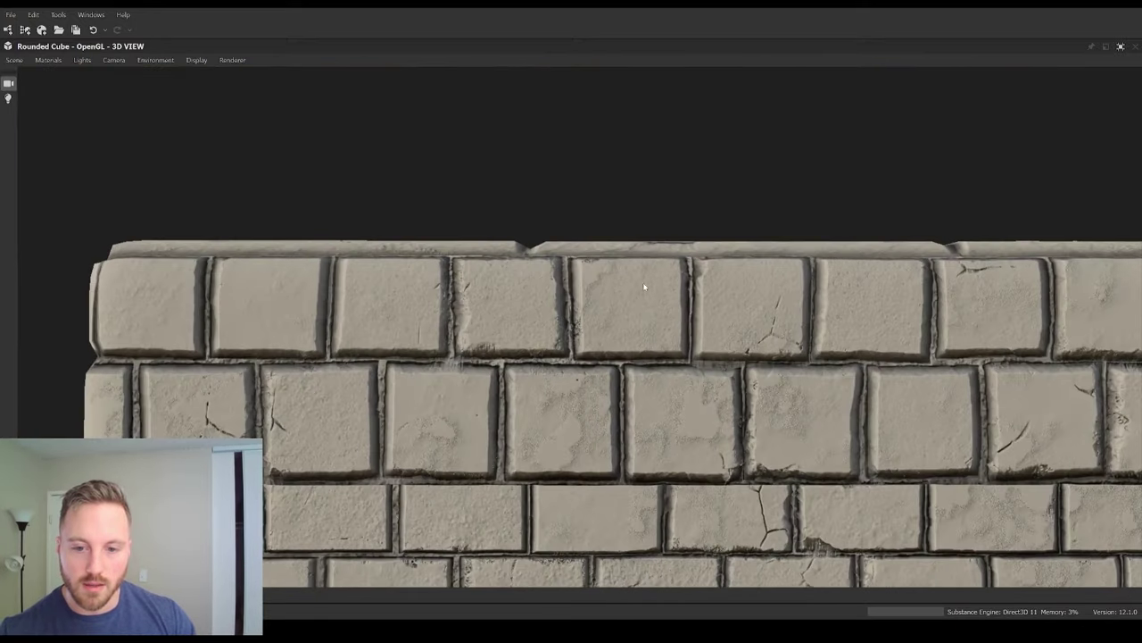
{"action": "scroll", "coordinate": [643, 295], "scroll_direction": "up", "scroll_amount": 2}
{"action": "scroll", "coordinate": [625, 332], "scroll_direction": "down", "scroll_amount": 2}
{"action": "scroll", "coordinate": [615, 335], "scroll_direction": "up", "scroll_amount": 6}
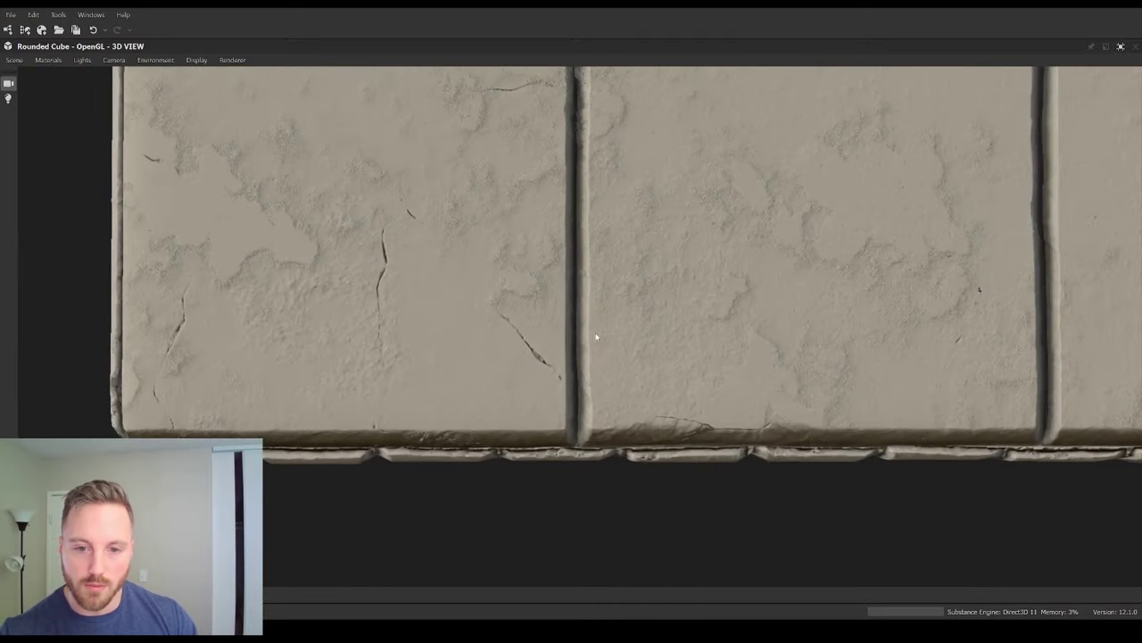
{"action": "scroll", "coordinate": [579, 326], "scroll_direction": "up", "scroll_amount": 2}
{"action": "scroll", "coordinate": [693, 319], "scroll_direction": "down", "scroll_amount": 4}
{"action": "scroll", "coordinate": [645, 311], "scroll_direction": "up", "scroll_amount": 2}
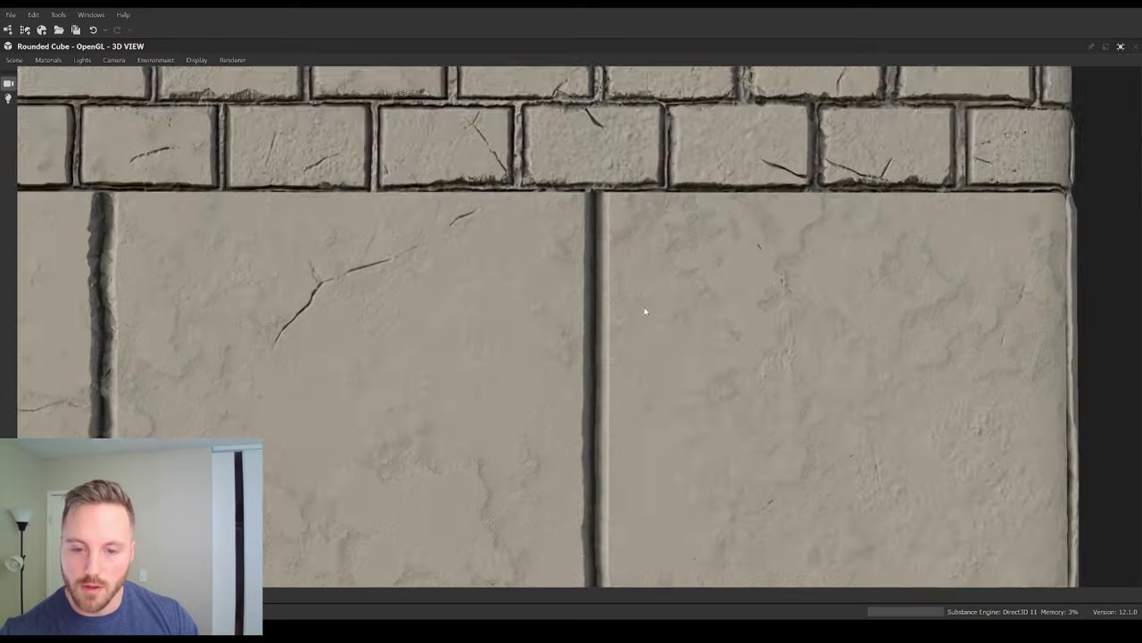
{"action": "scroll", "coordinate": [604, 312], "scroll_direction": "up", "scroll_amount": 3}
{"action": "scroll", "coordinate": [607, 312], "scroll_direction": "down", "scroll_amount": 4}
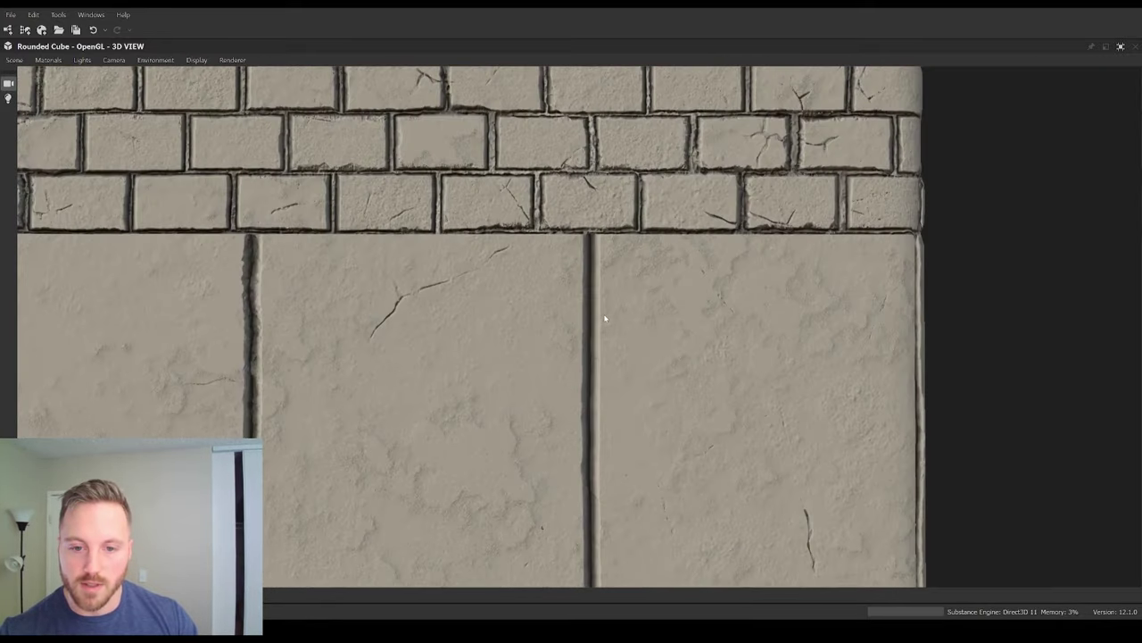
{"action": "scroll", "coordinate": [598, 322], "scroll_direction": "down", "scroll_amount": 1}
{"action": "scroll", "coordinate": [592, 324], "scroll_direction": "up", "scroll_amount": 1}
{"action": "scroll", "coordinate": [610, 306], "scroll_direction": "down", "scroll_amount": 6}
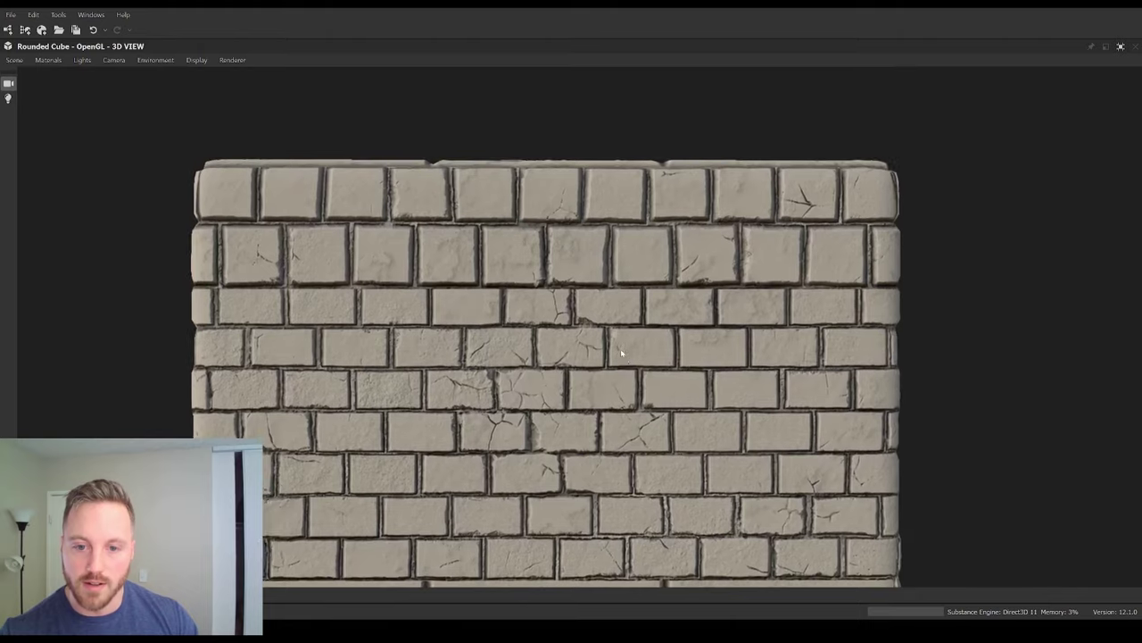
Step: Examine the upper and middle brick rows up close from a slight angle, and return the 3D view to its normal size
{"action": "middle_click_drag", "start_coordinate": [623, 353], "coordinate": [612, 312]}
{"action": "left_click_drag", "start_coordinate": [612, 311], "coordinate": [636, 300]}
{"action": "middle_click_drag", "start_coordinate": [607, 105], "coordinate": [596, 209]}
{"action": "scroll", "coordinate": [595, 209], "scroll_direction": "up", "scroll_amount": 3}
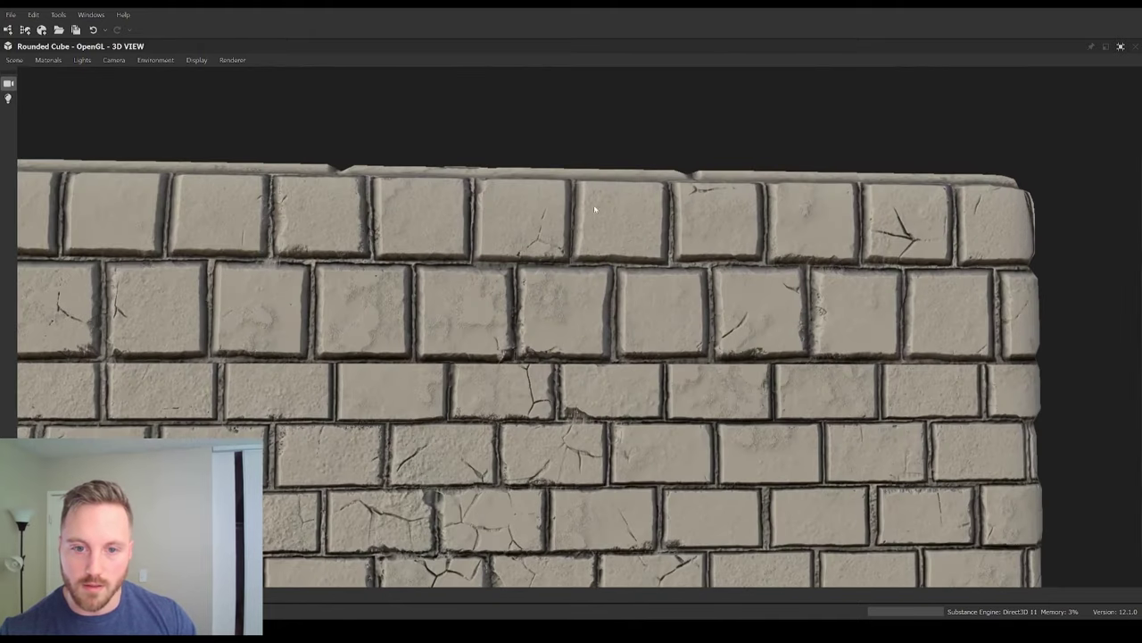
{"action": "scroll", "coordinate": [601, 211], "scroll_direction": "up", "scroll_amount": 4}
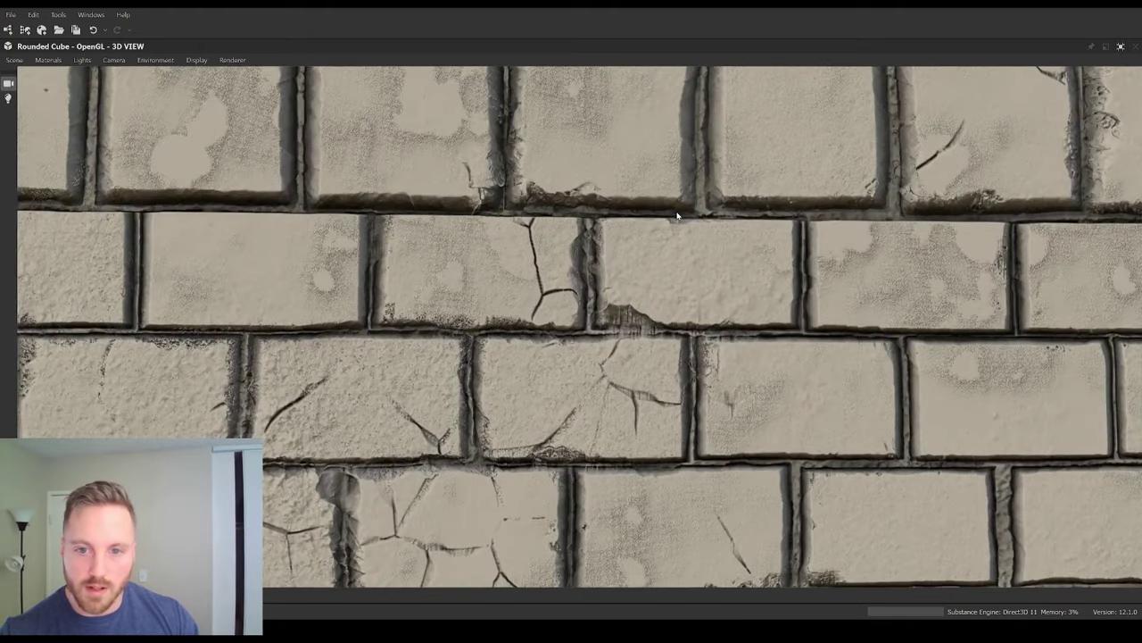
{"action": "scroll", "coordinate": [677, 215], "scroll_direction": "down", "scroll_amount": 5}
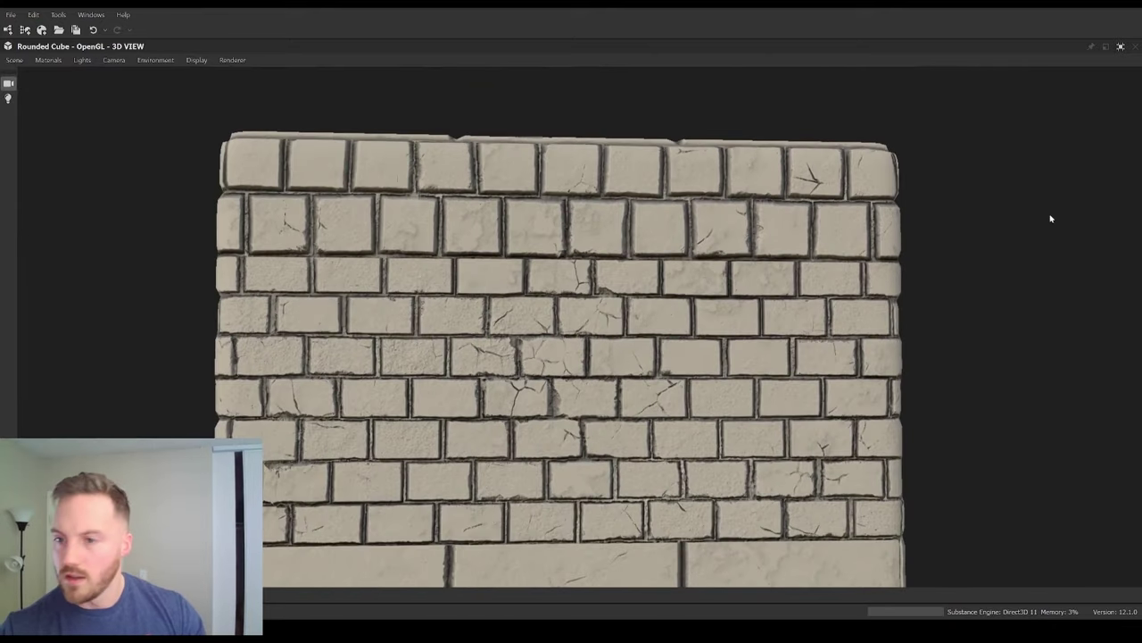
{"action": "left_click", "coordinate": [1121, 45]}
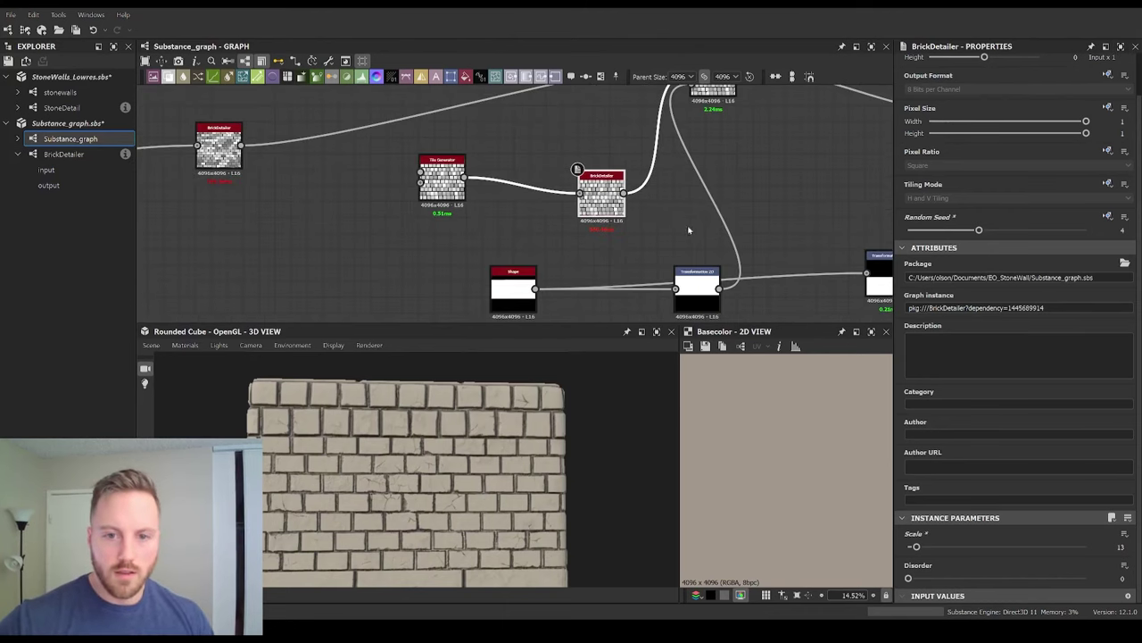
Step: Move the whole height network, up to and including the Levels node, away from the map and output nodes to make room
{"action": "middle_click_drag", "start_coordinate": [707, 214], "coordinate": [698, 213]}
{"action": "scroll", "coordinate": [679, 235], "scroll_direction": "down", "scroll_amount": 8}
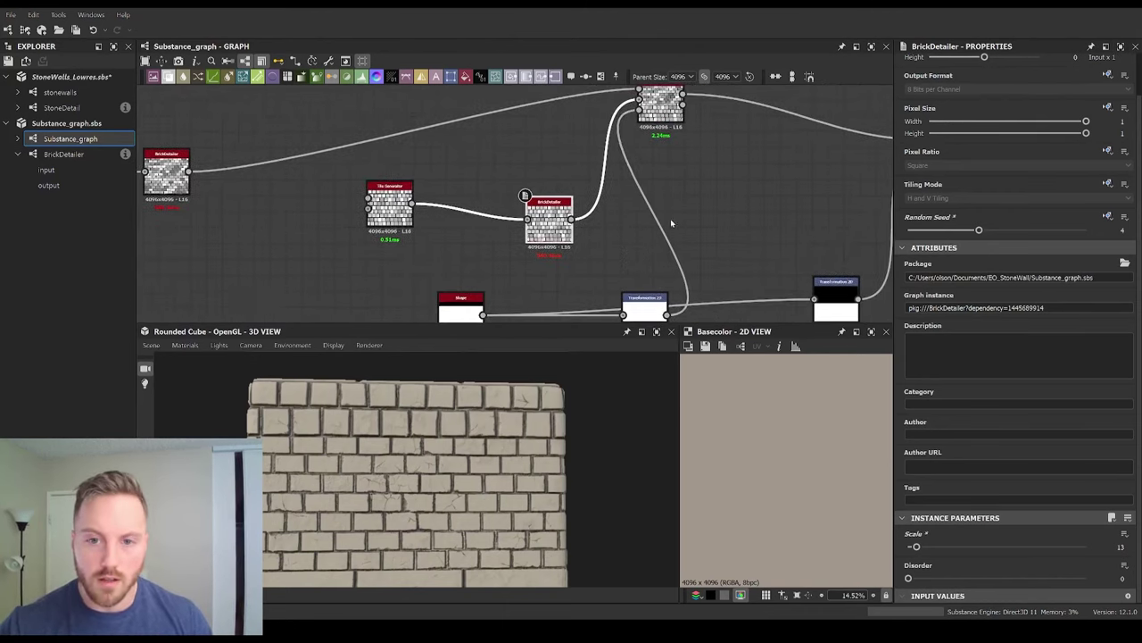
{"action": "scroll", "coordinate": [336, 201], "scroll_direction": "up", "scroll_amount": 4}
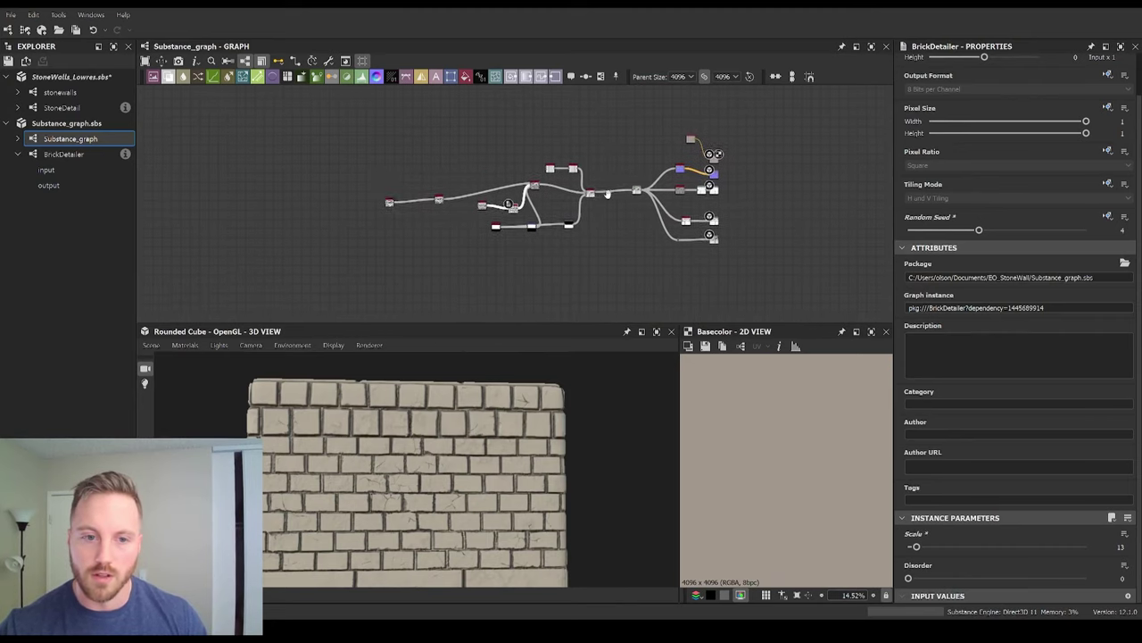
{"action": "left_click_drag", "start_coordinate": [280, 143], "coordinate": [765, 289]}
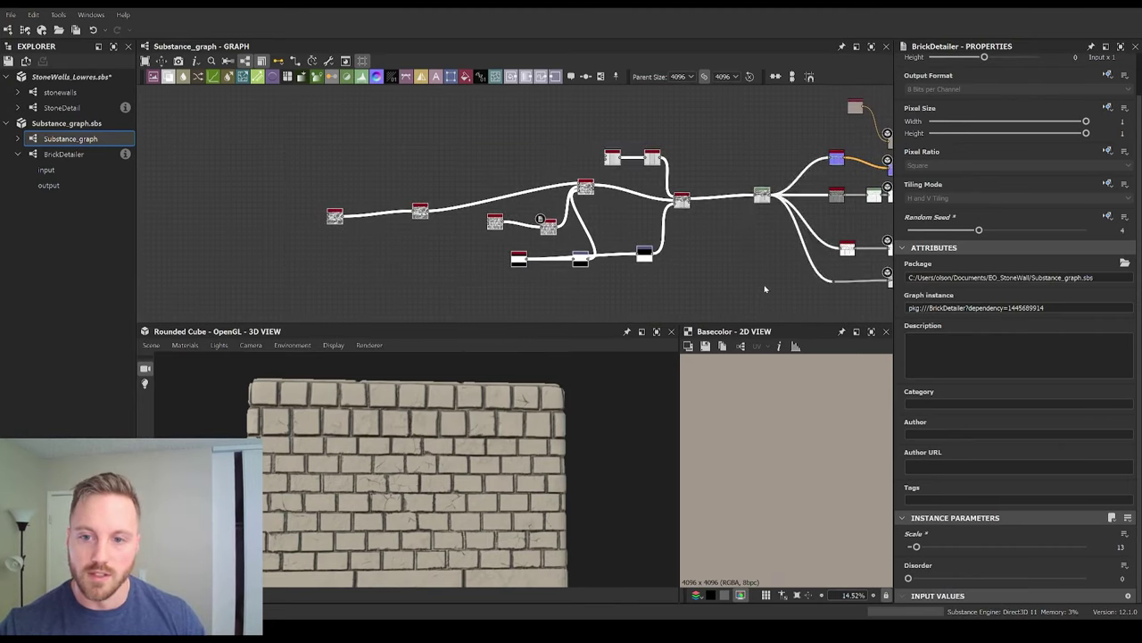
{"action": "left_click_drag", "start_coordinate": [768, 198], "coordinate": [635, 192]}
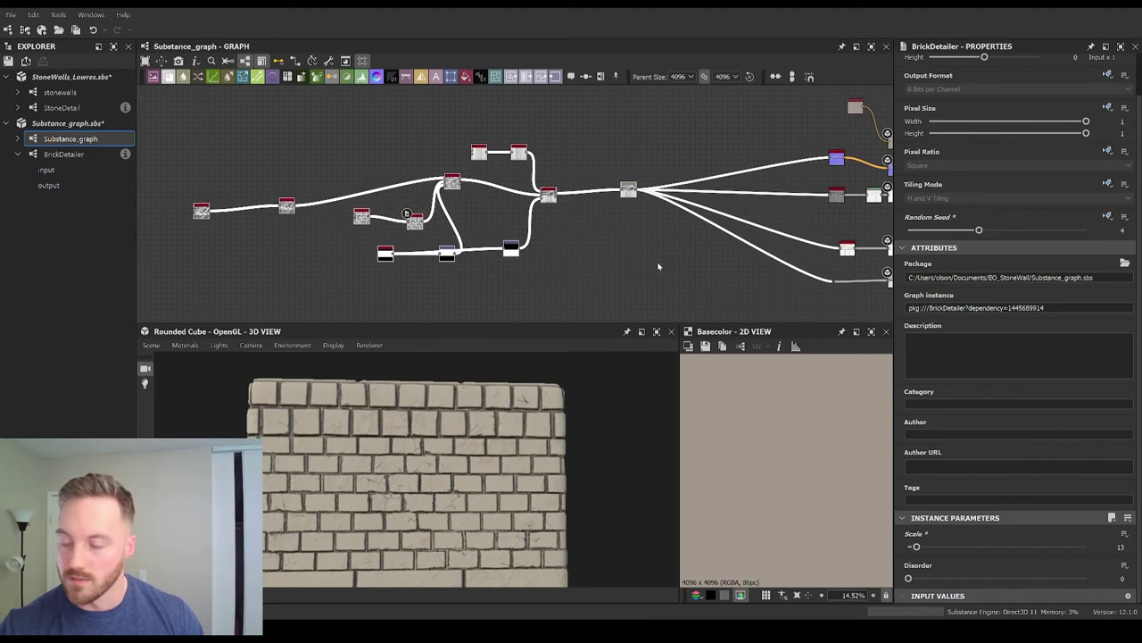
{"action": "left_click", "coordinate": [658, 265]}
Step: Add a Gradient Map node and place it above the connections leaving the Levels node
{"action": "middle_click_drag", "start_coordinate": [575, 257], "coordinate": [633, 265]}
{"action": "scroll", "coordinate": [633, 265], "scroll_direction": "up", "scroll_amount": 3}
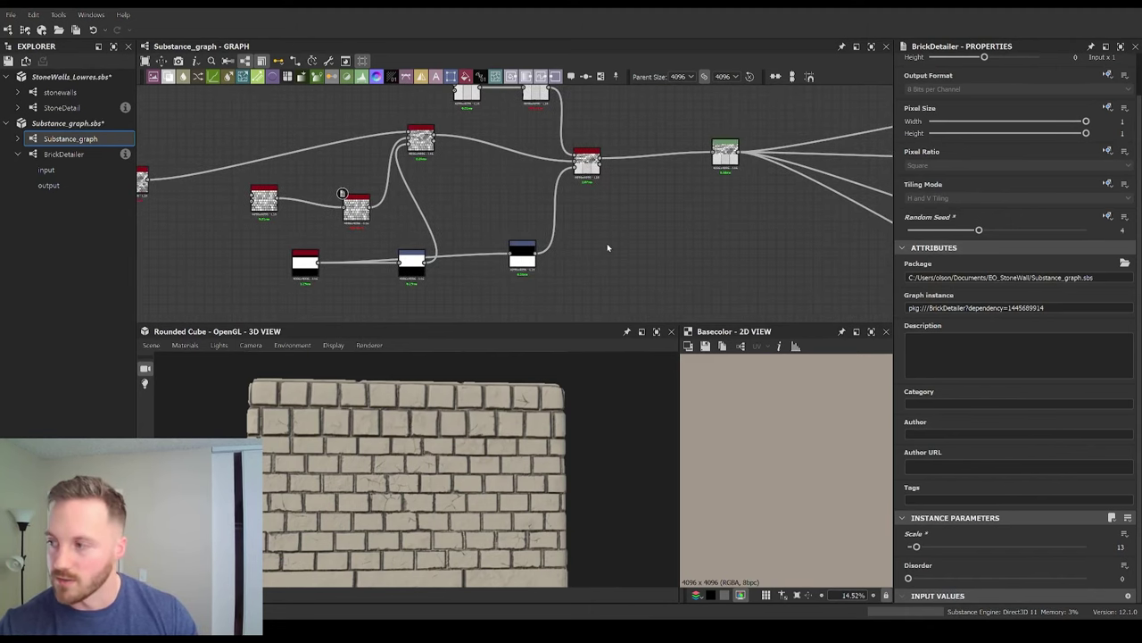
{"action": "middle_click_drag", "start_coordinate": [820, 172], "coordinate": [568, 252]}
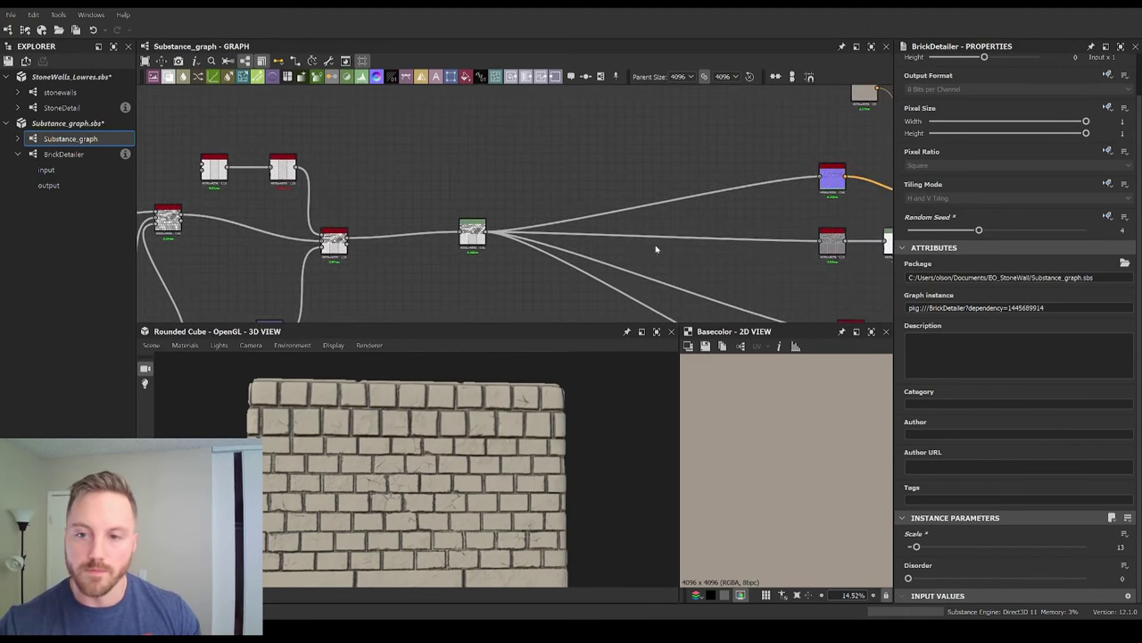
{"action": "middle_click_drag", "start_coordinate": [679, 247], "coordinate": [439, 250]}
{"action": "middle_click_drag", "start_coordinate": [536, 182], "coordinate": [661, 166]}
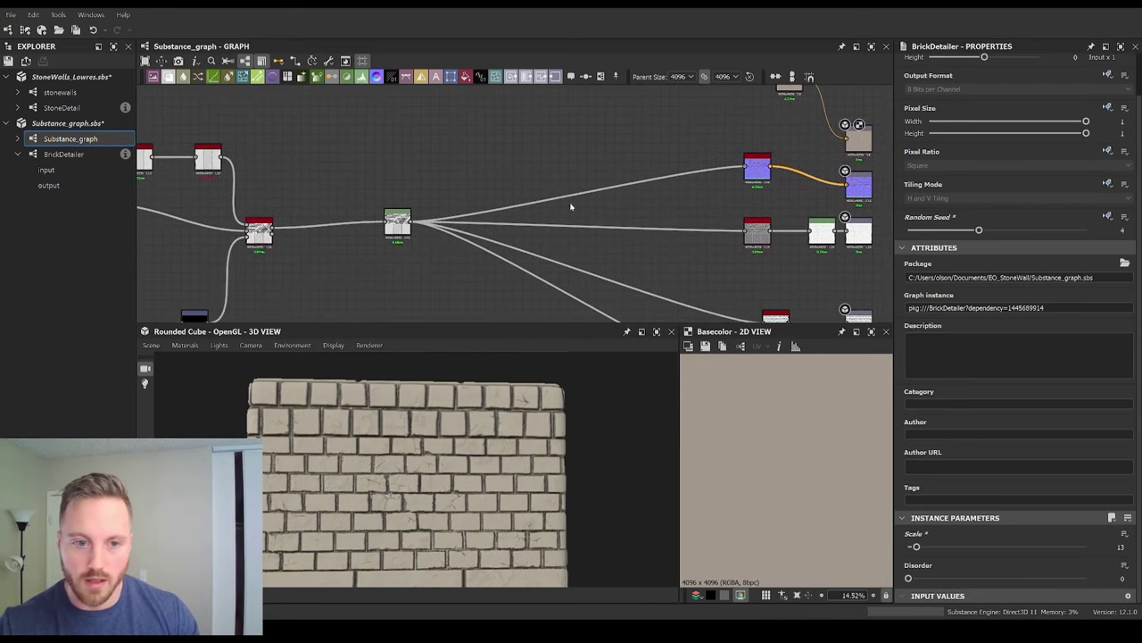
{"action": "scroll", "coordinate": [505, 224], "scroll_direction": "up", "scroll_amount": 4}
{"action": "middle_click_drag", "start_coordinate": [348, 235], "coordinate": [441, 223]}
{"action": "scroll", "coordinate": [473, 222], "scroll_direction": "up", "scroll_amount": 2}
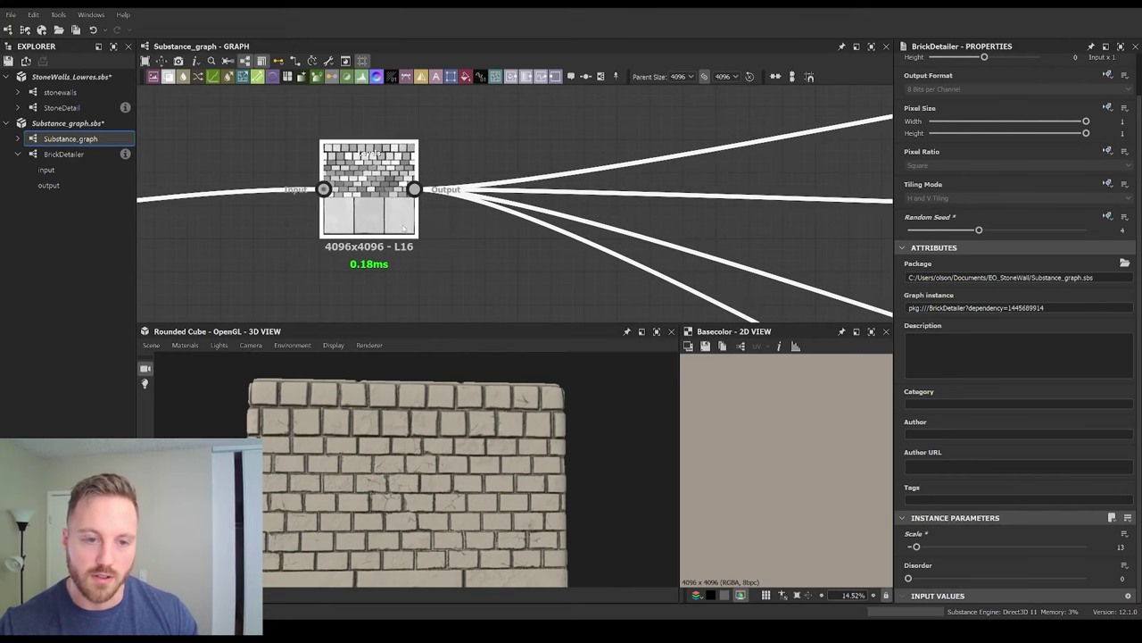
{"action": "middle_click_drag", "start_coordinate": [571, 90], "coordinate": [525, 178]}
{"action": "scroll", "coordinate": [527, 182], "scroll_direction": "down", "scroll_amount": 3}
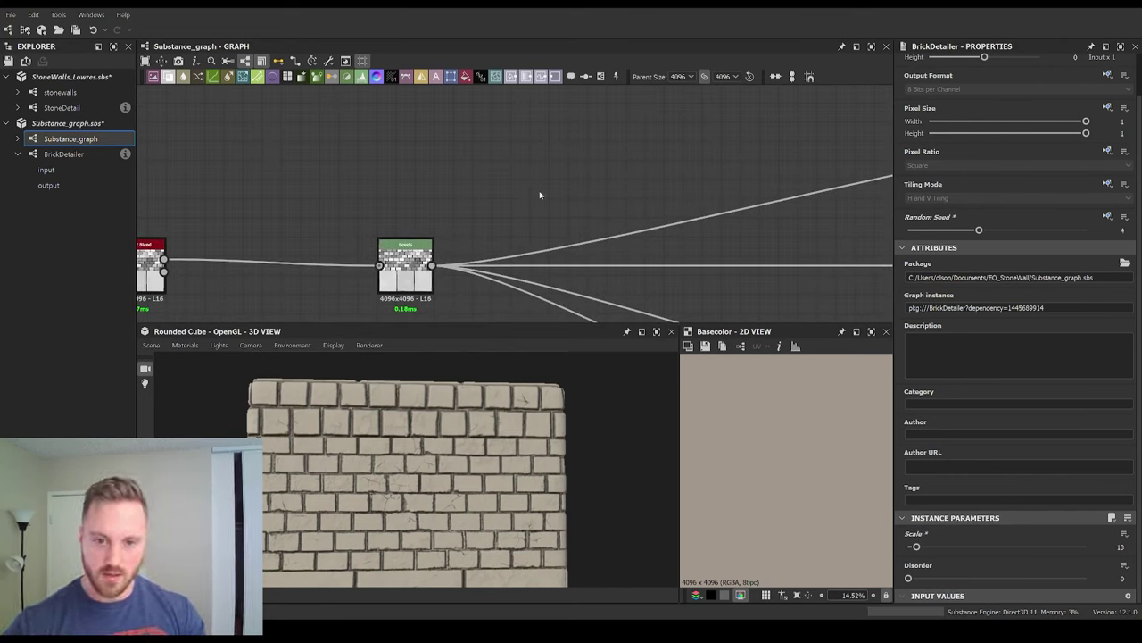
{"action": "key", "text": "Return"}
{"action": "left_click_drag", "start_coordinate": [538, 199], "coordinate": [540, 164]}
{"action": "middle_click_drag", "start_coordinate": [610, 176], "coordinate": [618, 213]}
{"action": "left_click_drag", "start_coordinate": [566, 203], "coordinate": [596, 164]}
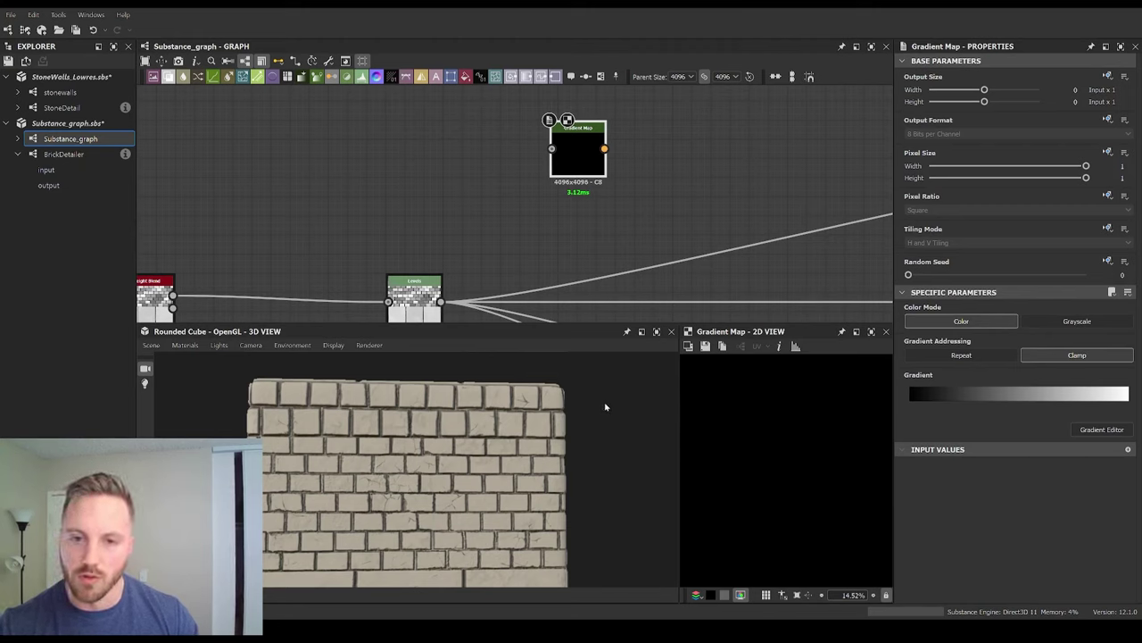
{"action": "left_click_drag", "start_coordinate": [579, 164], "coordinate": [607, 183]}
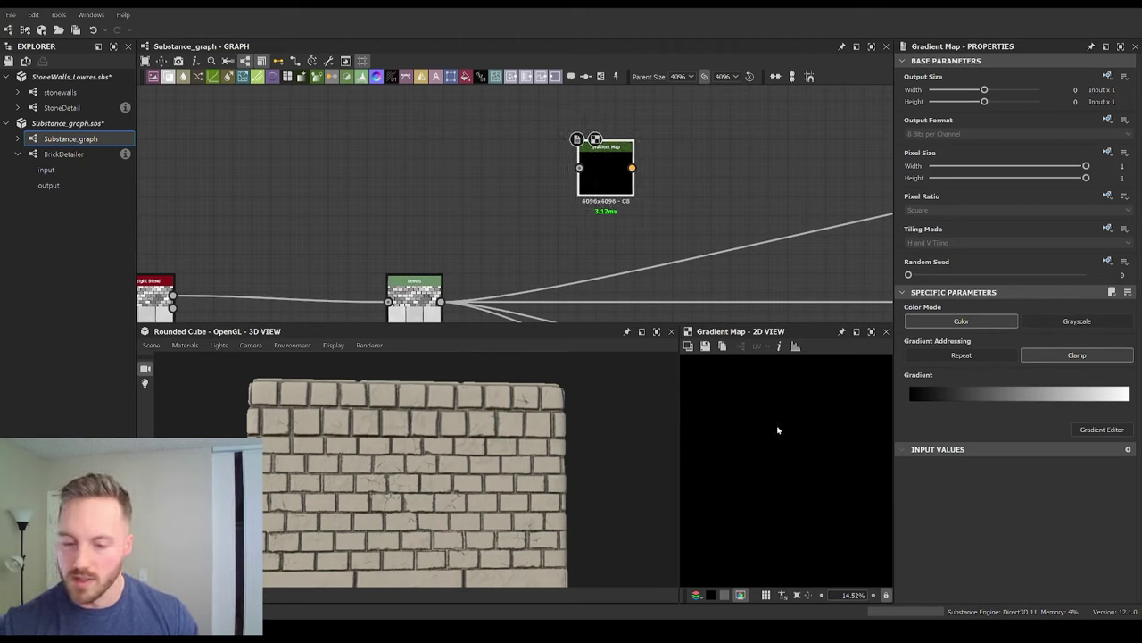
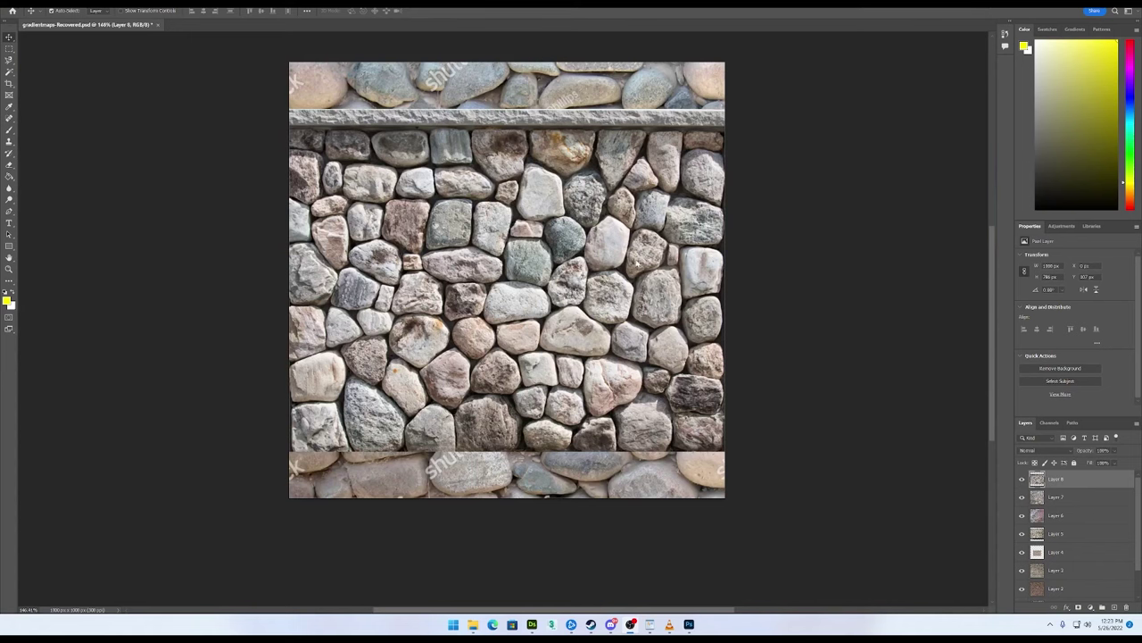
Step: Switch to Photoshop and examine the stone wall reference up close, comparing Layer 8 with the layer beneath it
{"action": "scroll", "coordinate": [642, 292], "scroll_direction": "up", "scroll_amount": 2}
{"action": "scroll", "coordinate": [538, 304], "scroll_direction": "up", "scroll_amount": 4, "text": "alt"}
{"action": "scroll", "coordinate": [537, 303], "scroll_direction": "down", "scroll_amount": 1, "text": "alt"}
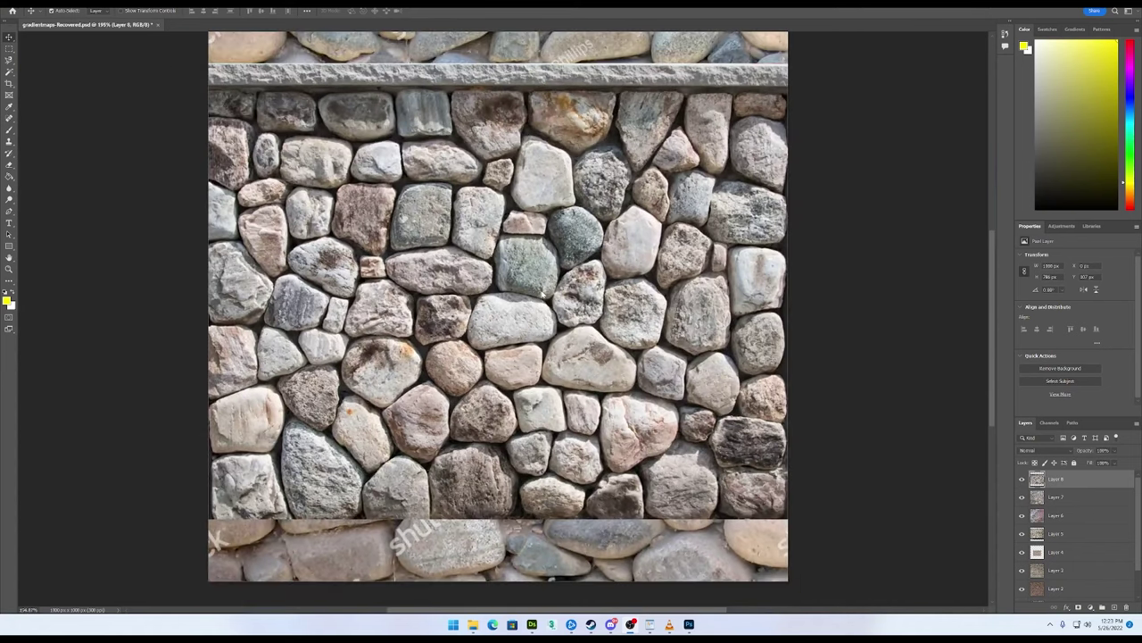
{"action": "scroll", "coordinate": [537, 303], "scroll_direction": "up", "scroll_amount": 2, "text": "alt"}
{"action": "scroll", "coordinate": [776, 323], "scroll_direction": "down", "scroll_amount": 2, "text": "alt"}
{"action": "scroll", "coordinate": [777, 323], "scroll_direction": "up", "scroll_amount": 2, "text": "alt"}
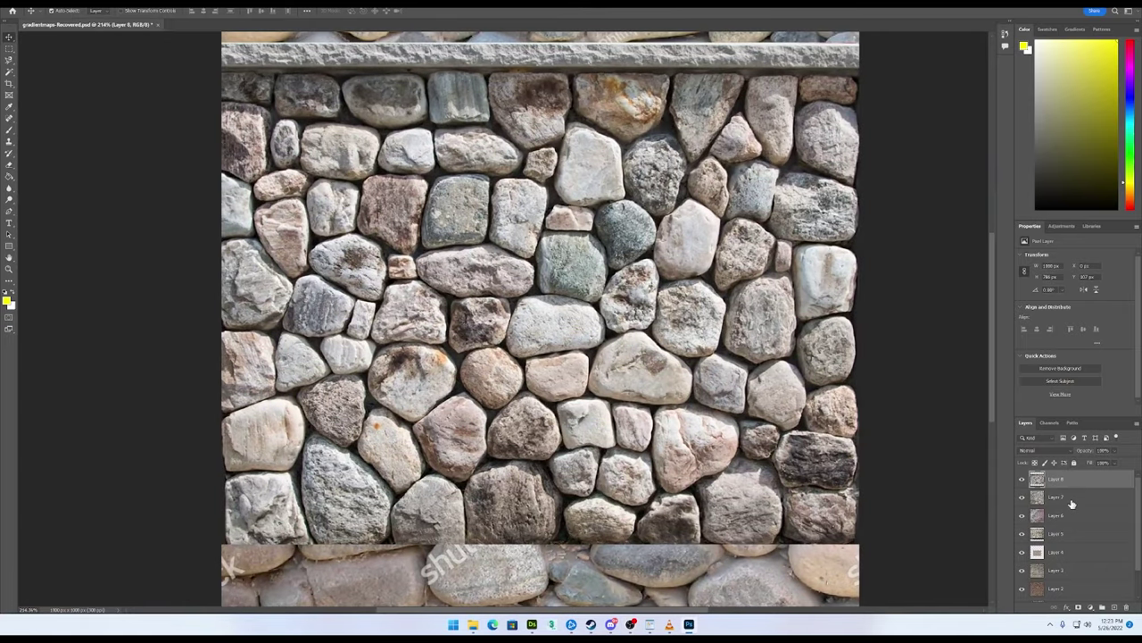
{"action": "left_click", "coordinate": [1023, 480]}
{"action": "left_click", "coordinate": [1023, 480]}
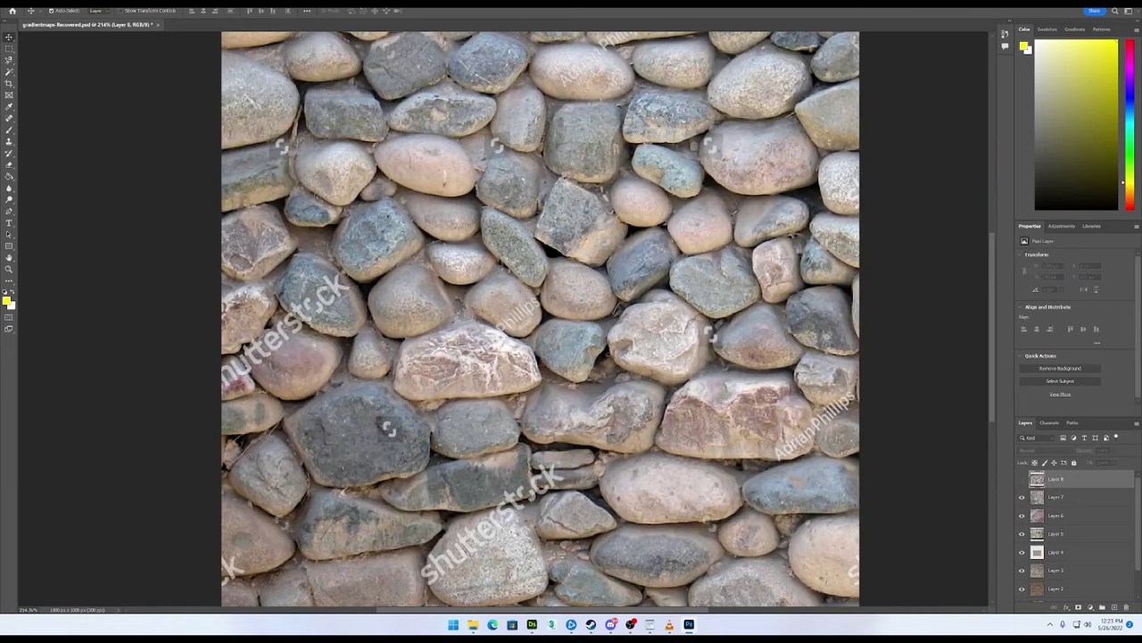
{"action": "left_click", "coordinate": [48, 4]}
{"action": "key", "text": "Escape"}
{"action": "left_click", "coordinate": [1022, 479]}
Step: Apply a Shadows/Highlights adjustment to Layer 8 with the shadow amount, tone and radius set to 0
{"action": "key", "text": "alt+i"}
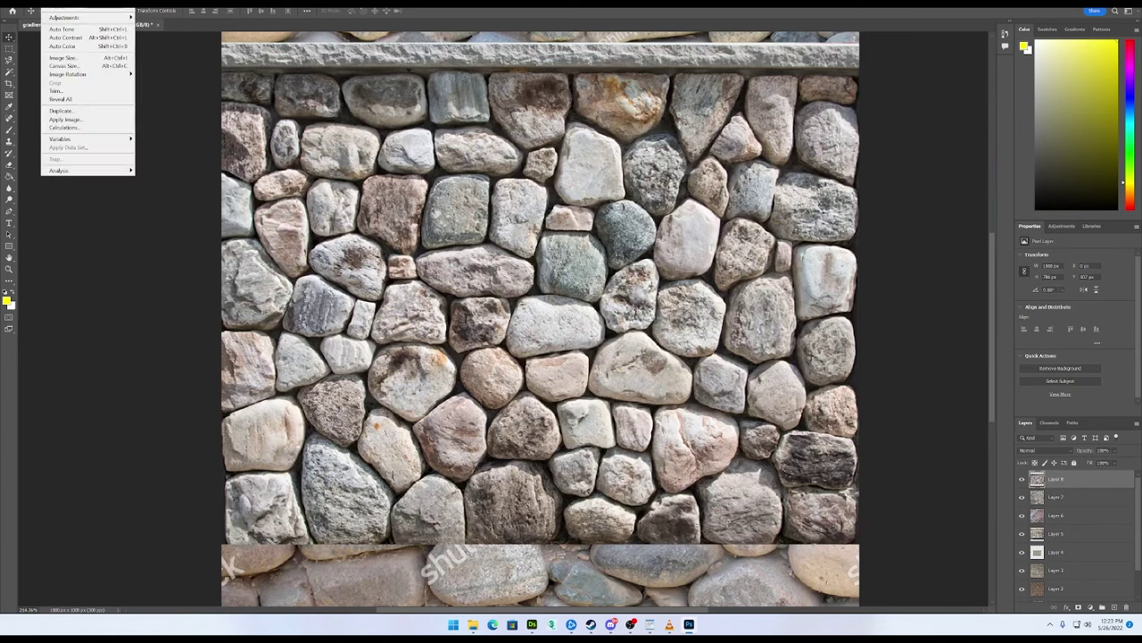
{"action": "mouse_move", "coordinate": [88, 18]}
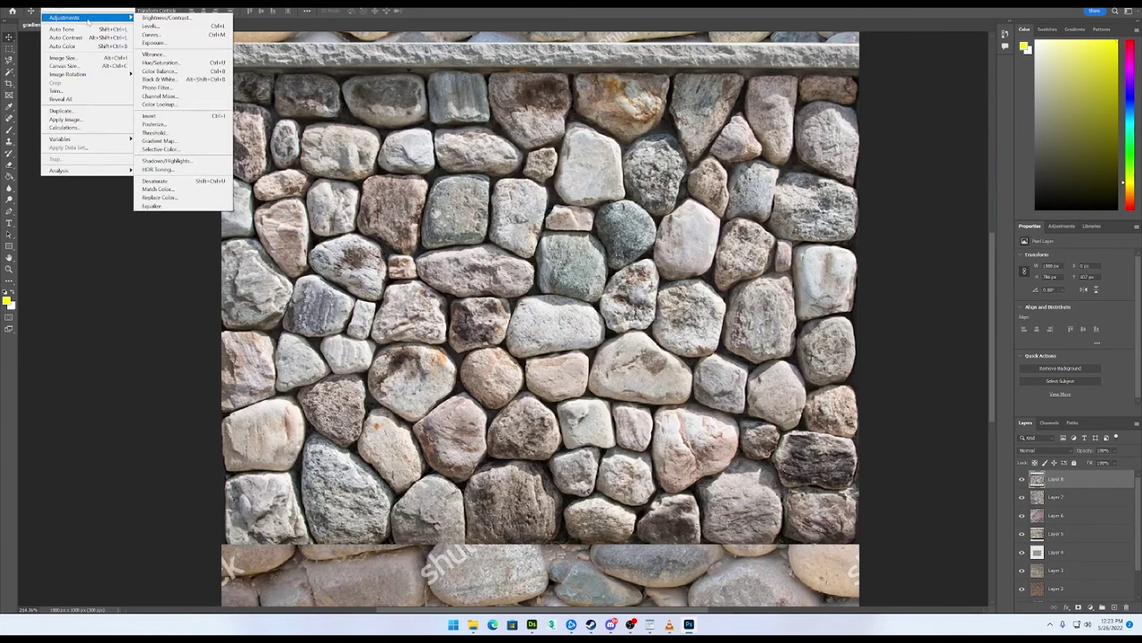
{"action": "left_click", "coordinate": [213, 161]}
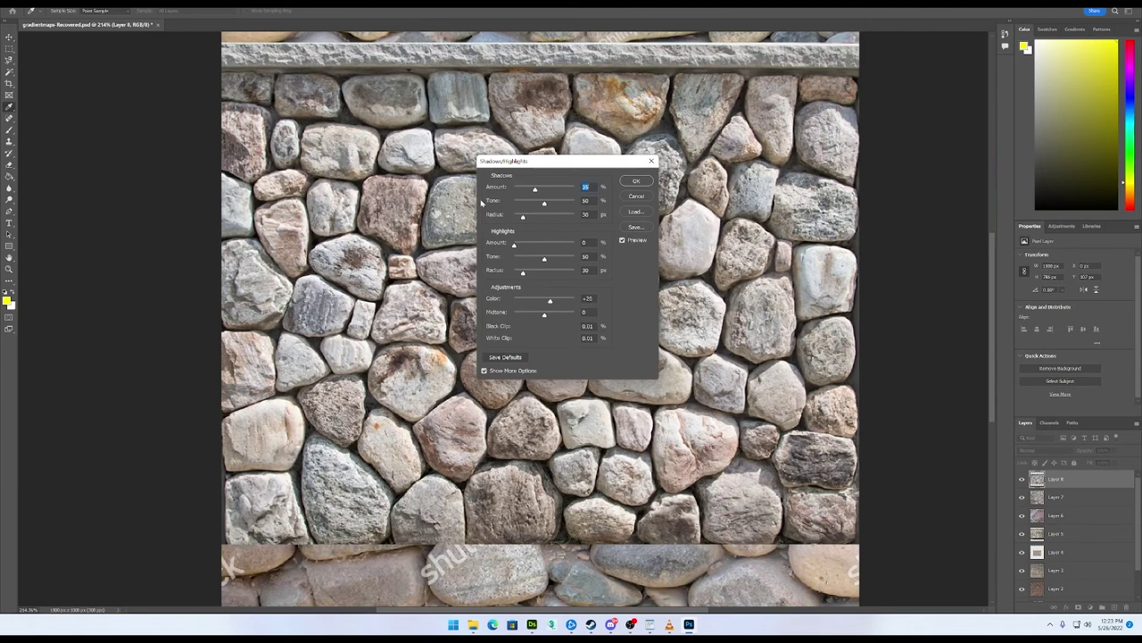
{"action": "type", "text": "0"}
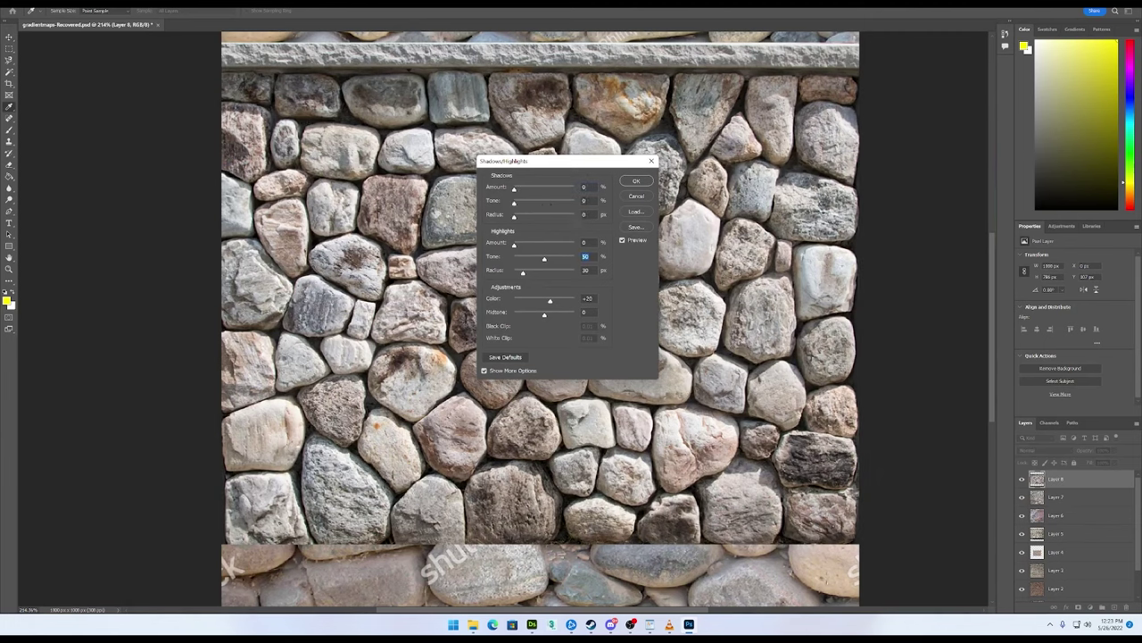
{"action": "left_click", "coordinate": [637, 180]}
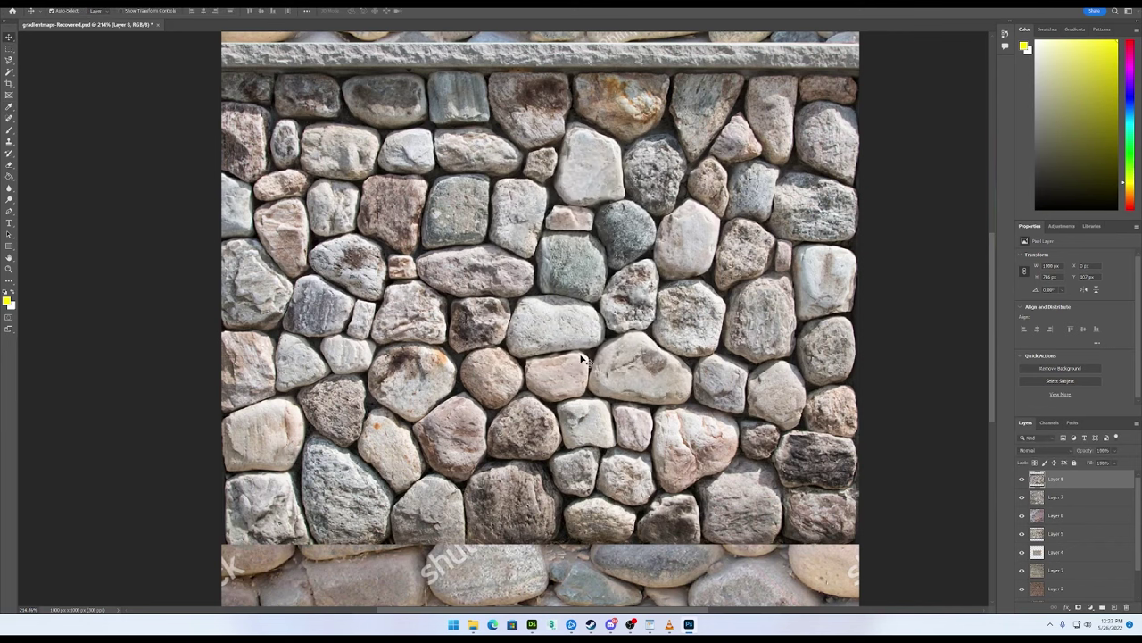
Step: Check the adjusted stone reference, move the image window aside and switch back to Substance Designer
{"action": "scroll", "coordinate": [570, 358], "scroll_direction": "up", "scroll_amount": 3, "text": "alt"}
{"action": "scroll", "coordinate": [566, 359], "scroll_direction": "down", "scroll_amount": 3, "text": "alt"}
{"action": "left_click_drag", "start_coordinate": [924, 4], "coordinate": [975, 45]}
{"action": "left_click_drag", "start_coordinate": [362, 219], "coordinate": [517, 219]}
{"action": "left_click_drag", "start_coordinate": [869, 143], "coordinate": [1141, 84]}
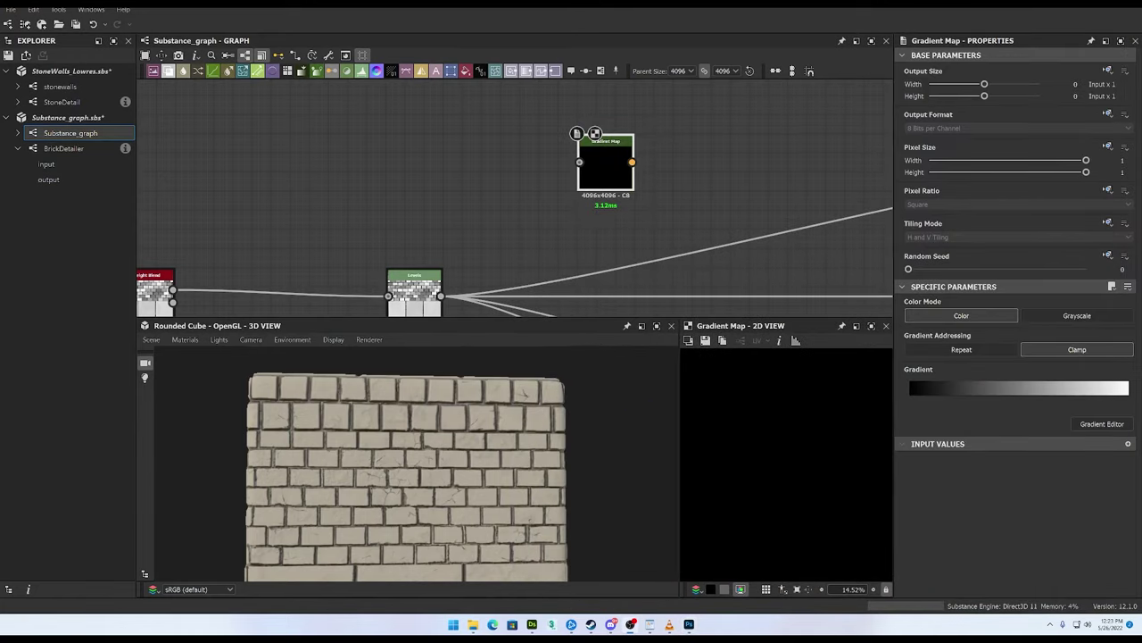
Step: Connect the Levels output to the Gradient Map and pick its gradient from the stone wall reference photo
{"action": "middle_click_drag", "start_coordinate": [462, 265], "coordinate": [476, 245]}
{"action": "left_click_drag", "start_coordinate": [456, 276], "coordinate": [600, 174]}
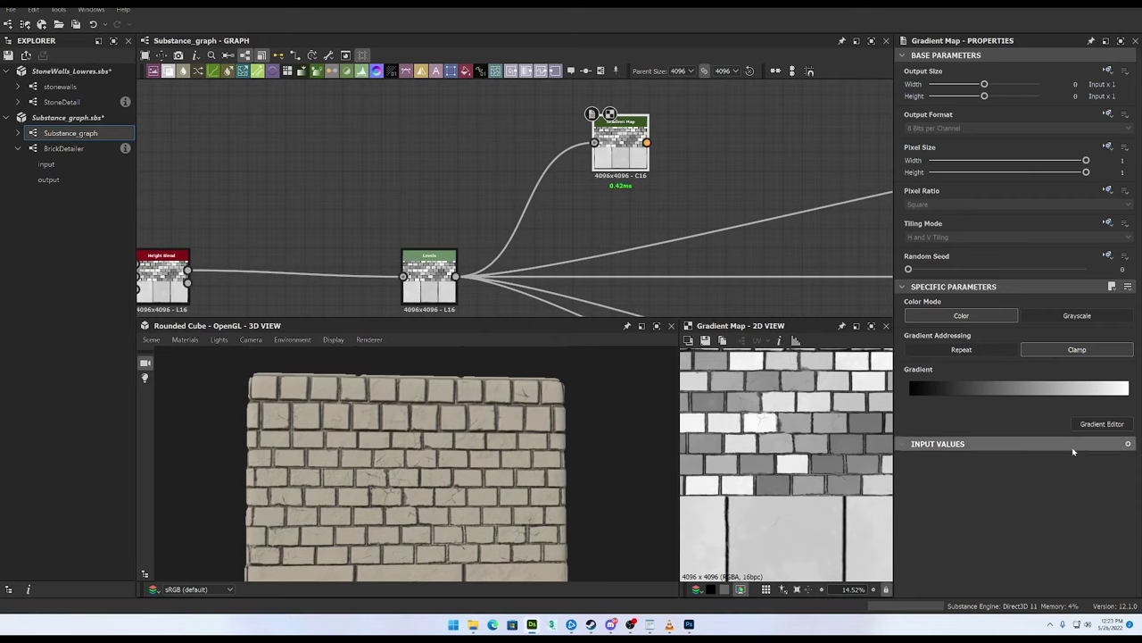
{"action": "left_click", "coordinate": [1103, 424]}
{"action": "left_click", "coordinate": [437, 572]}
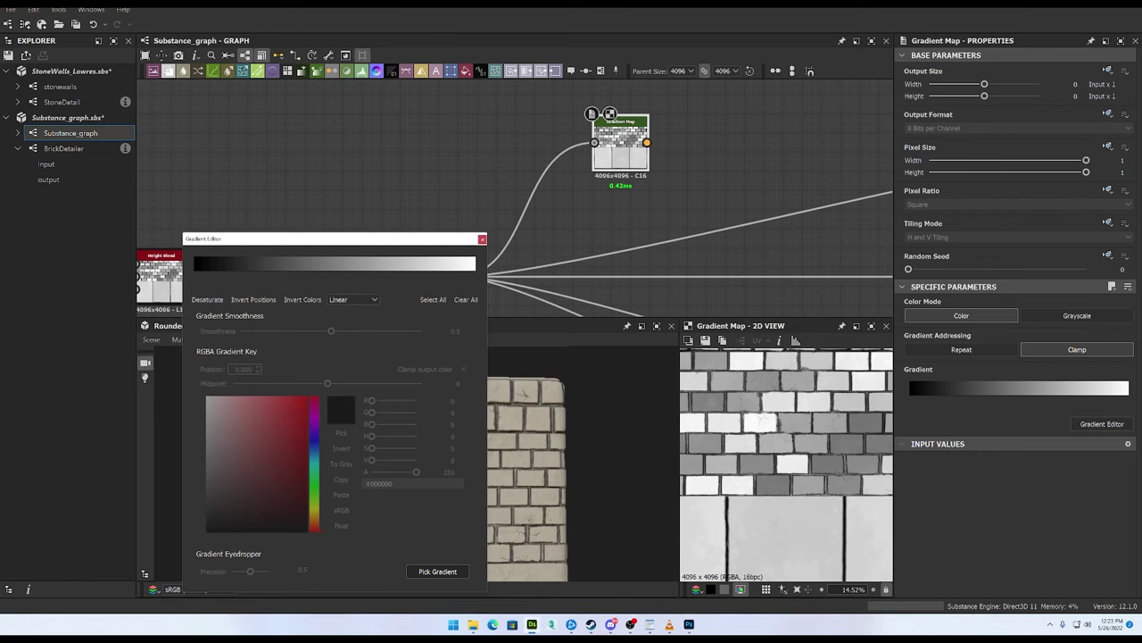
{"action": "left_click", "coordinate": [482, 239]}
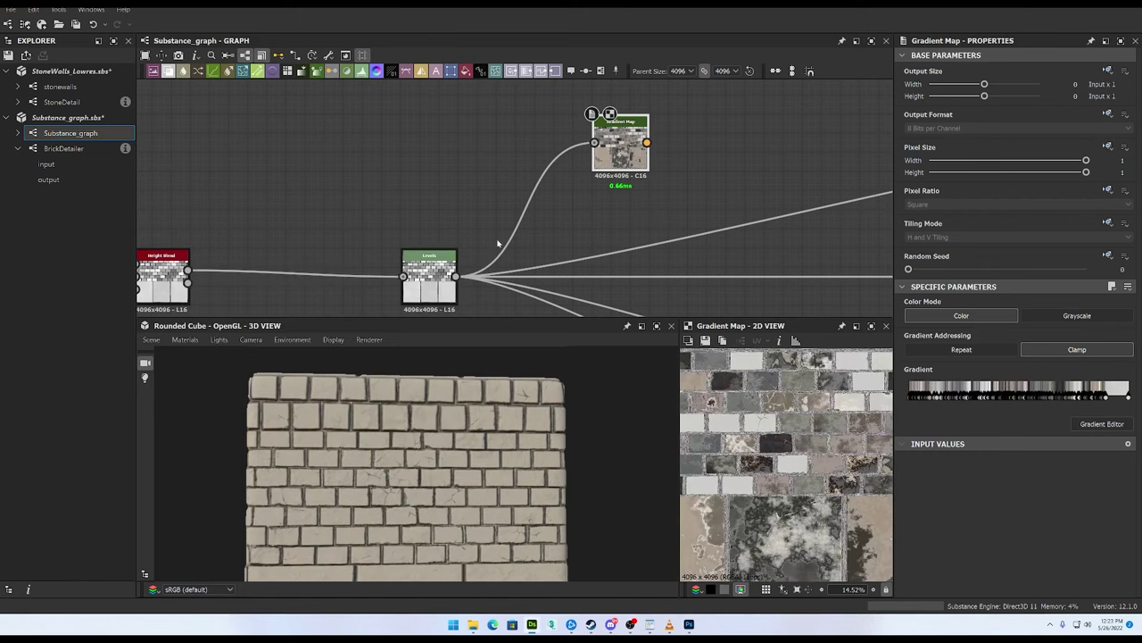
Step: Connect the Gradient Map to the Base Color output and inspect the coloured bricks in the 3D preview
{"action": "middle_click_drag", "start_coordinate": [718, 163], "coordinate": [365, 243]}
{"action": "left_click_drag", "start_coordinate": [295, 254], "coordinate": [801, 213]}
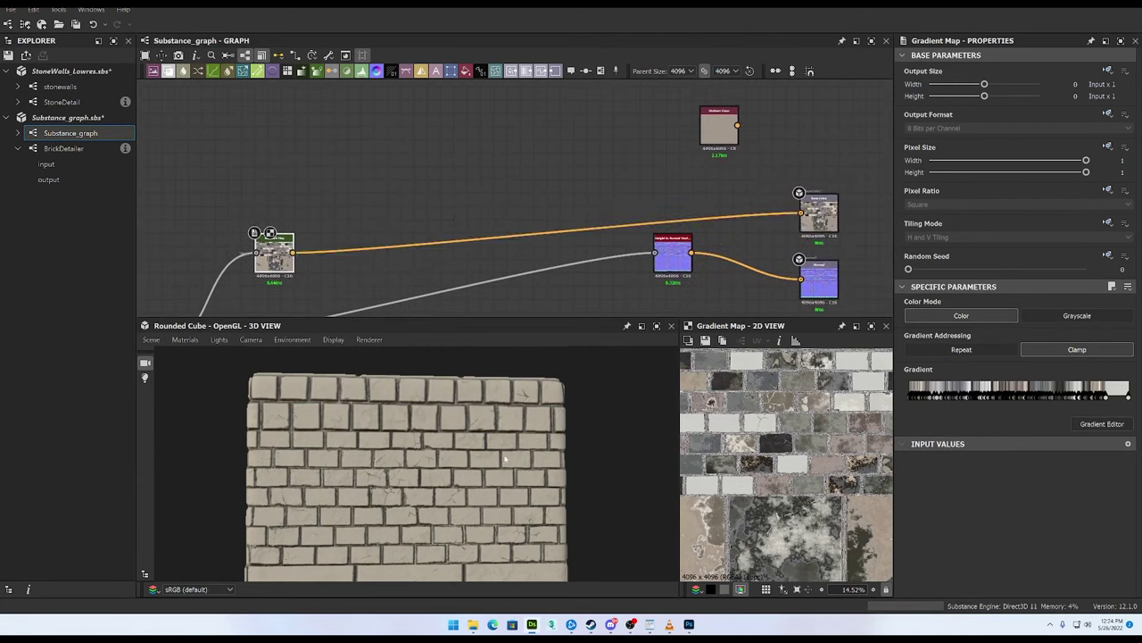
{"action": "middle_click_drag", "start_coordinate": [452, 476], "coordinate": [443, 454]}
{"action": "scroll", "coordinate": [444, 462], "scroll_direction": "up", "scroll_amount": 4}
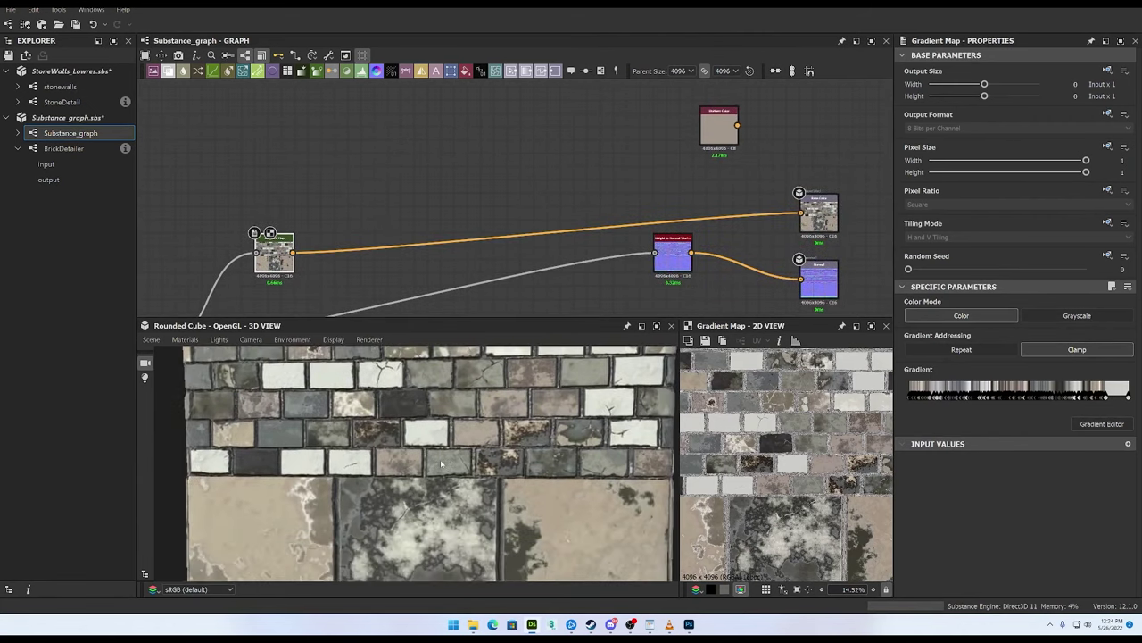
{"action": "scroll", "coordinate": [482, 468], "scroll_direction": "down", "scroll_amount": 2}
{"action": "right_click_drag", "start_coordinate": [498, 469], "coordinate": [459, 466], "text": "ctrl+shift"}
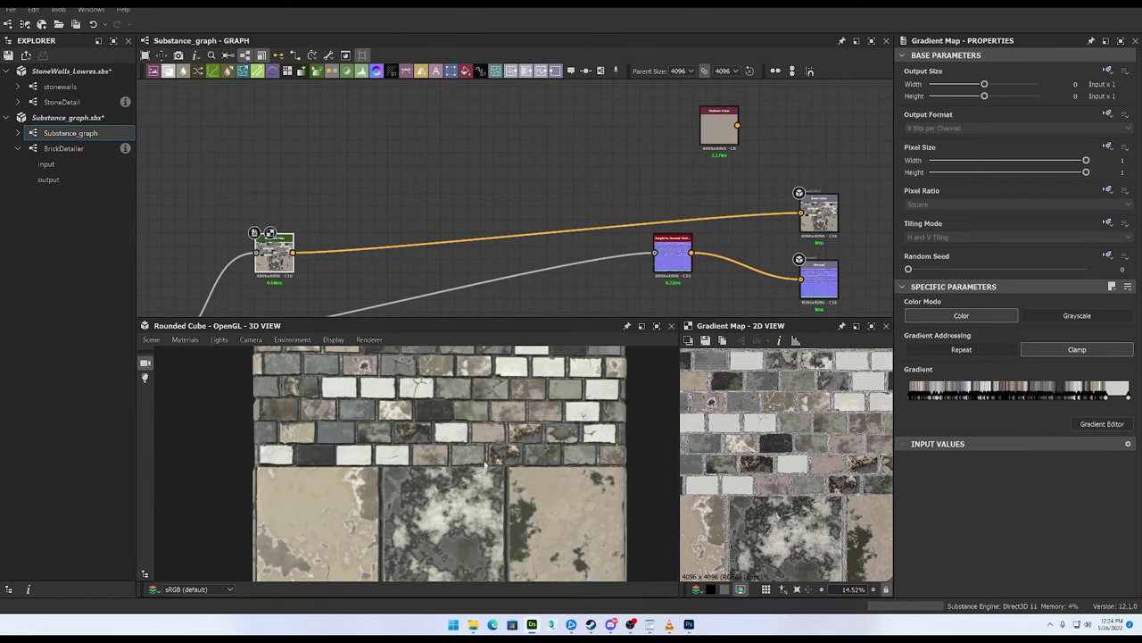
{"action": "scroll", "coordinate": [457, 466], "scroll_direction": "down", "scroll_amount": 3}
{"action": "middle_click_drag", "start_coordinate": [457, 464], "coordinate": [462, 450]}
{"action": "scroll", "coordinate": [461, 450], "scroll_direction": "up", "scroll_amount": 3}
{"action": "left_click_drag", "start_coordinate": [461, 451], "coordinate": [439, 460]}
Step: Add a Blend node and place it before the Gradient Map, above the Levels node, spacing the two nodes apart
{"action": "middle_click_drag", "start_coordinate": [282, 268], "coordinate": [440, 186]}
{"action": "left_click_drag", "start_coordinate": [440, 185], "coordinate": [493, 125]}
{"action": "middle_click_drag", "start_coordinate": [473, 169], "coordinate": [465, 189]}
{"action": "key", "text": "space"}
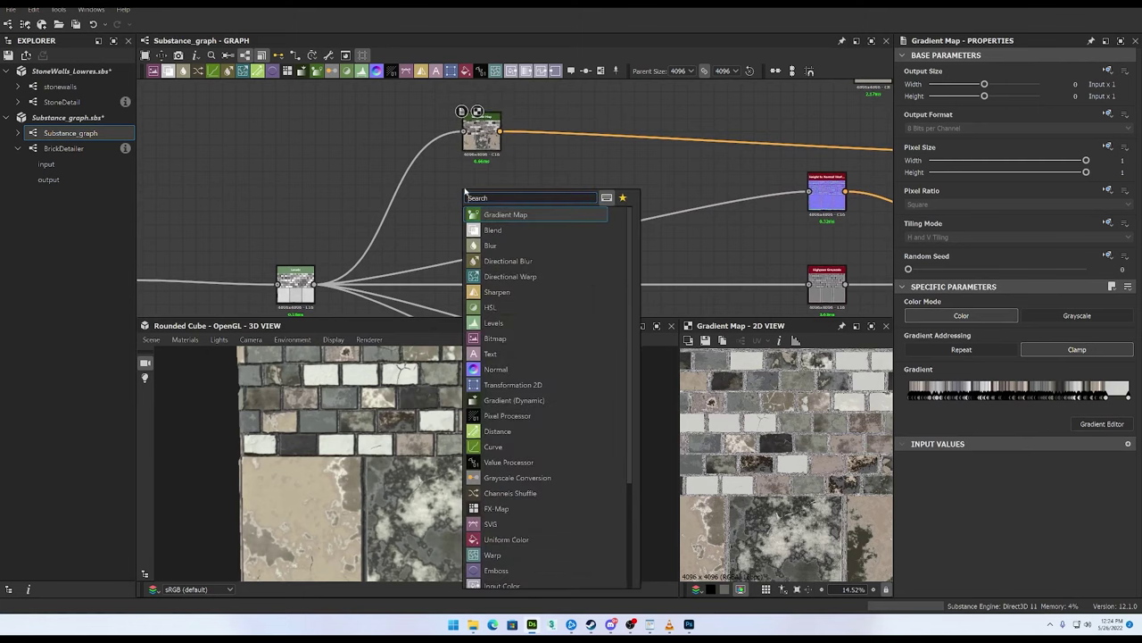
{"action": "type", "text": "ble"}
{"action": "key", "text": "Return"}
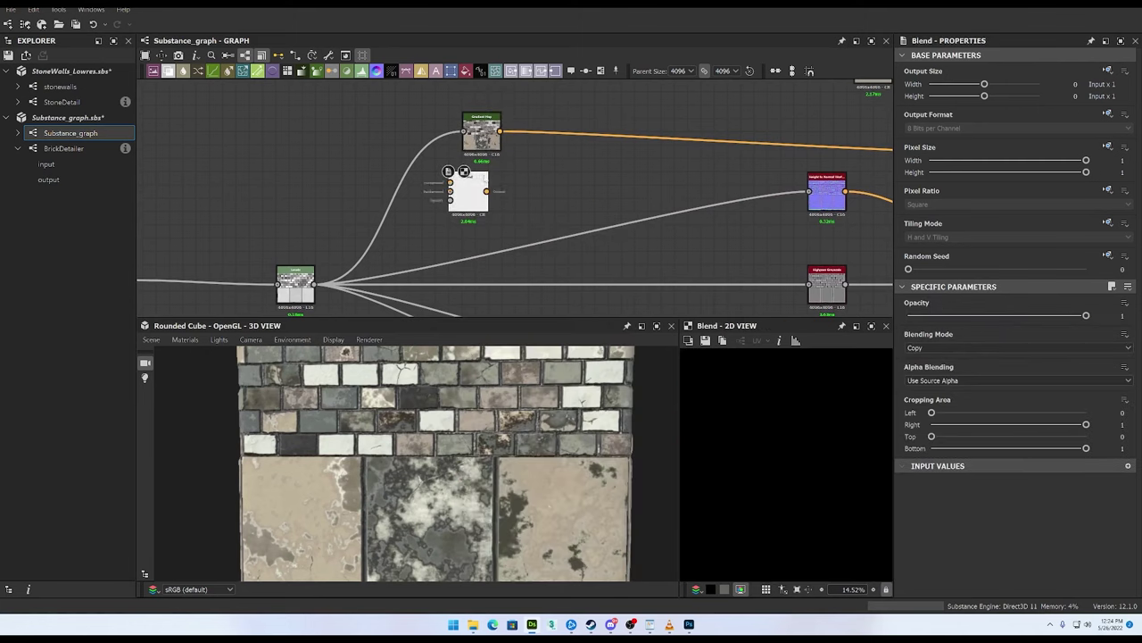
{"action": "left_click_drag", "start_coordinate": [485, 178], "coordinate": [466, 191]}
{"action": "middle_click_drag", "start_coordinate": [466, 192], "coordinate": [460, 212]}
{"action": "left_click_drag", "start_coordinate": [475, 154], "coordinate": [535, 107]}
{"action": "middle_click_drag", "start_coordinate": [505, 173], "coordinate": [527, 176]}
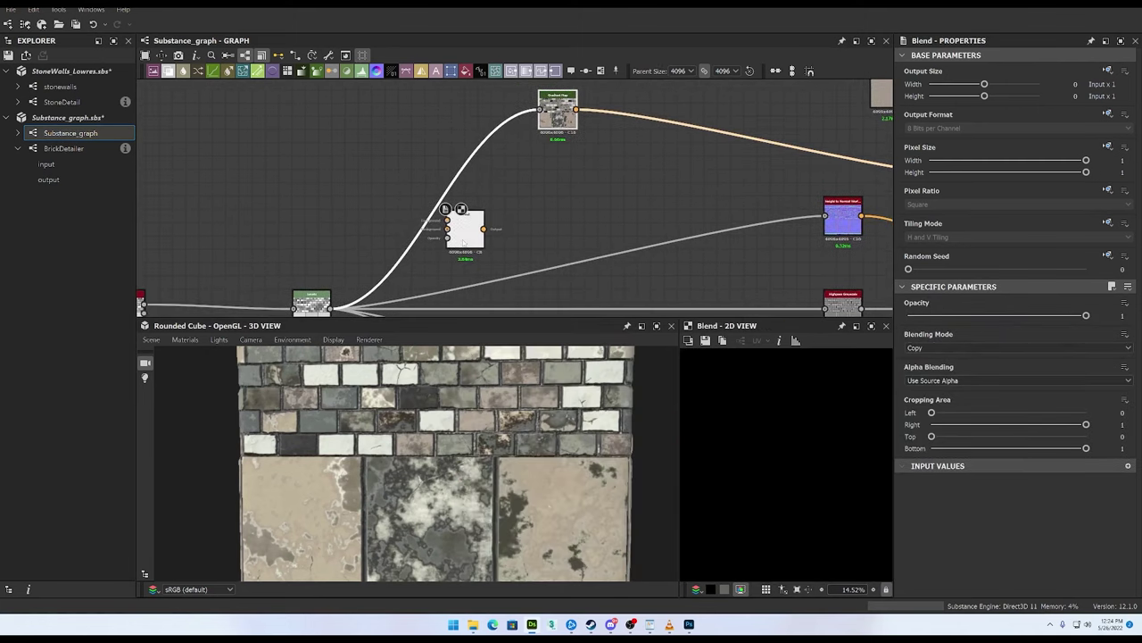
{"action": "left_click_drag", "start_coordinate": [463, 242], "coordinate": [395, 147]}
Step: Add a Grunge Concrete node, place it beside the Gradient Map and move the empty Blend node below the map
{"action": "key", "text": "space"}
{"action": "type", "text": "grunge"}
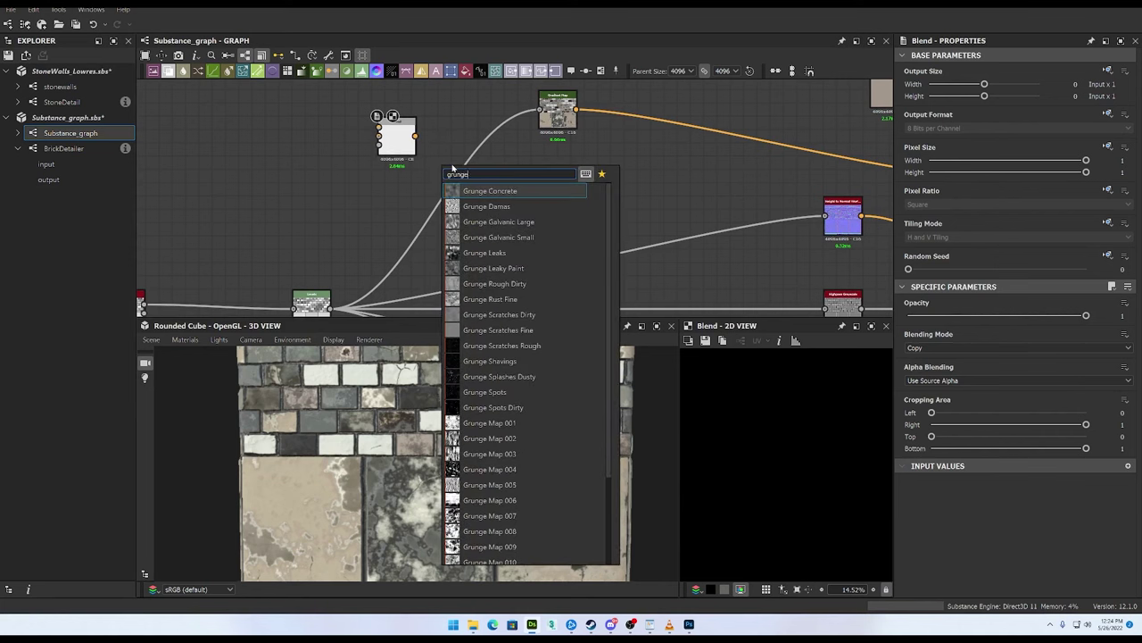
{"action": "key", "text": "Down"}
{"action": "key", "text": "Up"}
{"action": "key", "text": "Return"}
{"action": "left_click_drag", "start_coordinate": [452, 164], "coordinate": [416, 101]}
{"action": "middle_click_drag", "start_coordinate": [464, 142], "coordinate": [539, 224]}
{"action": "left_click_drag", "start_coordinate": [486, 183], "coordinate": [455, 166]}
{"action": "middle_click_drag", "start_coordinate": [470, 254], "coordinate": [464, 184]}
{"action": "left_click_drag", "start_coordinate": [462, 168], "coordinate": [592, 206]}
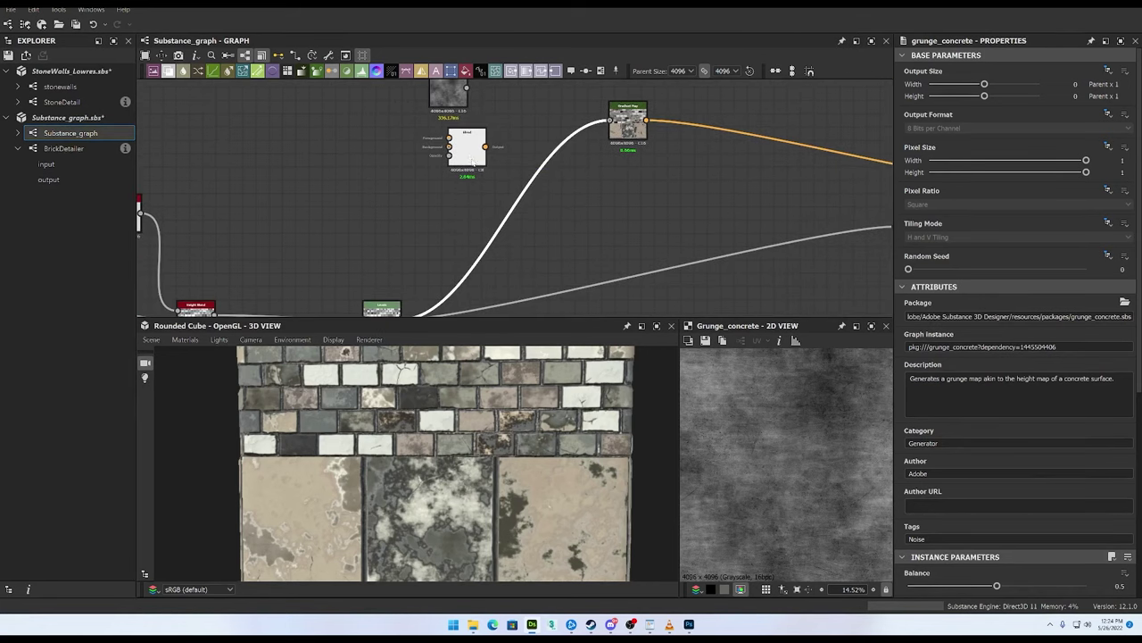
{"action": "left_click_drag", "start_coordinate": [473, 162], "coordinate": [626, 214]}
{"action": "middle_click_drag", "start_coordinate": [553, 169], "coordinate": [551, 200]}
{"action": "left_click_drag", "start_coordinate": [449, 125], "coordinate": [548, 130]}
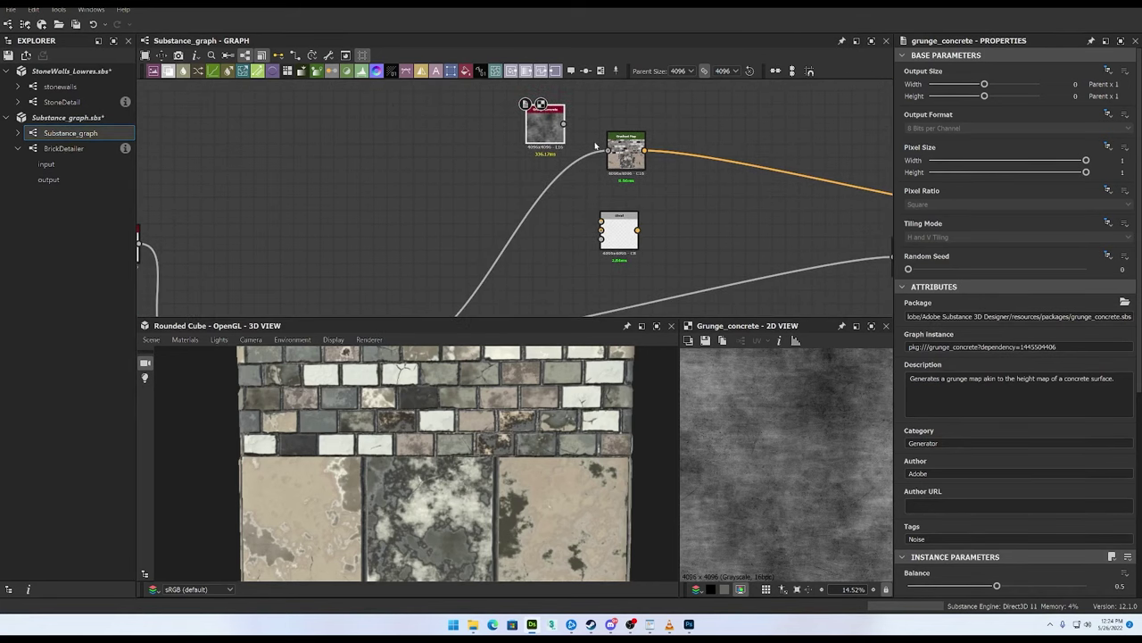
{"action": "middle_click_drag", "start_coordinate": [559, 200], "coordinate": [587, 192]}
Step: Add a second Gradient Map fed by the Grunge Concrete and pick a grey, weathered gradient for it
{"action": "mouse_move", "coordinate": [576, 117]}
{"action": "left_mouse_down"}
{"action": "mouse_move", "coordinate": [483, 152]}
{"action": "mouse_move", "coordinate": [584, 124]}
{"action": "left_mouse_up"}
{"action": "left_click", "coordinate": [616, 148]}
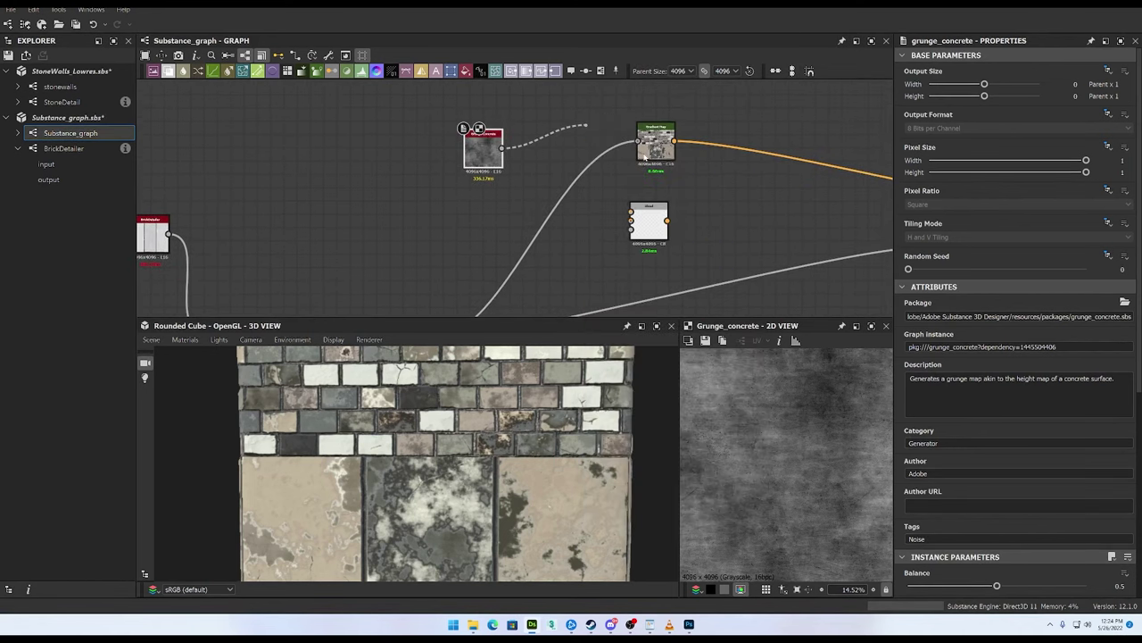
{"action": "left_click", "coordinate": [1106, 424]}
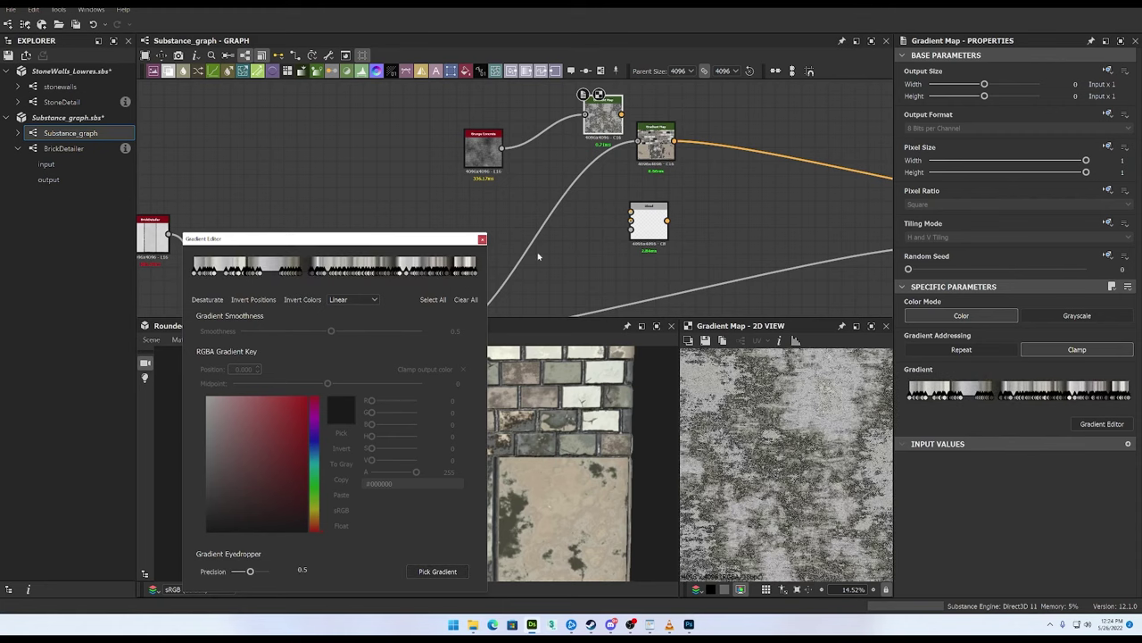
{"action": "left_click", "coordinate": [483, 240]}
{"action": "scroll", "coordinate": [813, 474], "scroll_direction": "up", "scroll_amount": 4}
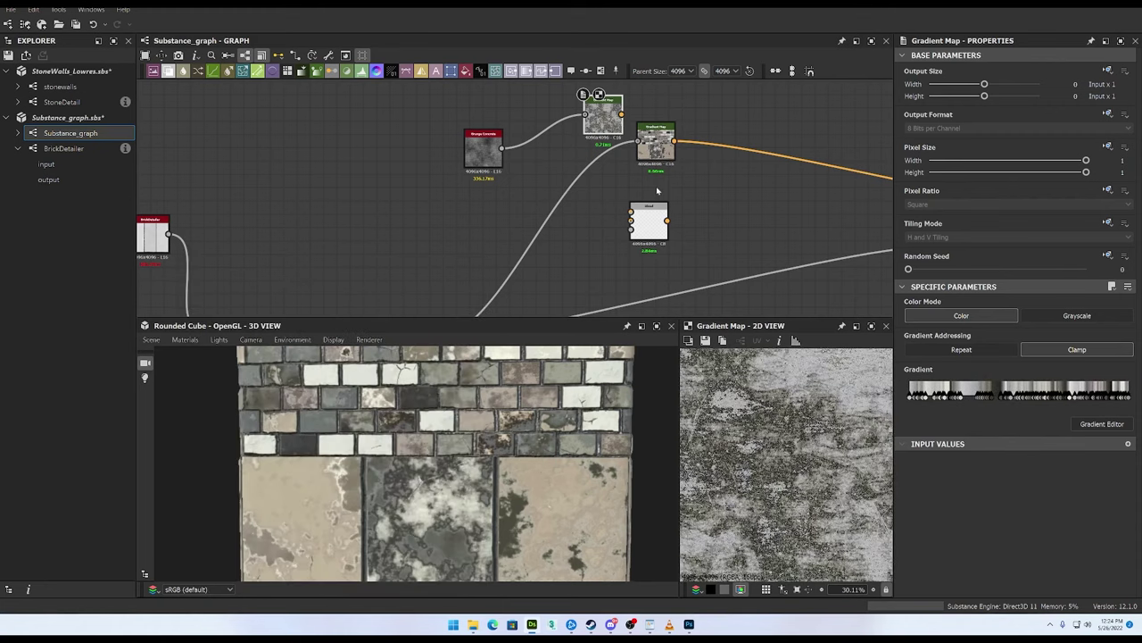
Step: Connect the grunge Gradient Map as the Blend's foreground and the brick Gradient Map as its background, arranging the nodes together
{"action": "left_click_drag", "start_coordinate": [657, 146], "coordinate": [677, 159]}
{"action": "middle_click_drag", "start_coordinate": [679, 200], "coordinate": [666, 203]}
{"action": "left_click_drag", "start_coordinate": [640, 220], "coordinate": [732, 180]}
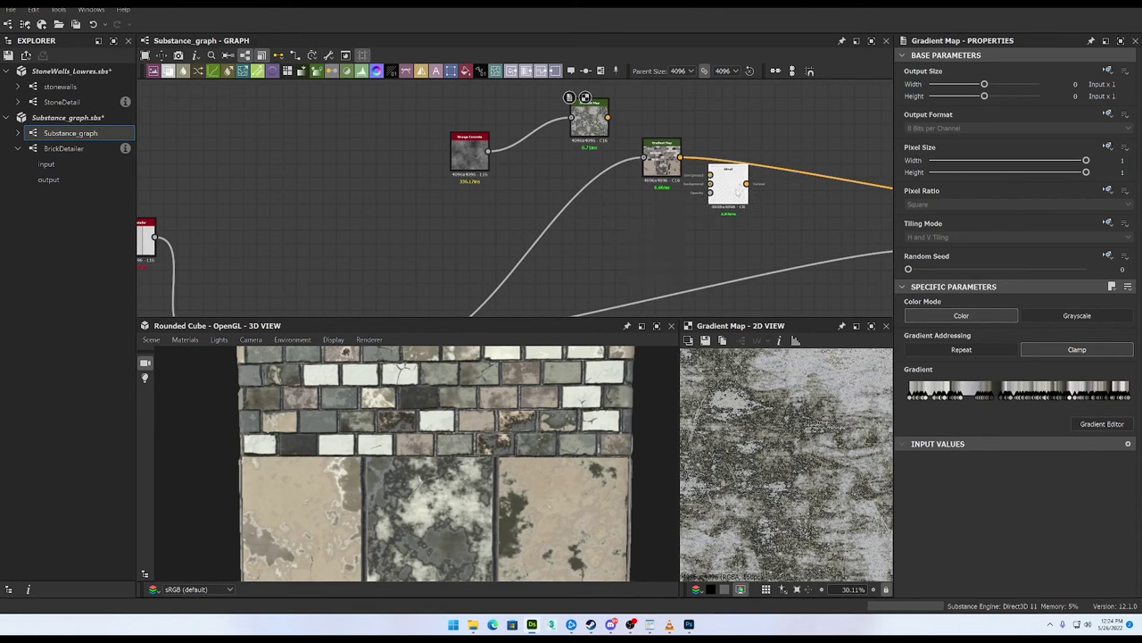
{"action": "left_click_drag", "start_coordinate": [609, 117], "coordinate": [649, 195]}
{"action": "double_click", "coordinate": [734, 190]}
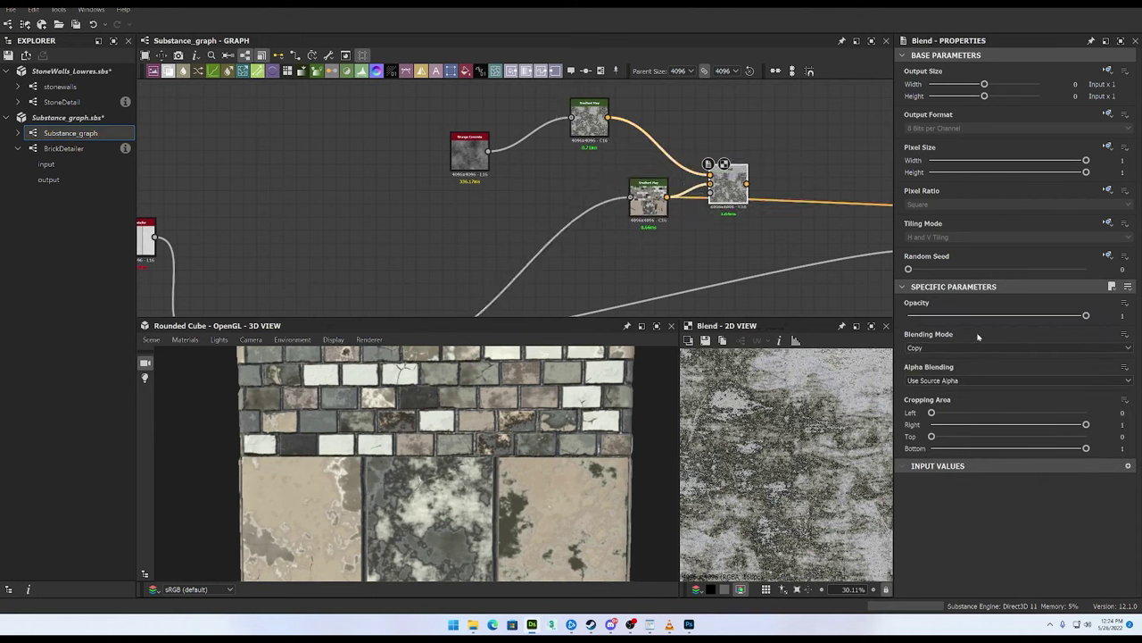
Step: Feed the Blend into the Base Color output and set its opacity to 0.32
{"action": "left_click_drag", "start_coordinate": [978, 315], "coordinate": [921, 324]}
{"action": "middle_click_drag", "start_coordinate": [757, 243], "coordinate": [601, 177]}
{"action": "scroll", "coordinate": [674, 166], "scroll_direction": "down", "scroll_amount": 2}
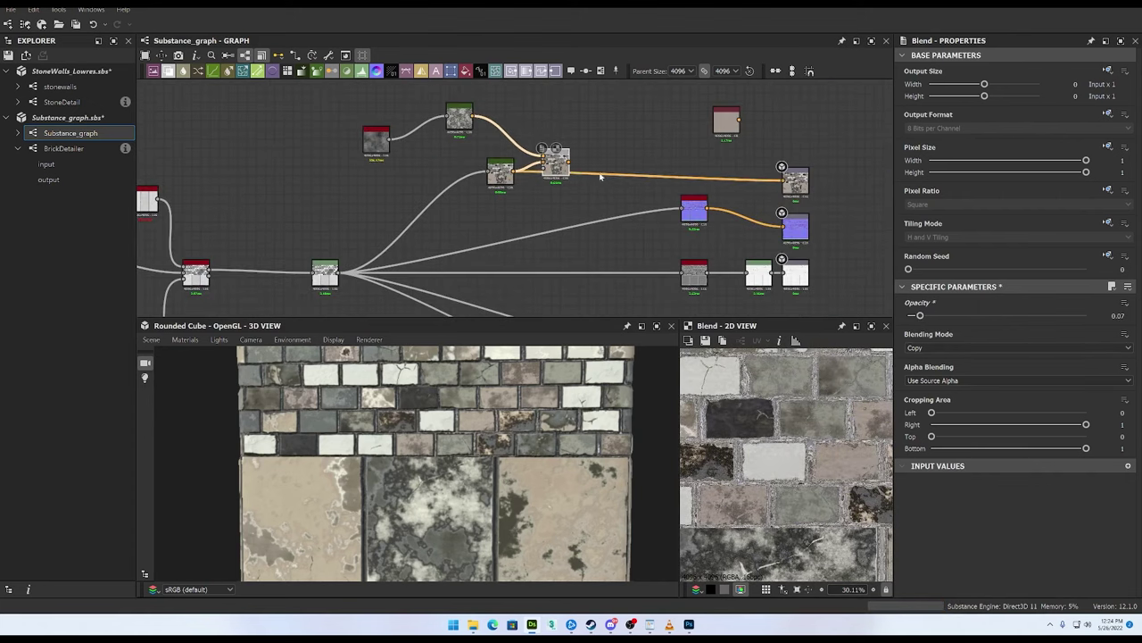
{"action": "left_click_drag", "start_coordinate": [570, 162], "coordinate": [782, 181]}
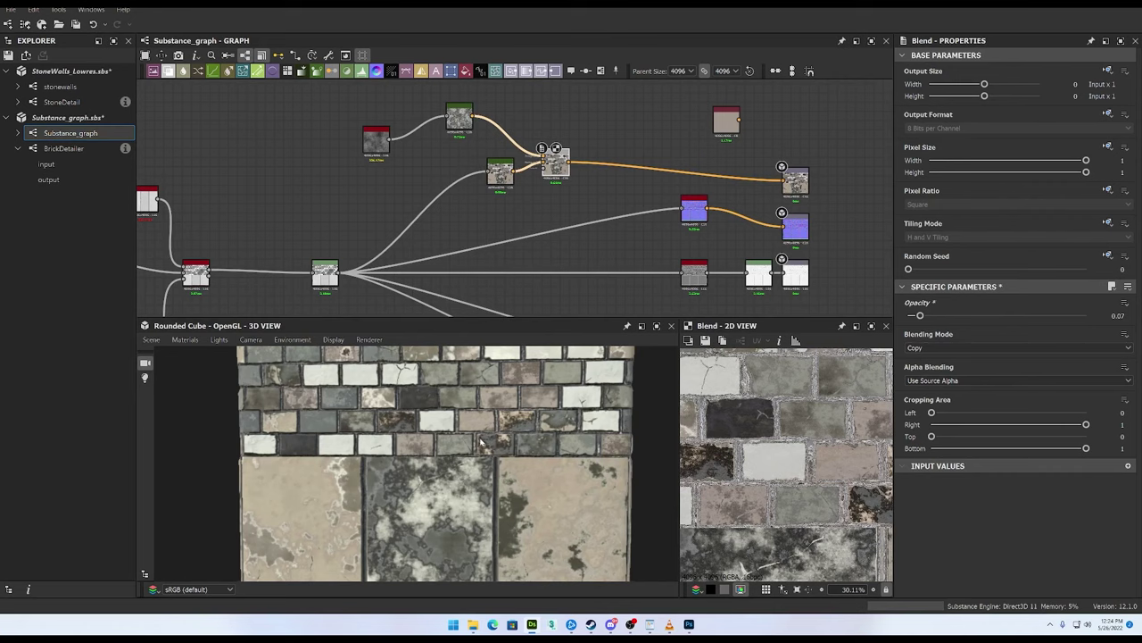
{"action": "scroll", "coordinate": [482, 443], "scroll_direction": "up", "scroll_amount": 3}
{"action": "left_click_drag", "start_coordinate": [920, 315], "coordinate": [965, 319]}
{"action": "scroll", "coordinate": [482, 455], "scroll_direction": "down", "scroll_amount": 5}
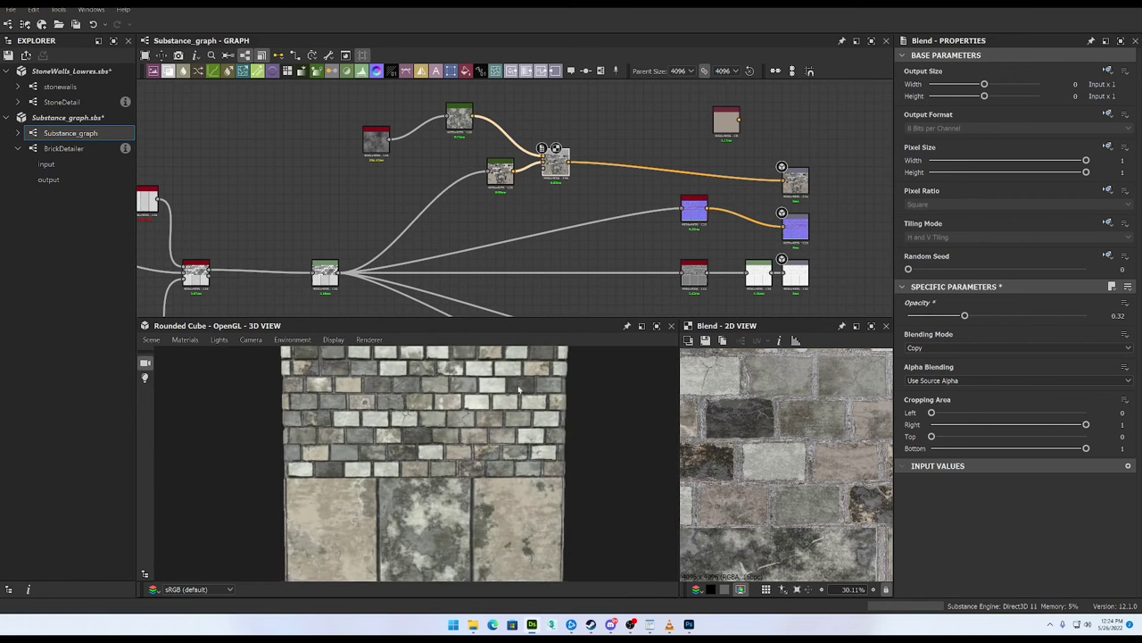
Step: Add an HSL node fed by the brick Gradient Map
{"action": "scroll", "coordinate": [497, 193], "scroll_direction": "up", "scroll_amount": 4}
{"action": "scroll", "coordinate": [397, 182], "scroll_direction": "up", "scroll_amount": 2}
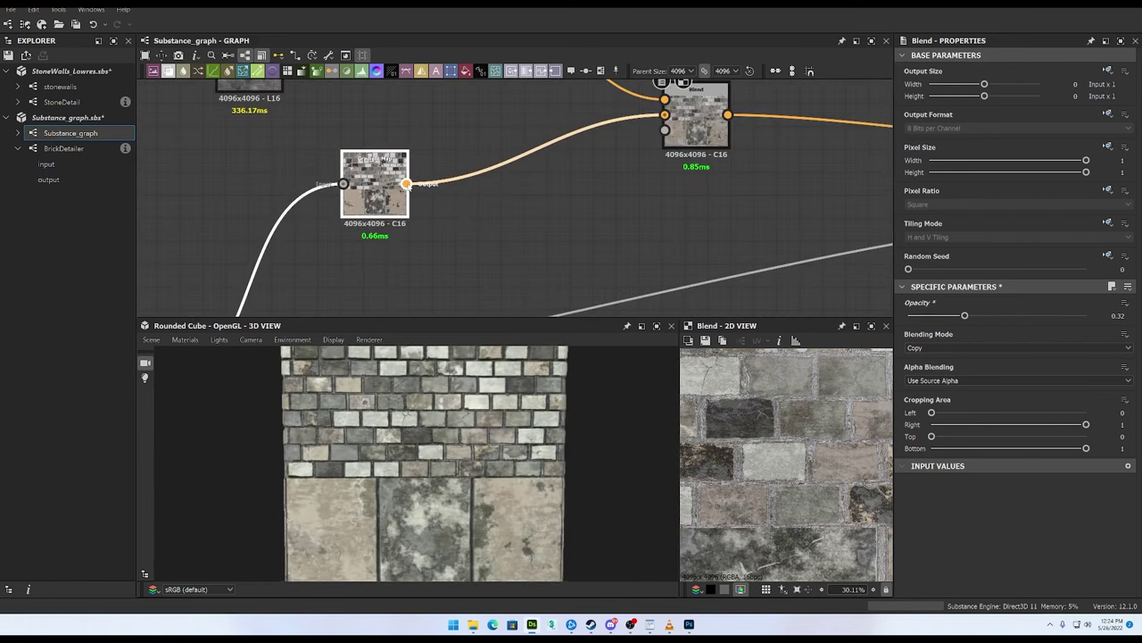
{"action": "left_click_drag", "start_coordinate": [406, 183], "coordinate": [489, 194]}
{"action": "type", "text": "g"}
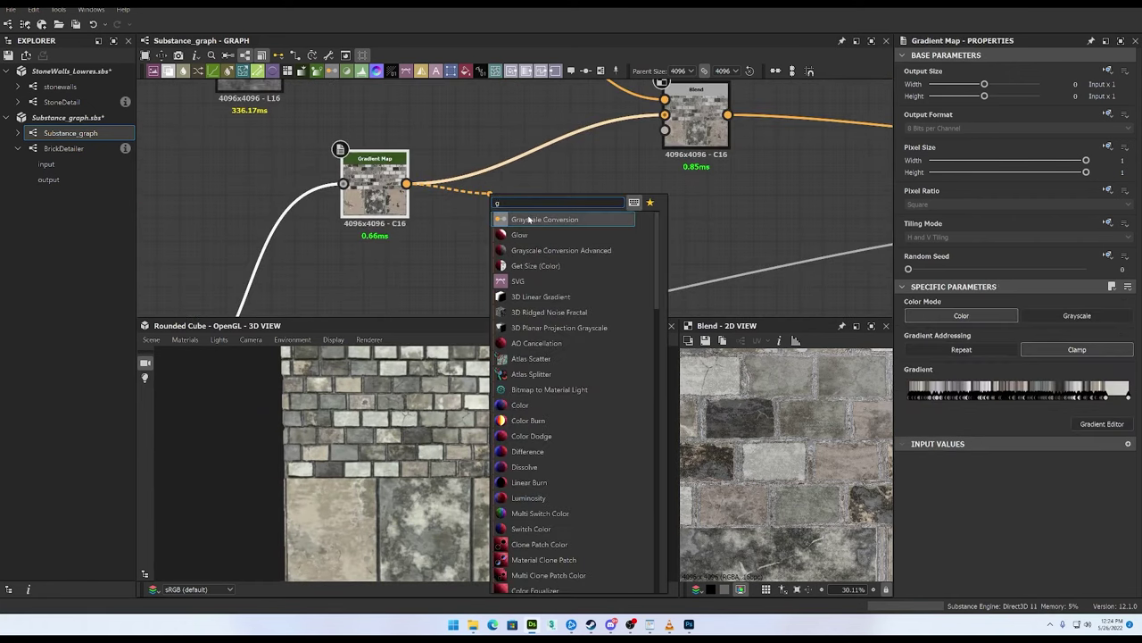
{"action": "key", "text": "BackSpace"}
{"action": "type", "text": "hsl"}
{"action": "left_click", "coordinate": [527, 219]}
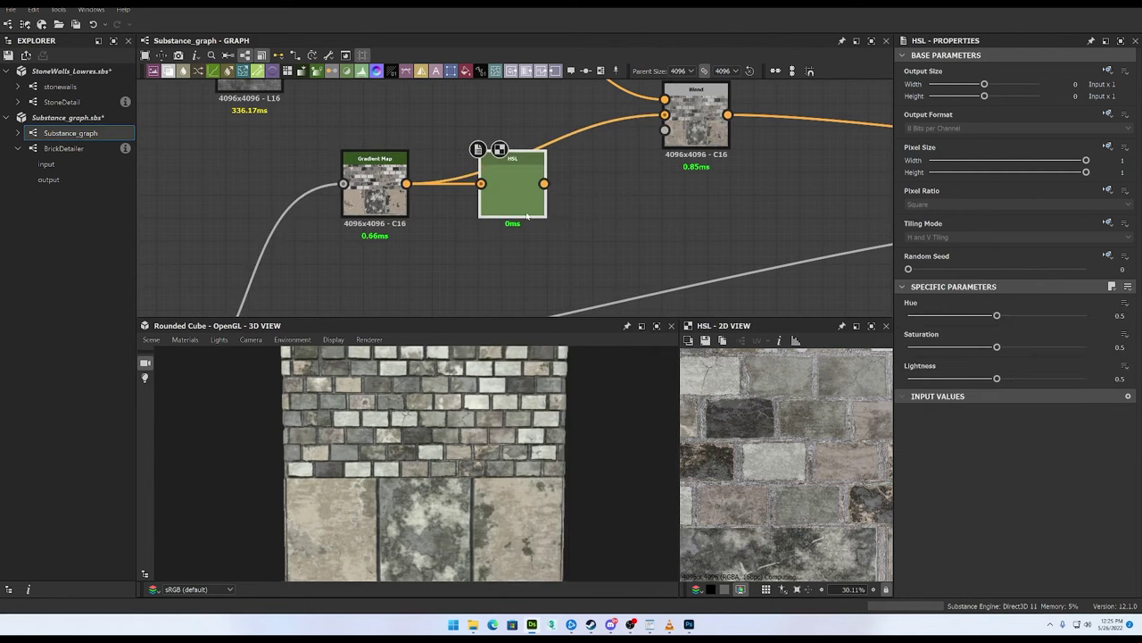
Step: Set the HSL saturation to 0.48 and connect the node to the Blend's background input
{"action": "left_click_drag", "start_coordinate": [997, 348], "coordinate": [986, 347]}
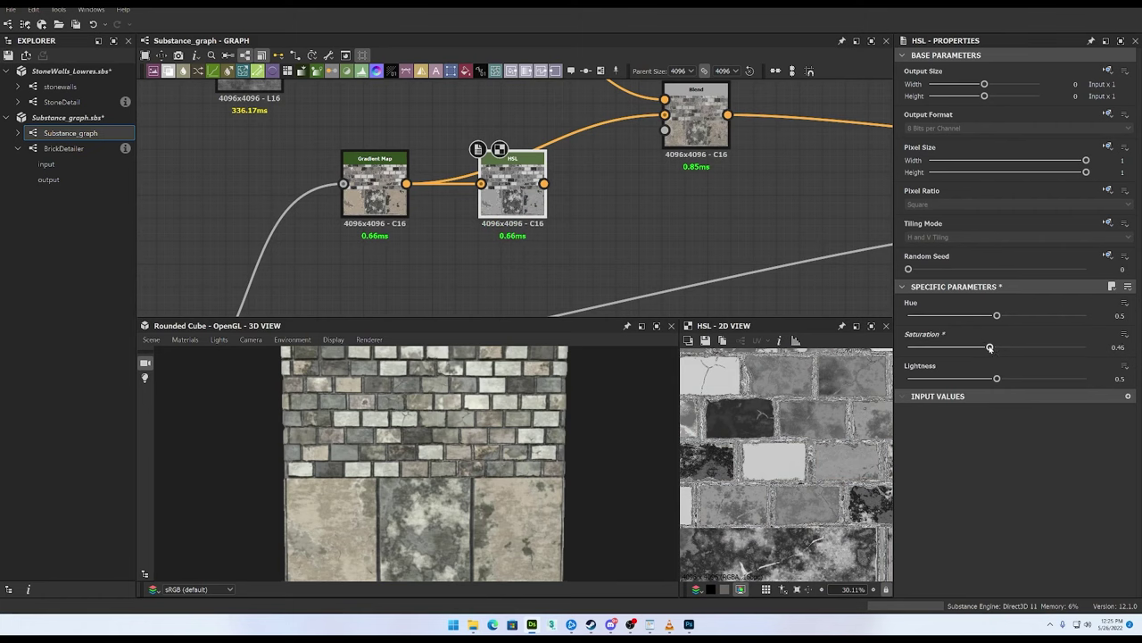
{"action": "left_click", "coordinate": [997, 348]}
{"action": "left_click_drag", "start_coordinate": [997, 347], "coordinate": [996, 347]}
{"action": "left_click_drag", "start_coordinate": [545, 184], "coordinate": [665, 114]}
Step: Examine the desaturated brick and slab colours on the cube from several angles, including in a maximized 3D view
{"action": "scroll", "coordinate": [502, 473], "scroll_direction": "up", "scroll_amount": 3}
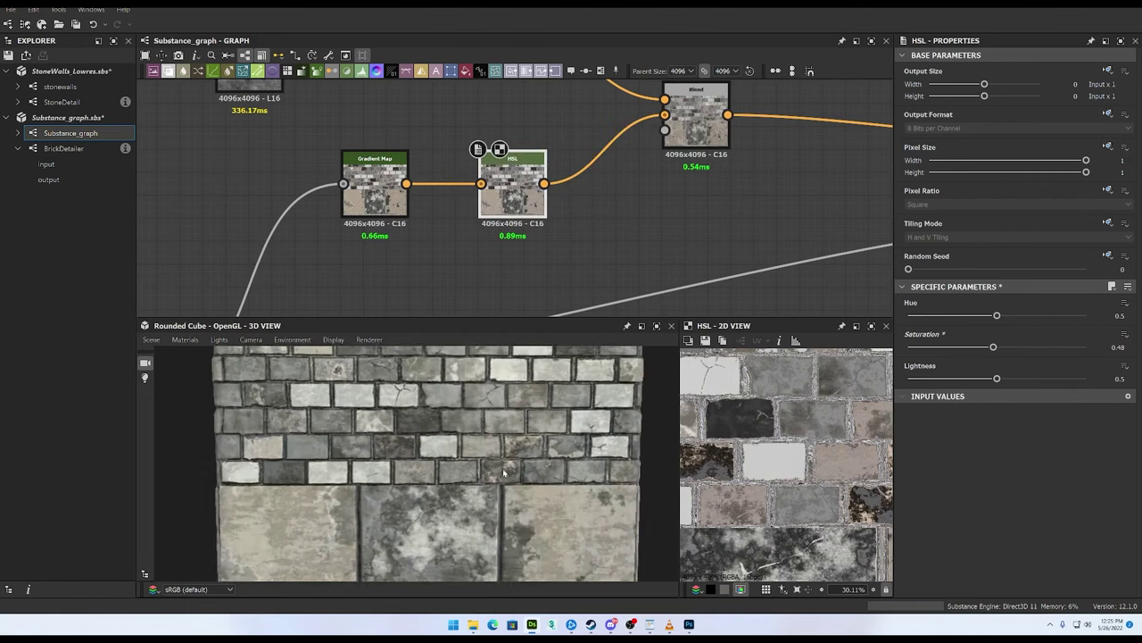
{"action": "scroll", "coordinate": [443, 462], "scroll_direction": "down", "scroll_amount": 3}
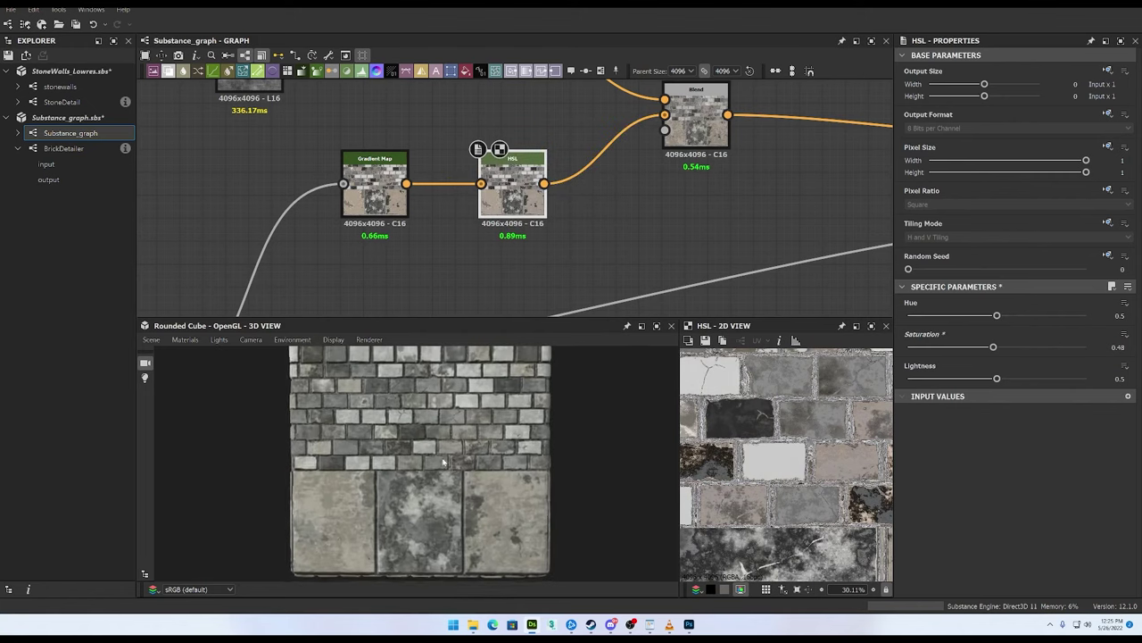
{"action": "scroll", "coordinate": [444, 461], "scroll_direction": "up", "scroll_amount": 4}
{"action": "scroll", "coordinate": [437, 482], "scroll_direction": "down", "scroll_amount": 4}
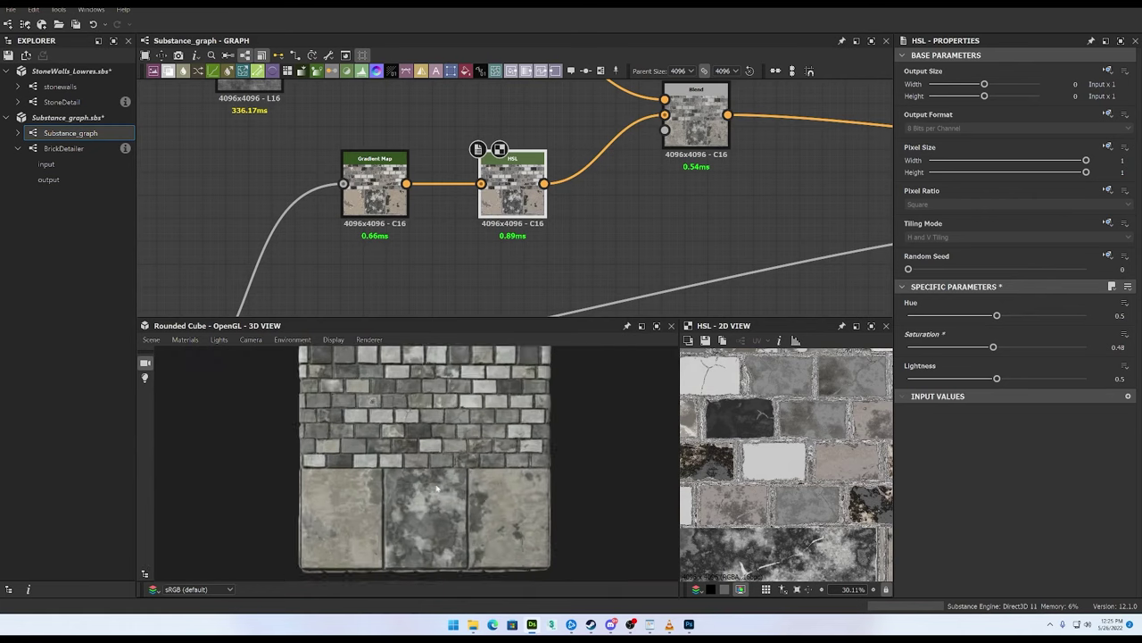
{"action": "scroll", "coordinate": [437, 488], "scroll_direction": "down", "scroll_amount": 1}
{"action": "left_click_drag", "start_coordinate": [437, 488], "coordinate": [421, 498]}
{"action": "middle_click_drag", "start_coordinate": [437, 488], "coordinate": [433, 529]}
{"action": "scroll", "coordinate": [433, 527], "scroll_direction": "up", "scroll_amount": 1}
{"action": "right_click_drag", "start_coordinate": [446, 496], "coordinate": [507, 492], "text": "ctrl+shift"}
{"action": "scroll", "coordinate": [470, 493], "scroll_direction": "up", "scroll_amount": 3}
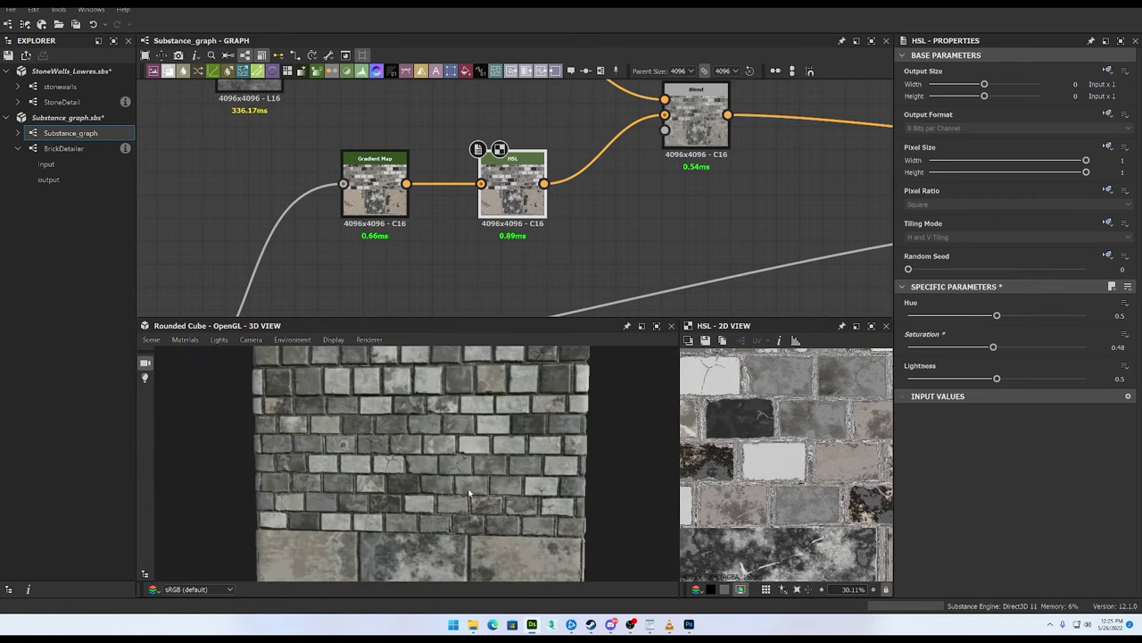
{"action": "scroll", "coordinate": [469, 492], "scroll_direction": "up", "scroll_amount": 2}
{"action": "scroll", "coordinate": [466, 474], "scroll_direction": "up", "scroll_amount": 2}
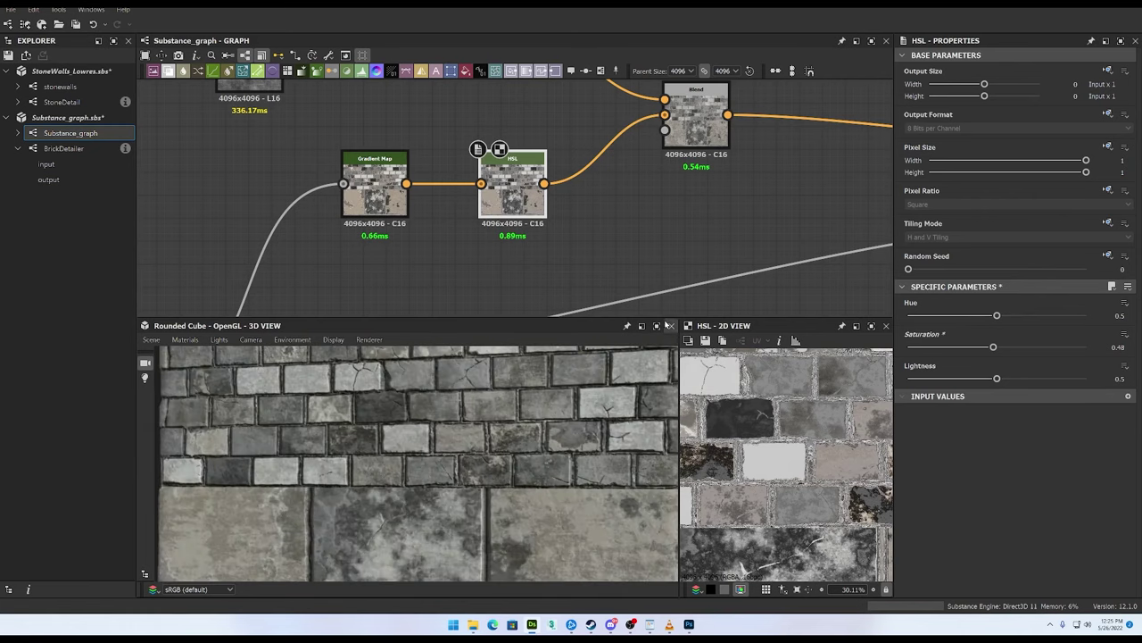
{"action": "left_click", "coordinate": [658, 326]}
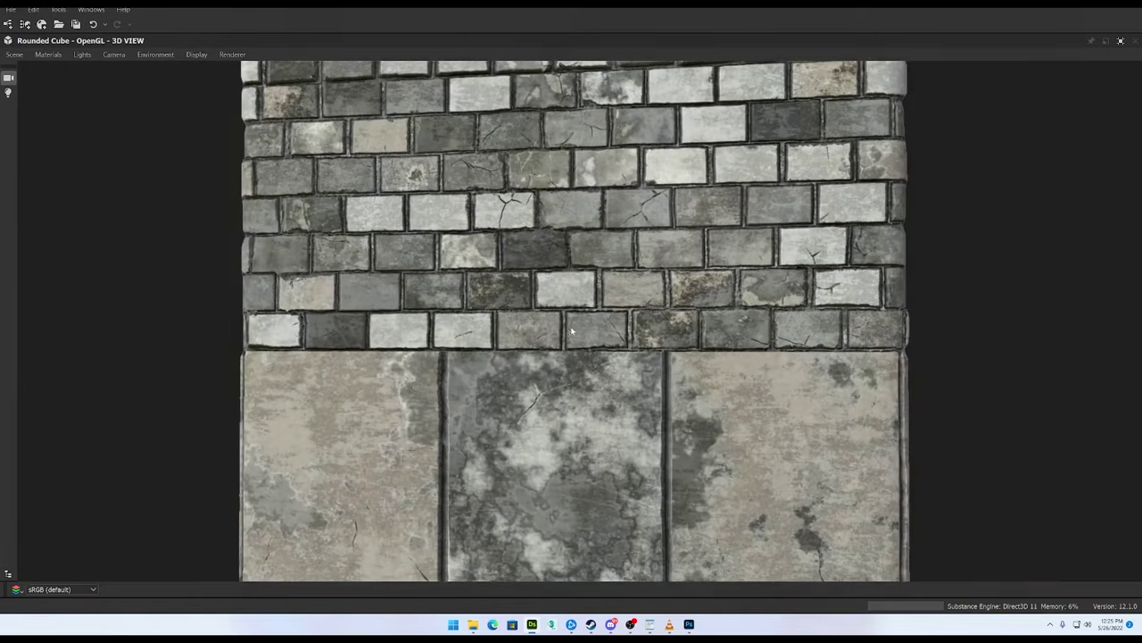
{"action": "scroll", "coordinate": [625, 331], "scroll_direction": "up", "scroll_amount": 2}
{"action": "left_click_drag", "start_coordinate": [617, 333], "coordinate": [663, 323]}
{"action": "middle_click_drag", "start_coordinate": [663, 323], "coordinate": [607, 340]}
{"action": "scroll", "coordinate": [607, 339], "scroll_direction": "down", "scroll_amount": 1}
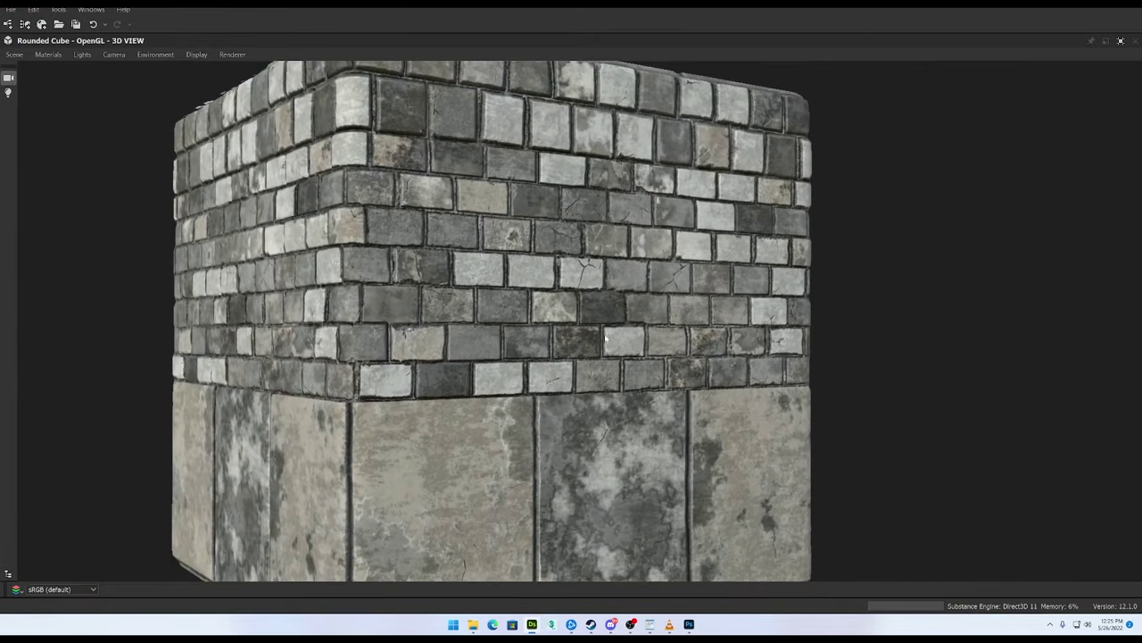
{"action": "left_click_drag", "start_coordinate": [604, 339], "coordinate": [546, 337]}
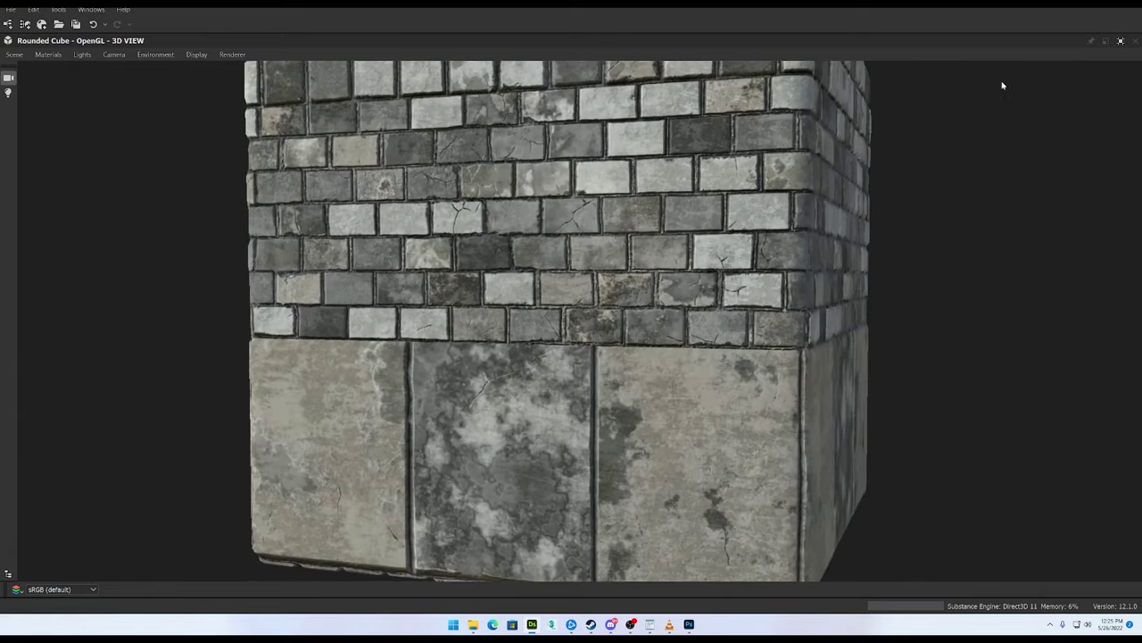
{"action": "left_click", "coordinate": [1121, 41]}
Step: Pick a new gradient of light greys and tans for the brick Gradient Map and check it on the cube
{"action": "left_click", "coordinate": [375, 188]}
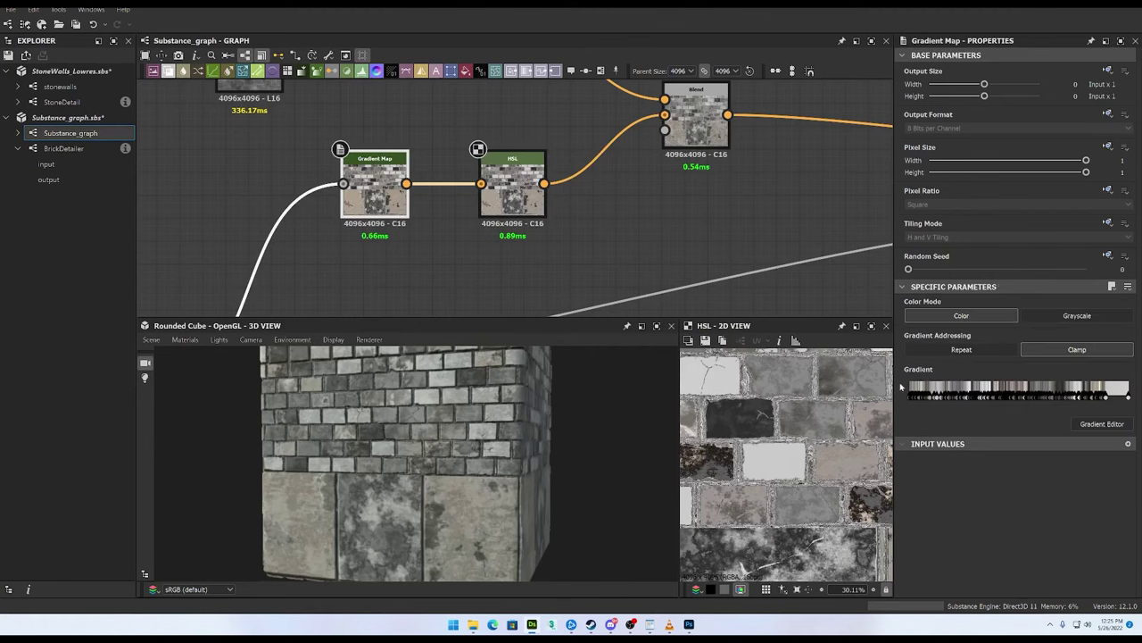
{"action": "left_click", "coordinate": [1104, 424]}
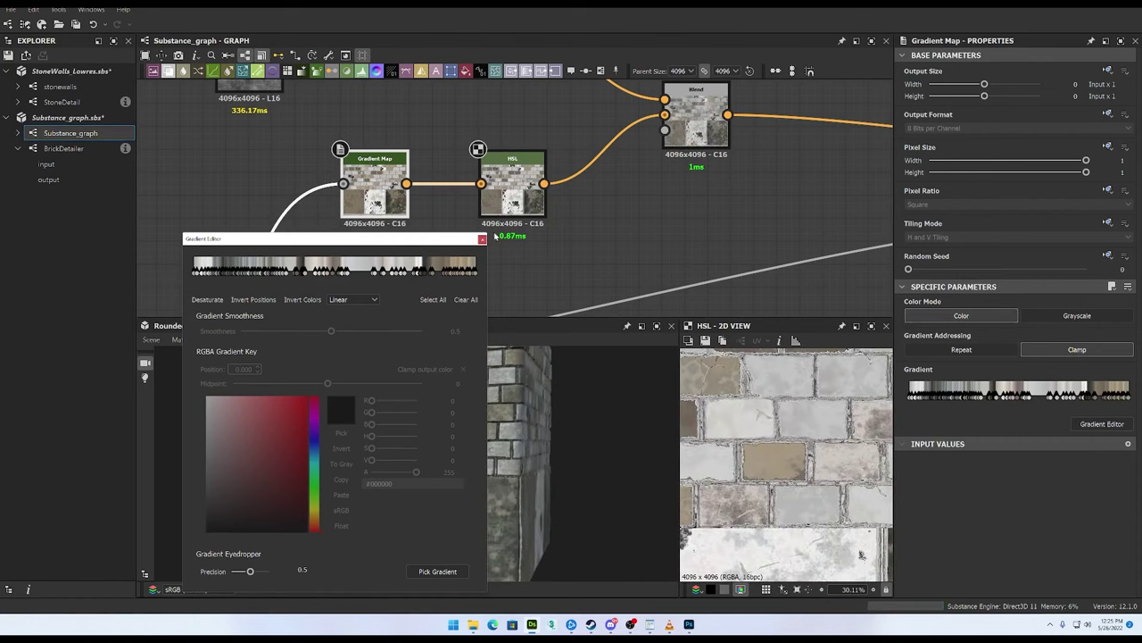
{"action": "left_click", "coordinate": [482, 239]}
{"action": "left_click_drag", "start_coordinate": [467, 439], "coordinate": [568, 448]}
{"action": "scroll", "coordinate": [482, 436], "scroll_direction": "up", "scroll_amount": 5}
{"action": "scroll", "coordinate": [482, 435], "scroll_direction": "down", "scroll_amount": 5}
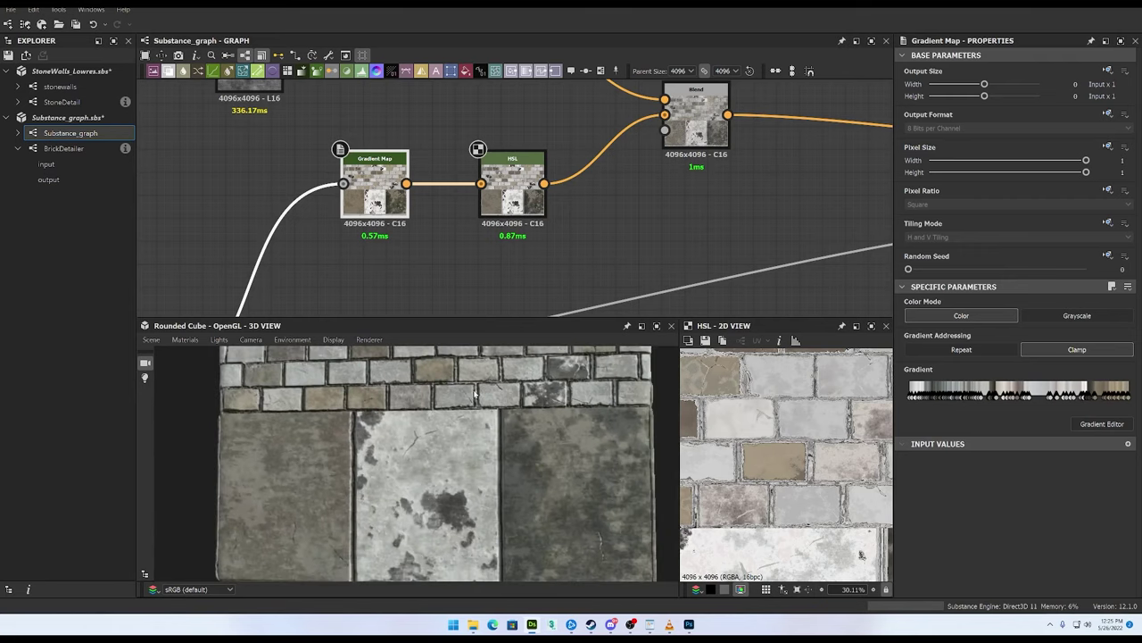
{"action": "scroll", "coordinate": [482, 413], "scroll_direction": "up", "scroll_amount": 3}
{"action": "left_click_drag", "start_coordinate": [482, 413], "coordinate": [483, 410]}
{"action": "scroll", "coordinate": [634, 183], "scroll_direction": "down", "scroll_amount": 3}
Step: Add a Dirt mask generator node and place it just after the base colour Blend
{"action": "middle_click_drag", "start_coordinate": [674, 210], "coordinate": [648, 176]}
{"action": "scroll", "coordinate": [659, 174], "scroll_direction": "up", "scroll_amount": 3}
{"action": "left_click", "coordinate": [659, 176]}
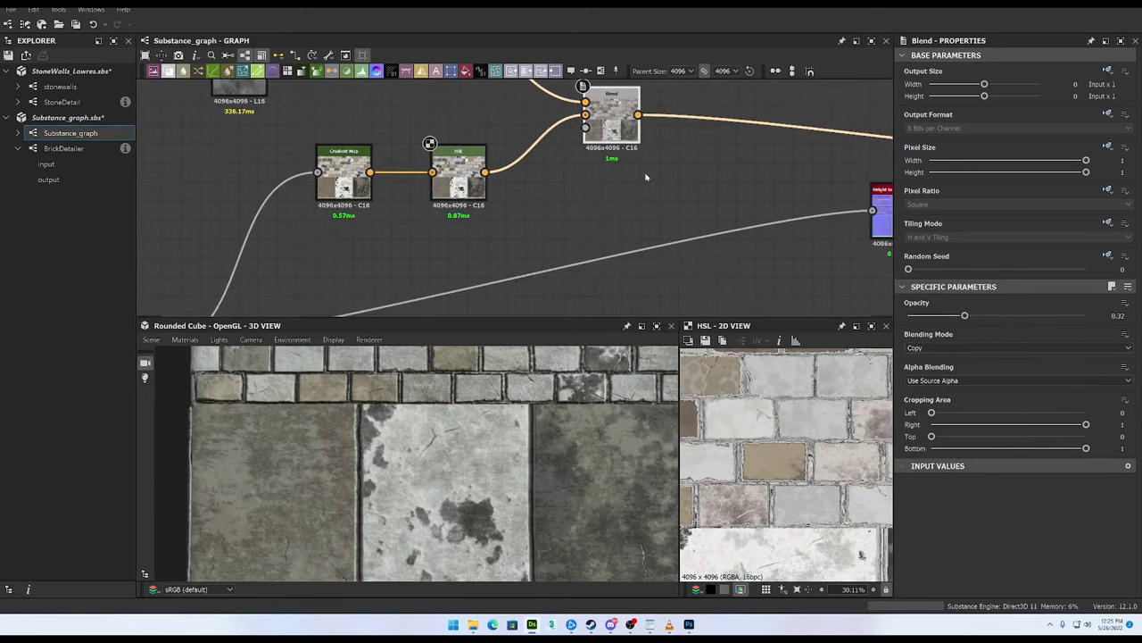
{"action": "scroll", "coordinate": [646, 178], "scroll_direction": "down", "scroll_amount": 3}
{"action": "key", "text": "space"}
{"action": "type", "text": "dirt"}
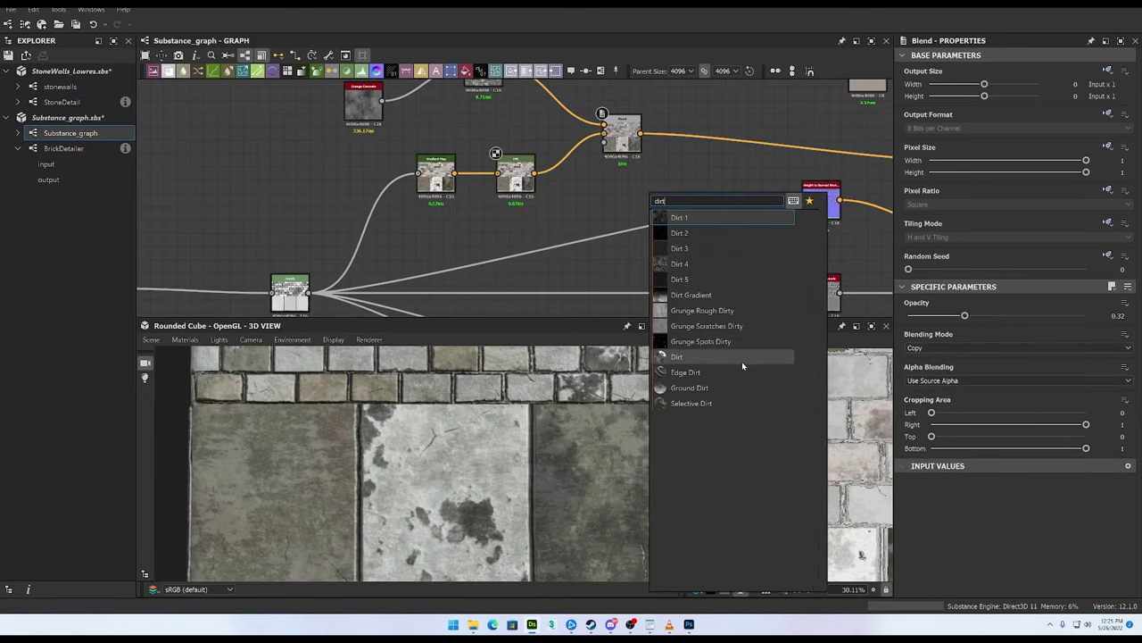
{"action": "left_click", "coordinate": [723, 357]}
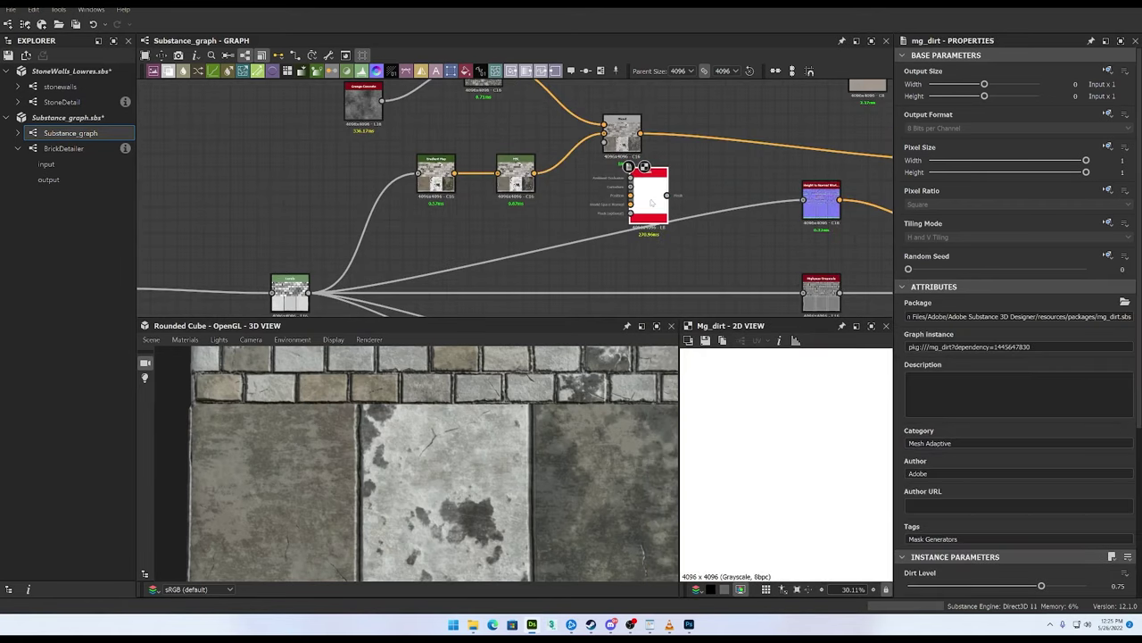
{"action": "middle_click_drag", "start_coordinate": [666, 220], "coordinate": [687, 210]}
{"action": "left_click_drag", "start_coordinate": [686, 210], "coordinate": [740, 183]}
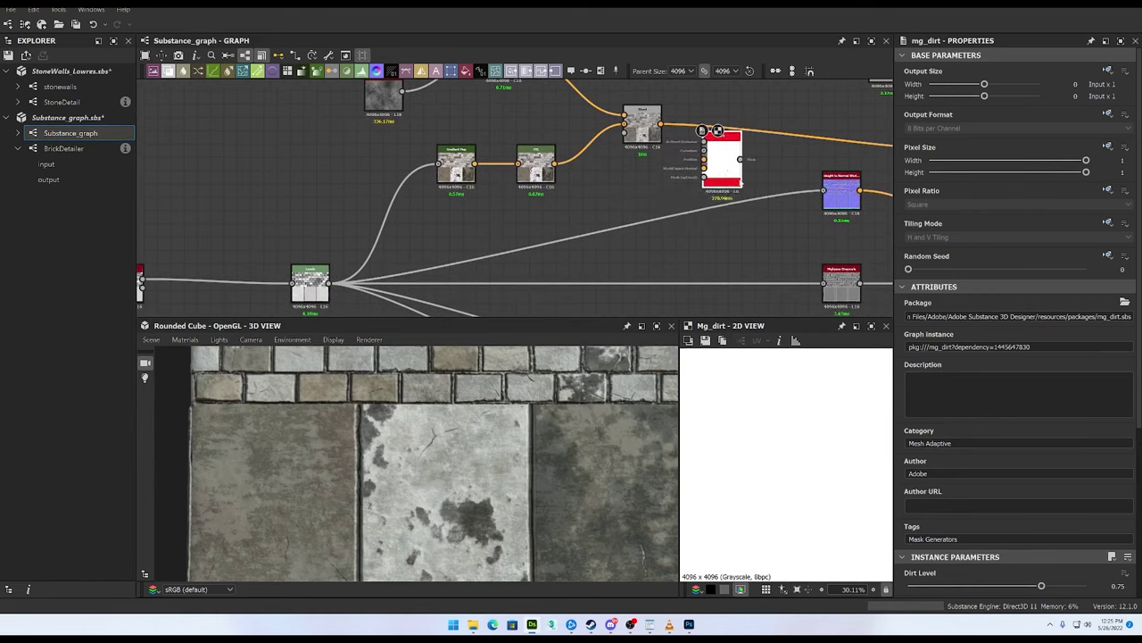
Step: Move the ambient occlusion node closer to the Levels node and connect its output to the Dirt node's Ambient Occlusion input
{"action": "scroll", "coordinate": [767, 168], "scroll_direction": "up", "scroll_amount": 2}
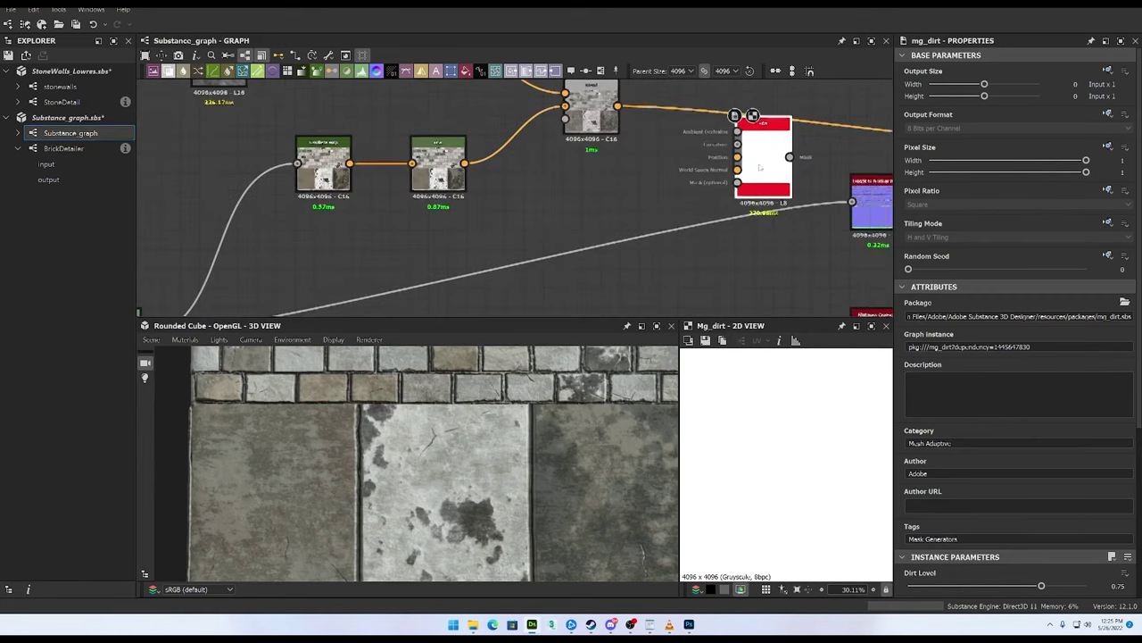
{"action": "scroll", "coordinate": [746, 215], "scroll_direction": "down", "scroll_amount": 5}
{"action": "middle_click_drag", "start_coordinate": [714, 282], "coordinate": [661, 198]}
{"action": "scroll", "coordinate": [665, 200], "scroll_direction": "up", "scroll_amount": 1}
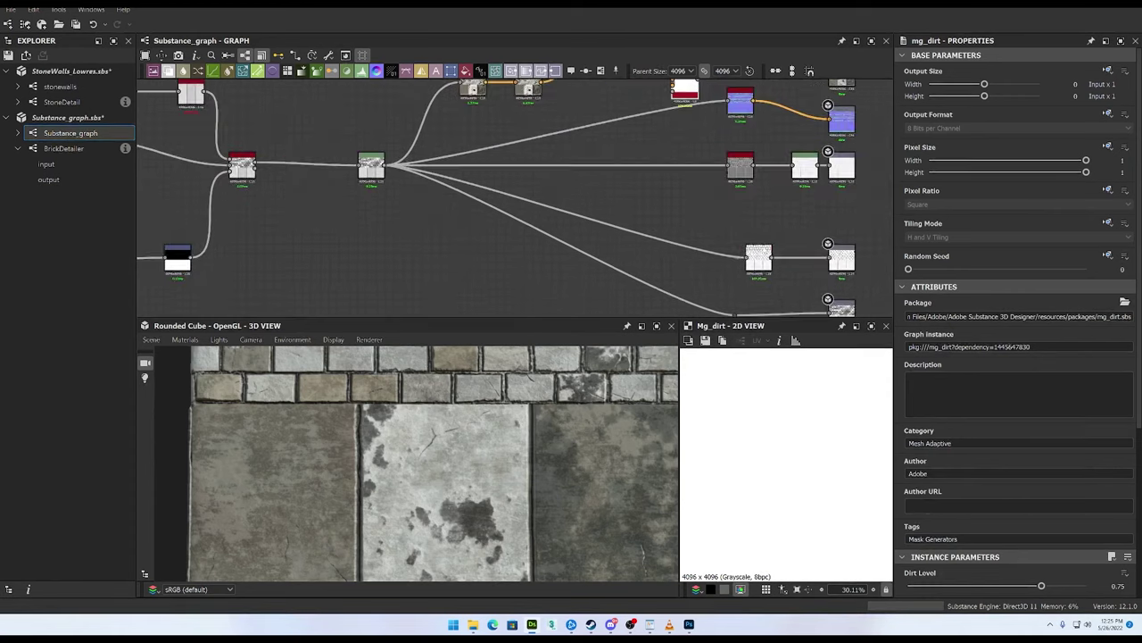
{"action": "middle_click_drag", "start_coordinate": [821, 305], "coordinate": [788, 212]}
{"action": "left_click_drag", "start_coordinate": [717, 164], "coordinate": [555, 162]}
{"action": "left_click", "coordinate": [726, 121]}
{"action": "left_click", "coordinate": [704, 167]}
{"action": "middle_click_drag", "start_coordinate": [569, 139], "coordinate": [532, 246]}
{"action": "left_click_drag", "start_coordinate": [530, 266], "coordinate": [572, 172]}
{"action": "middle_click_drag", "start_coordinate": [572, 172], "coordinate": [588, 275]}
{"action": "scroll", "coordinate": [595, 199], "scroll_direction": "up", "scroll_amount": 5}
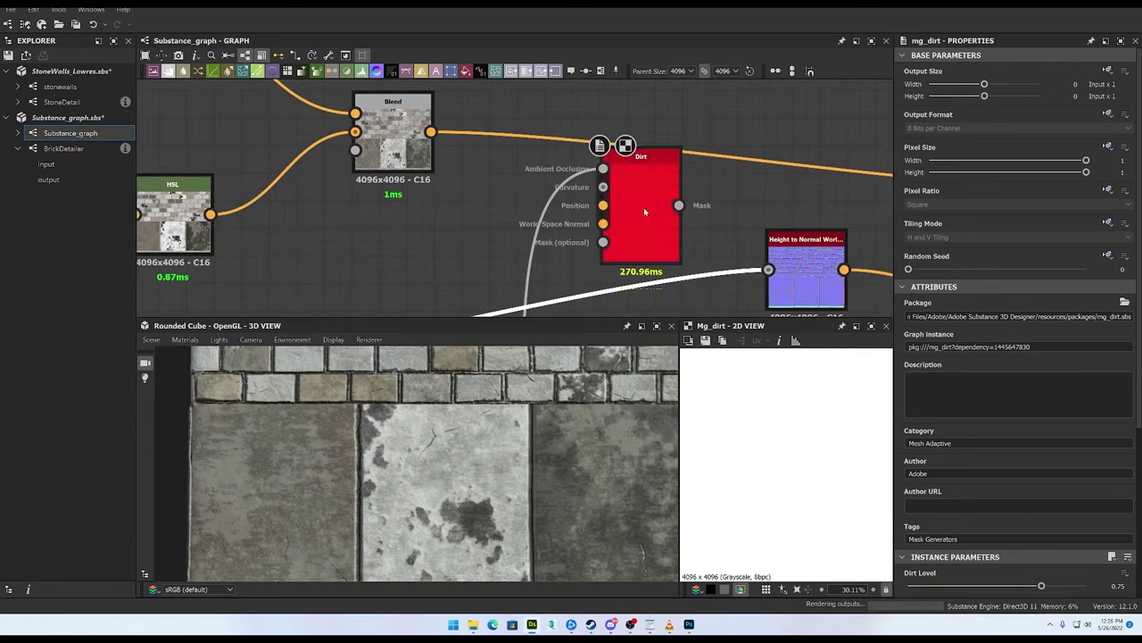
Step: Reposition the Dirt and height-to-normal nodes, and add a Curvature Smooth node fed by the normal map, placing it above that node
{"action": "left_click_drag", "start_coordinate": [671, 177], "coordinate": [697, 150]}
{"action": "scroll", "coordinate": [714, 205], "scroll_direction": "down", "scroll_amount": 1}
{"action": "middle_click_drag", "start_coordinate": [765, 298], "coordinate": [773, 191]}
{"action": "left_click_drag", "start_coordinate": [780, 163], "coordinate": [568, 109]}
{"action": "type", "text": "curv"}
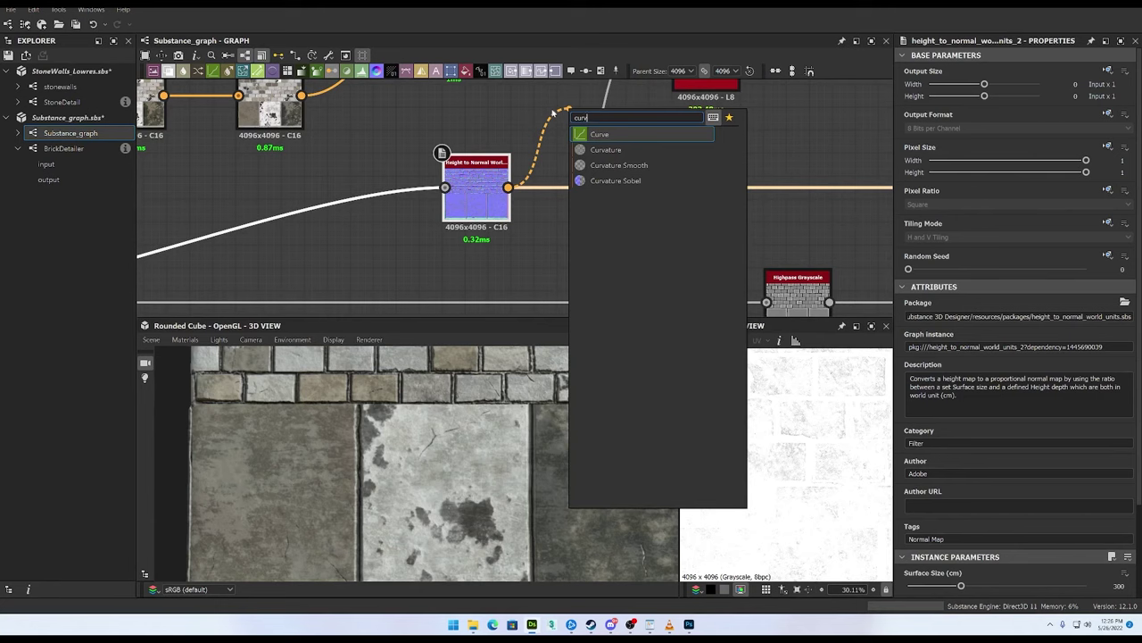
{"action": "left_click", "coordinate": [608, 165]}
{"action": "left_click_drag", "start_coordinate": [601, 117], "coordinate": [533, 95]}
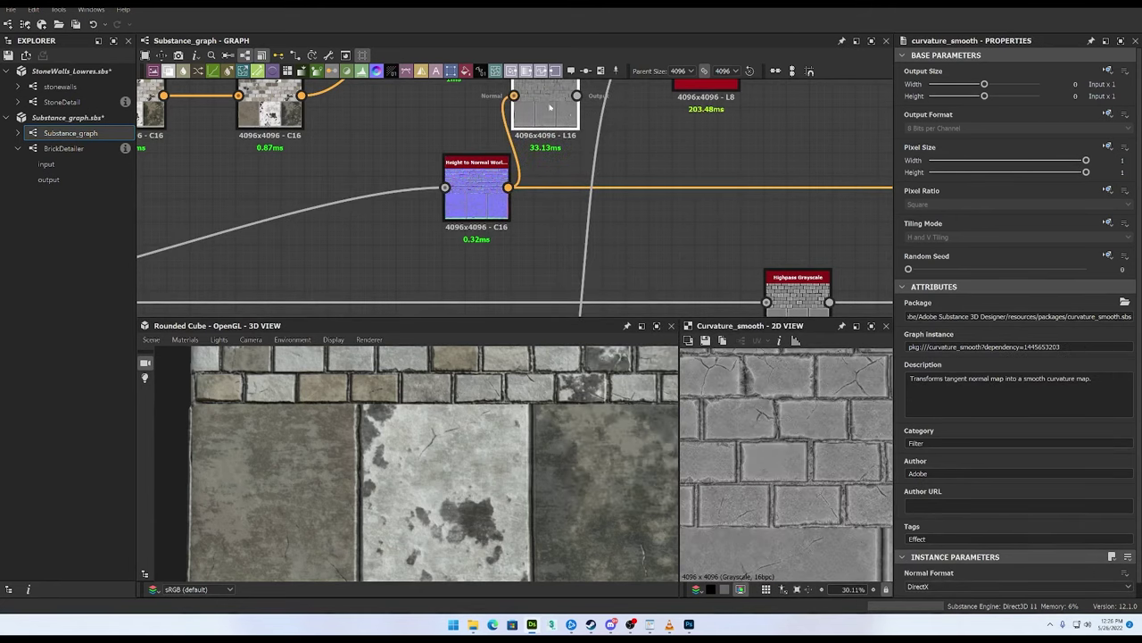
Step: Move the Curvature Smooth node up beside the Dirt node and connect its output to the Dirt node's Curvature input
{"action": "middle_click_drag", "start_coordinate": [544, 103], "coordinate": [515, 209]}
{"action": "left_click_drag", "start_coordinate": [546, 201], "coordinate": [645, 132]}
{"action": "scroll", "coordinate": [656, 124], "scroll_direction": "up", "scroll_amount": 2}
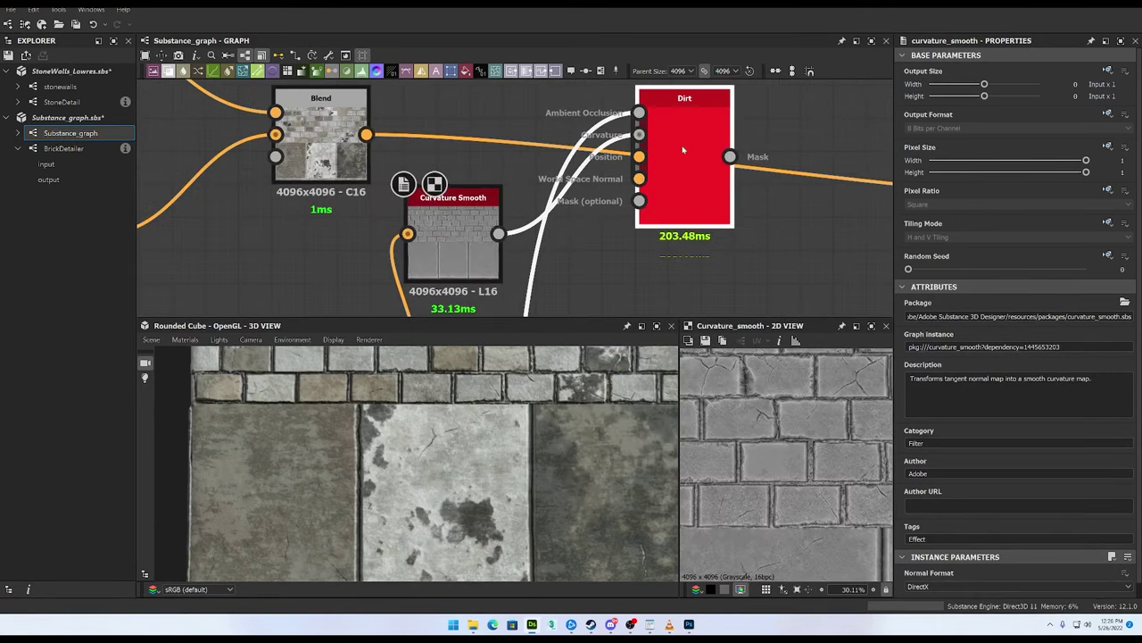
Step: Set the Dirt node's Dirt Level to 0.59
{"action": "left_click", "coordinate": [660, 125]}
{"action": "scroll", "coordinate": [785, 464], "scroll_direction": "up", "scroll_amount": 3}
{"action": "scroll", "coordinate": [982, 536], "scroll_direction": "down", "scroll_amount": 1}
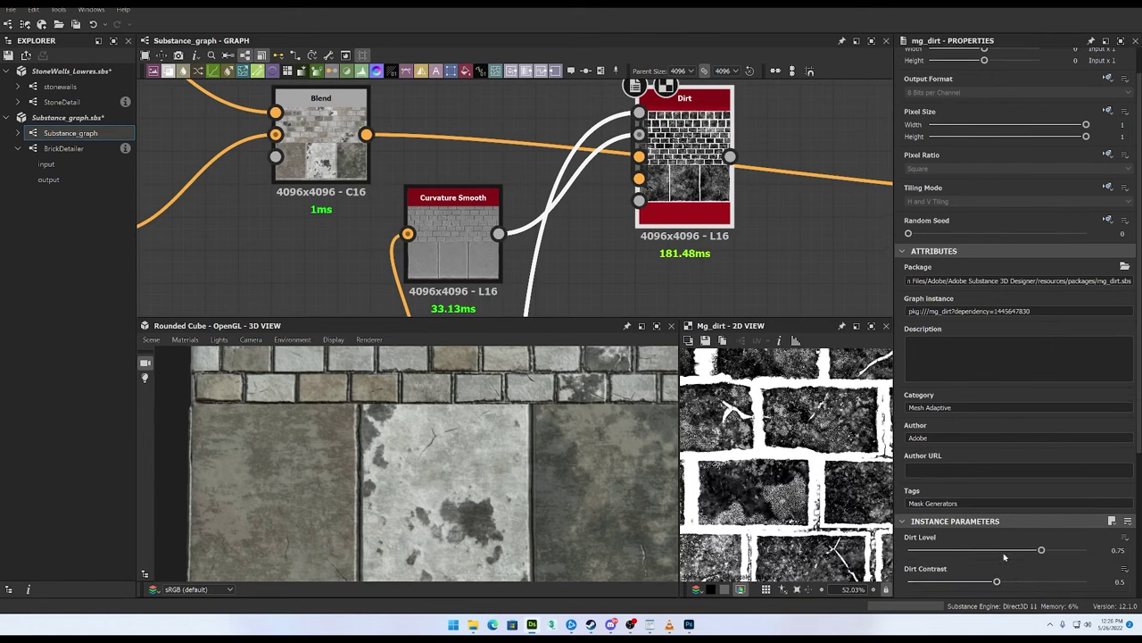
{"action": "left_click_drag", "start_coordinate": [1041, 549], "coordinate": [1015, 551]}
Step: Move the Dirt and Curvature Smooth nodes above the base colour chain and shift the height-to-normal node away from the outputs
{"action": "scroll", "coordinate": [639, 223], "scroll_direction": "down", "scroll_amount": 5}
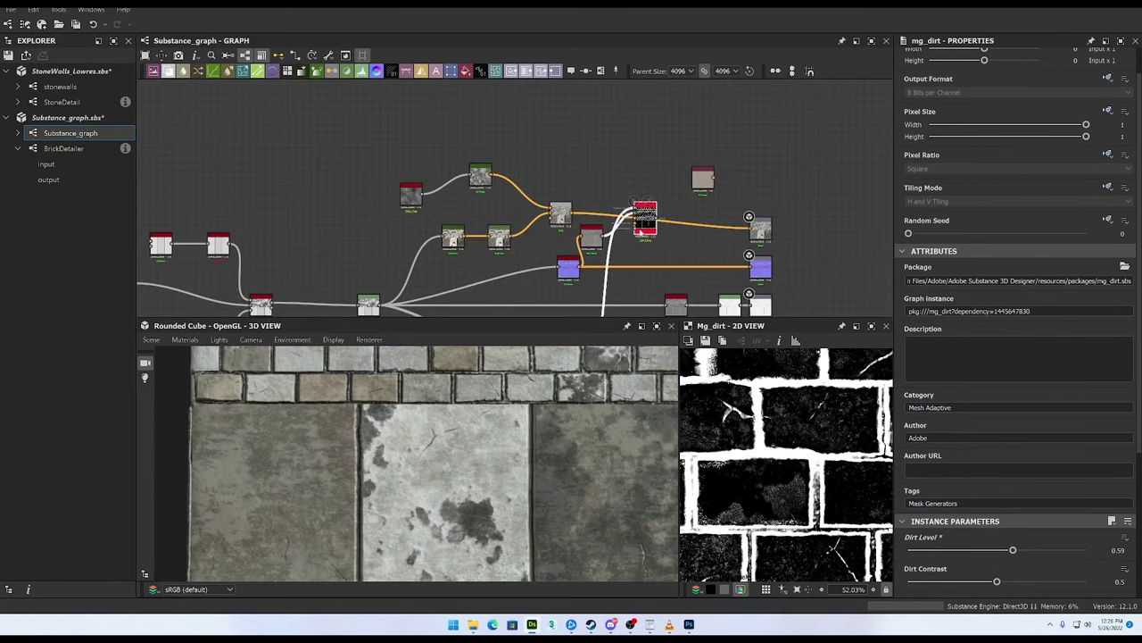
{"action": "left_click_drag", "start_coordinate": [642, 216], "coordinate": [629, 127]}
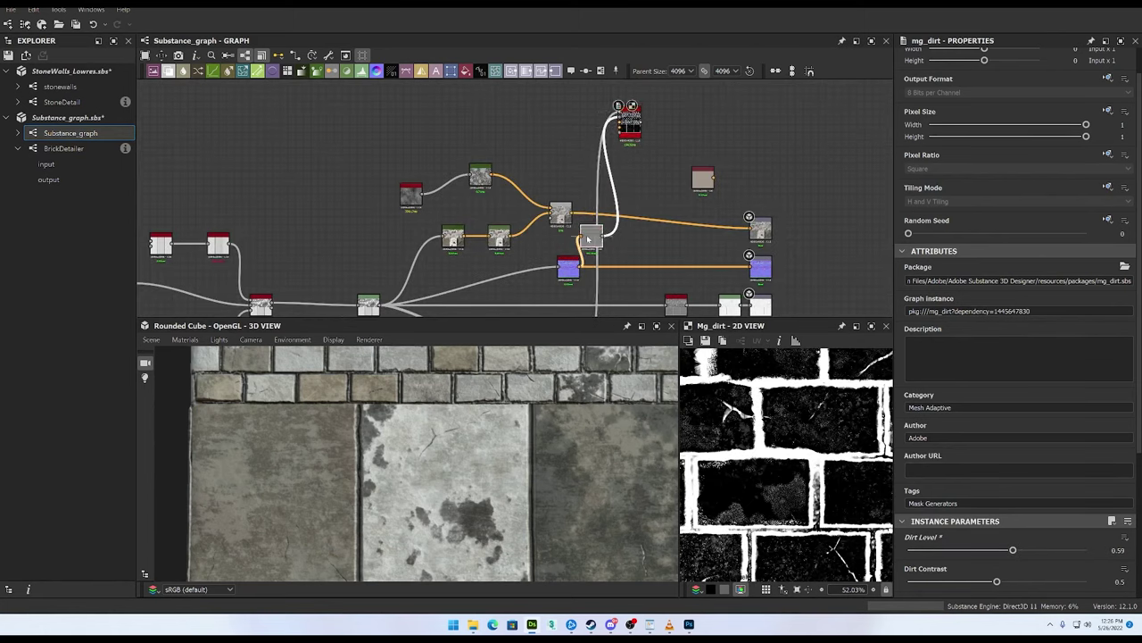
{"action": "left_click_drag", "start_coordinate": [591, 237], "coordinate": [564, 114]}
{"action": "left_click_drag", "start_coordinate": [568, 268], "coordinate": [502, 279]}
{"action": "left_click_drag", "start_coordinate": [633, 114], "coordinate": [641, 103]}
{"action": "middle_click_drag", "start_coordinate": [703, 175], "coordinate": [681, 180]}
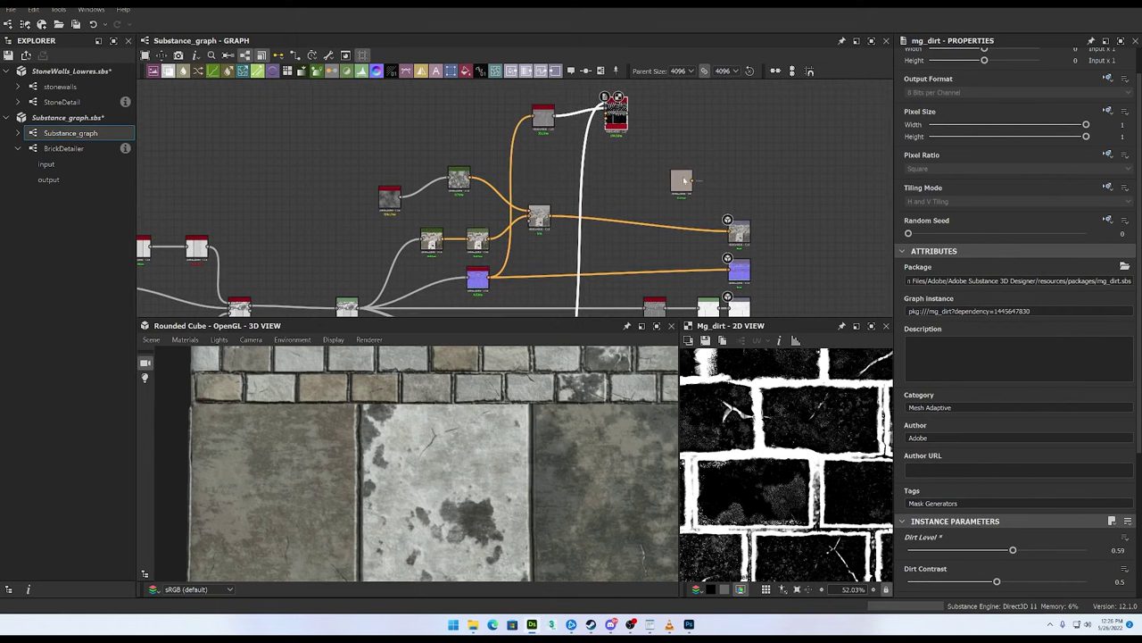
Step: Delete the unconnected plain-colour node and adjust the spacing between the Curvature Smooth and Dirt nodes
{"action": "left_click", "coordinate": [682, 182]}
{"action": "key", "text": "Delete"}
{"action": "scroll", "coordinate": [609, 143], "scroll_direction": "up", "scroll_amount": 2}
{"action": "middle_click_drag", "start_coordinate": [587, 148], "coordinate": [604, 160]}
{"action": "mouse_move", "coordinate": [543, 127]}
{"action": "left_mouse_down"}
{"action": "mouse_move", "coordinate": [527, 127]}
{"action": "mouse_move", "coordinate": [548, 126]}
{"action": "left_mouse_up"}
{"action": "left_click_drag", "start_coordinate": [651, 129], "coordinate": [656, 129]}
Step: Add a Gradient Map node next to the Dirt node and feed it with the Dirt mask
{"action": "key", "text": "space"}
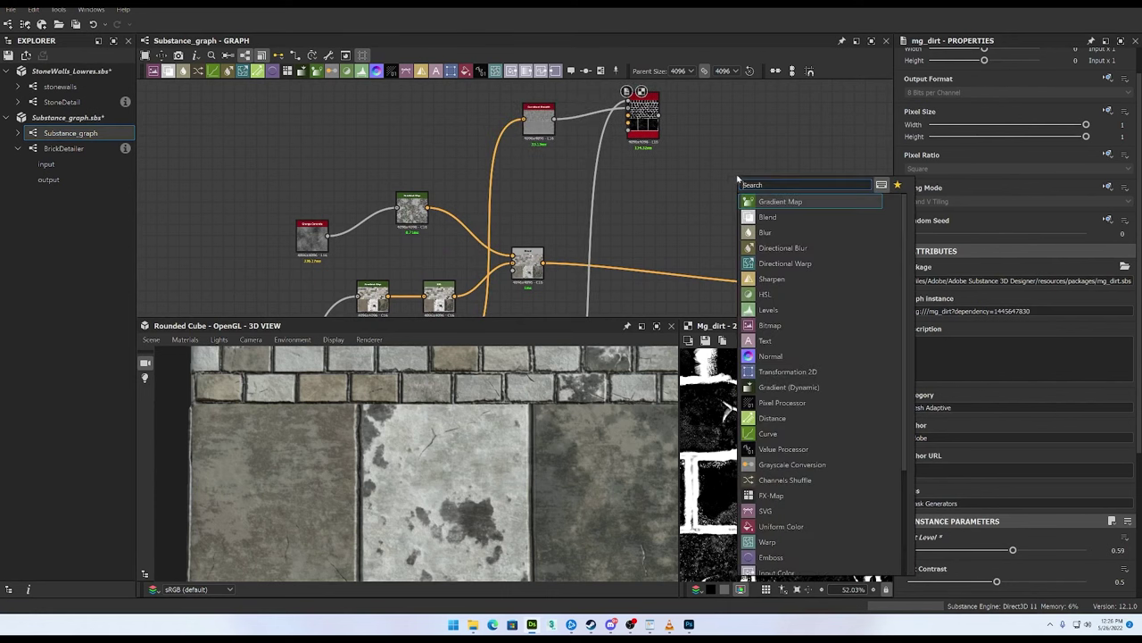
{"action": "type", "text": "grad"}
{"action": "left_click", "coordinate": [864, 202]}
{"action": "scroll", "coordinate": [665, 131], "scroll_direction": "up", "scroll_amount": 2}
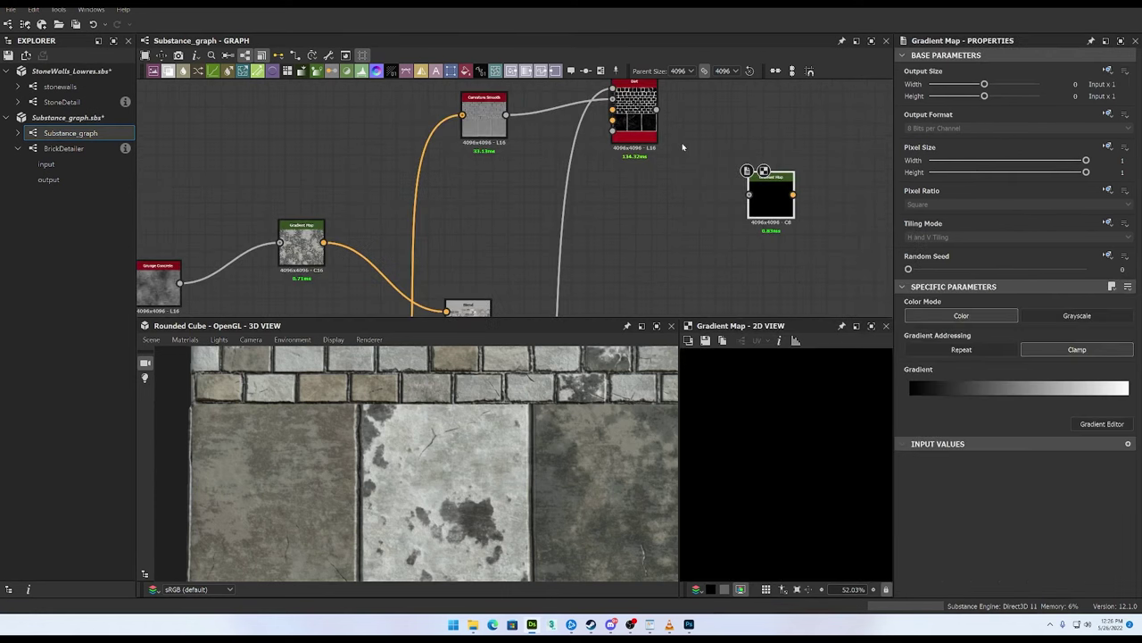
{"action": "left_click_drag", "start_coordinate": [764, 185], "coordinate": [735, 91]}
{"action": "middle_click_drag", "start_coordinate": [664, 108], "coordinate": [643, 175]}
{"action": "left_click_drag", "start_coordinate": [636, 176], "coordinate": [699, 183]}
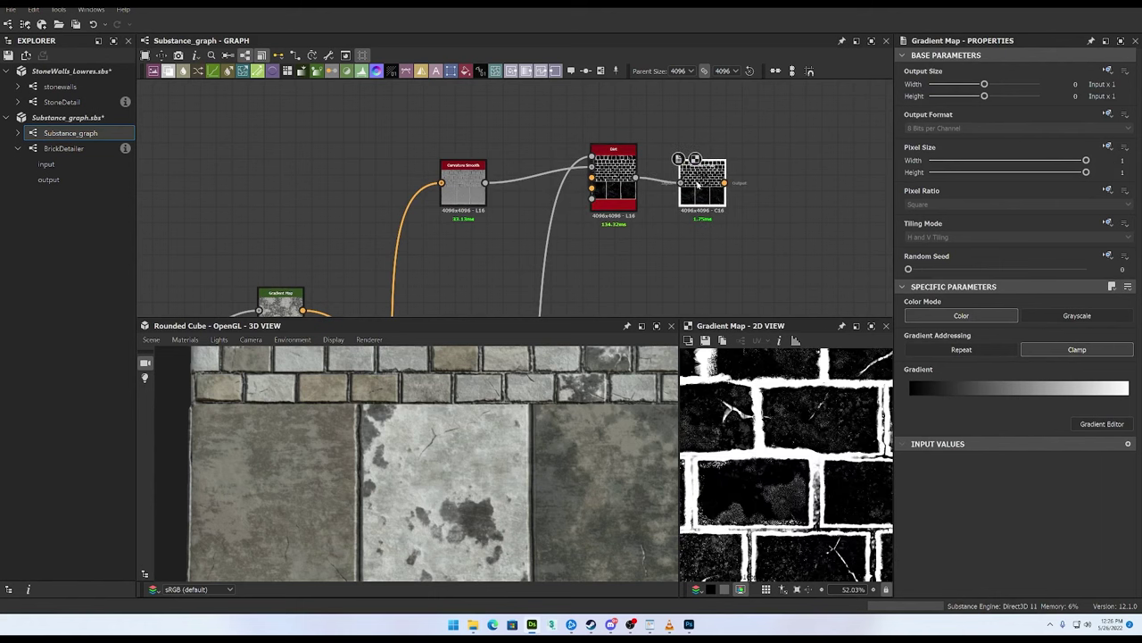
Step: Pick a gradient of brown and tan tones for the dirt Gradient Map
{"action": "left_click", "coordinate": [1102, 424]}
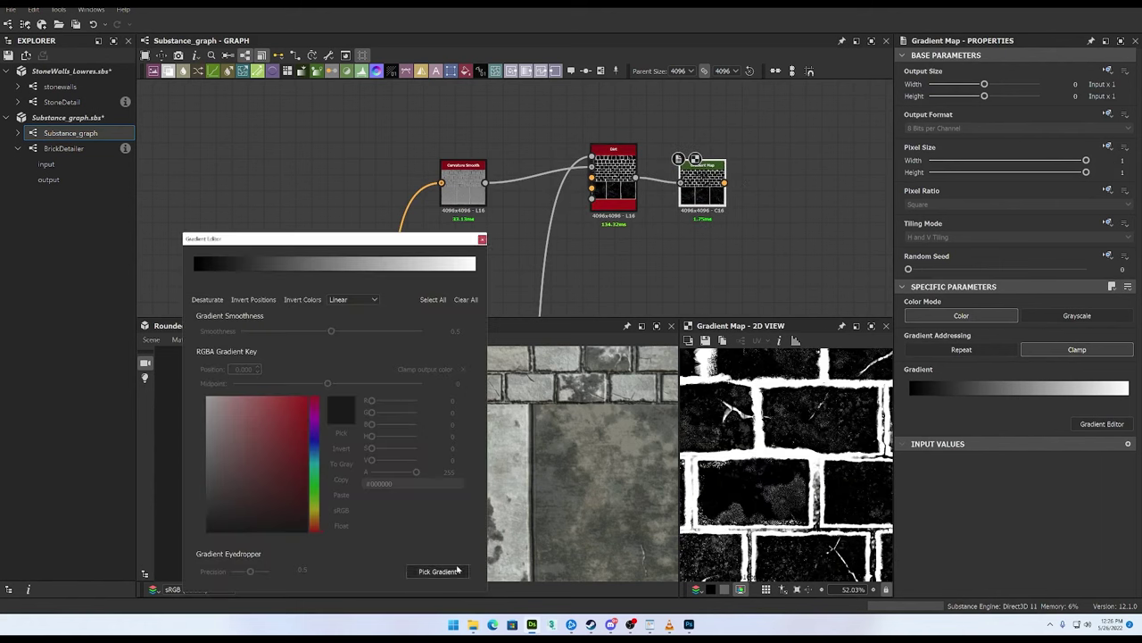
{"action": "left_click", "coordinate": [1008, 233]}
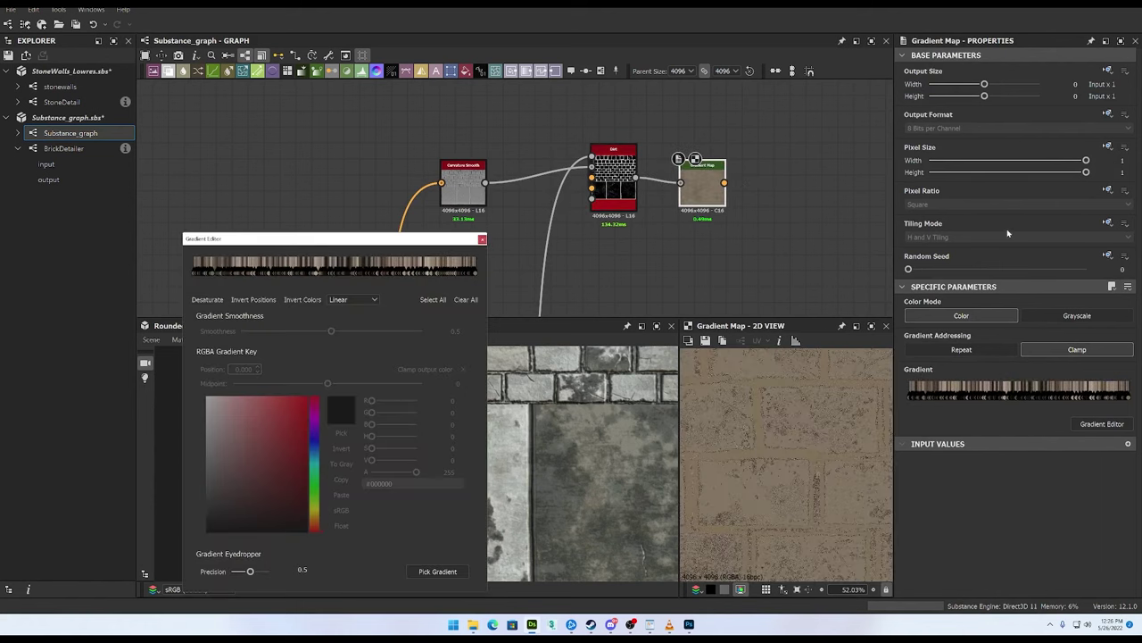
{"action": "left_click", "coordinate": [483, 240]}
Step: Add a Blend node with the Dirt mask as its opacity and the brown Gradient Map as its foreground
{"action": "scroll", "coordinate": [713, 290], "scroll_direction": "down", "scroll_amount": 2}
{"action": "middle_click_drag", "start_coordinate": [713, 290], "coordinate": [629, 194]}
{"action": "left_click", "coordinate": [615, 197]}
{"action": "key", "text": "space"}
{"action": "type", "text": "b"}
{"action": "key", "text": "Return"}
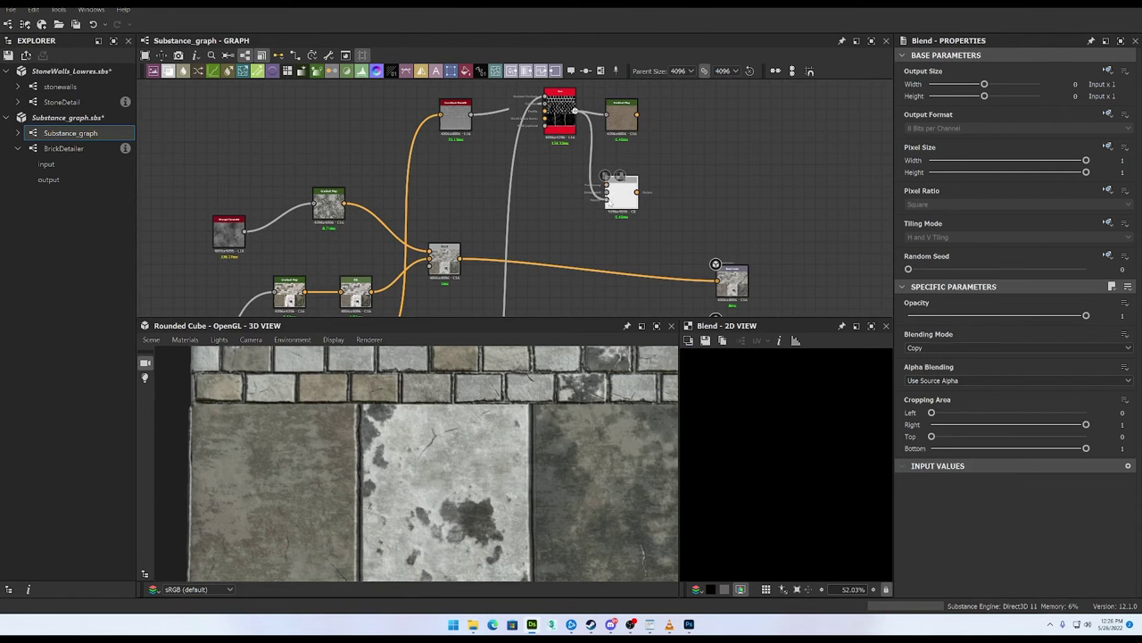
{"action": "left_click_drag", "start_coordinate": [610, 203], "coordinate": [640, 187]}
{"action": "scroll", "coordinate": [639, 181], "scroll_direction": "up", "scroll_amount": 2}
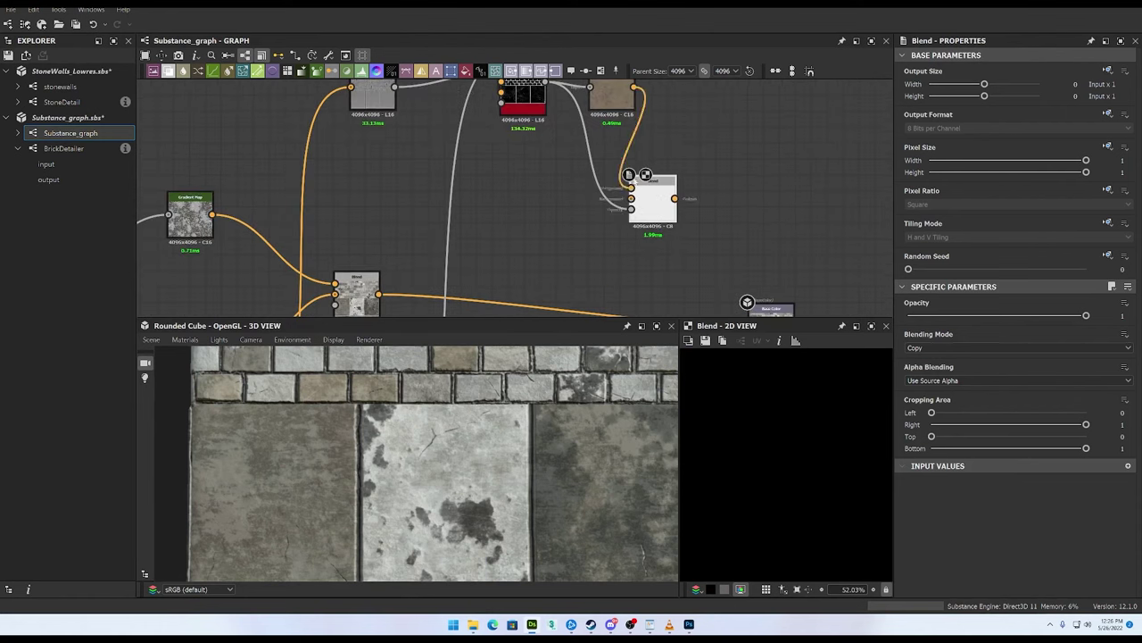
Step: Connect the base colour Blend to the dirt Blend's background and the dirt Blend's output to the Base Color output
{"action": "left_click_drag", "start_coordinate": [382, 293], "coordinate": [645, 202]}
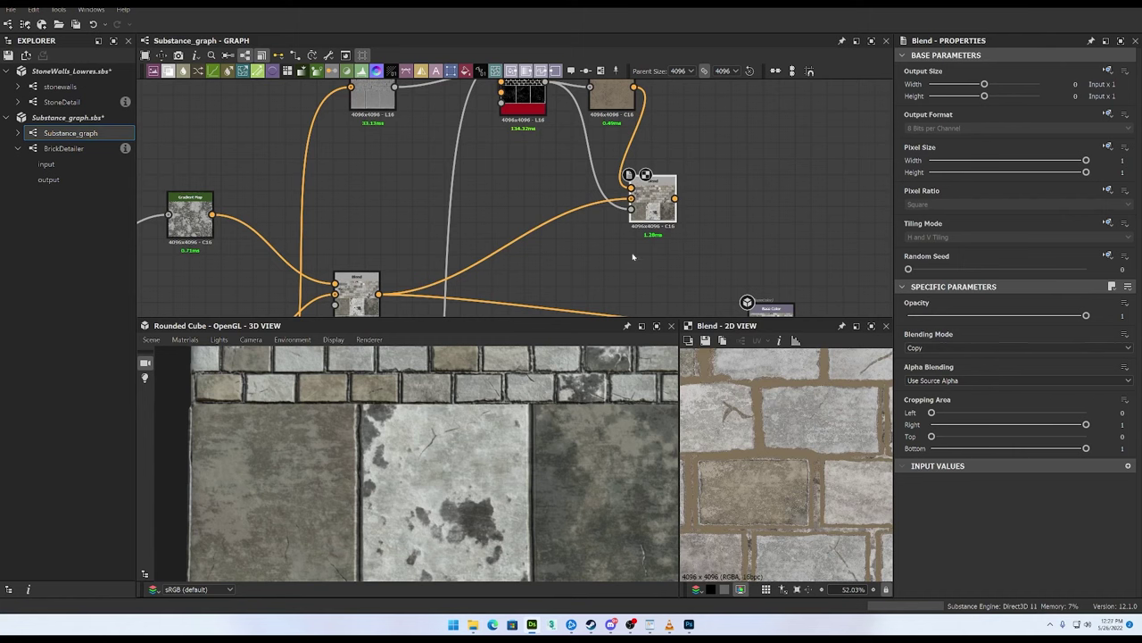
{"action": "middle_click_drag", "start_coordinate": [633, 257], "coordinate": [568, 221]}
{"action": "left_click_drag", "start_coordinate": [684, 287], "coordinate": [685, 289]}
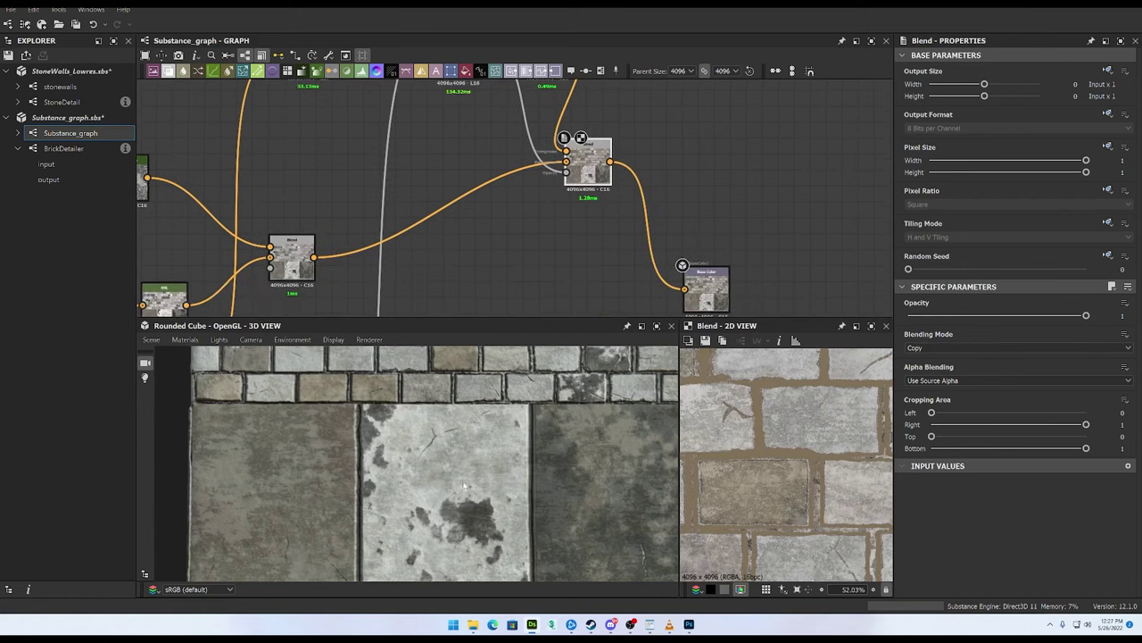
Step: Check the dirt on the cube and set the dirt Blend's opacity to 0.84
{"action": "middle_click_drag", "start_coordinate": [539, 366], "coordinate": [505, 466]}
{"action": "scroll", "coordinate": [505, 466], "scroll_direction": "down", "scroll_amount": 2}
{"action": "right_click_drag", "start_coordinate": [482, 465], "coordinate": [507, 465], "text": "ctrl+shift"}
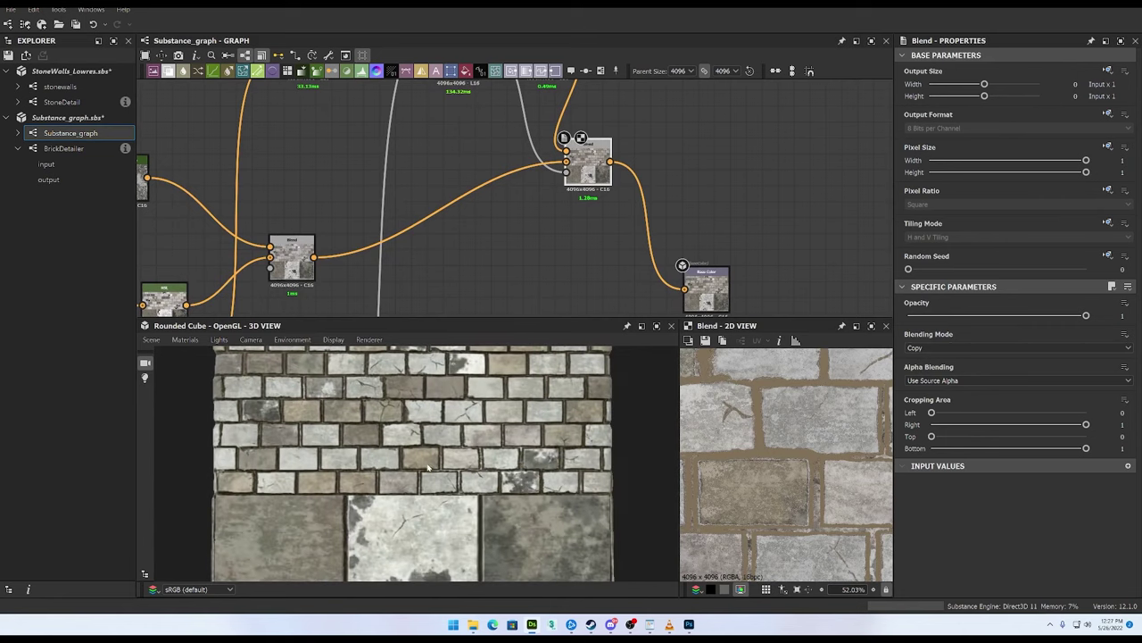
{"action": "middle_click_drag", "start_coordinate": [546, 181], "coordinate": [551, 143]}
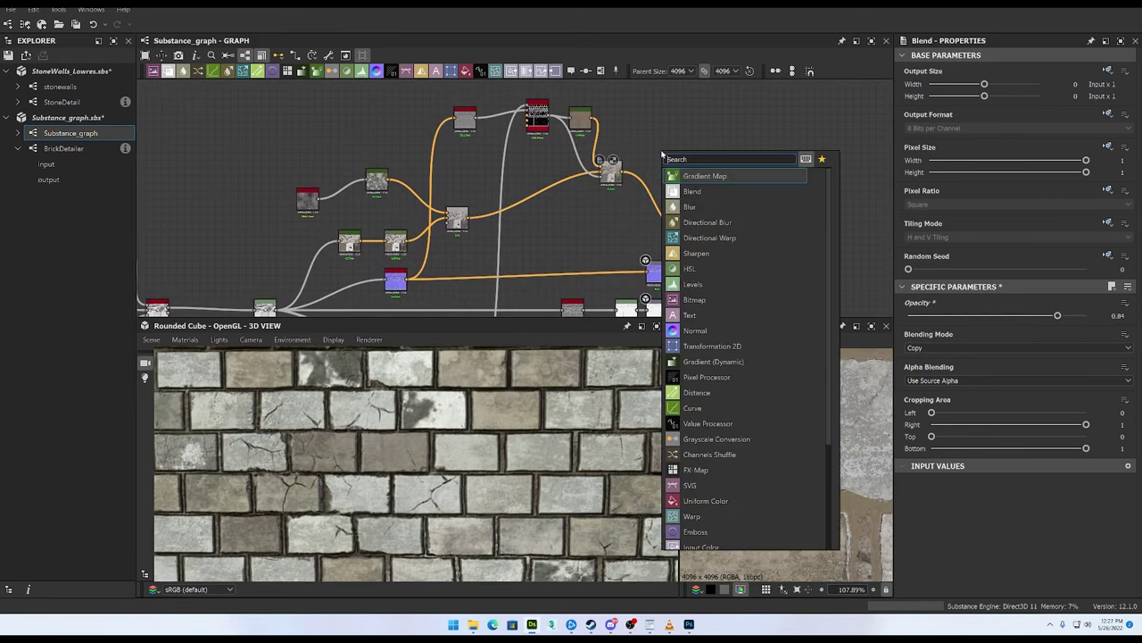
Step: Add a second Blend node and an HSL node, placing the HSL just after the brown Gradient Map
{"action": "type", "text": "blen"}
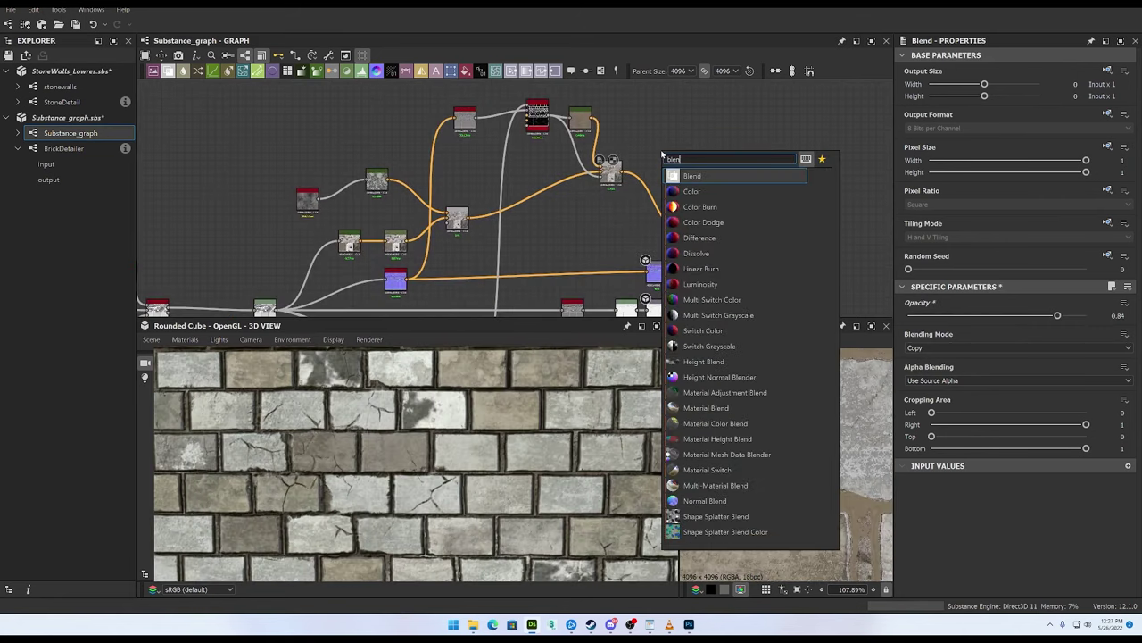
{"action": "key", "text": "Return"}
{"action": "key", "text": "space"}
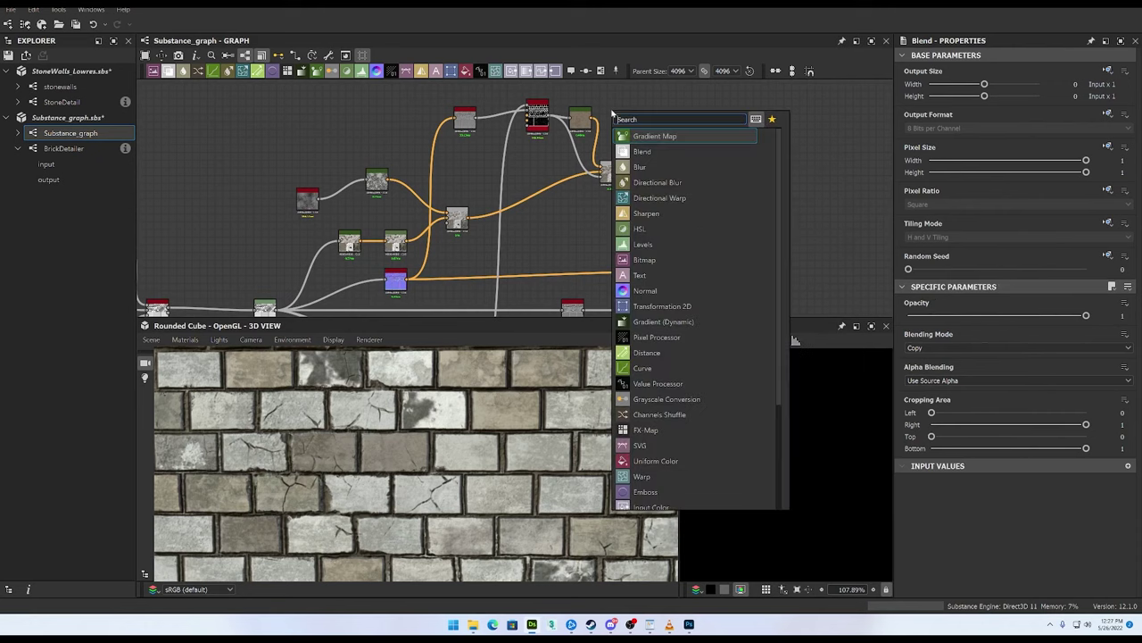
{"action": "type", "text": "g"}
{"action": "key", "text": "BackSpace"}
{"action": "type", "text": "hsl"}
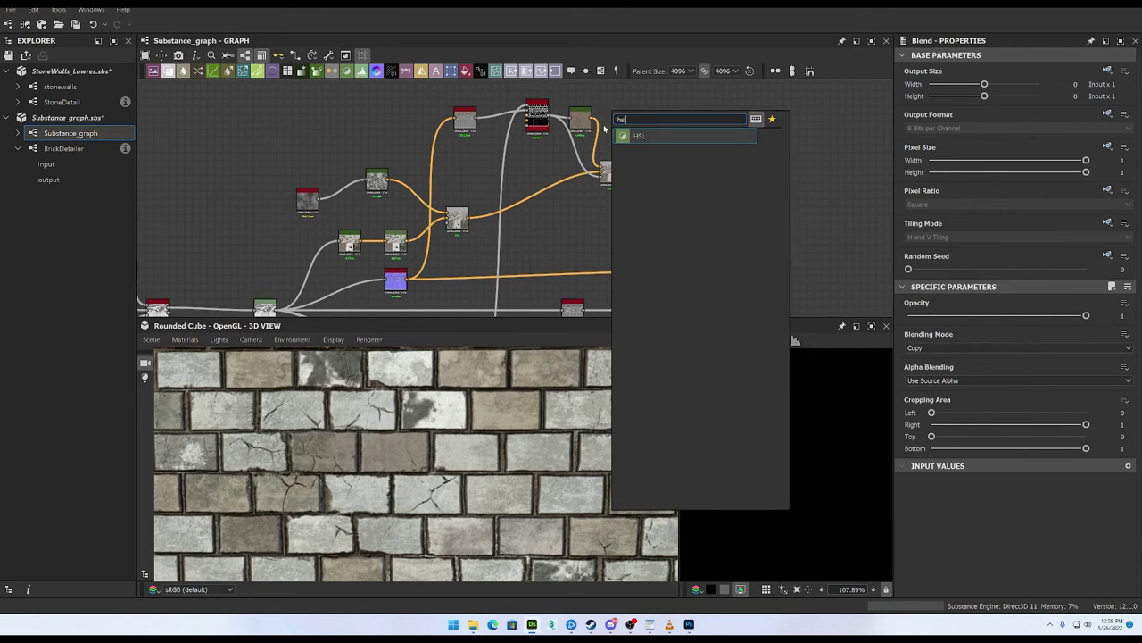
{"action": "key", "text": "Return"}
{"action": "scroll", "coordinate": [605, 127], "scroll_direction": "up", "scroll_amount": 4}
{"action": "left_click_drag", "start_coordinate": [649, 123], "coordinate": [649, 131]}
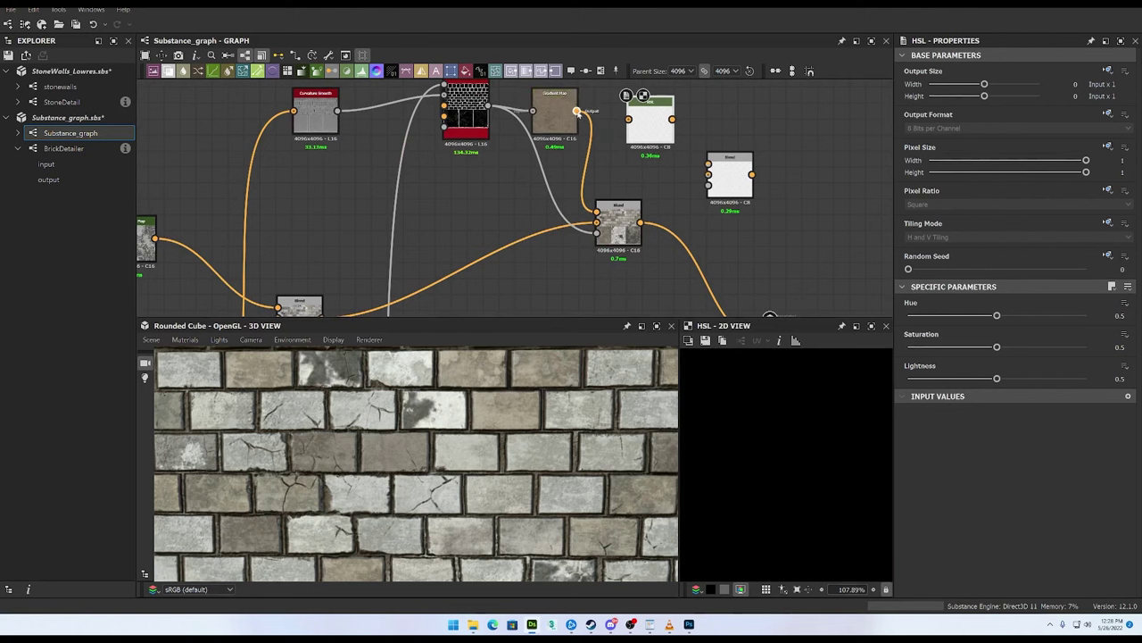
Step: Feed the Gradient Map through the HSL node at Lightness 0.54 into the new Blend, with the dirt Blend as background
{"action": "left_click_drag", "start_coordinate": [576, 110], "coordinate": [628, 120]}
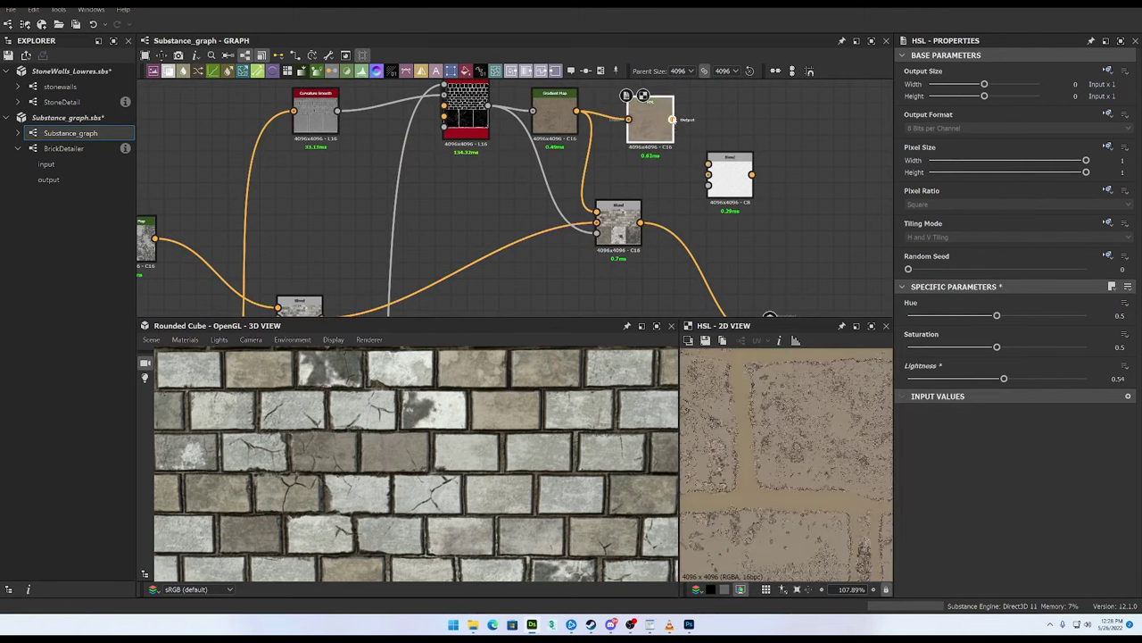
{"action": "left_click_drag", "start_coordinate": [709, 171], "coordinate": [711, 181]}
{"action": "double_click", "coordinate": [729, 176]}
Step: Set the new Blend to Overlay at 0.37 opacity and connect it to the Base Color output, checking the cube
{"action": "middle_click_drag", "start_coordinate": [832, 272], "coordinate": [799, 231]}
{"action": "left_click", "coordinate": [1045, 347]}
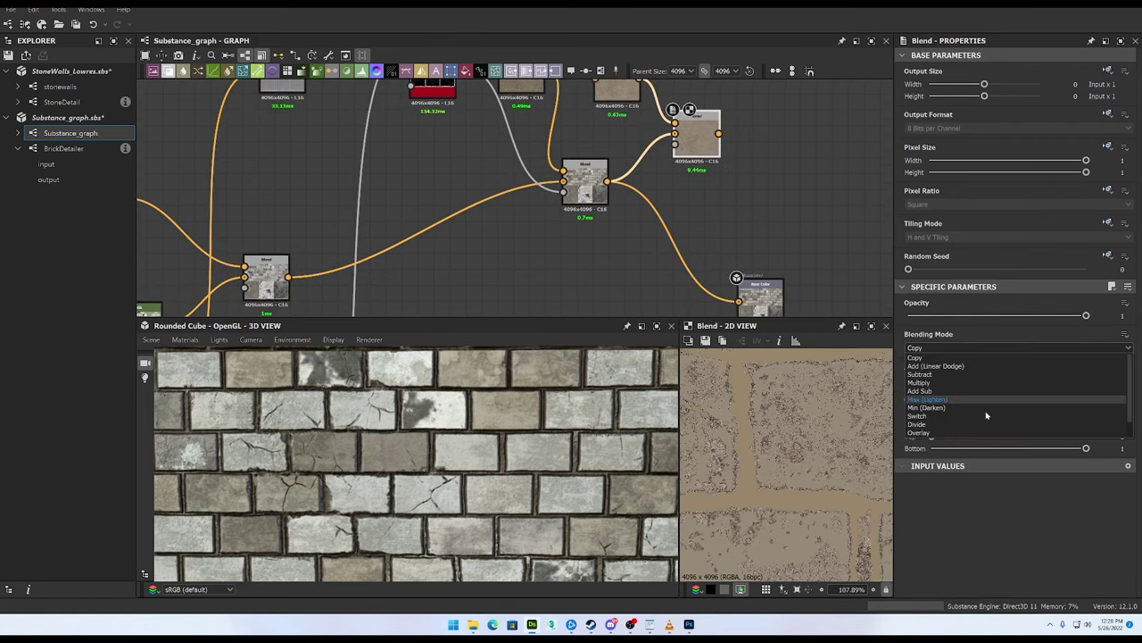
{"action": "left_click", "coordinate": [1017, 433]}
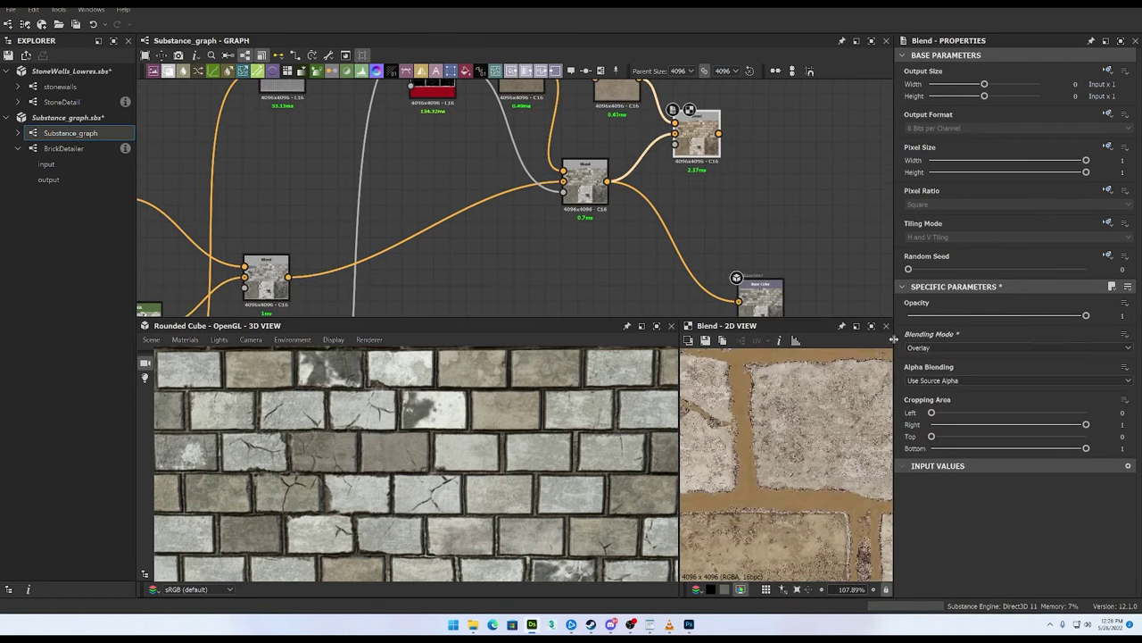
{"action": "left_click", "coordinate": [973, 316]}
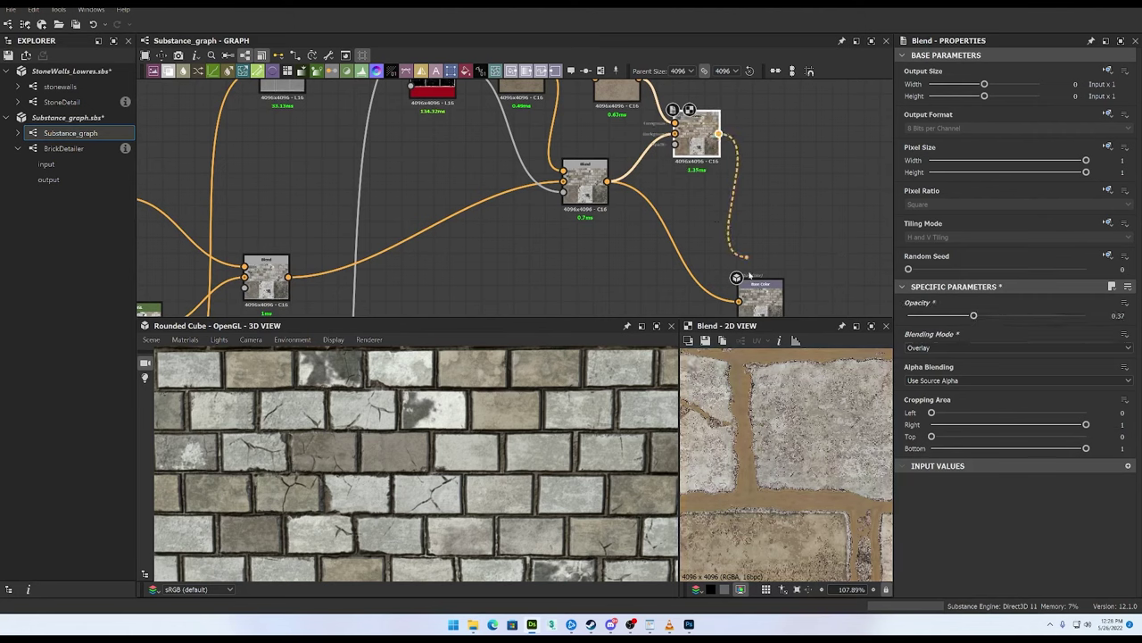
{"action": "scroll", "coordinate": [473, 449], "scroll_direction": "down", "scroll_amount": 2}
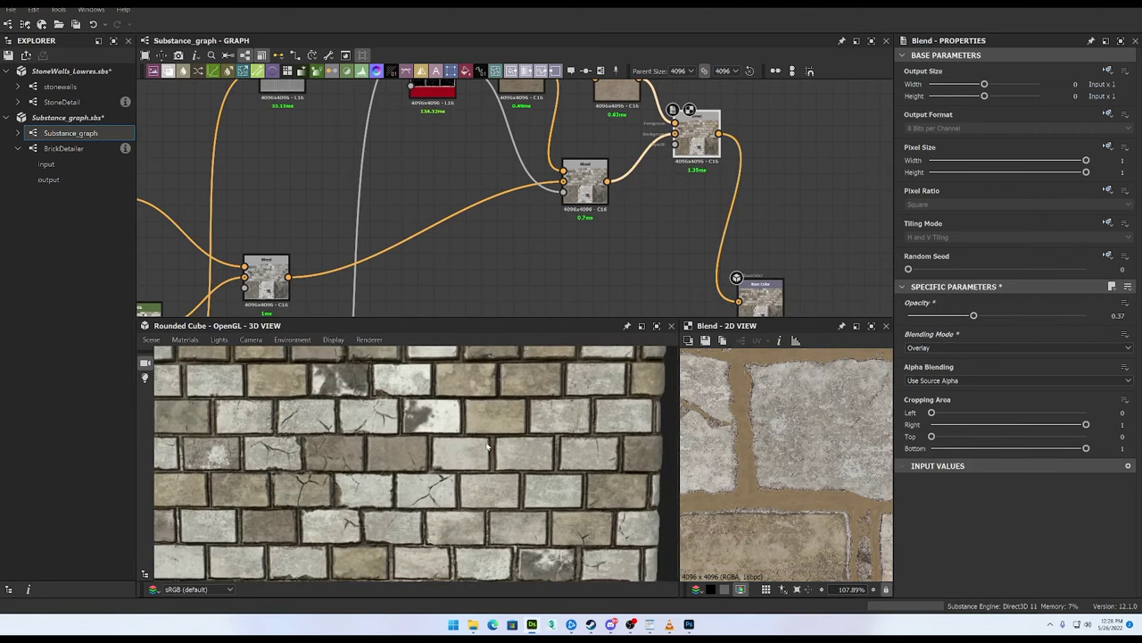
{"action": "scroll", "coordinate": [489, 455], "scroll_direction": "down", "scroll_amount": 2}
{"action": "middle_click_drag", "start_coordinate": [492, 457], "coordinate": [510, 432]}
{"action": "scroll", "coordinate": [508, 432], "scroll_direction": "down", "scroll_amount": 5}
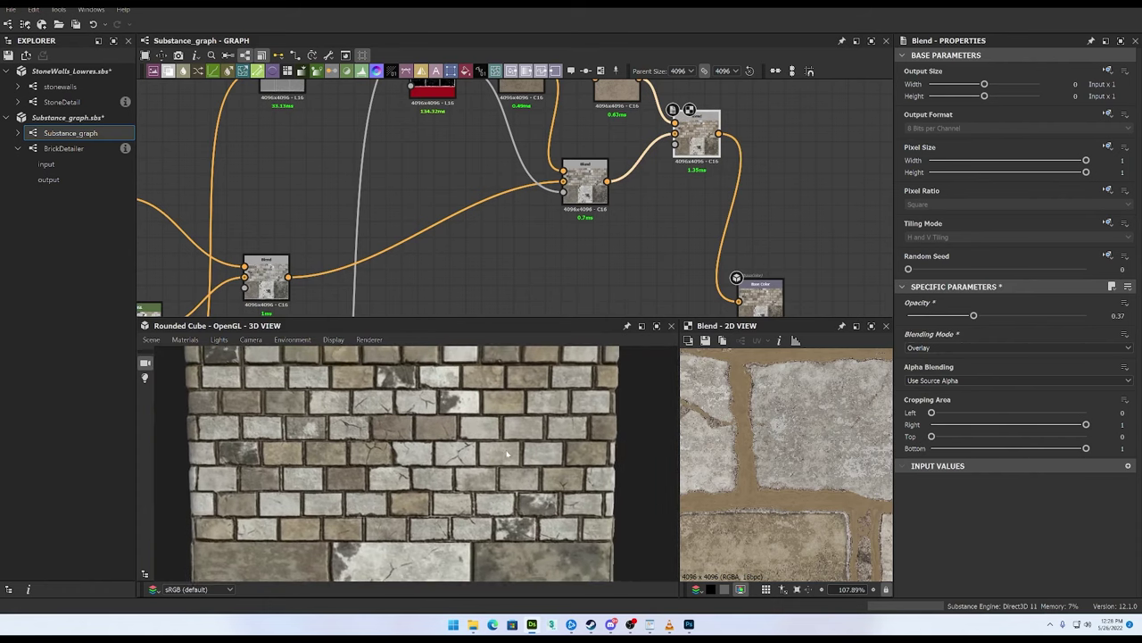
{"action": "left_click", "coordinate": [657, 326]}
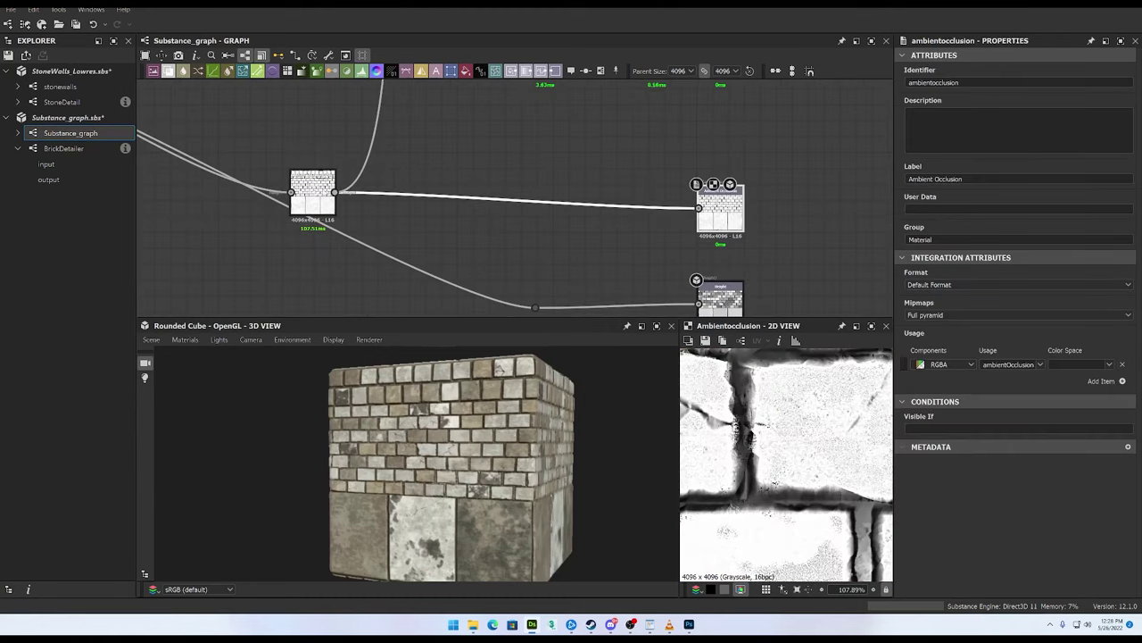
Step: Insert a Levels node between the ambient occlusion node and its output, raising the output black level to lighten the shadows
{"action": "left_click_drag", "start_coordinate": [312, 189], "coordinate": [571, 178]}
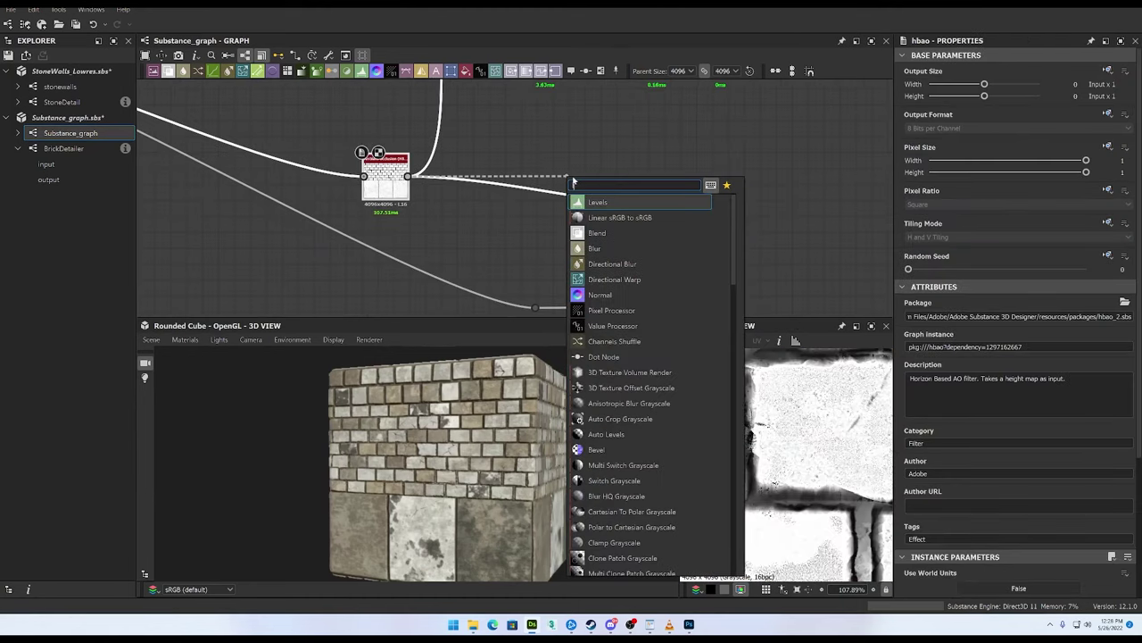
{"action": "key", "text": "Return"}
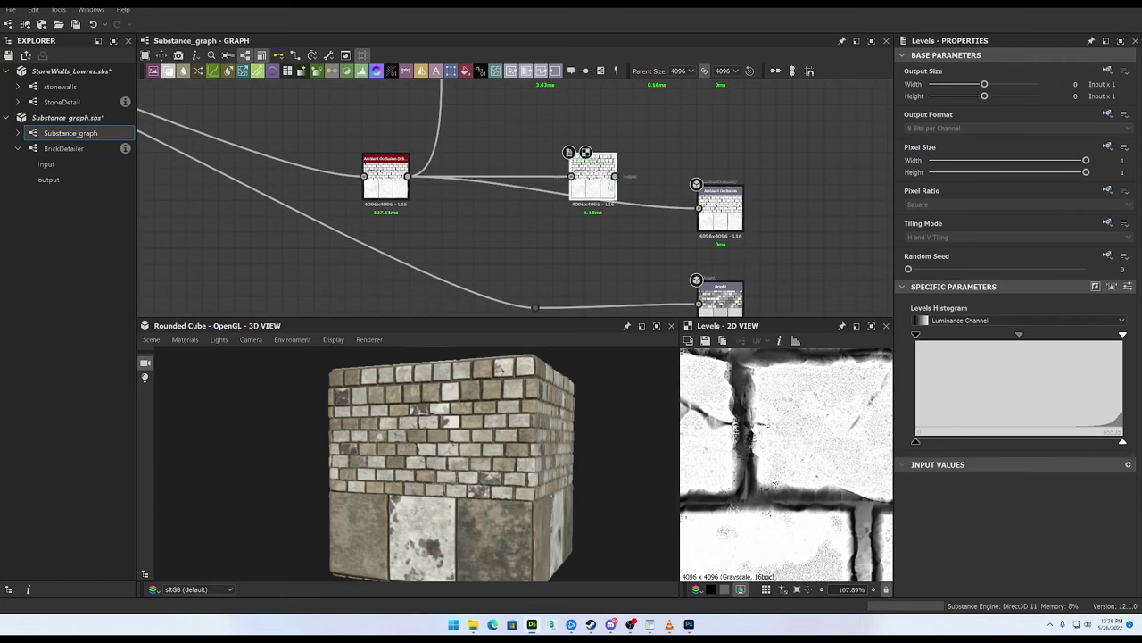
{"action": "left_click_drag", "start_coordinate": [917, 441], "coordinate": [968, 443]}
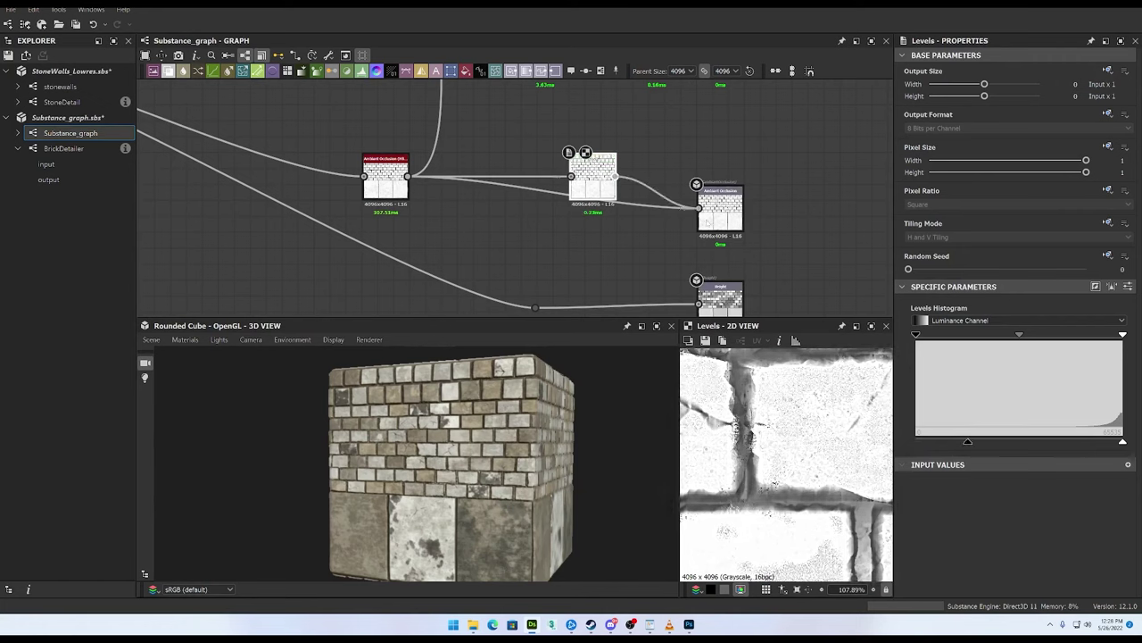
Step: Examine the bricks, joints and large stones on the cube up close, in an enlarged 3D view and from farther away
{"action": "scroll", "coordinate": [547, 440], "scroll_direction": "up", "scroll_amount": 5}
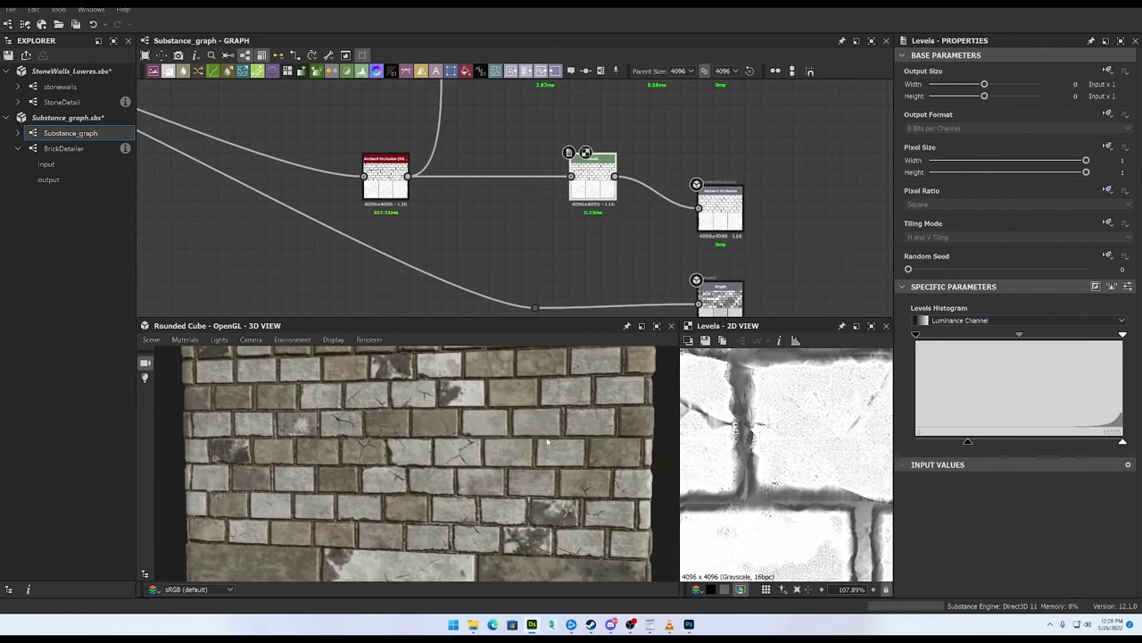
{"action": "left_click_drag", "start_coordinate": [547, 441], "coordinate": [476, 439]}
{"action": "left_click", "coordinate": [657, 326]}
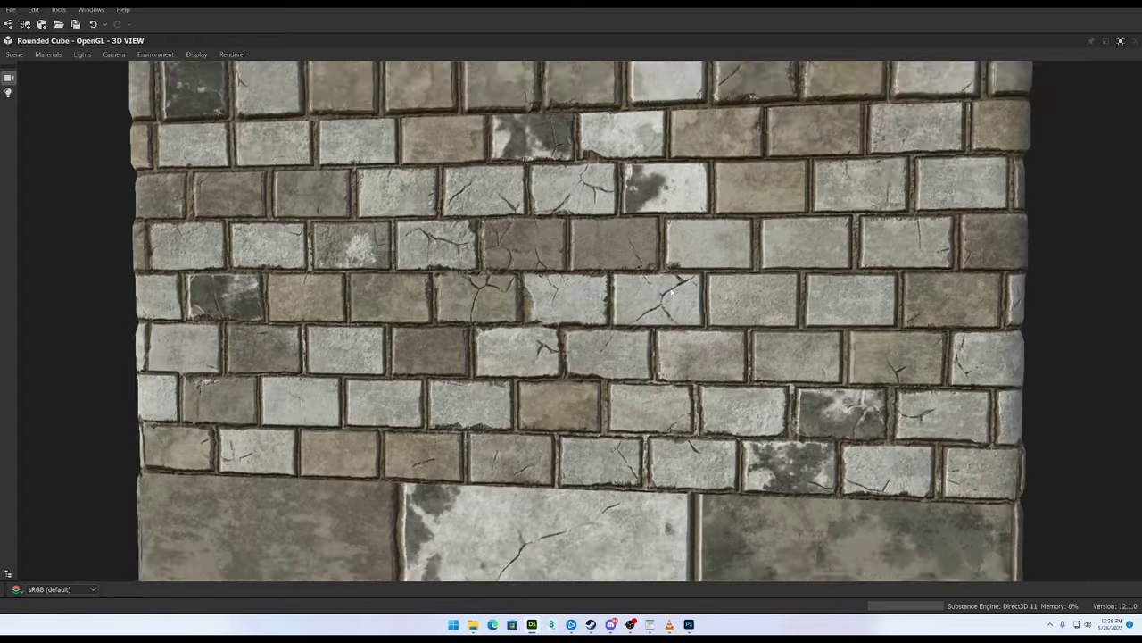
{"action": "left_click_drag", "start_coordinate": [666, 337], "coordinate": [687, 298]}
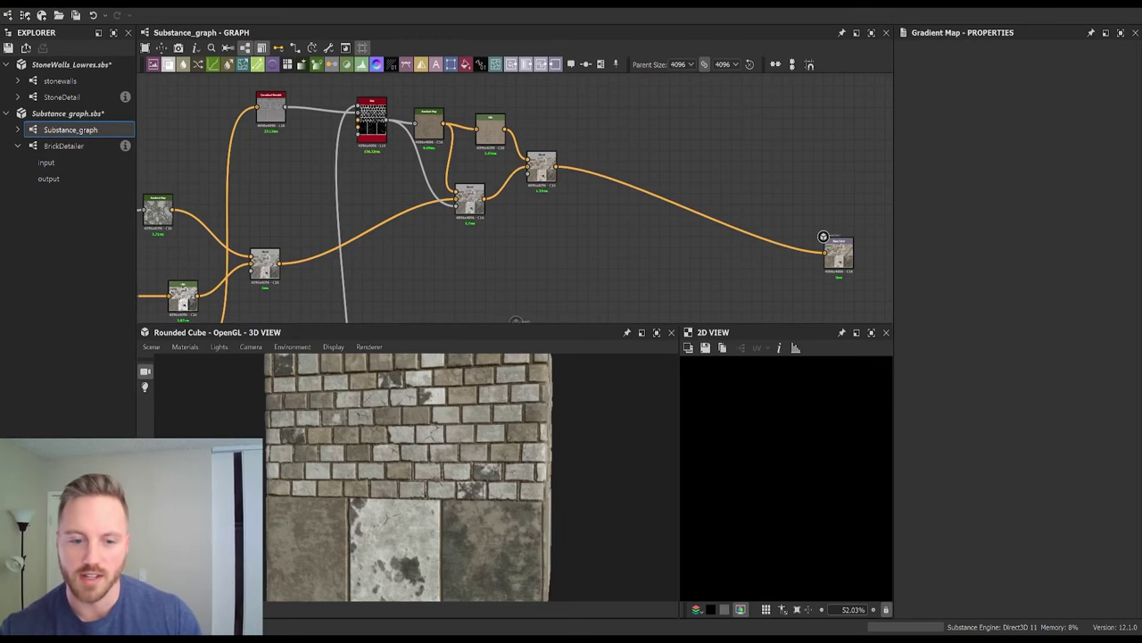
{"action": "scroll", "coordinate": [497, 424], "scroll_direction": "up", "scroll_amount": 5}
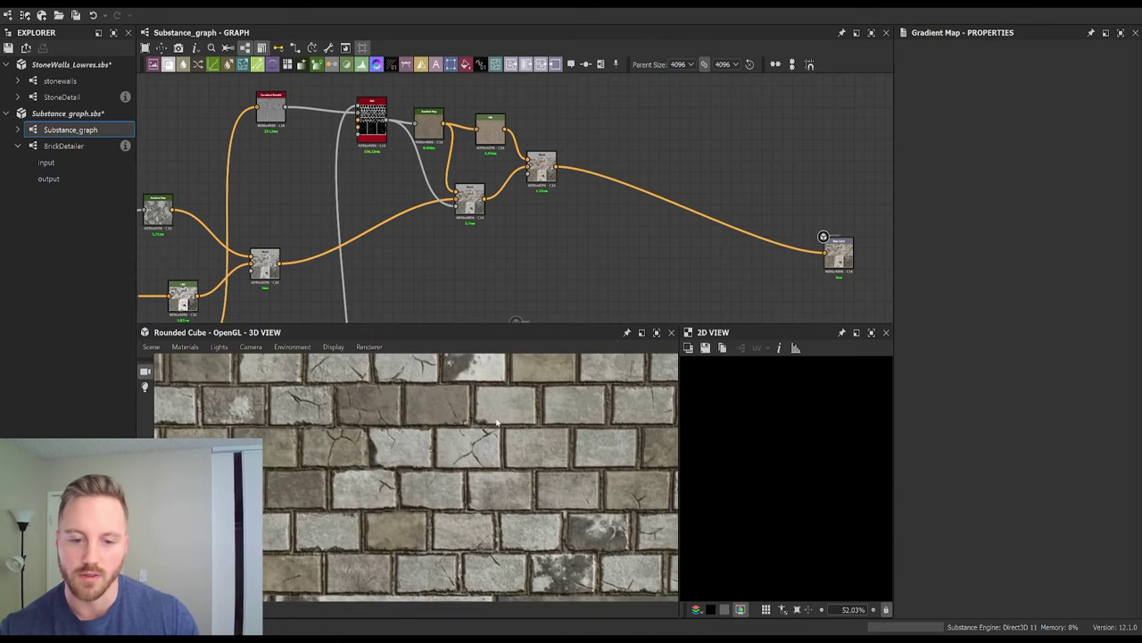
{"action": "scroll", "coordinate": [497, 424], "scroll_direction": "down", "scroll_amount": 5}
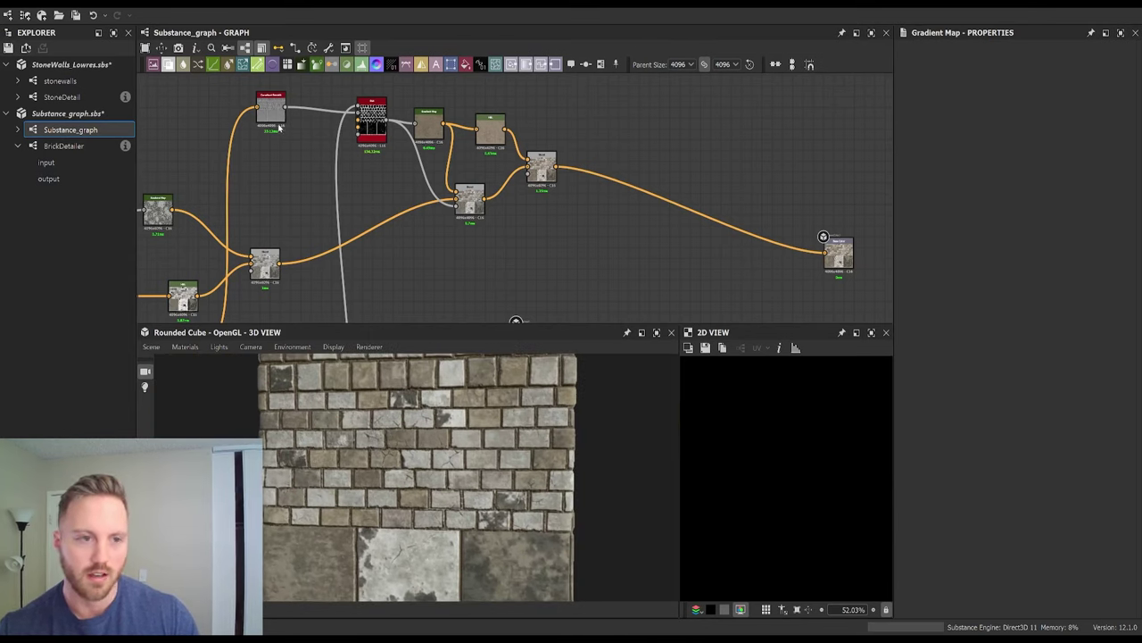
Step: Add a Blend node and a Gradient Map fed by the Curvature Smooth output, placing the Blend farther along the graph
{"action": "left_click_drag", "start_coordinate": [274, 113], "coordinate": [277, 117]}
{"action": "middle_click_drag", "start_coordinate": [564, 222], "coordinate": [486, 206]}
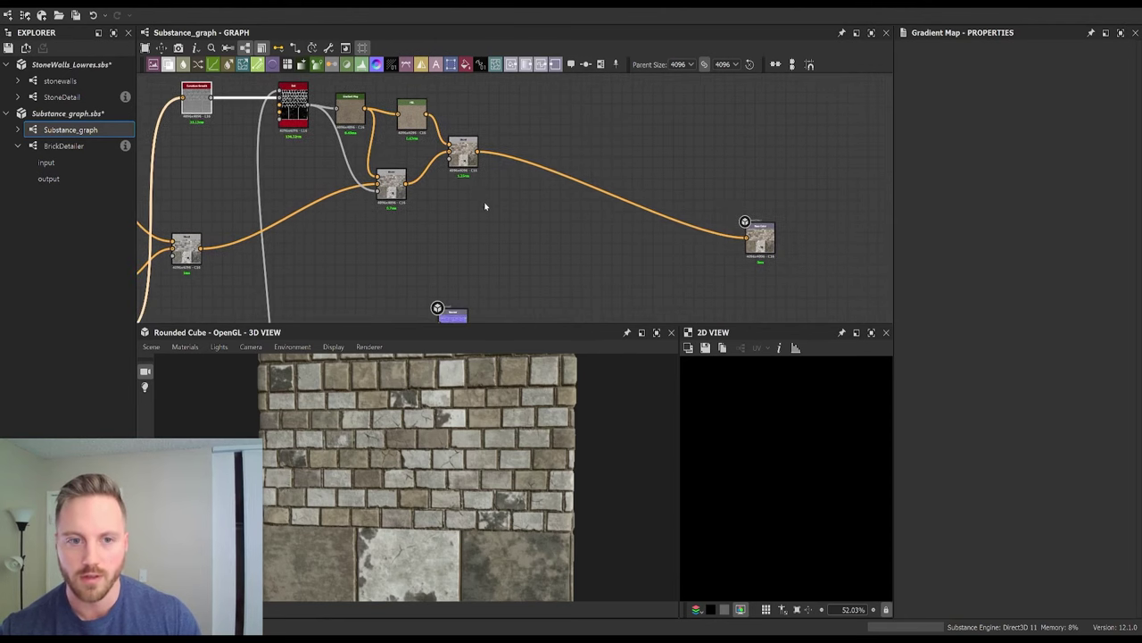
{"action": "middle_click_drag", "start_coordinate": [508, 133], "coordinate": [505, 205]}
{"action": "left_click", "coordinate": [512, 148]}
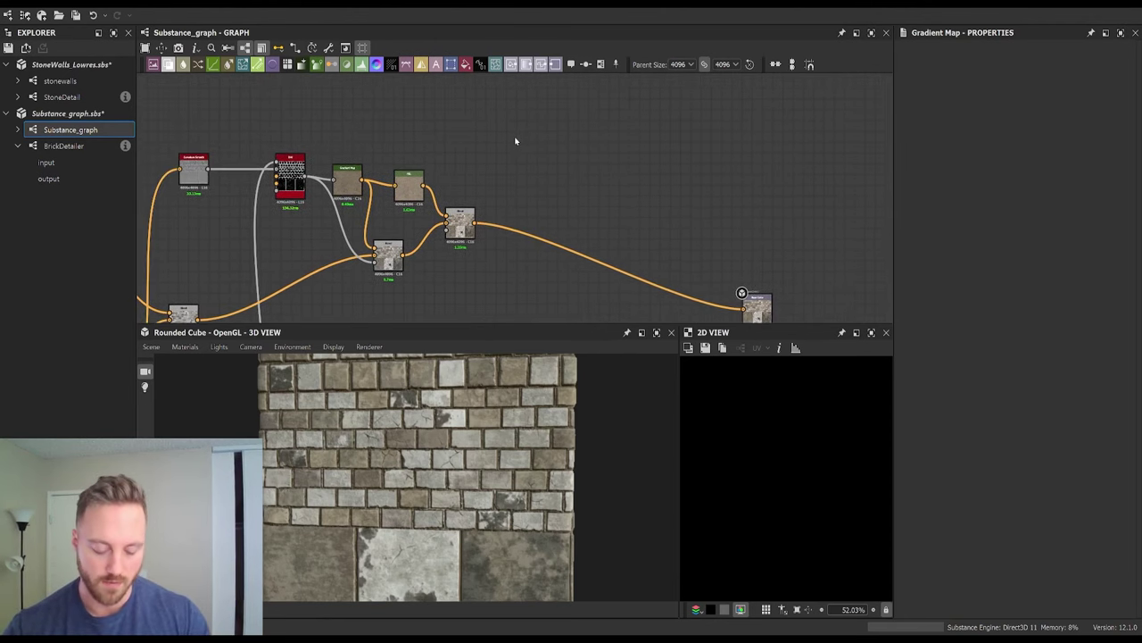
{"action": "key", "text": "b"}
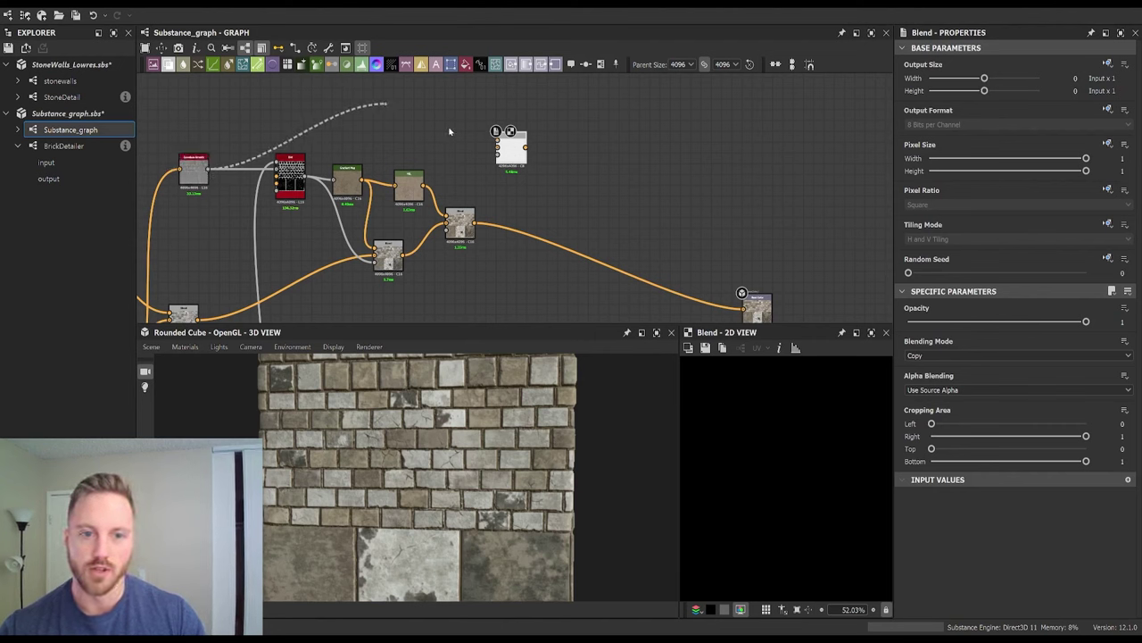
{"action": "left_click", "coordinate": [400, 105]}
{"action": "left_click_drag", "start_coordinate": [511, 147], "coordinate": [572, 159]}
{"action": "left_click_drag", "start_coordinate": [401, 105], "coordinate": [460, 136]}
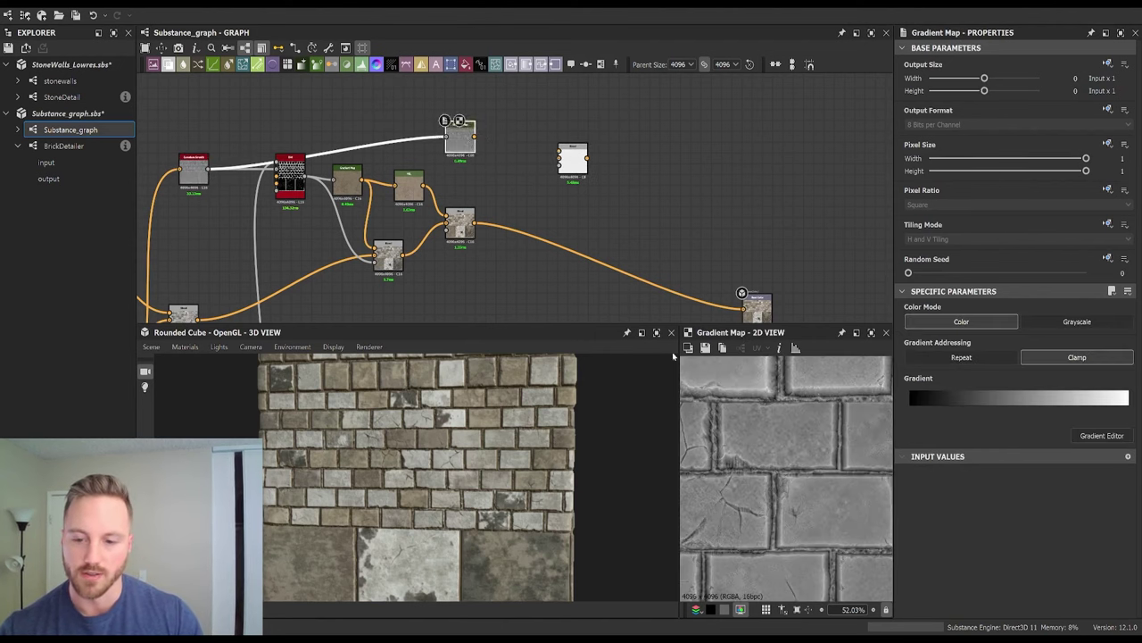
{"action": "scroll", "coordinate": [563, 221], "scroll_direction": "up", "scroll_amount": 2}
{"action": "scroll", "coordinate": [792, 439], "scroll_direction": "up", "scroll_amount": 1}
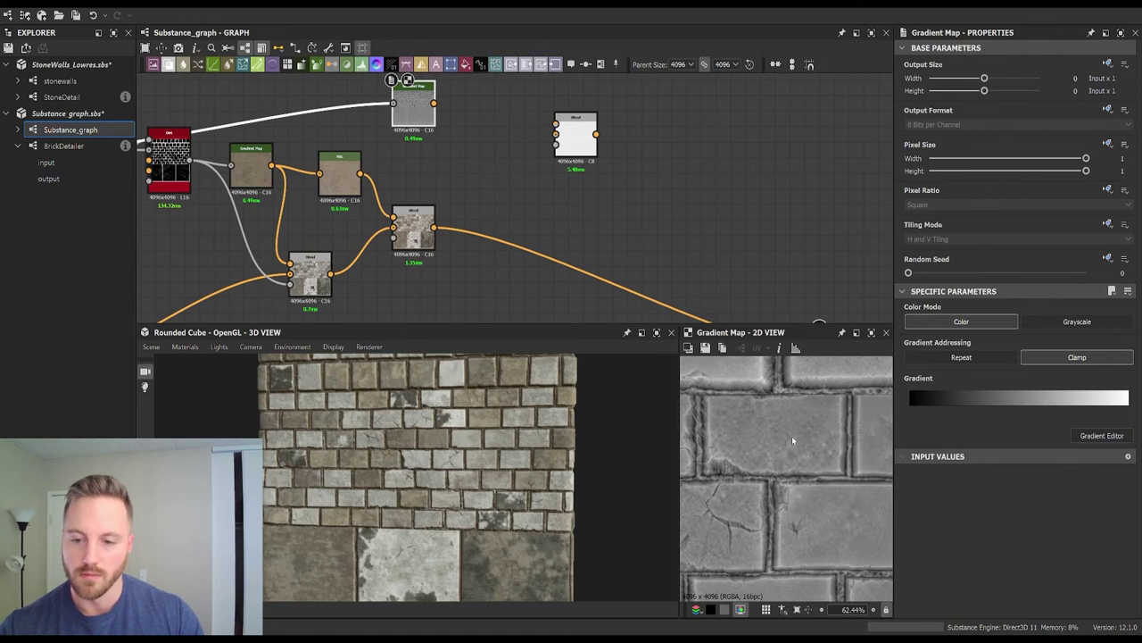
{"action": "left_click_drag", "start_coordinate": [576, 134], "coordinate": [622, 119]}
Step: Branch a new Levels node off the Curvature Smooth output and check the curvature node's Normal Format setting
{"action": "middle_click_drag", "start_coordinate": [589, 271], "coordinate": [608, 209]}
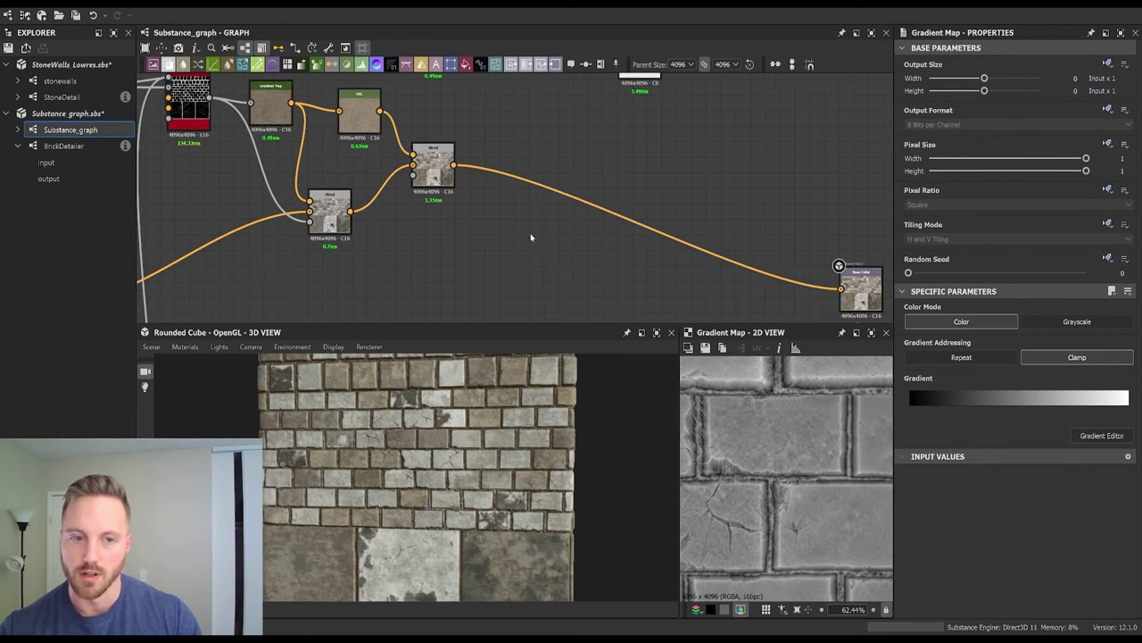
{"action": "middle_click_drag", "start_coordinate": [531, 233], "coordinate": [530, 313]}
{"action": "scroll", "coordinate": [390, 232], "scroll_direction": "down", "scroll_amount": 2}
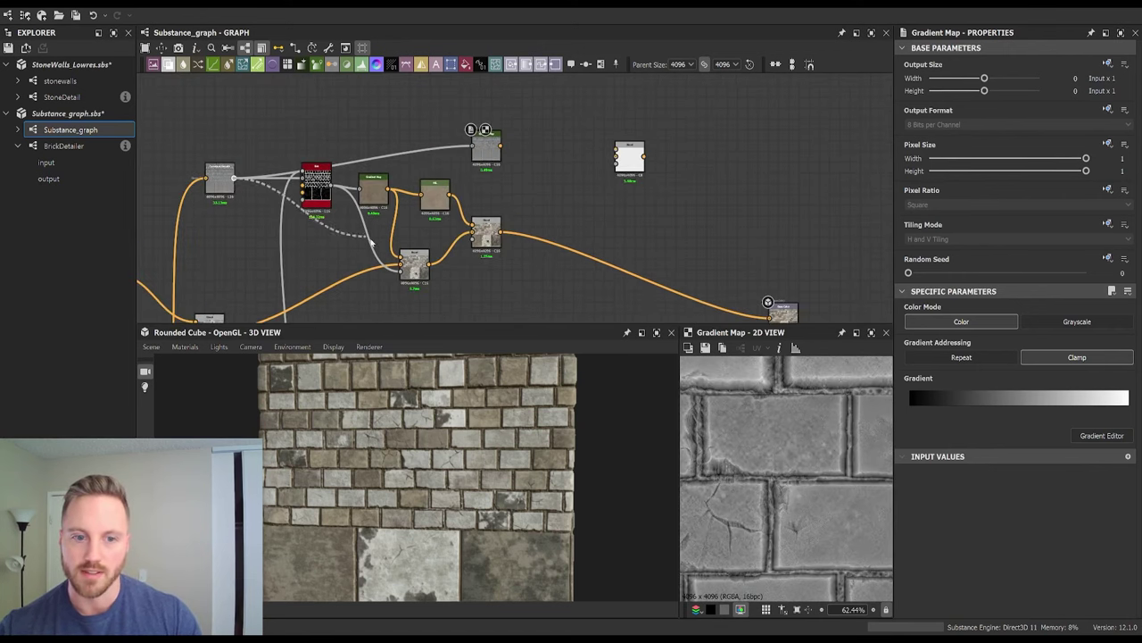
{"action": "middle_click_drag", "start_coordinate": [497, 275], "coordinate": [458, 178]}
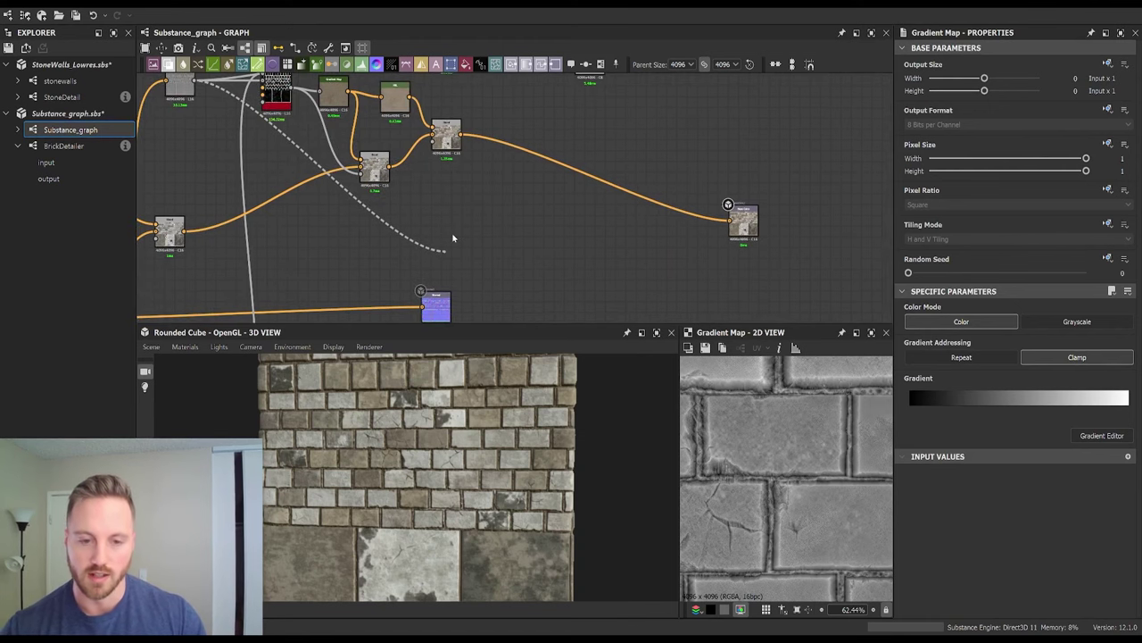
{"action": "left_click_drag", "start_coordinate": [453, 238], "coordinate": [445, 251]}
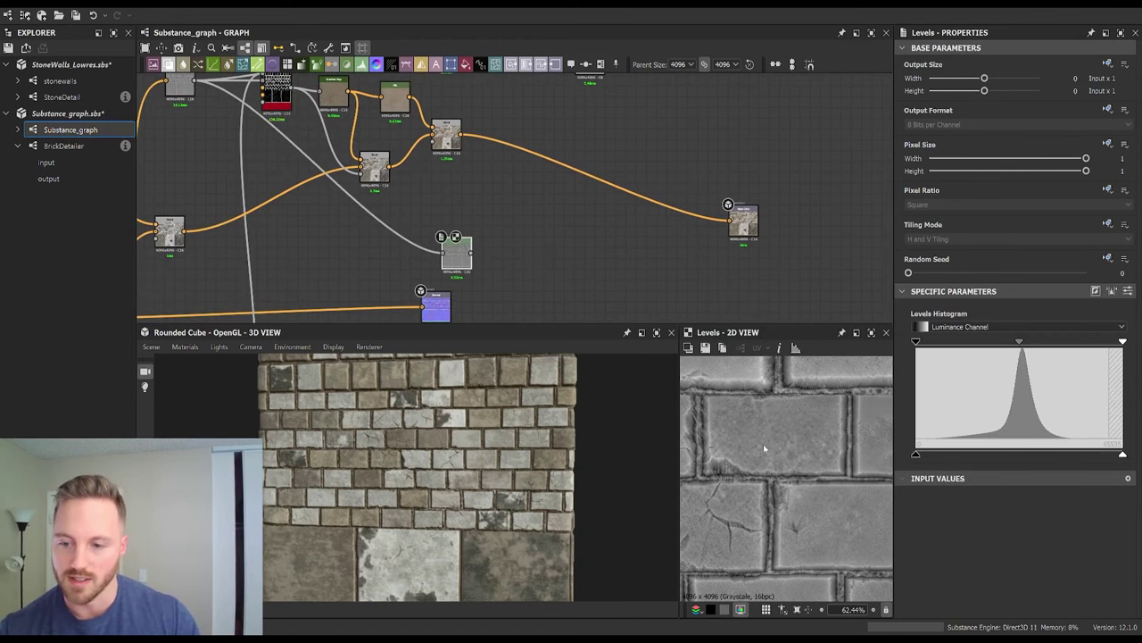
{"action": "middle_click_drag", "start_coordinate": [226, 106], "coordinate": [303, 99]}
{"action": "double_click", "coordinate": [257, 82]}
{"action": "scroll", "coordinate": [960, 555], "scroll_direction": "down", "scroll_amount": 1}
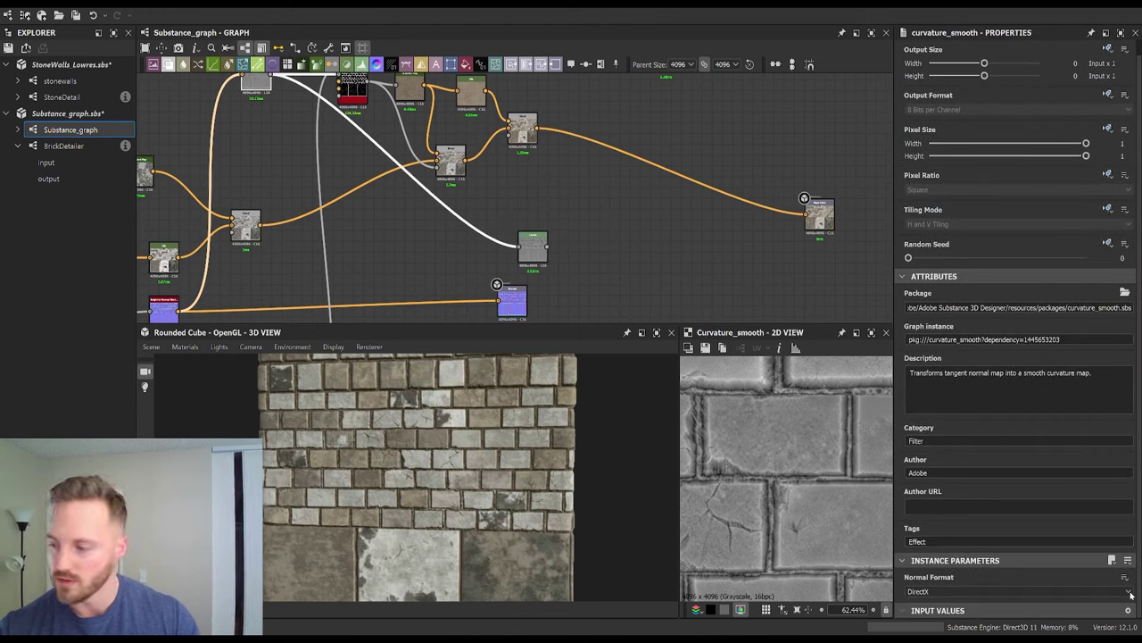
Step: Raise the input black point and lower the input white point of the curvature Levels to sharpen the edge mask's contrast
{"action": "left_click", "coordinate": [538, 246]}
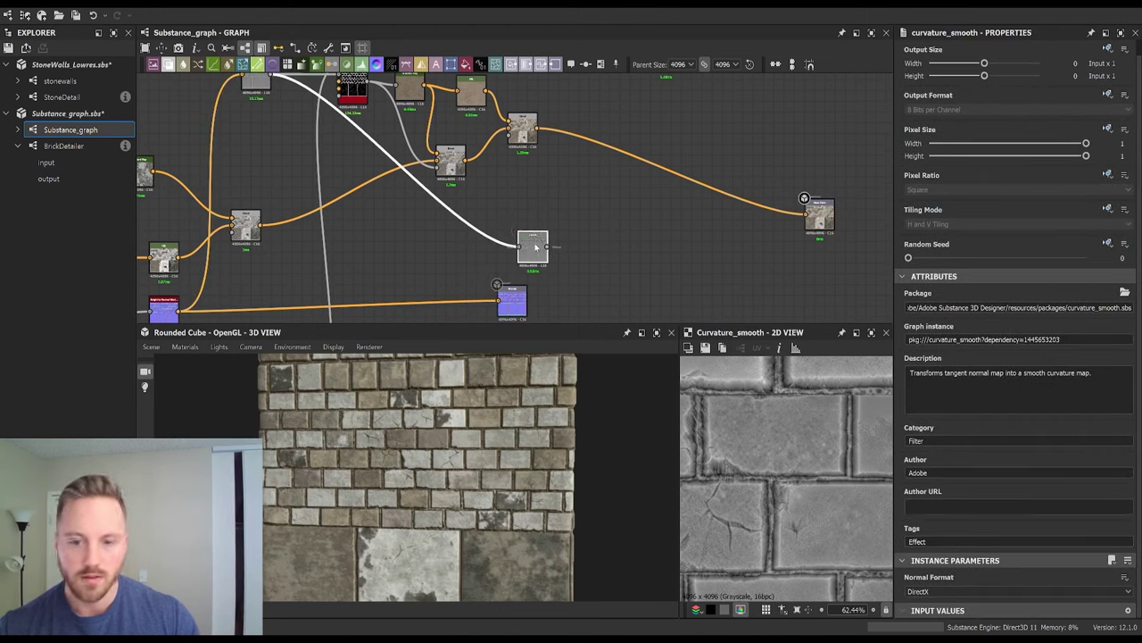
{"action": "left_click_drag", "start_coordinate": [1019, 341], "coordinate": [1037, 341]}
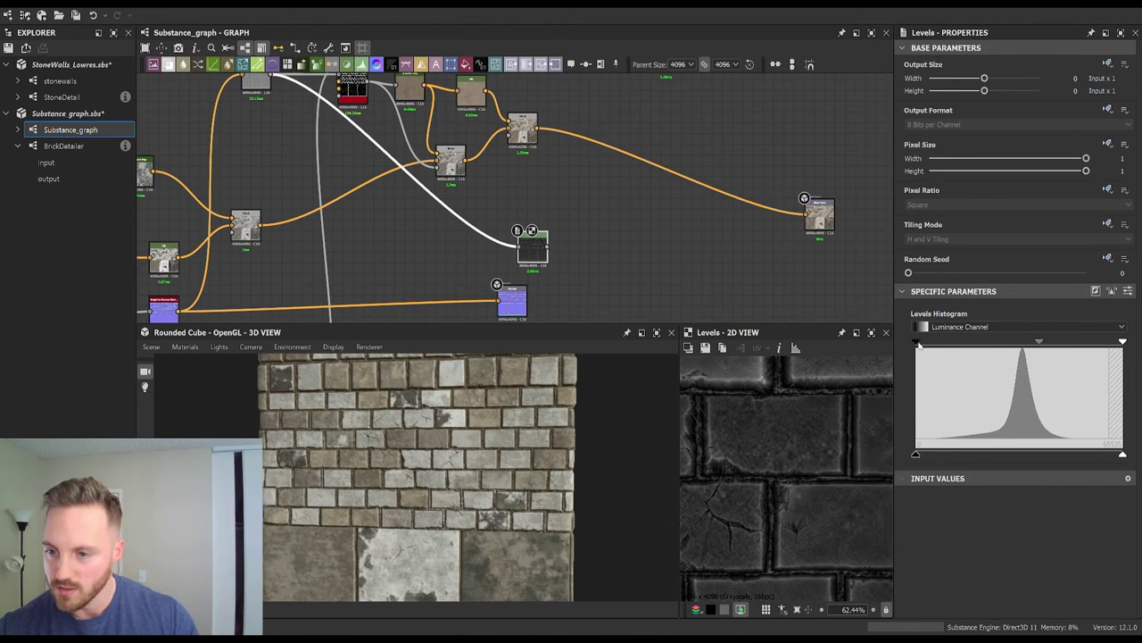
{"action": "left_click_drag", "start_coordinate": [916, 343], "coordinate": [967, 342]}
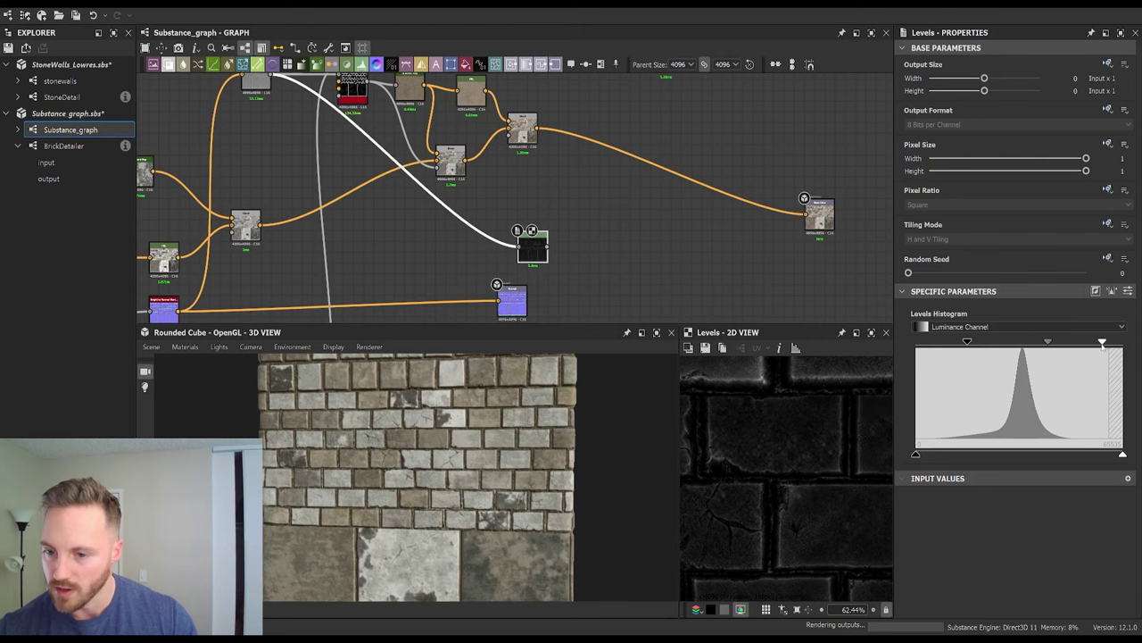
{"action": "left_click_drag", "start_coordinate": [1103, 343], "coordinate": [1054, 343]}
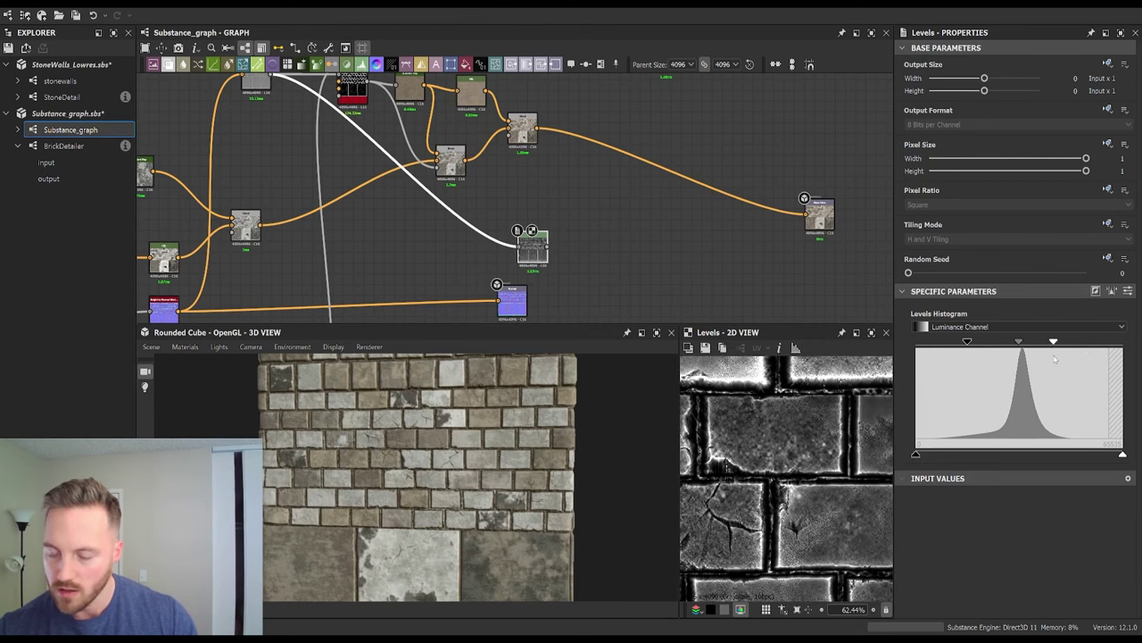
Step: Wire the Gradient Map, the dirt Overlay result and the Levels mask into the new Blend, and connect it to Base Color
{"action": "middle_click_drag", "start_coordinate": [561, 187], "coordinate": [516, 236]}
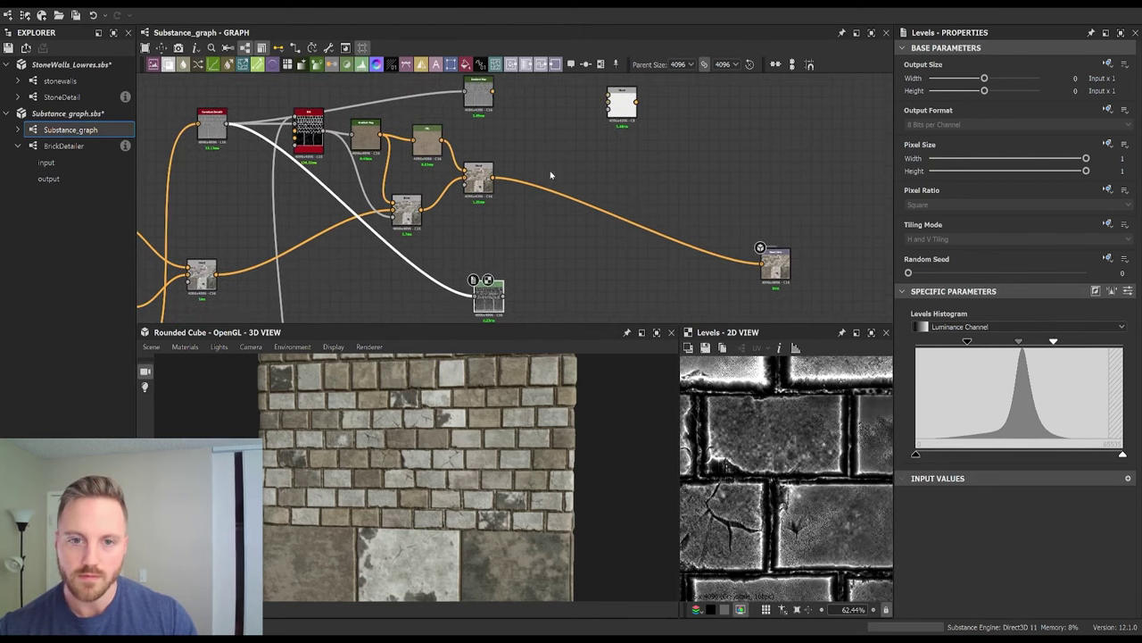
{"action": "left_click_drag", "start_coordinate": [620, 104], "coordinate": [621, 159]}
{"action": "double_click", "coordinate": [623, 172]}
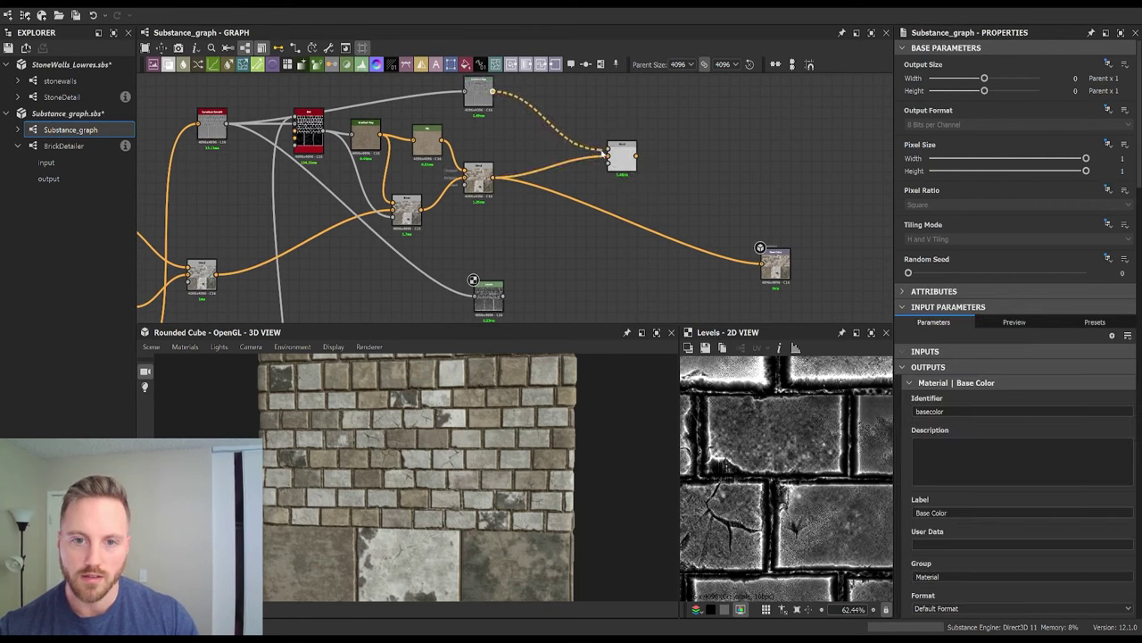
{"action": "left_click", "coordinate": [616, 166]}
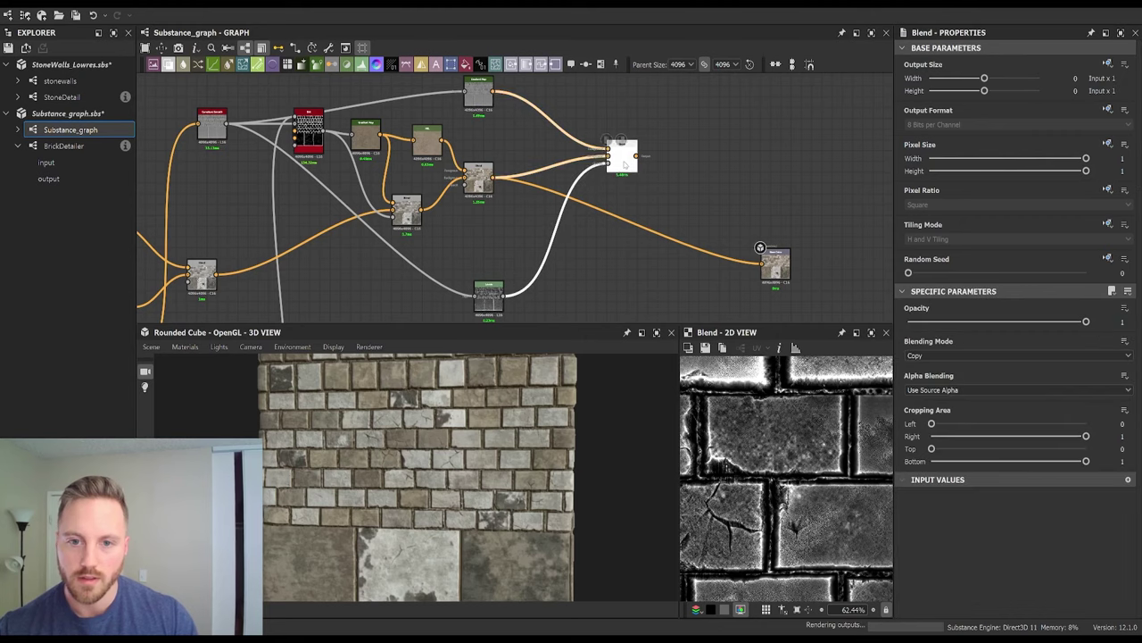
{"action": "left_click_drag", "start_coordinate": [637, 158], "coordinate": [762, 261]}
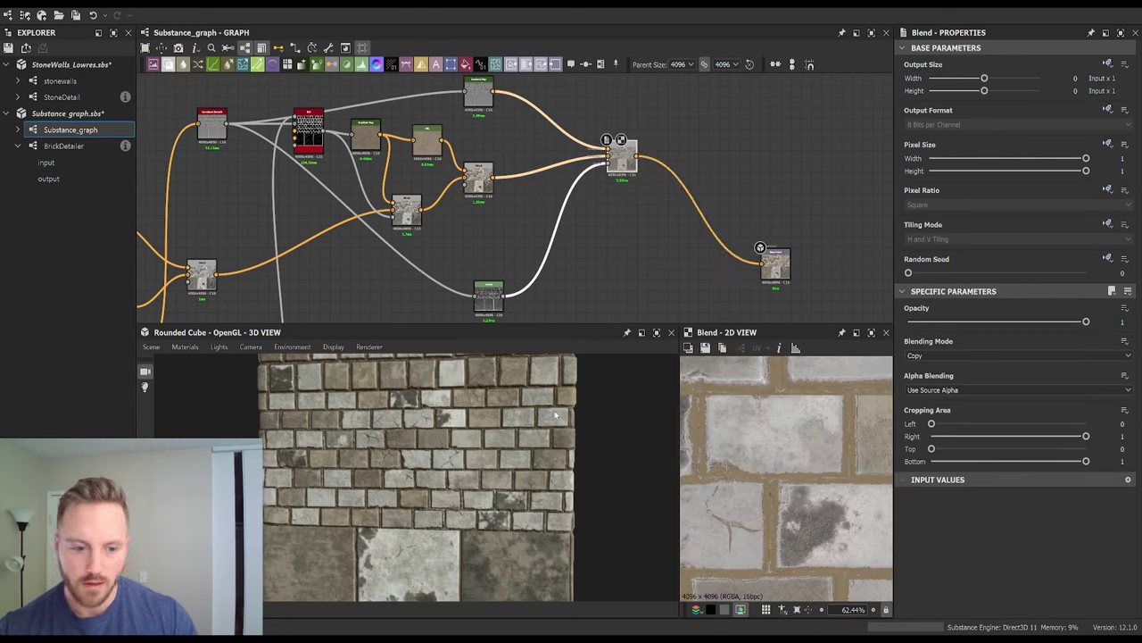
{"action": "scroll", "coordinate": [459, 439], "scroll_direction": "up", "scroll_amount": 4}
Step: Raise the curvature Levels' input black point further so the mask is limited to the brick edges, checking the Blend preview
{"action": "left_click", "coordinate": [489, 299]}
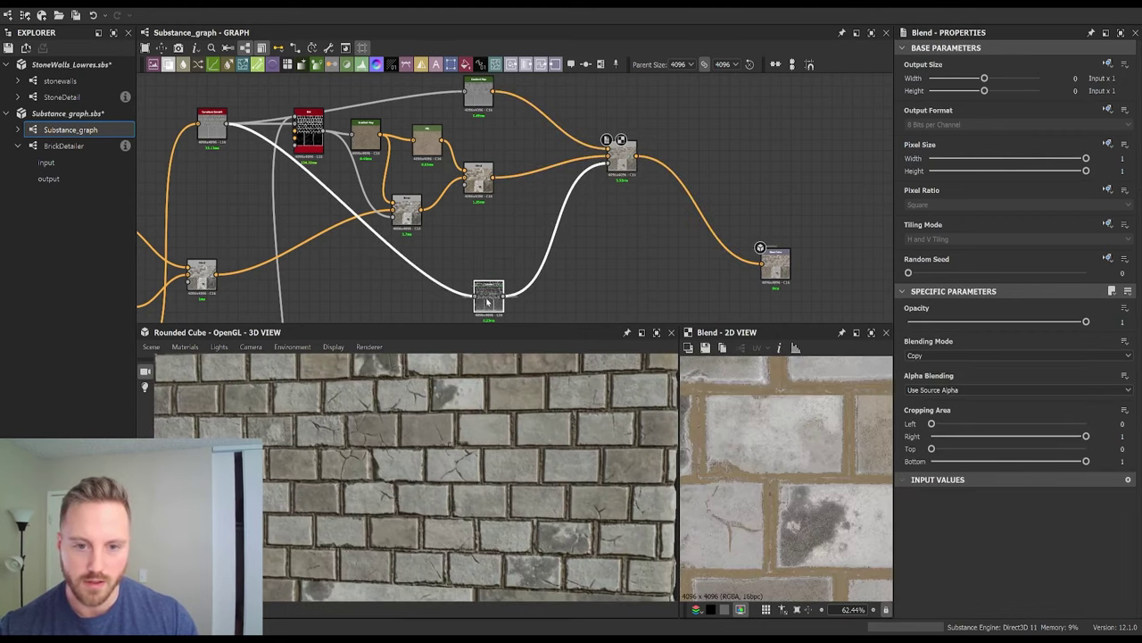
{"action": "left_click", "coordinate": [623, 160]}
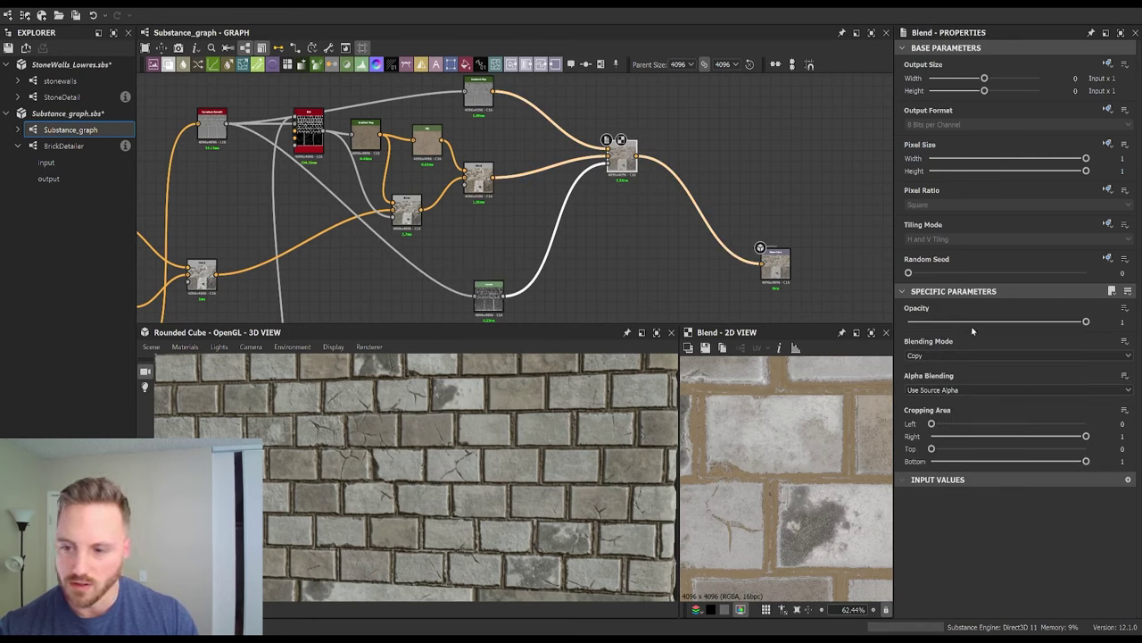
{"action": "left_click", "coordinate": [499, 302]}
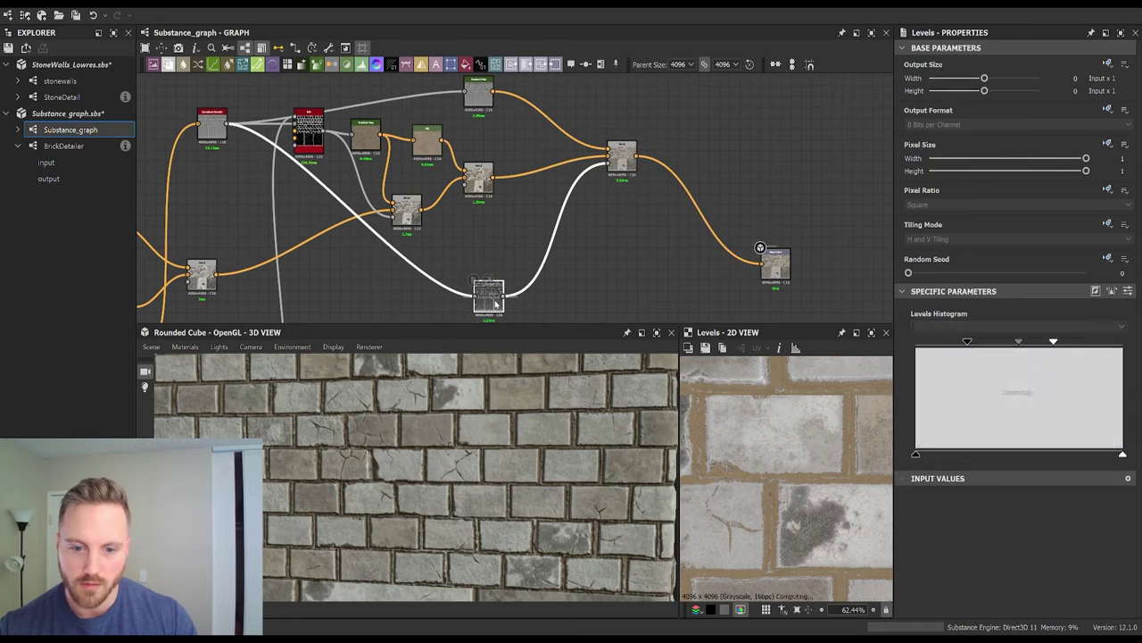
{"action": "left_click_drag", "start_coordinate": [977, 345], "coordinate": [1008, 347]}
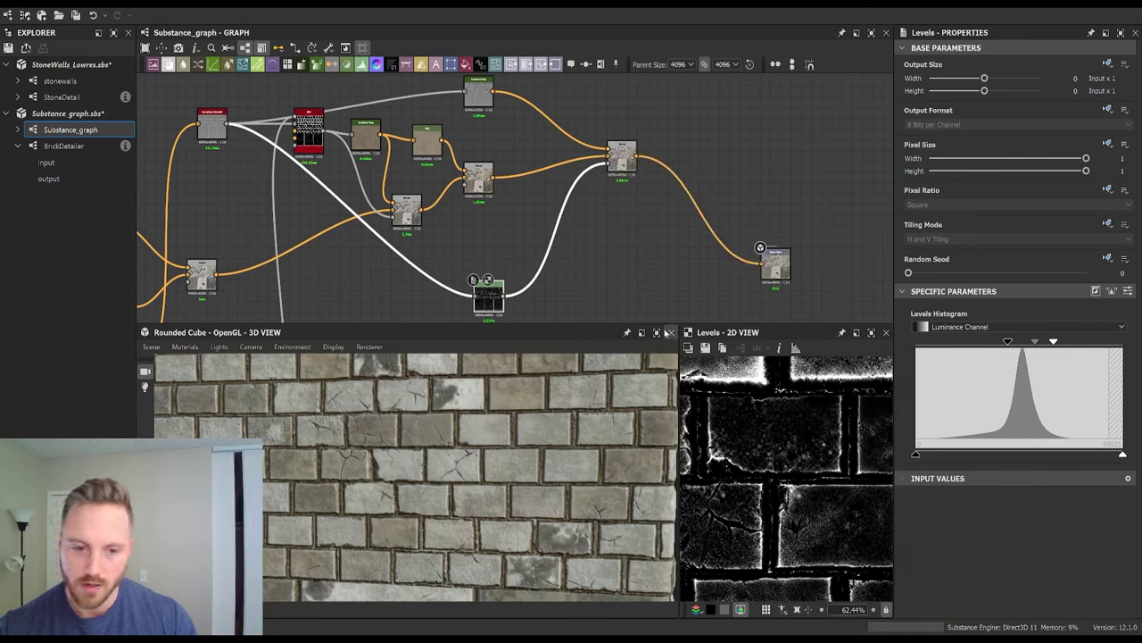
{"action": "left_click", "coordinate": [622, 156]}
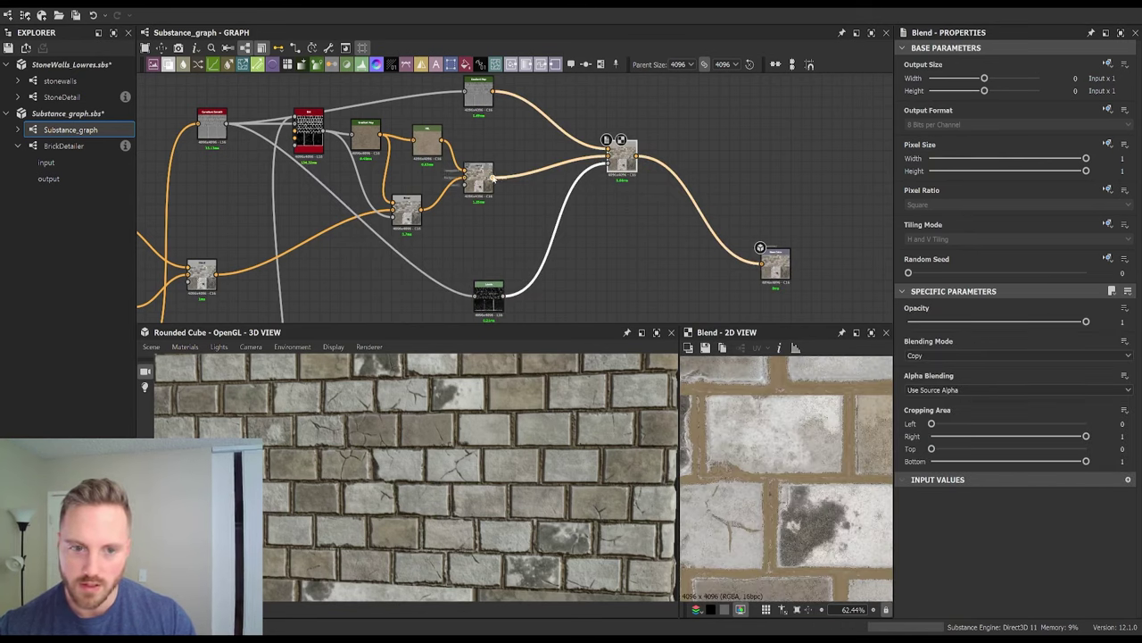
Step: Compare the brick edges on the cube with and without the curvature Blend in the Base Color, up close and from farther away
{"action": "left_click_drag", "start_coordinate": [774, 273], "coordinate": [773, 271]}
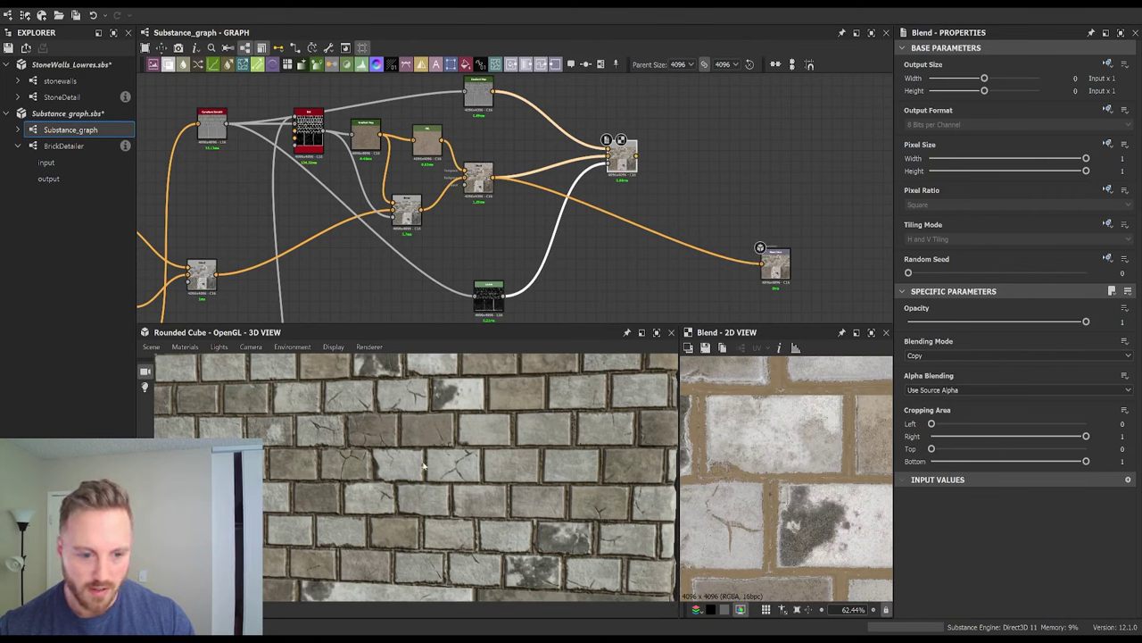
{"action": "scroll", "coordinate": [427, 460], "scroll_direction": "up", "scroll_amount": 5}
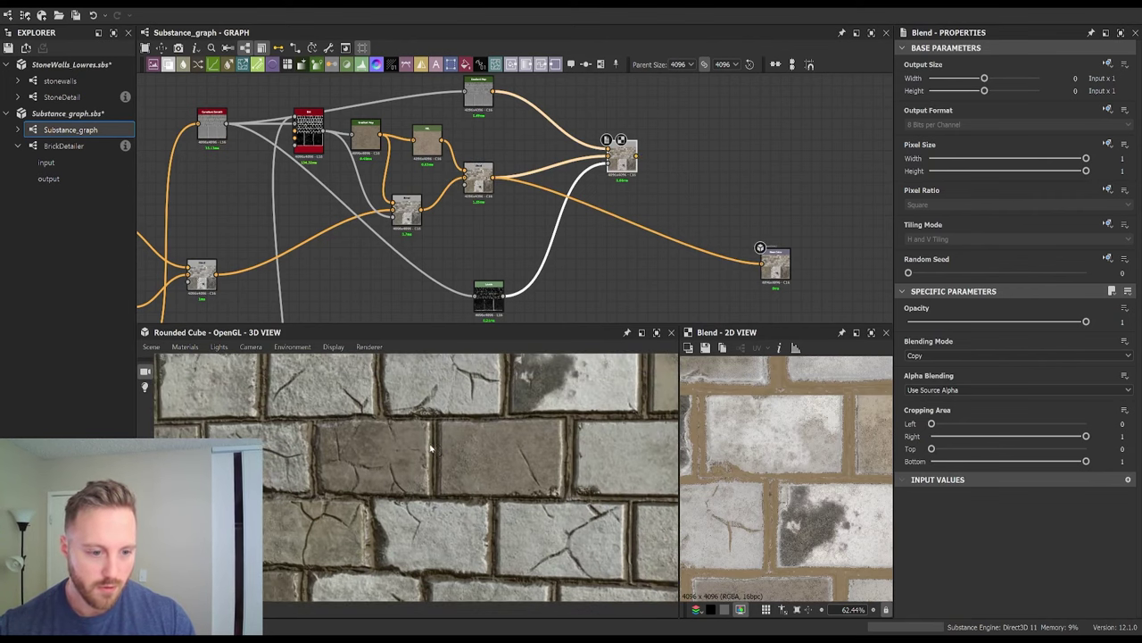
{"action": "left_click_drag", "start_coordinate": [430, 448], "coordinate": [406, 441]}
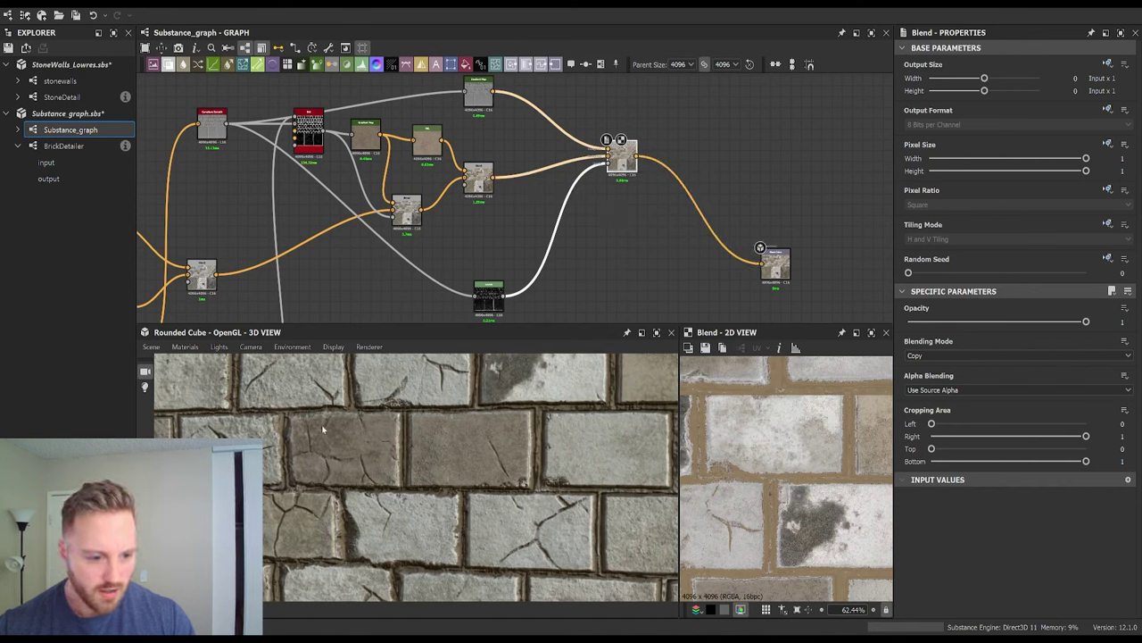
{"action": "scroll", "coordinate": [428, 430], "scroll_direction": "down", "scroll_amount": 3}
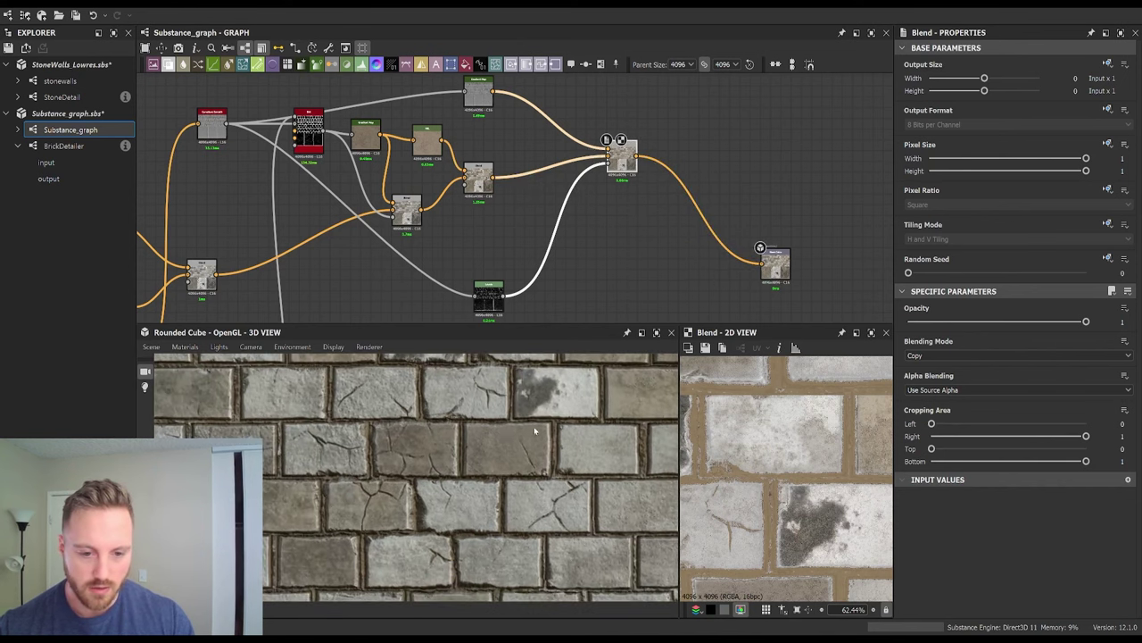
{"action": "scroll", "coordinate": [465, 431], "scroll_direction": "down", "scroll_amount": 4}
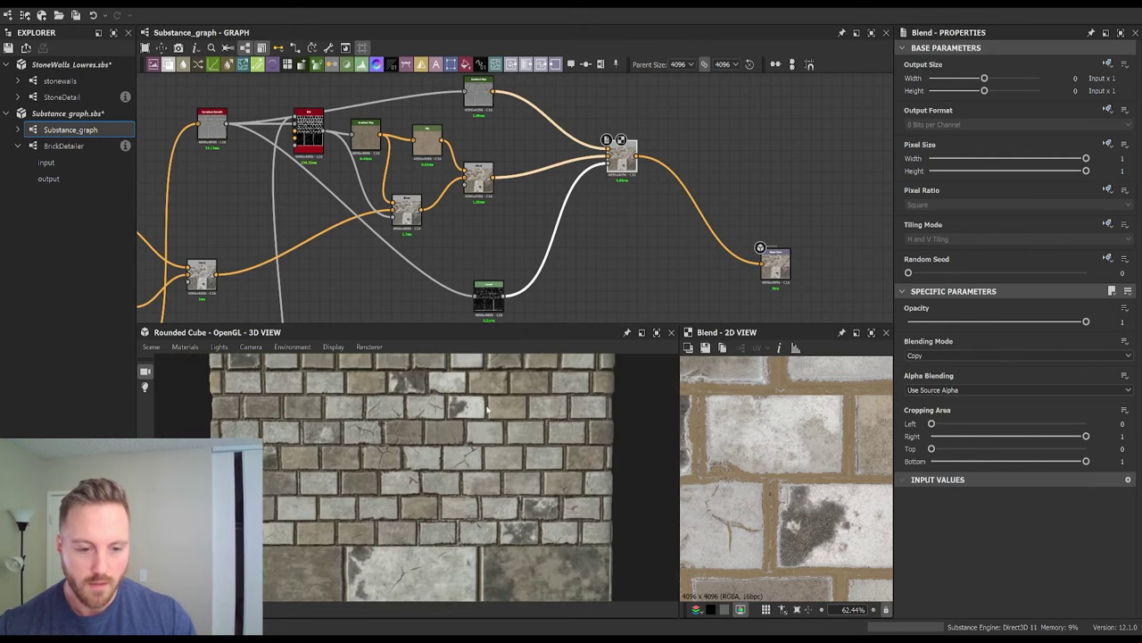
{"action": "scroll", "coordinate": [487, 415], "scroll_direction": "down", "scroll_amount": 1}
{"action": "scroll", "coordinate": [487, 415], "scroll_direction": "up", "scroll_amount": 4}
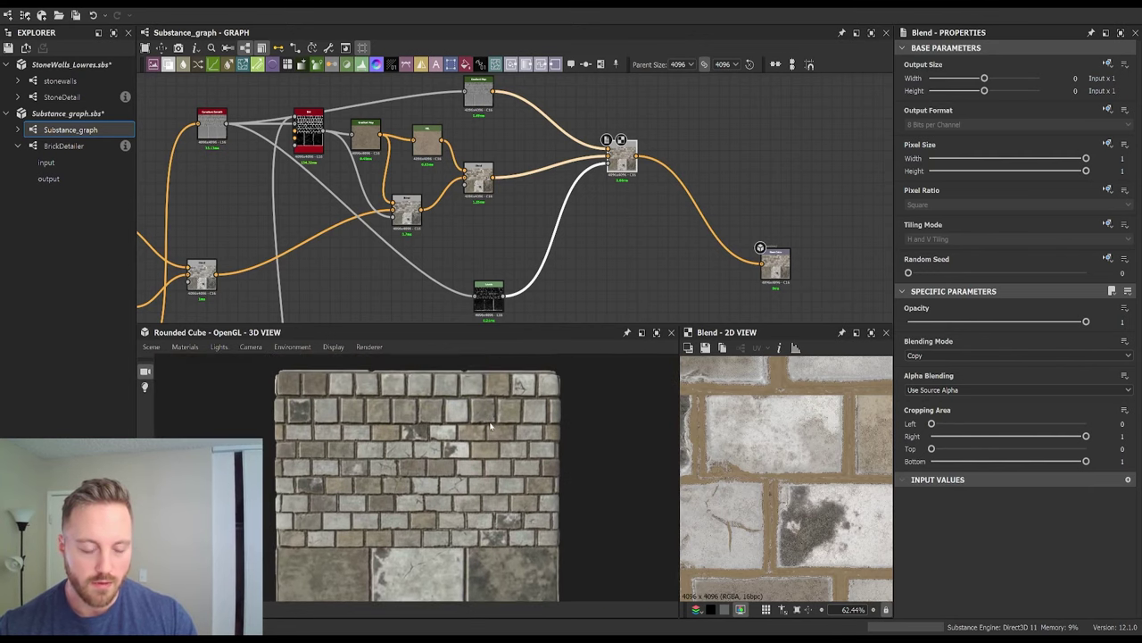
{"action": "left_click_drag", "start_coordinate": [473, 439], "coordinate": [477, 438]}
Step: Move the Base Color output farther from the curvature Blend and add a Moisture Noise node in the space above it
{"action": "middle_click_drag", "start_coordinate": [564, 177], "coordinate": [468, 147]}
{"action": "left_click_drag", "start_coordinate": [683, 241], "coordinate": [765, 250]}
{"action": "middle_click_drag", "start_coordinate": [648, 196], "coordinate": [614, 252]}
{"action": "scroll", "coordinate": [614, 251], "scroll_direction": "down", "scroll_amount": 2}
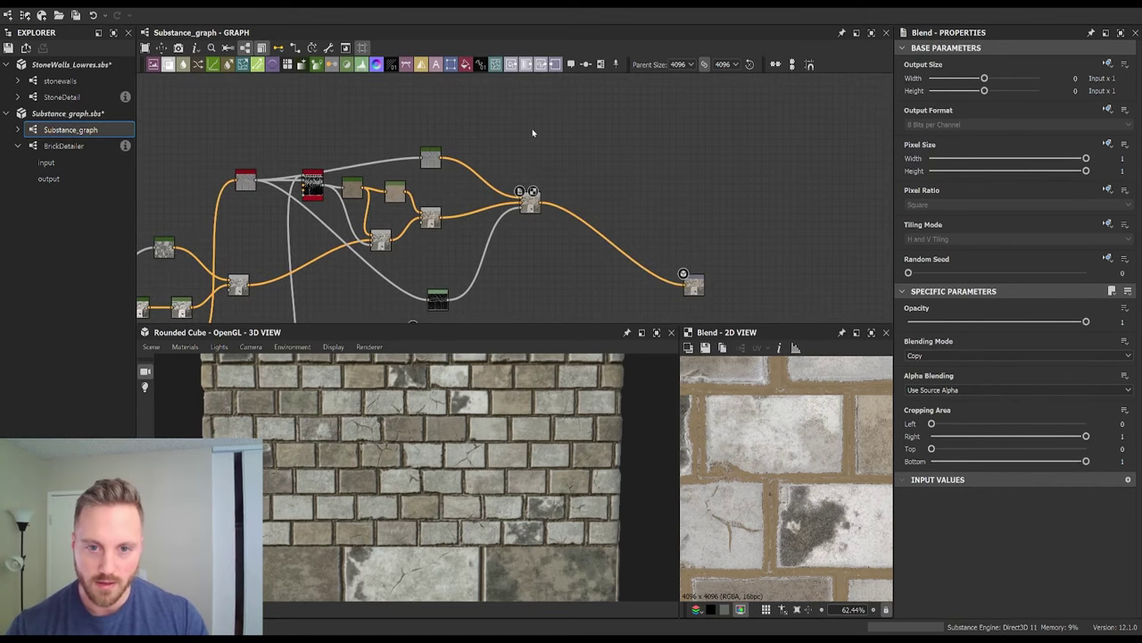
{"action": "scroll", "coordinate": [550, 151], "scroll_direction": "up", "scroll_amount": 1}
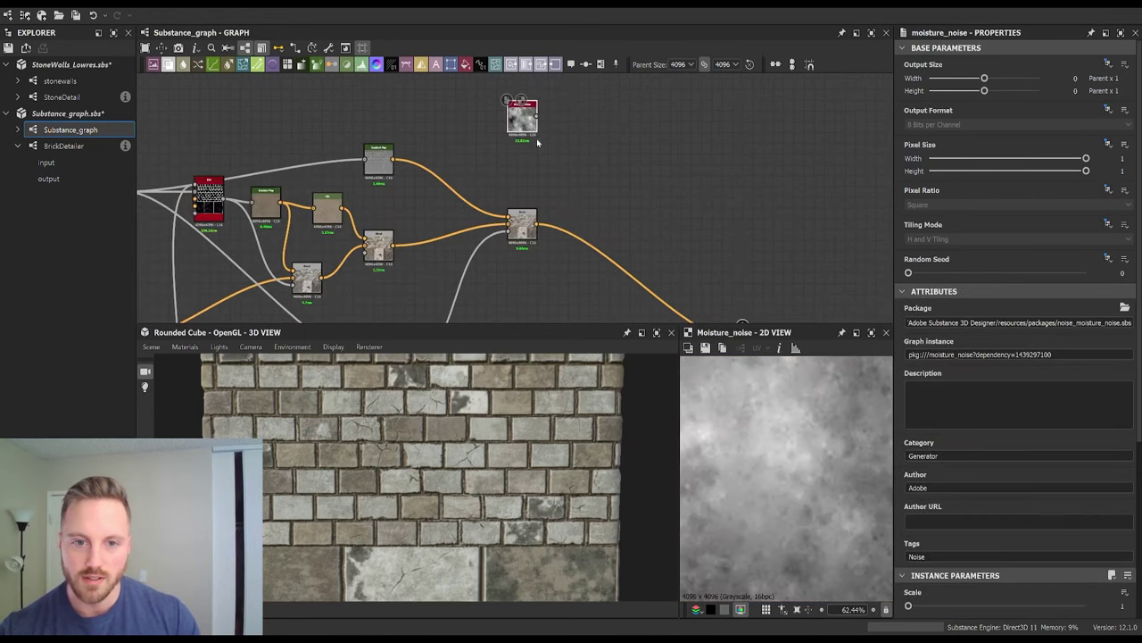
{"action": "left_click_drag", "start_coordinate": [527, 123], "coordinate": [578, 154]}
{"action": "scroll", "coordinate": [704, 251], "scroll_direction": "up", "scroll_amount": 2}
{"action": "middle_click_drag", "start_coordinate": [538, 144], "coordinate": [578, 212]}
{"action": "scroll", "coordinate": [578, 212], "scroll_direction": "down", "scroll_amount": 1}
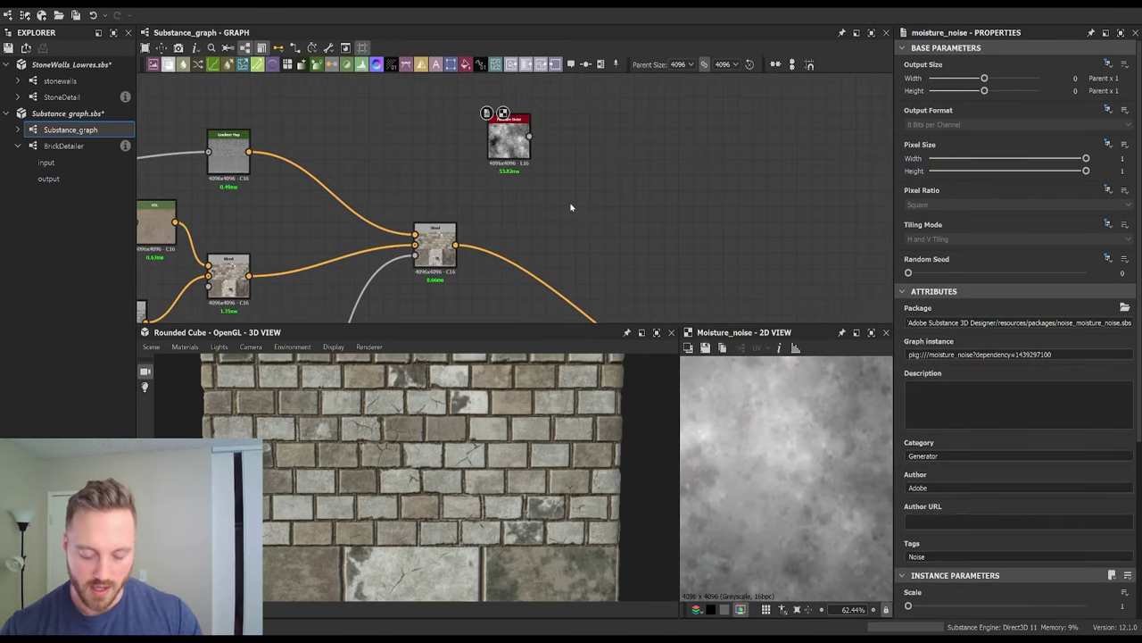
Step: Discard a trial Levels node and feed the Moisture Noise into a new Histogram Scan node
{"action": "key", "text": "ctrl+l"}
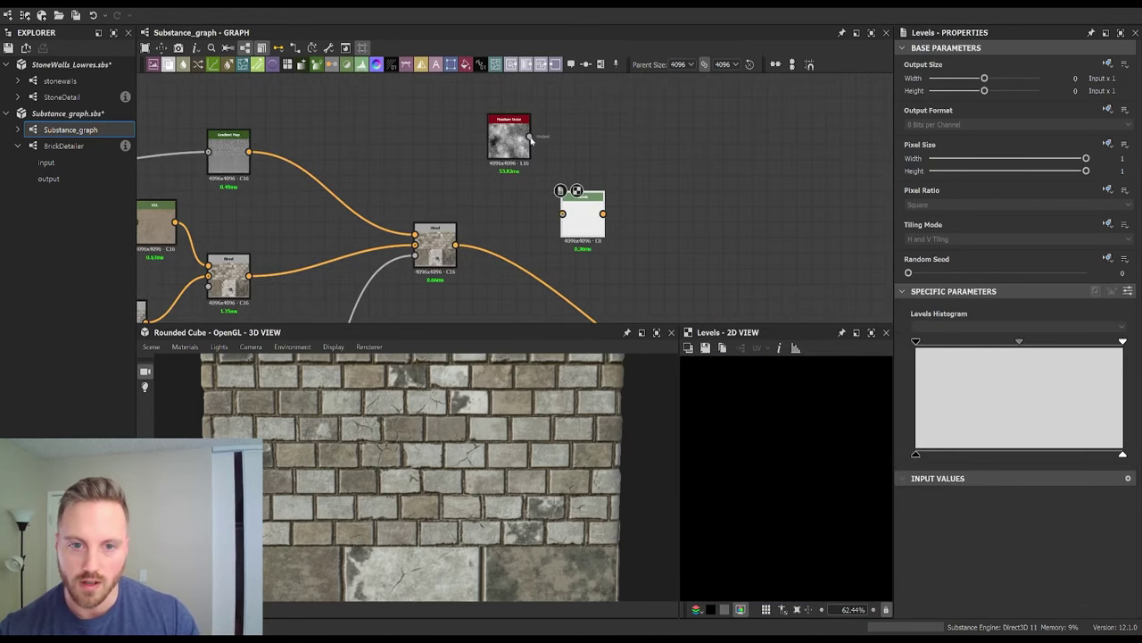
{"action": "key", "text": "Delete"}
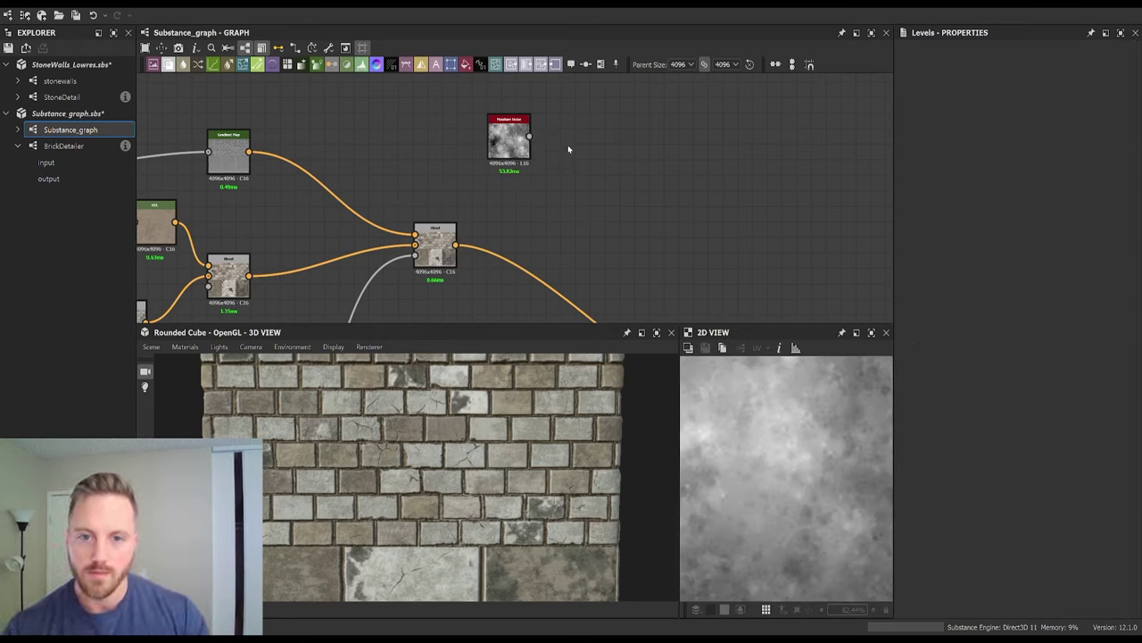
{"action": "left_click", "coordinate": [670, 185]}
{"action": "left_click_drag", "start_coordinate": [530, 136], "coordinate": [548, 152]}
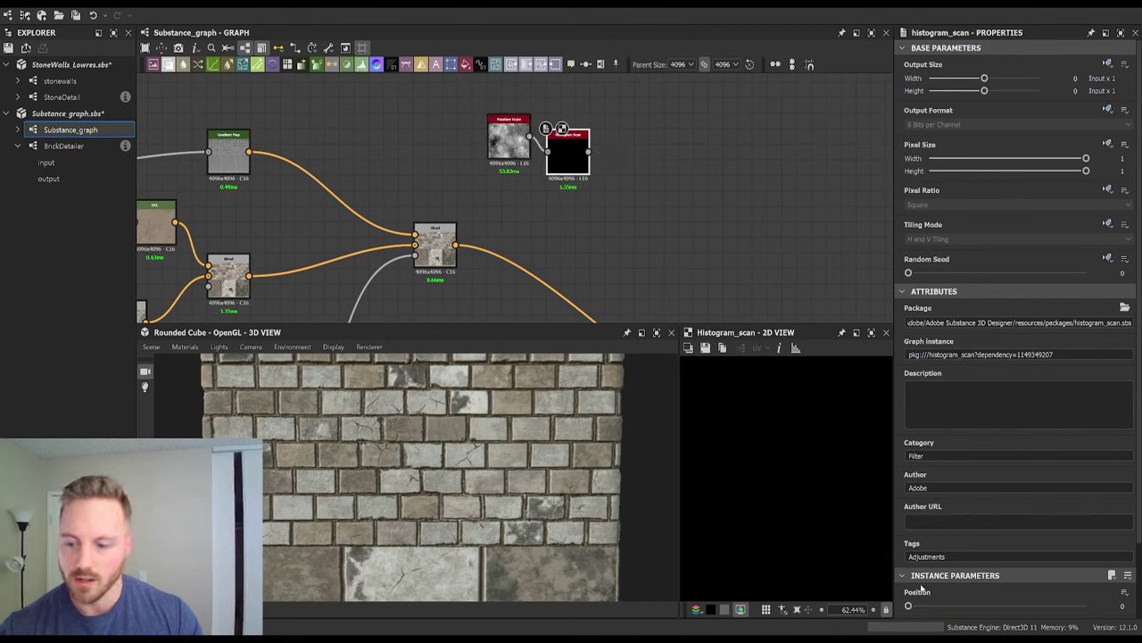
Step: Set the Histogram Scan's position to 0.18 and check the full mask in the 2D preview
{"action": "left_click_drag", "start_coordinate": [928, 606], "coordinate": [939, 606]}
{"action": "scroll", "coordinate": [795, 488], "scroll_direction": "down", "scroll_amount": 8}
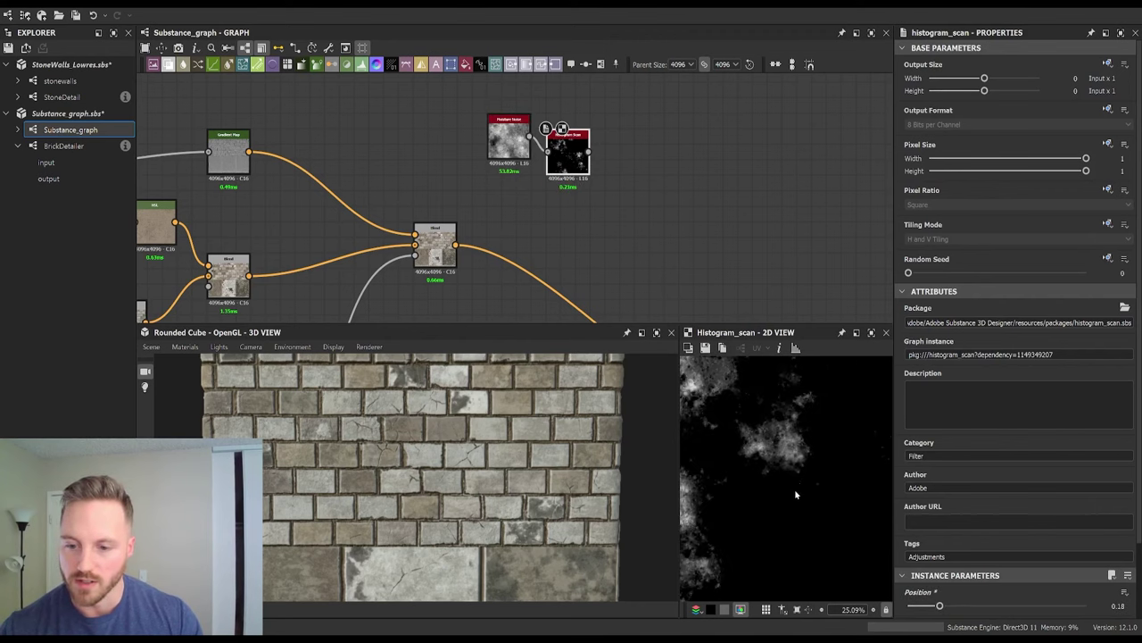
{"action": "middle_click_drag", "start_coordinate": [795, 473], "coordinate": [789, 506]}
{"action": "scroll", "coordinate": [788, 506], "scroll_direction": "down", "scroll_amount": 2}
Step: Set the Moisture Noise's random seed to 4 and its disorder to 0.32
{"action": "left_click", "coordinate": [508, 140]}
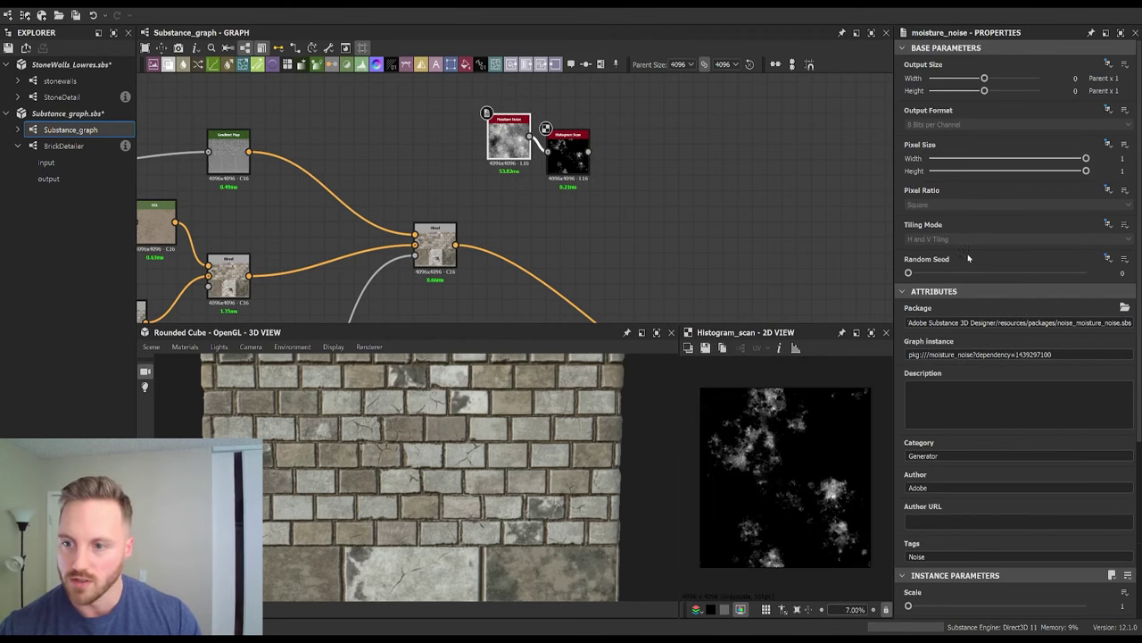
{"action": "left_click_drag", "start_coordinate": [908, 273], "coordinate": [976, 276]}
{"action": "scroll", "coordinate": [974, 276], "scroll_direction": "down", "scroll_amount": 2}
{"action": "left_click", "coordinate": [965, 564]}
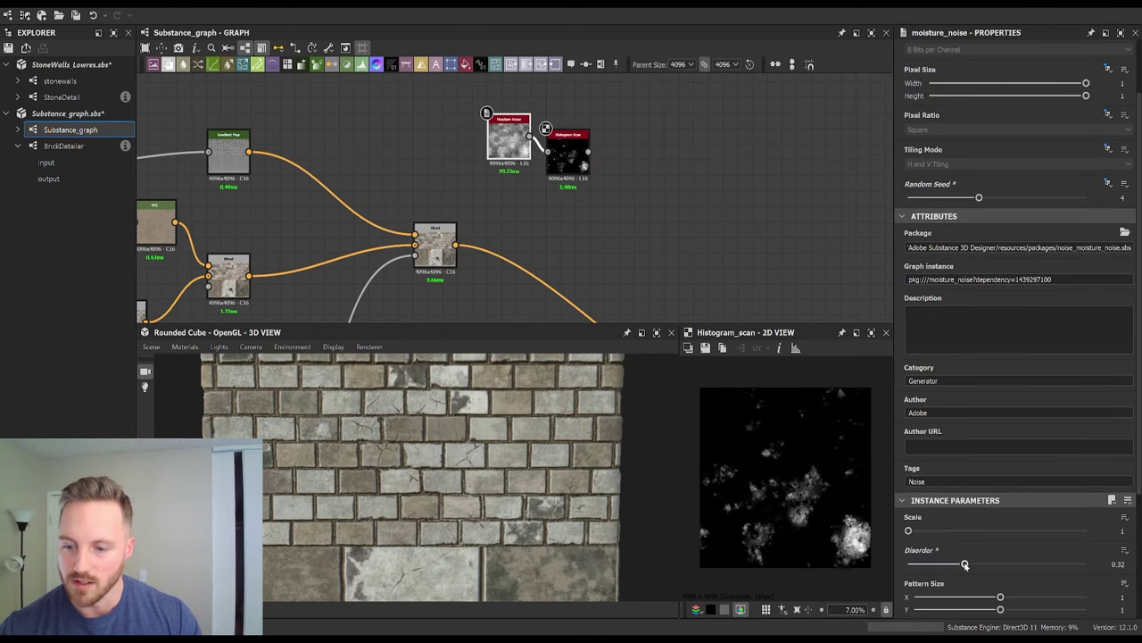
{"action": "middle_click_drag", "start_coordinate": [602, 226], "coordinate": [605, 196]}
{"action": "left_click", "coordinate": [605, 197]}
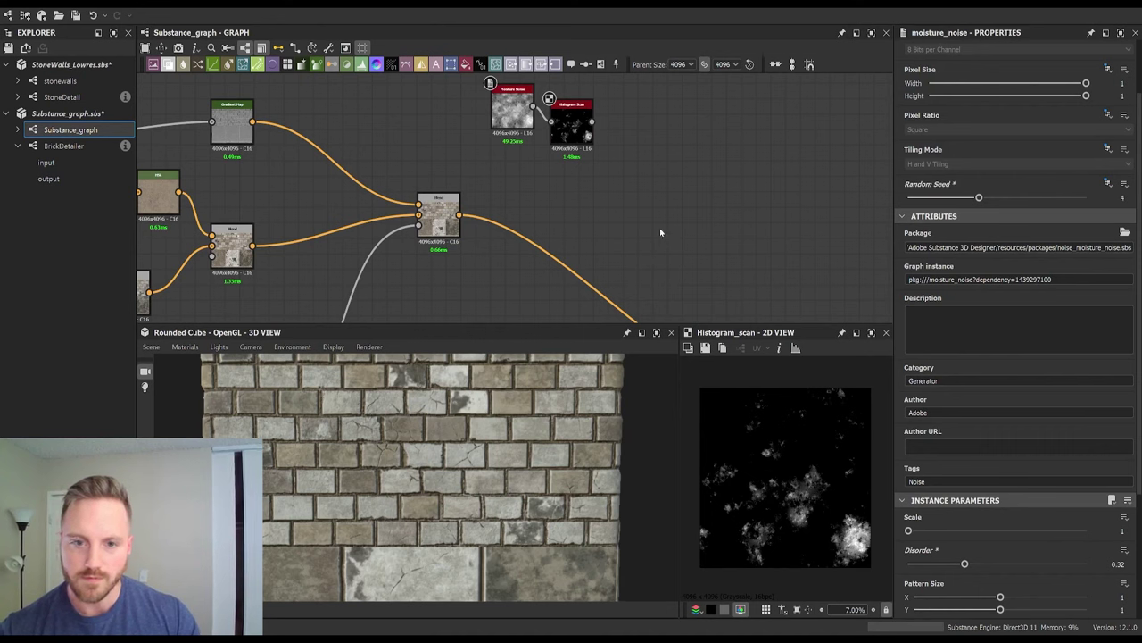
{"action": "key", "text": "g"}
{"action": "left_click_drag", "start_coordinate": [602, 199], "coordinate": [652, 186]}
Step: Duplicate the existing Gradient Map with the detailed black-and-white gradient and place the copy below the Histogram Scan
{"action": "scroll", "coordinate": [519, 183], "scroll_direction": "down", "scroll_amount": 4}
{"action": "middle_click_drag", "start_coordinate": [518, 183], "coordinate": [629, 154]}
{"action": "scroll", "coordinate": [512, 213], "scroll_direction": "up", "scroll_amount": 2}
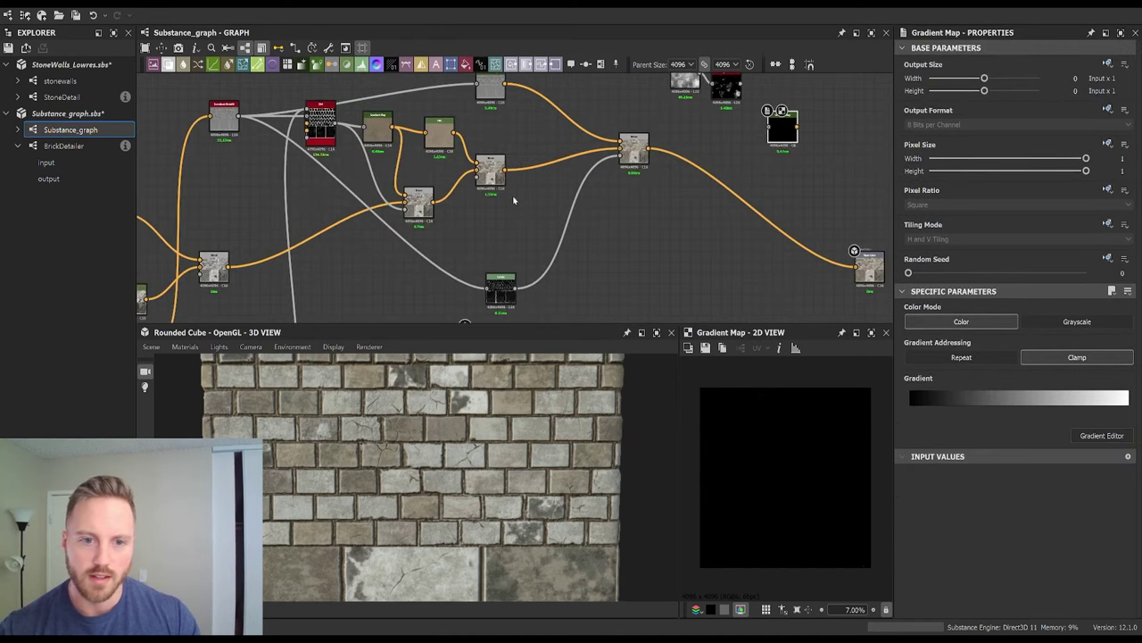
{"action": "middle_click_drag", "start_coordinate": [514, 200], "coordinate": [619, 153]}
{"action": "middle_click_drag", "start_coordinate": [467, 205], "coordinate": [456, 231]}
{"action": "left_click", "coordinate": [183, 220]}
{"action": "key", "text": "ctrl+c"}
{"action": "key", "text": "ctrl+v"}
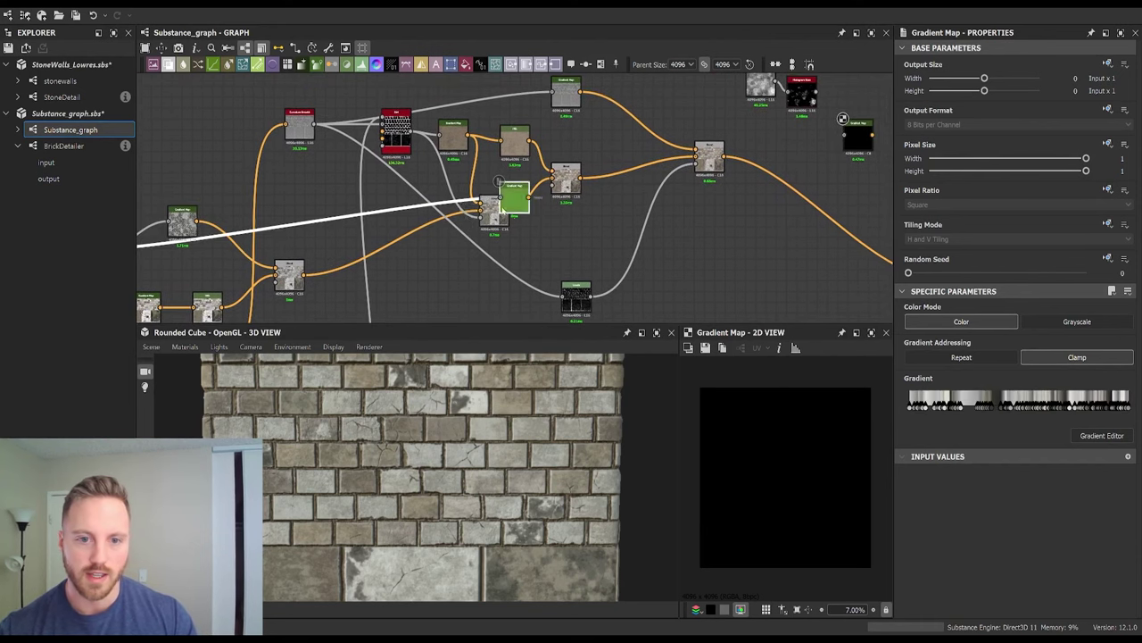
{"action": "left_click_drag", "start_coordinate": [510, 202], "coordinate": [809, 161]}
{"action": "middle_click_drag", "start_coordinate": [808, 161], "coordinate": [627, 224]}
Step: Remove the inherited input link of the copied Gradient Map and delete the unused blank Gradient Map
{"action": "left_click", "coordinate": [603, 227]}
{"action": "left_click", "coordinate": [604, 221]}
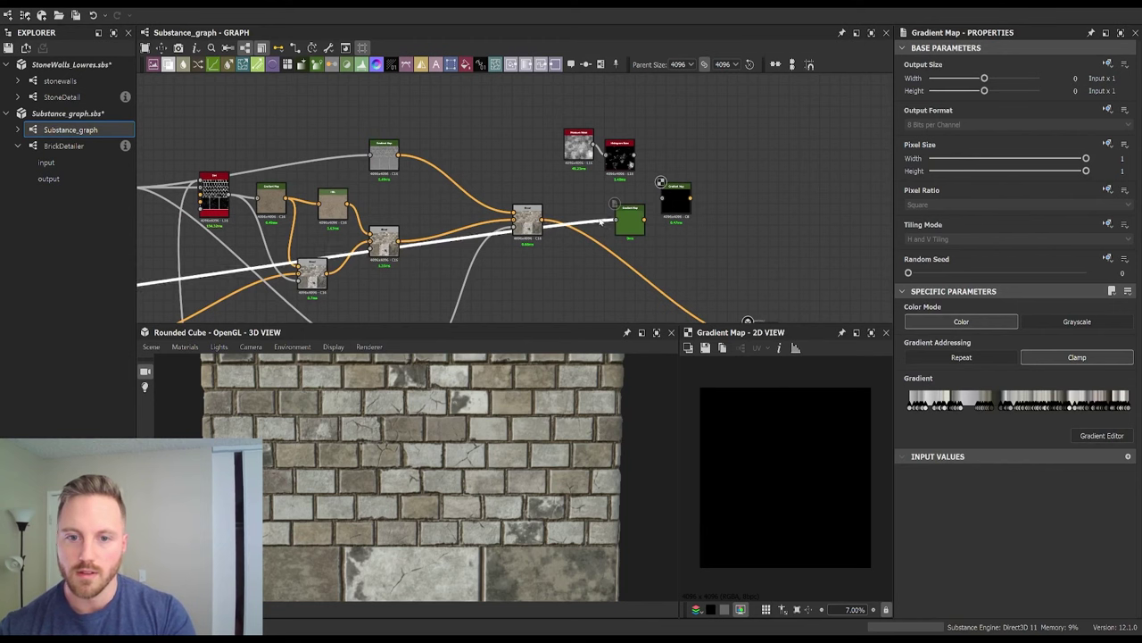
{"action": "key", "text": "Delete"}
{"action": "left_click", "coordinate": [676, 196]}
{"action": "key", "text": "Delete"}
Step: Connect the Histogram Scan to the copied Gradient Map and preview its result
{"action": "left_click_drag", "start_coordinate": [630, 221], "coordinate": [690, 200]}
{"action": "scroll", "coordinate": [644, 178], "scroll_direction": "up", "scroll_amount": 2}
{"action": "scroll", "coordinate": [644, 178], "scroll_direction": "up", "scroll_amount": 1}
{"action": "left_click_drag", "start_coordinate": [625, 140], "coordinate": [699, 213]}
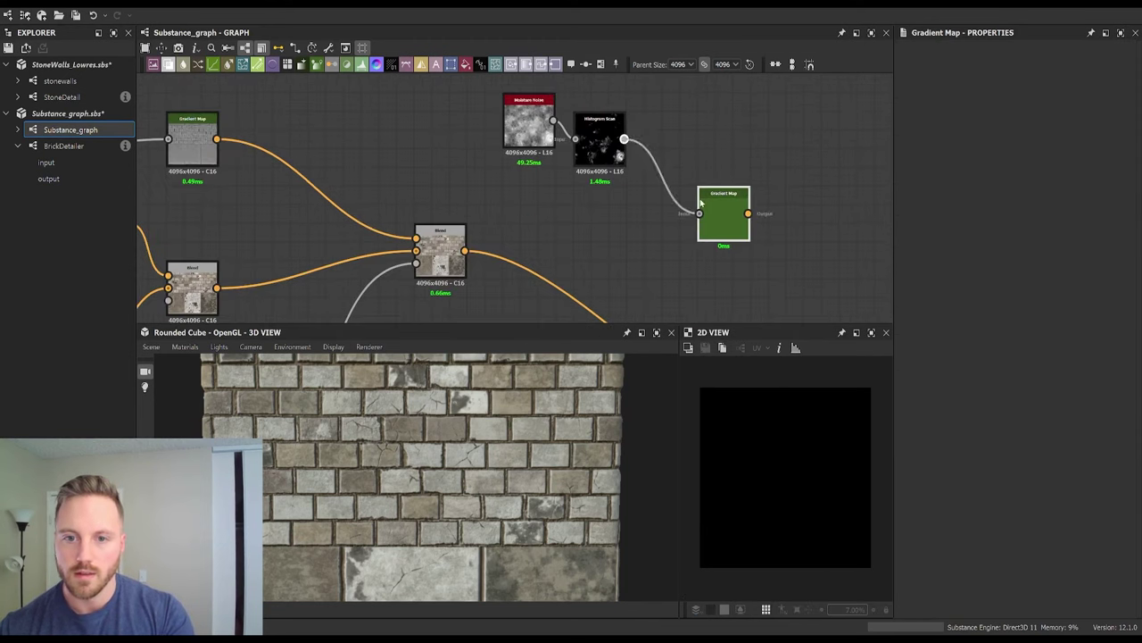
{"action": "double_click", "coordinate": [718, 210]}
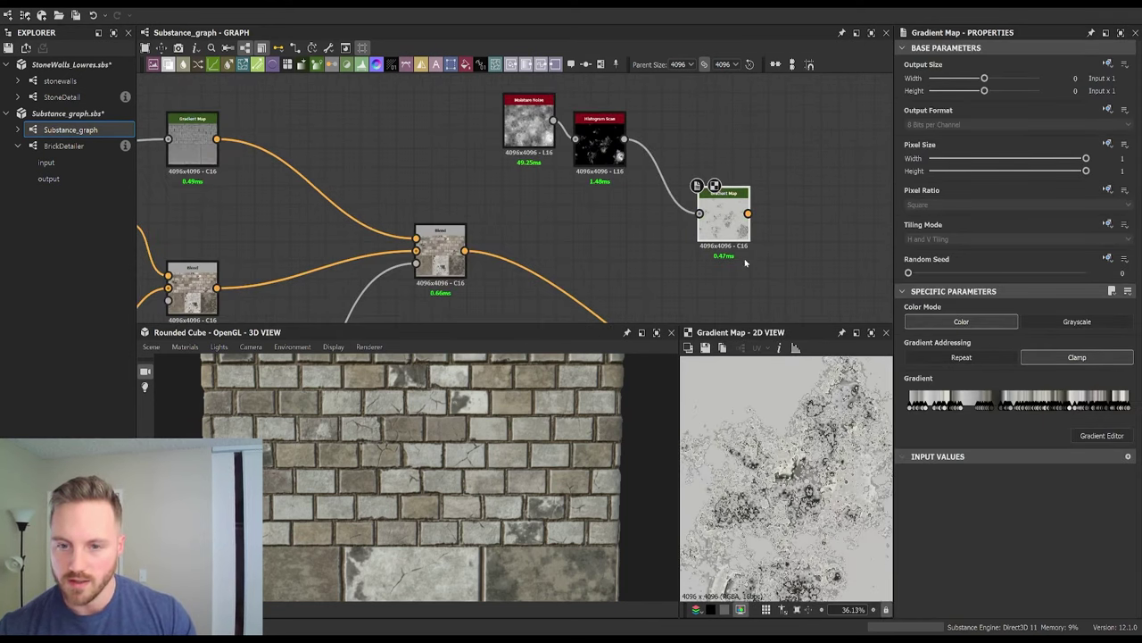
Step: Blend the new Gradient Map over the curvature Blend with the Histogram Scan as mask, and route the result to Base Color
{"action": "scroll", "coordinate": [649, 186], "scroll_direction": "down", "scroll_amount": 3}
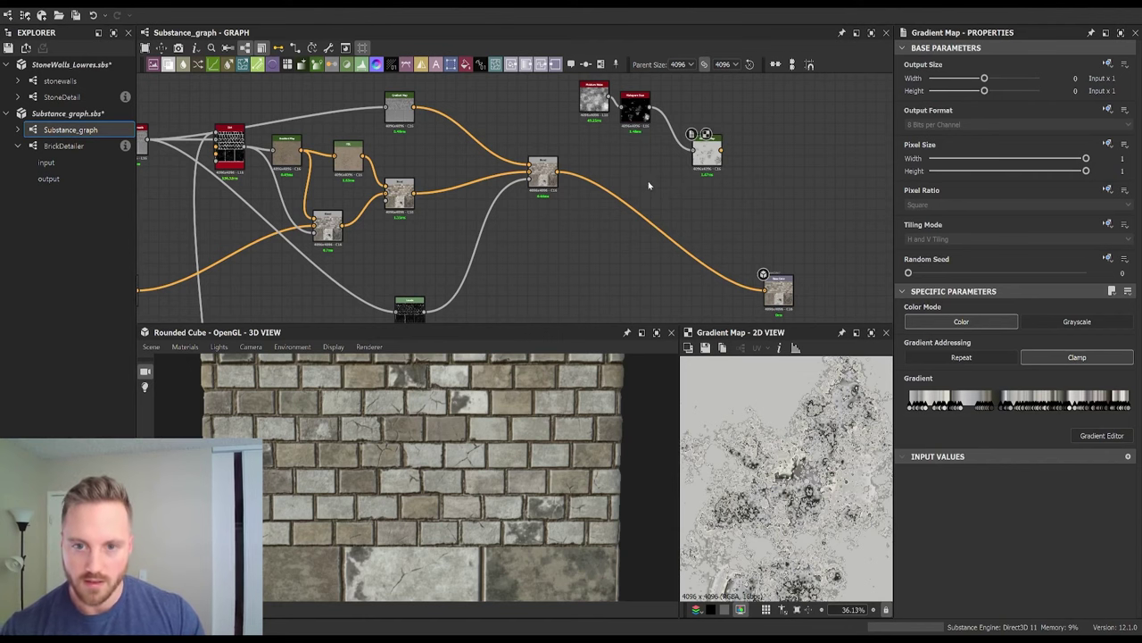
{"action": "key", "text": "b"}
{"action": "left_click_drag", "start_coordinate": [649, 186], "coordinate": [700, 211]}
{"action": "left_click_drag", "start_coordinate": [655, 118], "coordinate": [683, 214]}
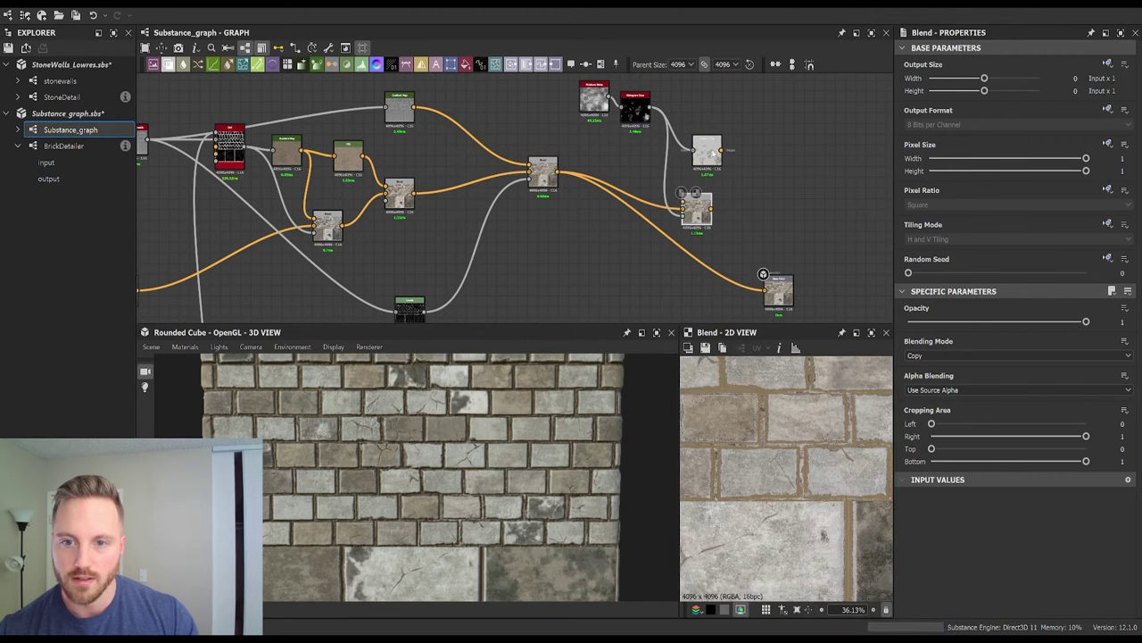
{"action": "left_click_drag", "start_coordinate": [721, 150], "coordinate": [682, 202]}
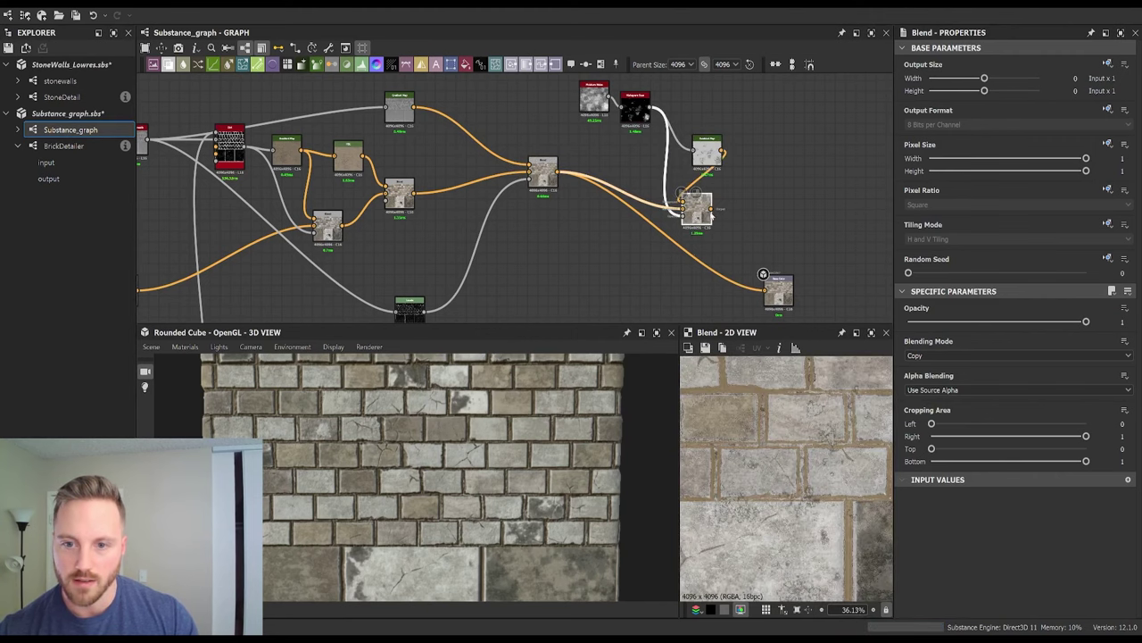
{"action": "left_click_drag", "start_coordinate": [760, 289], "coordinate": [762, 286]}
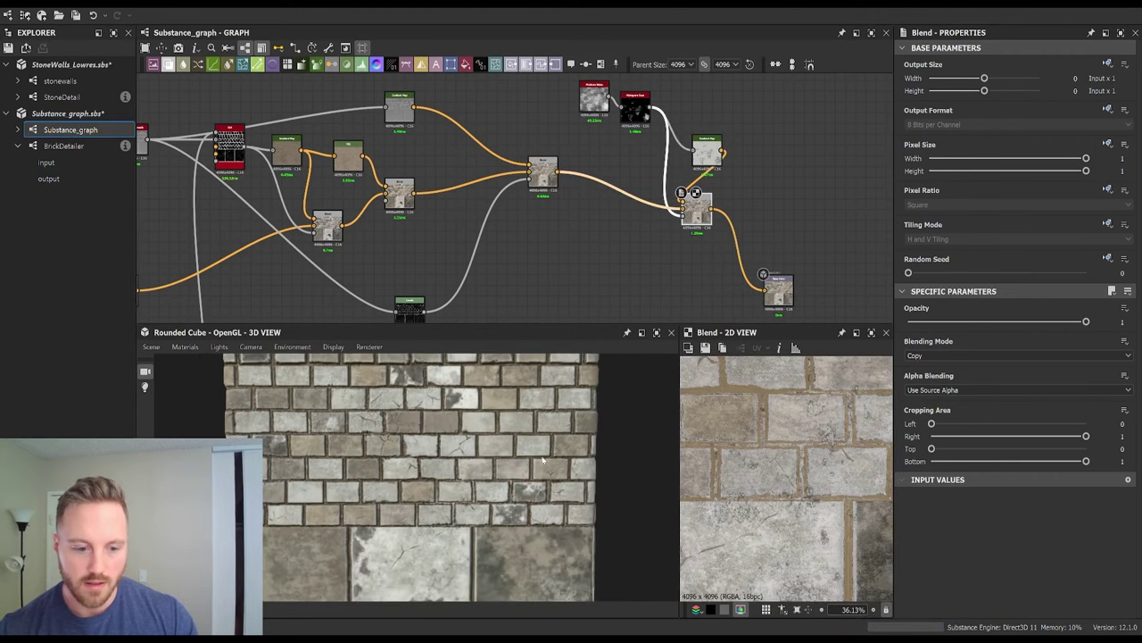
Step: Rearrange the Gradient Map, Moisture Noise and Histogram Scan so they line up ahead of the new Blend
{"action": "middle_click_drag", "start_coordinate": [611, 292], "coordinate": [607, 262]}
{"action": "left_click_drag", "start_coordinate": [699, 116], "coordinate": [627, 124]}
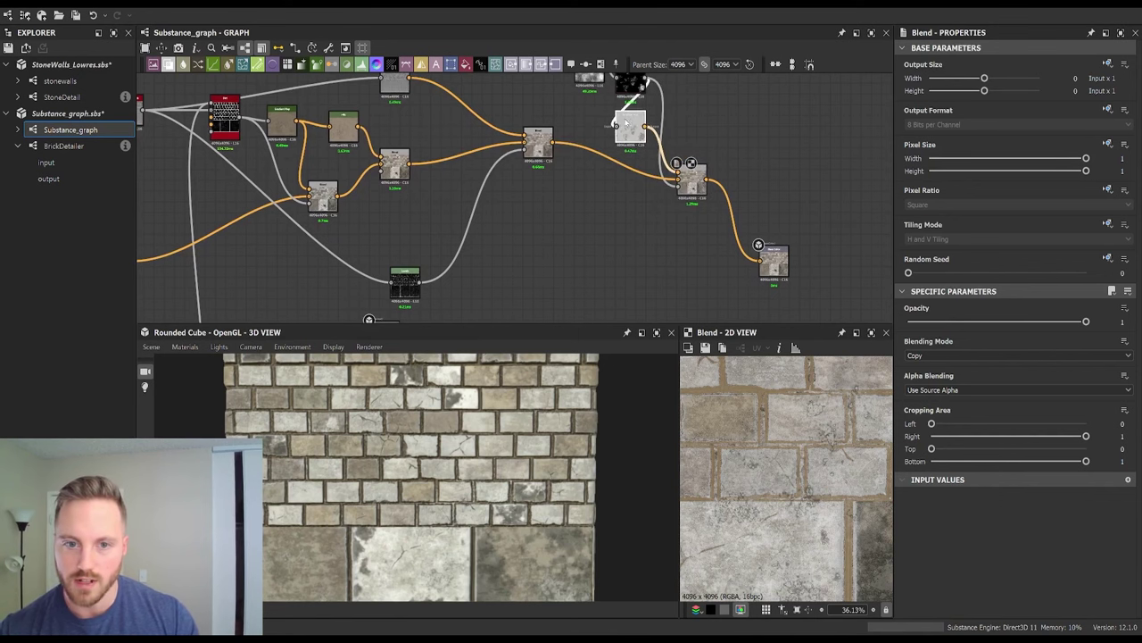
{"action": "middle_click_drag", "start_coordinate": [600, 143], "coordinate": [586, 184]}
{"action": "scroll", "coordinate": [607, 152], "scroll_direction": "up", "scroll_amount": 2}
{"action": "left_click_drag", "start_coordinate": [531, 103], "coordinate": [471, 104]}
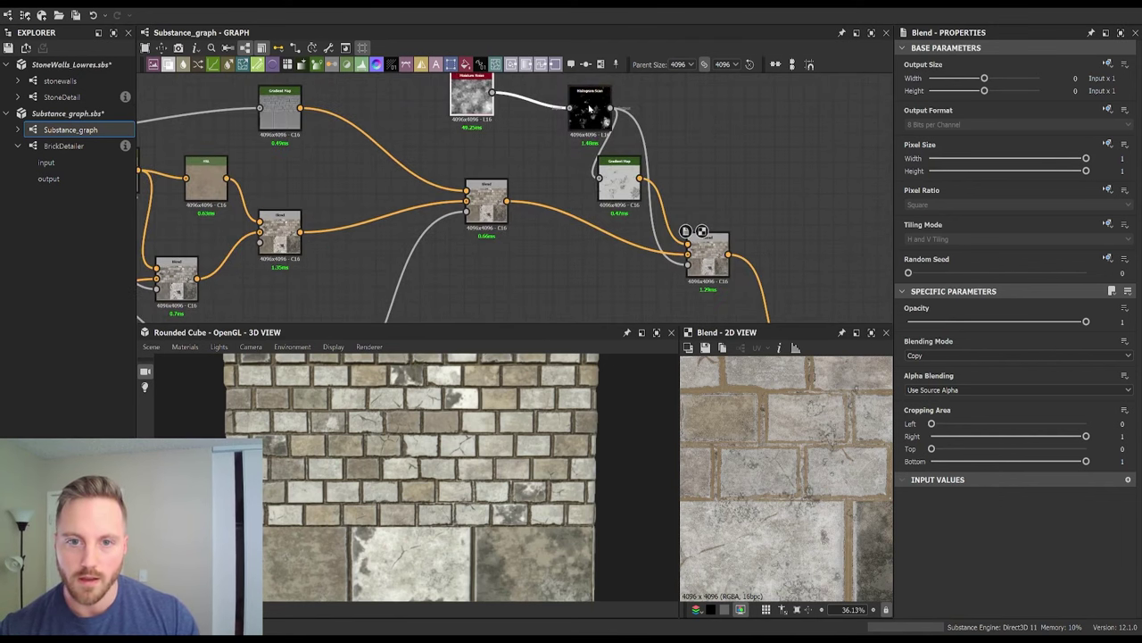
{"action": "left_click_drag", "start_coordinate": [591, 109], "coordinate": [531, 265]}
Step: Insert a Levels node between the Histogram Scan and the Blend's mask, shifting its midtone point darker to strengthen the mask
{"action": "middle_click_drag", "start_coordinate": [549, 235], "coordinate": [561, 171]}
{"action": "left_click", "coordinate": [546, 197]}
{"action": "scroll", "coordinate": [611, 268], "scroll_direction": "up", "scroll_amount": 1}
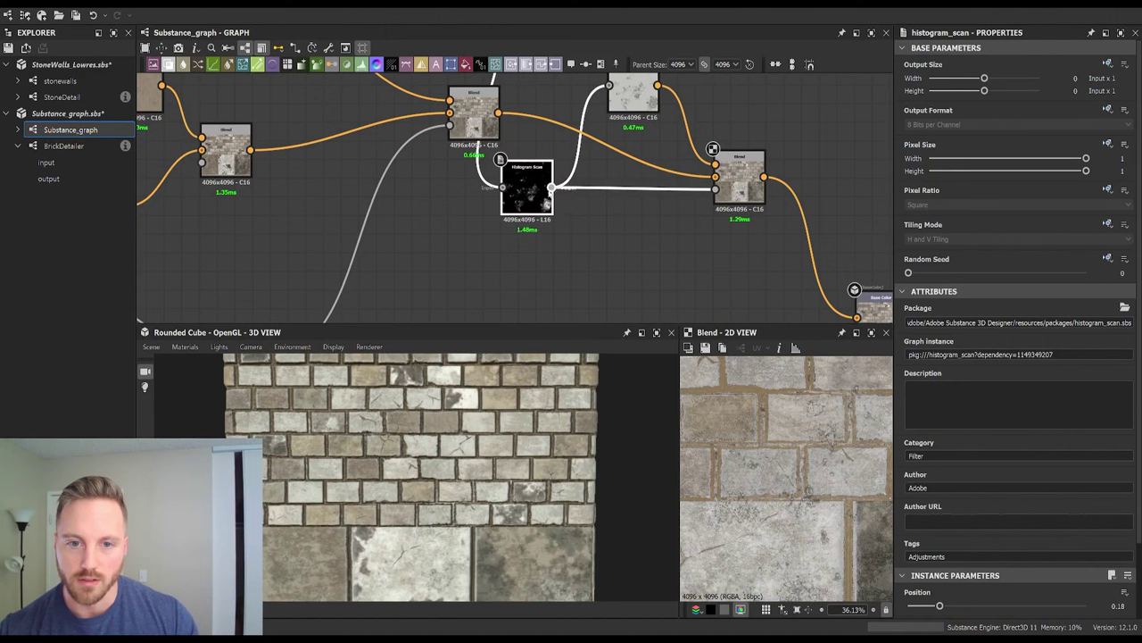
{"action": "left_click_drag", "start_coordinate": [553, 188], "coordinate": [608, 216]}
{"action": "key", "text": "Return"}
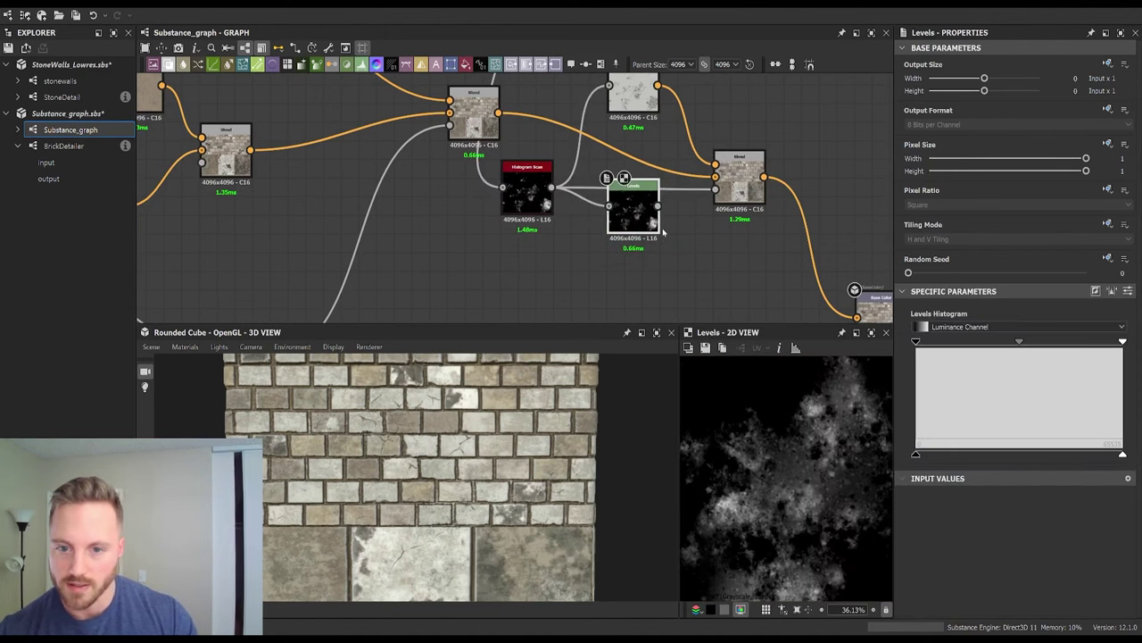
{"action": "left_click_drag", "start_coordinate": [1020, 344], "coordinate": [995, 344]}
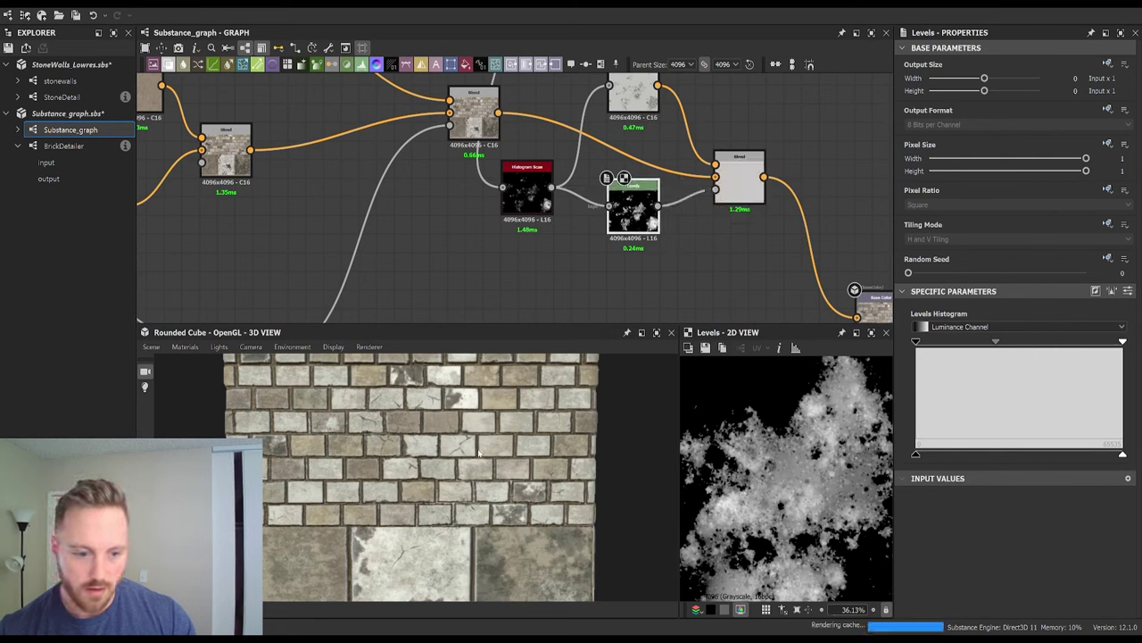
Step: Examine the new moisture variation on the large base stones and upper bricks of the cube, close up and from farther away
{"action": "scroll", "coordinate": [339, 439], "scroll_direction": "up", "scroll_amount": 4}
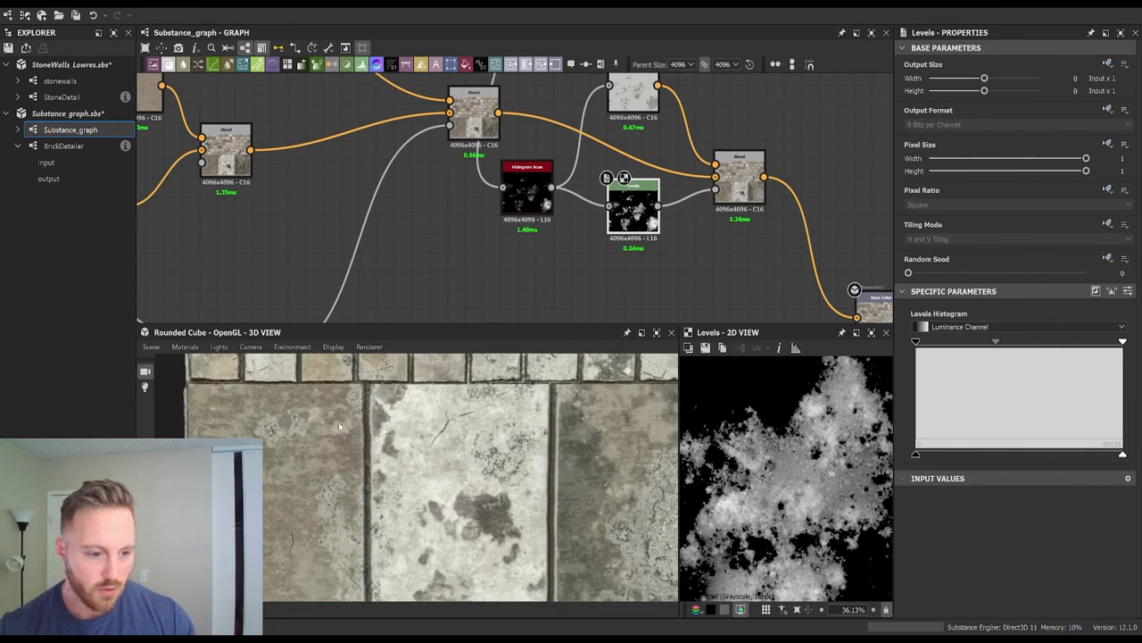
{"action": "scroll", "coordinate": [340, 426], "scroll_direction": "down", "scroll_amount": 3}
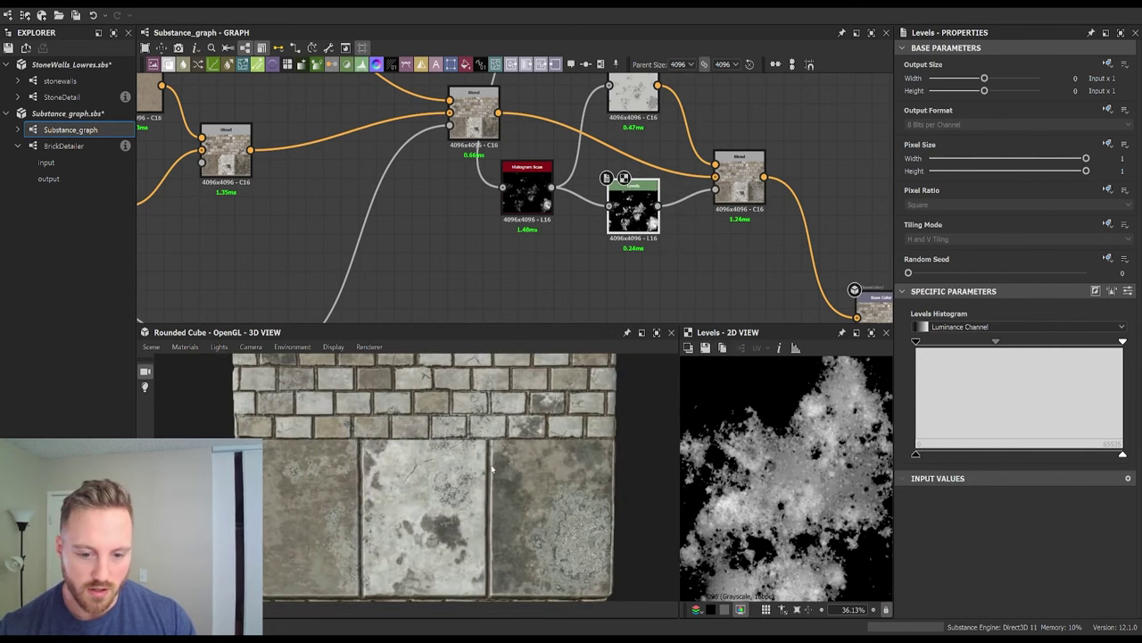
{"action": "scroll", "coordinate": [492, 468], "scroll_direction": "down", "scroll_amount": 3}
{"action": "middle_click_drag", "start_coordinate": [489, 383], "coordinate": [491, 424]}
{"action": "scroll", "coordinate": [488, 427], "scroll_direction": "up", "scroll_amount": 1}
{"action": "left_click_drag", "start_coordinate": [480, 430], "coordinate": [478, 442]}
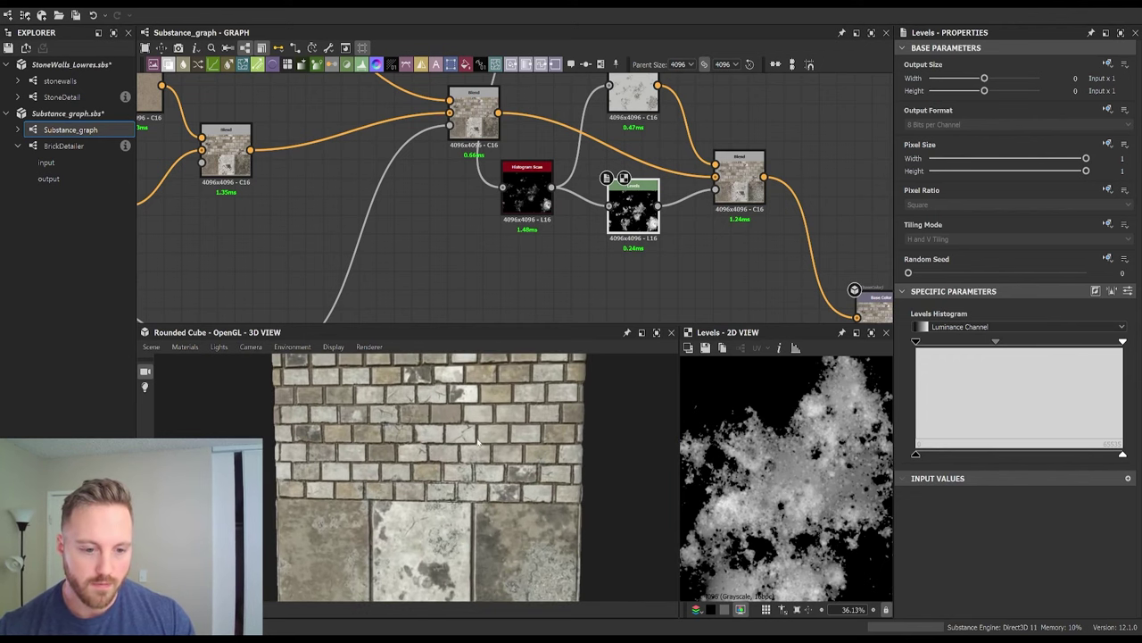
{"action": "scroll", "coordinate": [477, 437], "scroll_direction": "down", "scroll_amount": 2}
{"action": "middle_click_drag", "start_coordinate": [485, 384], "coordinate": [488, 409]}
{"action": "scroll", "coordinate": [488, 408], "scroll_direction": "up", "scroll_amount": 3}
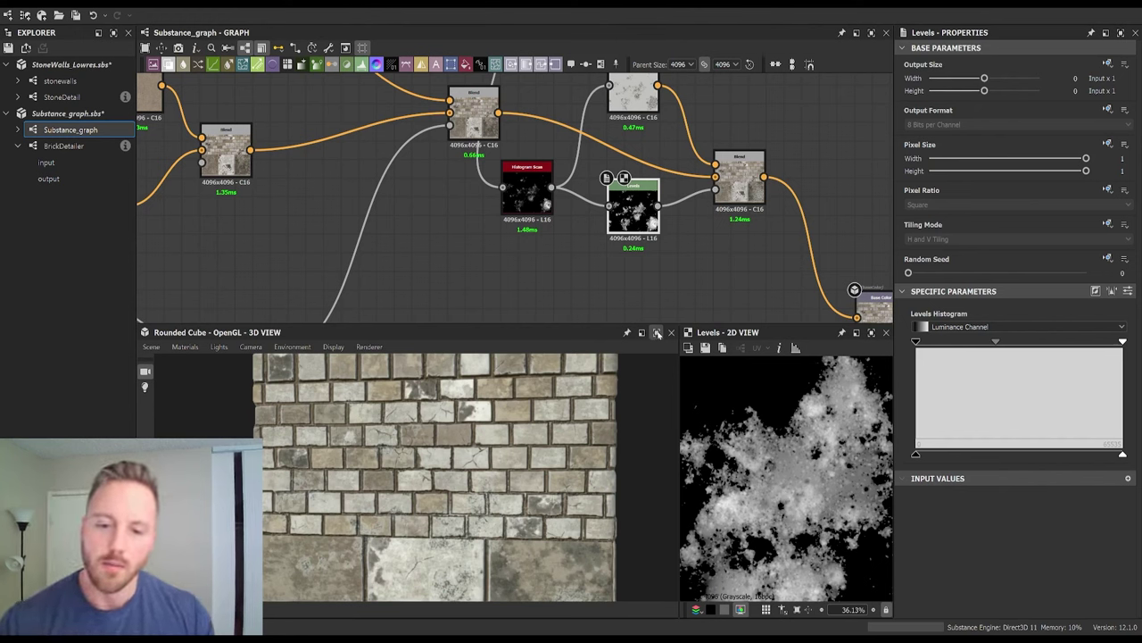
Step: Maximize the 3D view and inspect the whole stone wall's colour variation at several distances and angles
{"action": "left_click", "coordinate": [658, 333]}
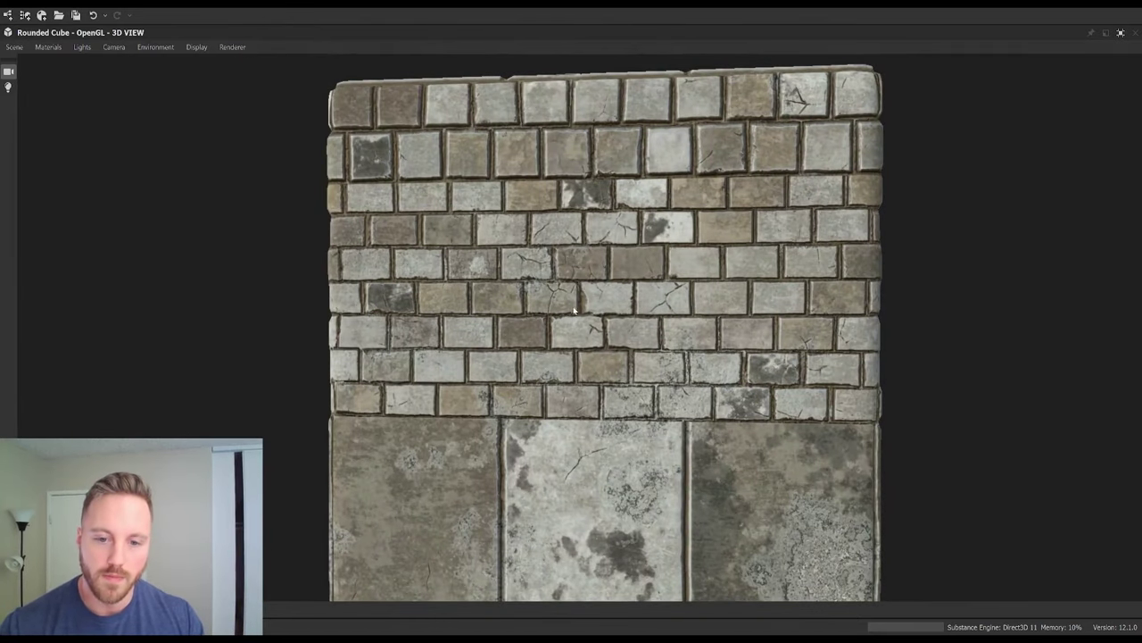
{"action": "left_click_drag", "start_coordinate": [574, 310], "coordinate": [608, 336]}
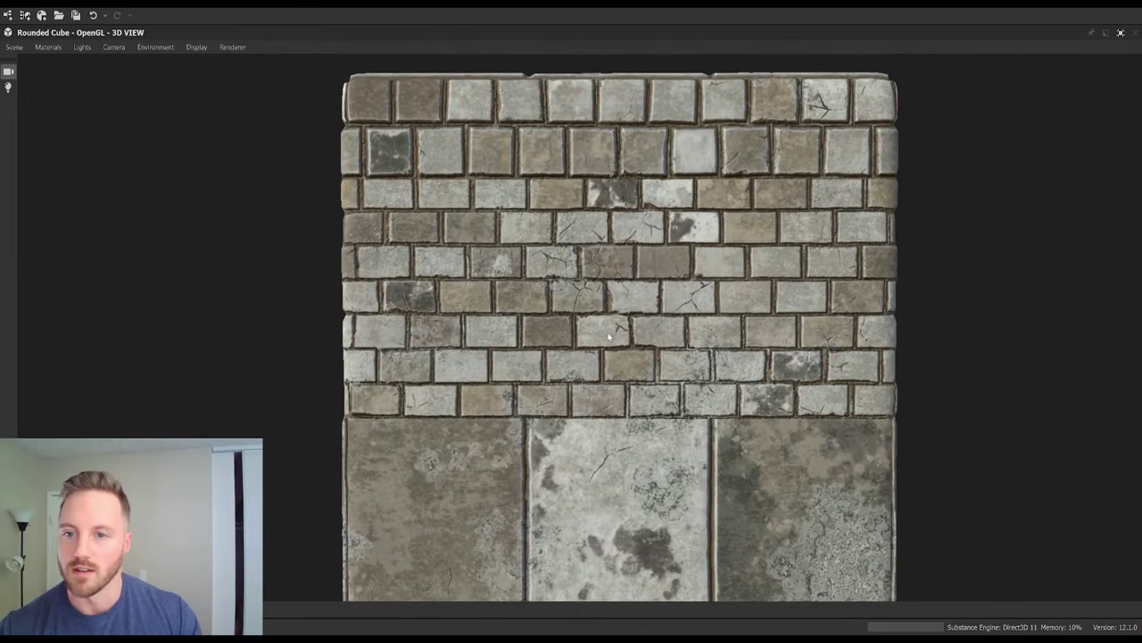
{"action": "middle_click_drag", "start_coordinate": [628, 349], "coordinate": [576, 352]}
{"action": "left_click_drag", "start_coordinate": [580, 374], "coordinate": [603, 385]}
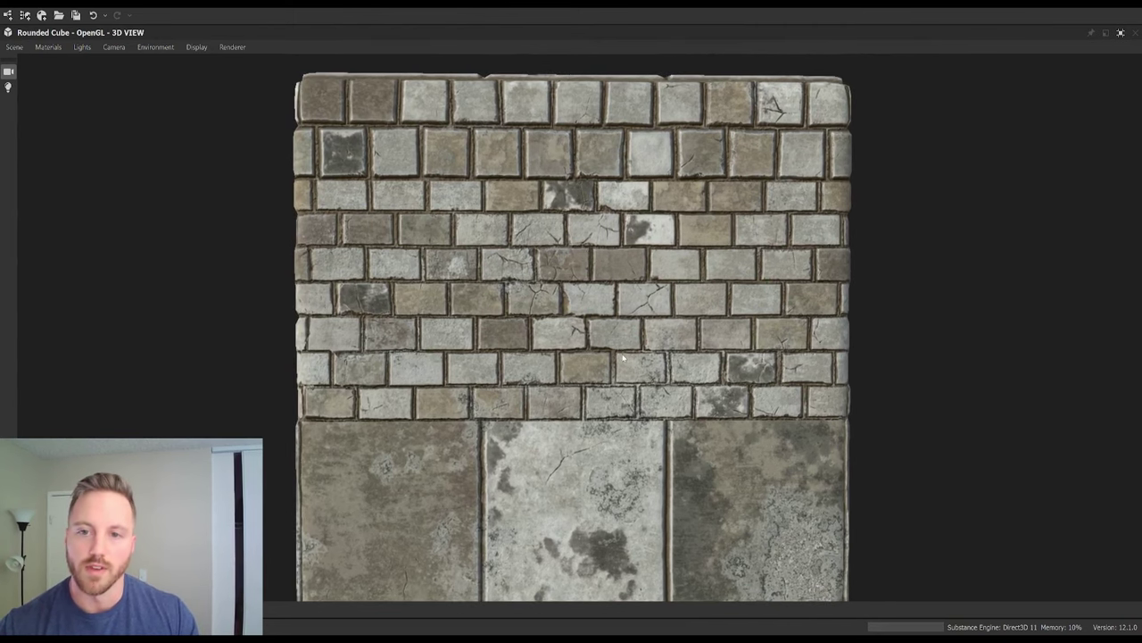
{"action": "middle_click_drag", "start_coordinate": [603, 388], "coordinate": [628, 351]}
{"action": "scroll", "coordinate": [629, 351], "scroll_direction": "down", "scroll_amount": 1}
{"action": "scroll", "coordinate": [629, 351], "scroll_direction": "up", "scroll_amount": 2}
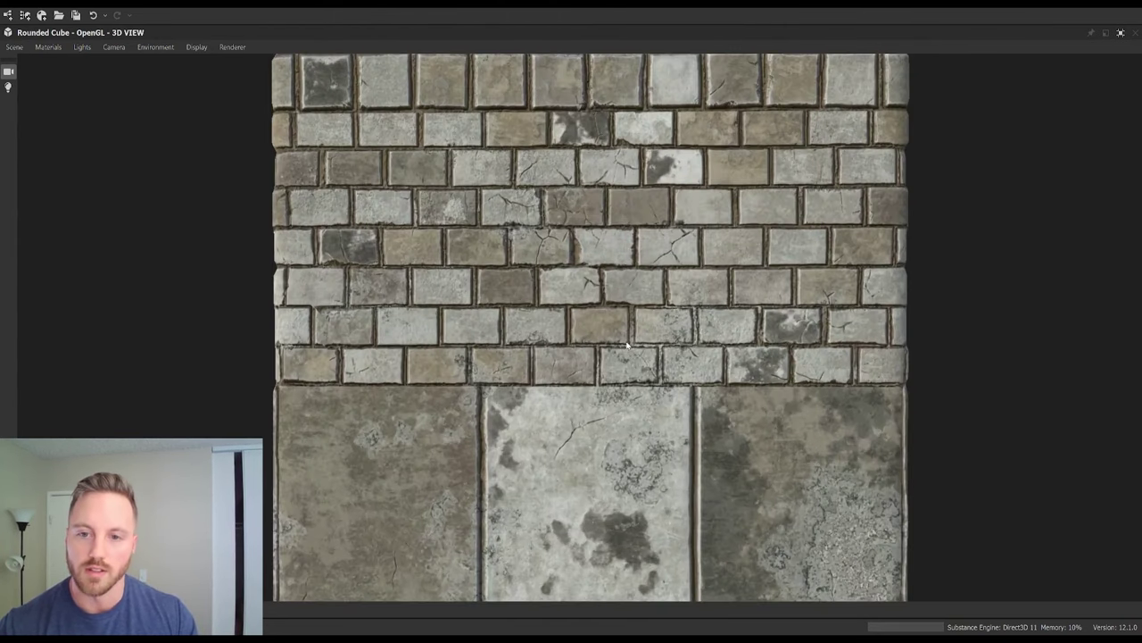
{"action": "scroll", "coordinate": [629, 349], "scroll_direction": "down", "scroll_amount": 2}
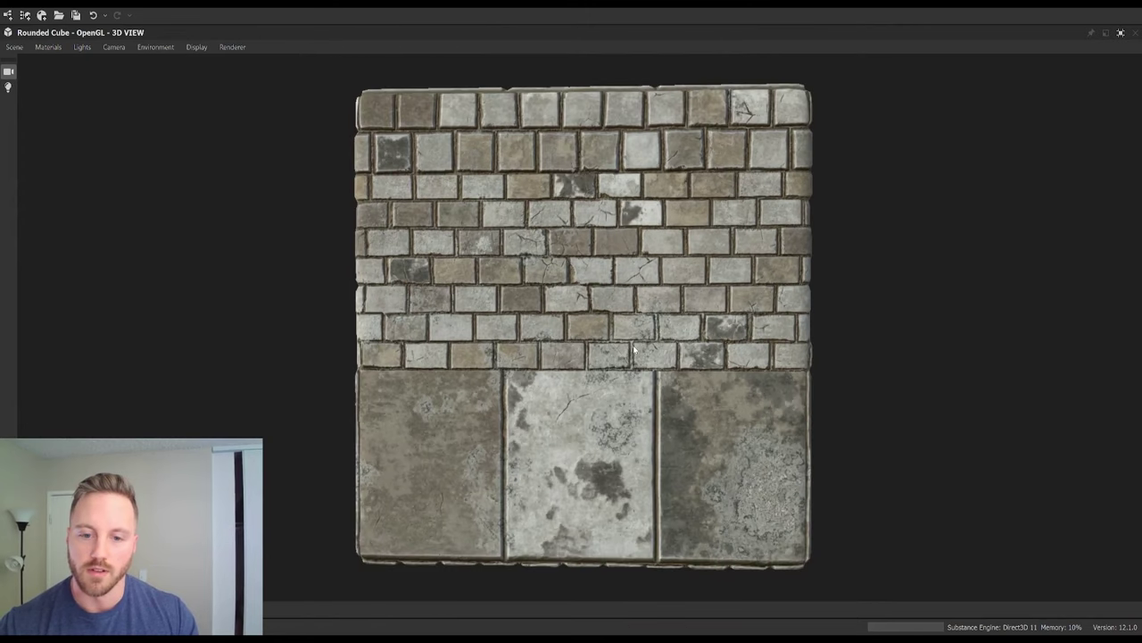
{"action": "scroll", "coordinate": [639, 346], "scroll_direction": "up", "scroll_amount": 3}
{"action": "scroll", "coordinate": [637, 345], "scroll_direction": "down", "scroll_amount": 2}
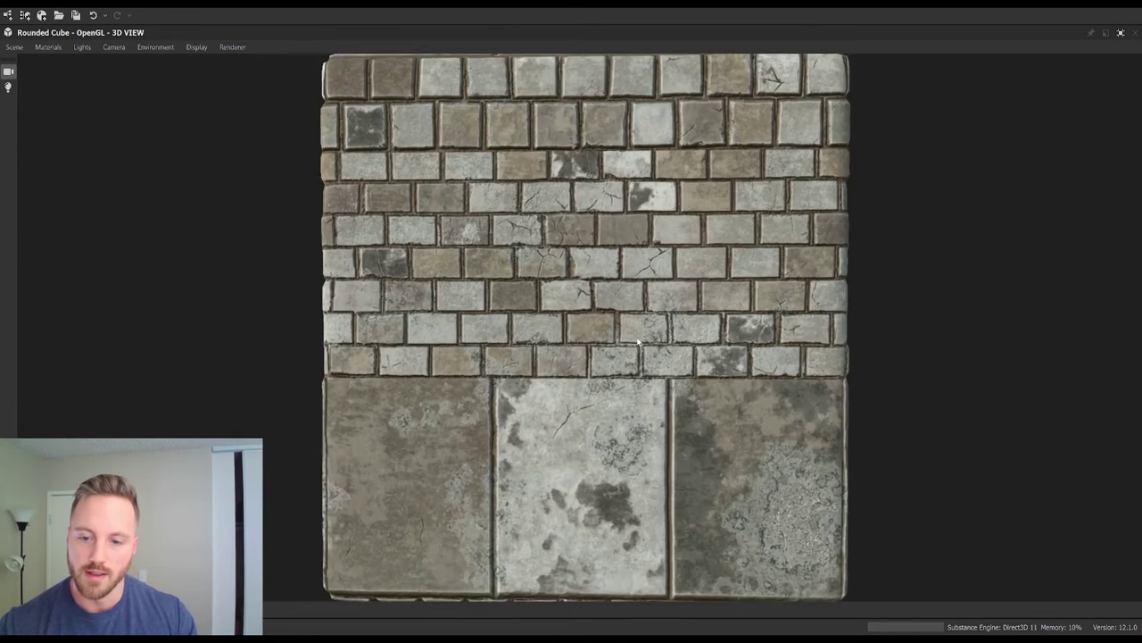
{"action": "mouse_move", "coordinate": [638, 343]}
{"action": "left_mouse_down"}
{"action": "mouse_move", "coordinate": [670, 340]}
{"action": "mouse_move", "coordinate": [596, 342]}
{"action": "mouse_move", "coordinate": [625, 342]}
{"action": "left_mouse_up"}
{"action": "scroll", "coordinate": [635, 342], "scroll_direction": "up", "scroll_amount": 2}
{"action": "scroll", "coordinate": [625, 342], "scroll_direction": "down", "scroll_amount": 2}
{"action": "scroll", "coordinate": [576, 342], "scroll_direction": "up", "scroll_amount": 3}
{"action": "middle_click_drag", "start_coordinate": [605, 278], "coordinate": [589, 314]}
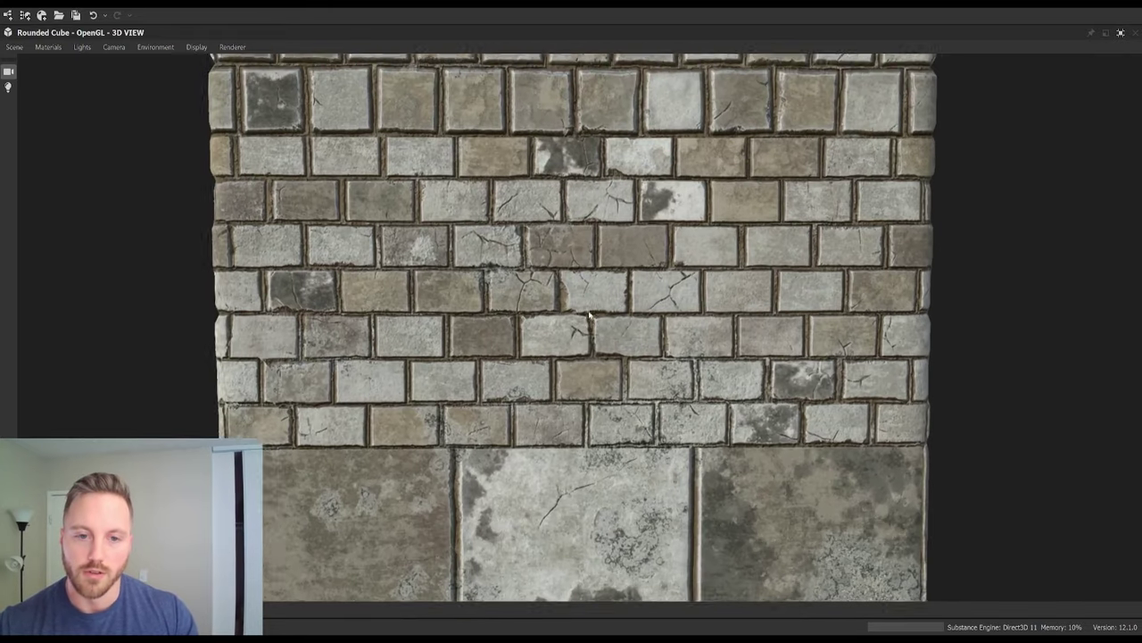
{"action": "scroll", "coordinate": [589, 314], "scroll_direction": "down", "scroll_amount": 3}
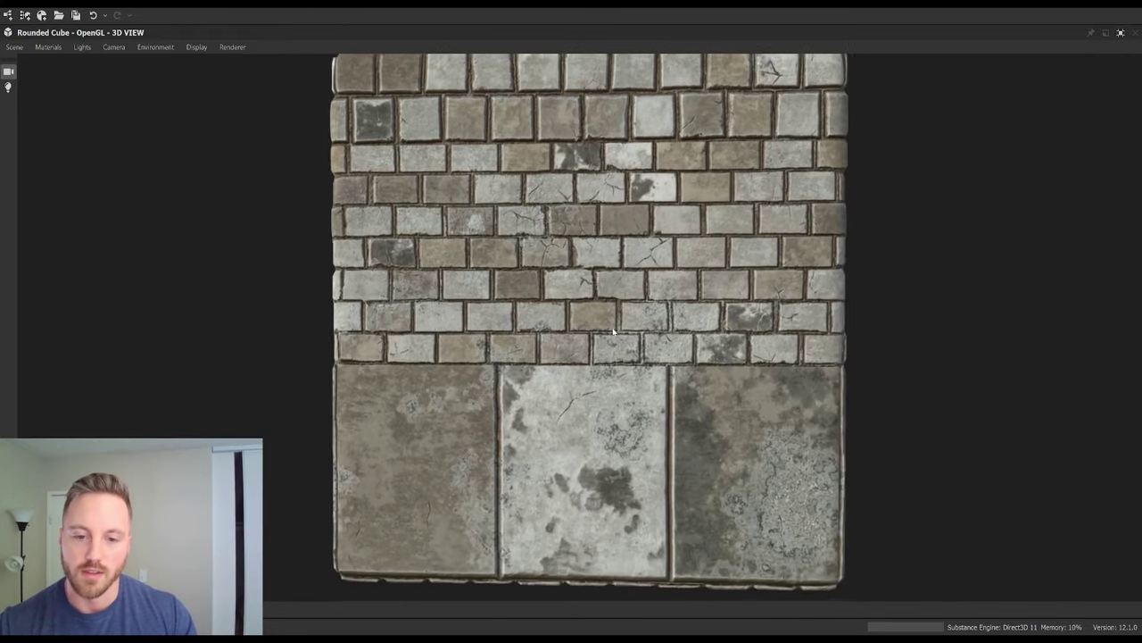
{"action": "scroll", "coordinate": [613, 331], "scroll_direction": "up", "scroll_amount": 2}
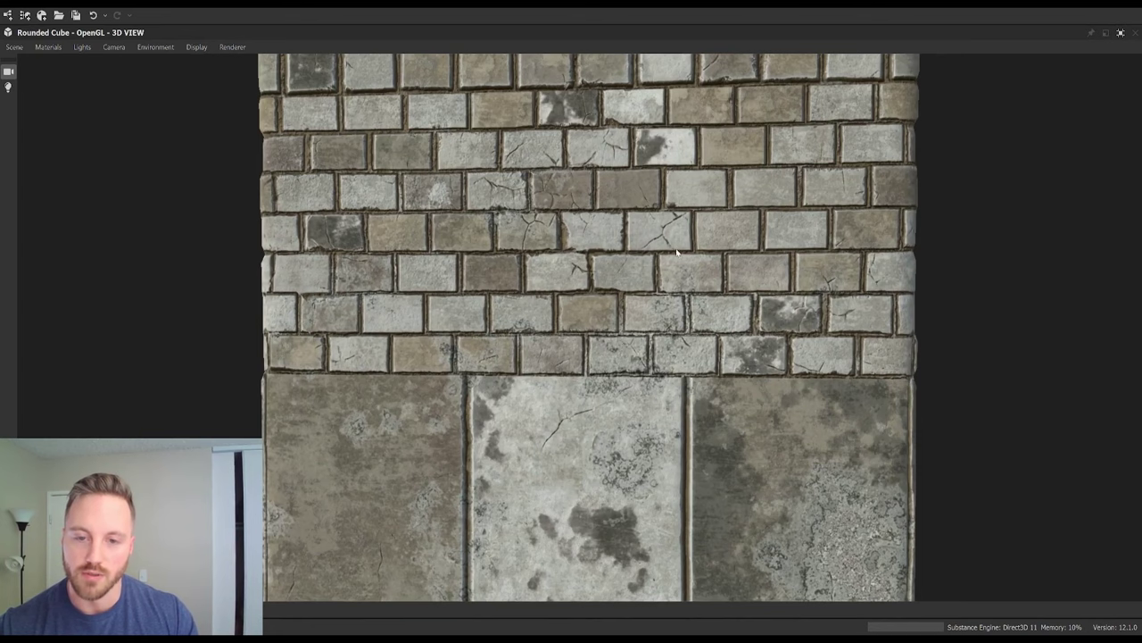
{"action": "scroll", "coordinate": [674, 257], "scroll_direction": "down", "scroll_amount": 2}
{"action": "scroll", "coordinate": [646, 286], "scroll_direction": "up", "scroll_amount": 2}
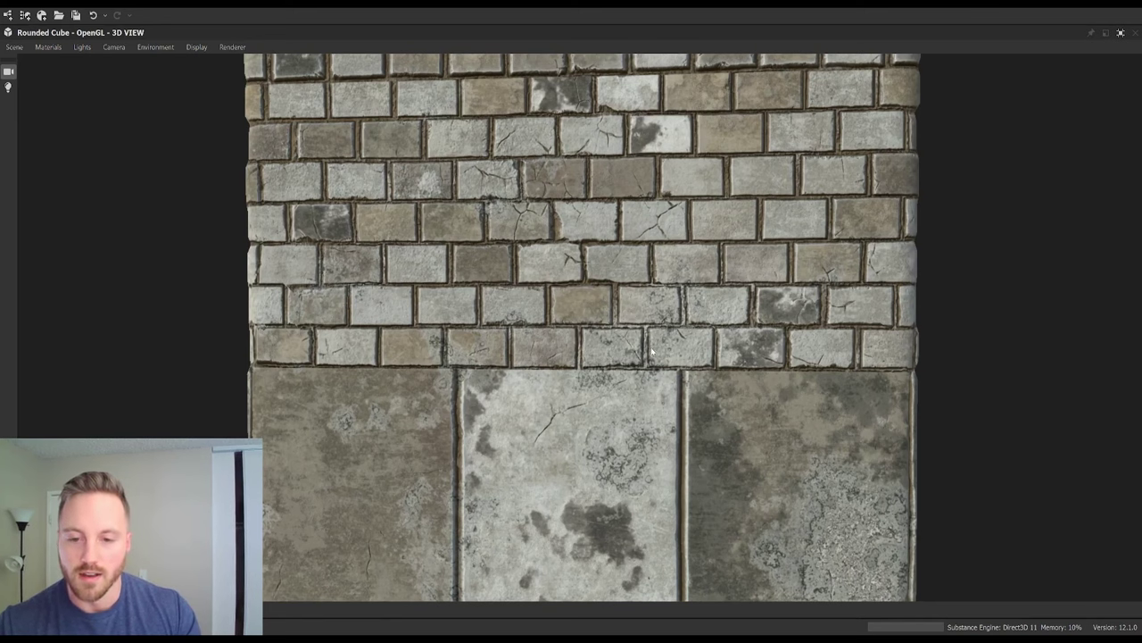
{"action": "scroll", "coordinate": [651, 352], "scroll_direction": "down", "scroll_amount": 3}
{"action": "scroll", "coordinate": [686, 268], "scroll_direction": "up", "scroll_amount": 1}
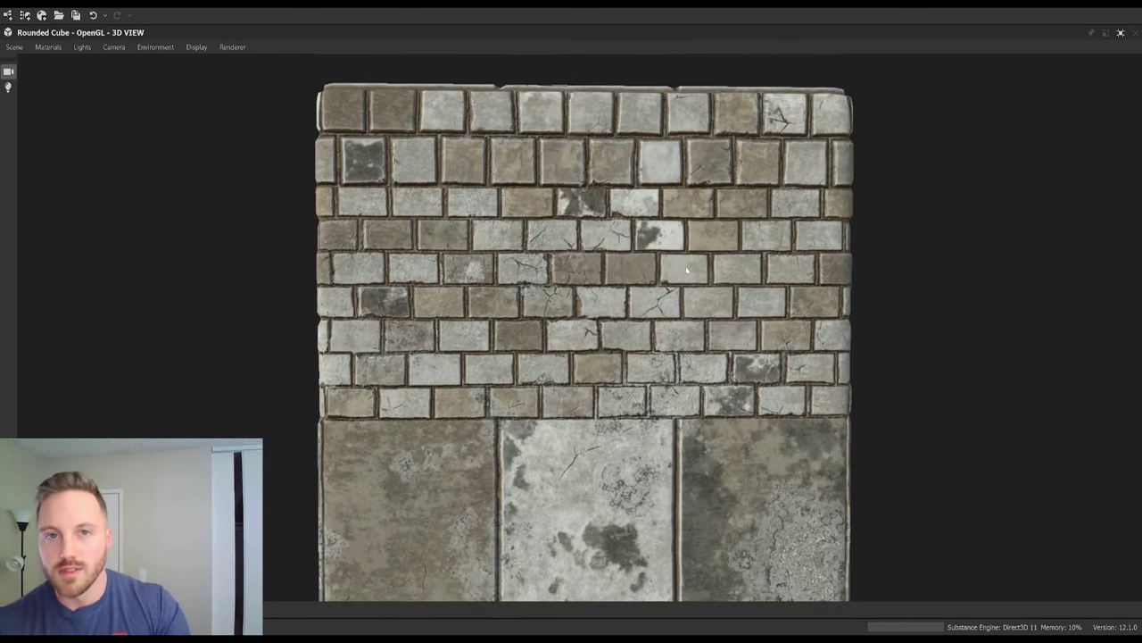